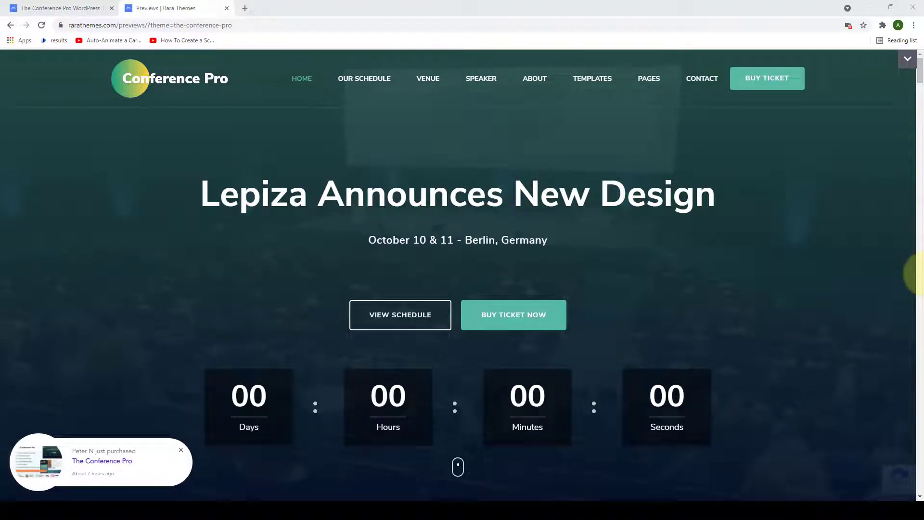
# Go to rarathemes.com in a new tab and bring up its Premium WordPress Themes gallery.
pyautogui.click(246, 8)
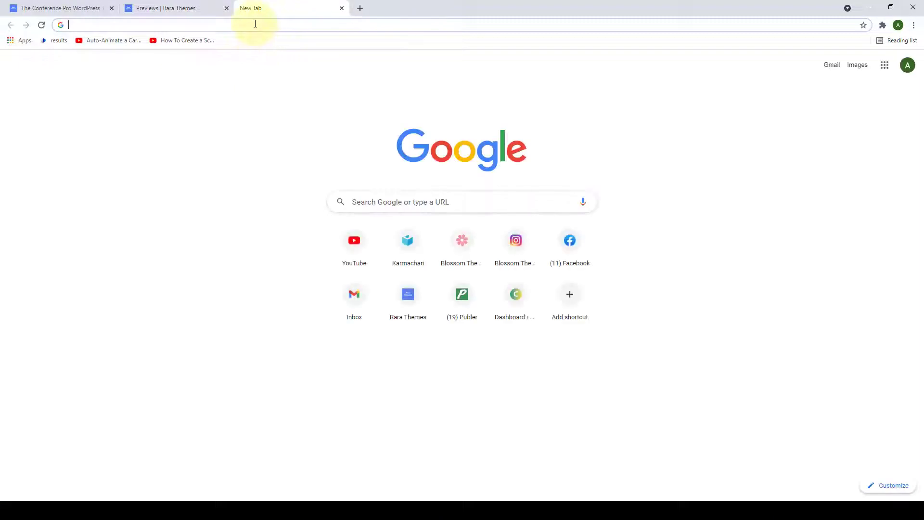
pyautogui.write('rarathemes.com')
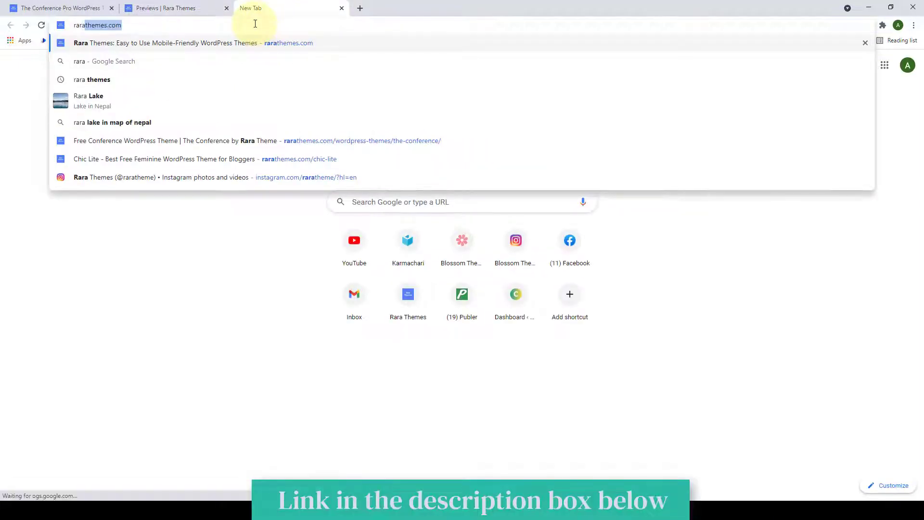
pyautogui.press('Return')
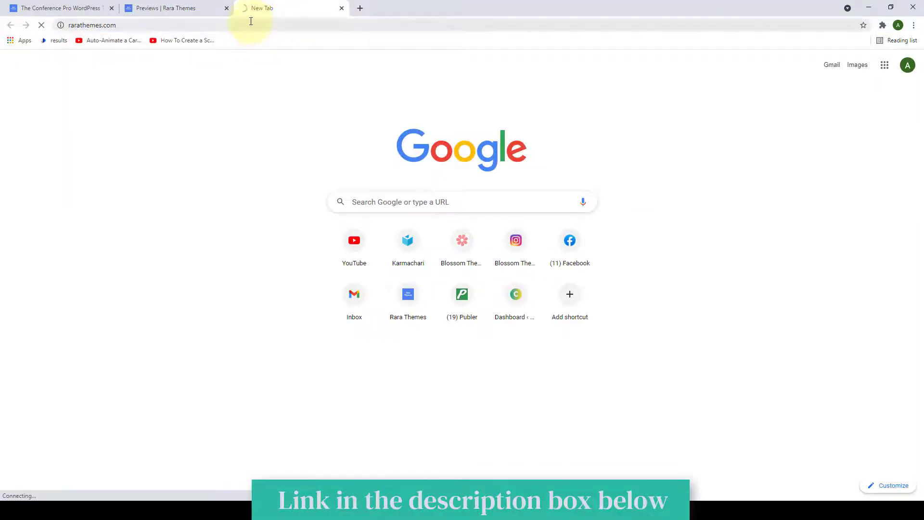
pyautogui.moveTo(606, 83)
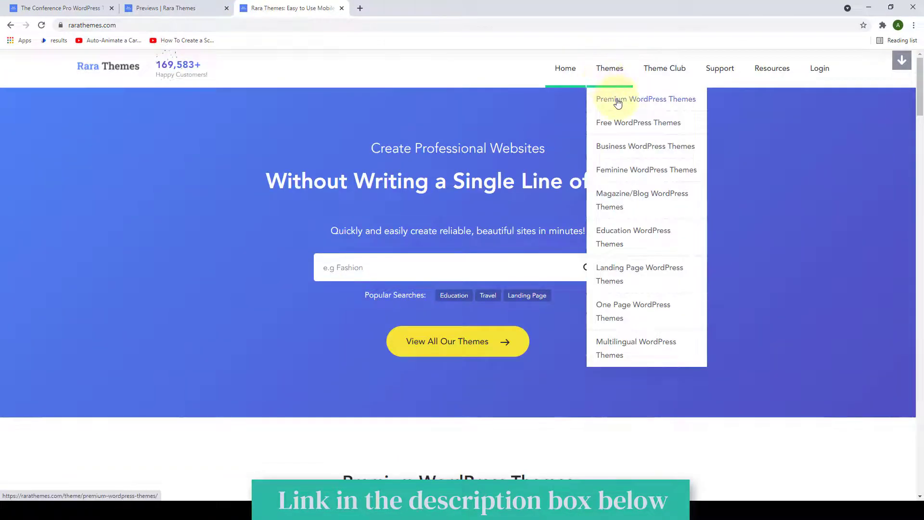
pyautogui.click(658, 103)
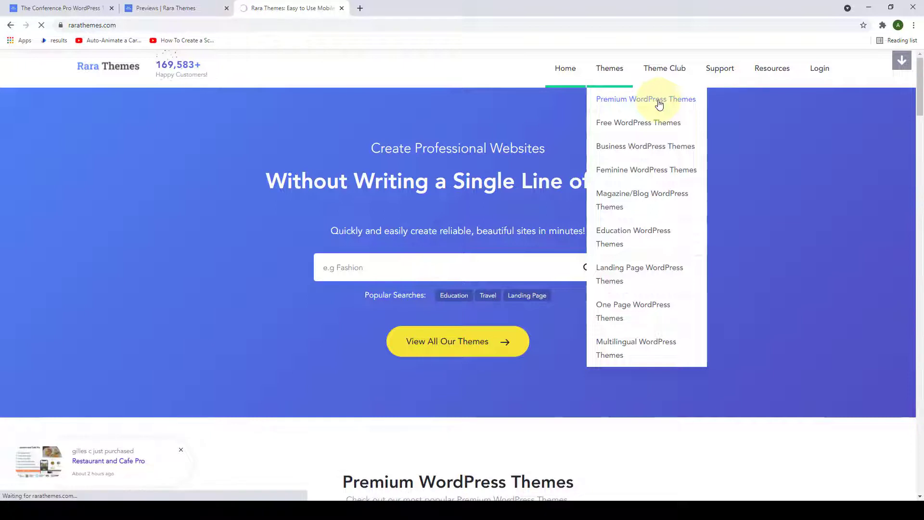
pyautogui.scroll(-3, 786, 208)
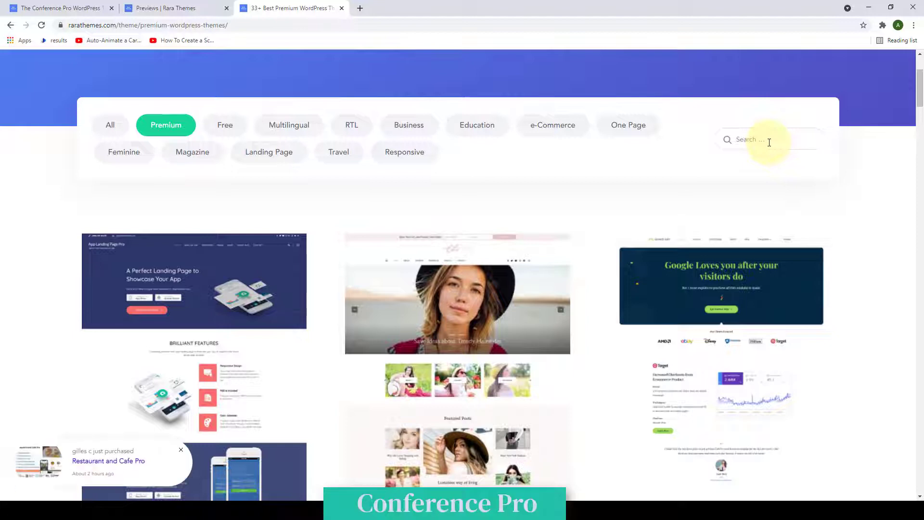
# Search the themes for 'conference pro' and open The Conference Pro theme page.
pyautogui.click(769, 142)
pyautogui.write('con')
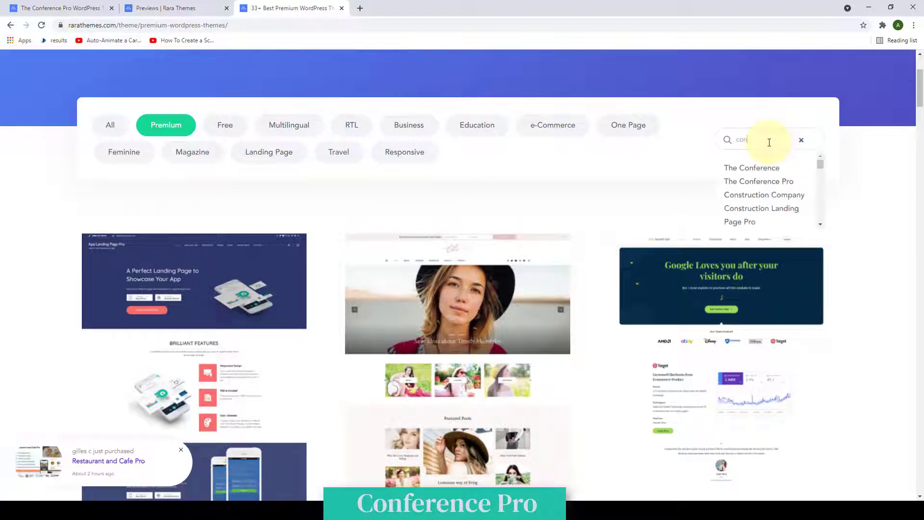
pyautogui.write('ference pro')
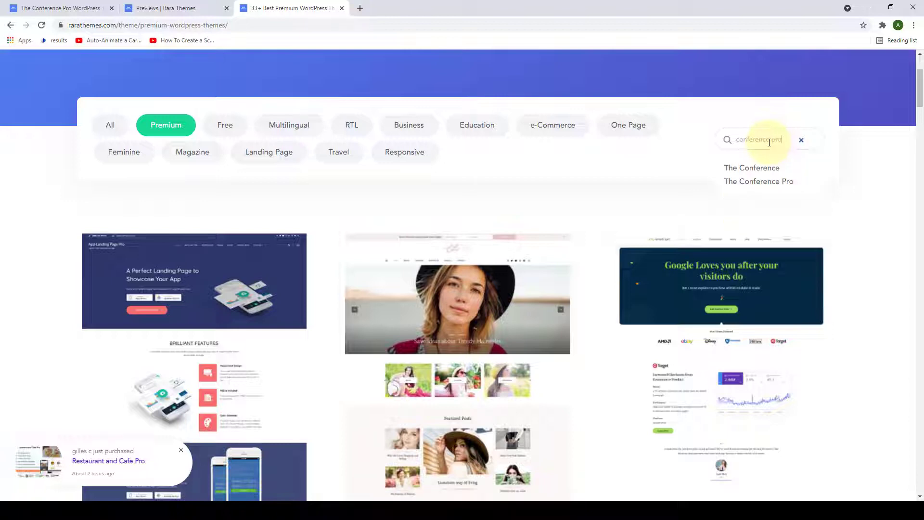
pyautogui.click(780, 168)
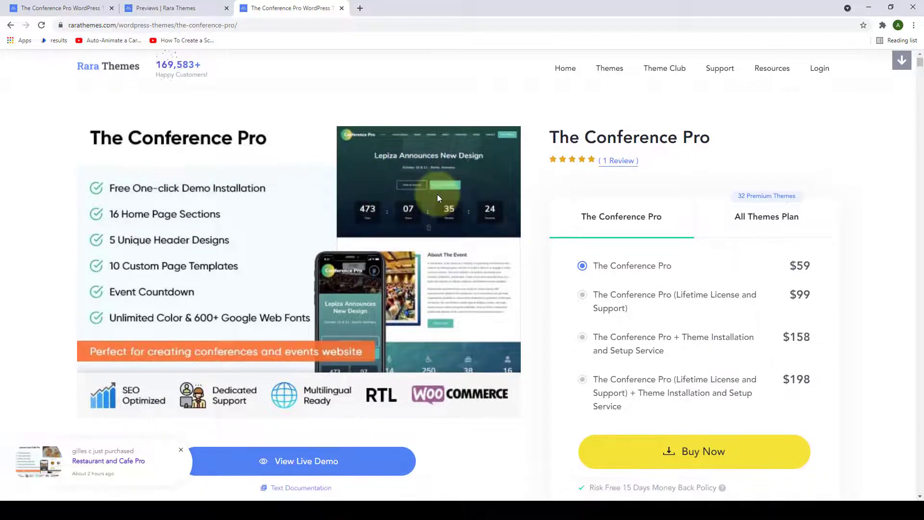
# Launch The Conference Pro live demo and close the theme page tab to return to it.
pyautogui.scroll(-5, 437, 196)
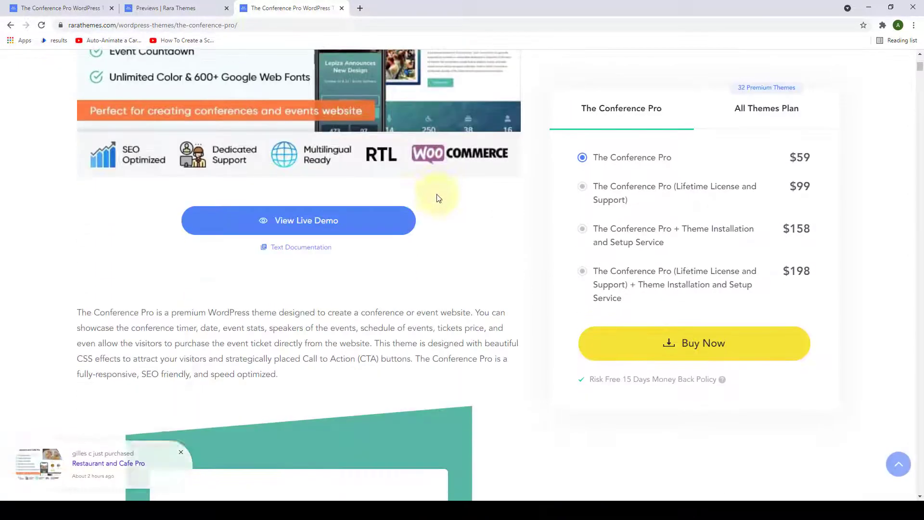
pyautogui.click(350, 225)
pyautogui.scroll(5, 489, 218)
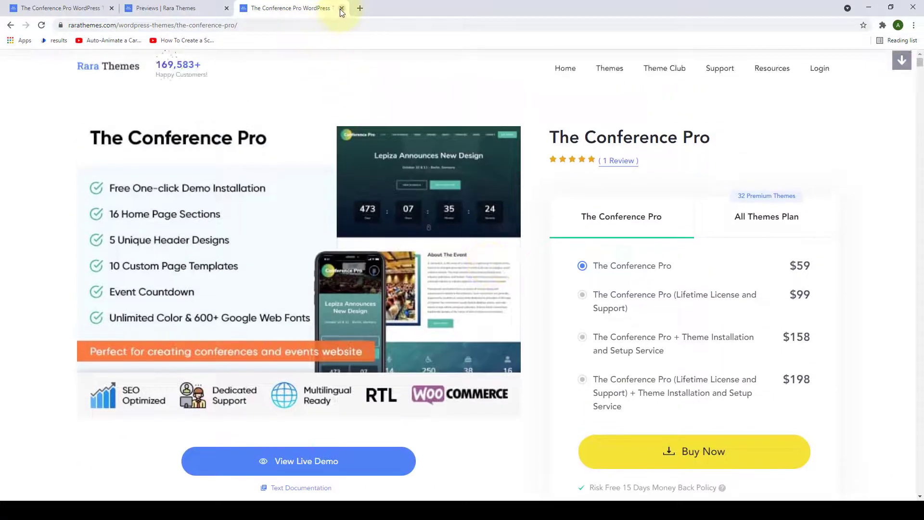
pyautogui.click(341, 10)
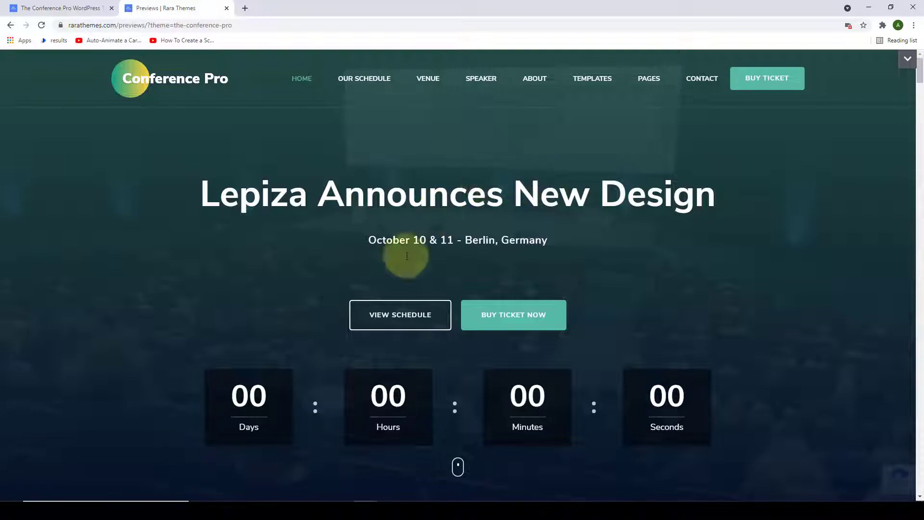
# Scroll the demo past About, stats and speakers down to the Day 5 Auditorium 1 schedule.
pyautogui.scroll(-3, 513, 333)
pyautogui.scroll(-5, 513, 333)
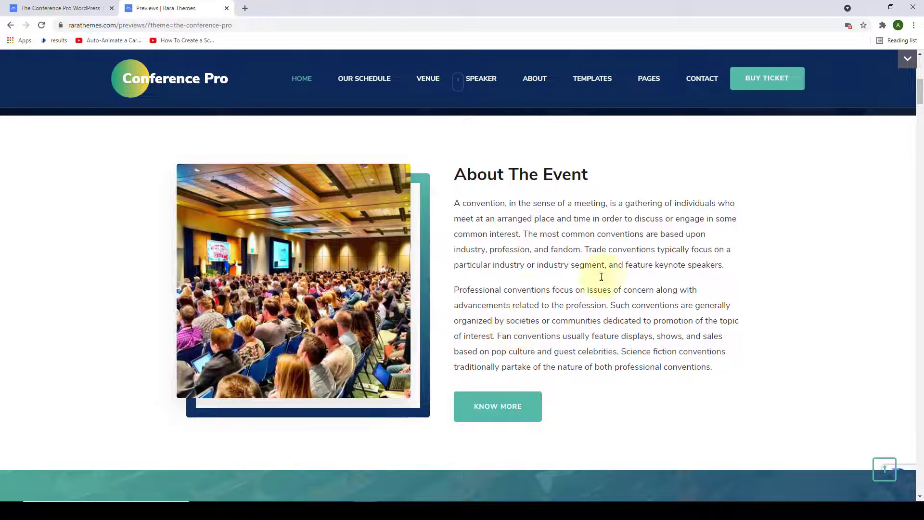
pyautogui.scroll(-7, 602, 274)
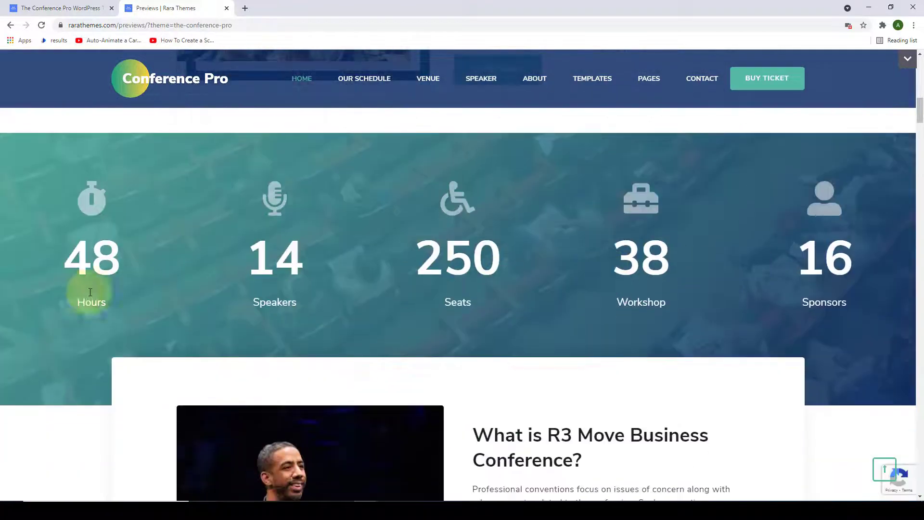
pyautogui.scroll(-4, 510, 275)
pyautogui.scroll(-10, 496, 269)
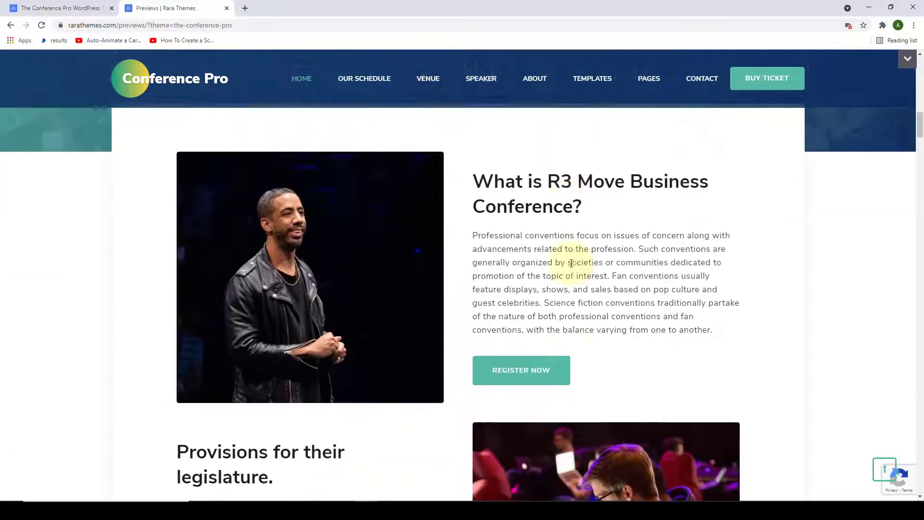
pyautogui.scroll(-3, 571, 263)
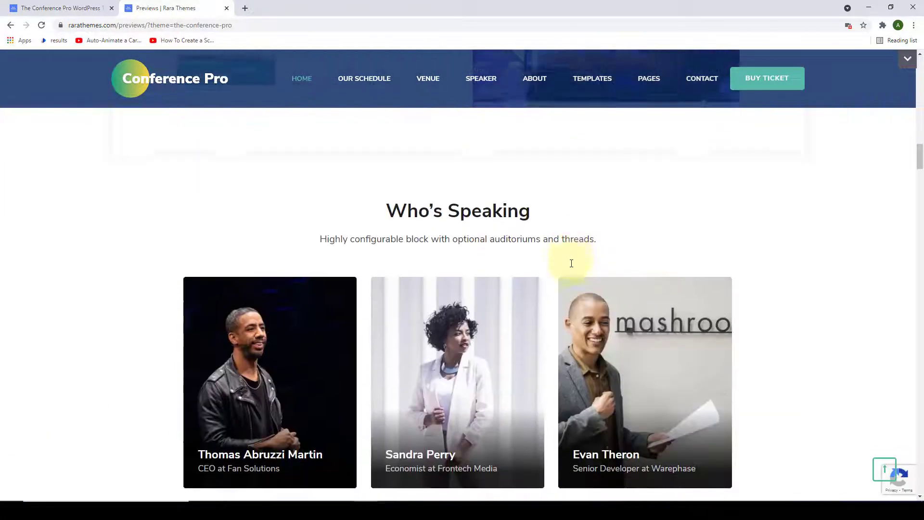
pyautogui.moveTo(561, 195)
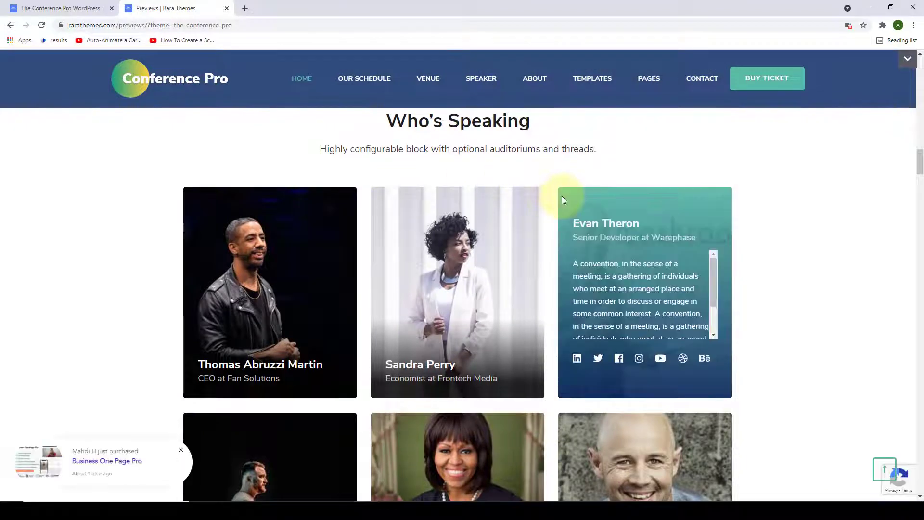
pyautogui.scroll(-2, 562, 198)
pyautogui.scroll(-2, 563, 200)
pyautogui.scroll(-2, 564, 202)
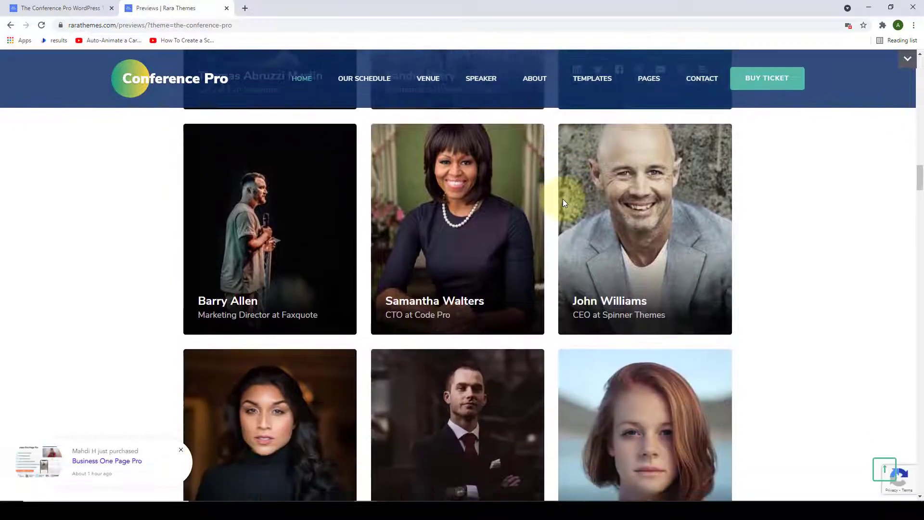
pyautogui.scroll(-2, 685, 255)
pyautogui.scroll(-5, 683, 253)
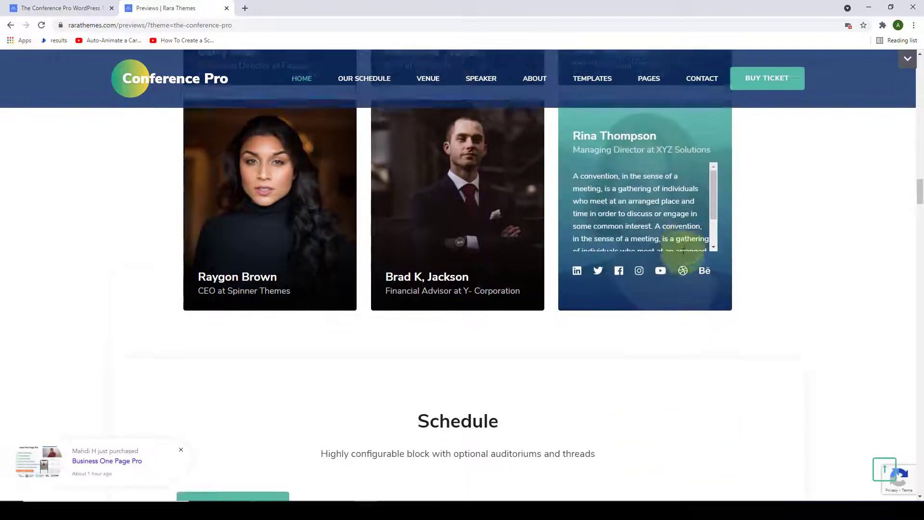
pyautogui.scroll(-3, 683, 252)
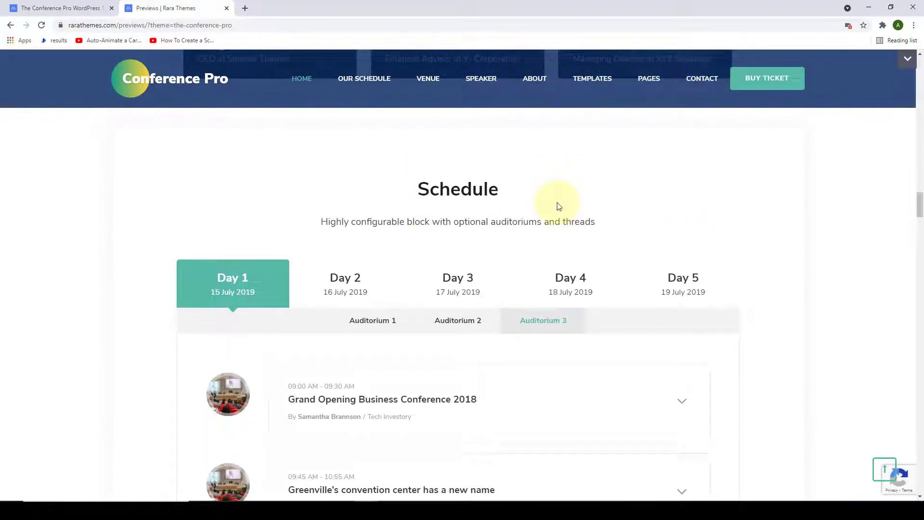
pyautogui.scroll(-1, 558, 206)
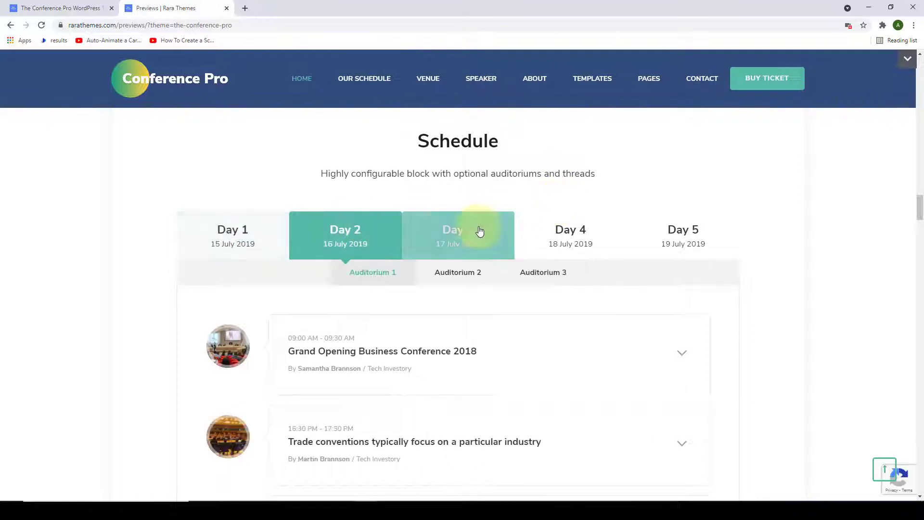
pyautogui.moveTo(681, 231)
pyautogui.scroll(-1, 611, 264)
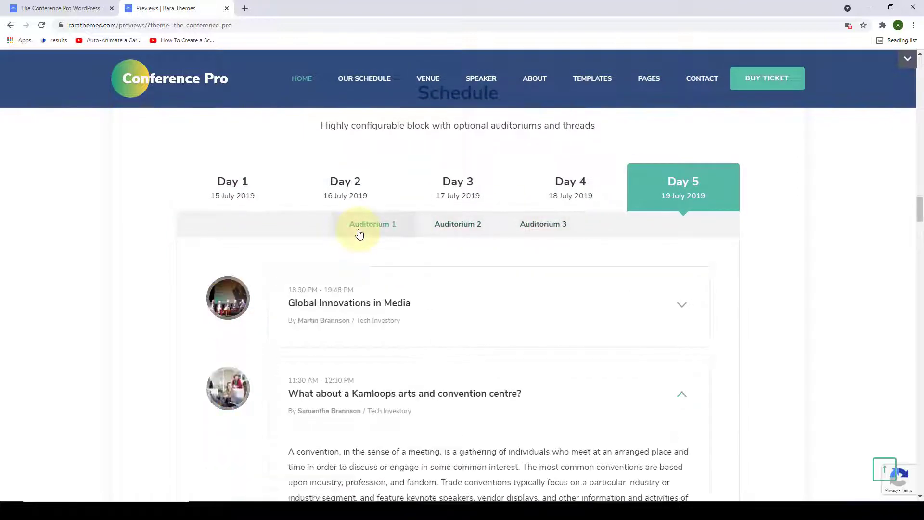
pyautogui.scroll(-2, 359, 233)
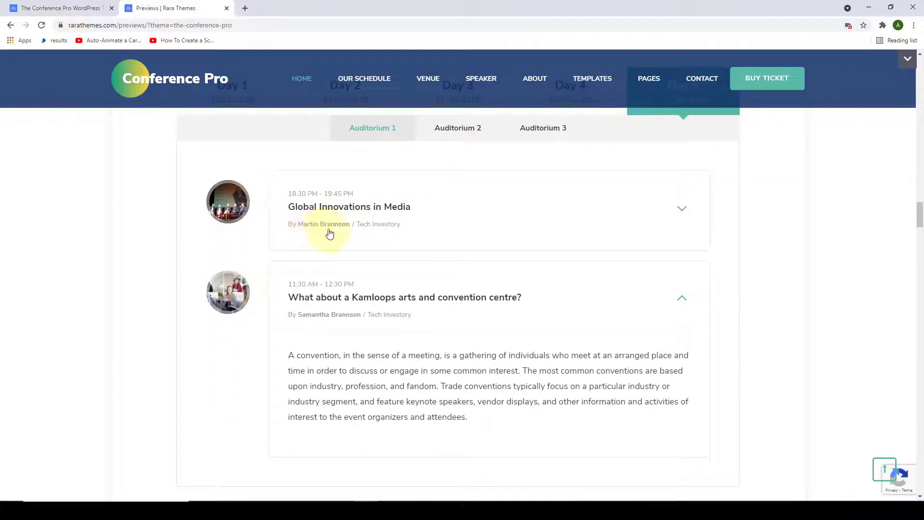
pyautogui.scroll(-1, 450, 147)
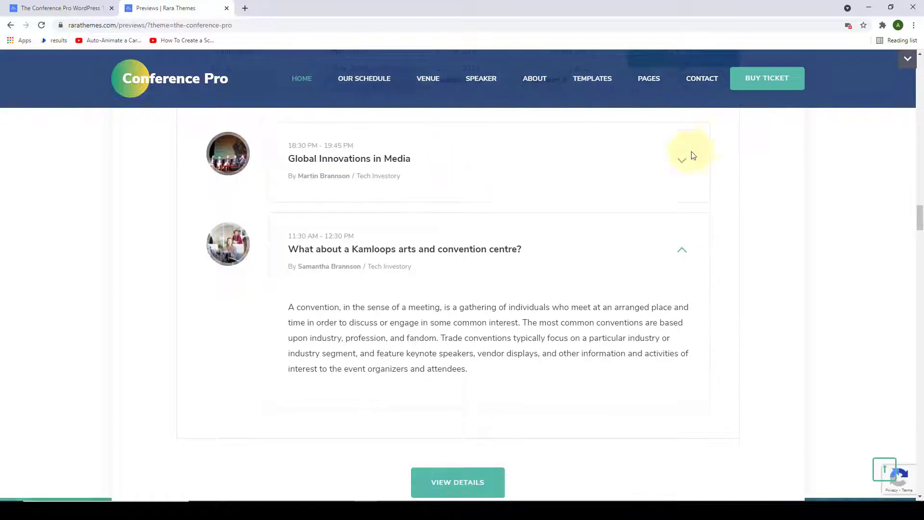
pyautogui.click(688, 157)
pyautogui.scroll(-3, 412, 268)
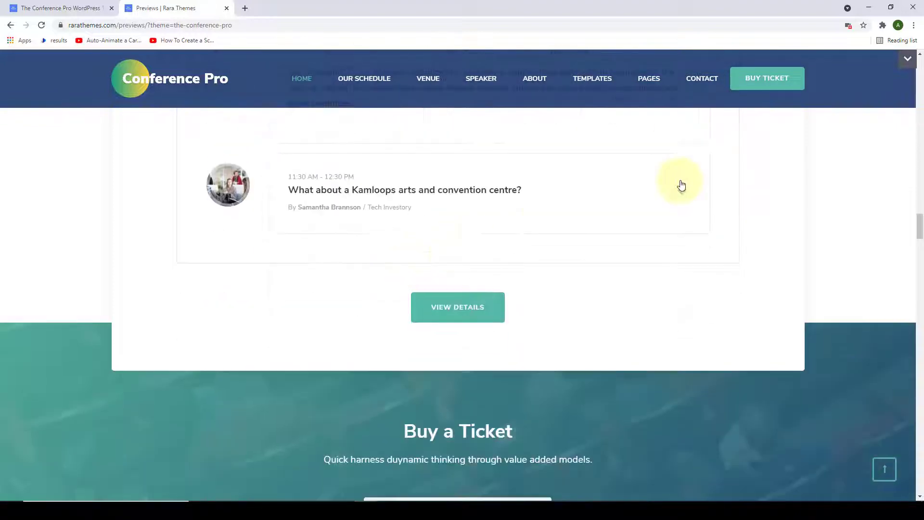
pyautogui.click(681, 194)
pyautogui.scroll(-4, 683, 196)
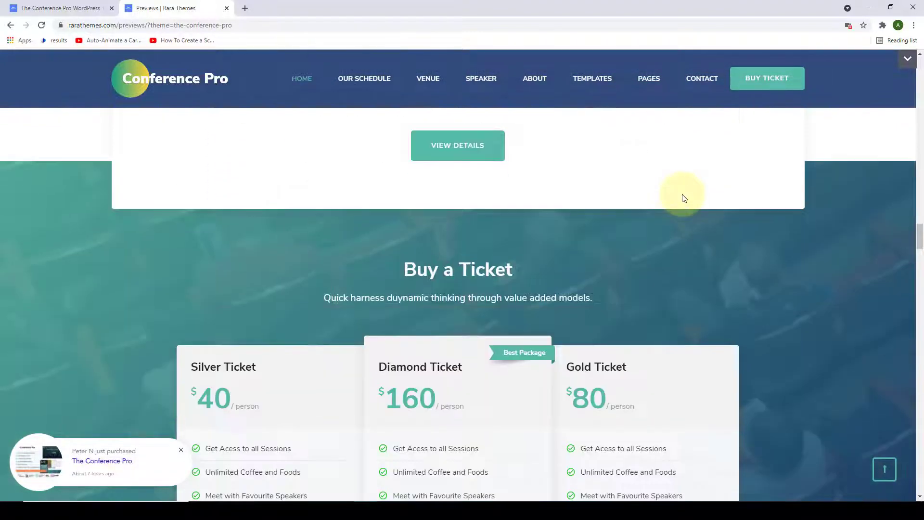
pyautogui.scroll(-2, 682, 195)
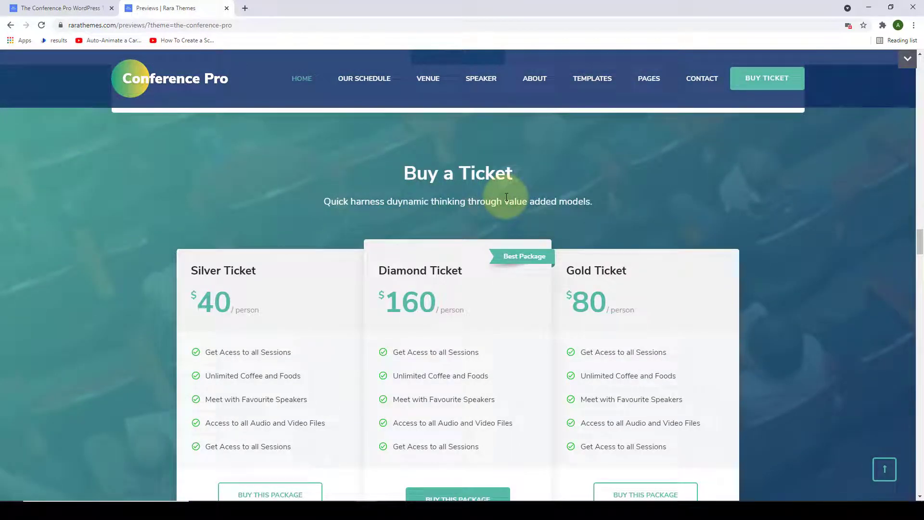
pyautogui.scroll(-2, 506, 196)
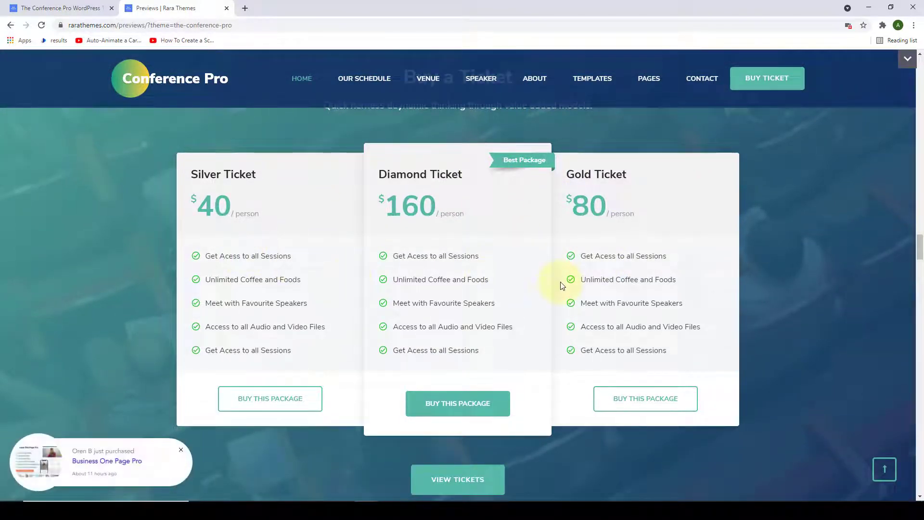
pyautogui.scroll(-8, 563, 284)
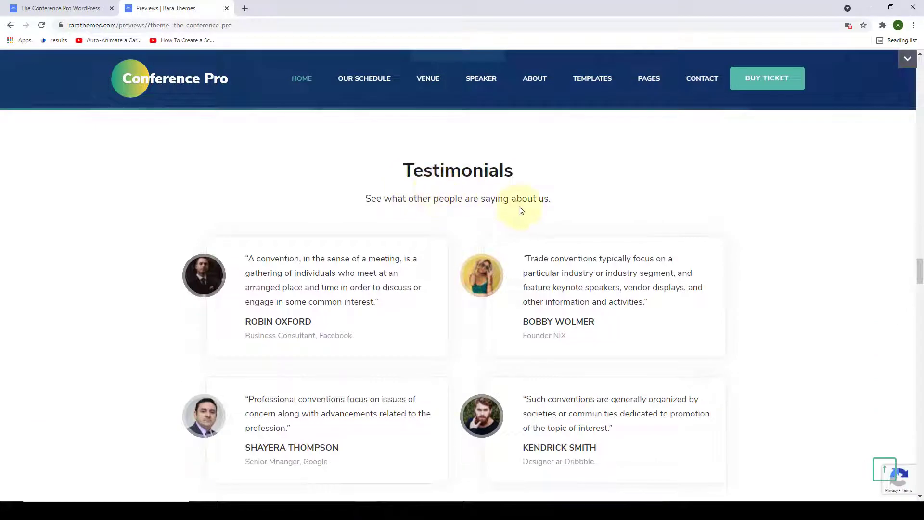
pyautogui.scroll(-6, 522, 240)
pyautogui.scroll(-4, 523, 243)
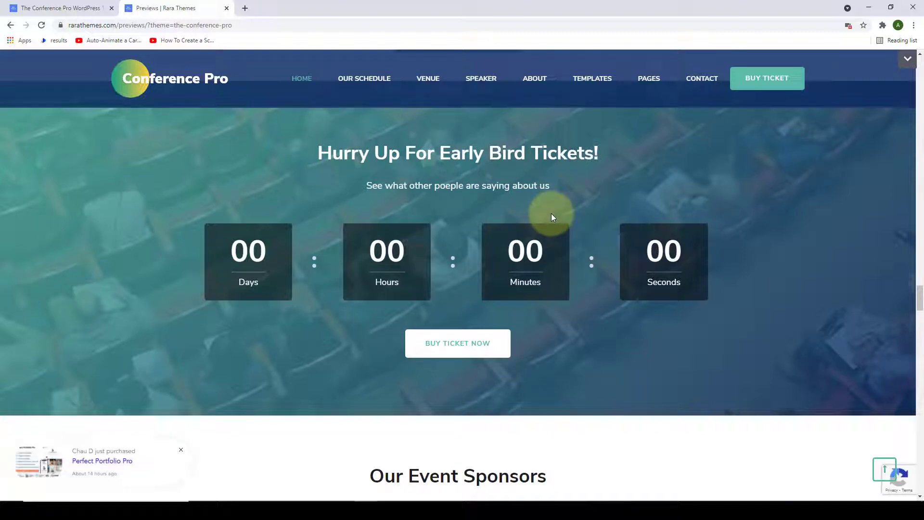
pyautogui.scroll(-1, 551, 213)
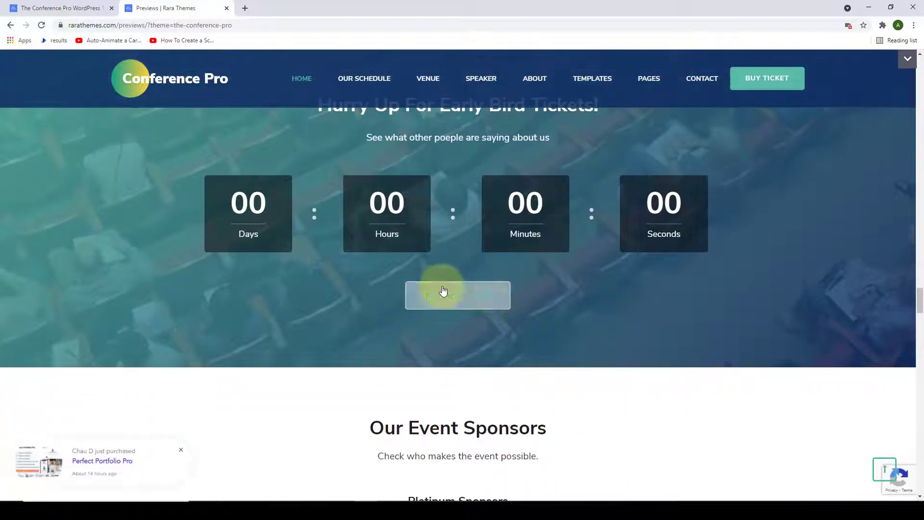
pyautogui.scroll(-6, 484, 308)
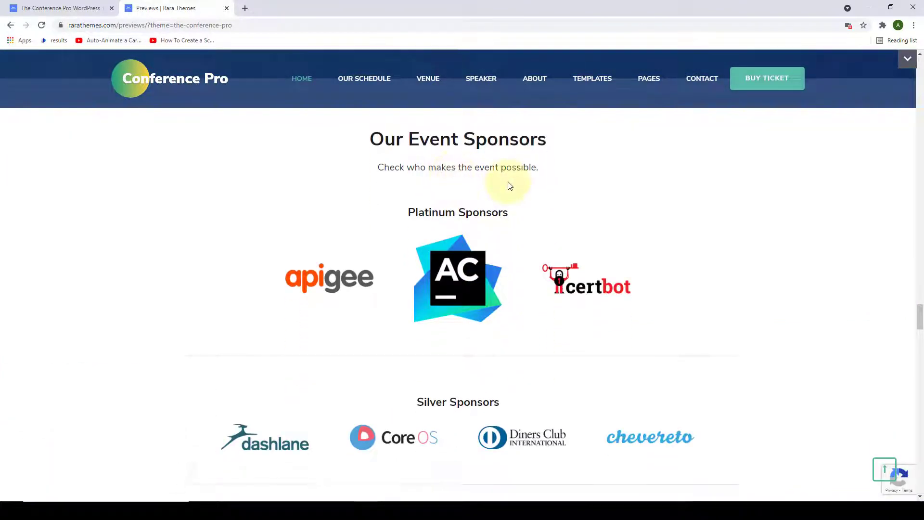
pyautogui.scroll(-1, 509, 186)
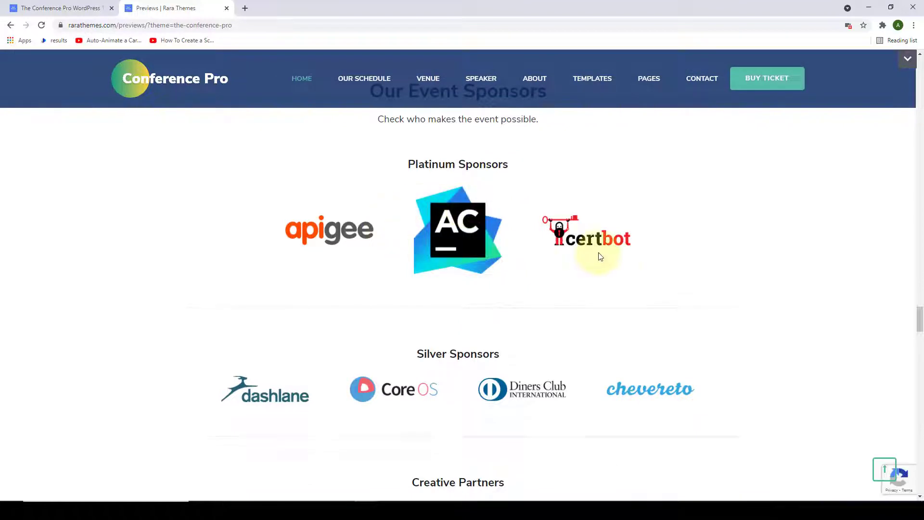
pyautogui.scroll(-4, 600, 256)
pyautogui.scroll(-6, 494, 246)
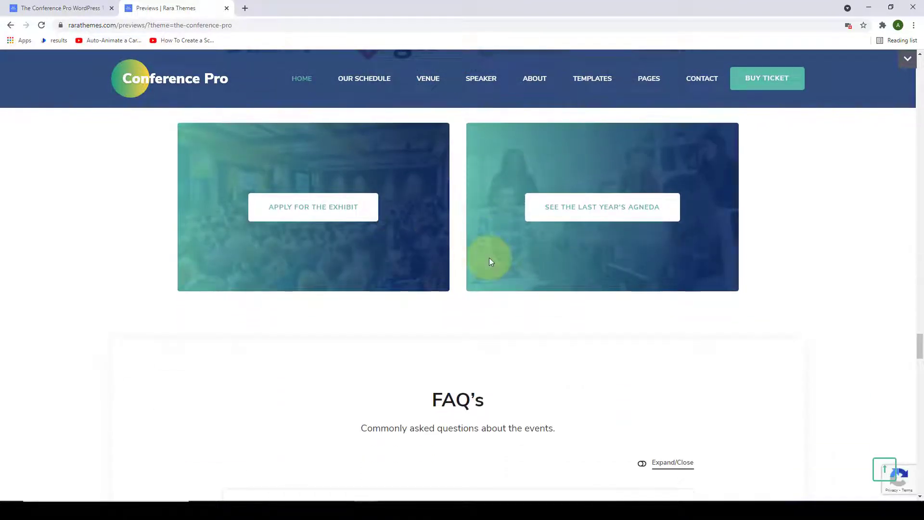
pyautogui.scroll(-2, 491, 260)
pyautogui.scroll(-3, 491, 261)
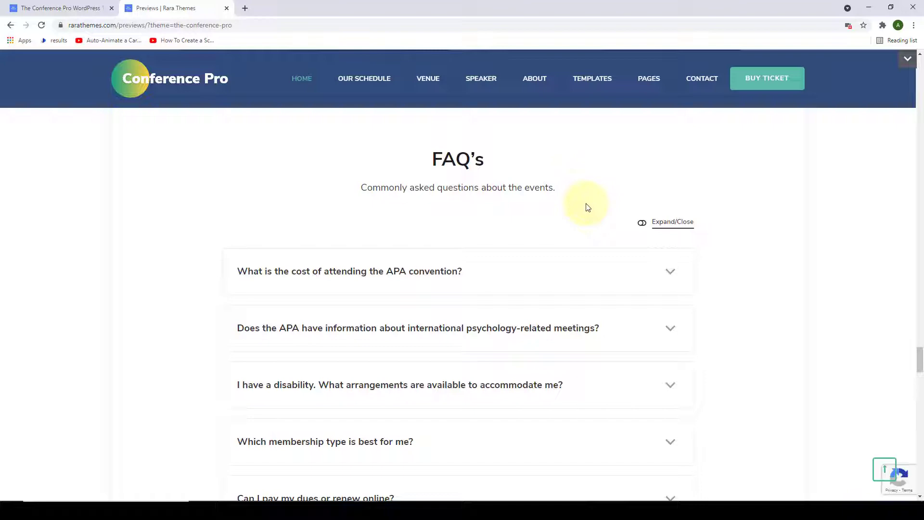
pyautogui.click(644, 224)
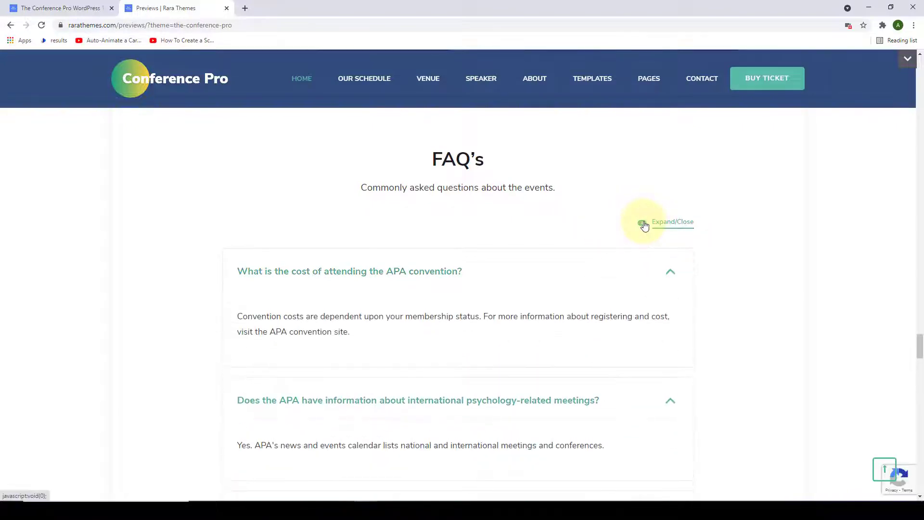
pyautogui.scroll(-2, 651, 169)
pyautogui.scroll(-4, 691, 261)
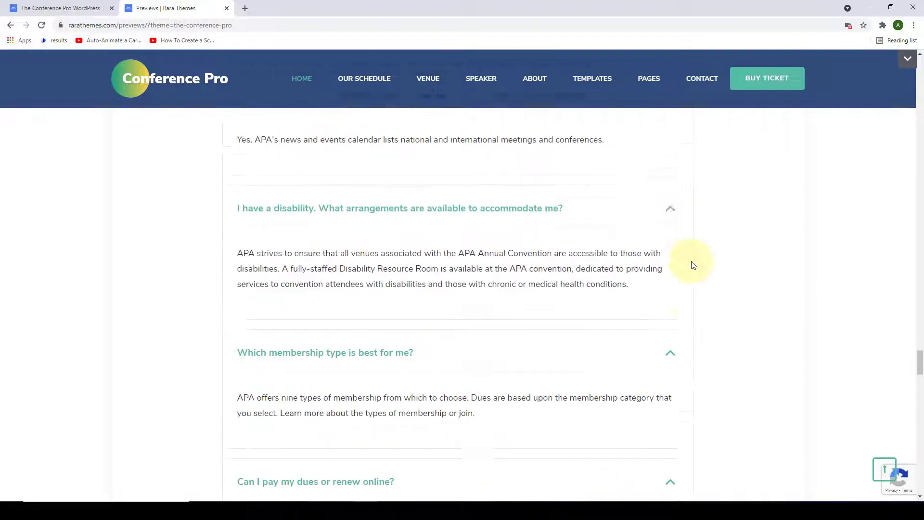
pyautogui.scroll(-3, 693, 270)
pyautogui.scroll(8, 688, 260)
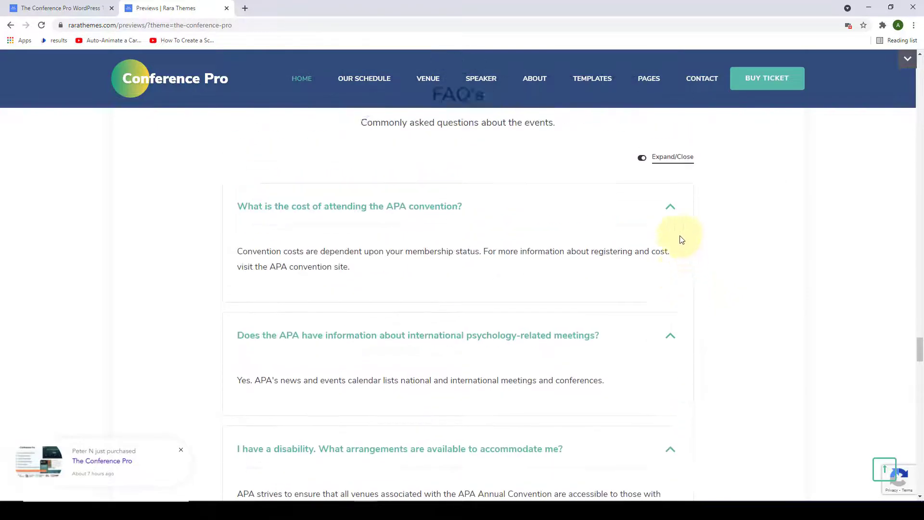
pyautogui.click(642, 176)
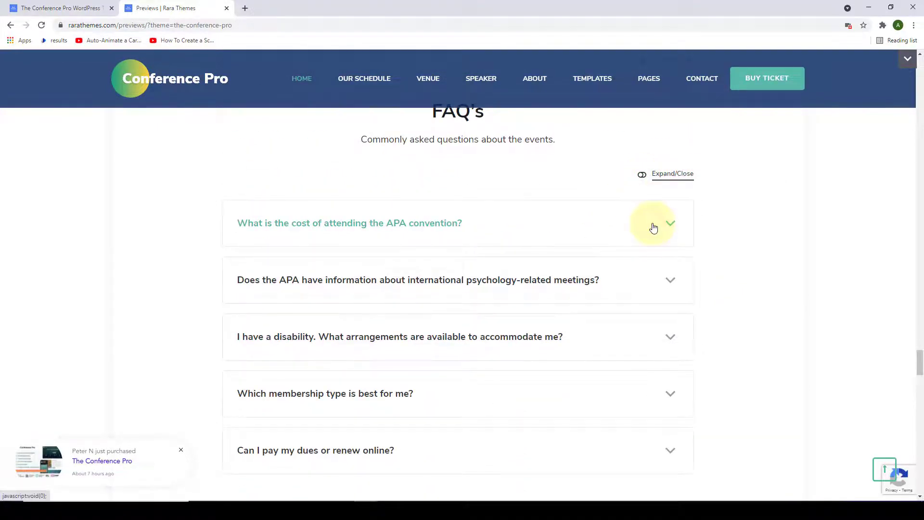
pyautogui.scroll(-10, 650, 230)
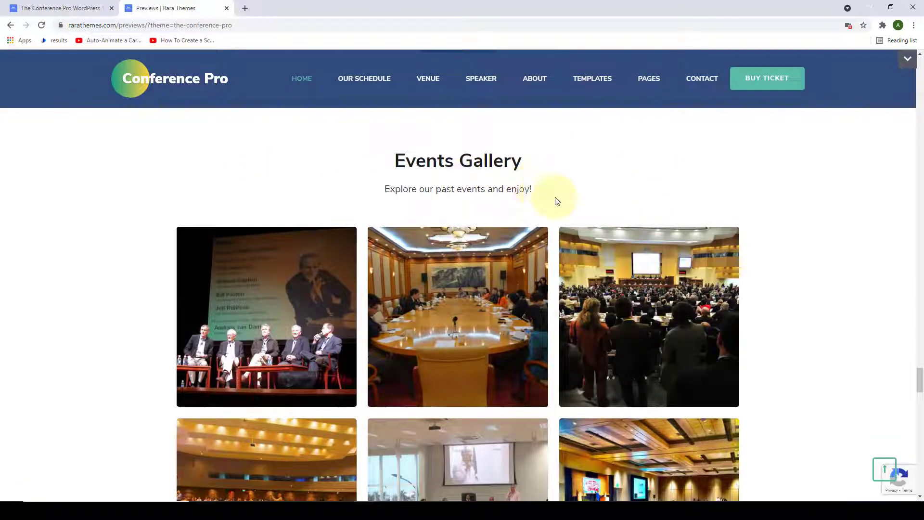
pyautogui.scroll(-10, 587, 220)
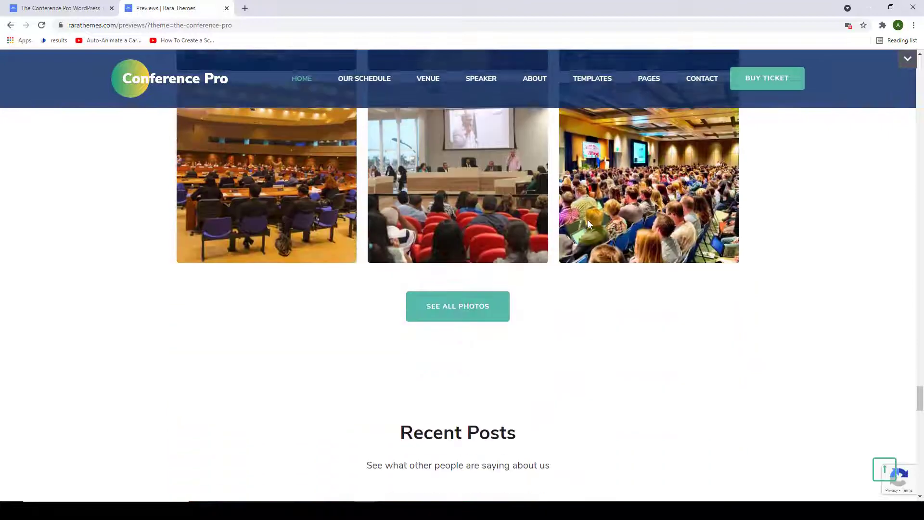
pyautogui.scroll(-3, 589, 224)
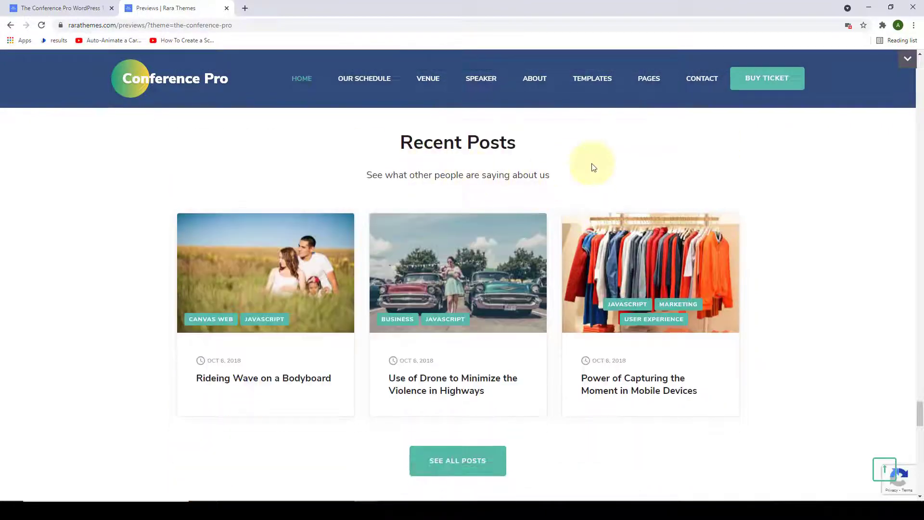
pyautogui.scroll(-2, 611, 215)
pyautogui.scroll(-12, 614, 226)
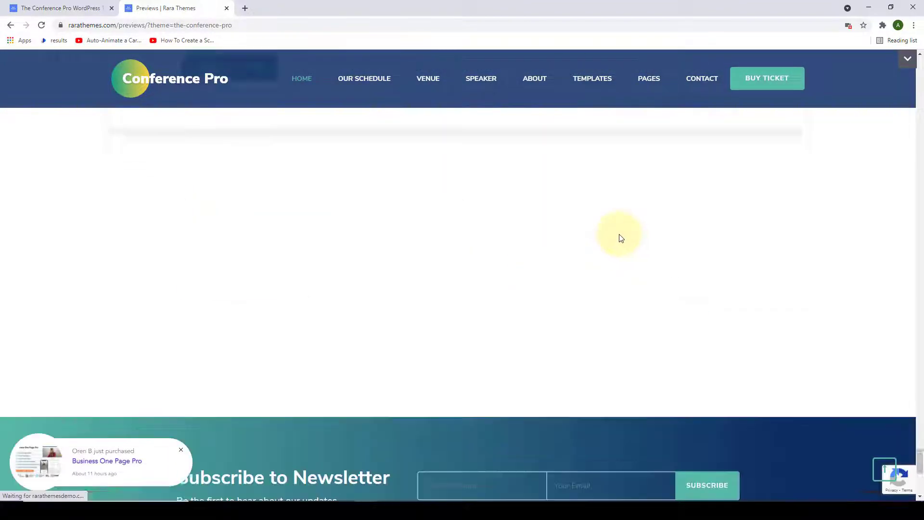
pyautogui.scroll(-7, 624, 238)
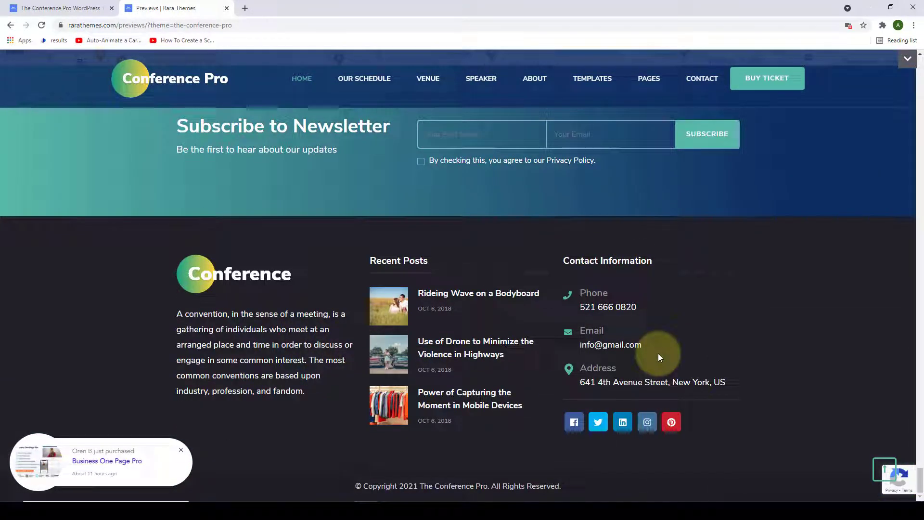
pyautogui.tripleClick(370, 485)
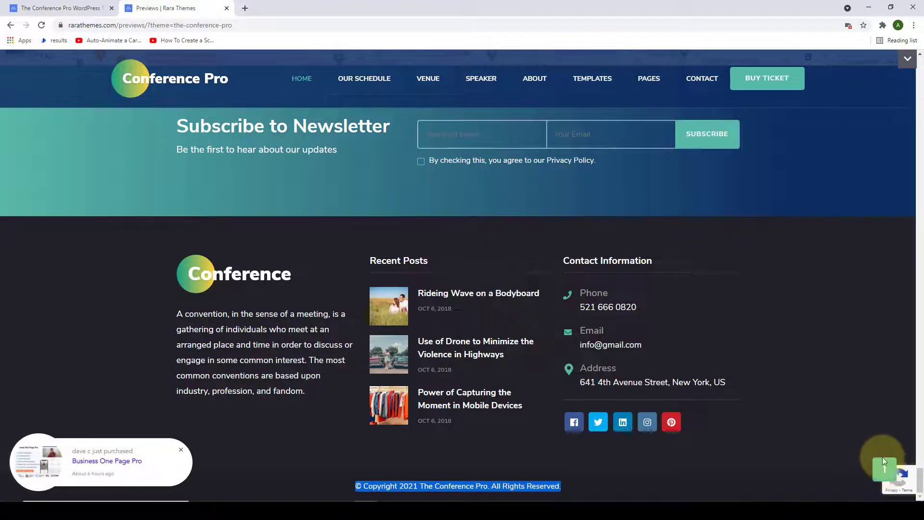
pyautogui.click(884, 471)
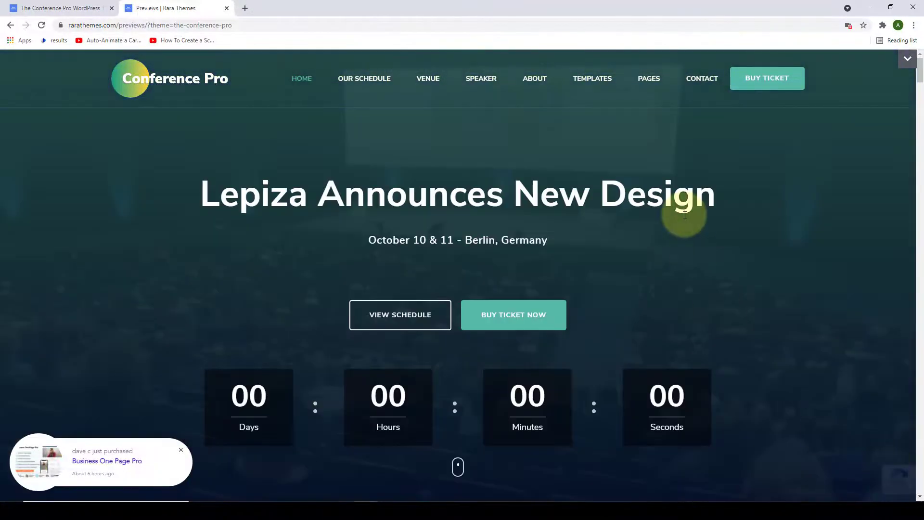
# Return to the top of the demo home page and reveal the TEMPLATES dropdown.
pyautogui.scroll(-5, 685, 212)
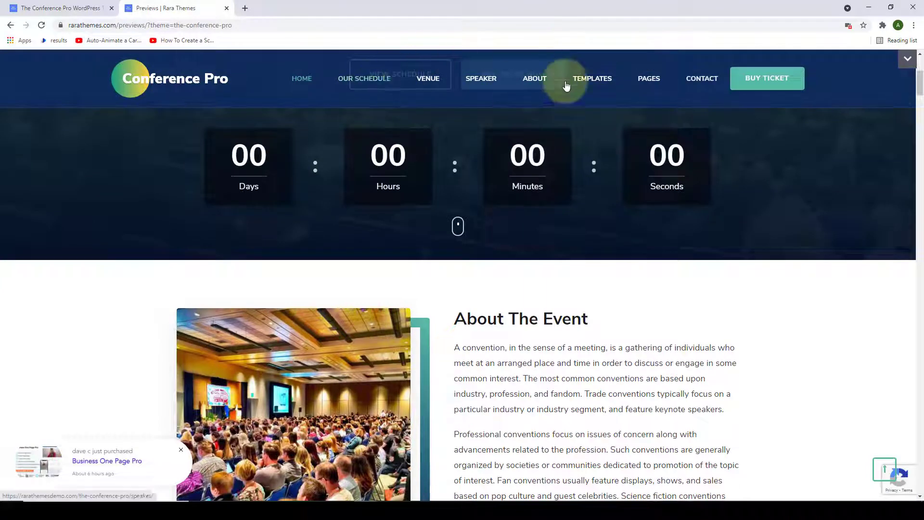
pyautogui.moveTo(649, 81)
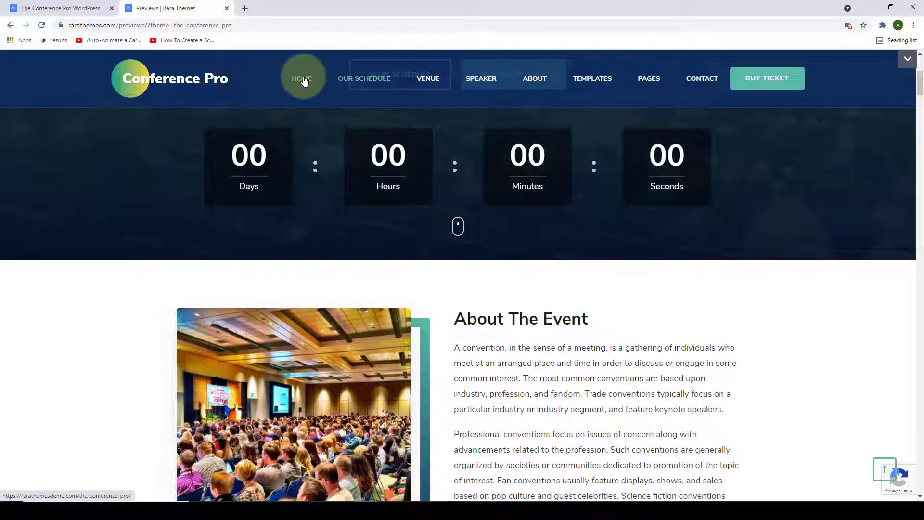
pyautogui.click(885, 474)
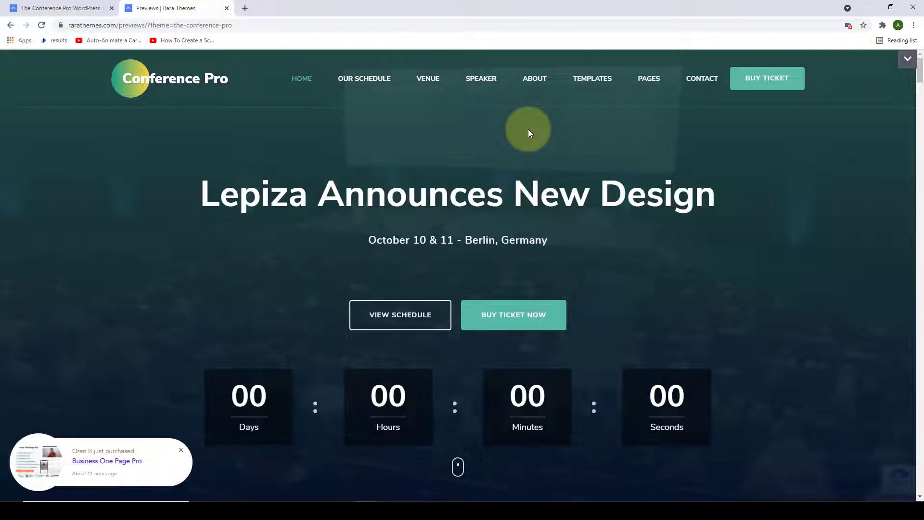
pyautogui.moveTo(596, 85)
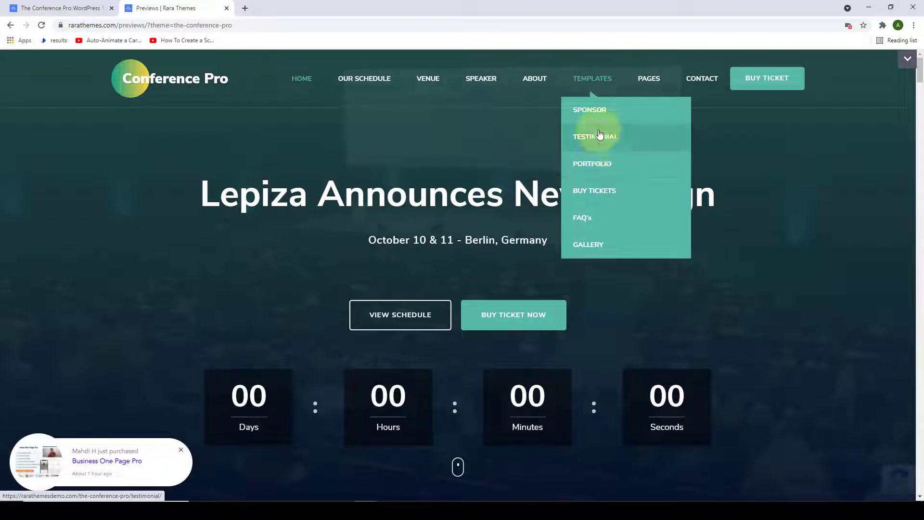
# Open the Buy Tickets template page and scroll down through it.
pyautogui.click(620, 194)
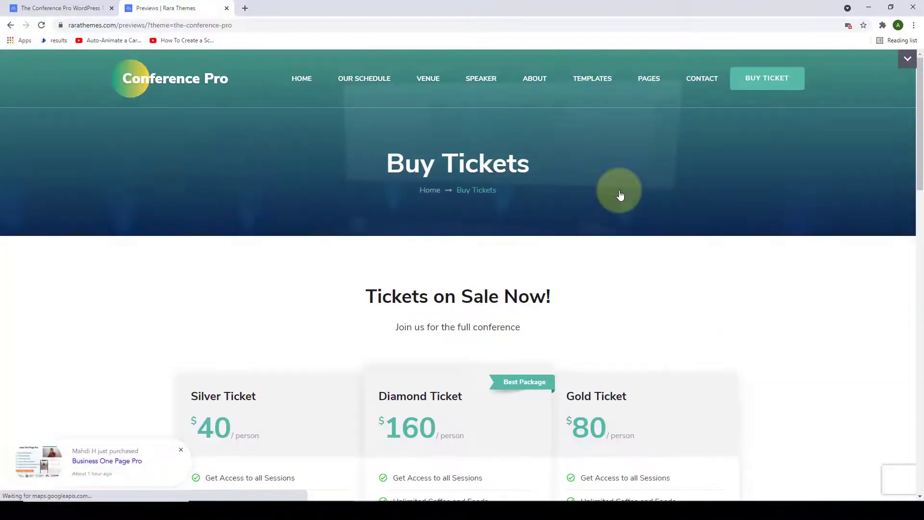
pyautogui.scroll(-1, 620, 208)
pyautogui.scroll(-3, 620, 210)
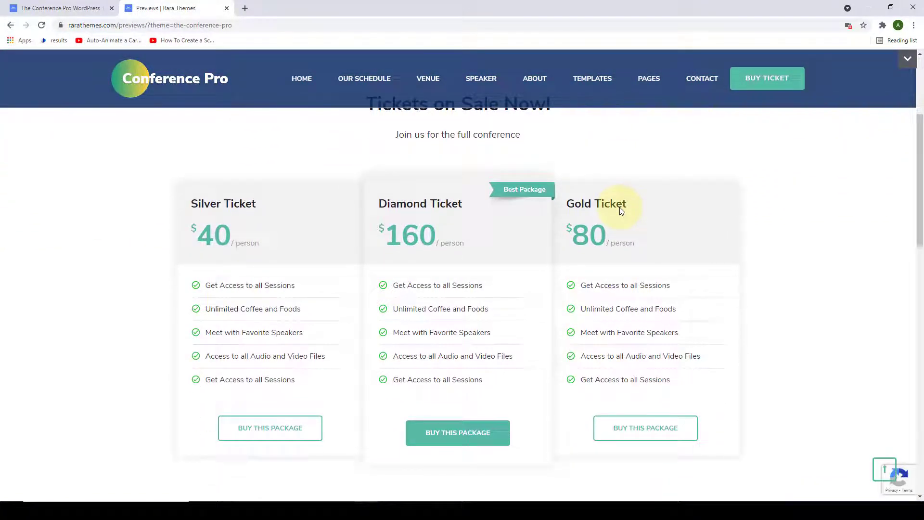
pyautogui.scroll(-1, 621, 211)
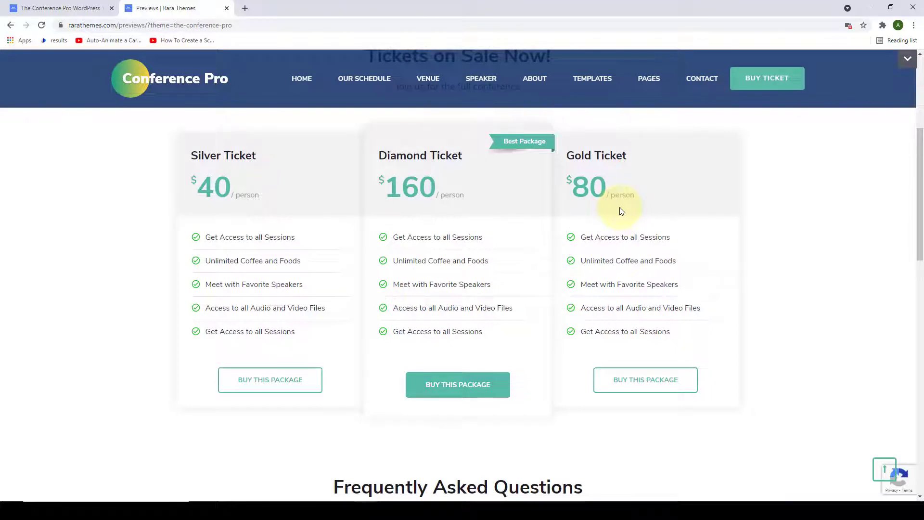
pyautogui.scroll(-3, 619, 211)
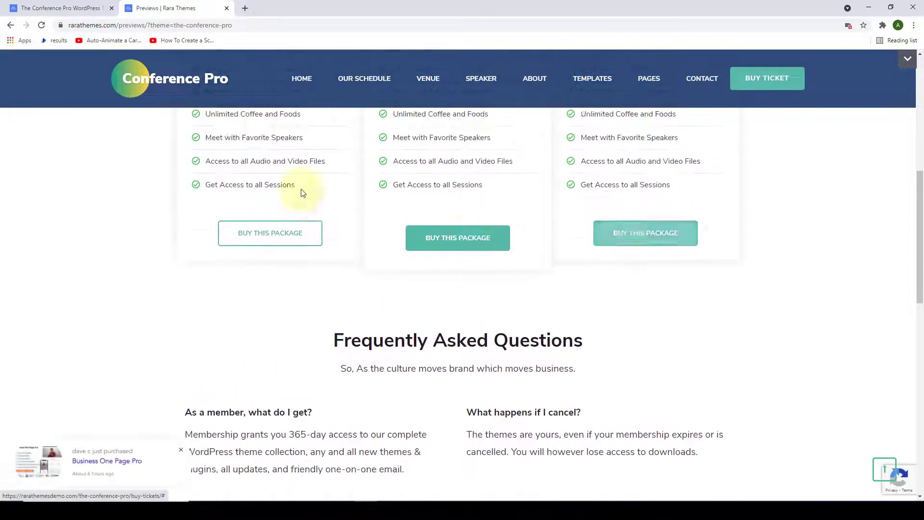
pyautogui.scroll(-4, 708, 249)
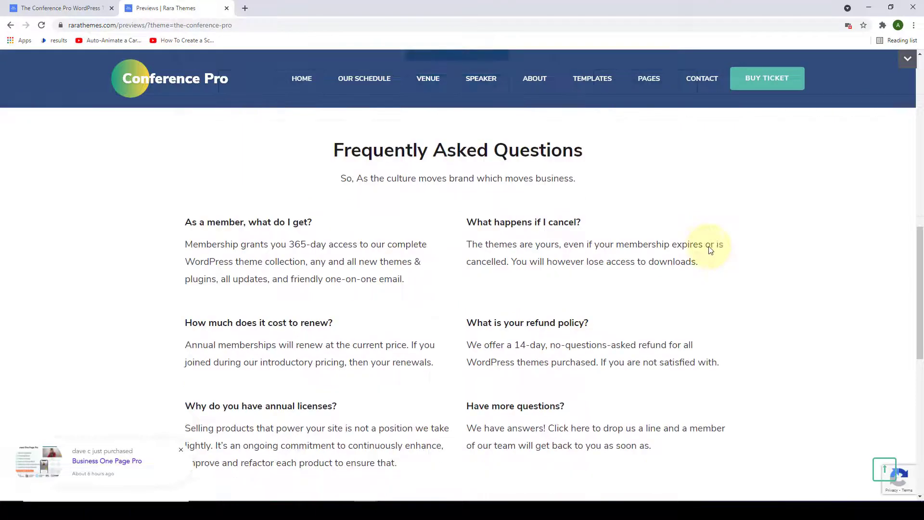
pyautogui.scroll(-6, 553, 346)
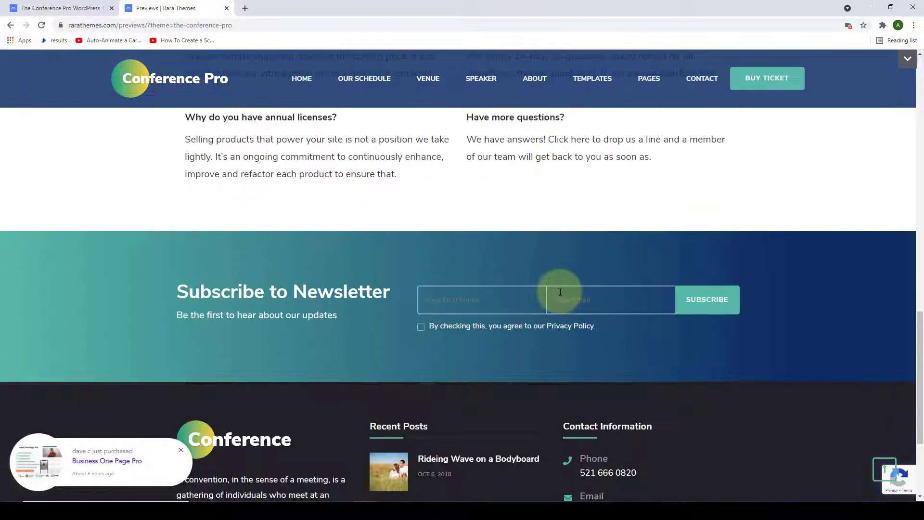
pyautogui.scroll(-1, 560, 292)
pyautogui.scroll(-3, 645, 280)
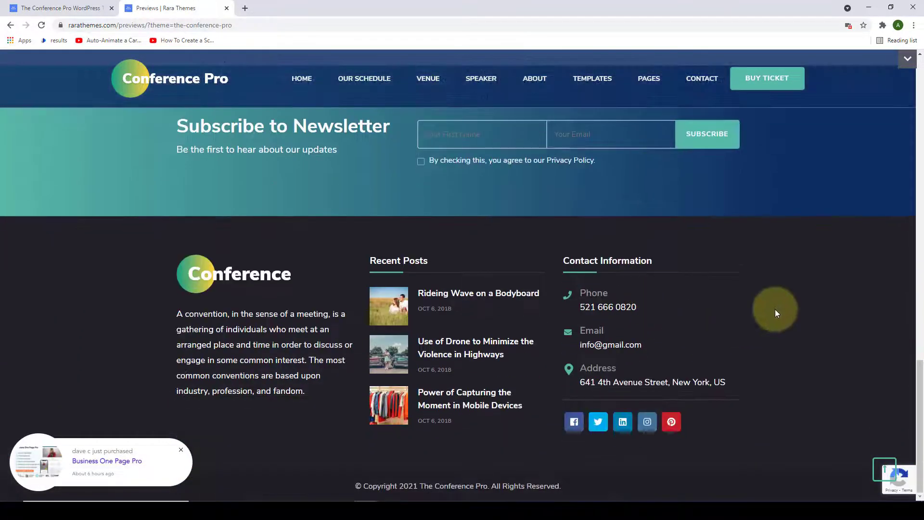
# Go back to the demo home page, then return to The Conference Pro product page tab.
pyautogui.click(884, 470)
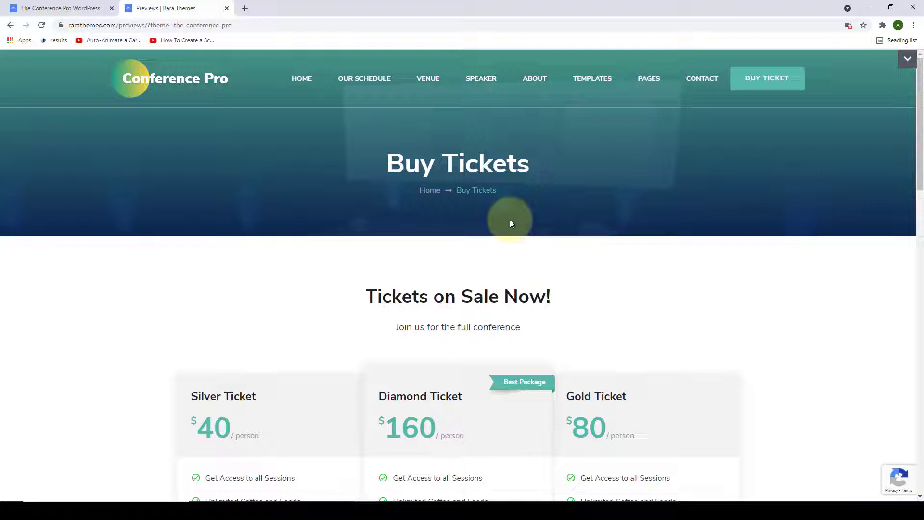
pyautogui.click(303, 80)
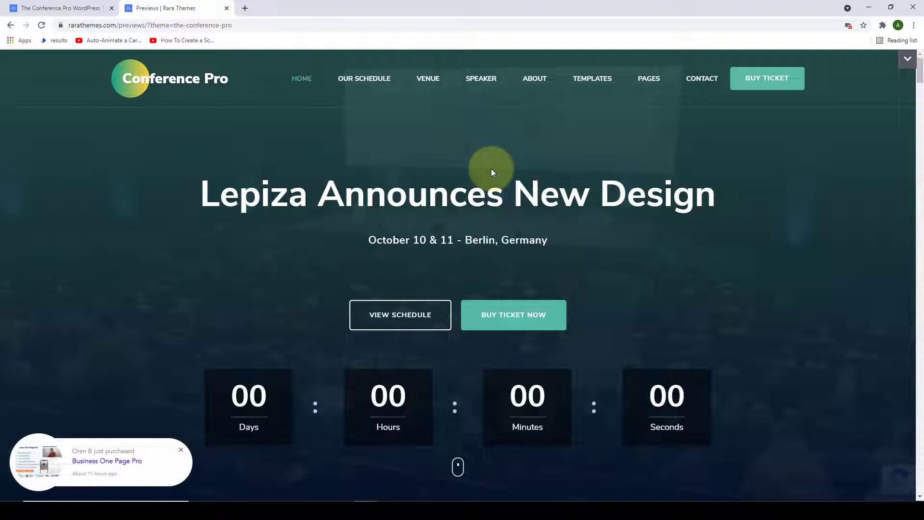
pyautogui.click(67, 5)
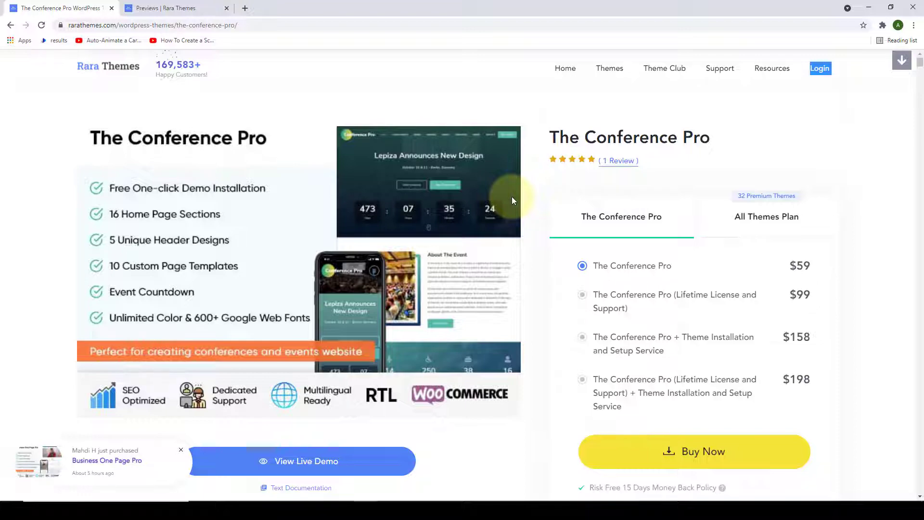
# Scroll the product page past CTA, Schedule, Ticket, Timer and FAQs sections to Custom About Page.
pyautogui.scroll(-15, 422, 300)
pyautogui.scroll(-15, 422, 299)
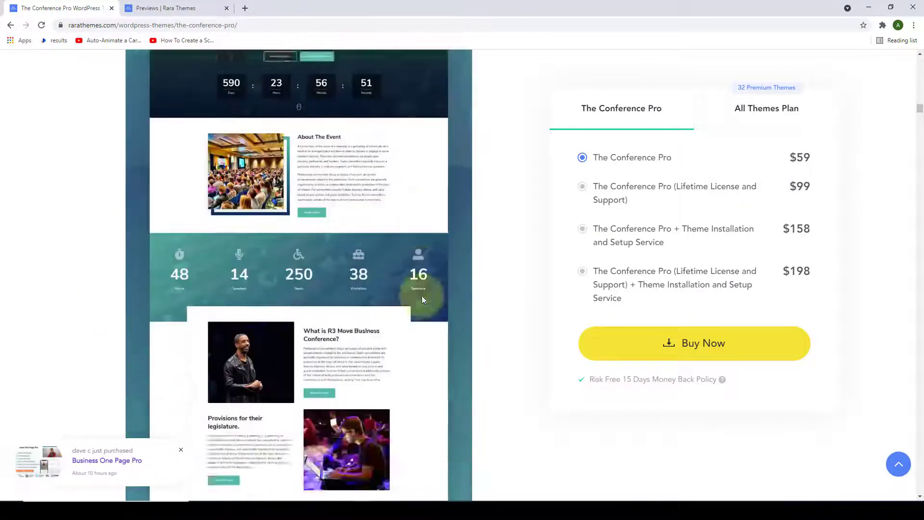
pyautogui.scroll(-5, 422, 299)
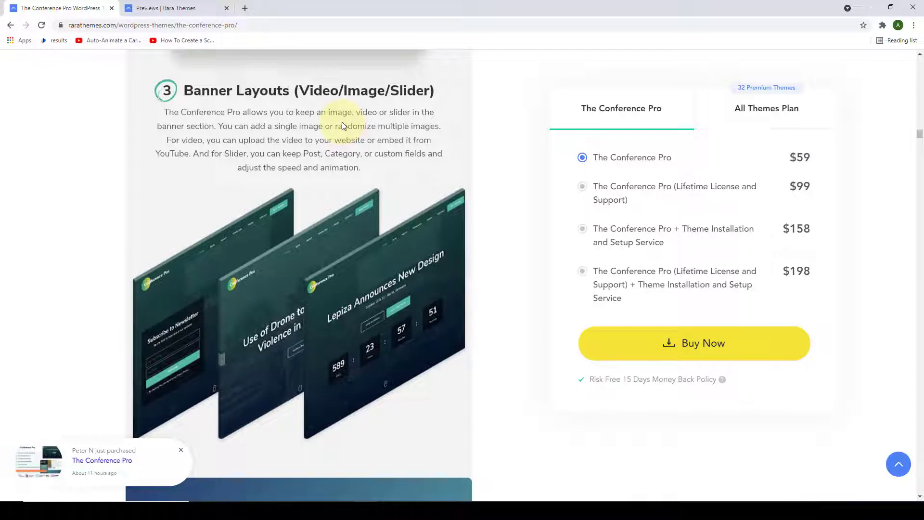
pyautogui.scroll(-8, 343, 126)
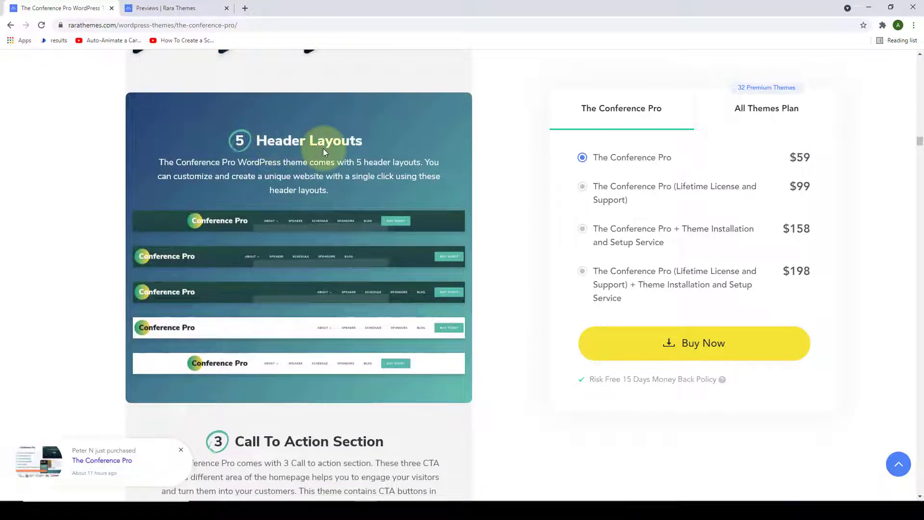
pyautogui.scroll(-15, 324, 152)
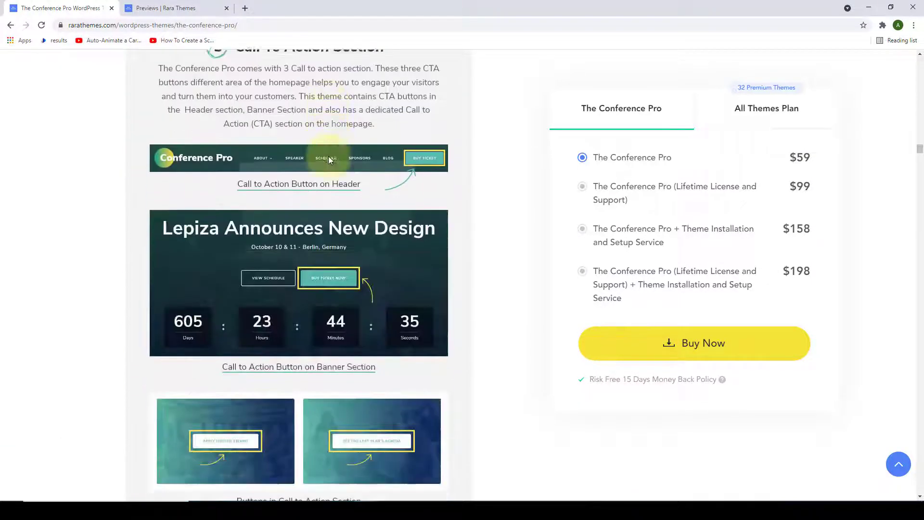
pyautogui.scroll(-3, 329, 159)
pyautogui.scroll(-10, 331, 160)
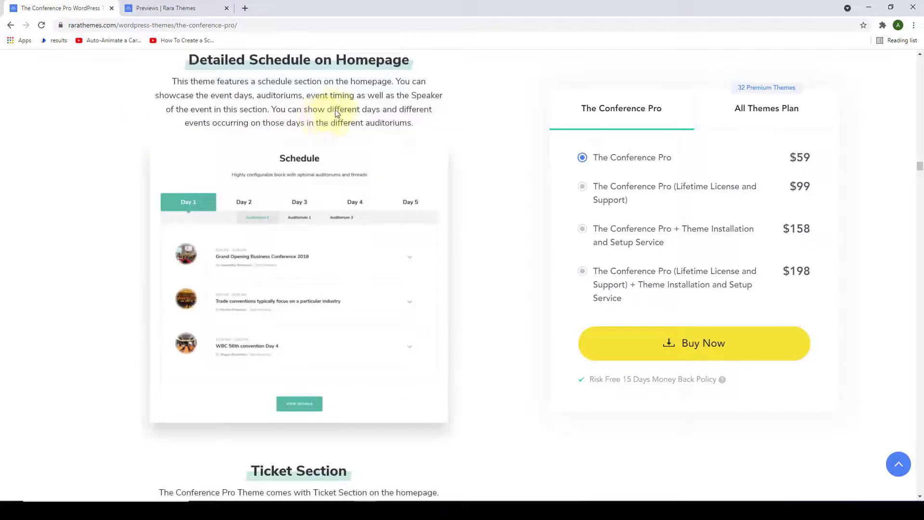
pyautogui.scroll(-8, 335, 112)
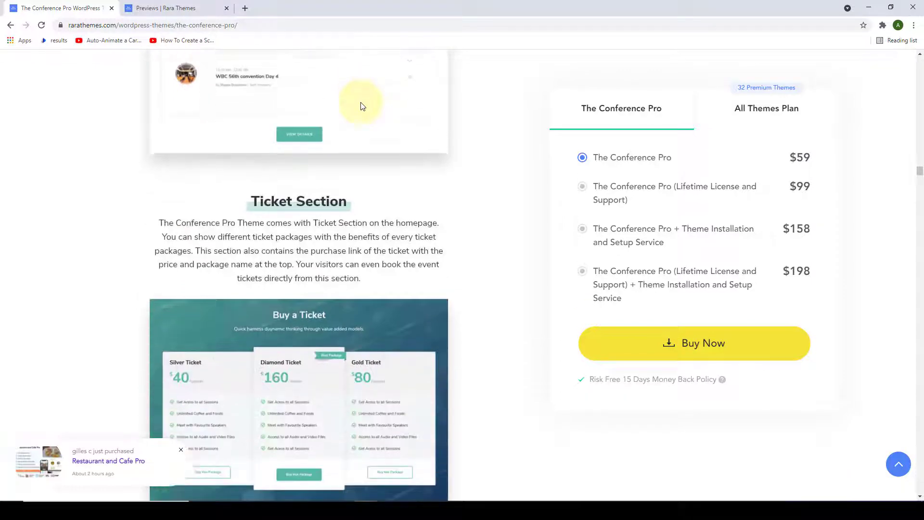
pyautogui.scroll(-12, 362, 109)
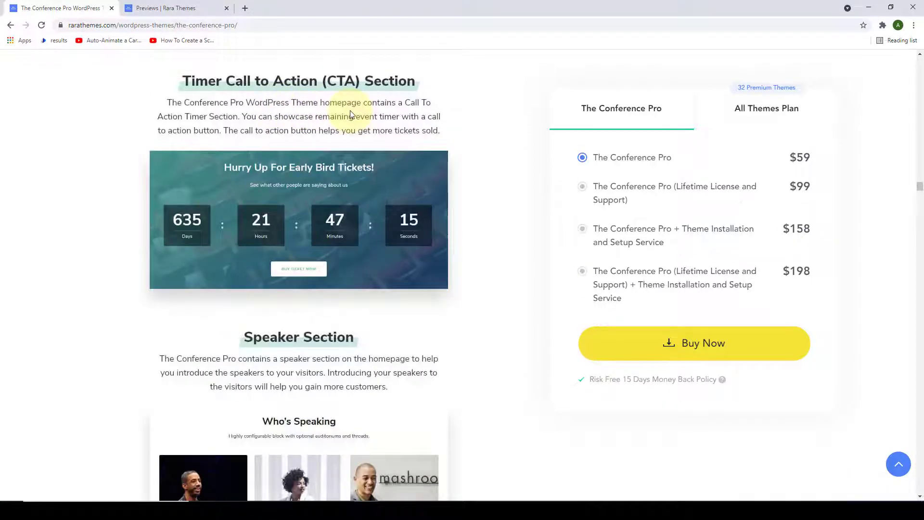
pyautogui.scroll(-10, 353, 115)
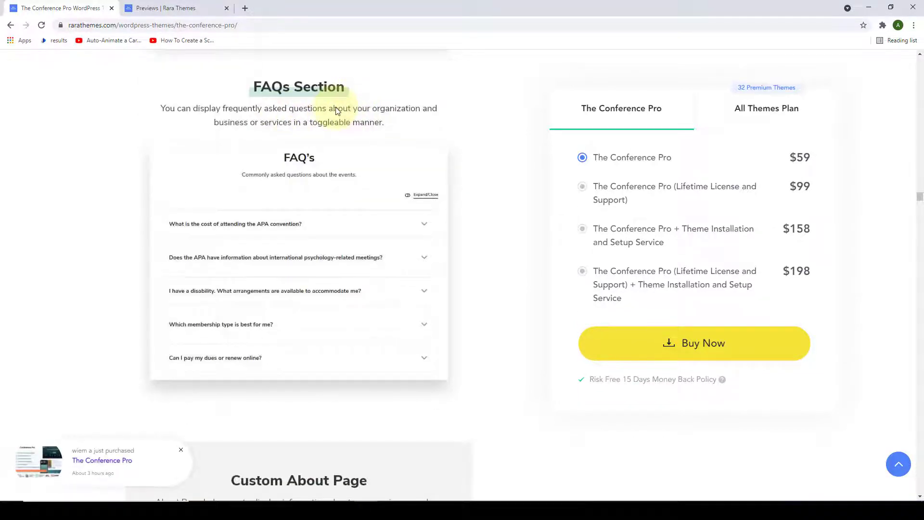
pyautogui.scroll(-1, 336, 110)
pyautogui.scroll(-8, 337, 109)
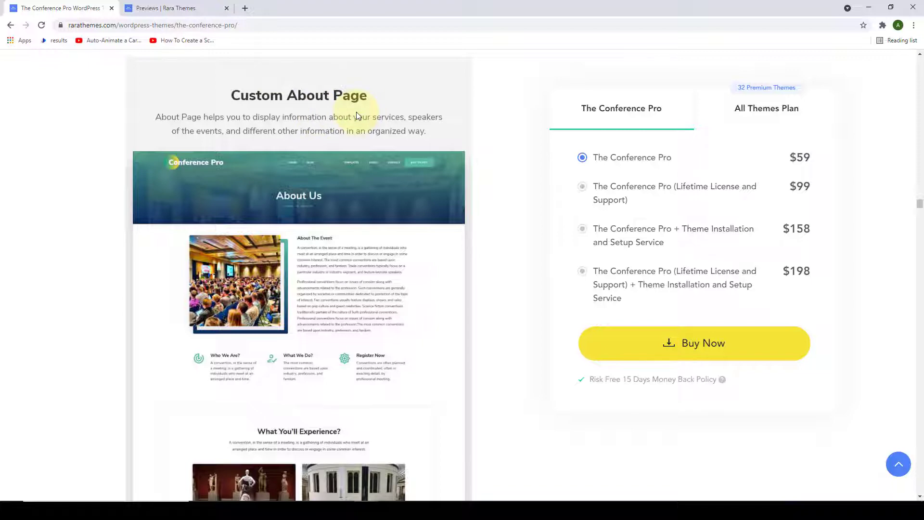
# Scroll past the Contact through Tickets custom page templates to just above Key Features.
pyautogui.scroll(-17, 357, 115)
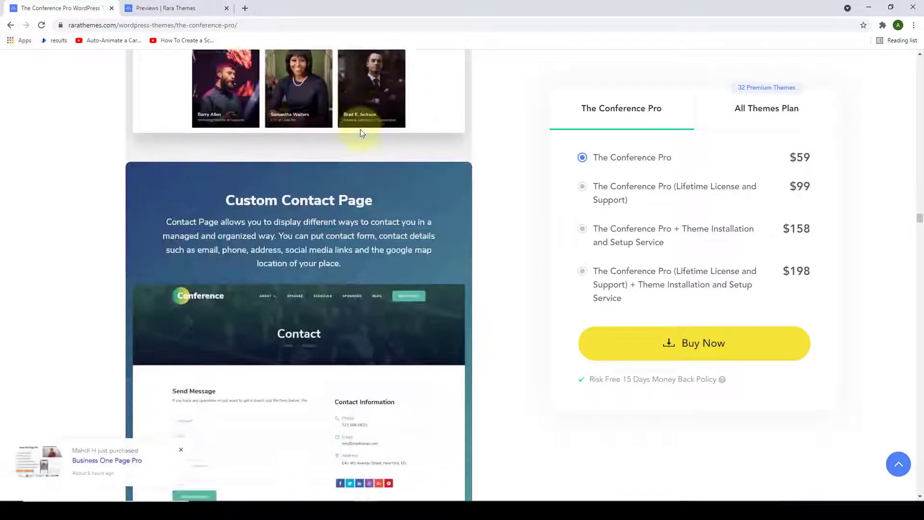
pyautogui.scroll(-3, 366, 125)
pyautogui.scroll(-5, 374, 125)
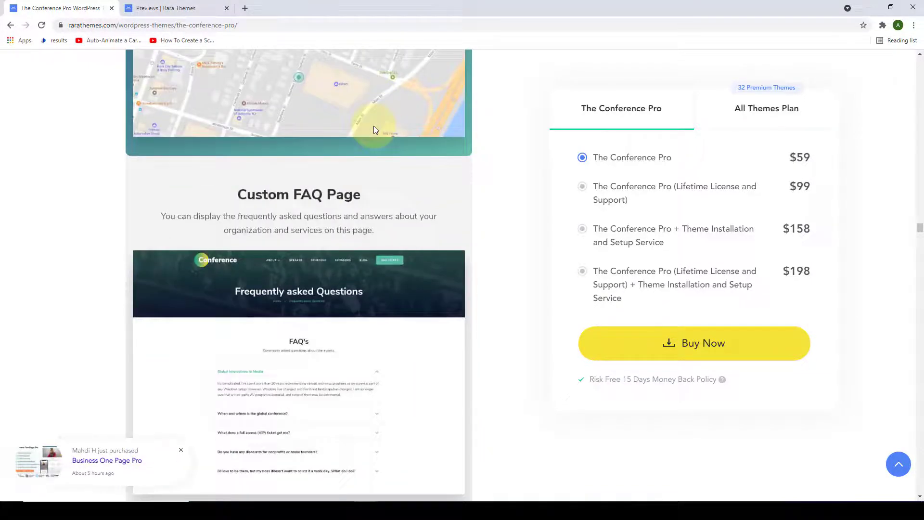
pyautogui.scroll(-3, 374, 125)
pyautogui.scroll(1, 269, 96)
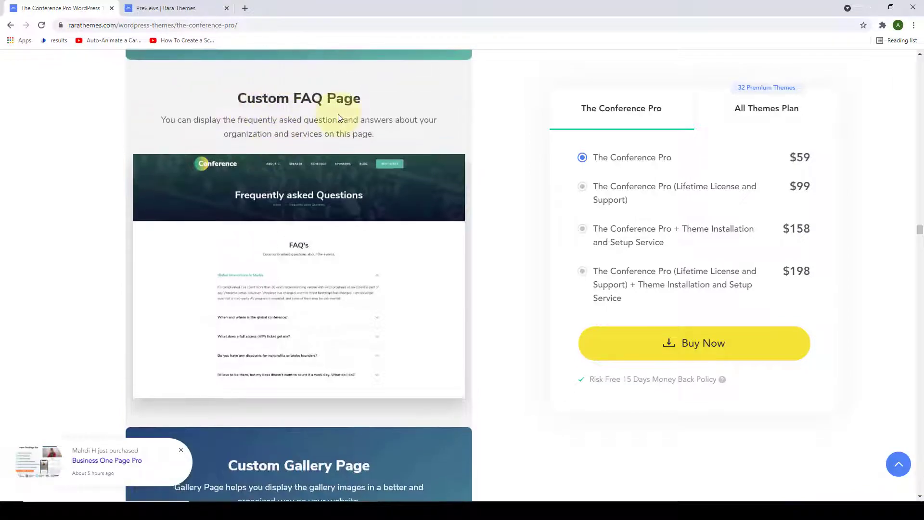
pyautogui.scroll(-8, 344, 127)
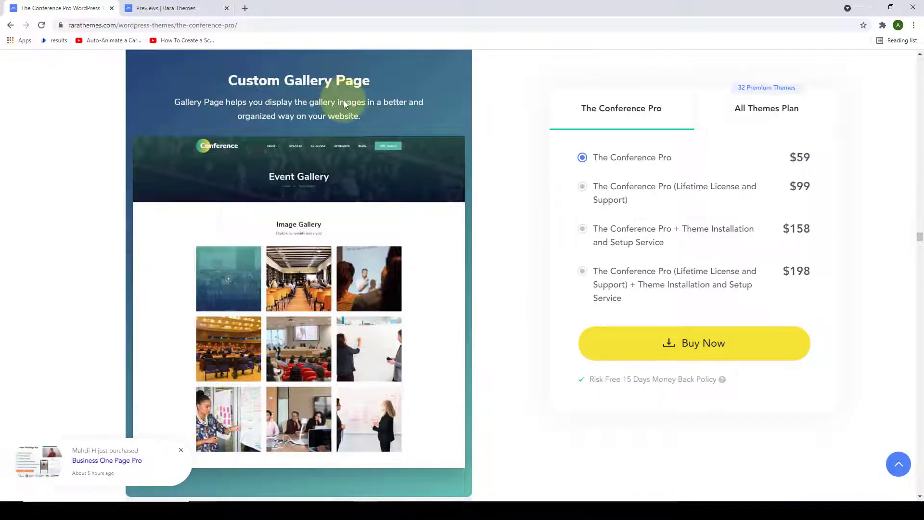
pyautogui.scroll(-8, 281, 103)
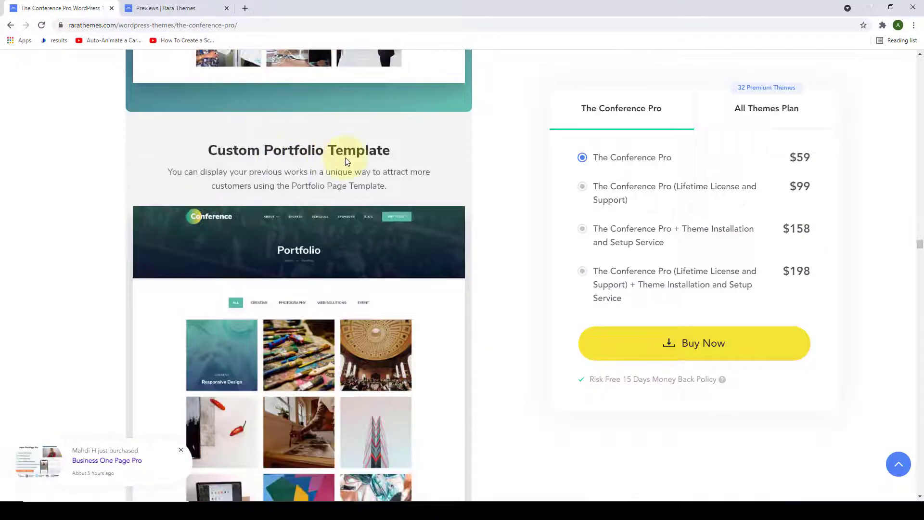
pyautogui.scroll(-11, 346, 158)
pyautogui.scroll(-1, 345, 158)
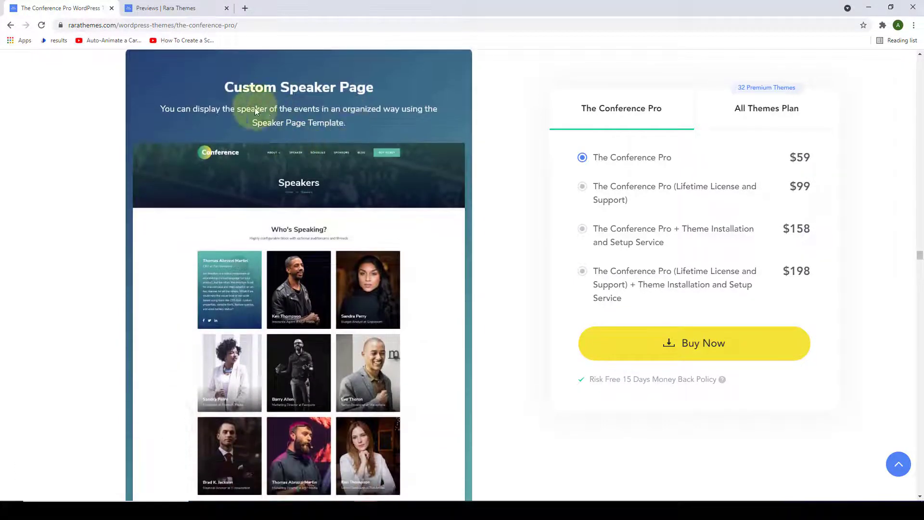
pyautogui.scroll(-9, 361, 110)
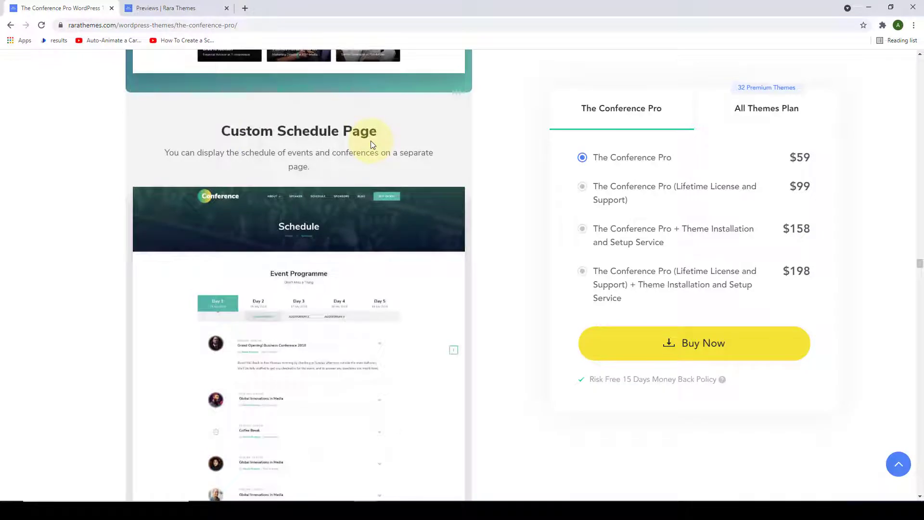
pyautogui.scroll(-3, 371, 144)
pyautogui.scroll(-7, 371, 144)
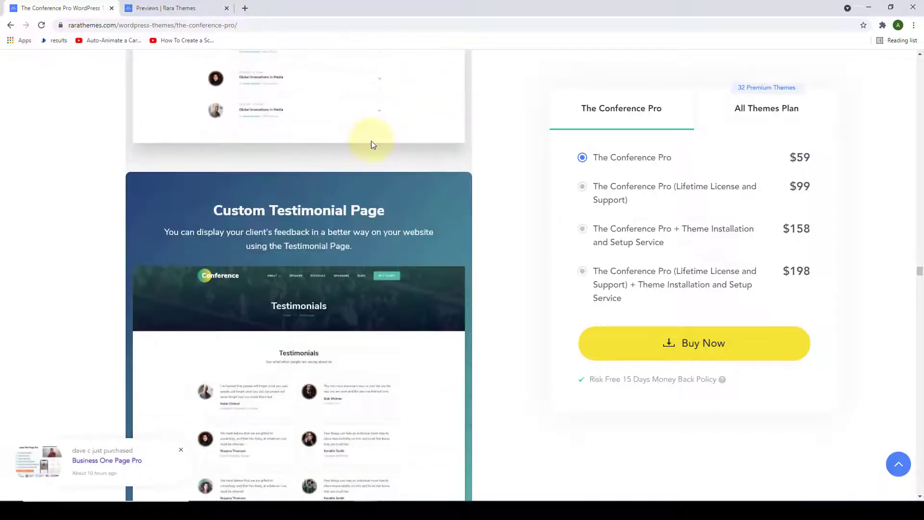
pyautogui.scroll(-9, 349, 136)
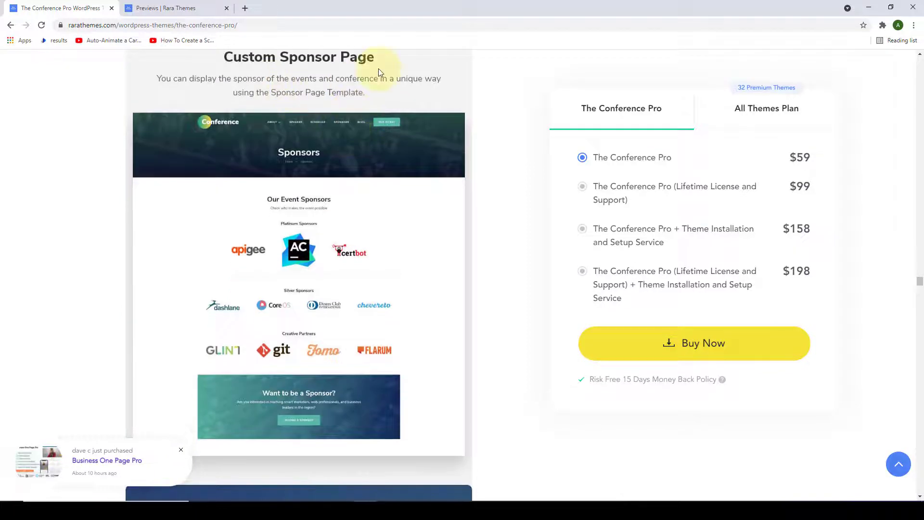
pyautogui.scroll(-9, 378, 68)
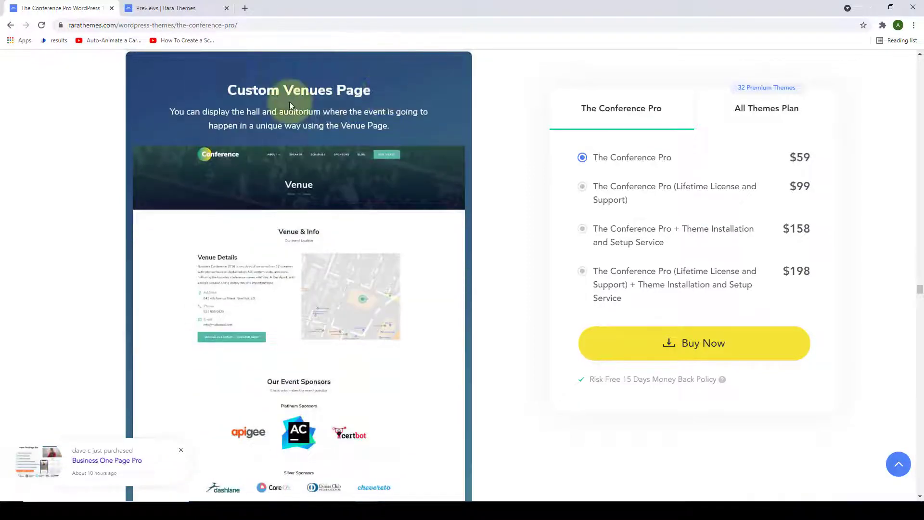
pyautogui.scroll(-7, 364, 109)
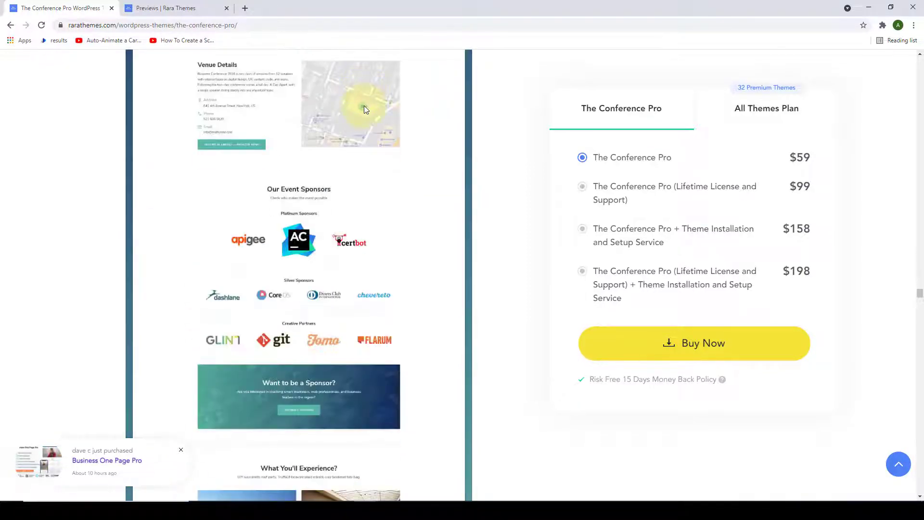
pyautogui.scroll(-10, 364, 109)
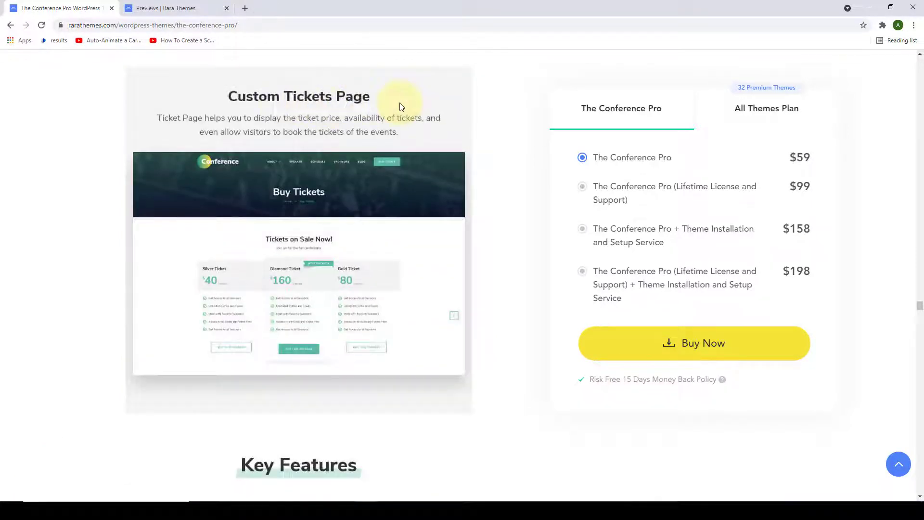
pyautogui.scroll(-7, 402, 111)
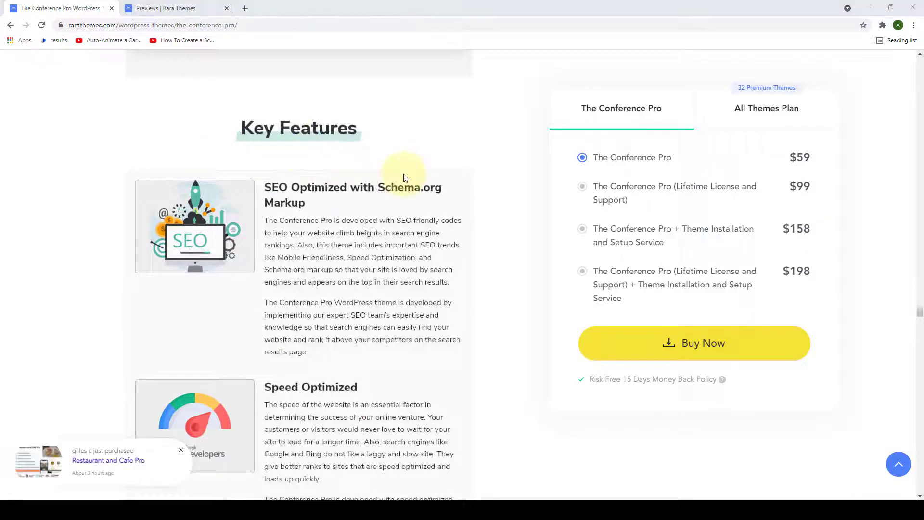
# Scroll through Typography, Drop Cap, WPML, RTL and Clean Code features to the Support/Documentation cards.
pyautogui.scroll(-6, 404, 178)
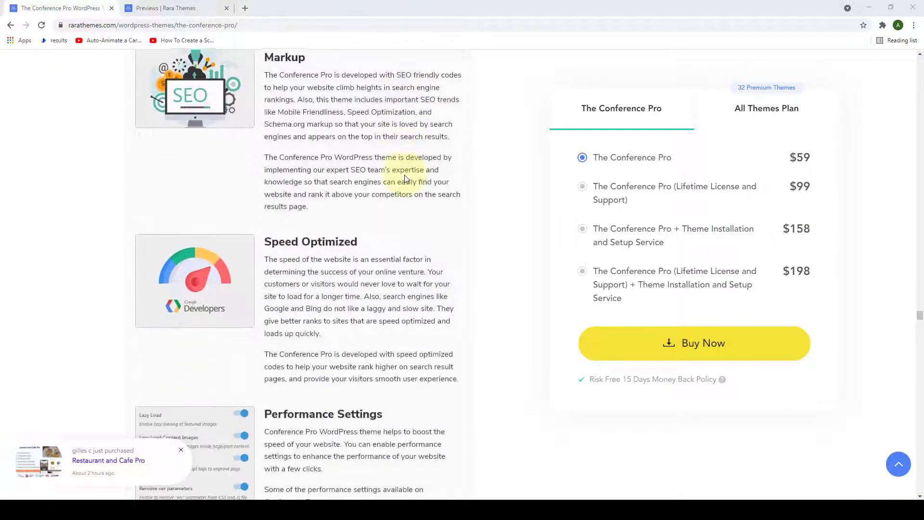
pyautogui.scroll(-1, 404, 178)
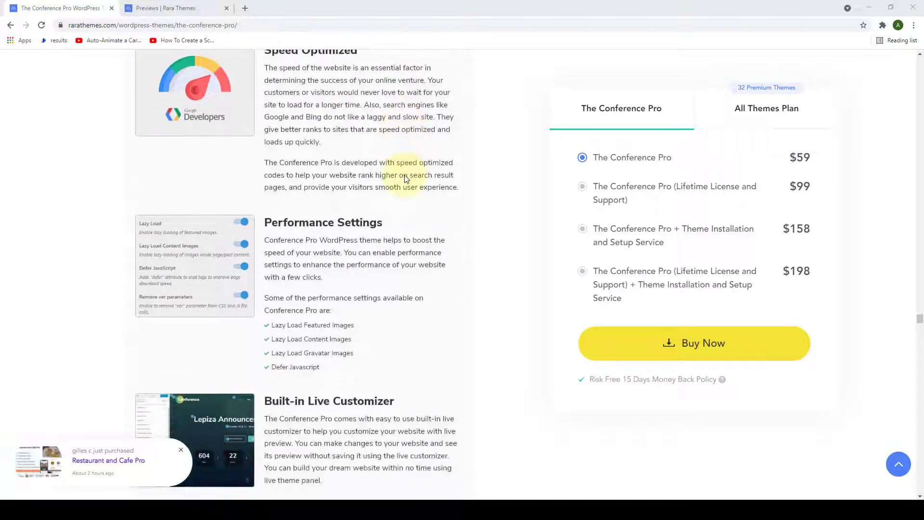
pyautogui.scroll(-3, 404, 178)
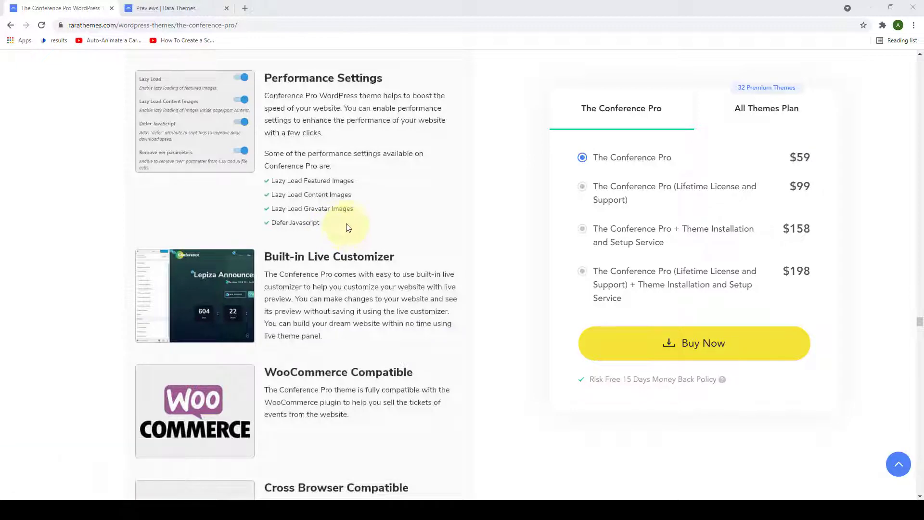
pyautogui.scroll(-10, 347, 231)
pyautogui.scroll(-1, 348, 226)
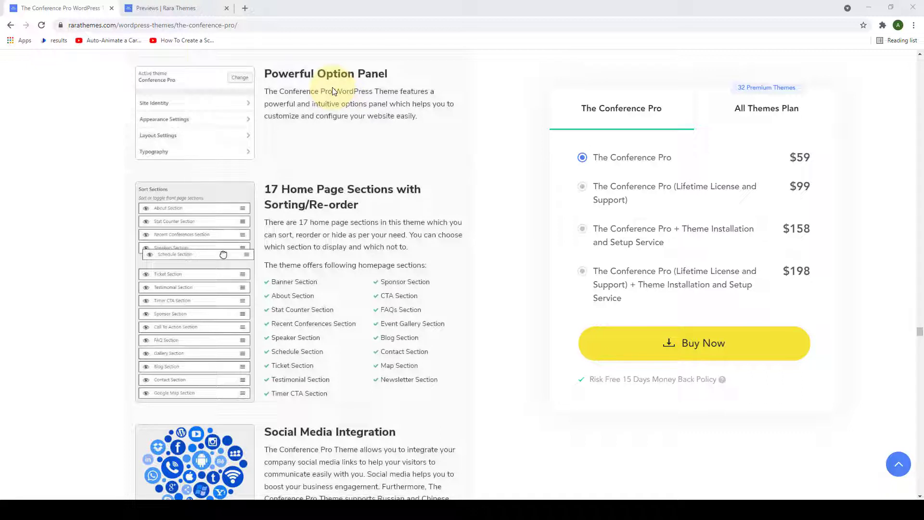
pyautogui.scroll(-2, 332, 90)
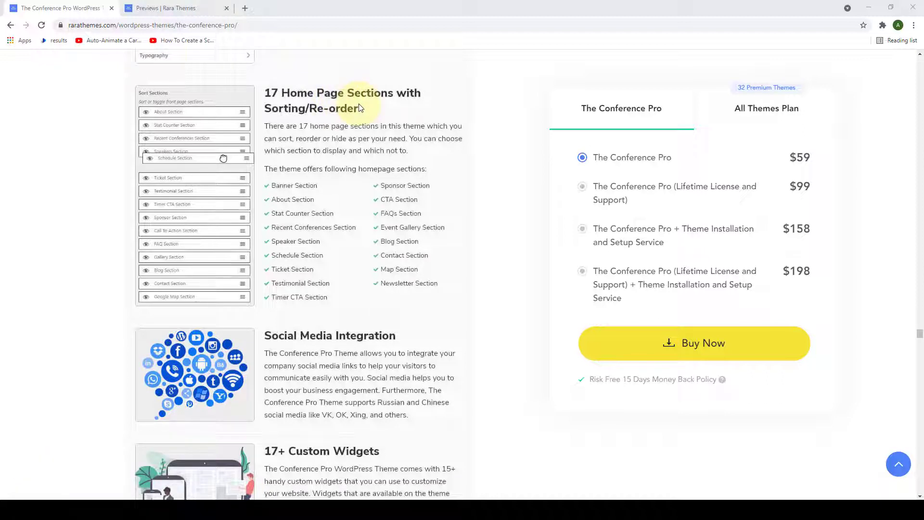
pyautogui.scroll(-7, 360, 109)
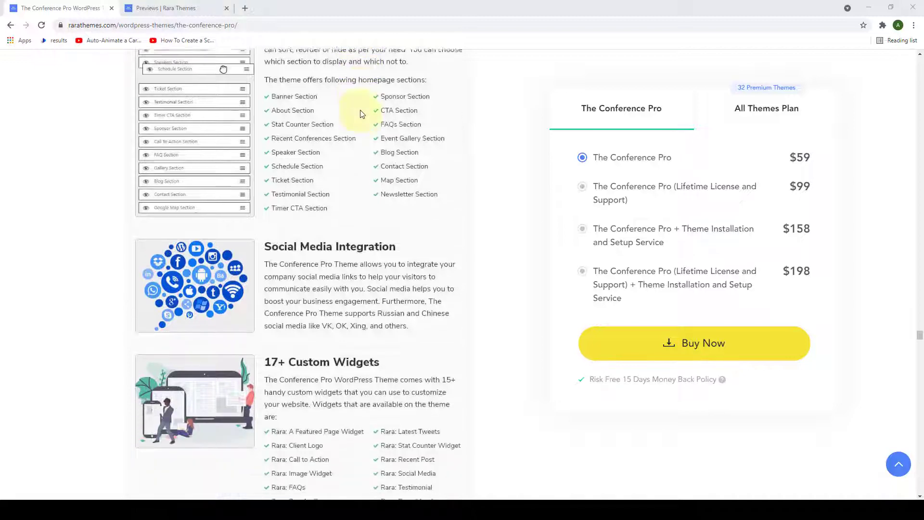
pyautogui.scroll(-6, 360, 114)
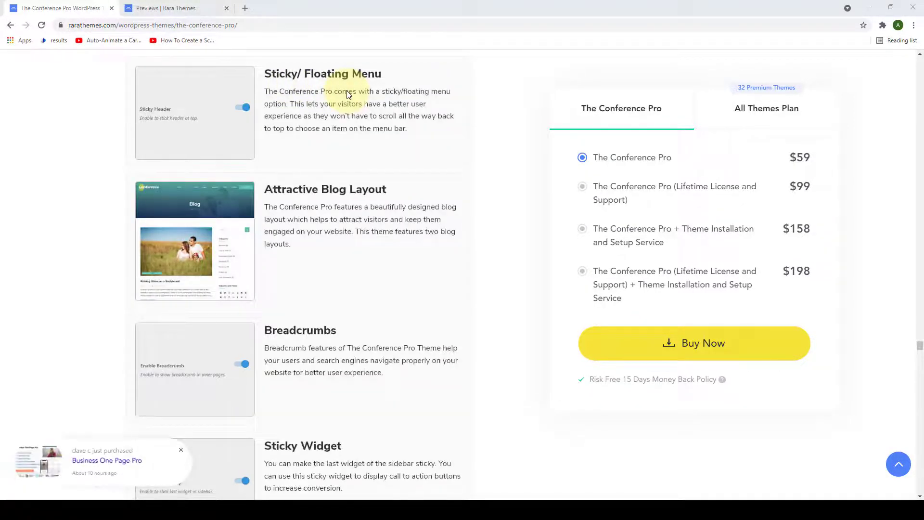
pyautogui.scroll(-1, 345, 96)
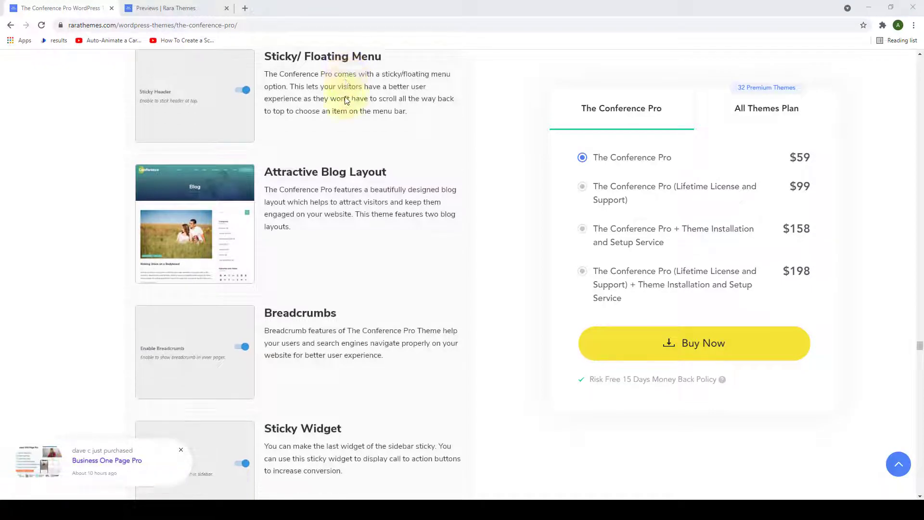
pyautogui.scroll(-2, 346, 99)
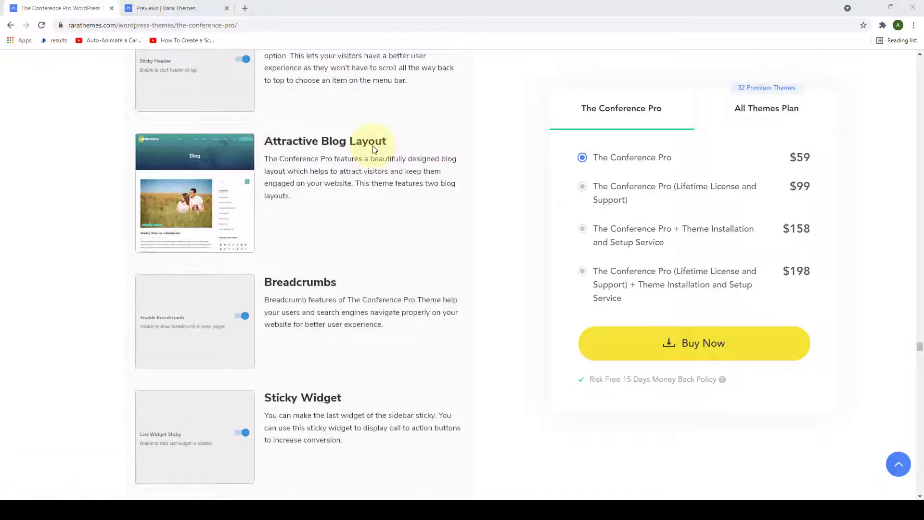
pyautogui.scroll(-7, 375, 149)
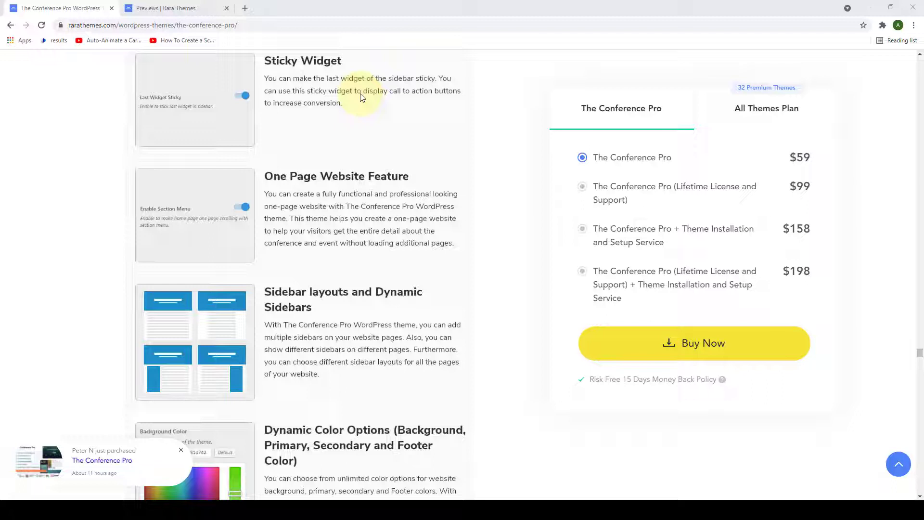
pyautogui.scroll(-2, 361, 97)
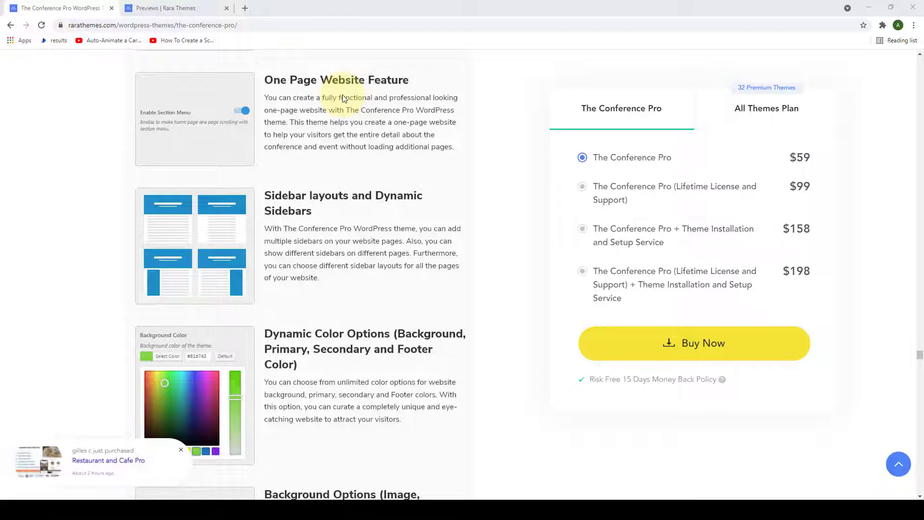
pyautogui.scroll(-5, 346, 101)
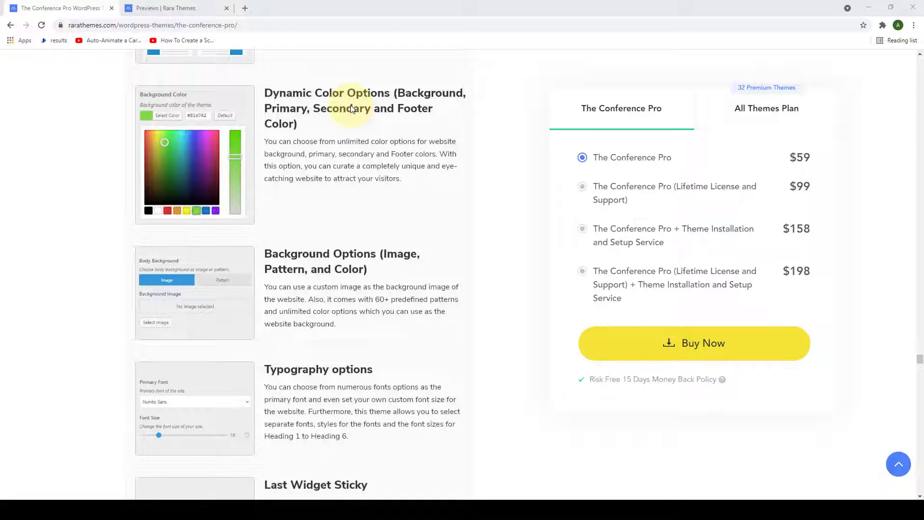
pyautogui.scroll(-4, 350, 109)
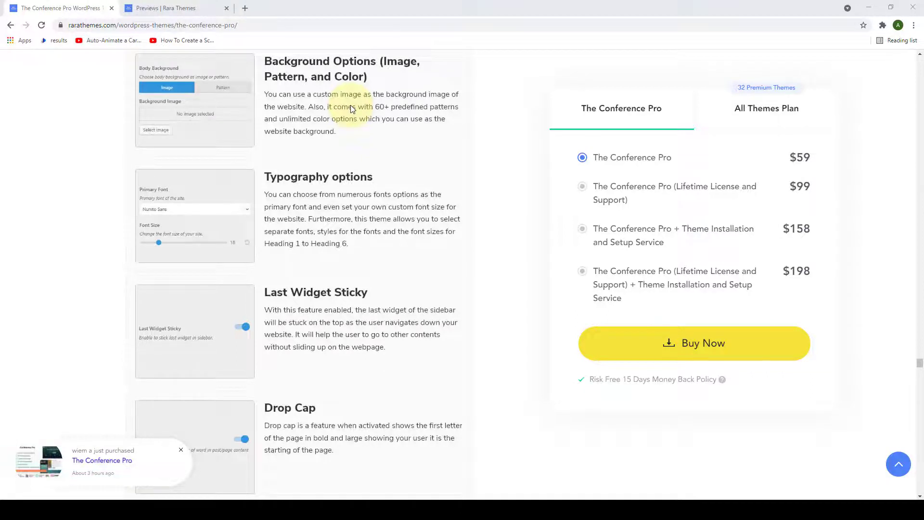
pyautogui.scroll(-2, 351, 109)
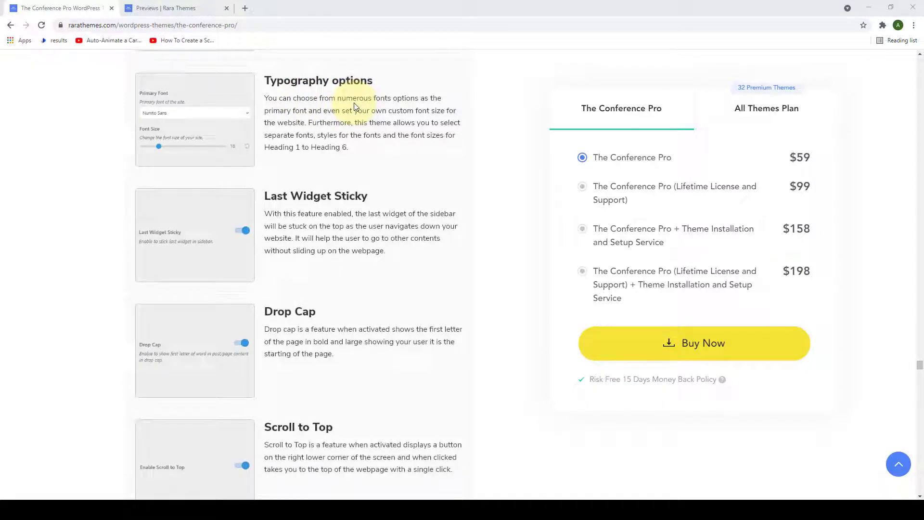
pyautogui.scroll(-5, 353, 103)
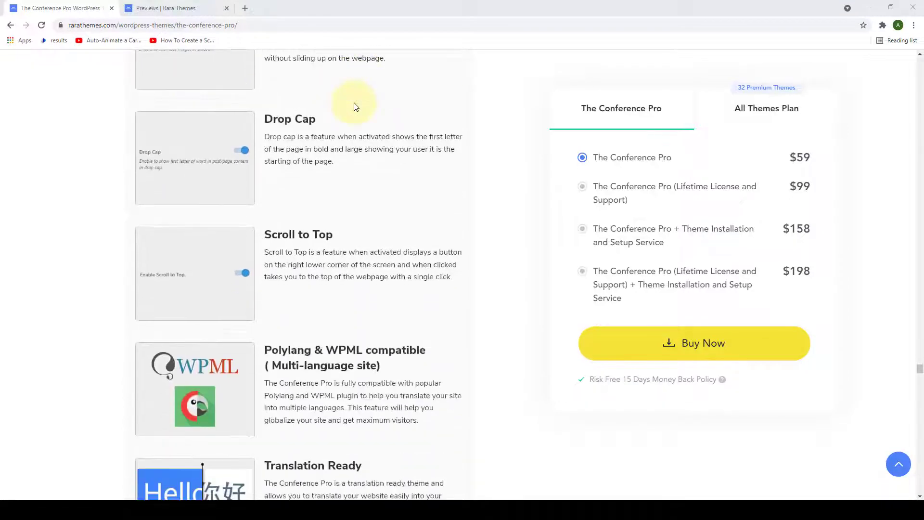
pyautogui.scroll(-2, 308, 103)
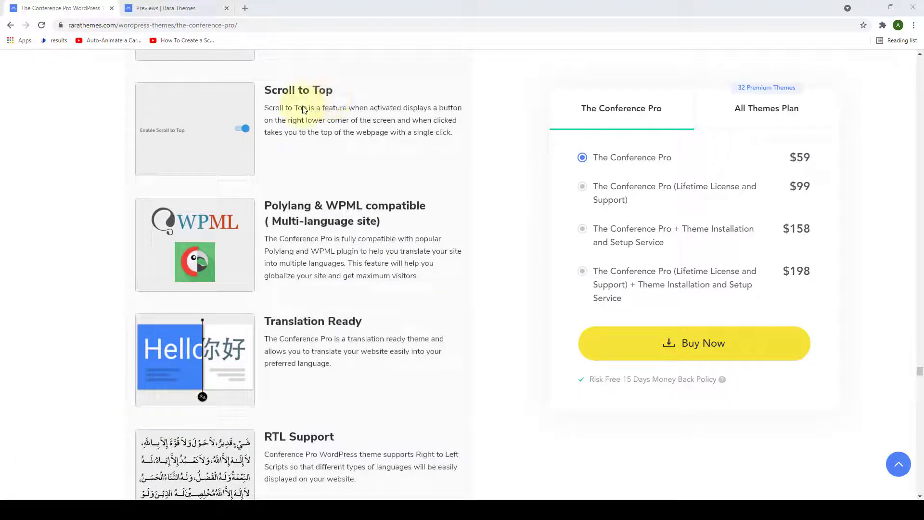
pyautogui.scroll(-3, 337, 121)
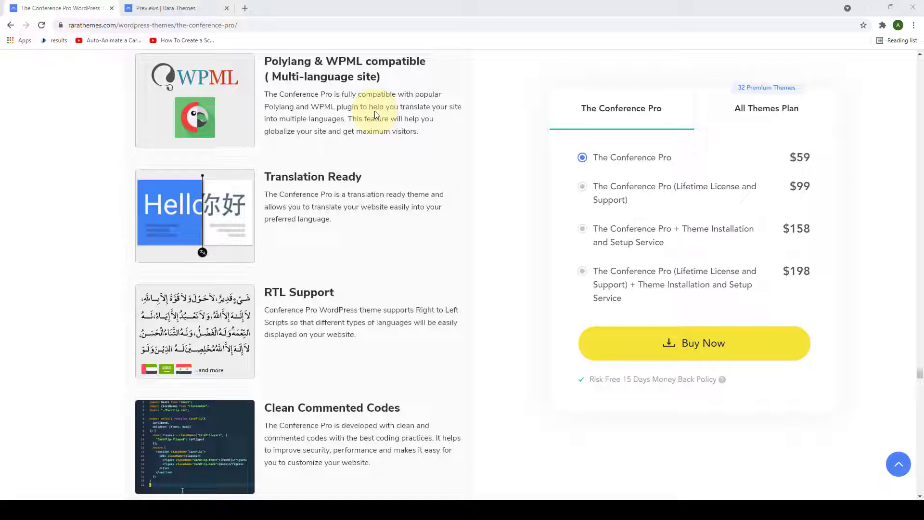
pyautogui.scroll(-2, 375, 114)
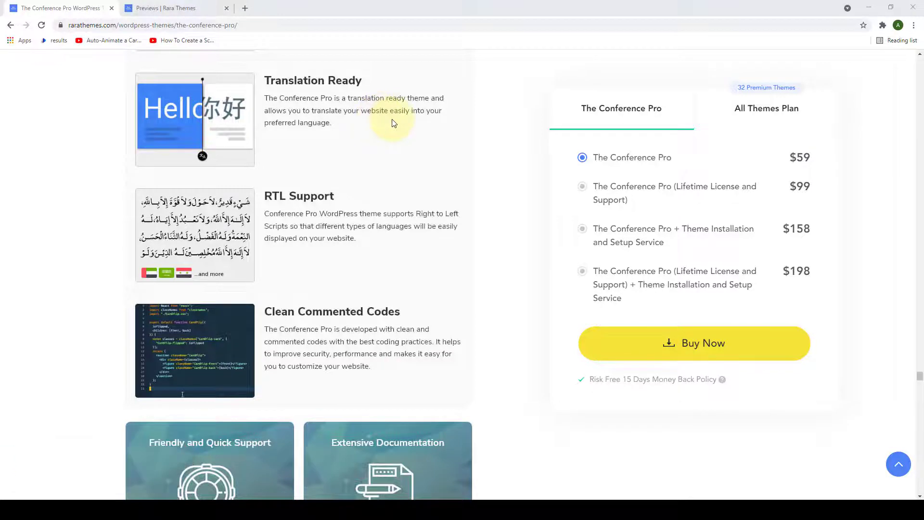
pyautogui.scroll(-7, 380, 118)
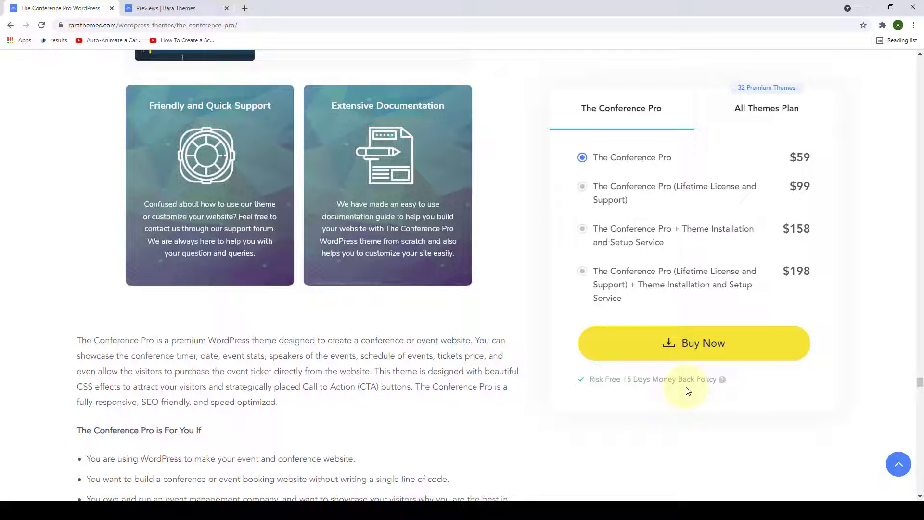
# Bring up the $59.00 FastSpring checkout for The Conference Pro, then dismiss it without paying.
pyautogui.click(702, 346)
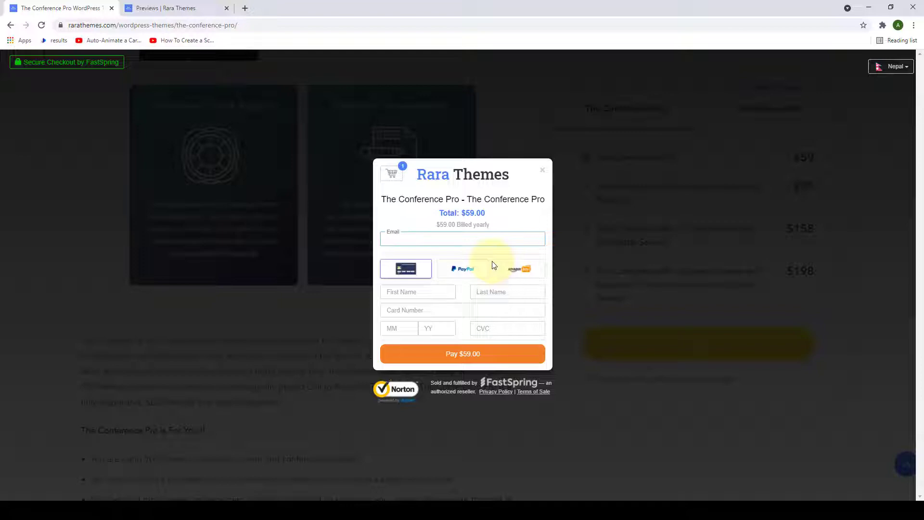
pyautogui.click(541, 175)
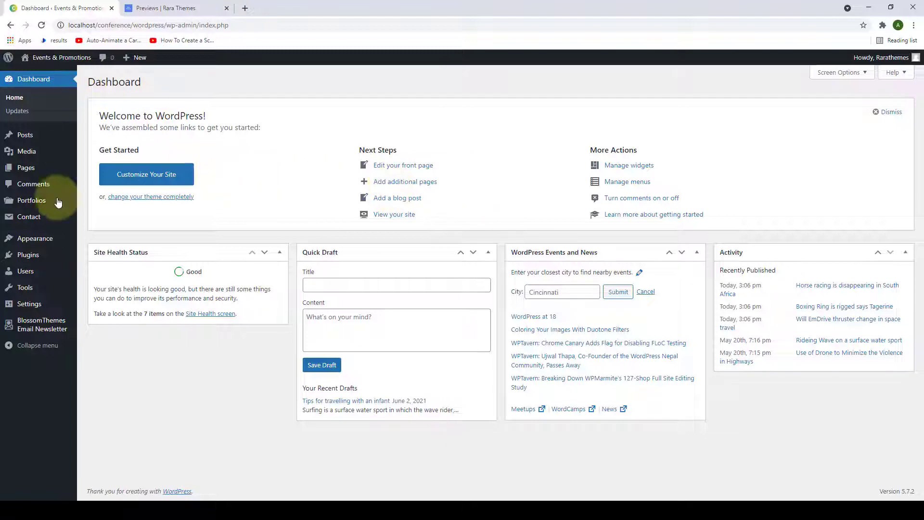
# Choose the-conference-pro_2.1.8.zip in the Appearance > Themes > Add New upload form.
pyautogui.moveTo(47, 246)
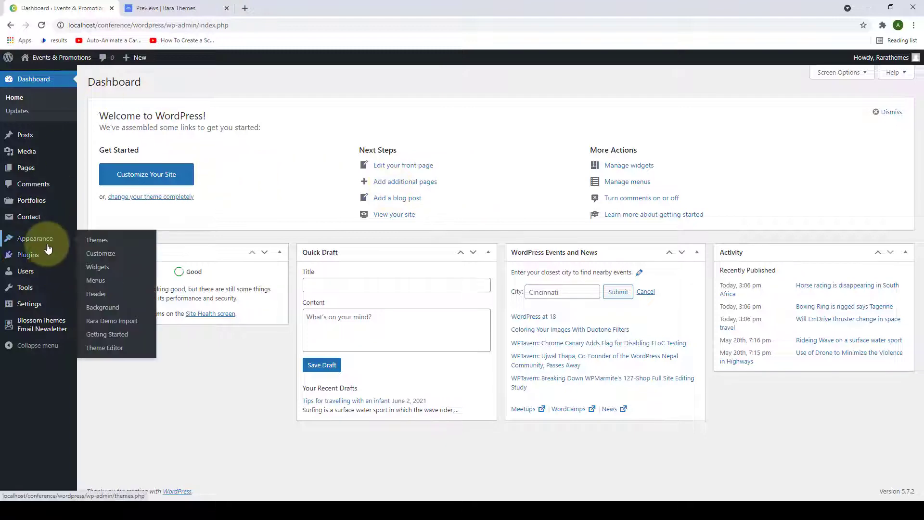
pyautogui.click(98, 246)
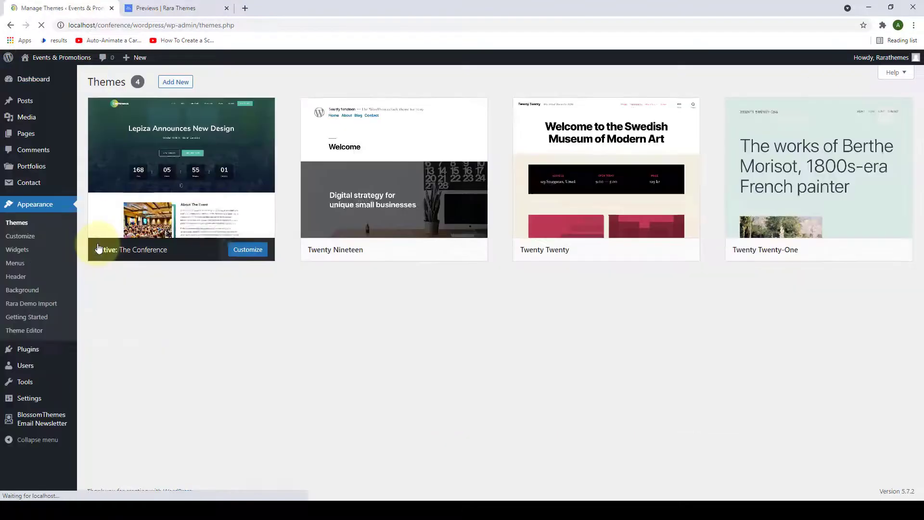
pyautogui.click(187, 83)
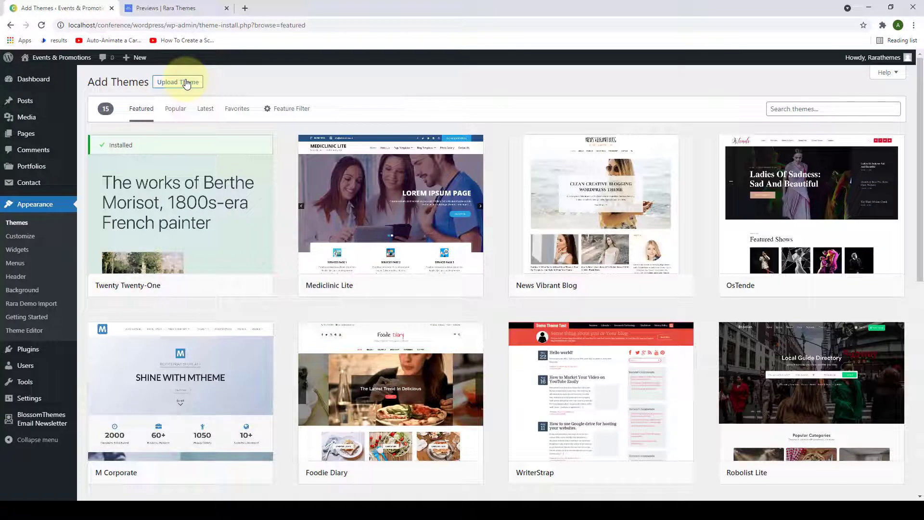
pyautogui.click(187, 83)
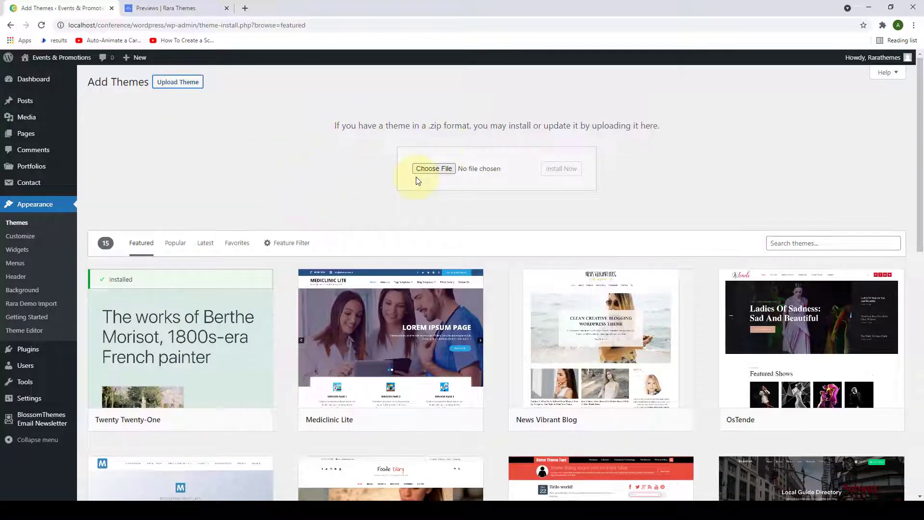
pyautogui.click(444, 171)
pyautogui.click(186, 112)
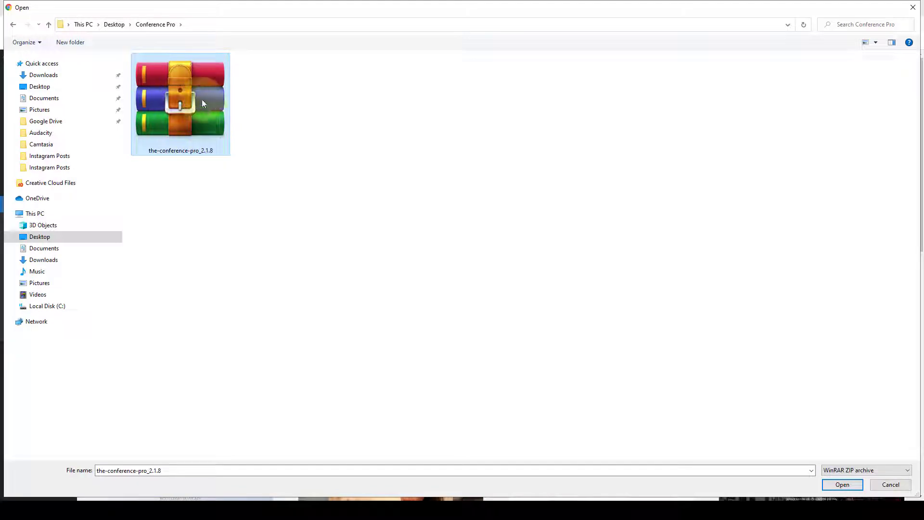
pyautogui.click(842, 485)
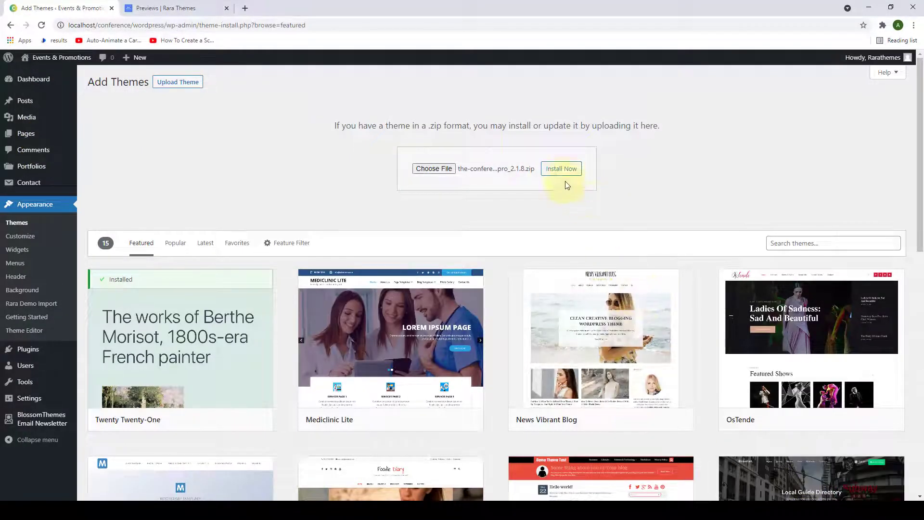
# Install and activate The Conference Pro v2.1.8 theme, then paste in and activate its license key.
pyautogui.click(575, 171)
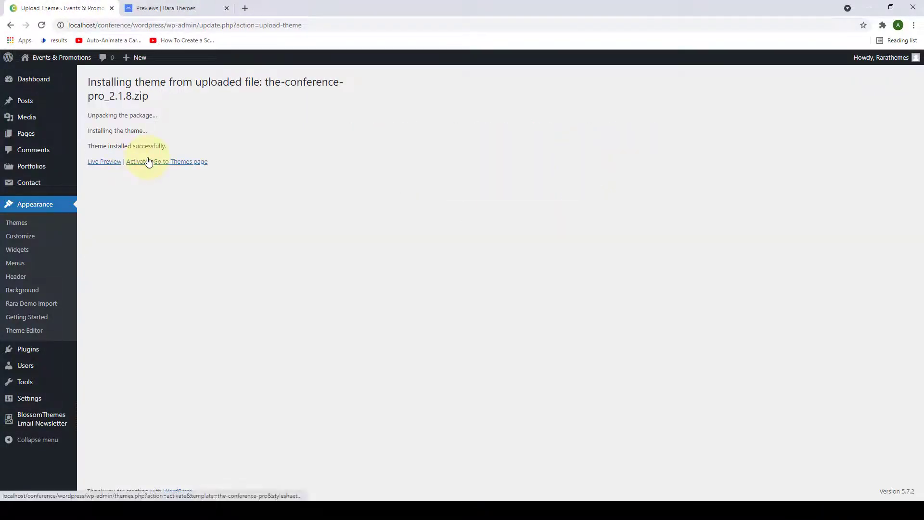
pyautogui.click(143, 164)
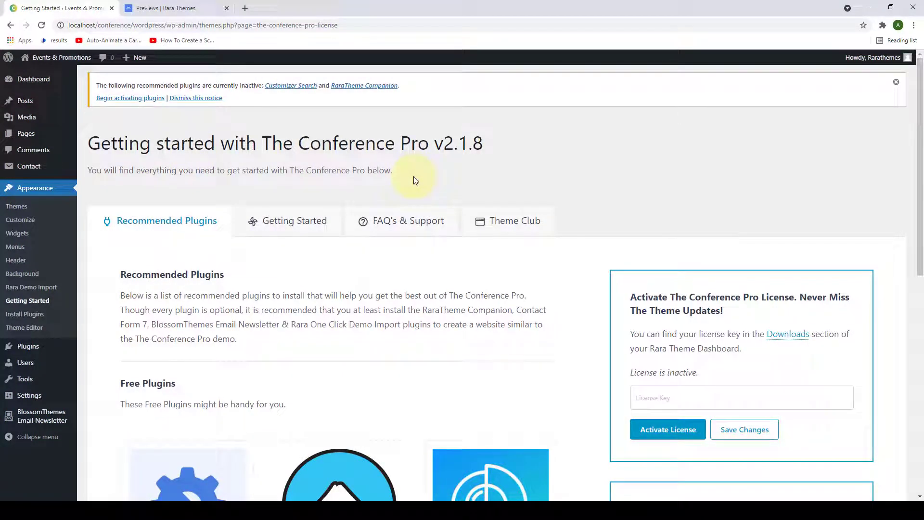
pyautogui.scroll(-3, 415, 179)
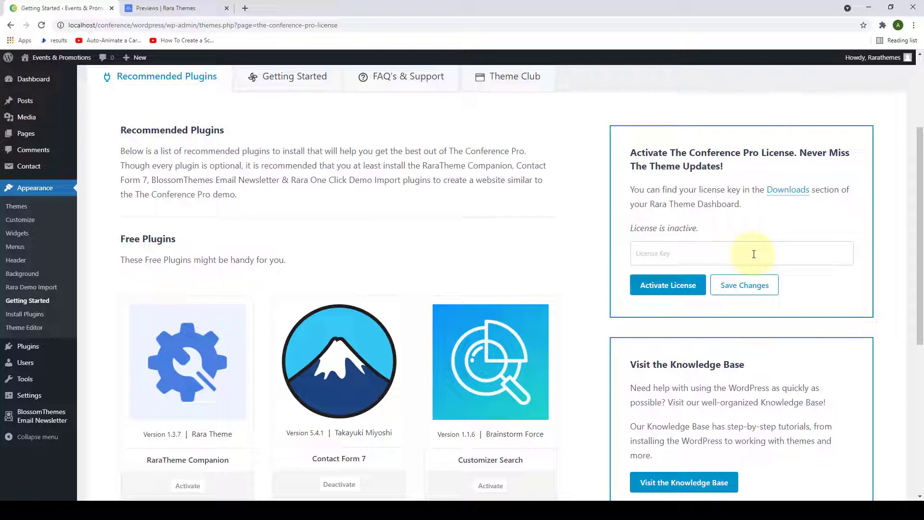
pyautogui.click(754, 254)
pyautogui.hotkey('ctrl', 'v')
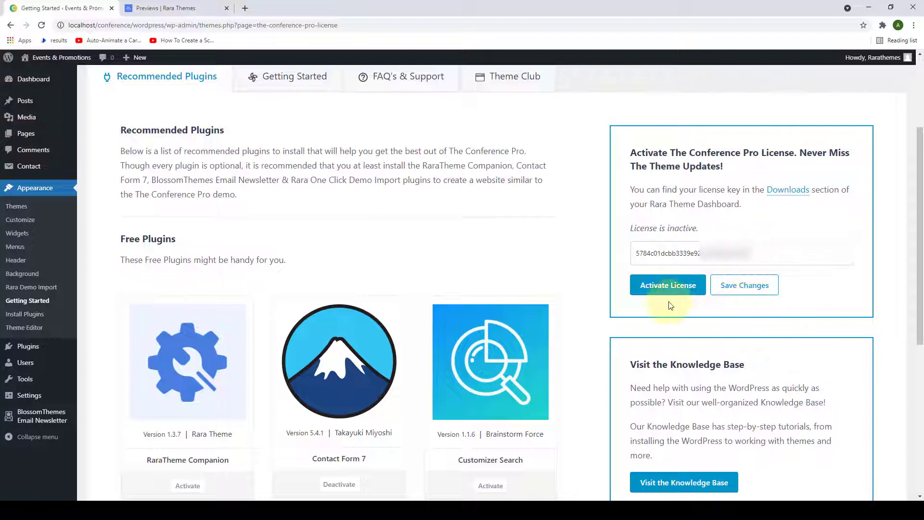
pyautogui.click(668, 289)
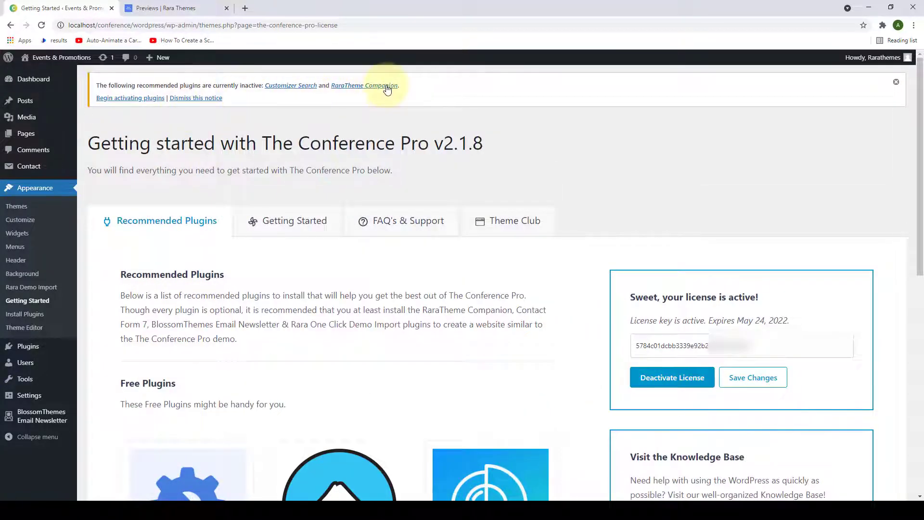
# Bulk-activate the Customizer Search and RaraTheme Companion plugins, then bring up the Visit Site link menu.
pyautogui.click(114, 98)
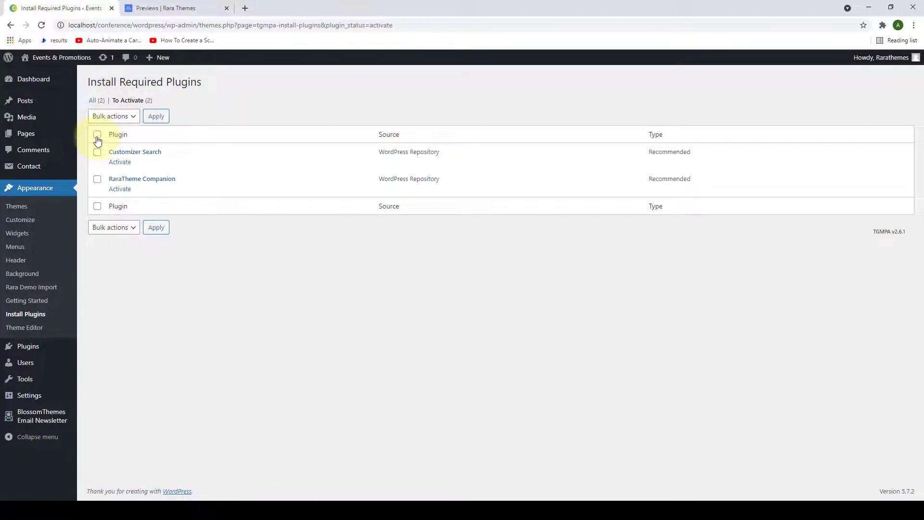
pyautogui.click(97, 135)
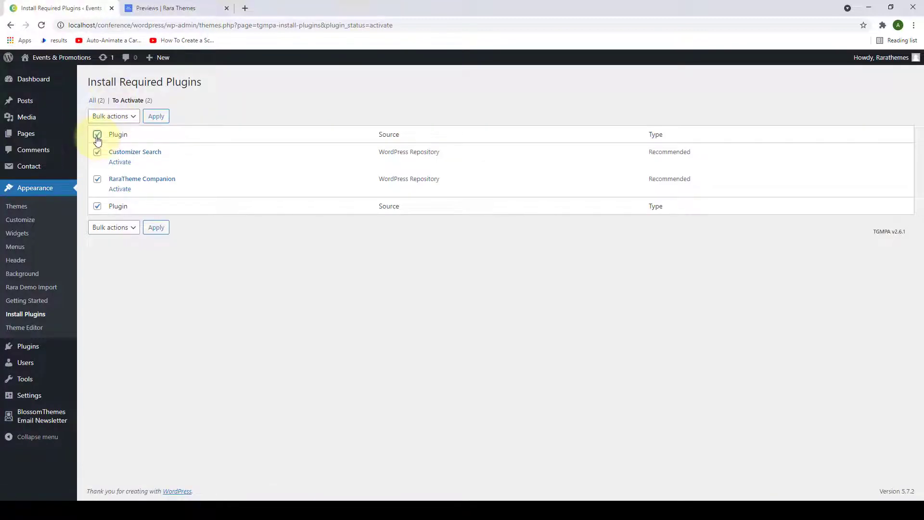
pyautogui.click(129, 119)
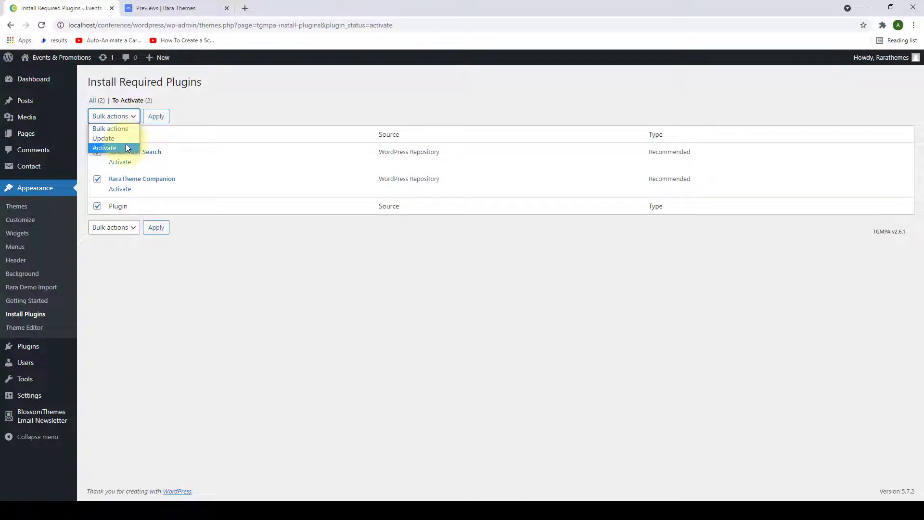
pyautogui.click(125, 146)
pyautogui.click(159, 118)
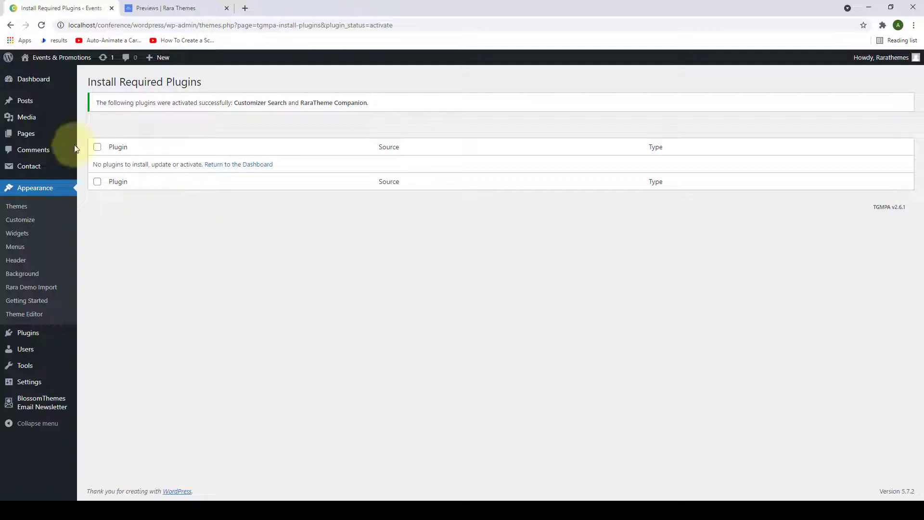
pyautogui.moveTo(31, 63)
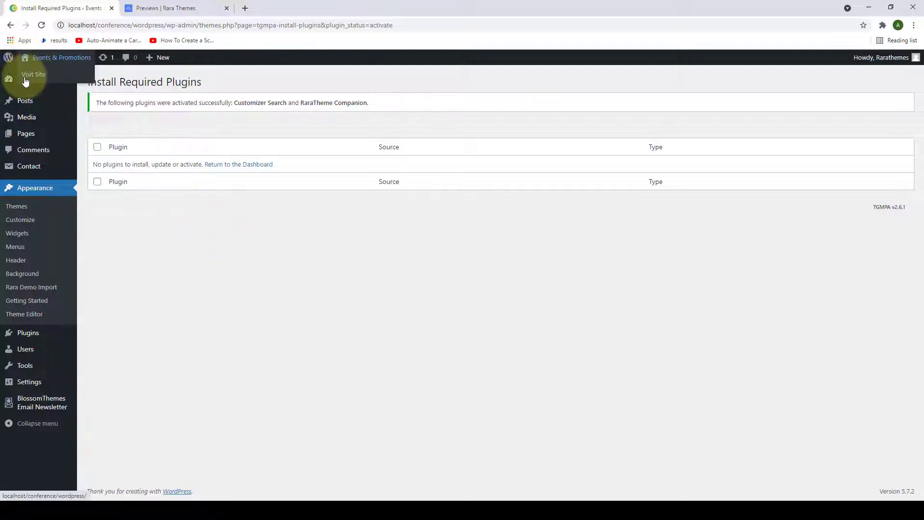
pyautogui.rightClick(43, 80)
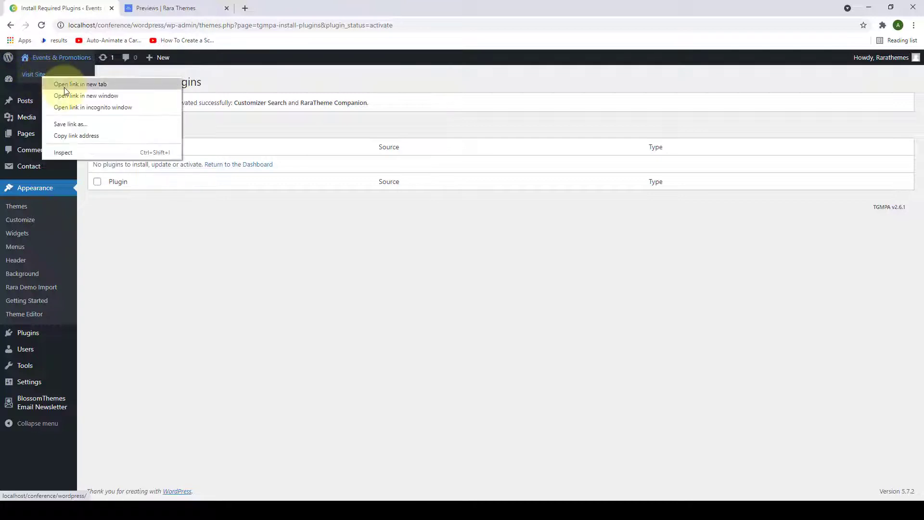
# Open the live site in a new tab, scroll through it to the footer, then return to the top hero.
pyautogui.click(64, 87)
pyautogui.click(189, 5)
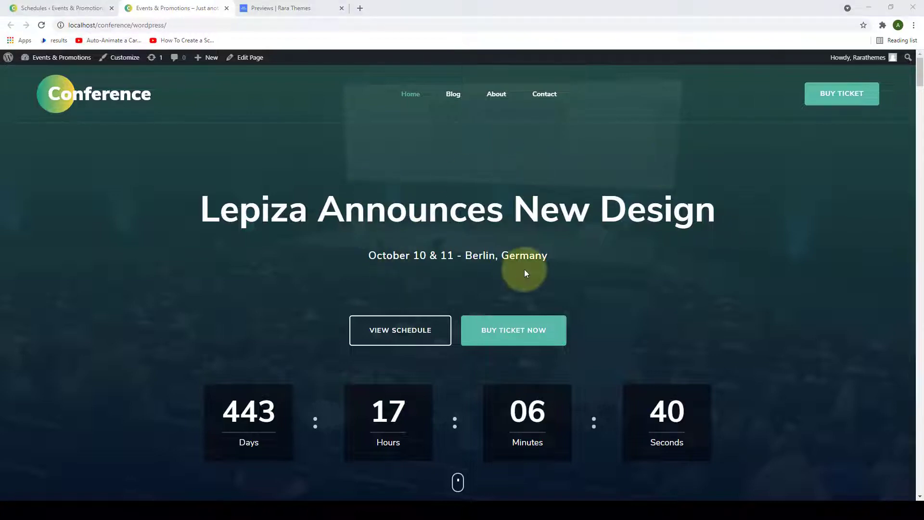
pyautogui.scroll(-8, 524, 269)
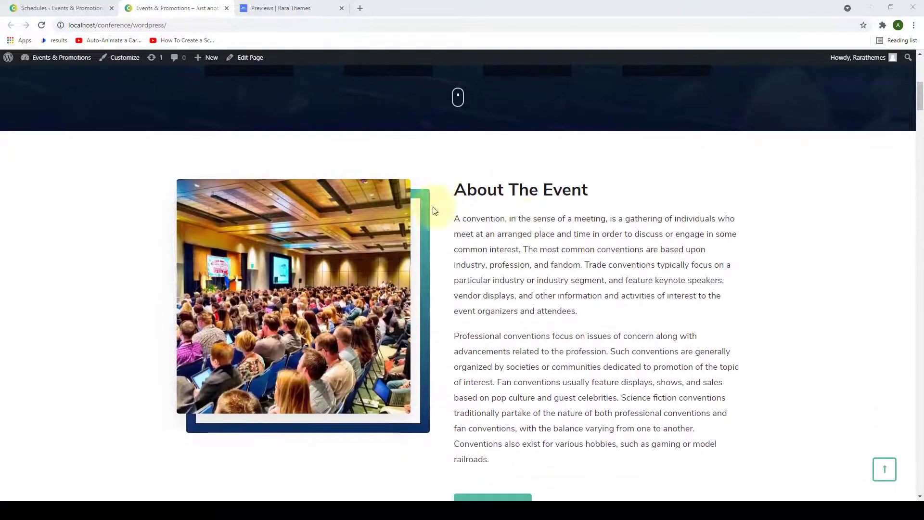
pyautogui.scroll(-8, 619, 202)
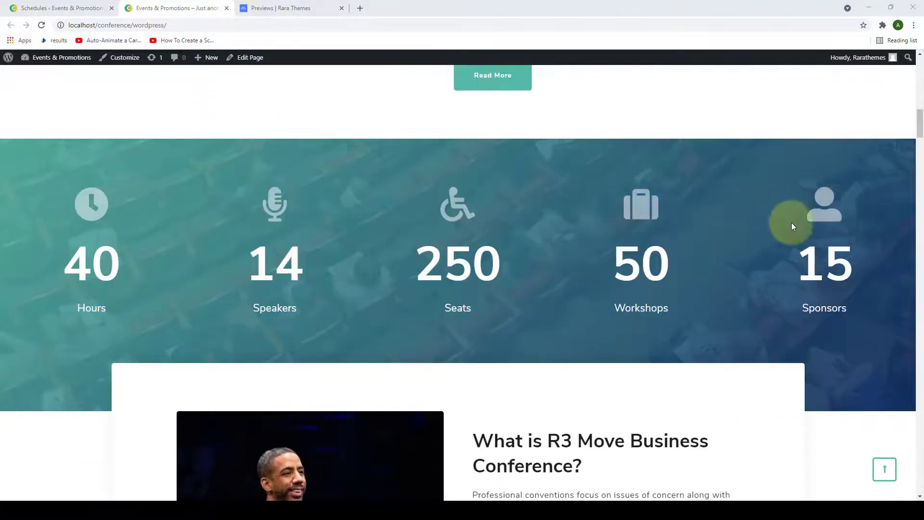
pyautogui.scroll(-5, 107, 267)
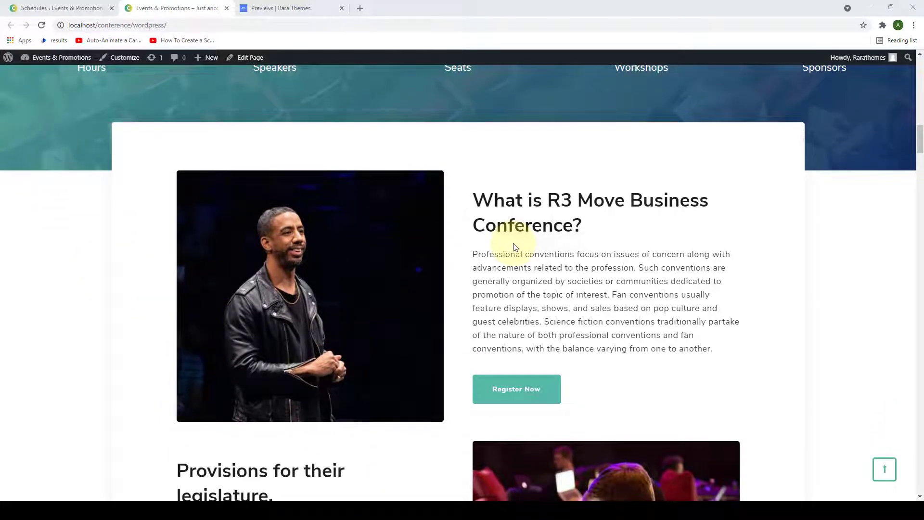
pyautogui.scroll(-13, 514, 246)
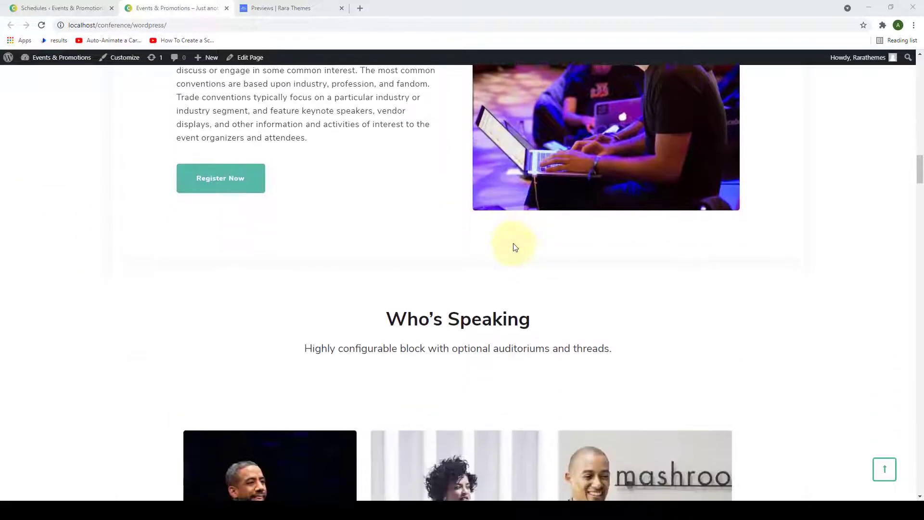
pyautogui.scroll(-1, 514, 246)
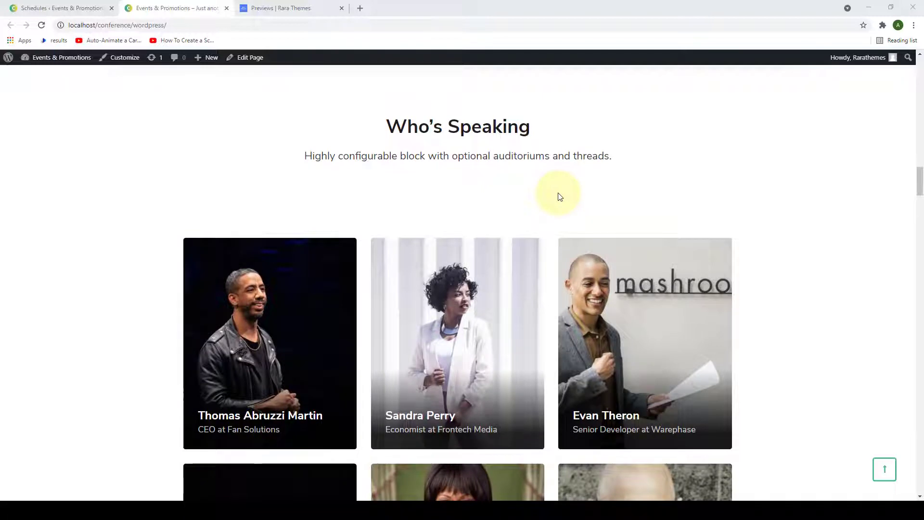
pyautogui.scroll(-8, 558, 203)
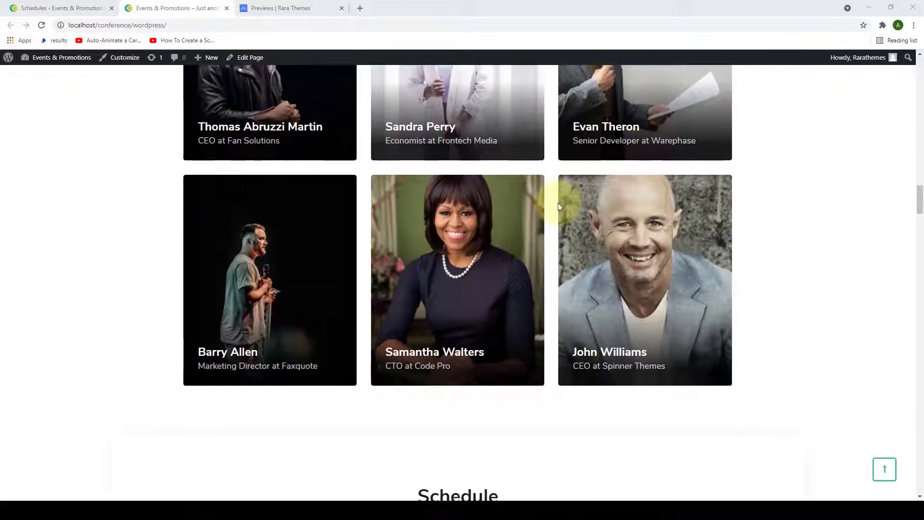
pyautogui.scroll(-5, 496, 192)
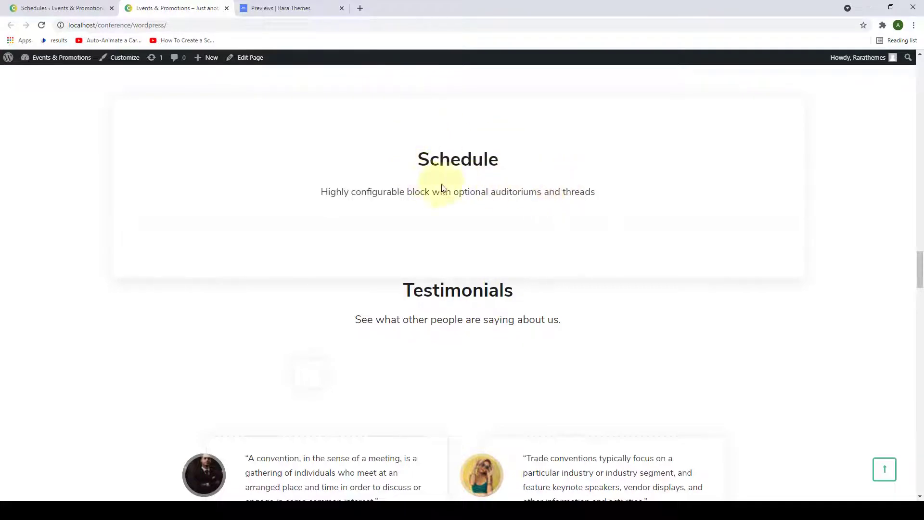
pyautogui.scroll(-3, 609, 250)
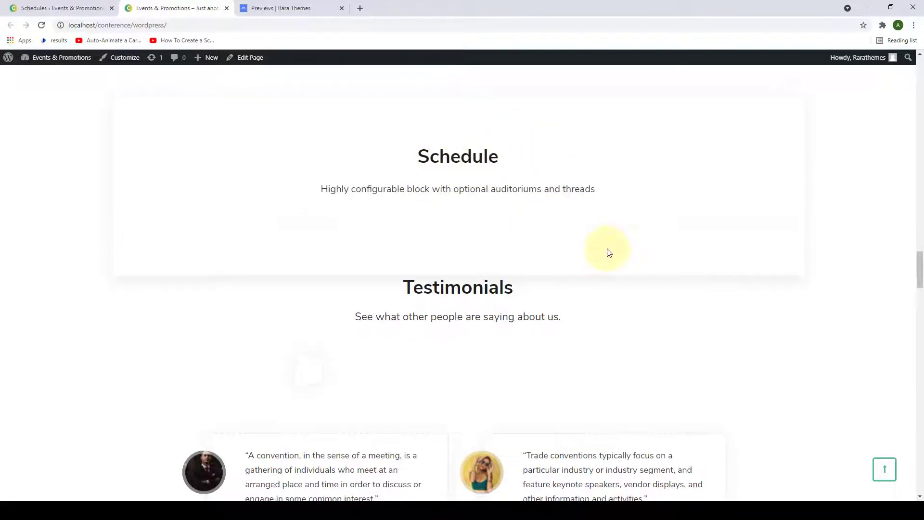
pyautogui.scroll(-10, 542, 226)
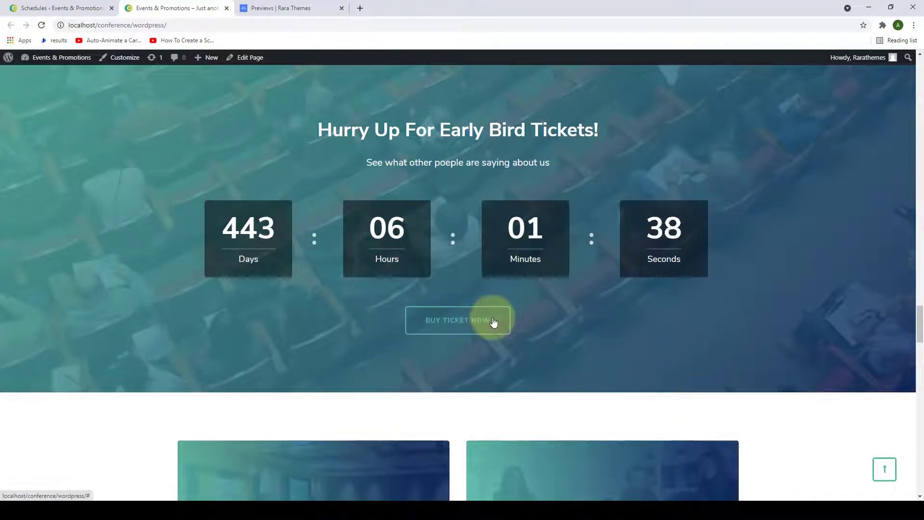
pyautogui.scroll(-5, 663, 314)
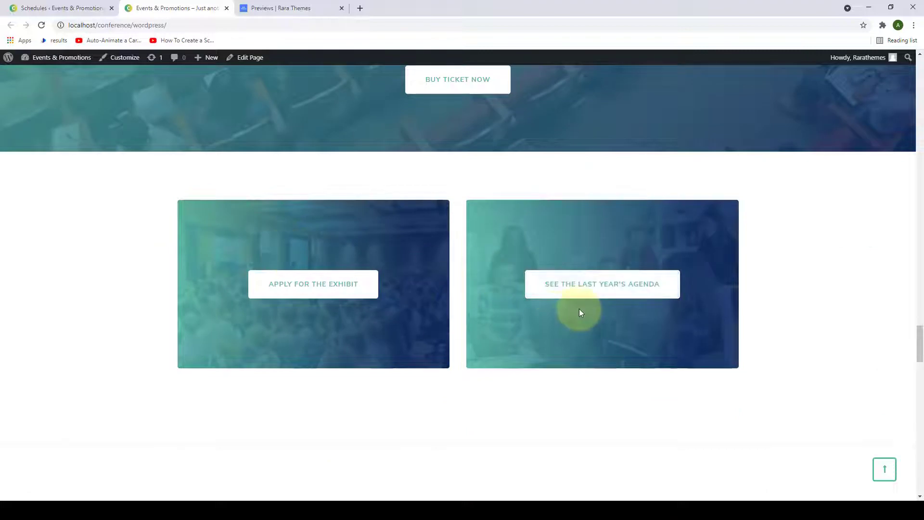
pyautogui.scroll(-2, 580, 313)
pyautogui.scroll(-5, 574, 313)
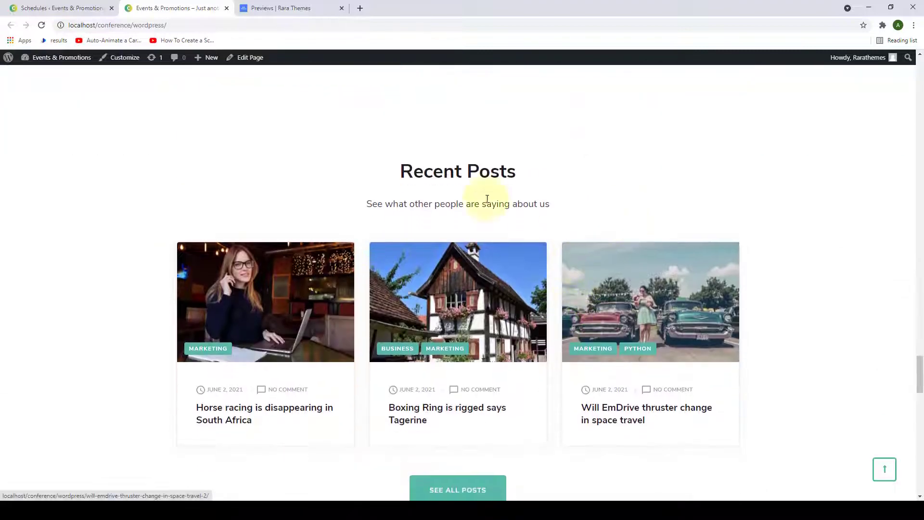
pyautogui.scroll(-3, 663, 261)
pyautogui.scroll(-5, 663, 260)
pyautogui.scroll(-8, 625, 269)
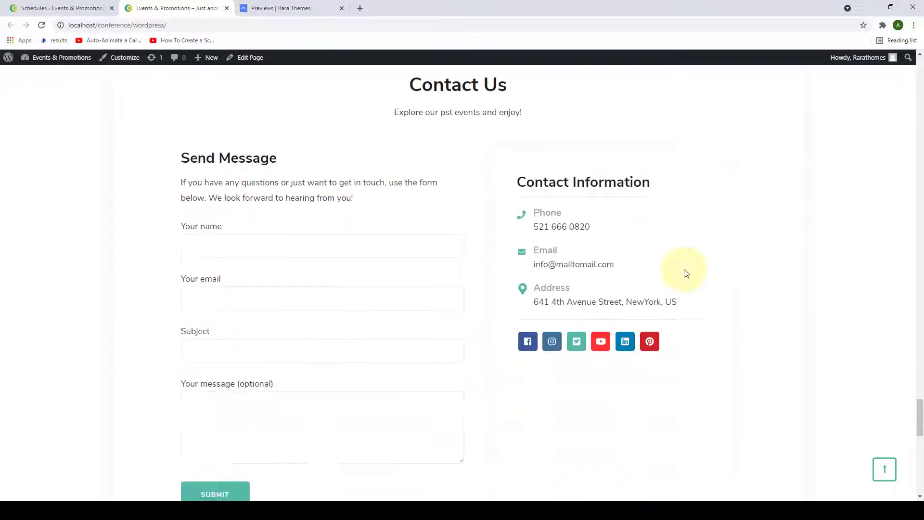
pyautogui.scroll(-5, 684, 272)
pyautogui.scroll(-5, 635, 291)
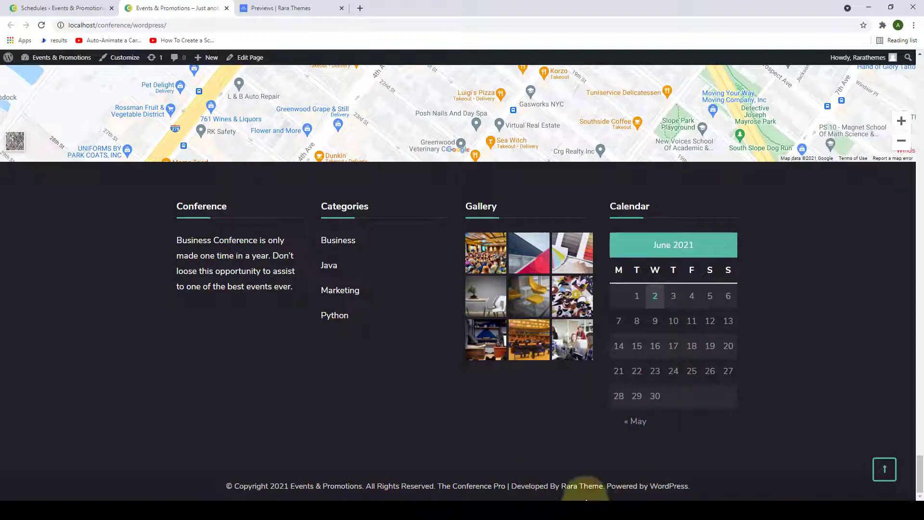
pyautogui.click(878, 471)
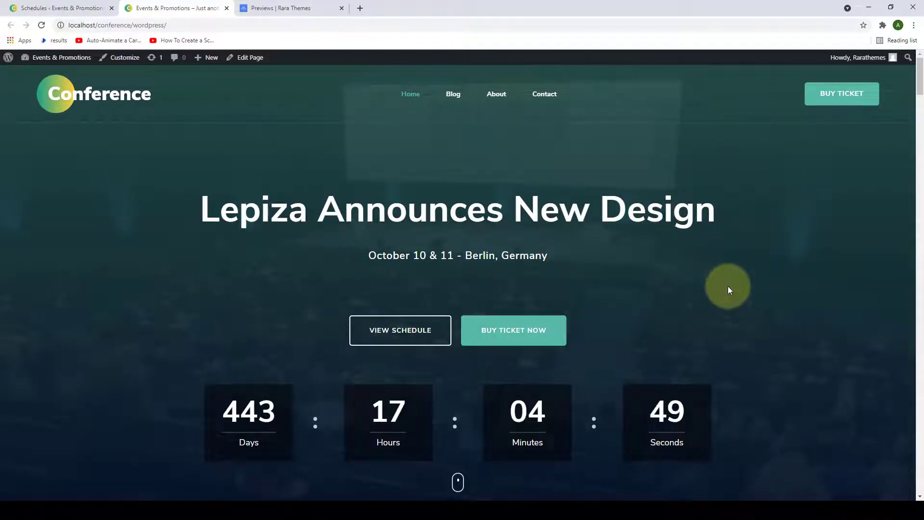
# From the Dashboard, open Appearance > Customize in a new browser tab and switch to it.
pyautogui.click(83, 3)
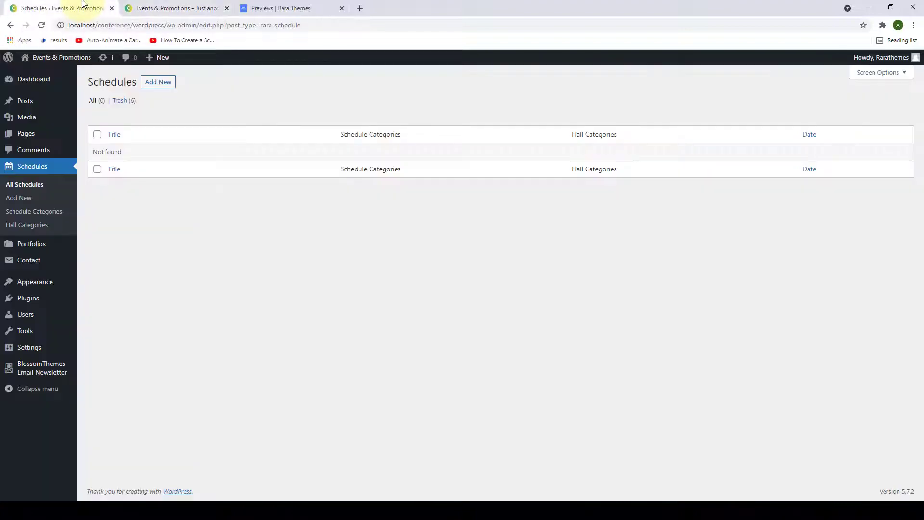
pyautogui.click(41, 86)
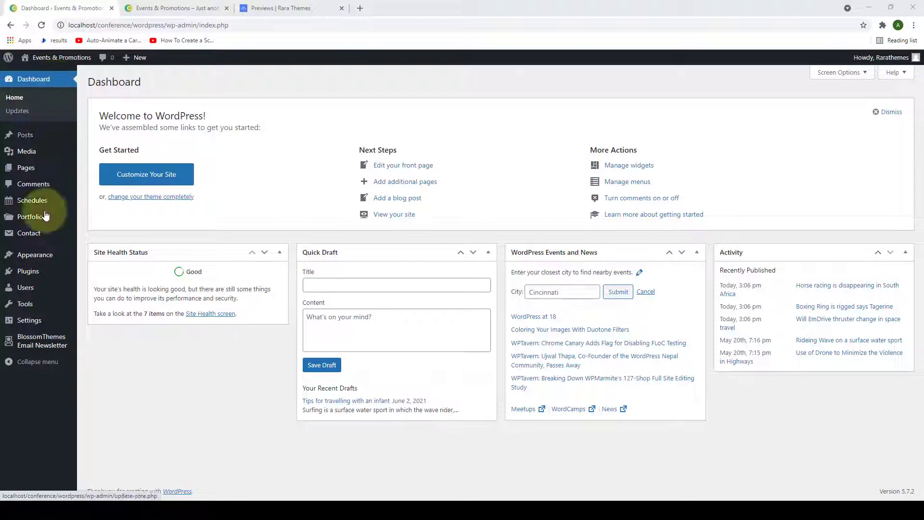
pyautogui.moveTo(32, 261)
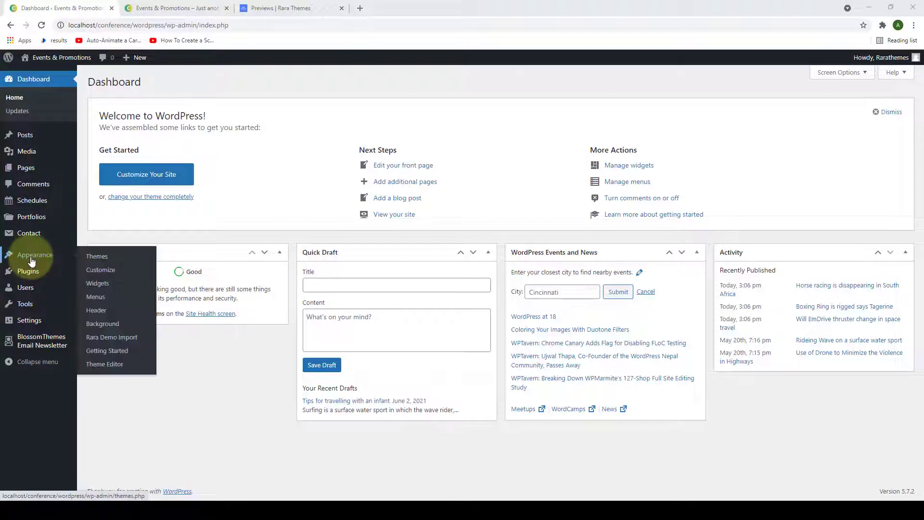
pyautogui.rightClick(109, 277)
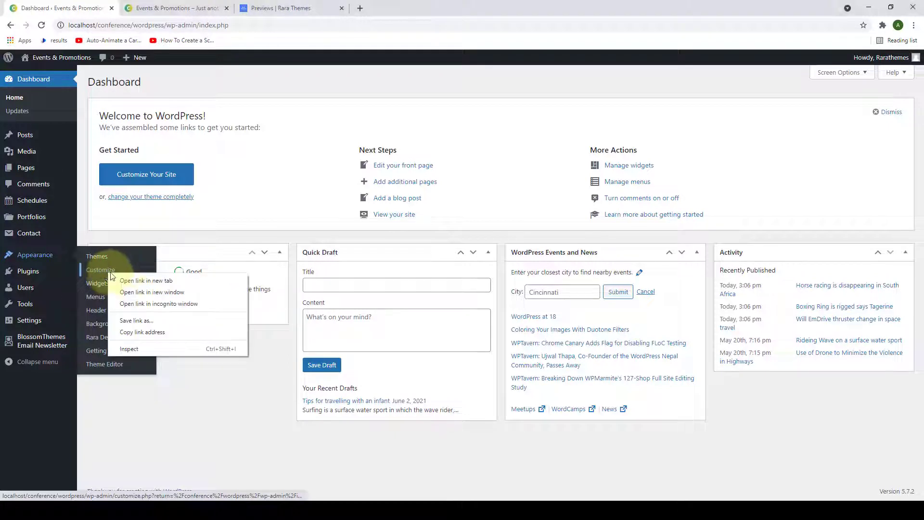
pyautogui.click(135, 275)
pyautogui.click(199, 5)
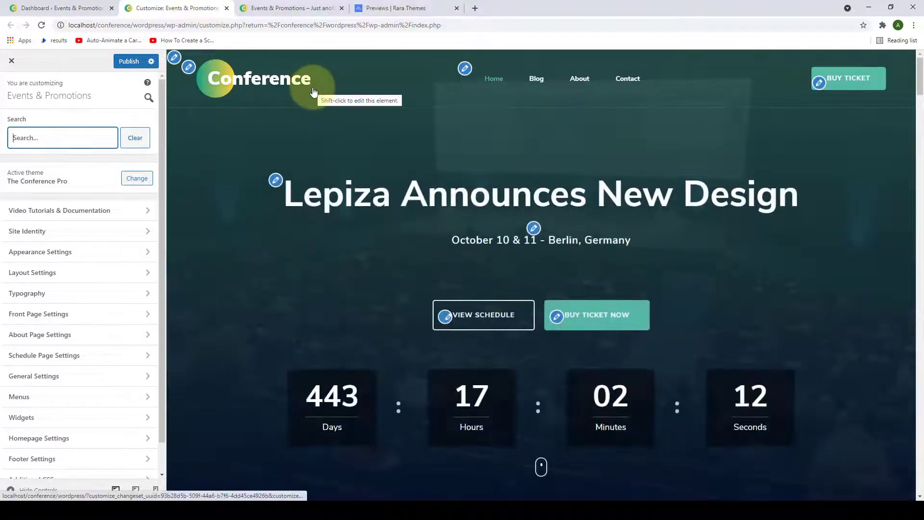
# Move the Conference Pro demo tab and scroll through the demo preview.
pyautogui.moveTo(429, 4); pyautogui.dragTo(341, 5)
pyautogui.scroll(-5, 801, 168)
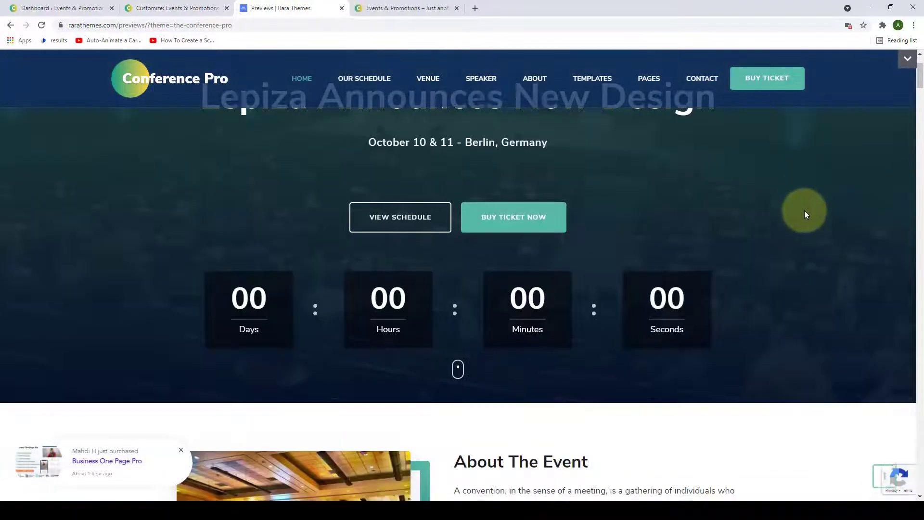
pyautogui.scroll(-5, 805, 255)
pyautogui.scroll(8, 805, 278)
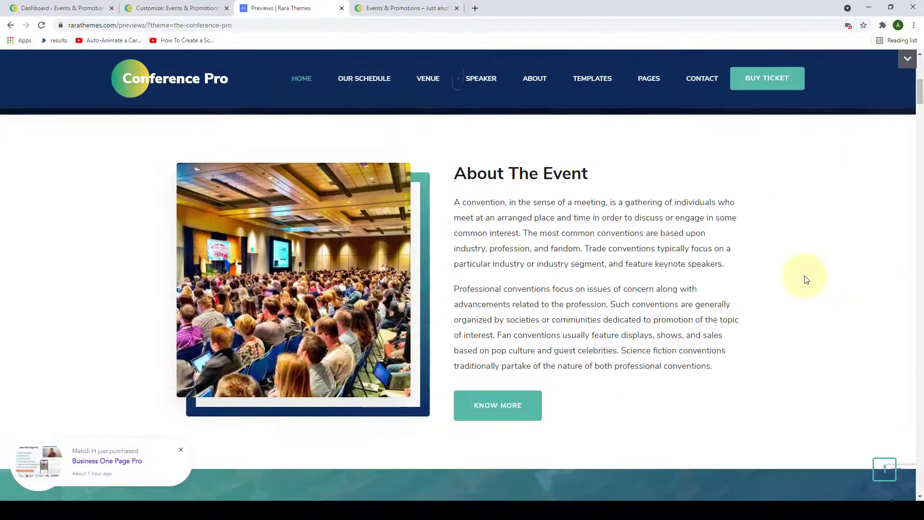
pyautogui.scroll(4, 798, 263)
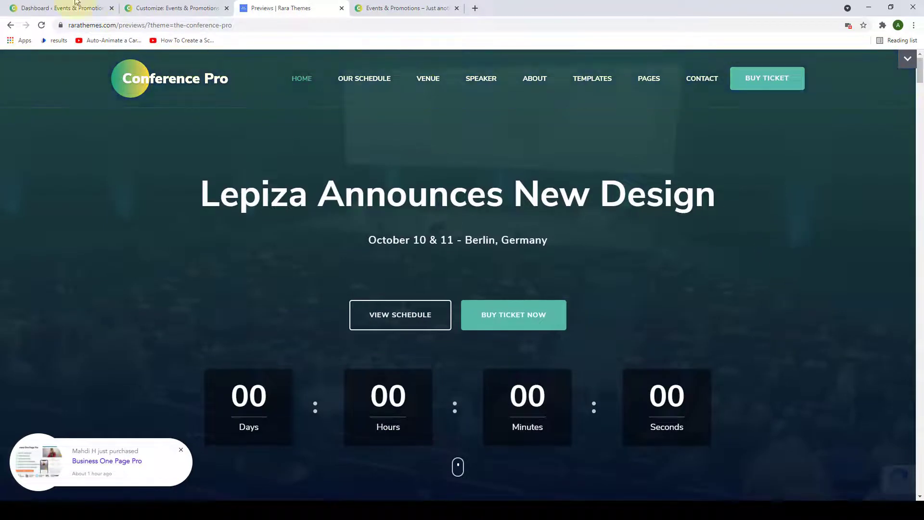
# Back in the Customizer, search its settings for 'social'.
pyautogui.click(165, 4)
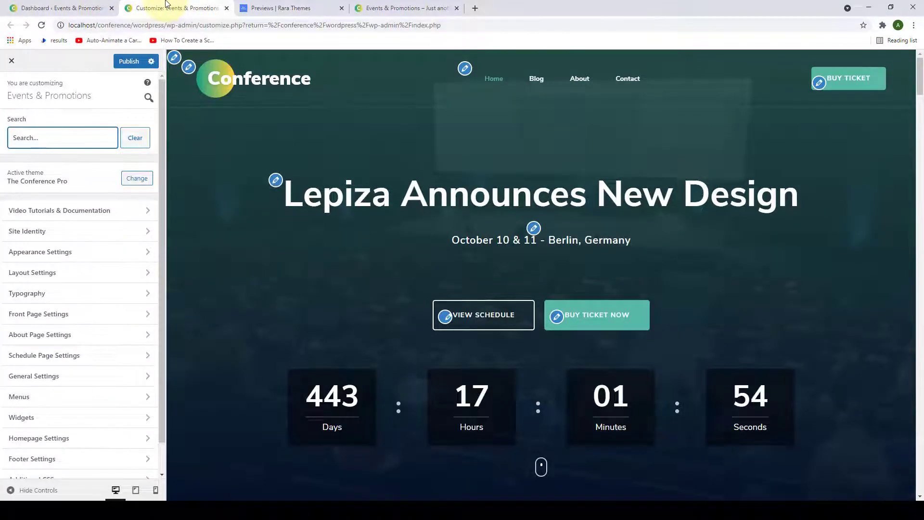
pyautogui.scroll(-2, 117, 382)
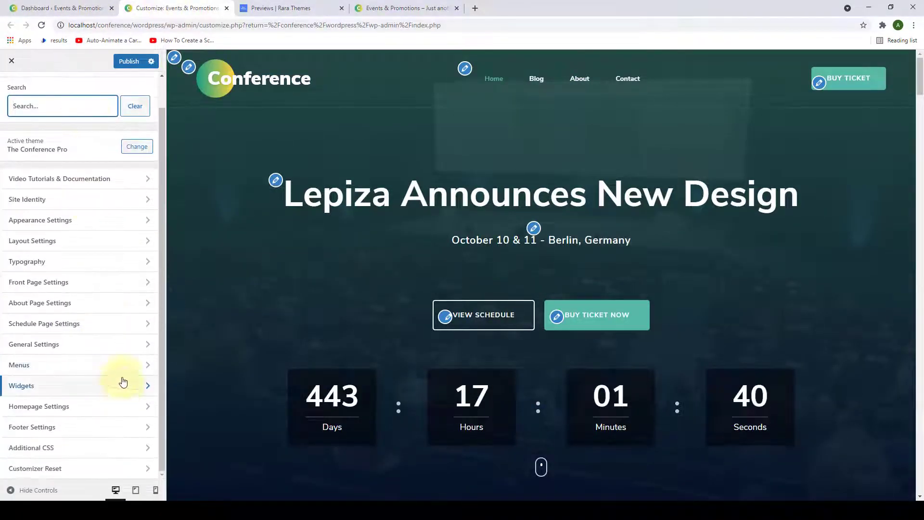
pyautogui.scroll(2, 125, 332)
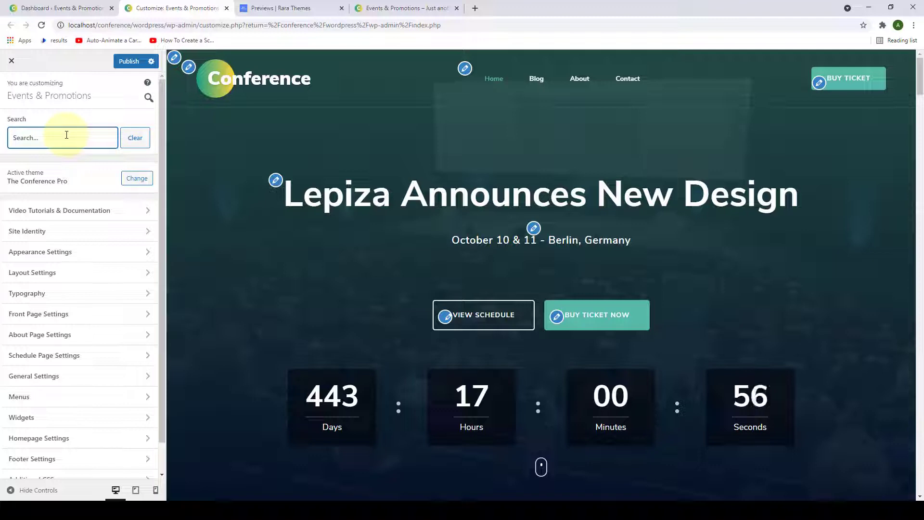
pyautogui.scroll(-1, 120, 332)
pyautogui.scroll(1, 92, 337)
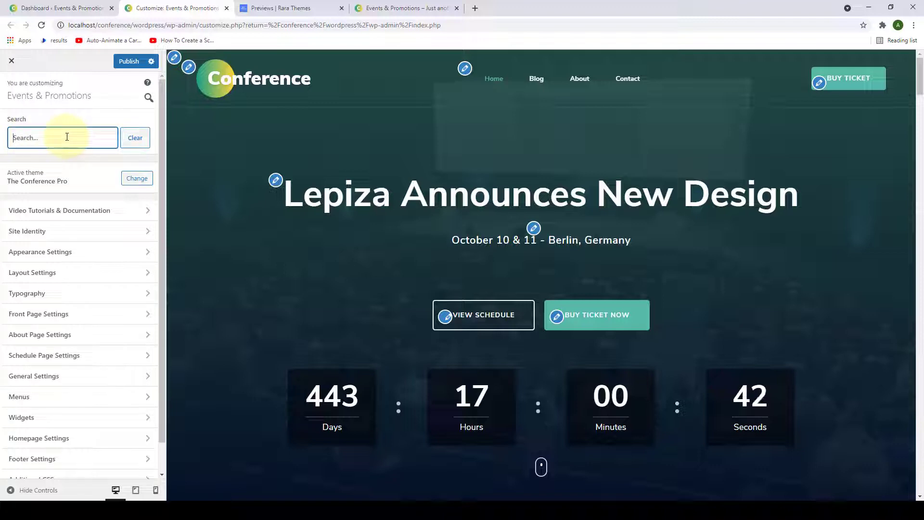
pyautogui.write('social')
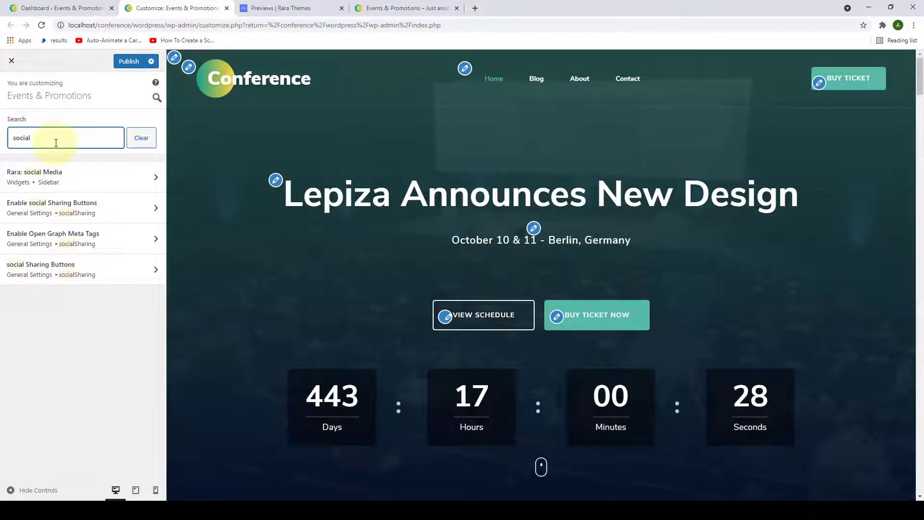
# Clear the 'social' search and remove the site logo under Site Identity.
pyautogui.click(133, 140)
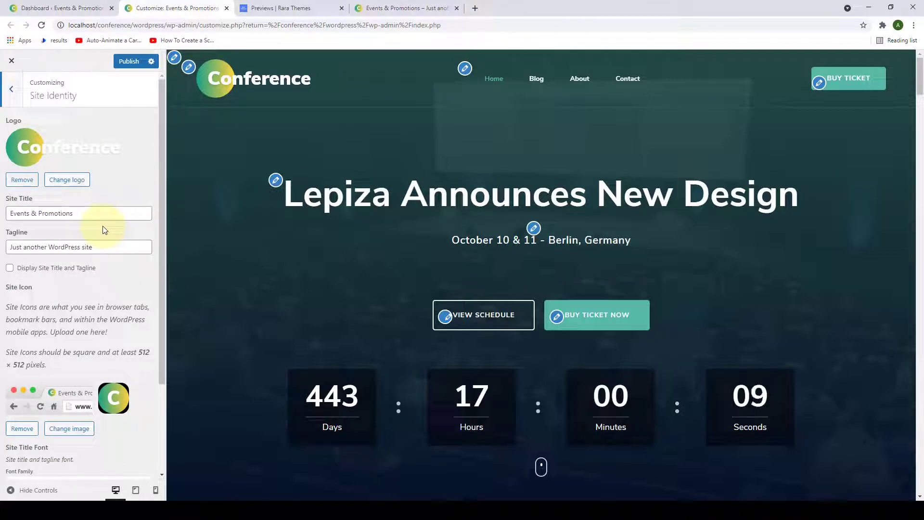
pyautogui.scroll(-1, 72, 165)
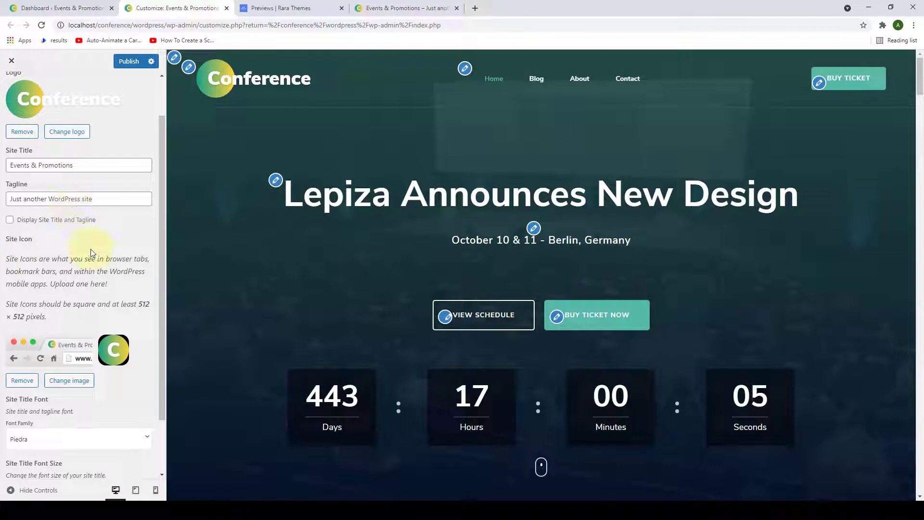
pyautogui.scroll(-1, 91, 250)
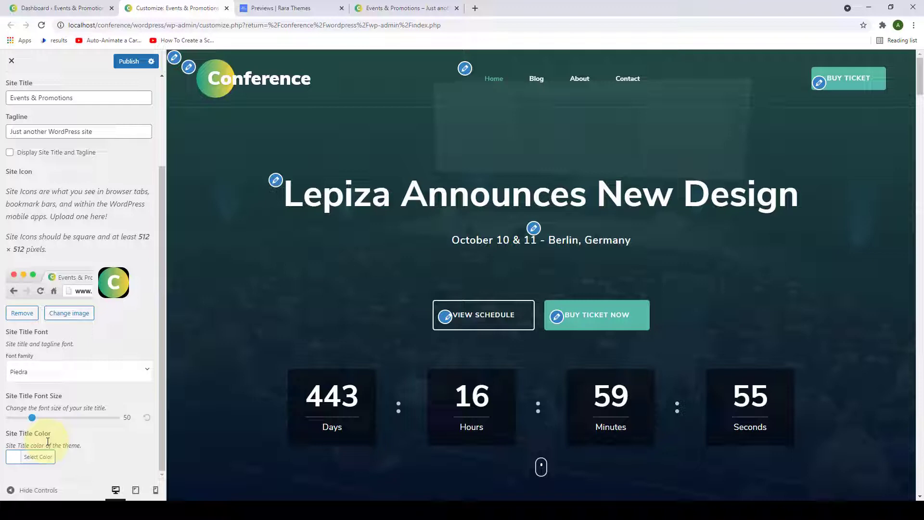
pyautogui.scroll(3, 80, 388)
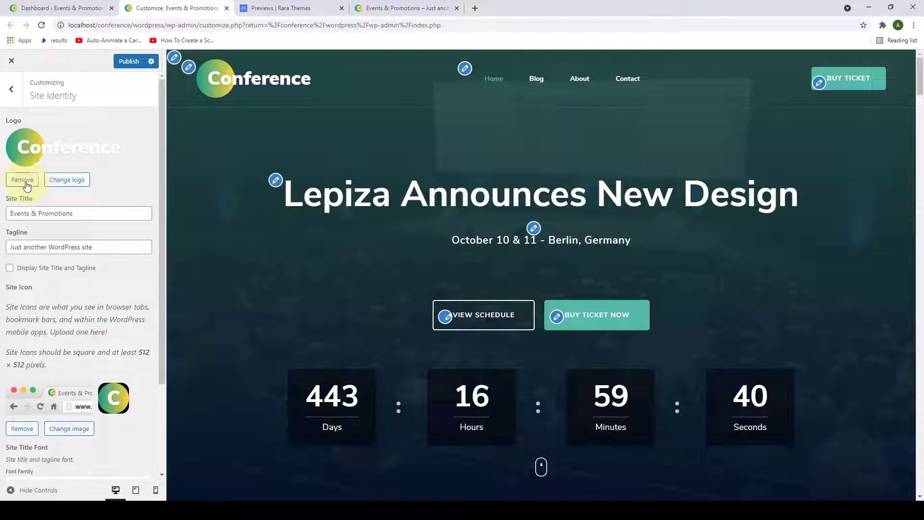
pyautogui.click(26, 182)
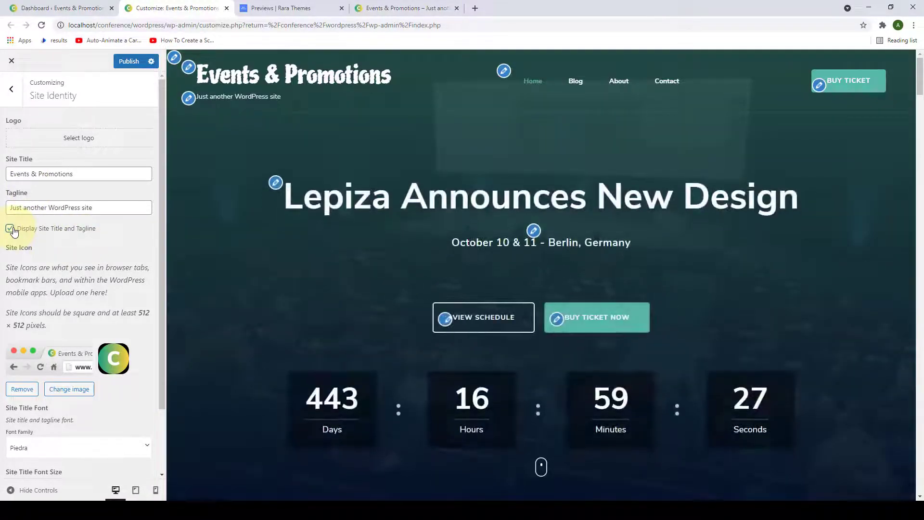
# Choose Saira Extra Condensed as the site title font.
pyautogui.moveTo(163, 210); pyautogui.dragTo(163, 323)
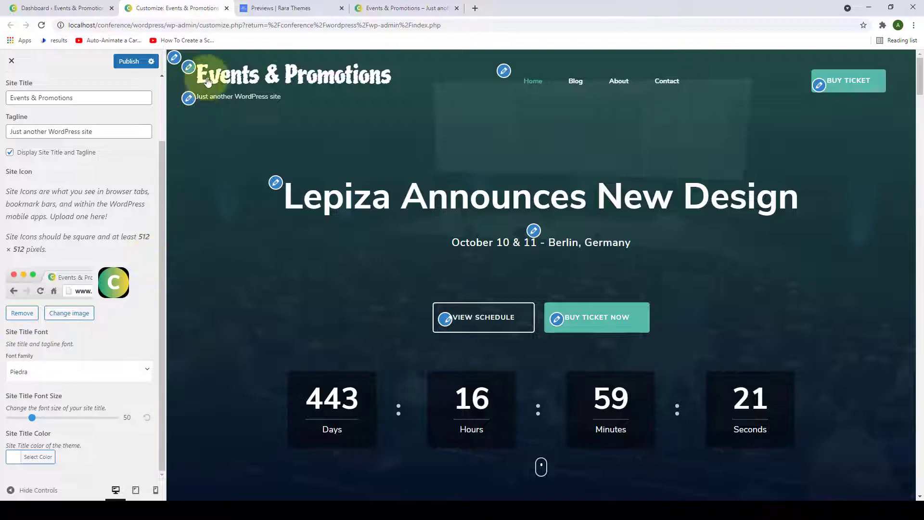
pyautogui.click(144, 373)
pyautogui.scroll(-10, 91, 417)
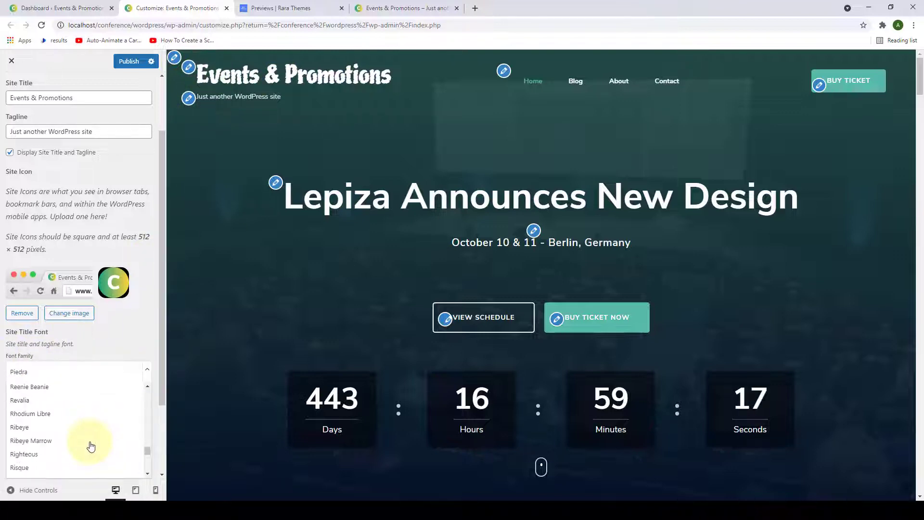
pyautogui.scroll(-5, 92, 446)
pyautogui.click(91, 447)
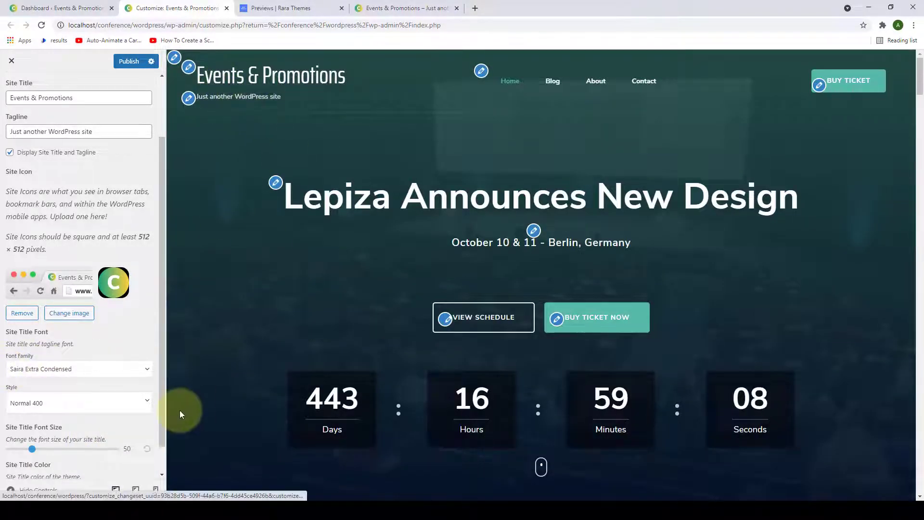
# Set the site title weight to Ultra-Bold 900 and its font size to 85.
pyautogui.click(147, 400)
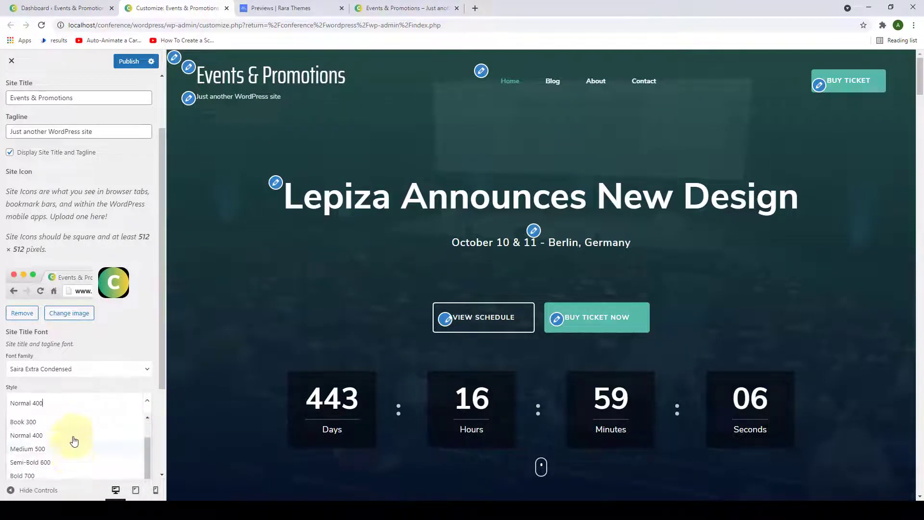
pyautogui.scroll(-2, 73, 441)
pyautogui.click(74, 376)
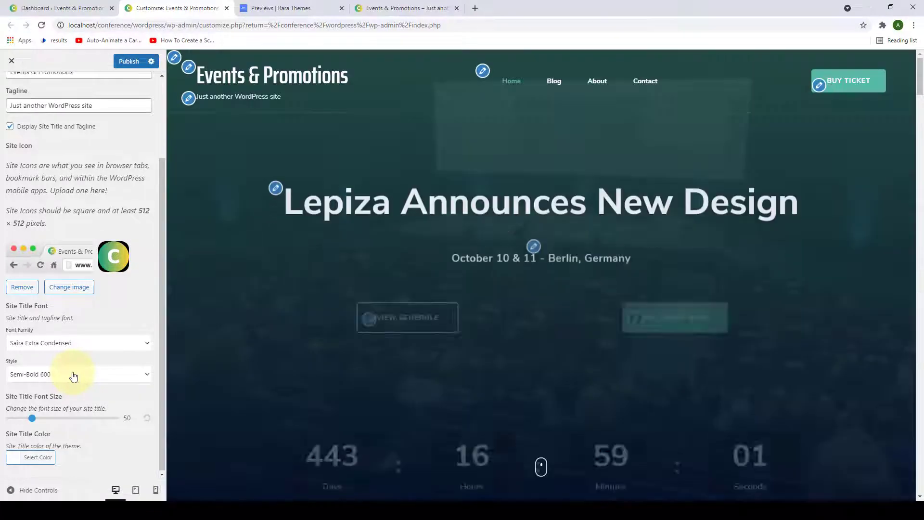
pyautogui.click(124, 378)
pyautogui.scroll(-2, 89, 419)
pyautogui.click(68, 427)
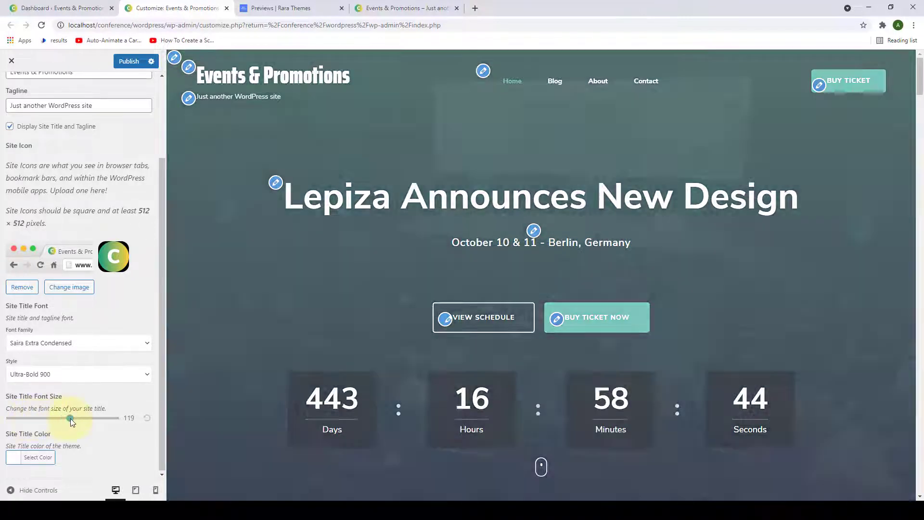
pyautogui.moveTo(70, 418); pyautogui.dragTo(75, 419)
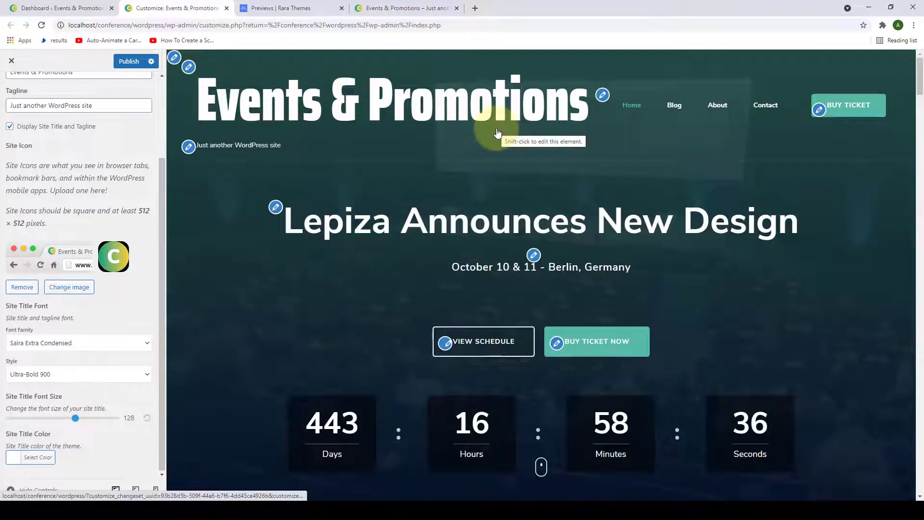
pyautogui.moveTo(75, 417); pyautogui.dragTo(51, 421)
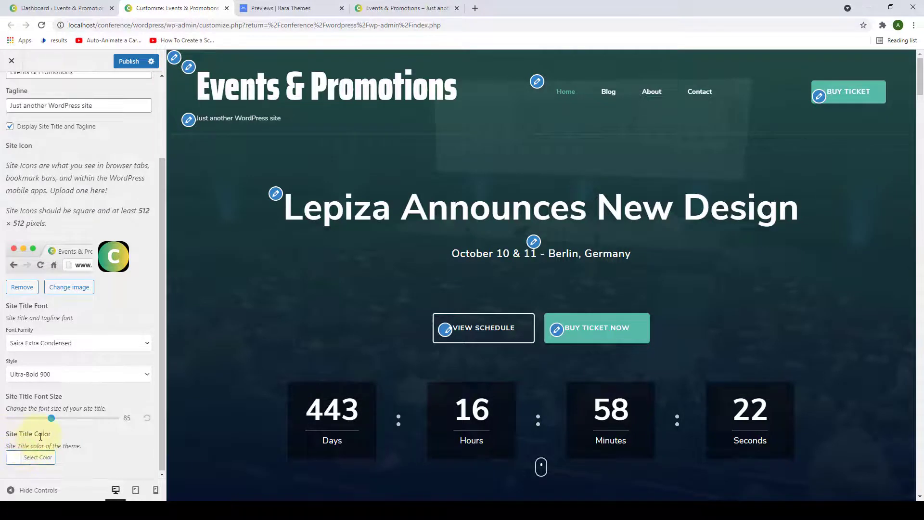
# Try blue and green site title colours, then reset it to the default white #ffffff.
pyautogui.click(26, 464)
pyautogui.scroll(-2, 128, 429)
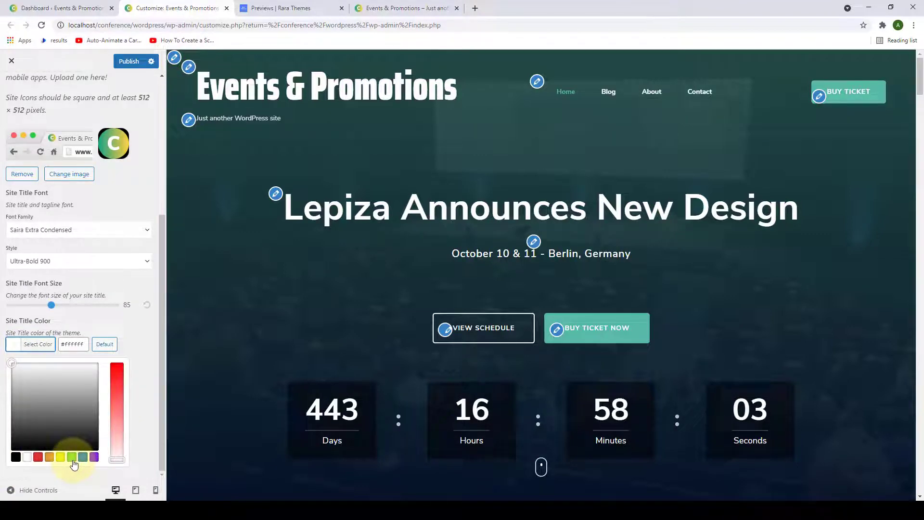
pyautogui.click(83, 458)
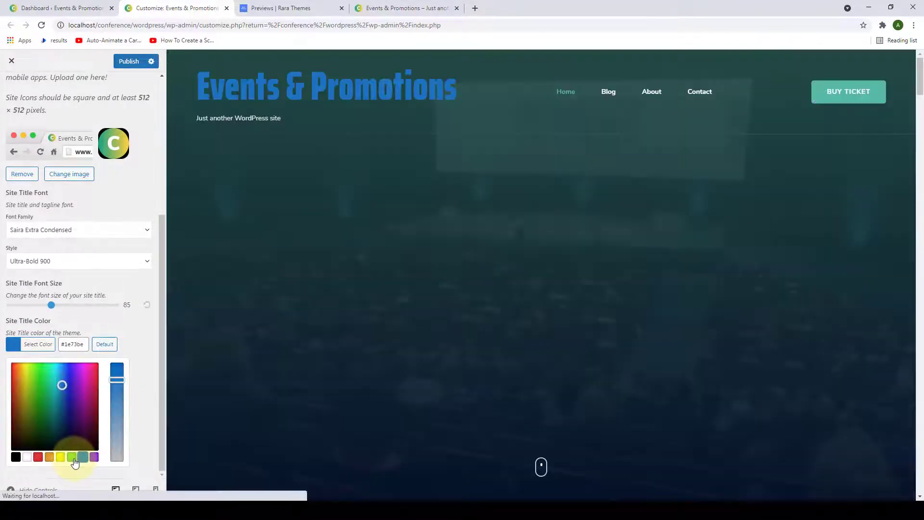
pyautogui.click(72, 457)
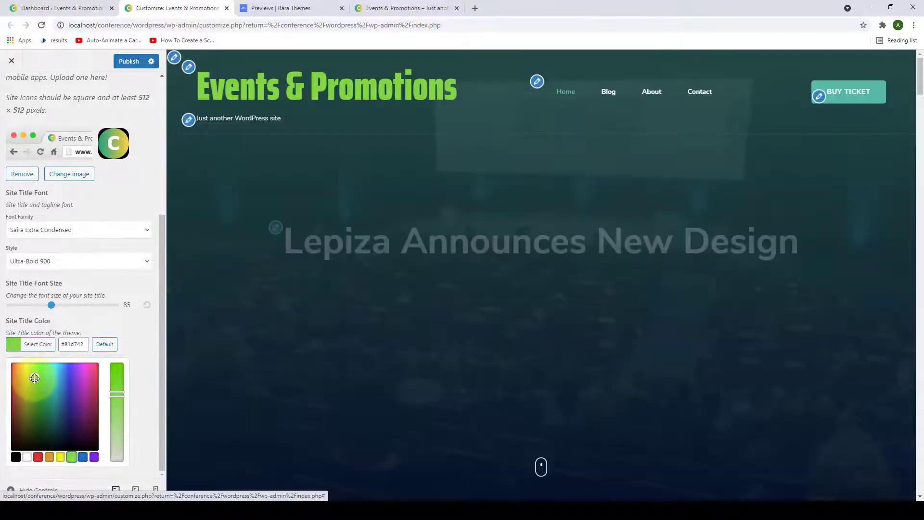
pyautogui.moveTo(34, 378); pyautogui.dragTo(68, 380)
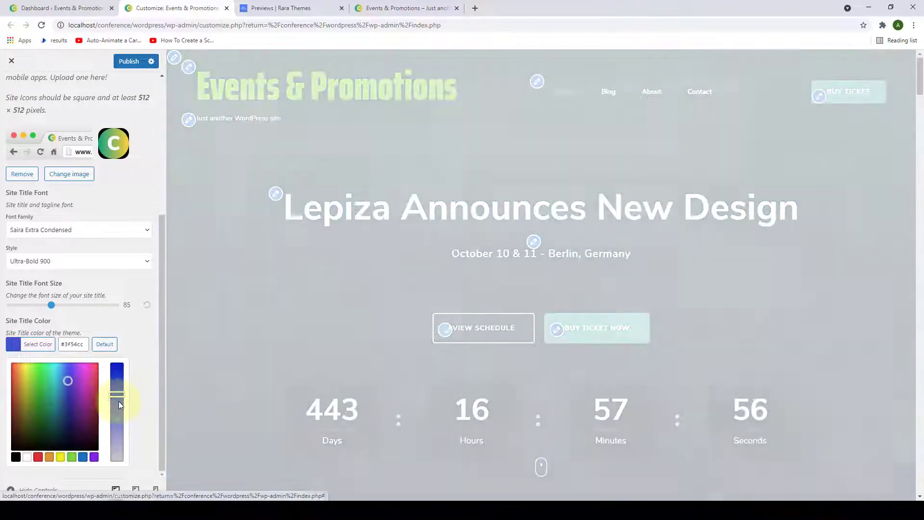
pyautogui.moveTo(119, 401); pyautogui.dragTo(117, 422)
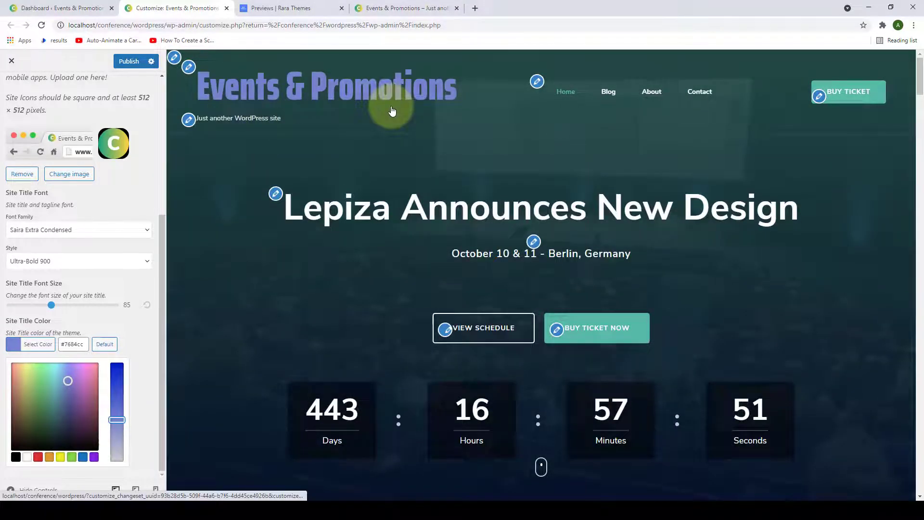
pyautogui.click(110, 345)
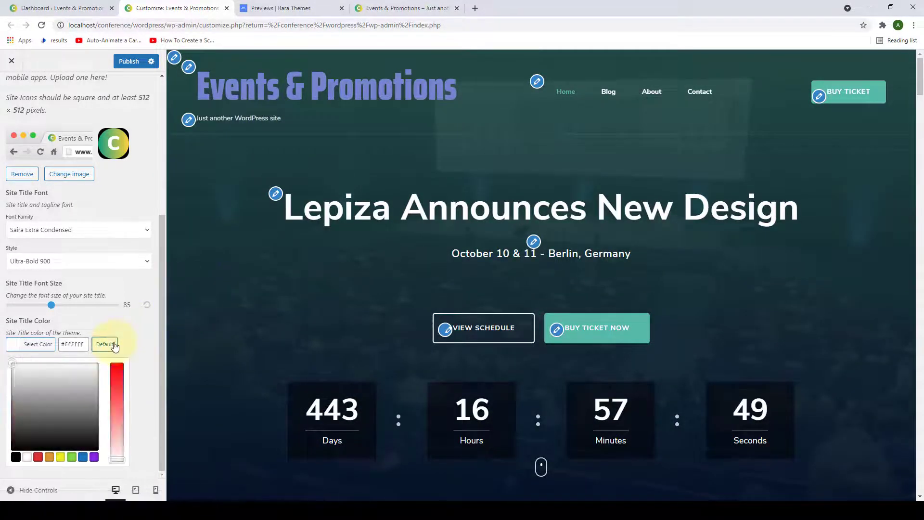
pyautogui.scroll(1, 114, 422)
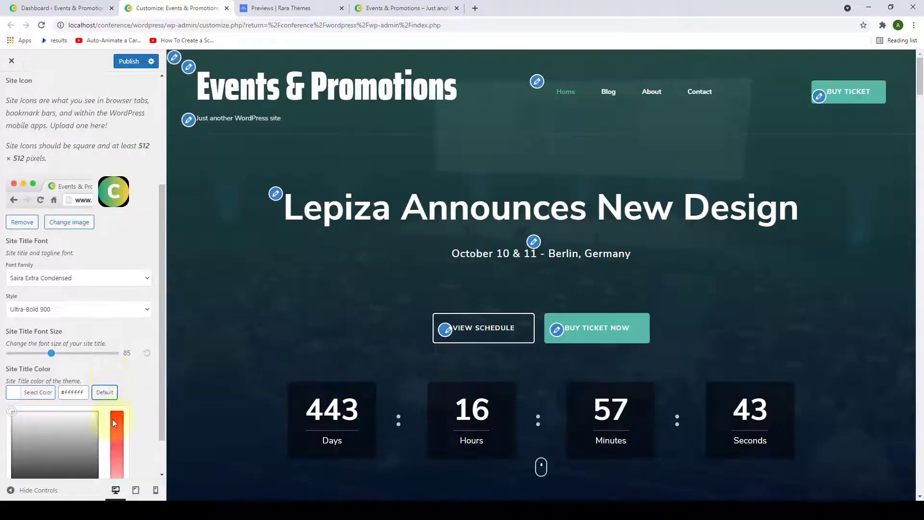
pyautogui.scroll(4, 120, 341)
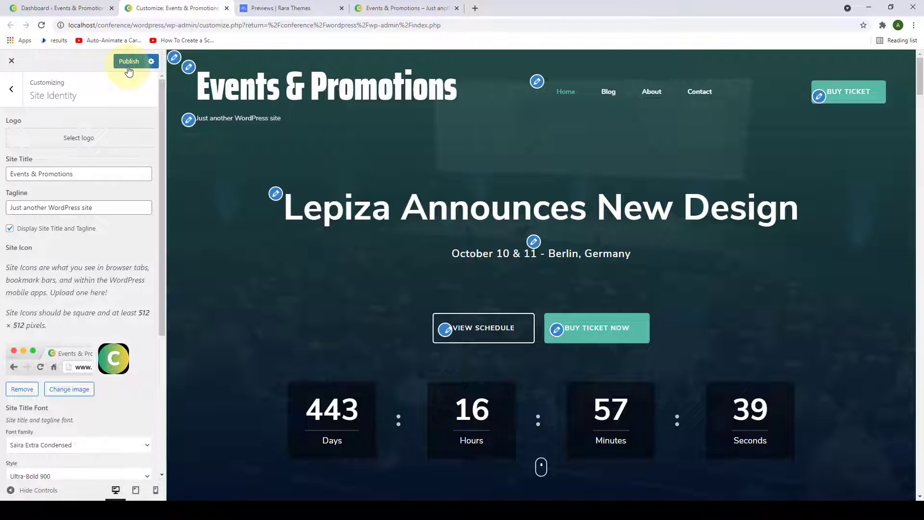
# Hide the site title and tagline, set the Conference image as the uncropped logo, and publish.
pyautogui.click(10, 230)
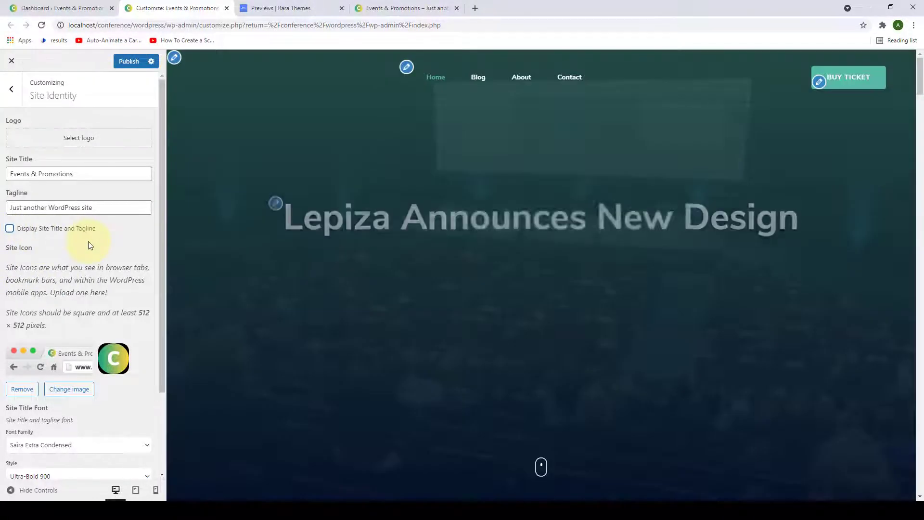
pyautogui.click(100, 138)
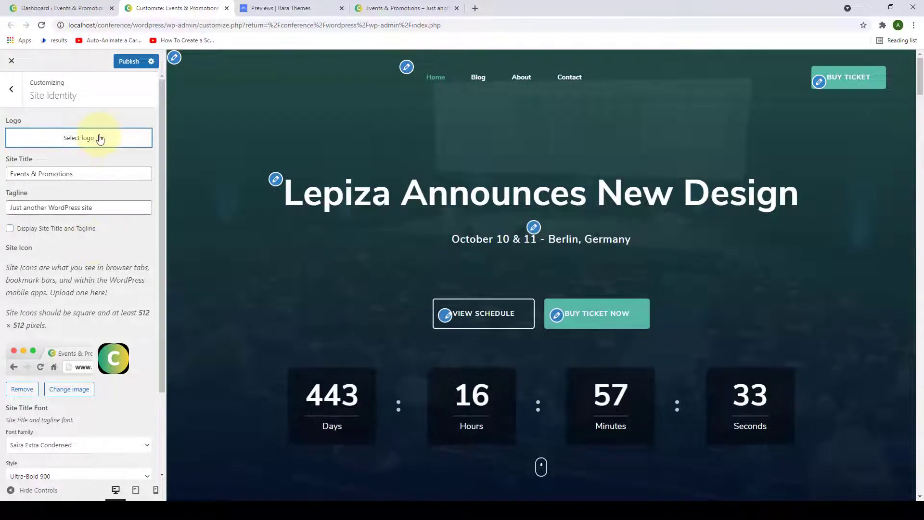
pyautogui.scroll(-8, 322, 341)
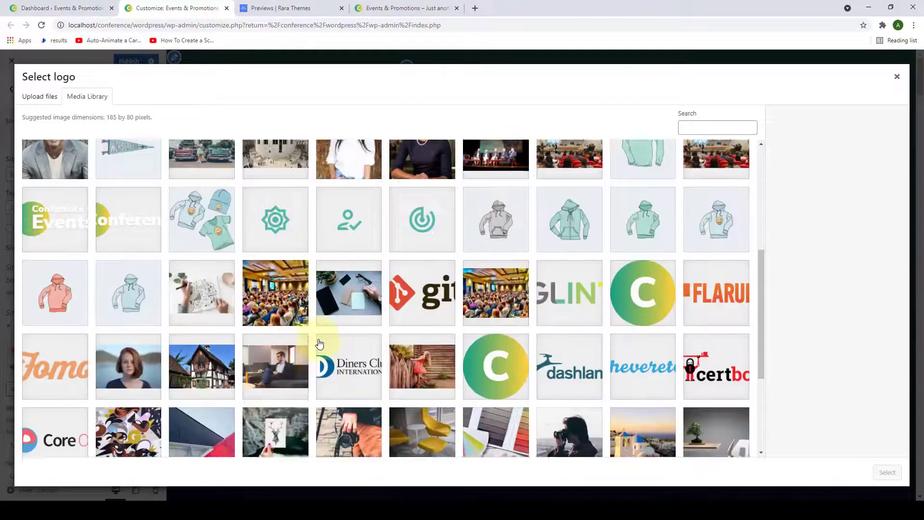
pyautogui.scroll(2, 147, 239)
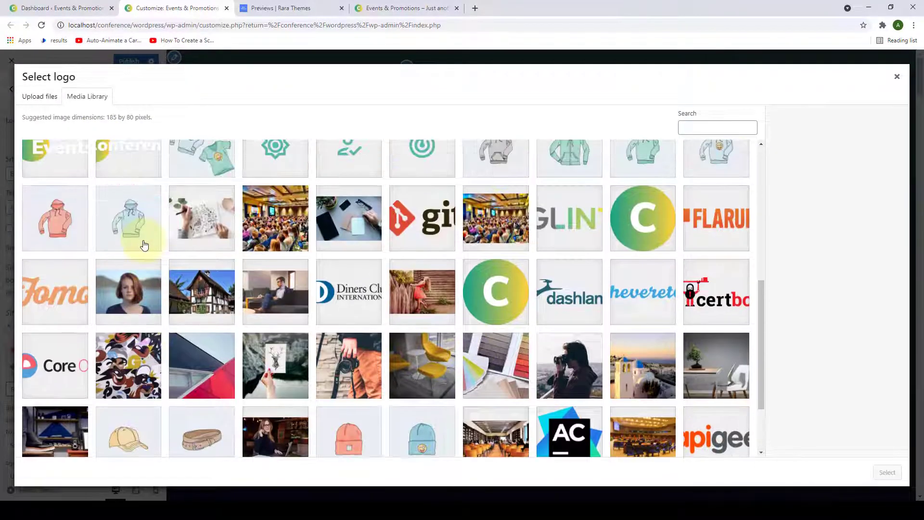
pyautogui.click(123, 177)
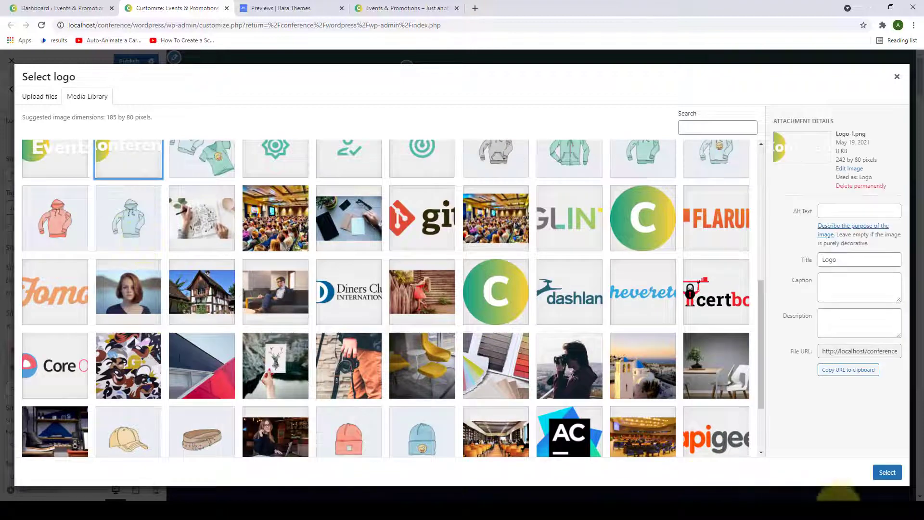
pyautogui.click(887, 472)
pyautogui.click(831, 474)
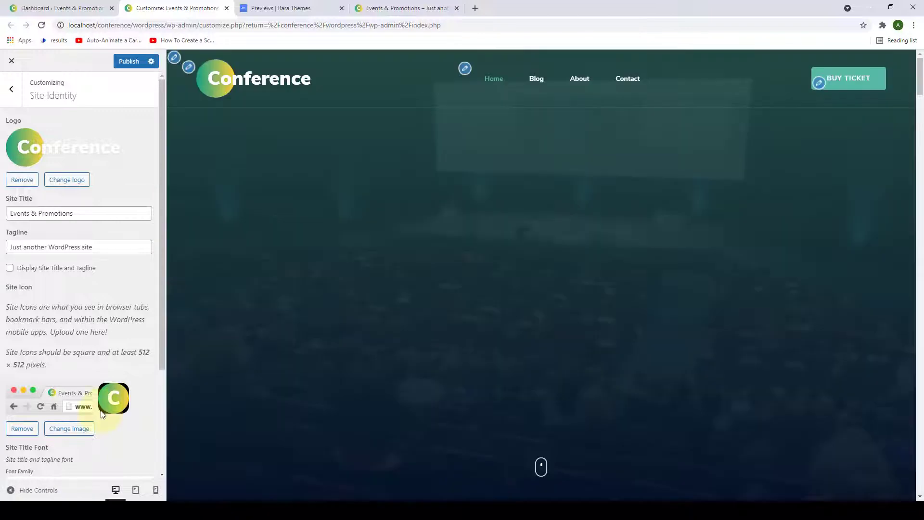
pyautogui.click(123, 61)
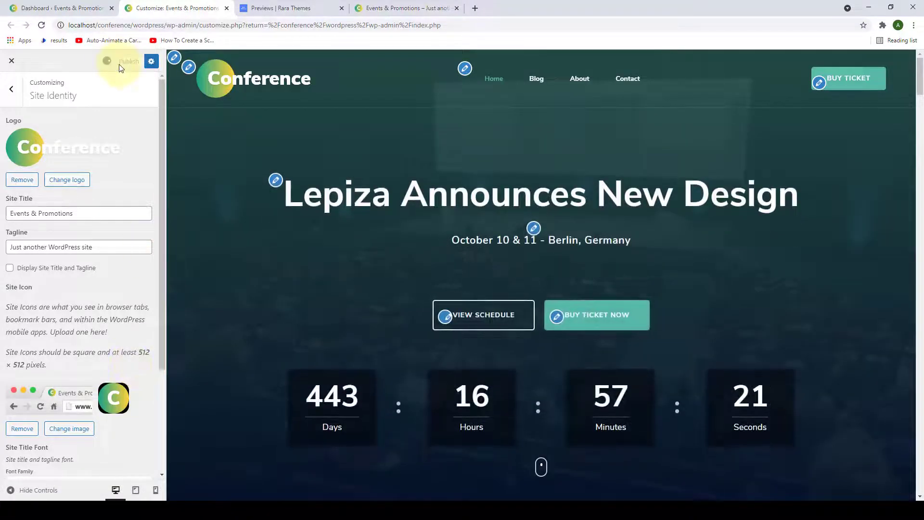
pyautogui.click(11, 88)
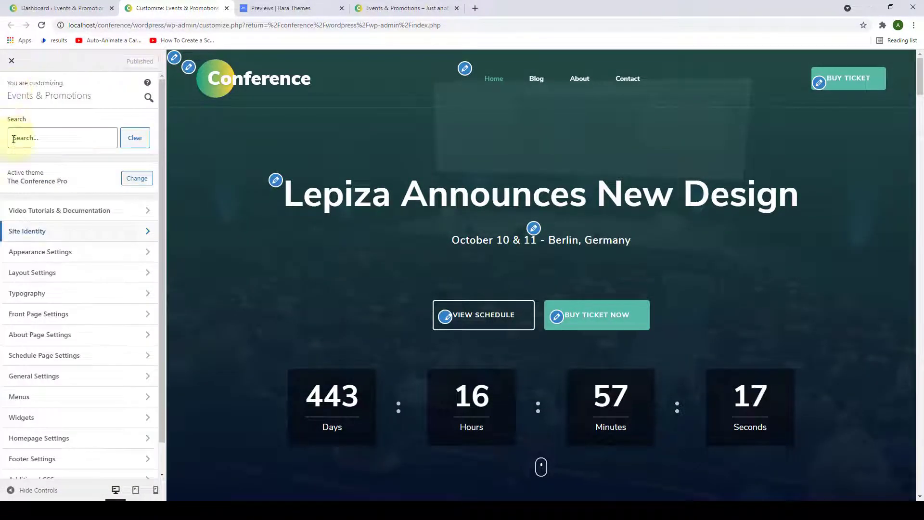
# Set the Primary Color under Appearance Settings > Colors to light purple #bc98ce.
pyautogui.click(69, 261)
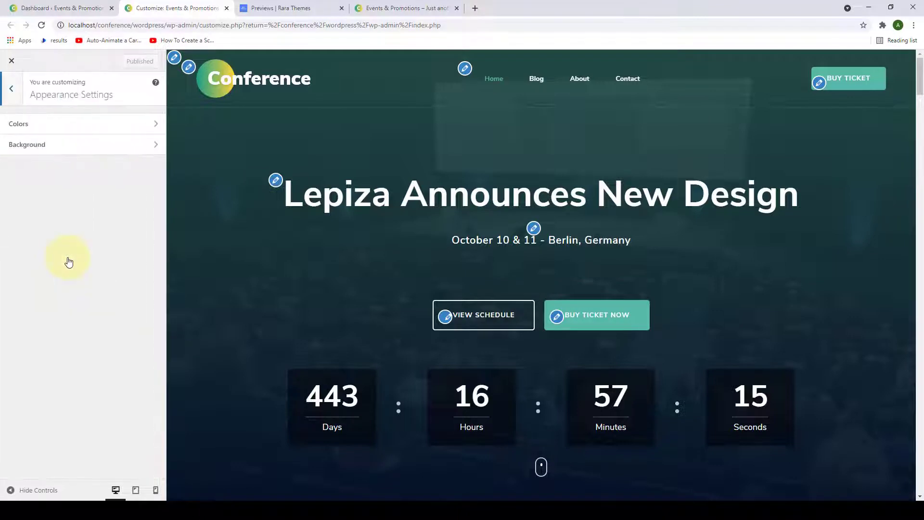
pyautogui.click(123, 132)
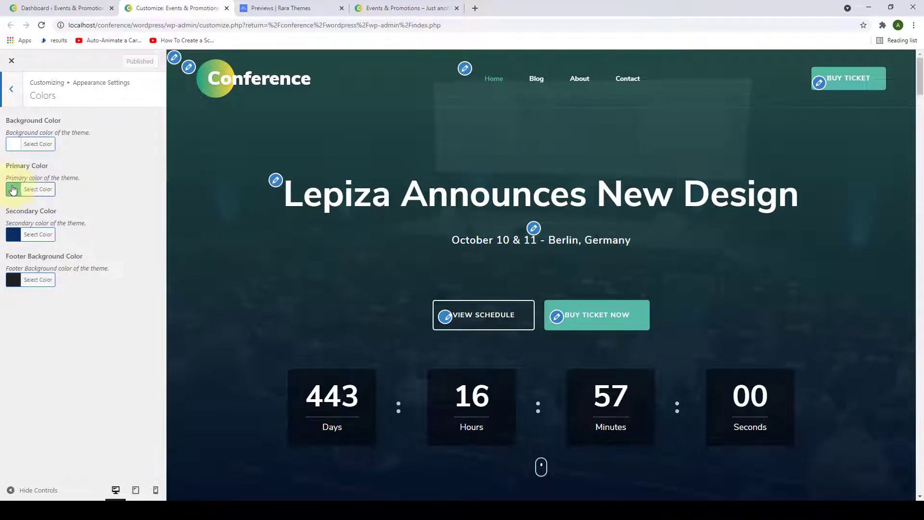
pyautogui.click(38, 189)
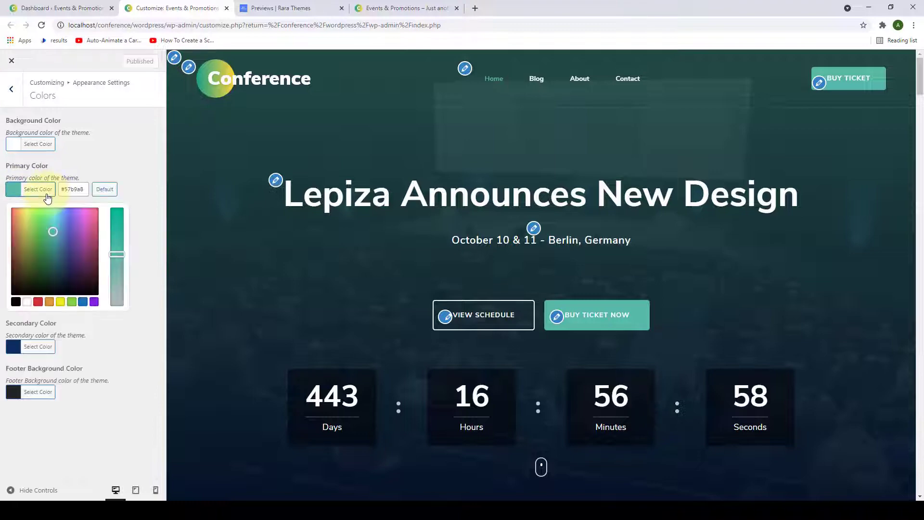
pyautogui.click(85, 302)
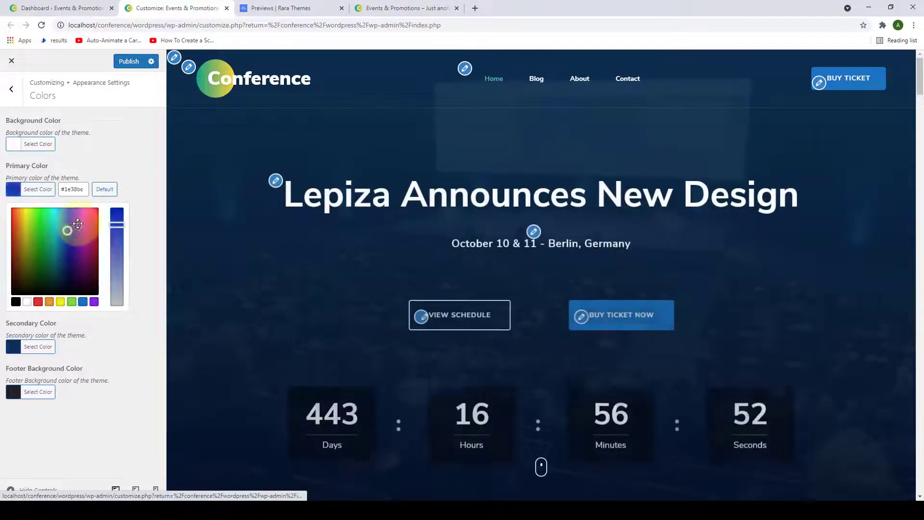
pyautogui.click(79, 224)
pyautogui.moveTo(117, 225); pyautogui.dragTo(118, 282)
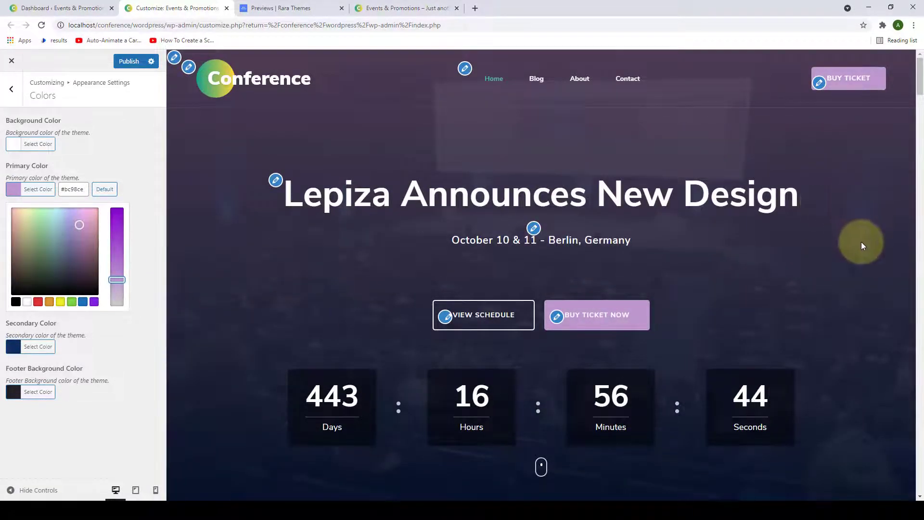
pyautogui.scroll(-8, 862, 264)
pyautogui.scroll(-15, 863, 268)
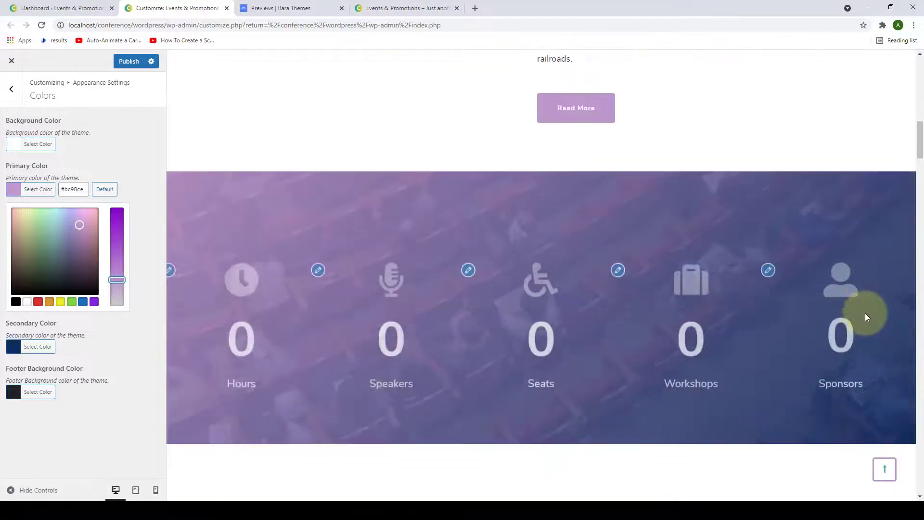
pyautogui.scroll(8, 866, 318)
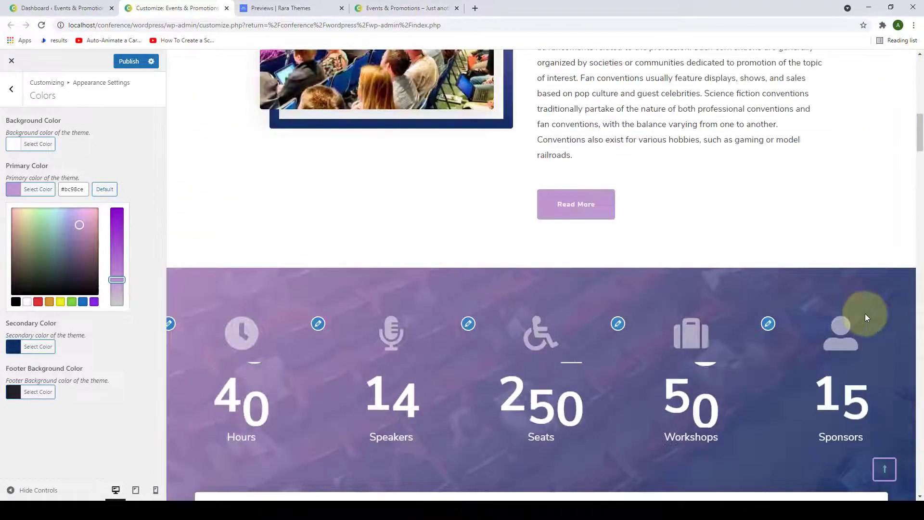
pyautogui.click(89, 336)
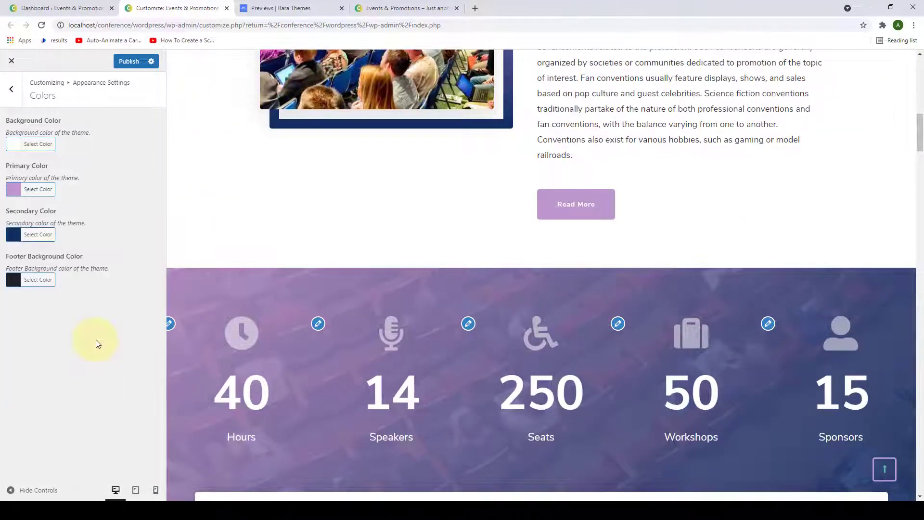
# Change the secondary colour from dark navy to pale blue-violet #a9a5cc.
pyautogui.click(886, 470)
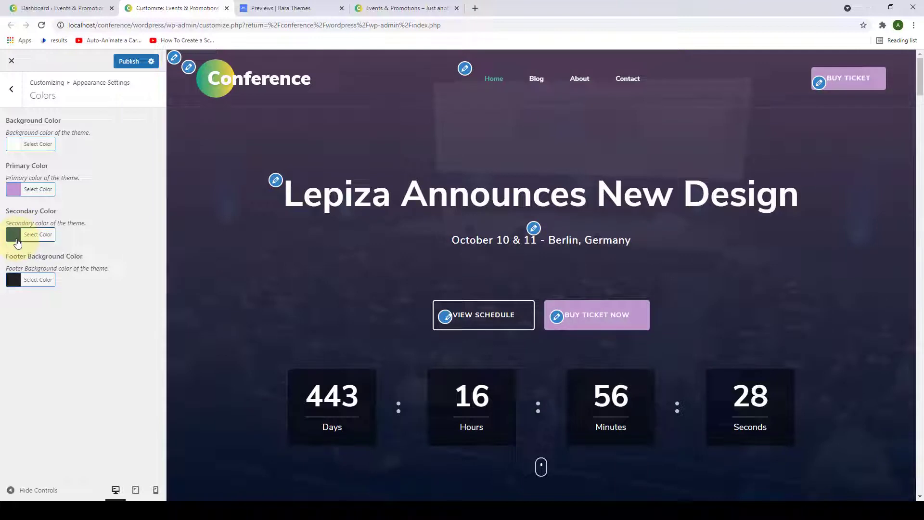
pyautogui.click(19, 241)
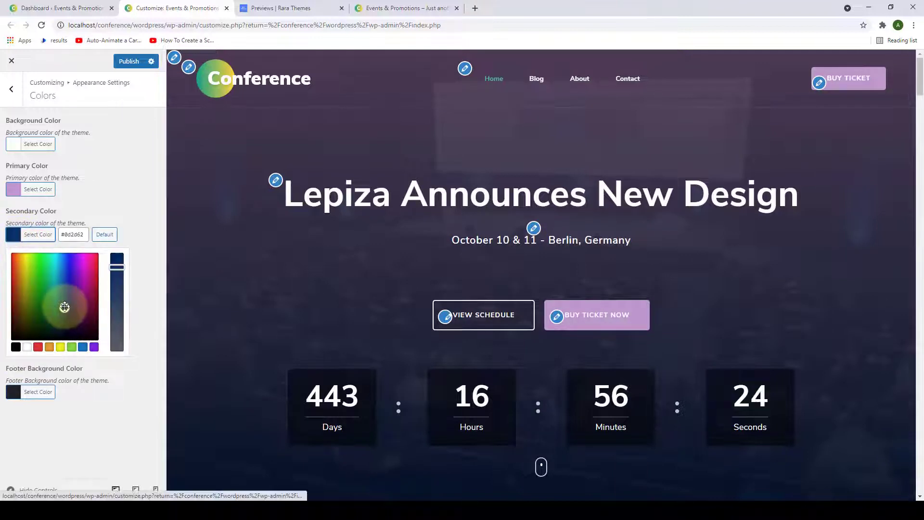
pyautogui.moveTo(64, 307); pyautogui.dragTo(117, 333)
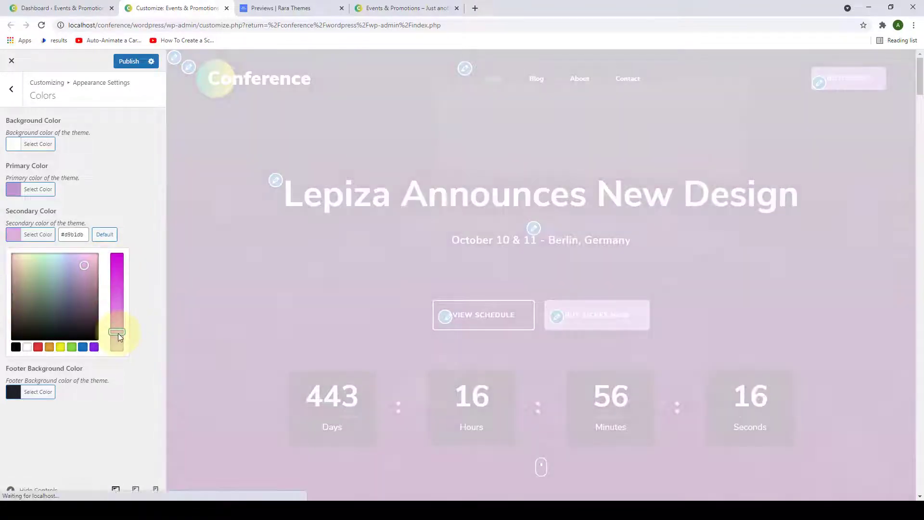
pyautogui.click(71, 271)
pyautogui.scroll(-3, 755, 279)
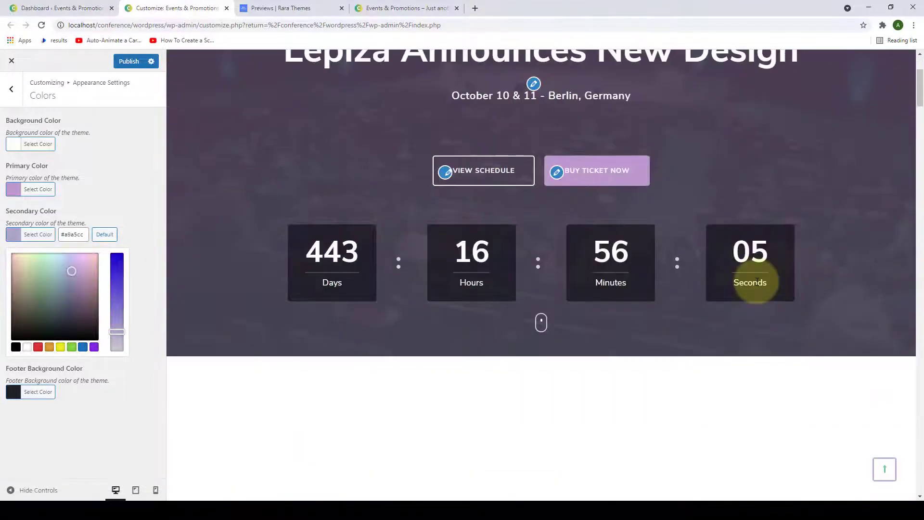
pyautogui.scroll(-10, 757, 281)
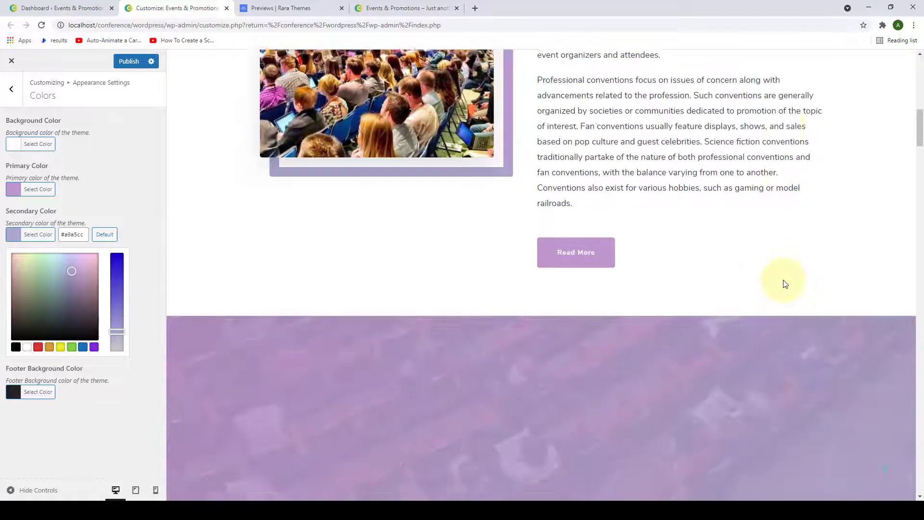
pyautogui.scroll(-4, 783, 284)
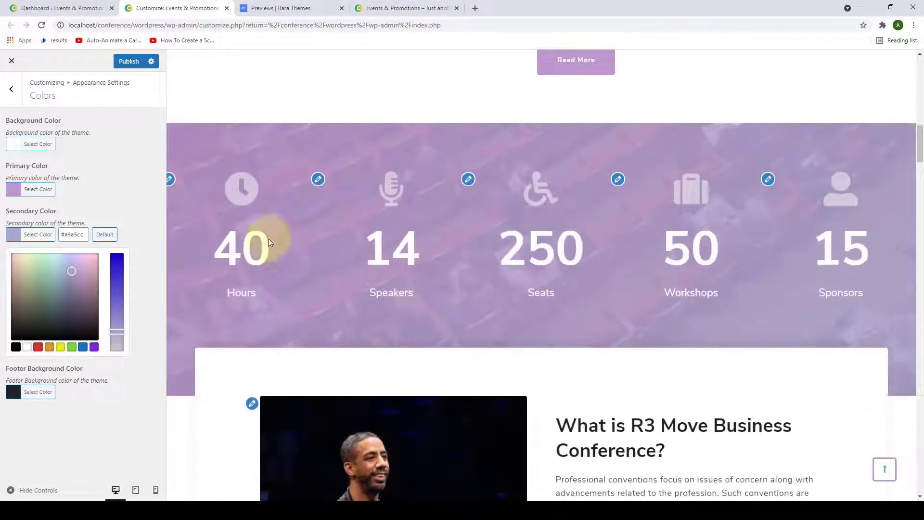
pyautogui.click(87, 185)
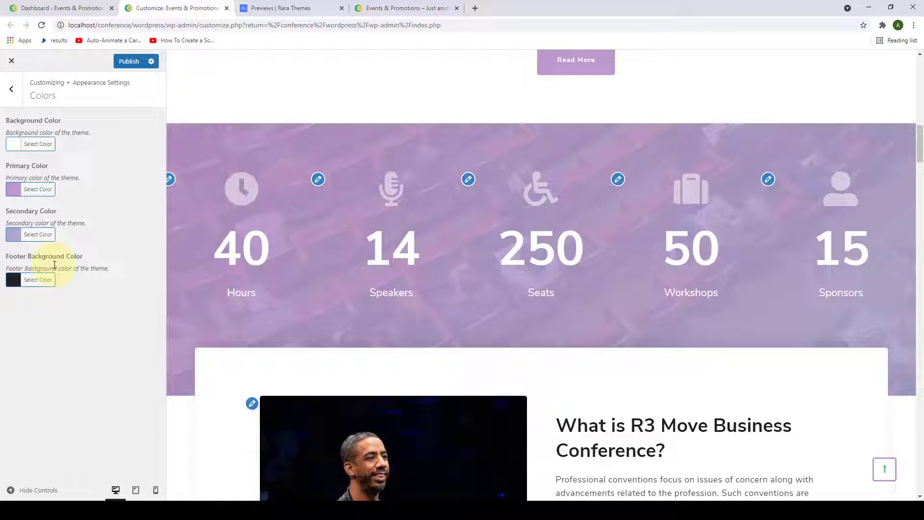
# Try purple, bright magenta and pale grey-purple shades for the footer background colour.
pyautogui.moveTo(919, 153); pyautogui.dragTo(918, 498)
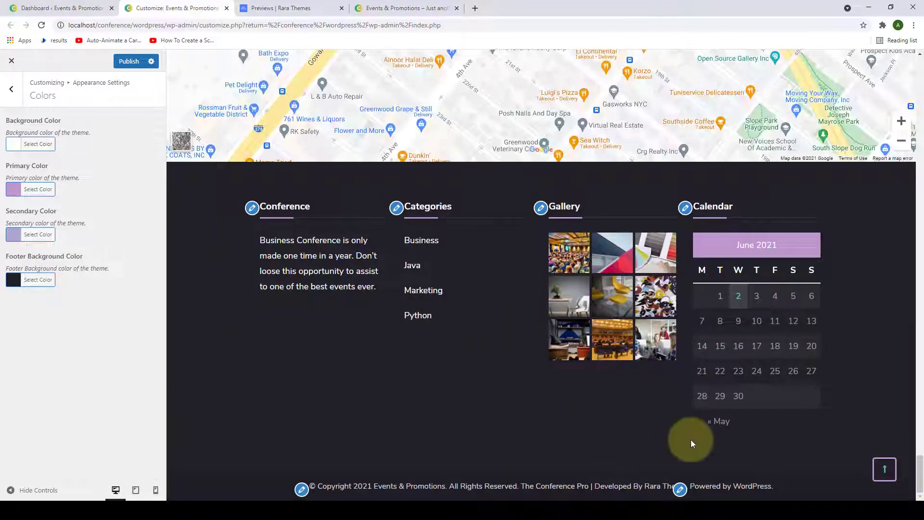
pyautogui.click(52, 288)
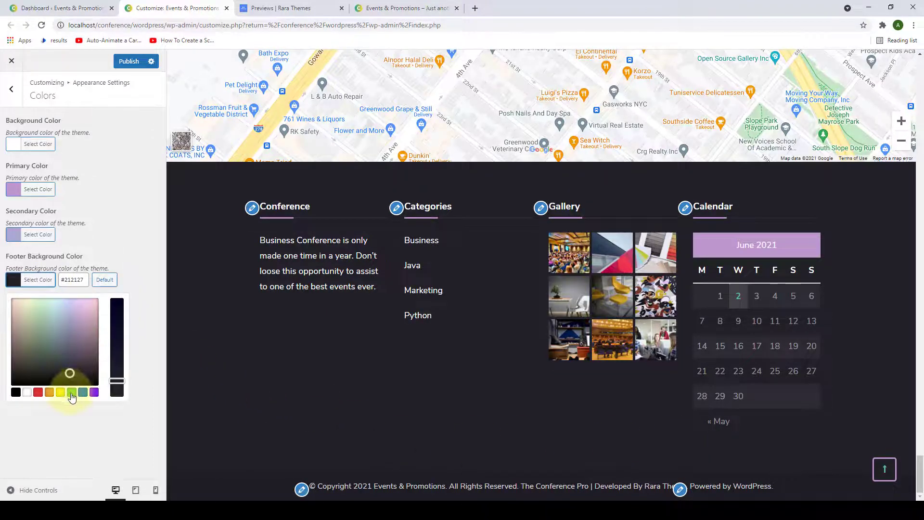
pyautogui.click(93, 392)
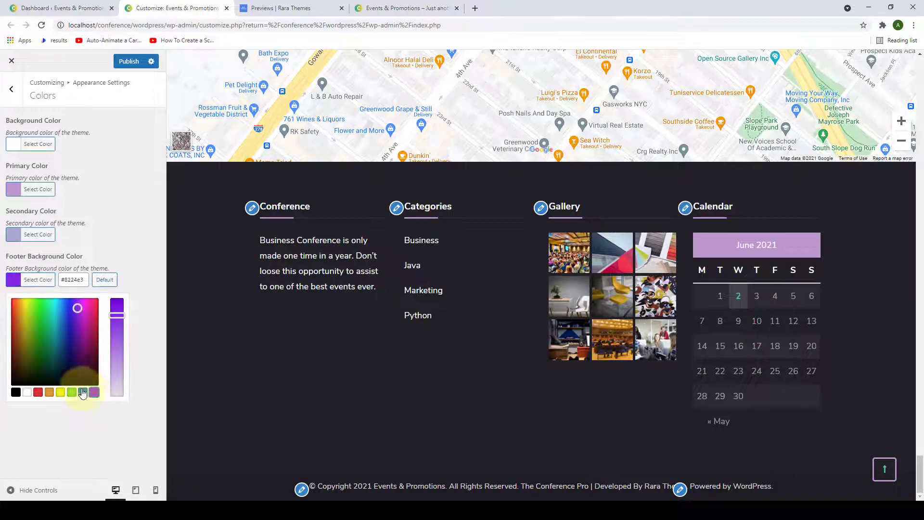
pyautogui.click(80, 311)
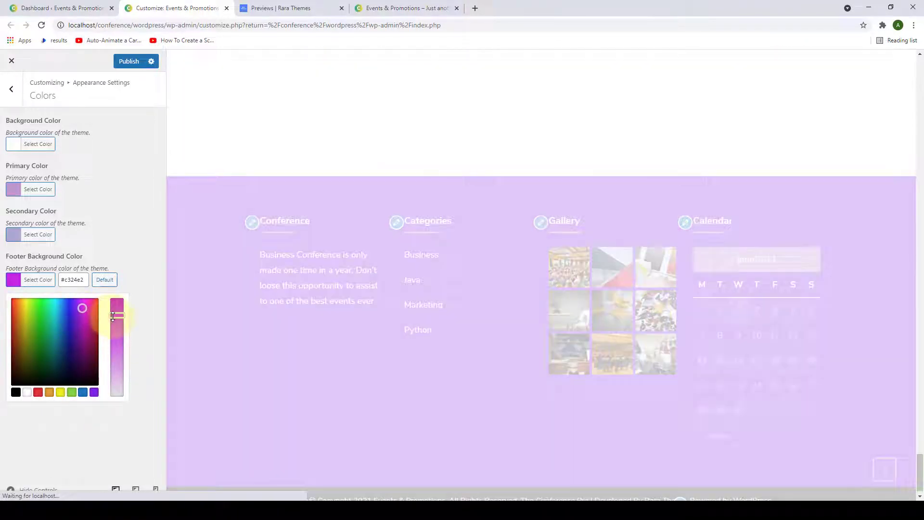
pyautogui.moveTo(117, 316); pyautogui.dragTo(116, 380)
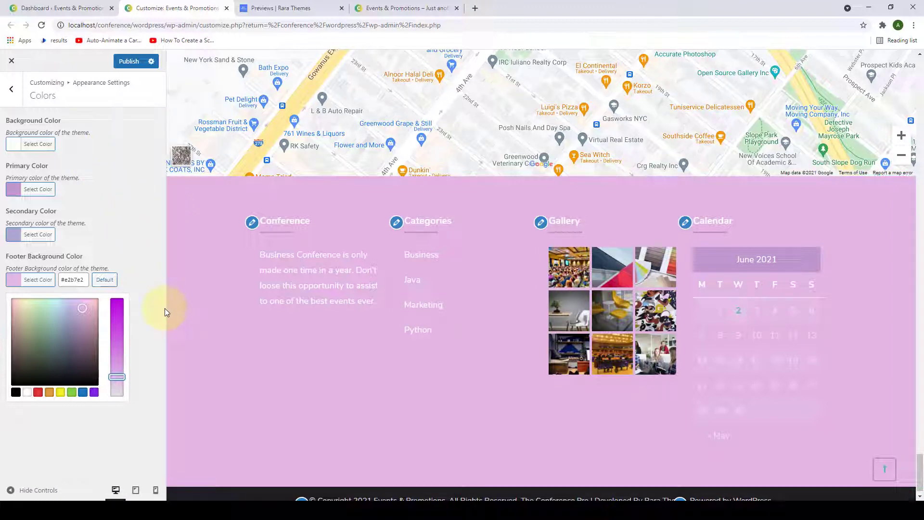
# Reset the footer background, secondary and primary colours to their defaults.
pyautogui.click(105, 280)
pyautogui.click(50, 239)
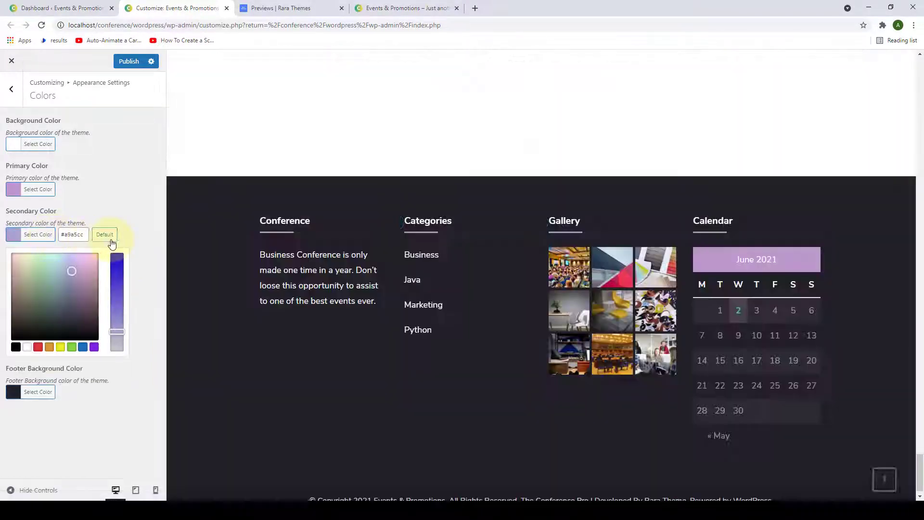
pyautogui.click(104, 235)
pyautogui.click(38, 190)
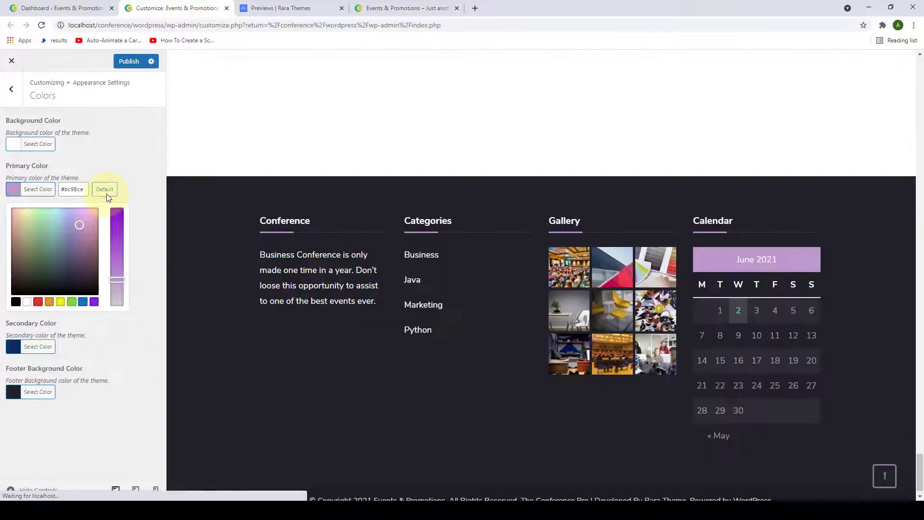
pyautogui.click(104, 191)
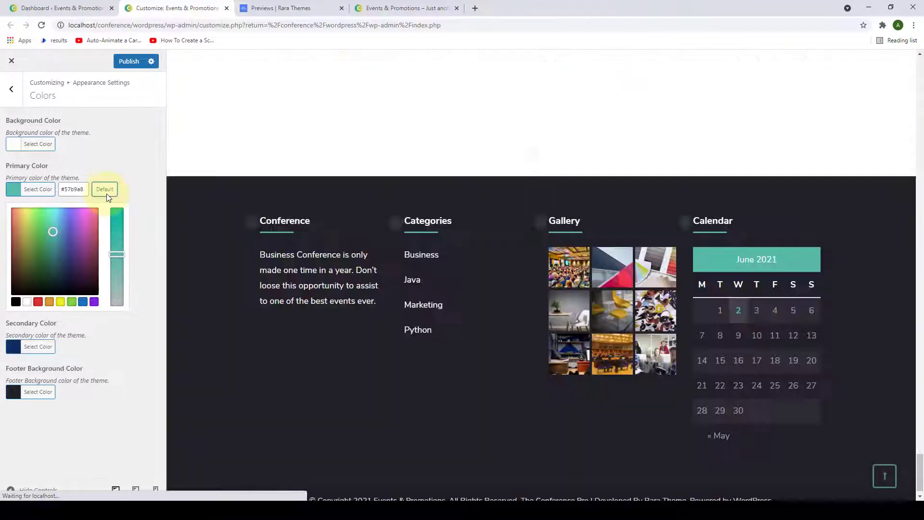
pyautogui.click(128, 151)
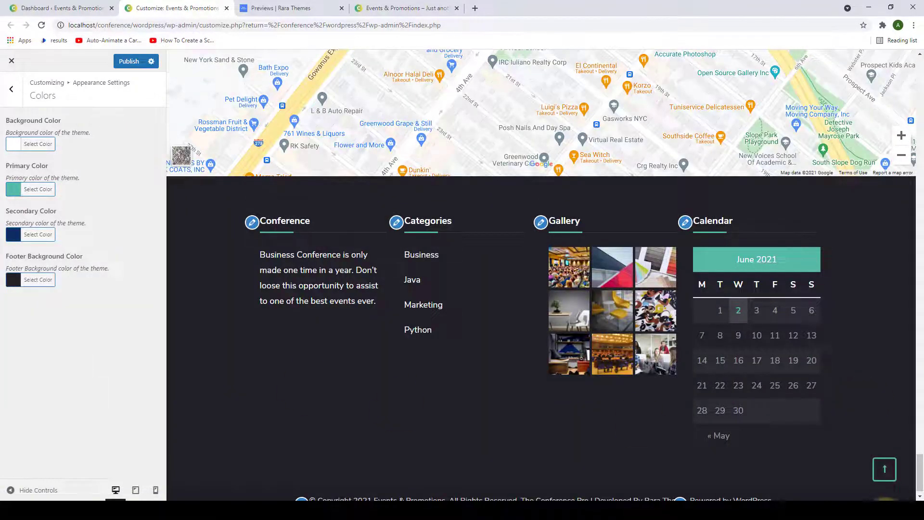
pyautogui.click(883, 473)
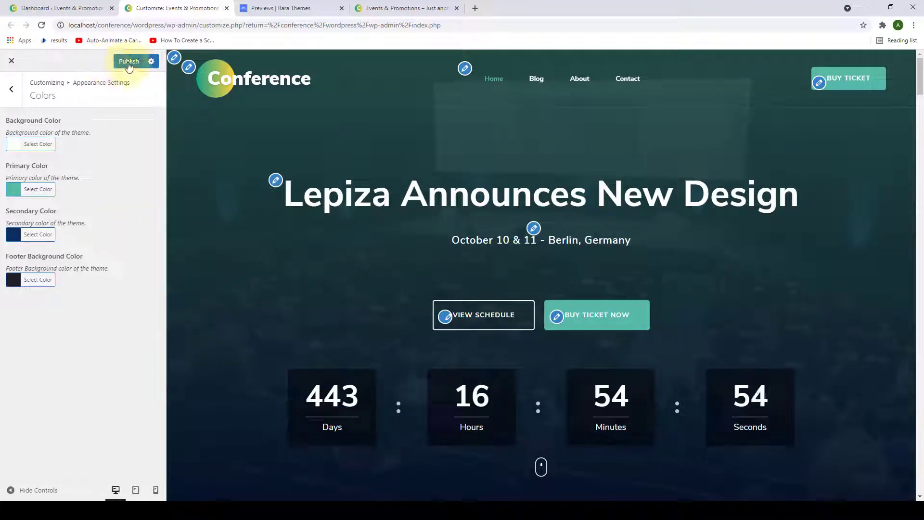
pyautogui.click(11, 89)
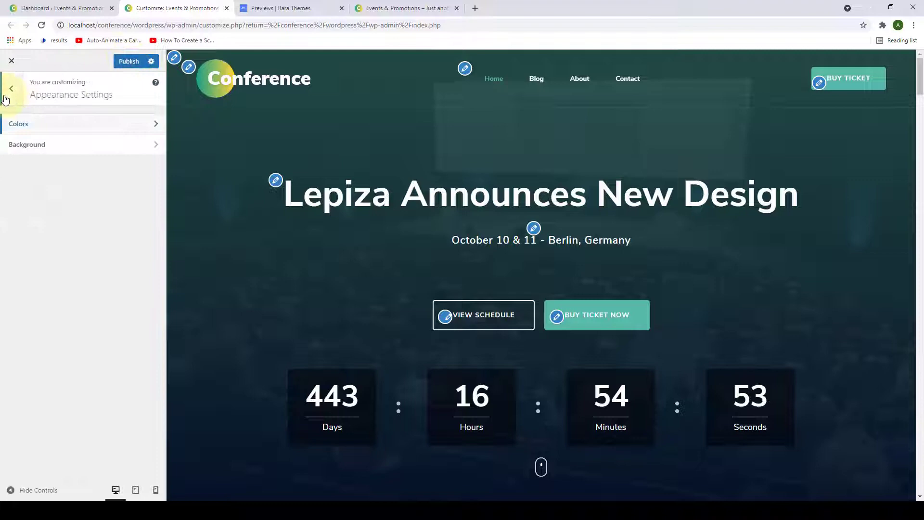
# Switch the body background to Image and back to Pattern, then apply a dark pattern.
pyautogui.click(56, 153)
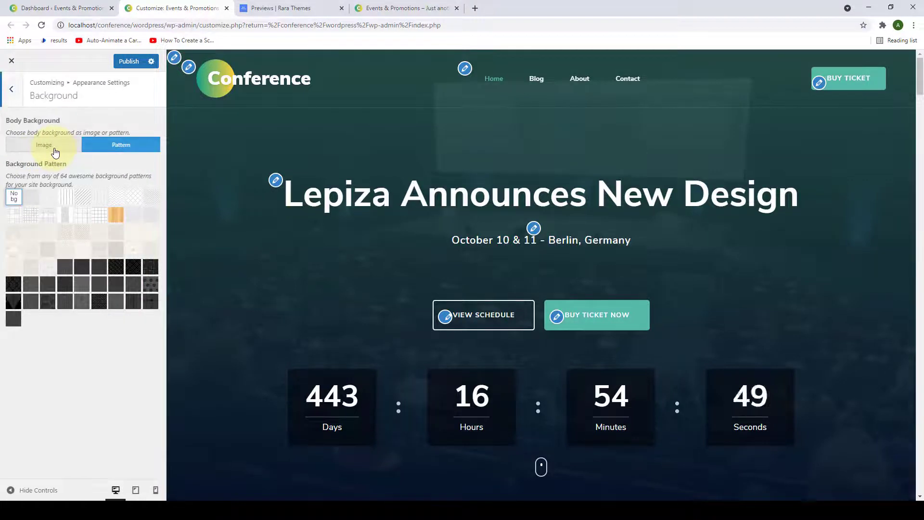
pyautogui.click(55, 153)
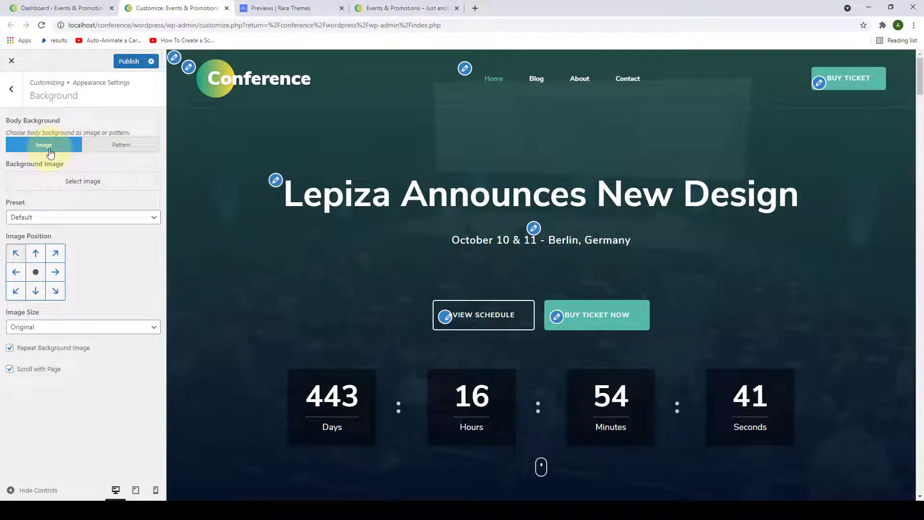
pyautogui.click(114, 151)
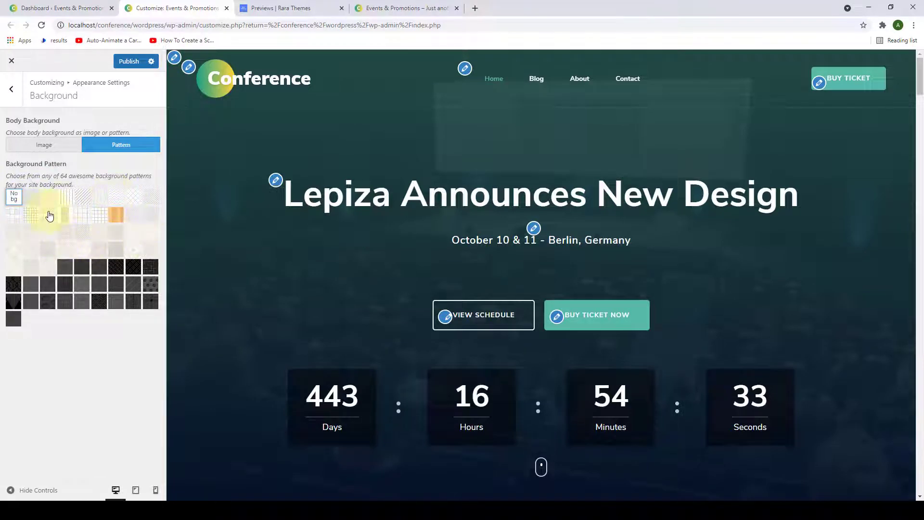
pyautogui.click(66, 267)
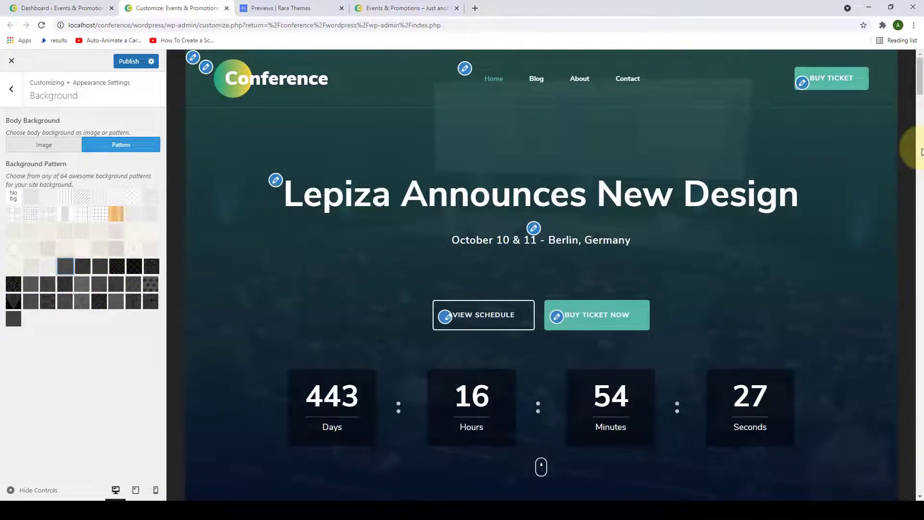
pyautogui.moveTo(913, 86)
pyautogui.mouseDown()
pyautogui.moveTo(920, 236)
pyautogui.moveTo(922, 96)
pyautogui.mouseUp()
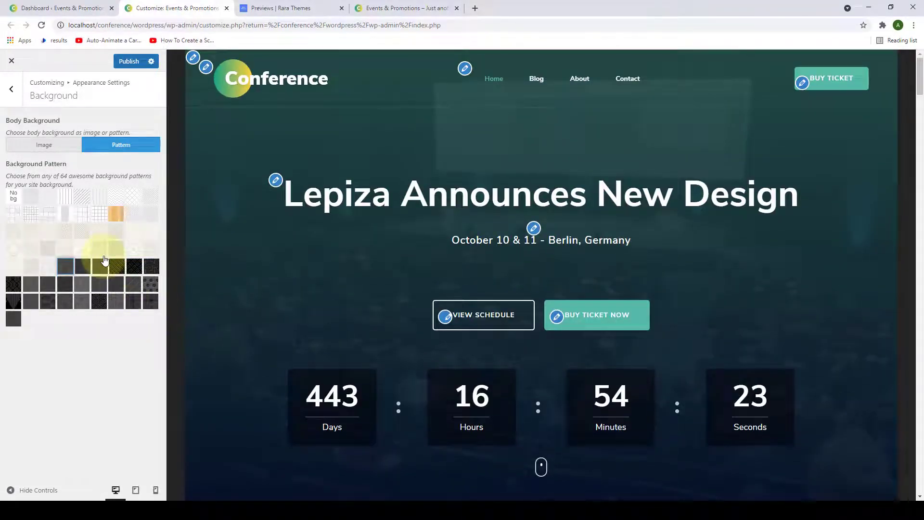
# Try light and striped background patterns, then settle on 'No bg'.
pyautogui.click(102, 239)
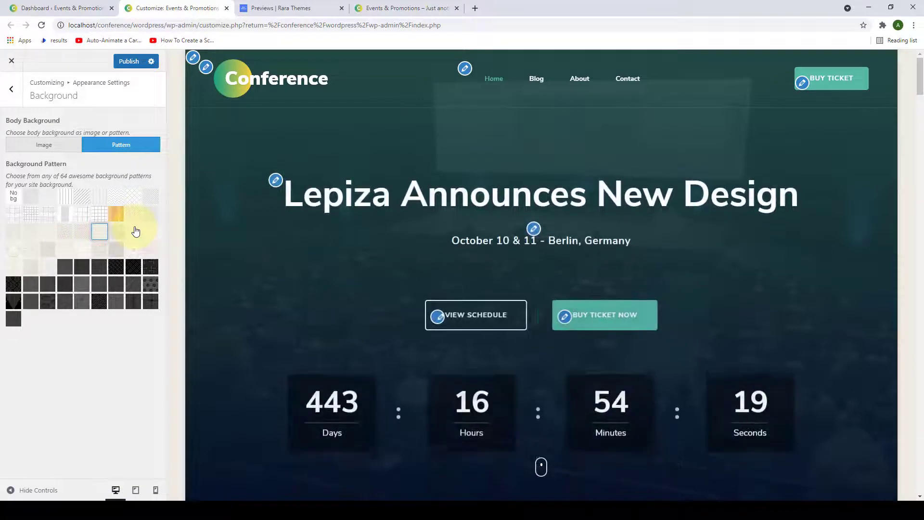
pyautogui.click(61, 199)
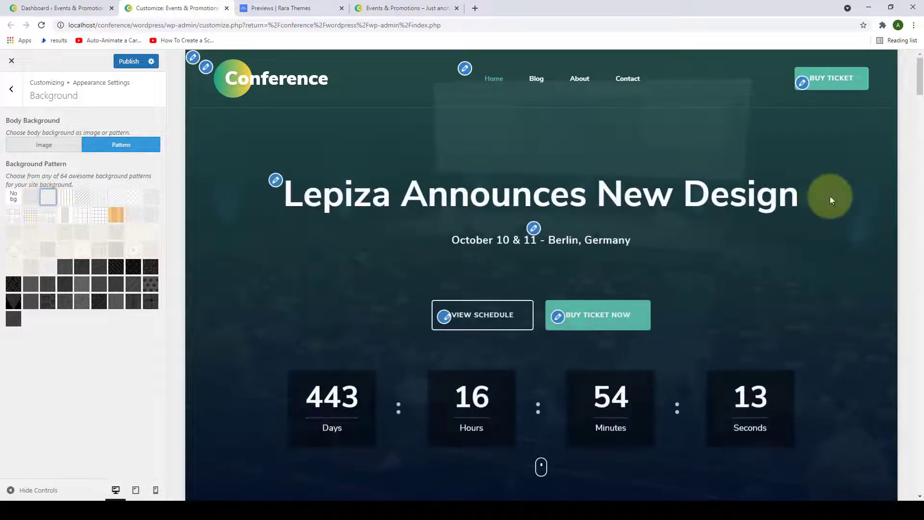
pyautogui.moveTo(919, 77)
pyautogui.mouseDown()
pyautogui.moveTo(917, 186)
pyautogui.moveTo(919, 67)
pyautogui.mouseUp()
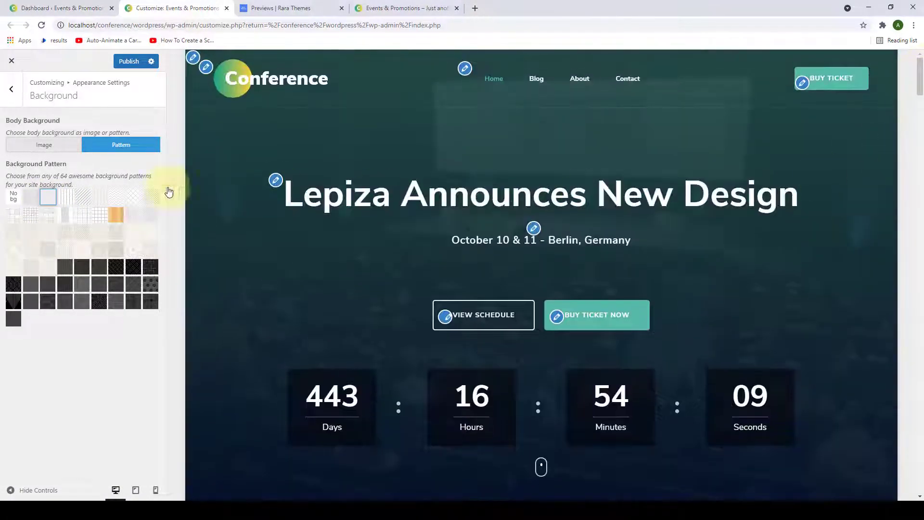
pyautogui.click(14, 198)
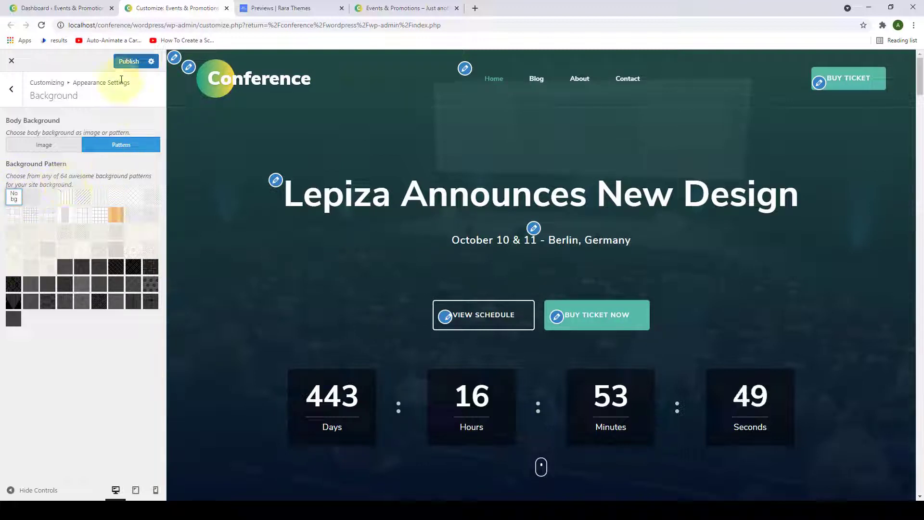
pyautogui.click(3, 96)
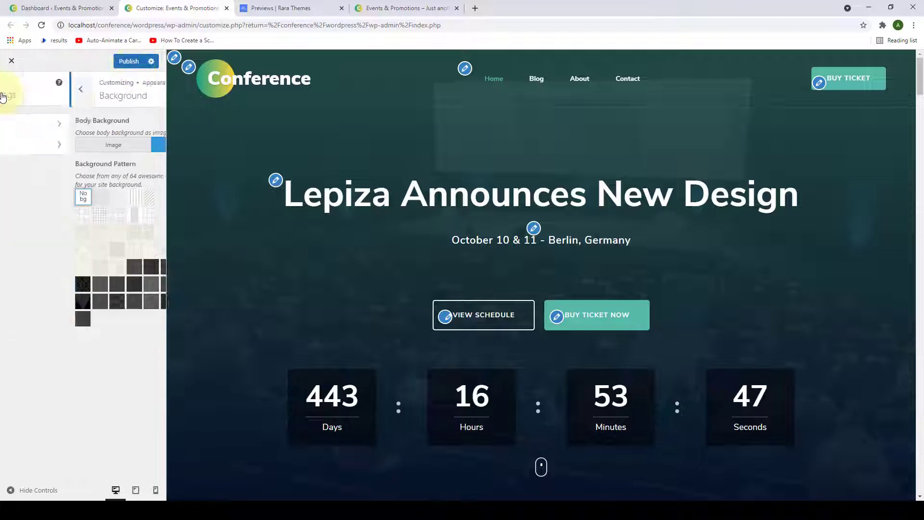
# Preview the fifth and third header layouts, then apply the second header layout.
pyautogui.click(2, 96)
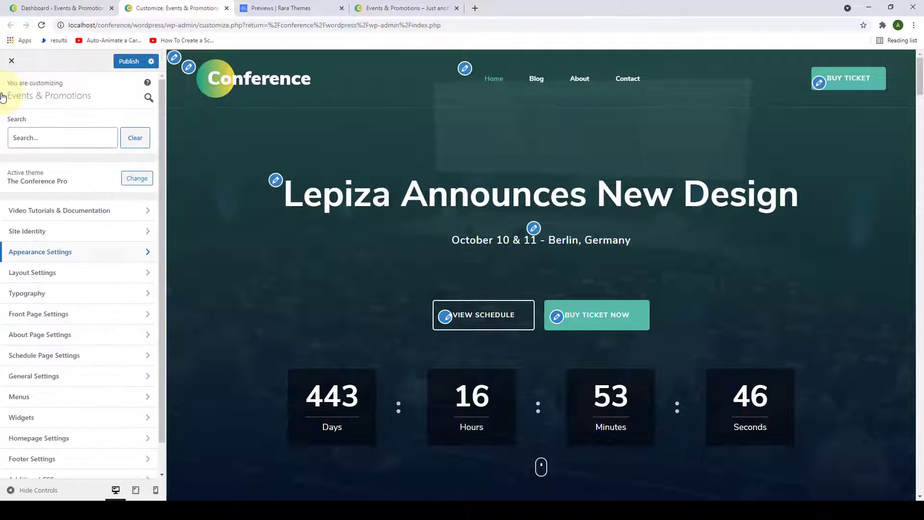
pyautogui.click(55, 277)
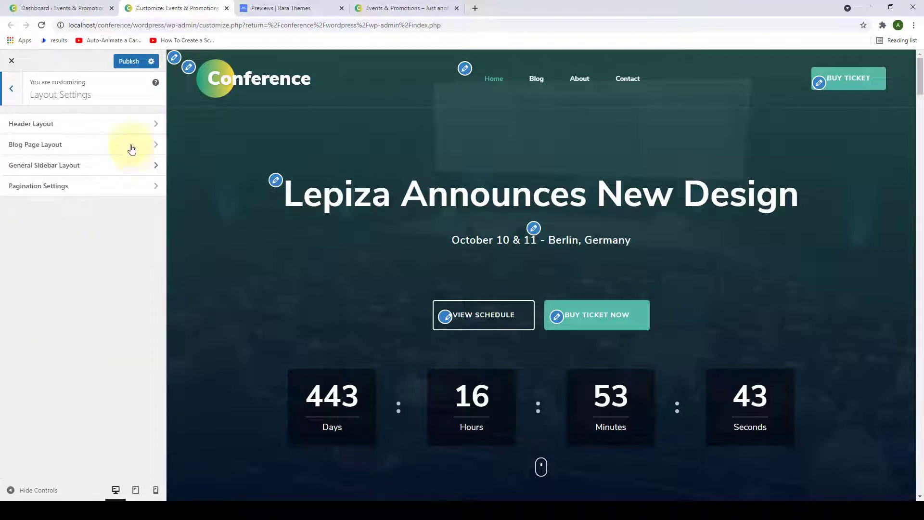
pyautogui.click(130, 129)
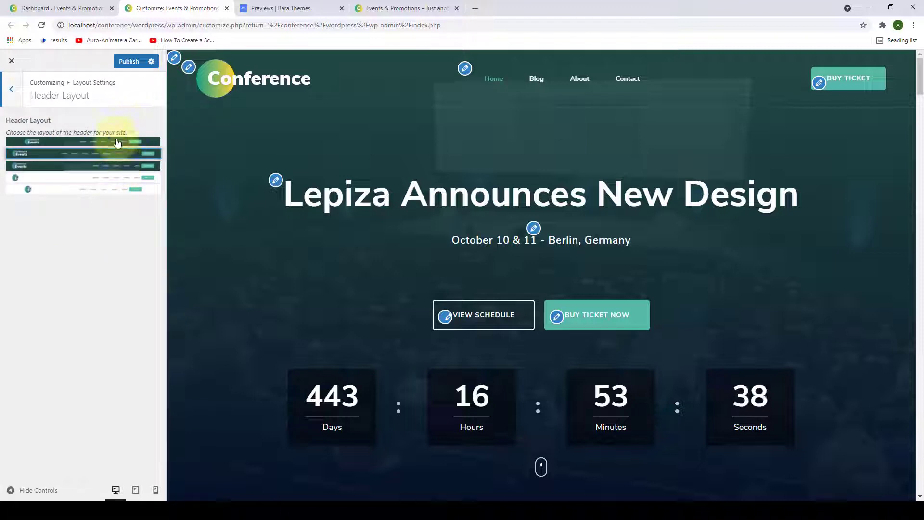
pyautogui.click(115, 192)
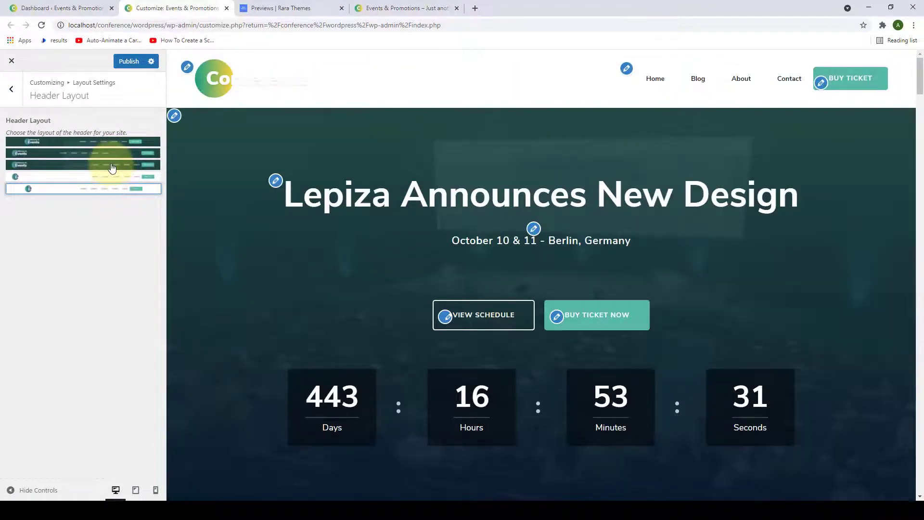
pyautogui.click(112, 167)
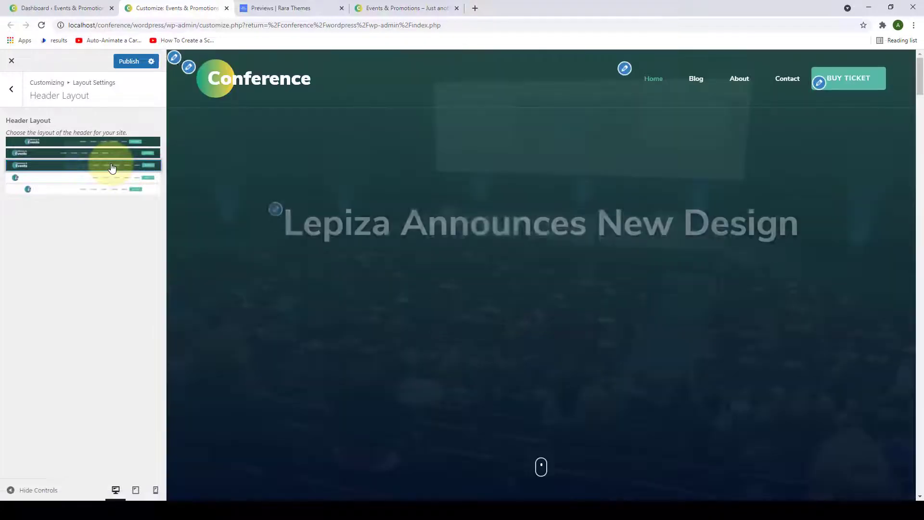
pyautogui.click(107, 155)
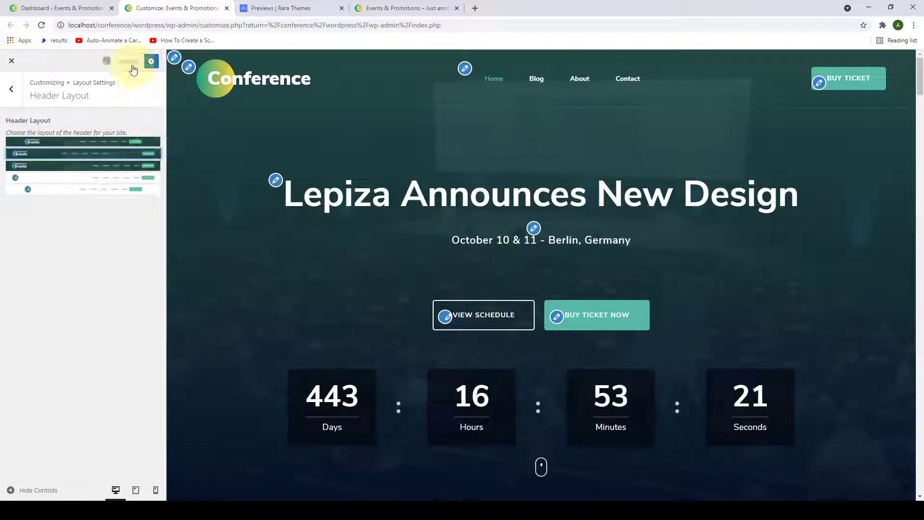
pyautogui.click(2, 95)
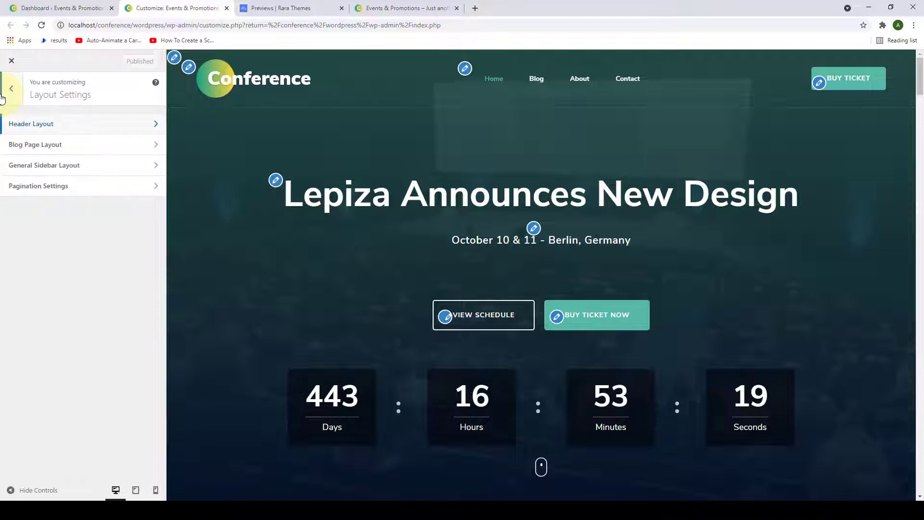
pyautogui.click(62, 150)
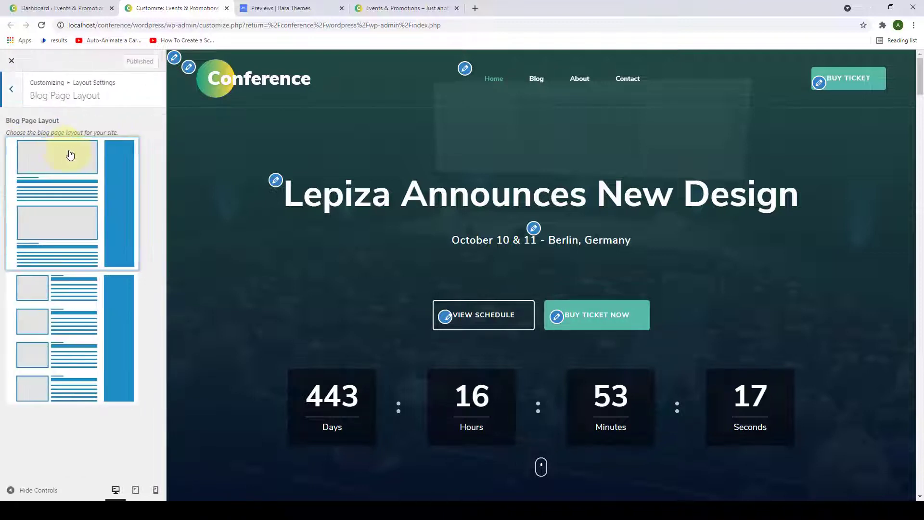
pyautogui.click(19, 102)
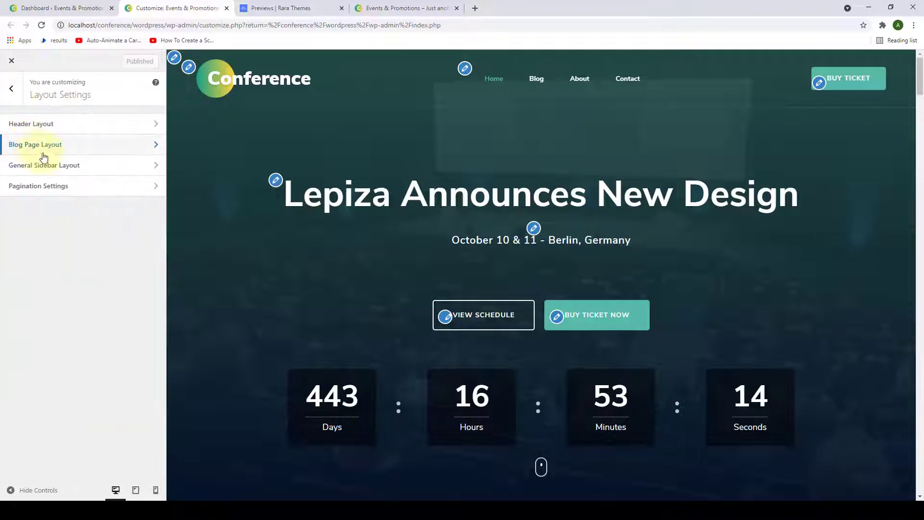
pyautogui.click(73, 166)
pyautogui.scroll(-4, 118, 330)
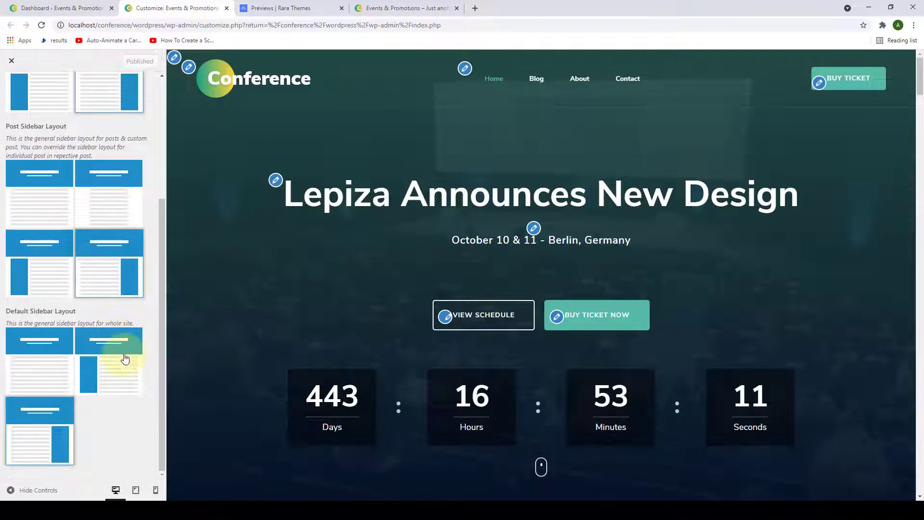
pyautogui.scroll(4, 124, 361)
pyautogui.click(15, 99)
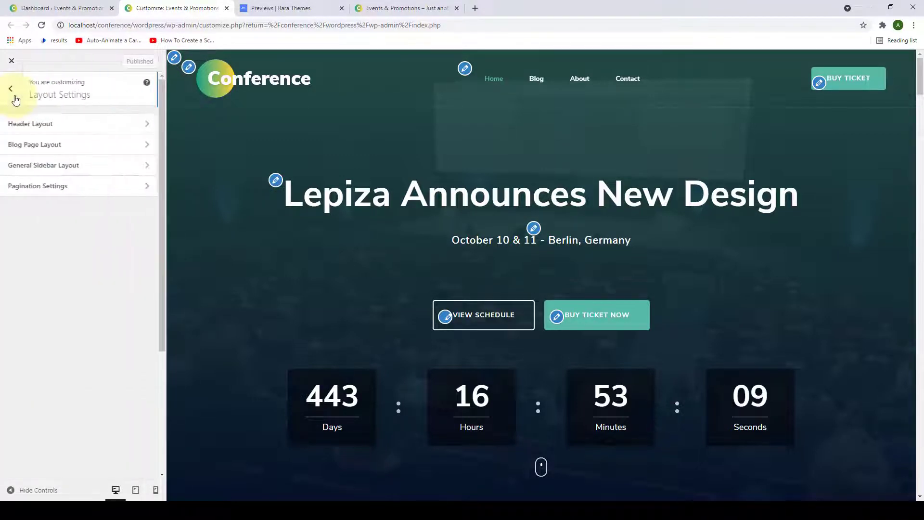
# Switch the blog pagination to plain Next / Previous links.
pyautogui.click(84, 191)
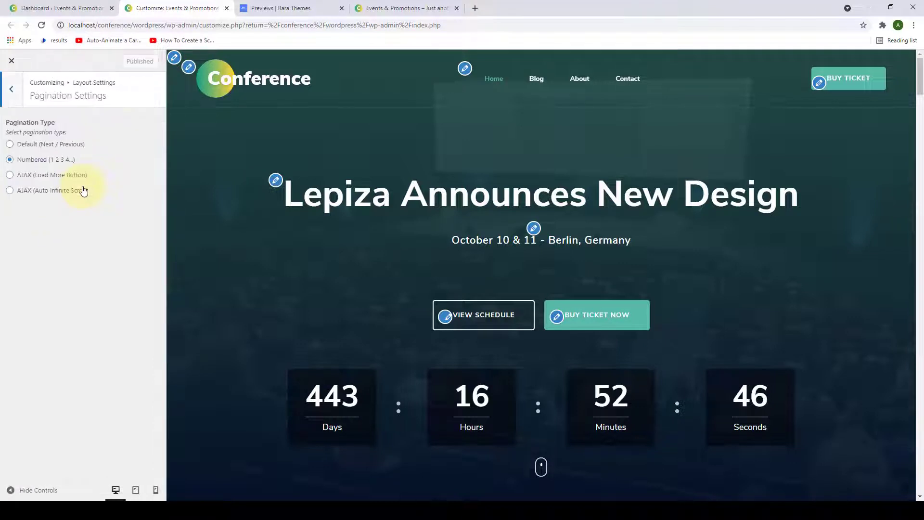
pyautogui.click(547, 83)
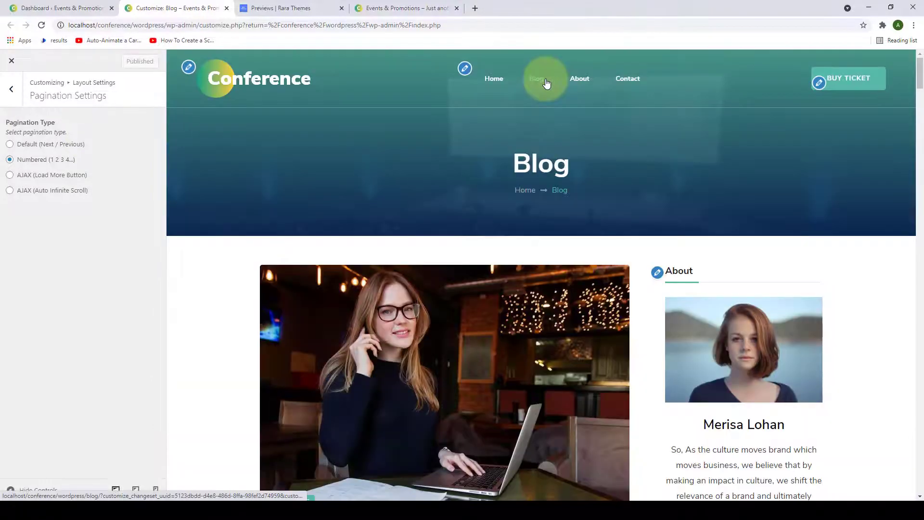
pyautogui.moveTo(920, 84); pyautogui.dragTo(918, 433)
pyautogui.scroll(-5, 732, 347)
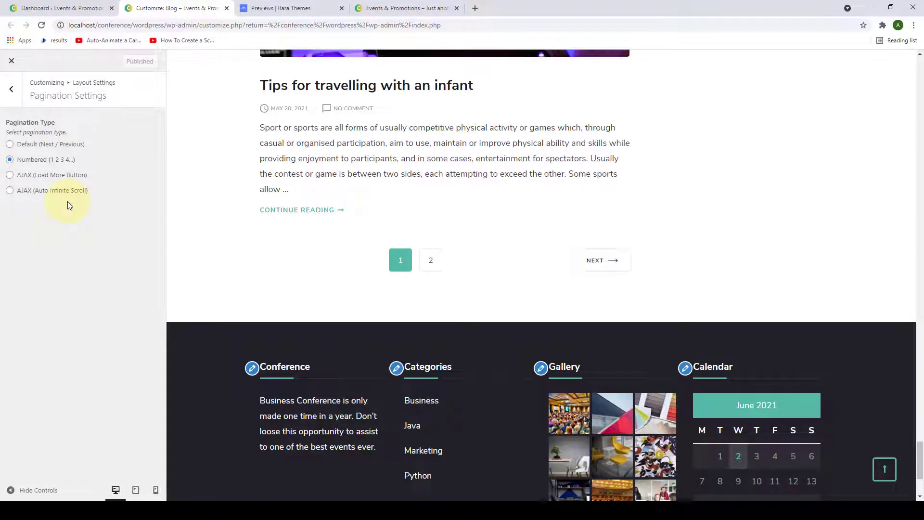
pyautogui.click(11, 145)
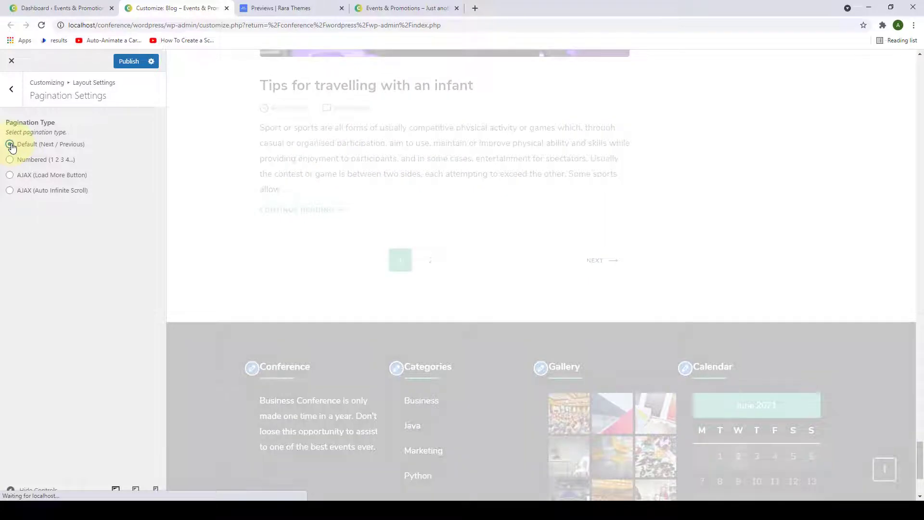
pyautogui.scroll(-15, 392, 241)
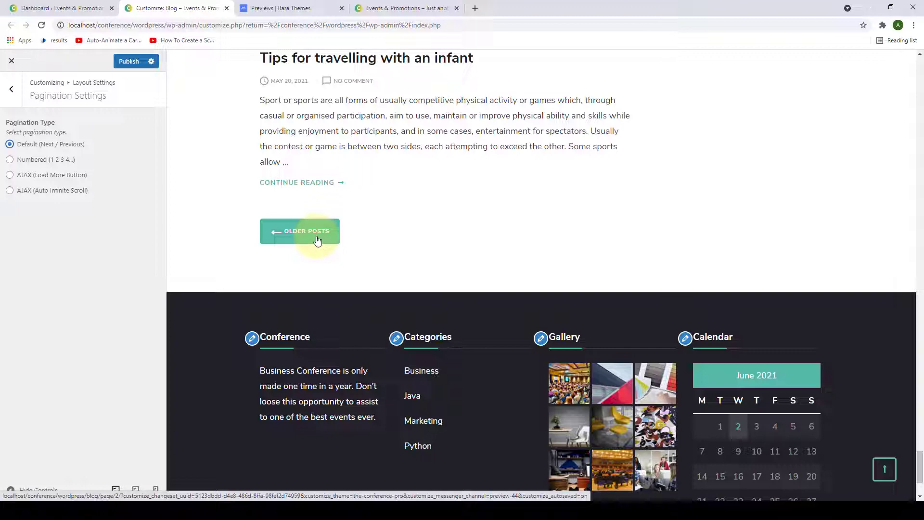
pyautogui.scroll(-1, 231, 226)
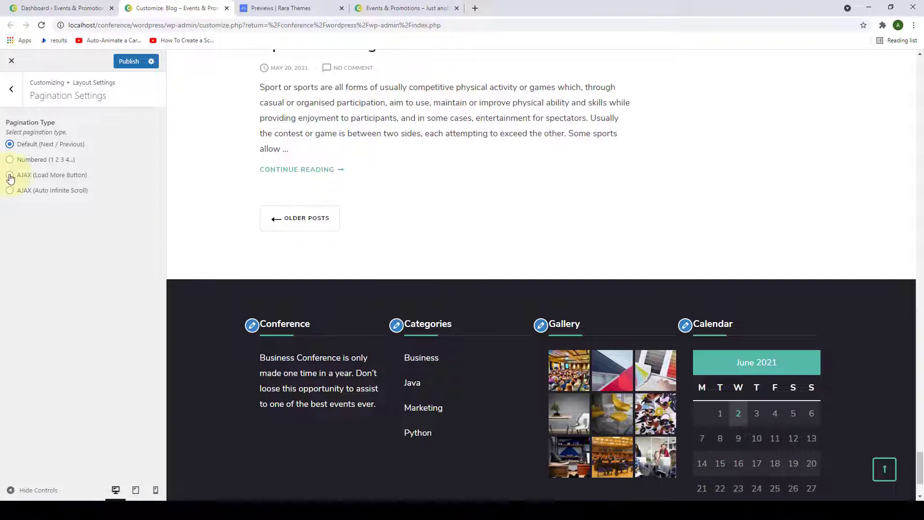
# Try the Load More Posts button, then return to Numbered (1 2 3 4..) pagination.
pyautogui.click(10, 176)
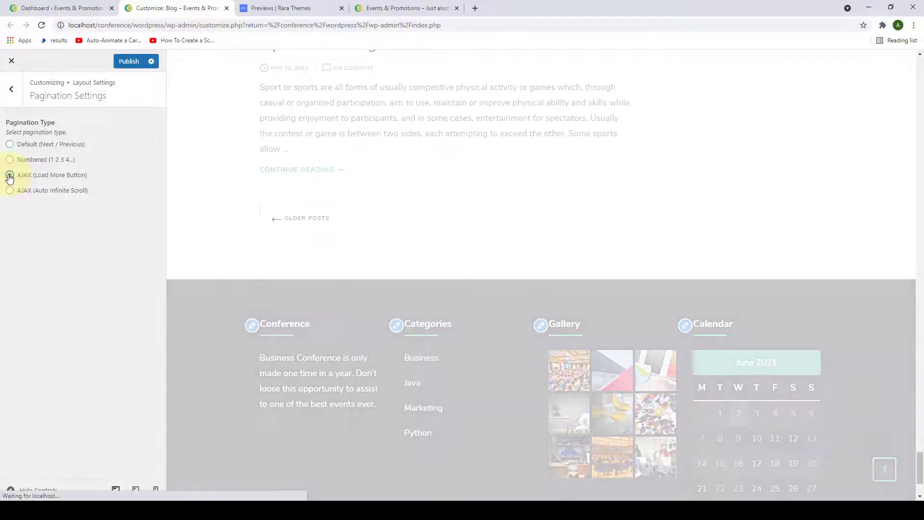
pyautogui.scroll(-1, 224, 257)
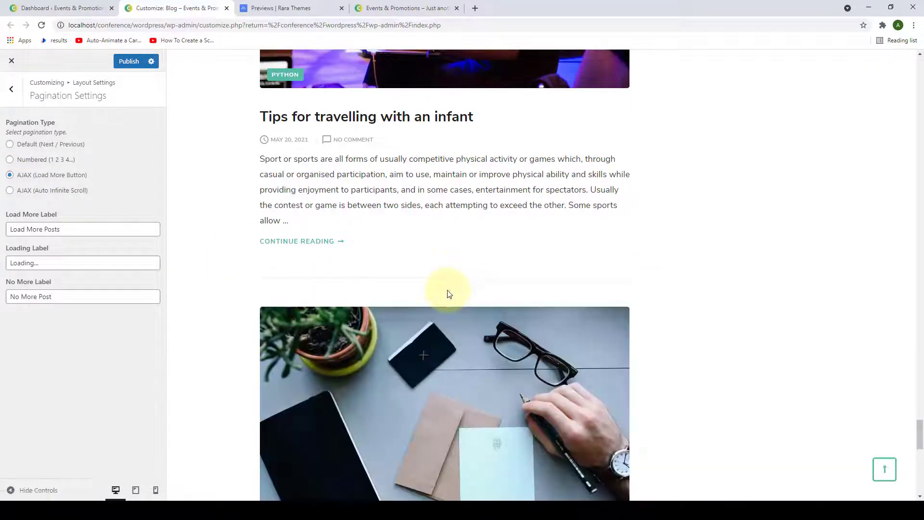
pyautogui.scroll(-10, 448, 294)
pyautogui.scroll(2, 450, 294)
pyautogui.scroll(2, 449, 293)
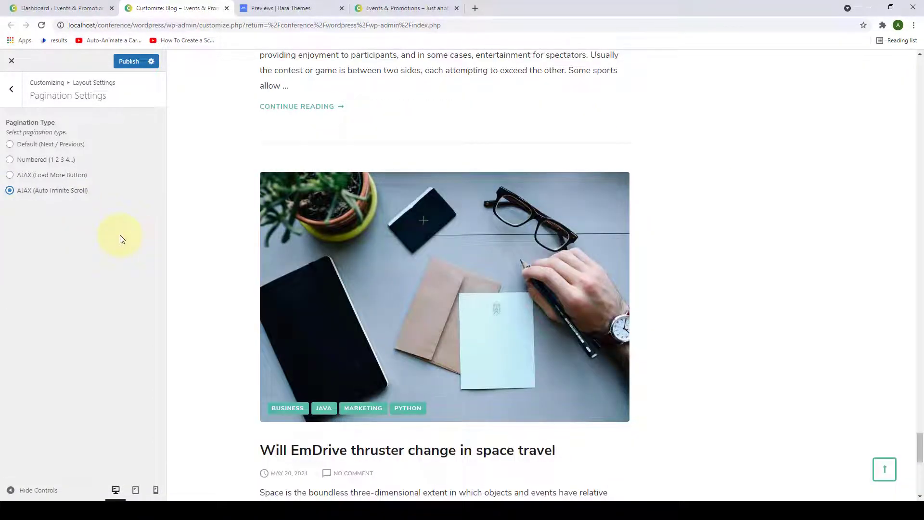
pyautogui.scroll(-7, 473, 219)
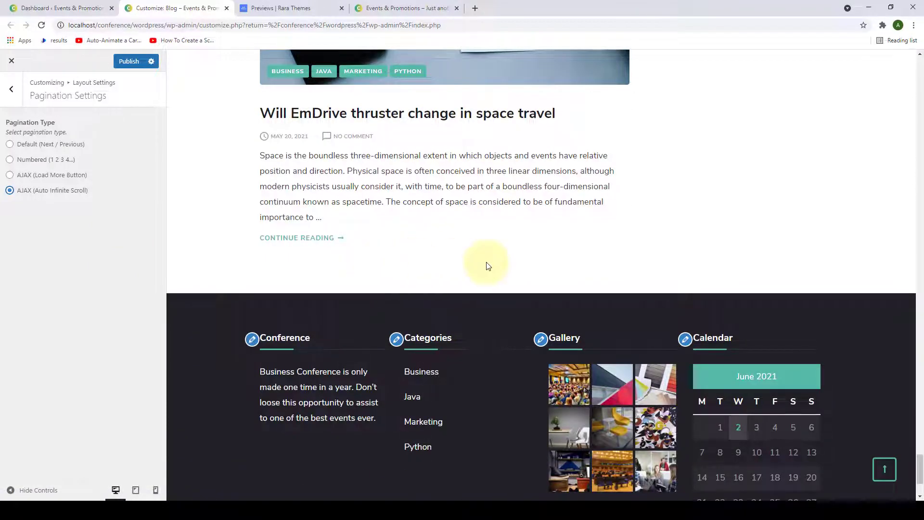
pyautogui.click(12, 161)
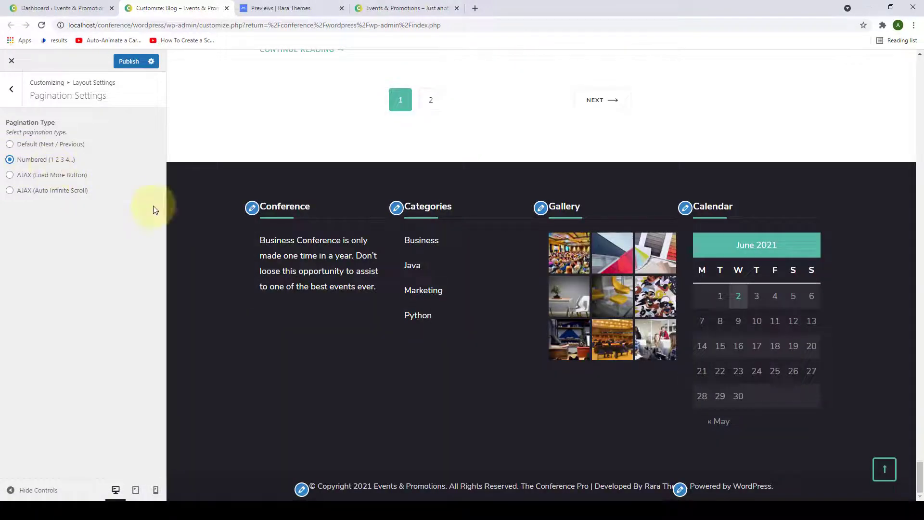
pyautogui.scroll(3, 452, 173)
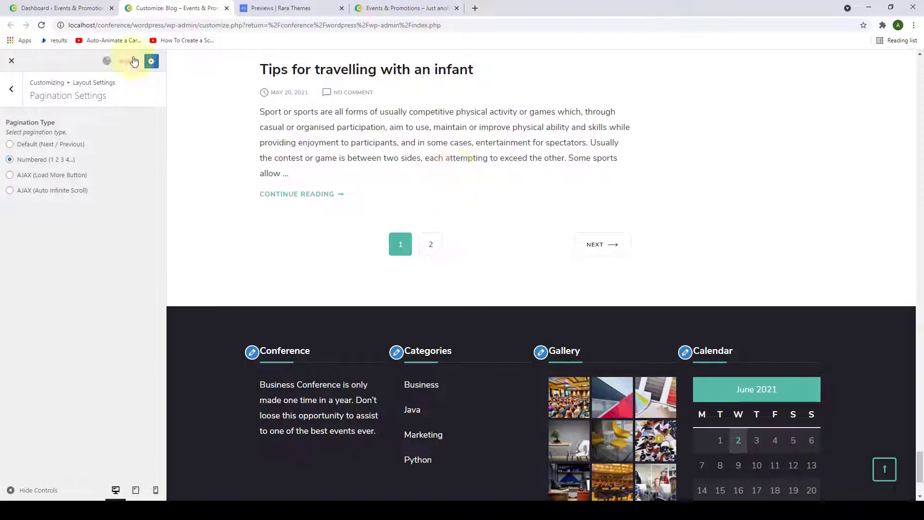
# Open the Typography Body Settings from the main Customizer panel.
pyautogui.click(3, 92)
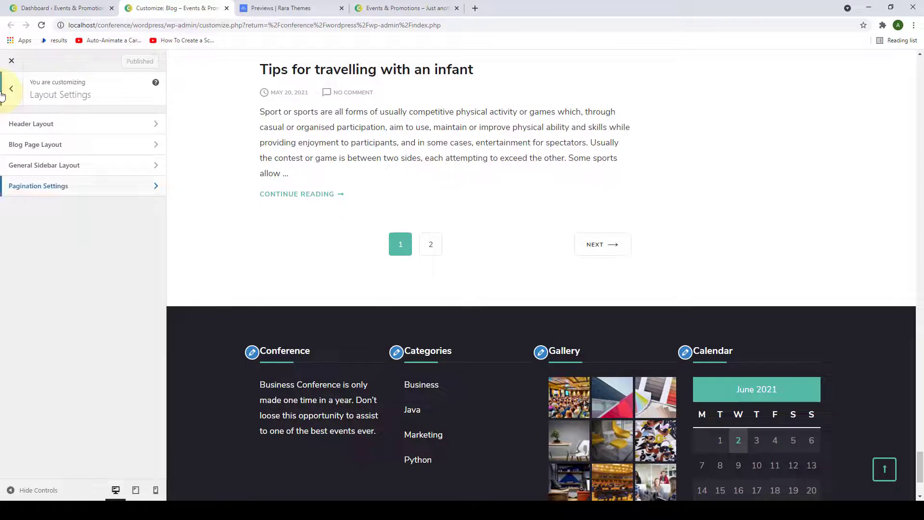
pyautogui.click(11, 102)
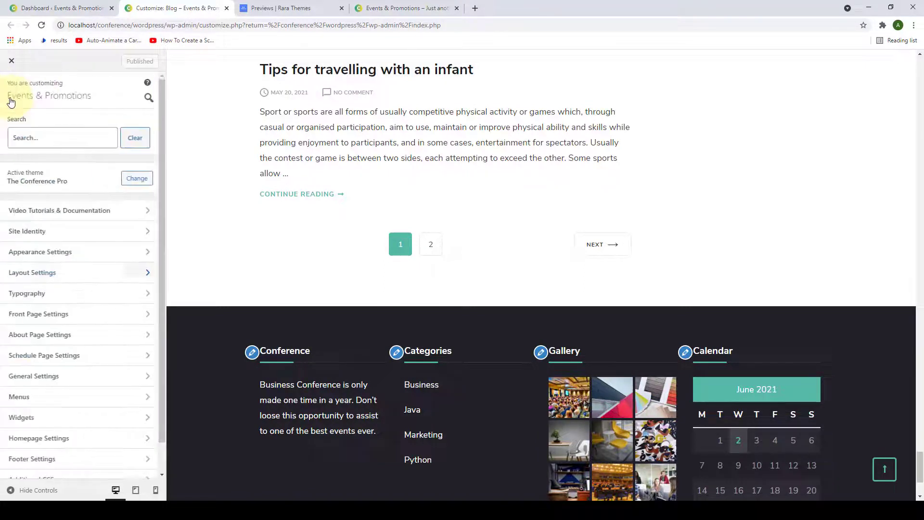
pyautogui.click(80, 298)
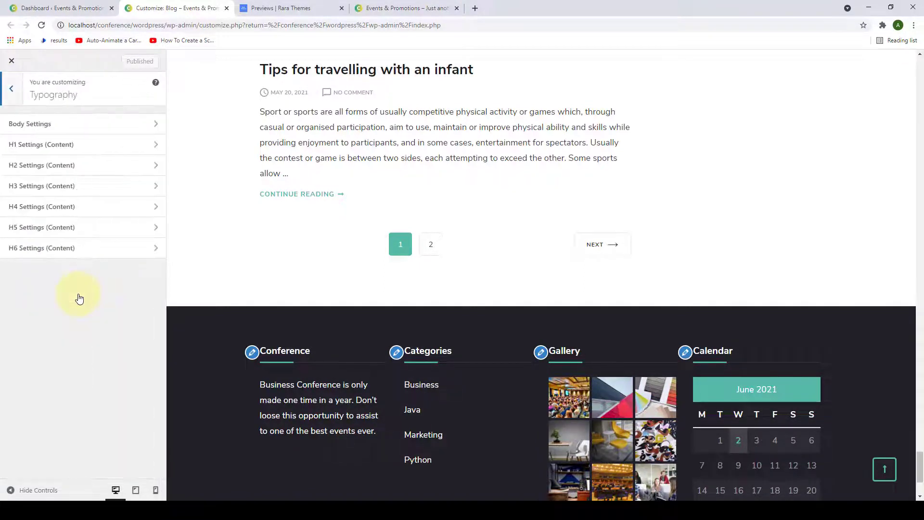
pyautogui.click(884, 469)
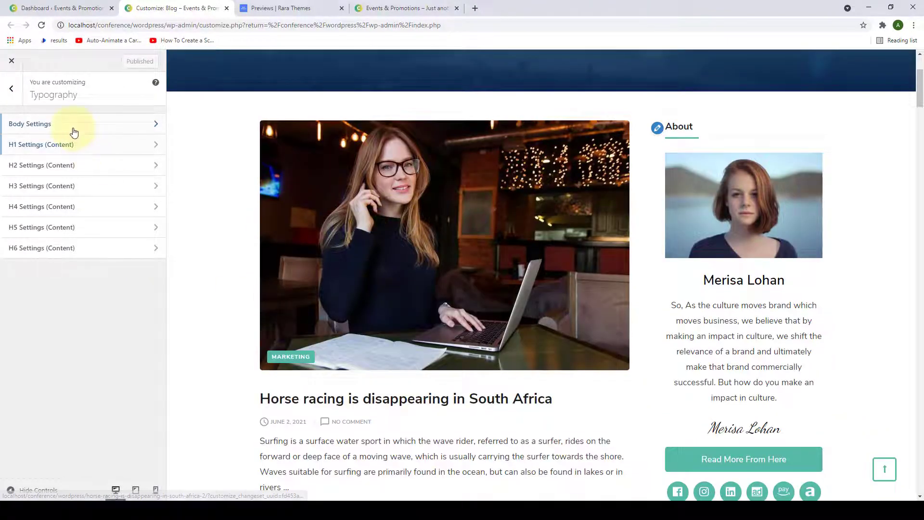
pyautogui.click(74, 133)
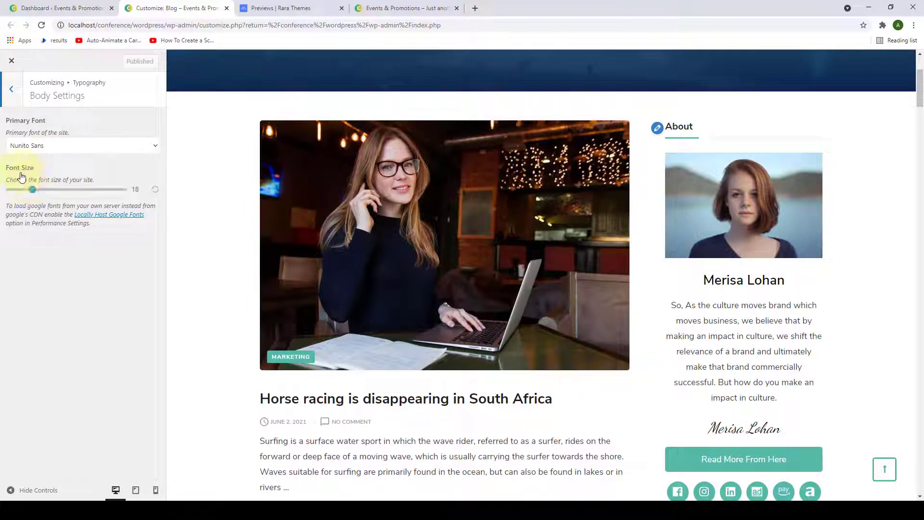
# Set the body Primary Font to the handwritten Over the Rainbow.
pyautogui.scroll(-5, 351, 195)
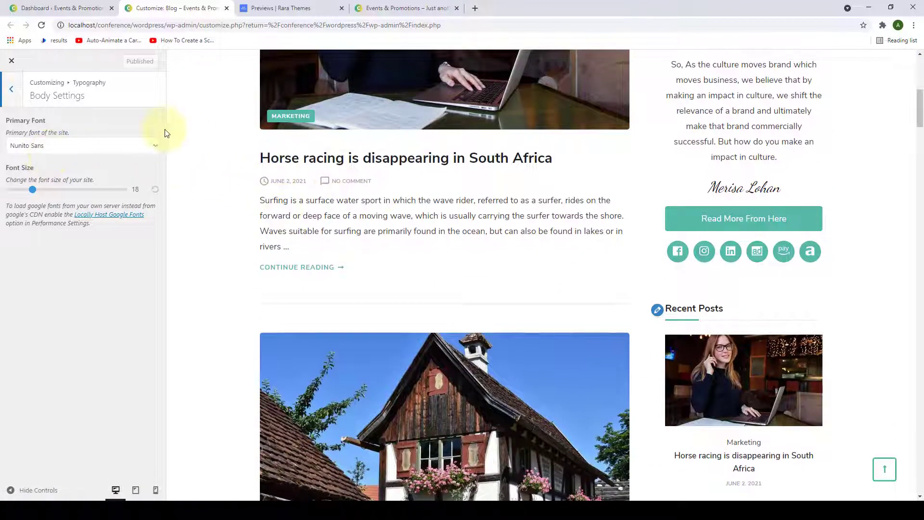
pyautogui.click(154, 150)
pyautogui.scroll(-10, 103, 210)
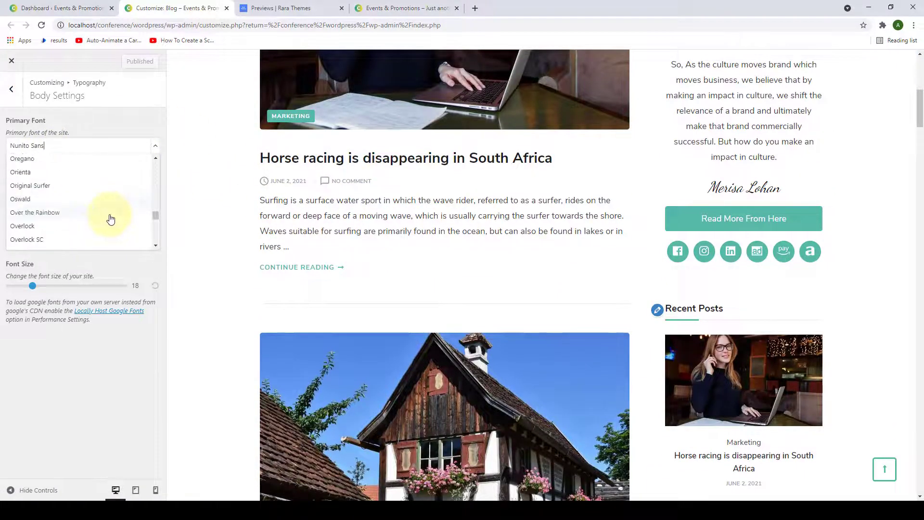
pyautogui.click(102, 207)
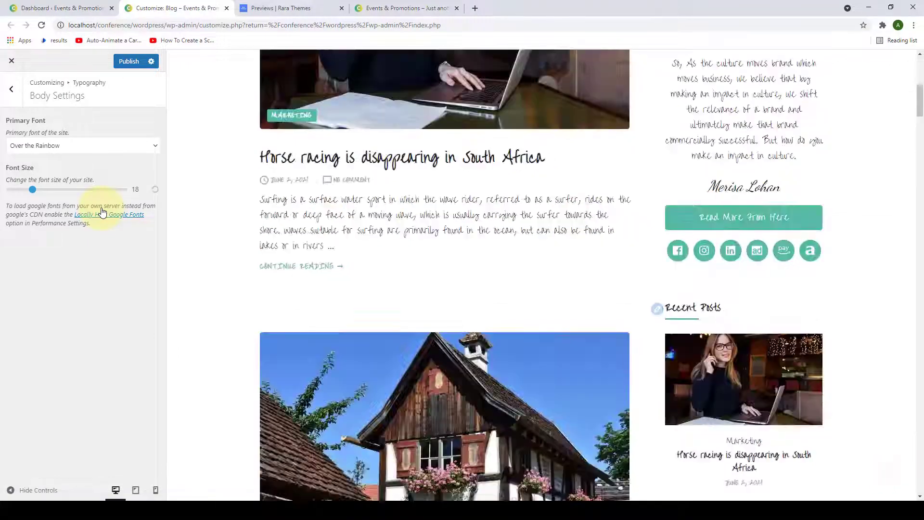
pyautogui.scroll(8, 394, 207)
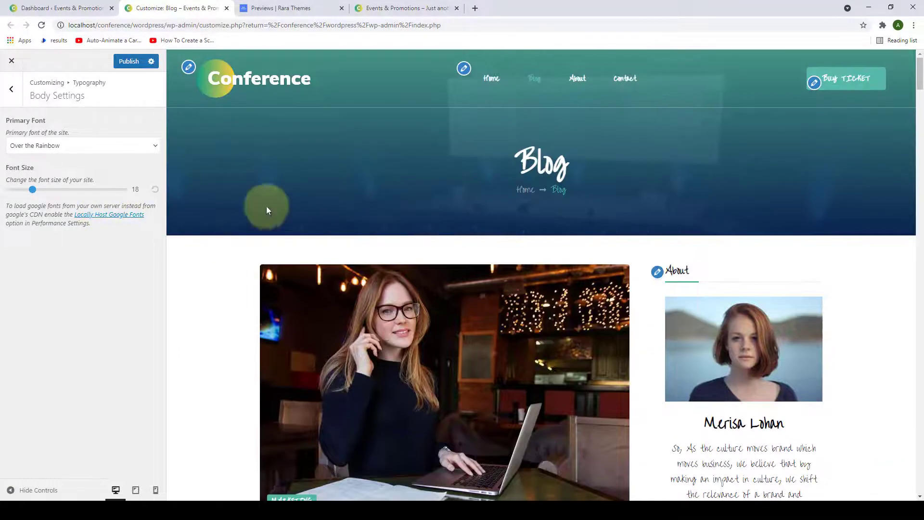
pyautogui.scroll(-12, 686, 134)
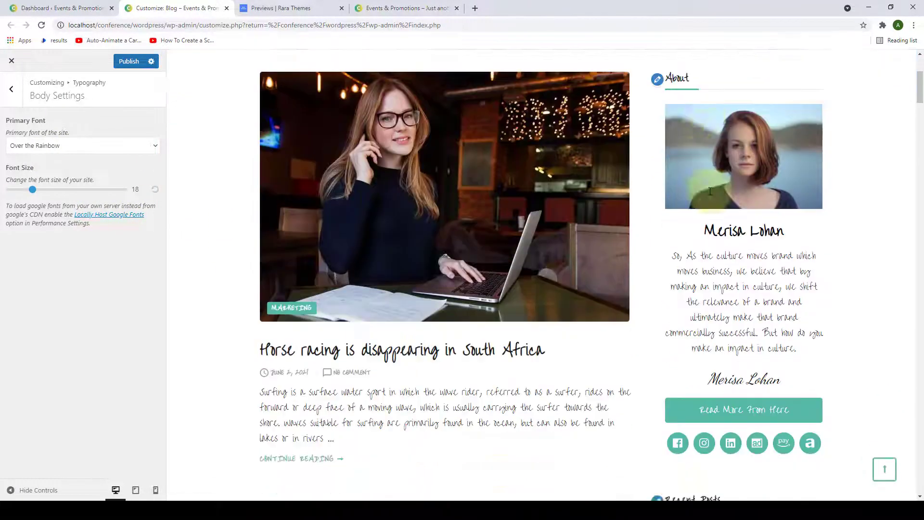
pyautogui.scroll(-12, 729, 272)
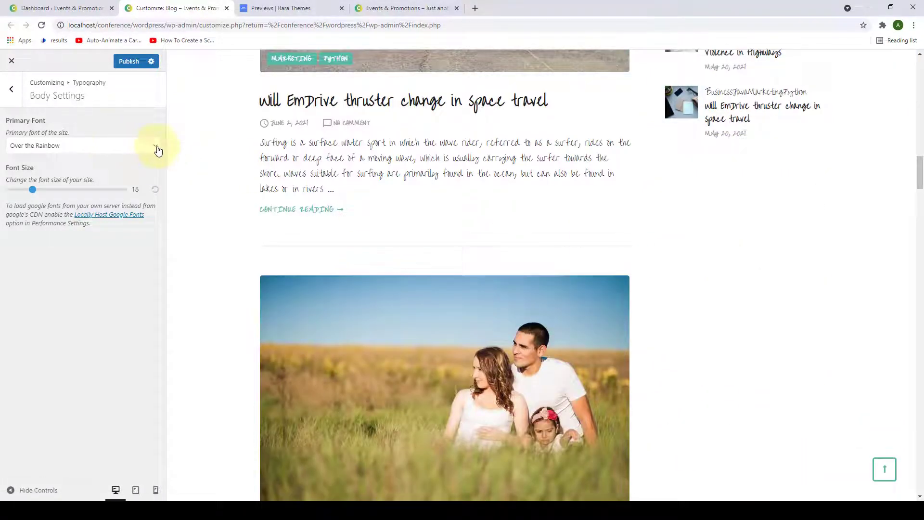
pyautogui.click(157, 147)
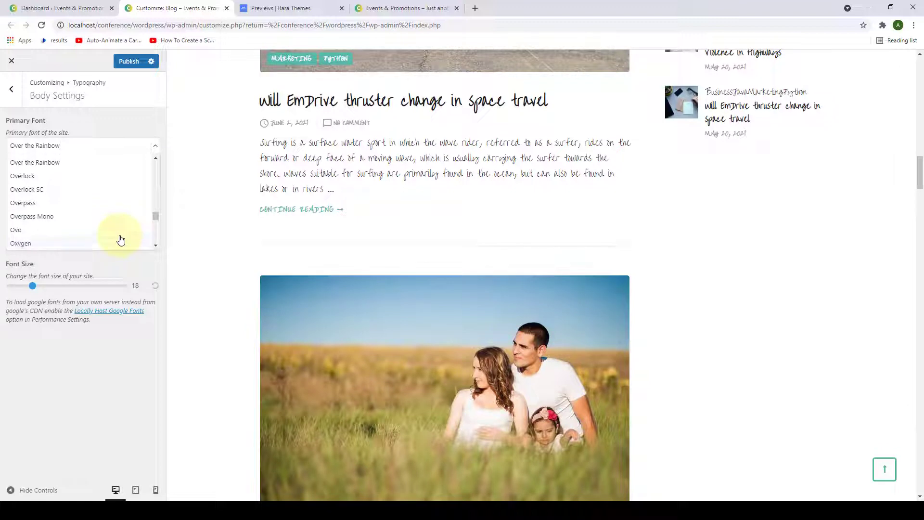
pyautogui.scroll(1, 120, 231)
pyautogui.click(119, 333)
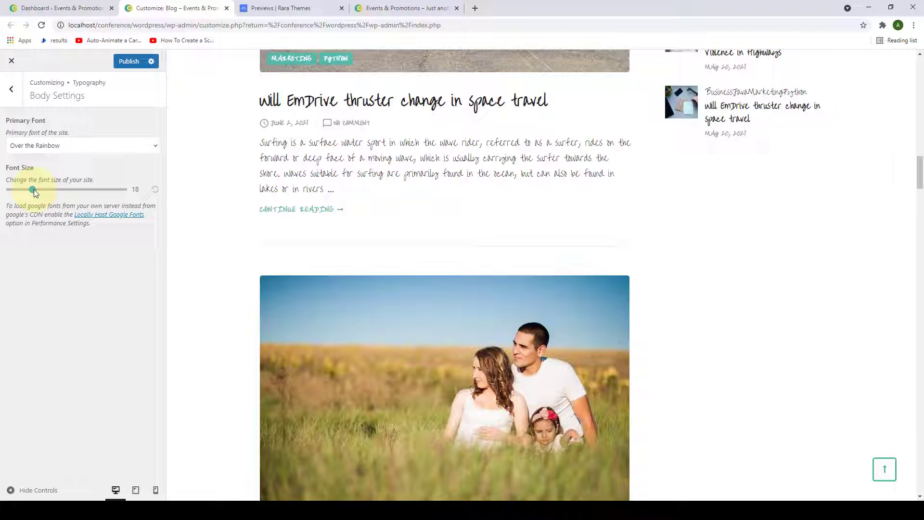
# Enlarge body text to 33, reduce it to 23, and open Locally Host Google Fonts.
pyautogui.moveTo(33, 190); pyautogui.dragTo(75, 191)
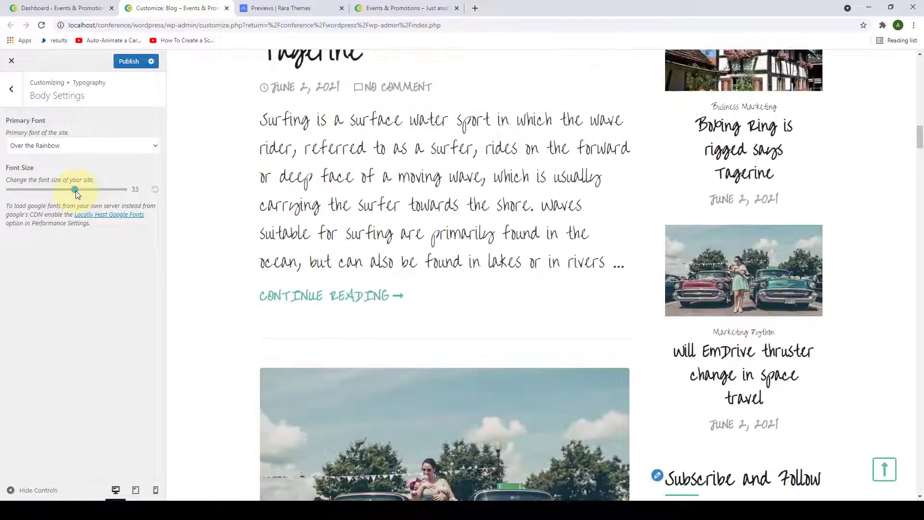
pyautogui.scroll(15, 481, 188)
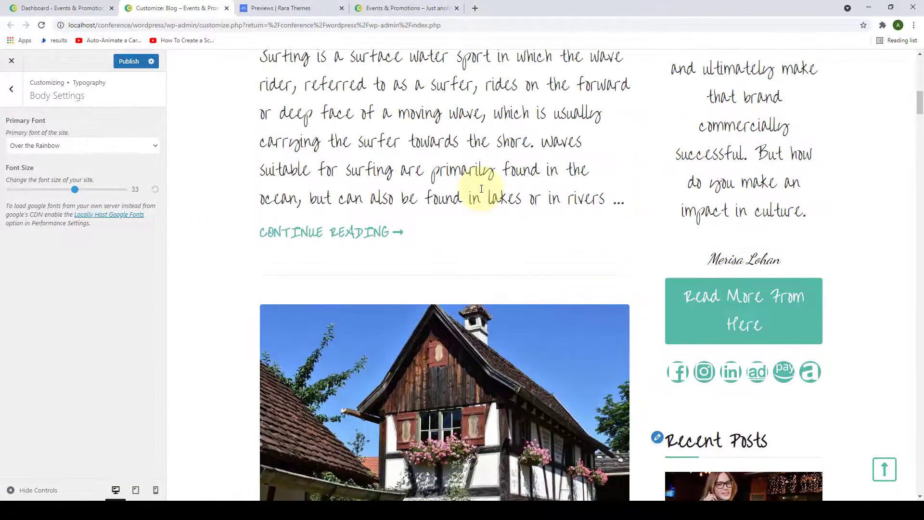
pyautogui.scroll(7, 481, 188)
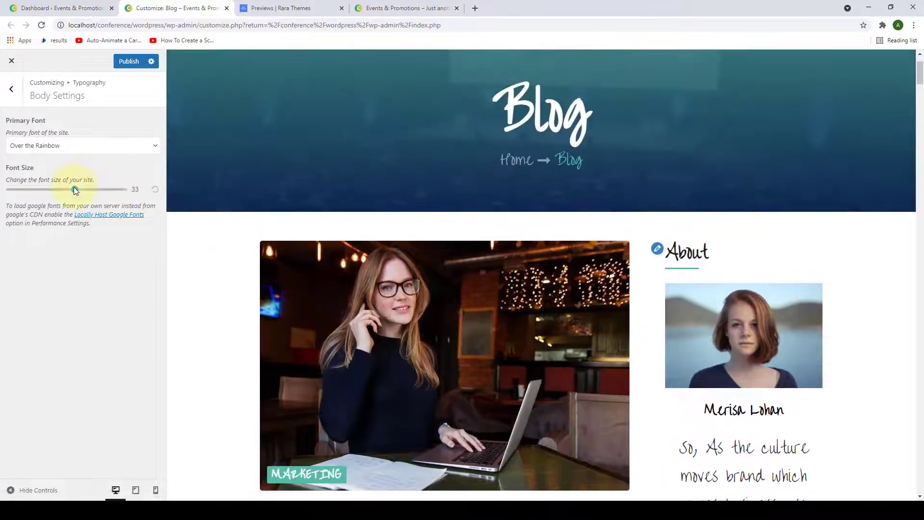
pyautogui.moveTo(76, 190); pyautogui.dragTo(48, 191)
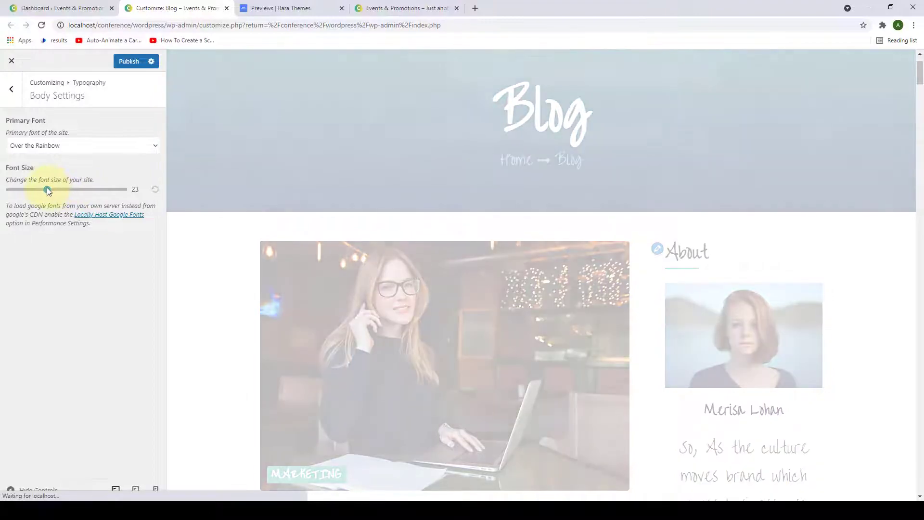
pyautogui.scroll(-14, 664, 243)
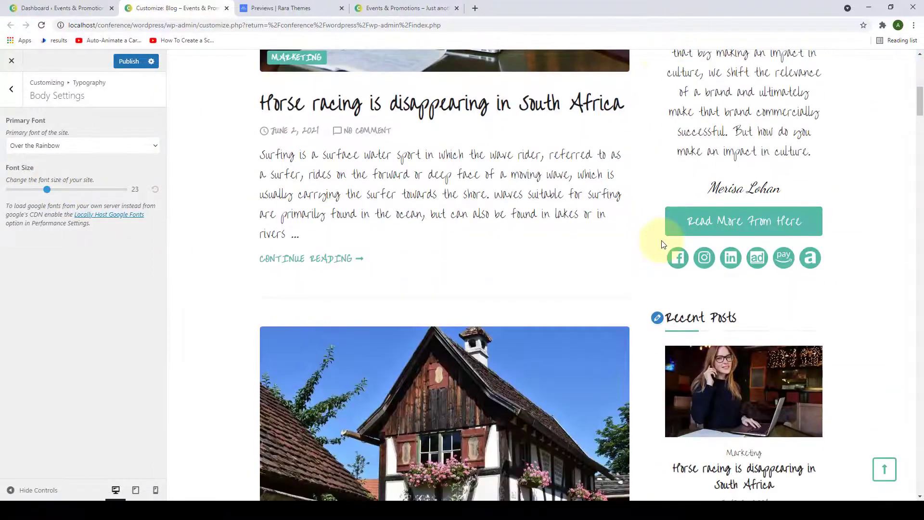
pyautogui.scroll(-9, 662, 246)
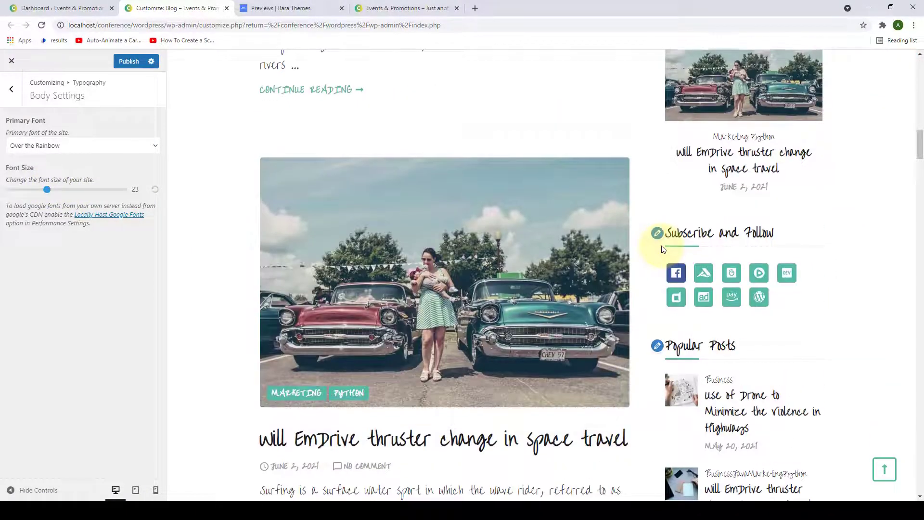
pyautogui.scroll(4, 661, 248)
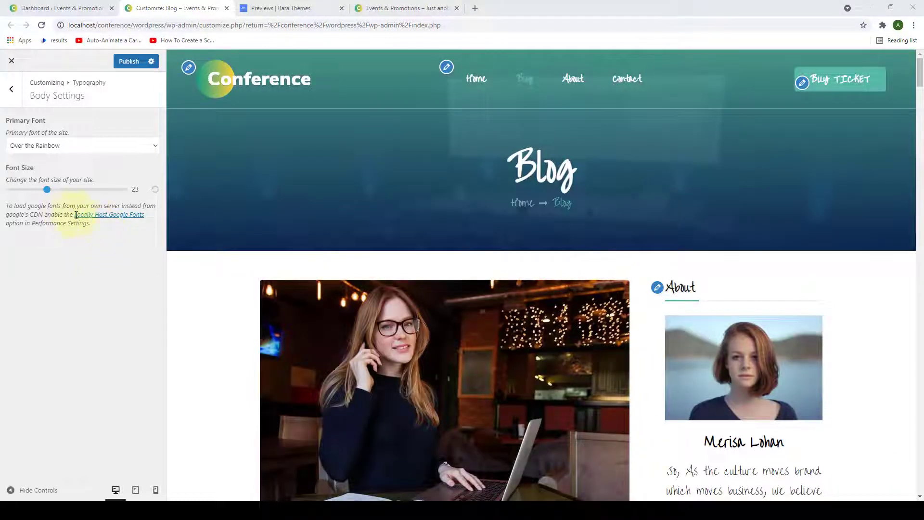
pyautogui.click(133, 220)
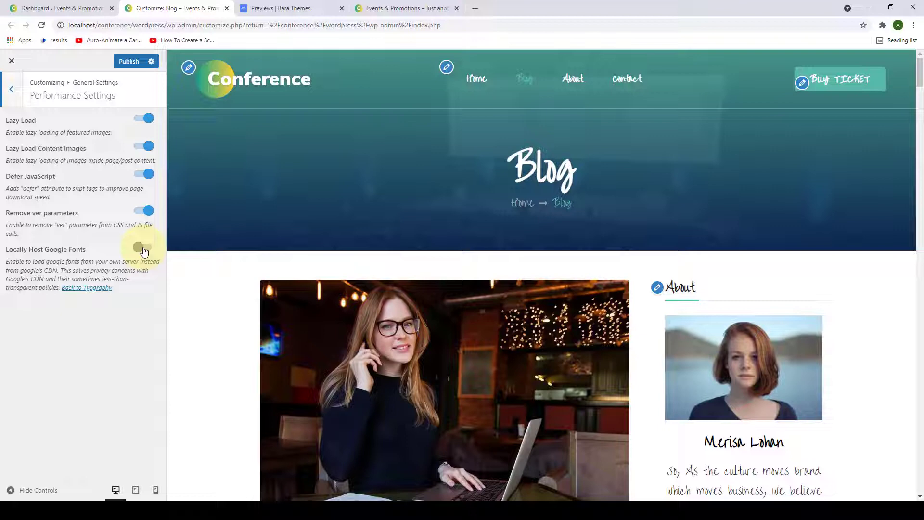
# Switch on Locally Host Google Fonts, publish, and go back to General Settings.
pyautogui.click(144, 248)
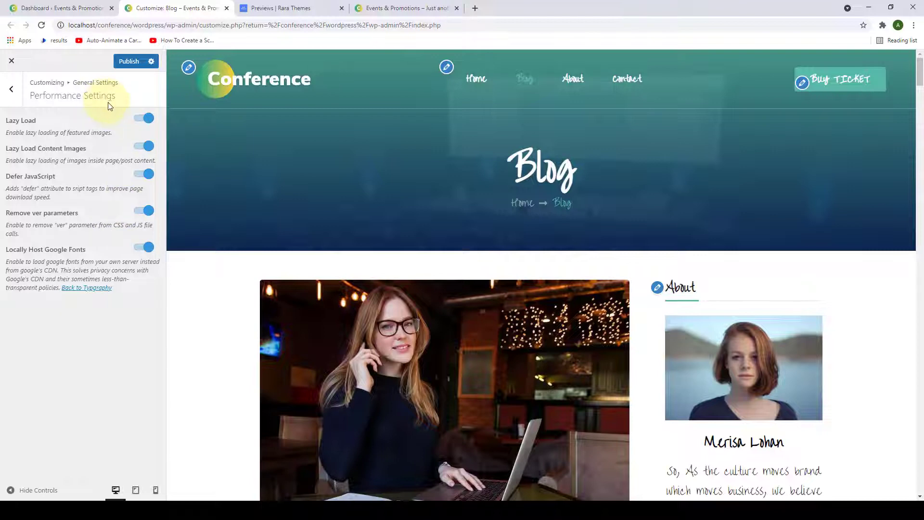
pyautogui.click(129, 61)
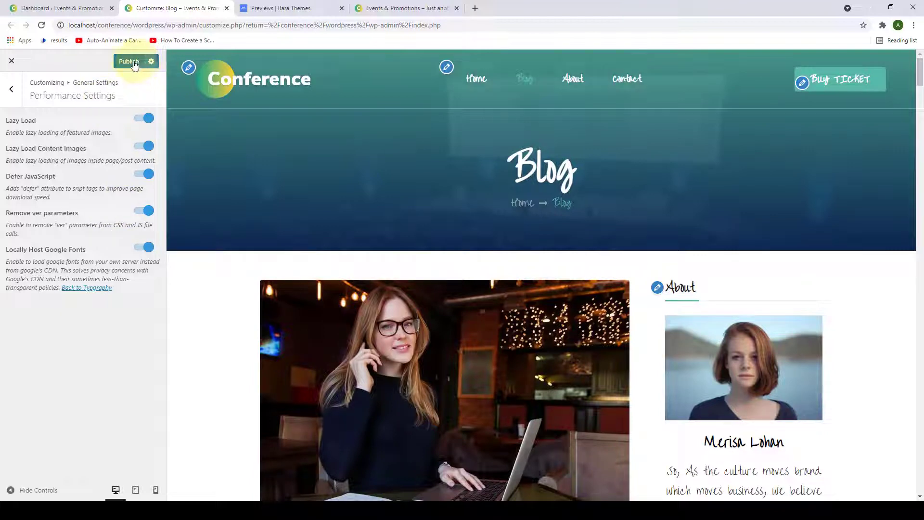
pyautogui.click(11, 89)
# Inspect the H1 typography settings (Nunito Sans, size 49), then return to the main section list.
pyautogui.click(14, 92)
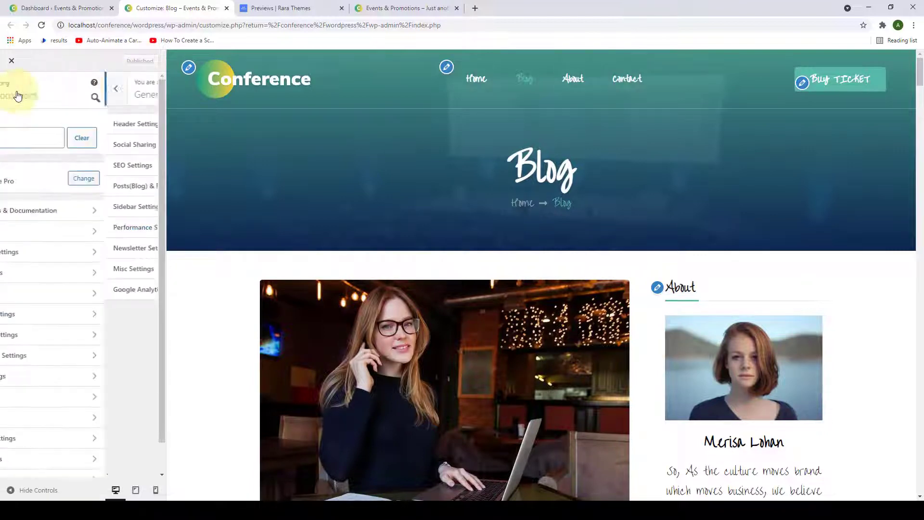
pyautogui.click(81, 302)
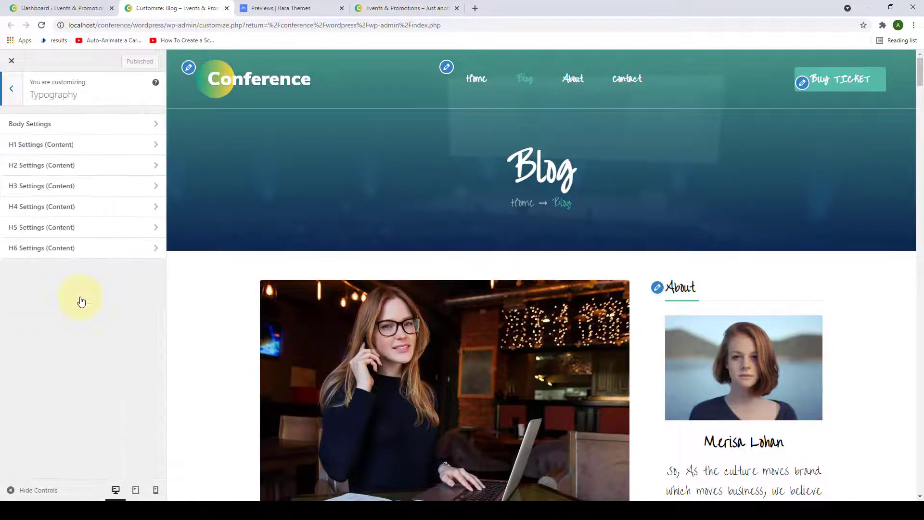
pyautogui.click(115, 151)
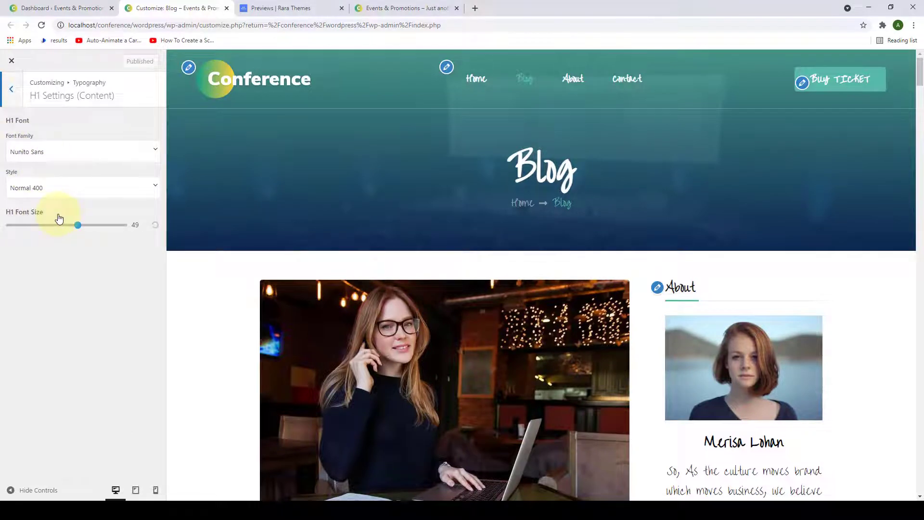
pyautogui.click(5, 97)
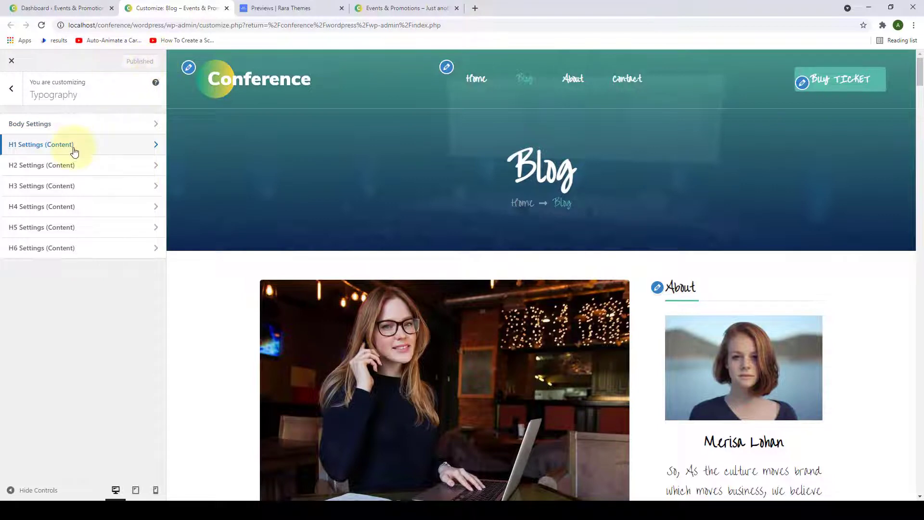
pyautogui.click(12, 90)
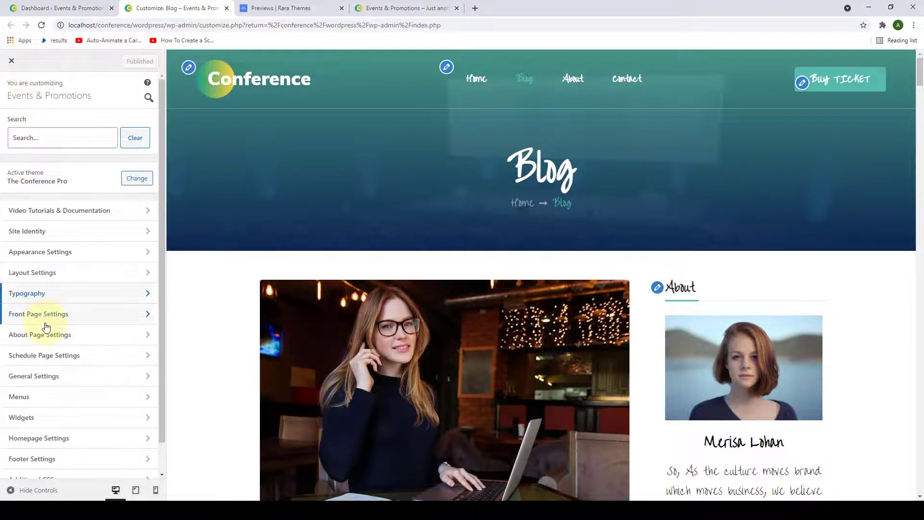
# Open Front Page Settings and then its Banner Section.
pyautogui.click(77, 320)
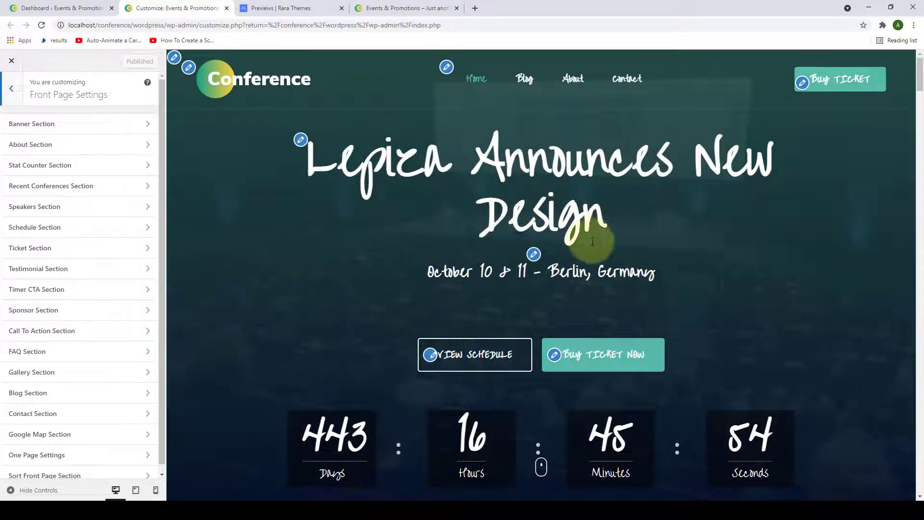
pyautogui.scroll(-3, 596, 250)
pyautogui.scroll(3, 597, 267)
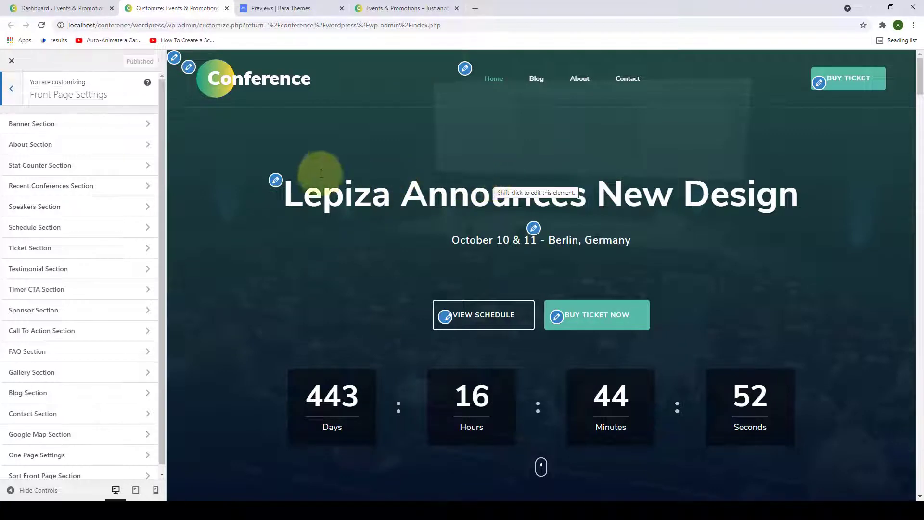
pyautogui.click(61, 130)
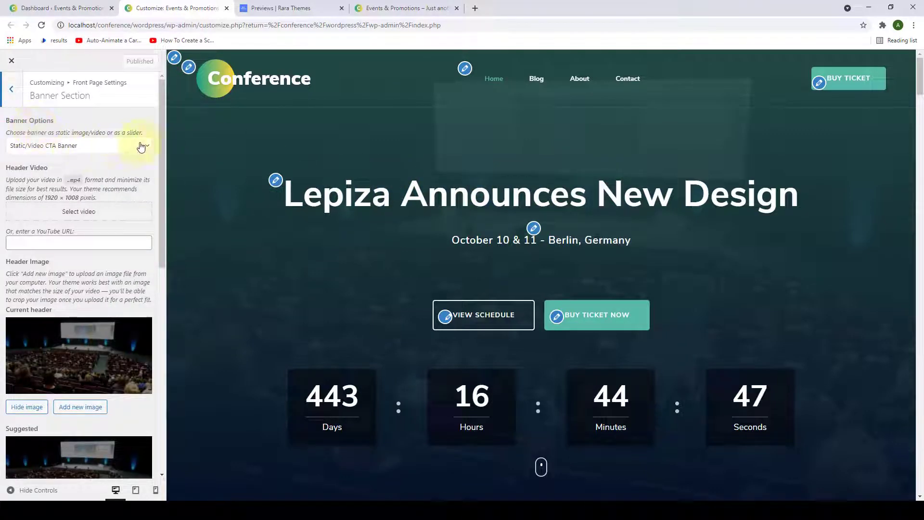
# Change the banner type to Static/Video Newsletter Banner, revealing the newsletter shortcode field.
pyautogui.click(146, 146)
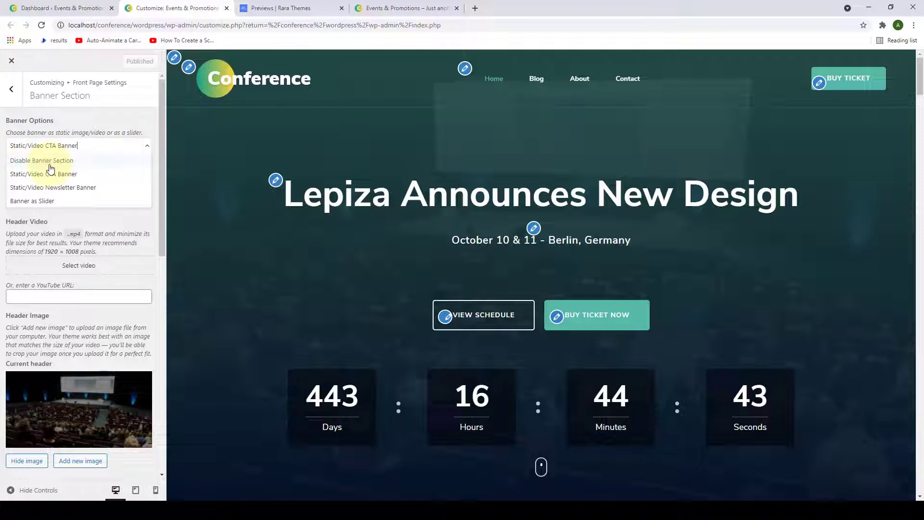
pyautogui.click(45, 190)
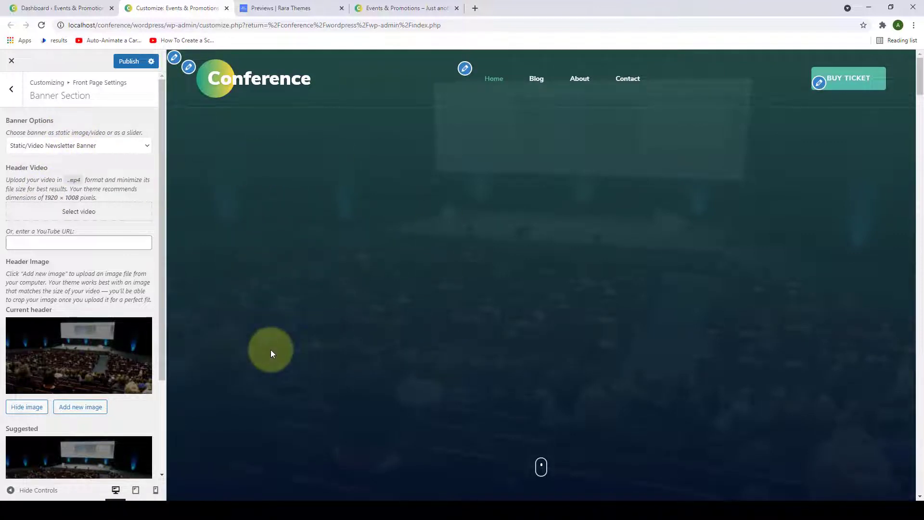
pyautogui.scroll(-1, 48, 311)
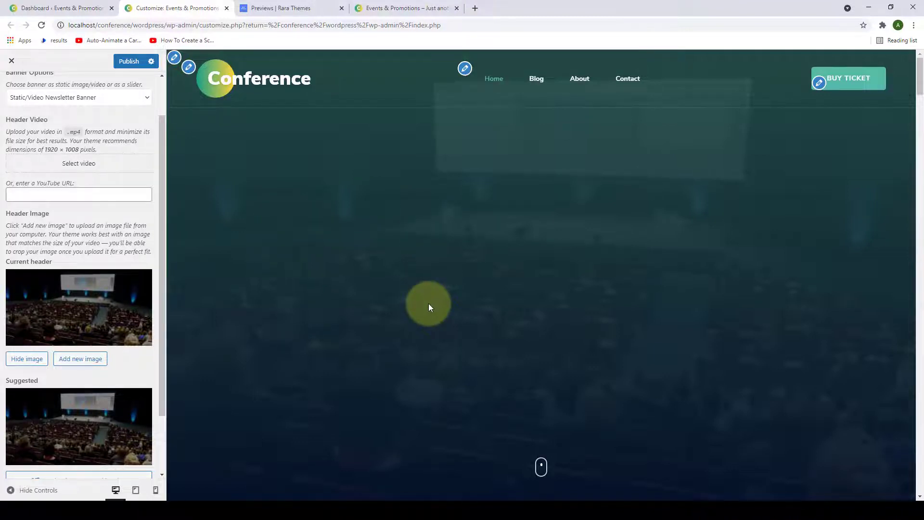
pyautogui.moveTo(160, 216); pyautogui.dragTo(161, 308)
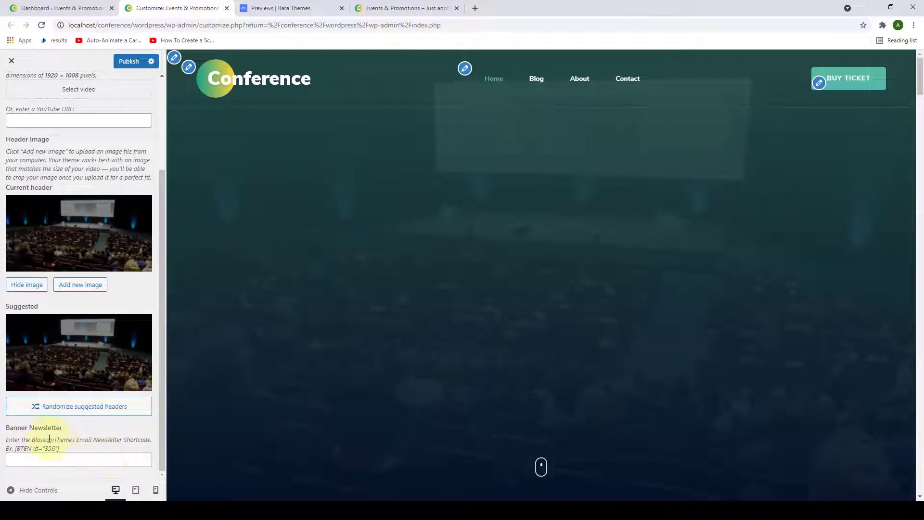
# Copy the [BTEN id="164"] shortcode from BlossomThemes Email Newsletter's All Newsletters list.
pyautogui.click(83, 4)
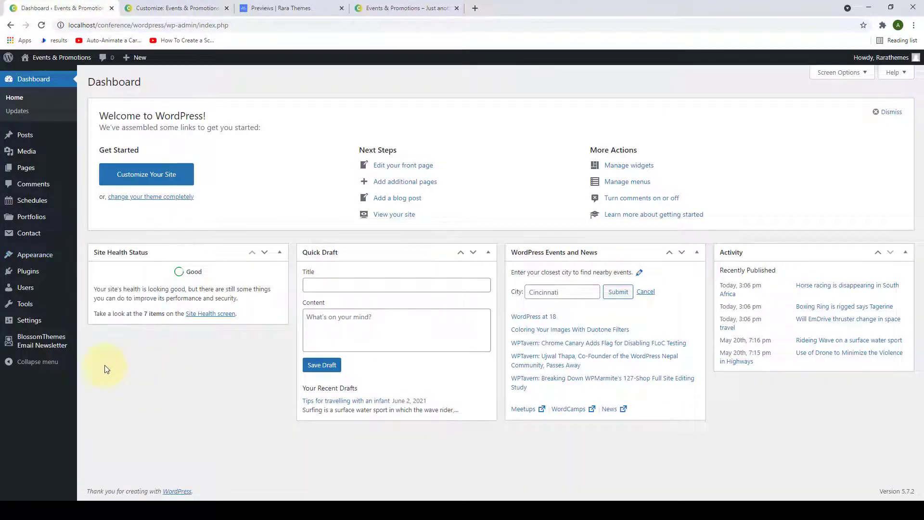
pyautogui.moveTo(34, 345)
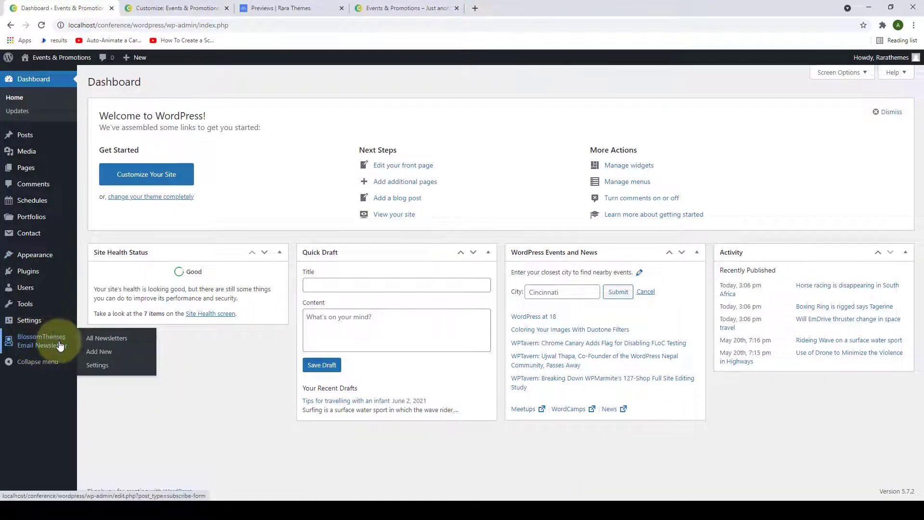
pyautogui.click(108, 339)
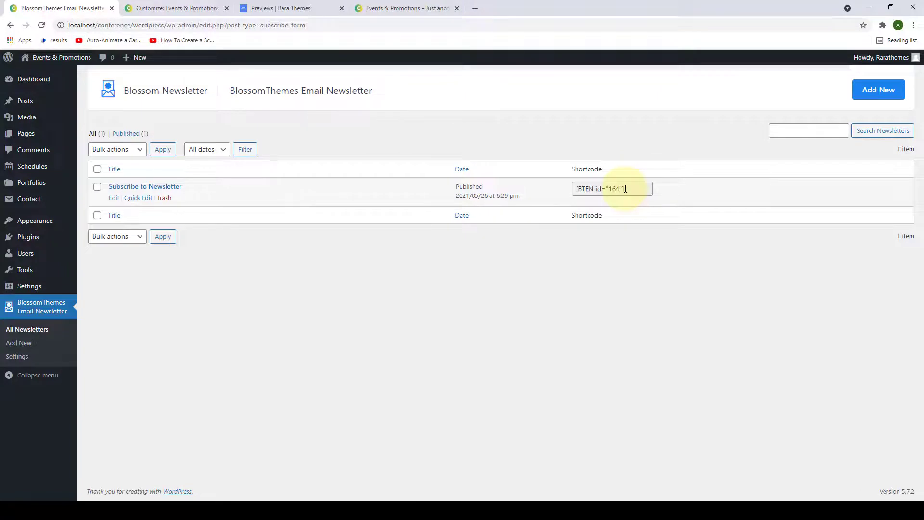
pyautogui.moveTo(625, 189); pyautogui.dragTo(577, 189)
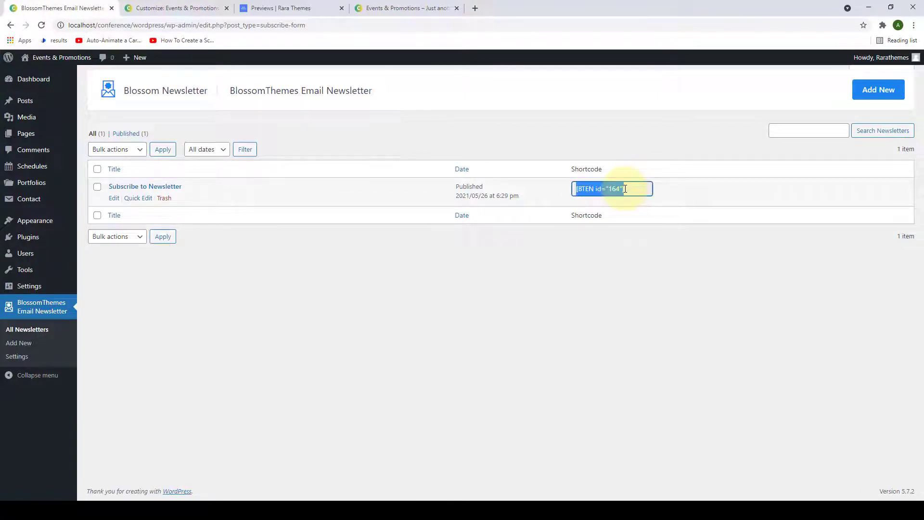
pyautogui.rightClick(601, 190)
pyautogui.click(638, 196)
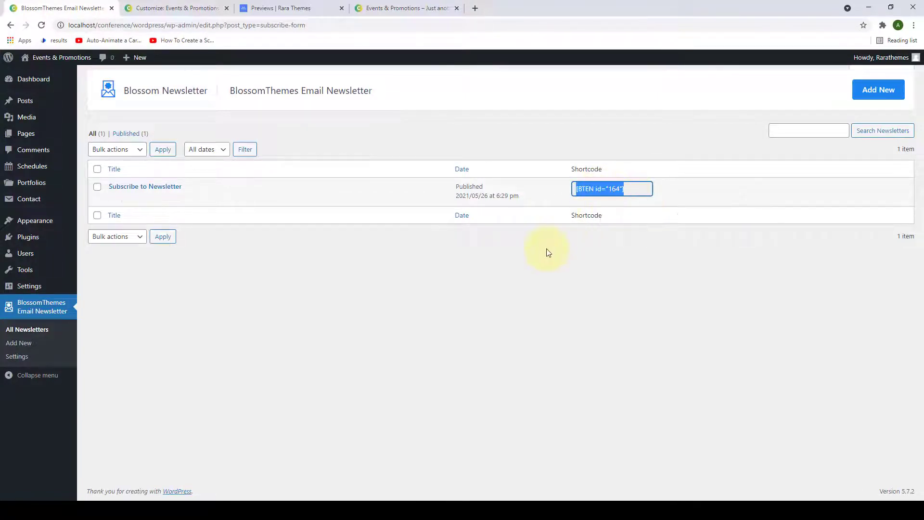
# Paste the shortcode into the Customizer's Banner Newsletter field.
pyautogui.click(177, 8)
pyautogui.click(61, 460)
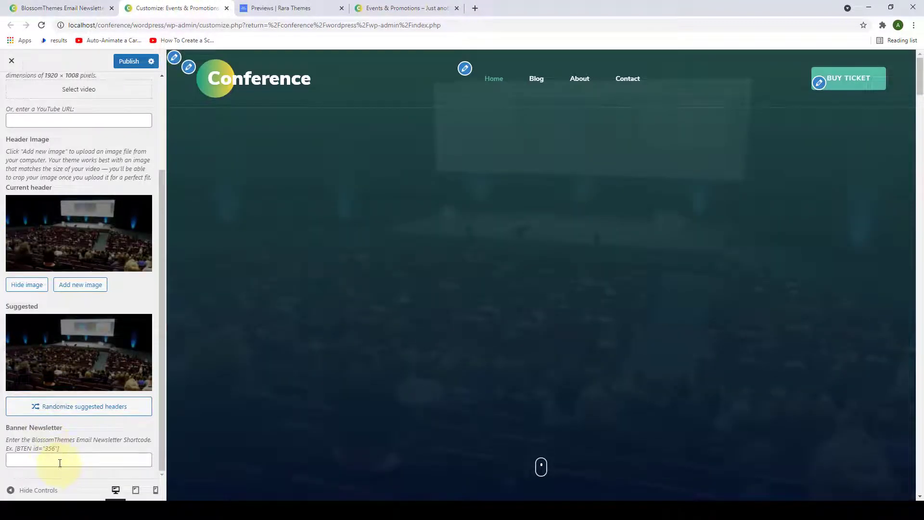
pyautogui.rightClick(62, 459)
pyautogui.click(80, 393)
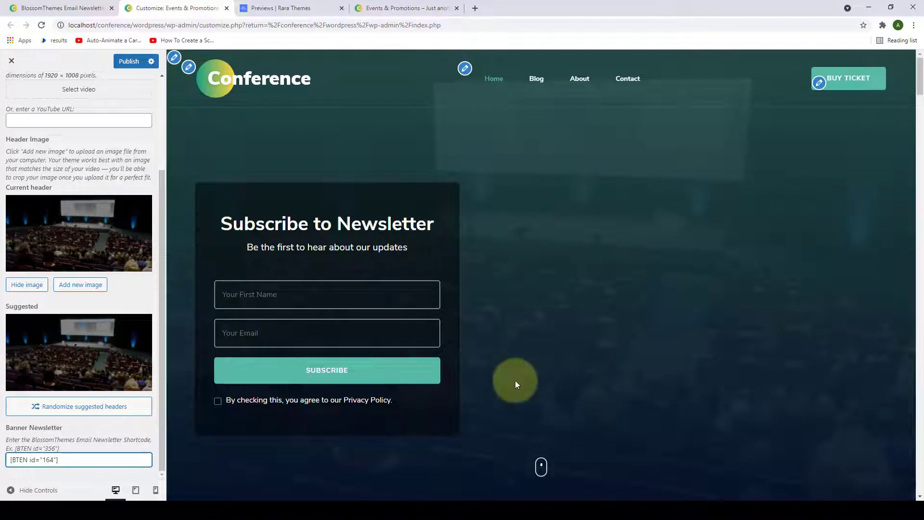
pyautogui.scroll(2, 120, 417)
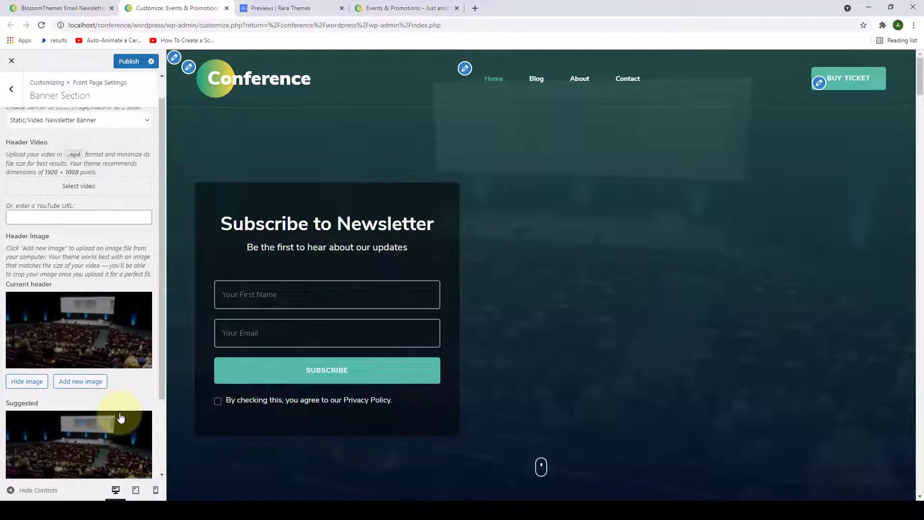
pyautogui.scroll(1, 121, 417)
# Make the banner a slider, trying Latest Posts and the Business category before choosing Pages.
pyautogui.click(145, 146)
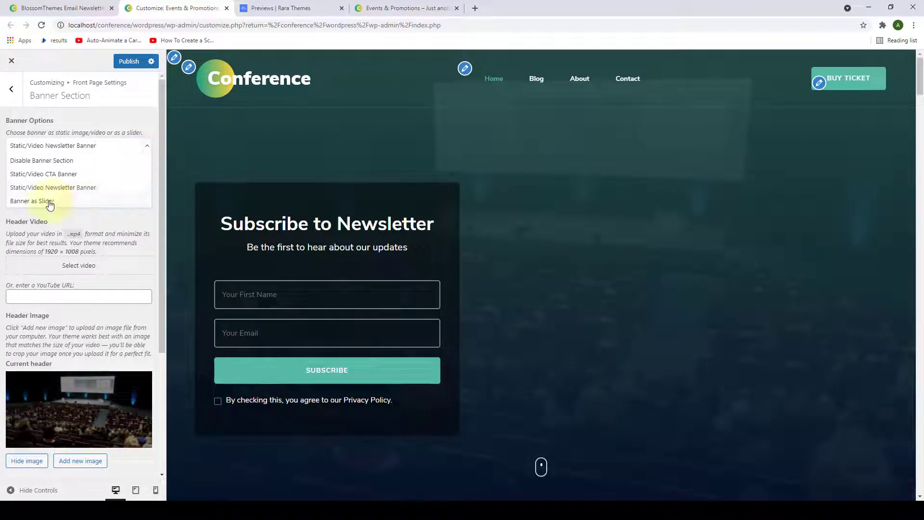
pyautogui.click(50, 201)
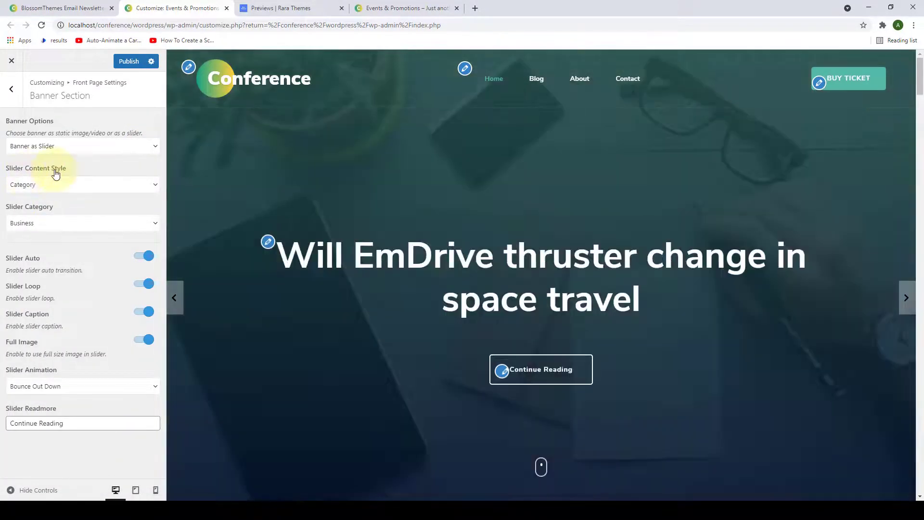
pyautogui.click(155, 184)
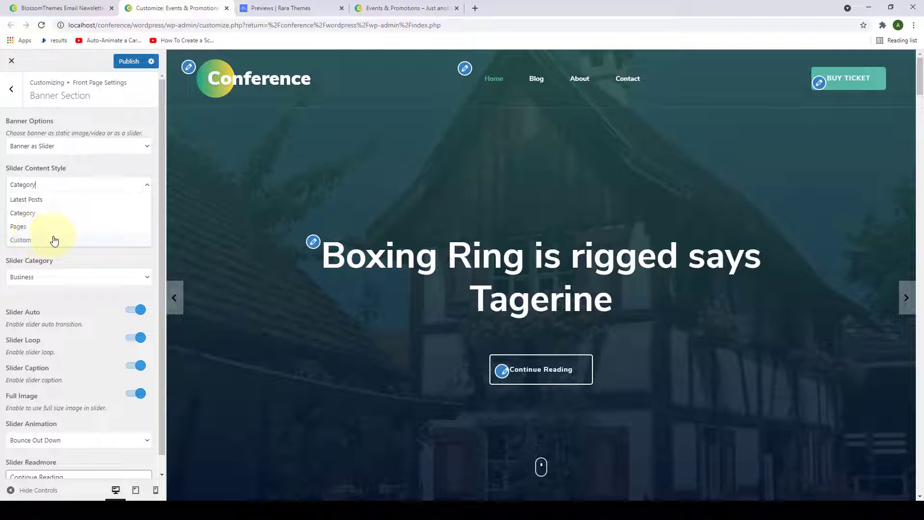
pyautogui.click(54, 200)
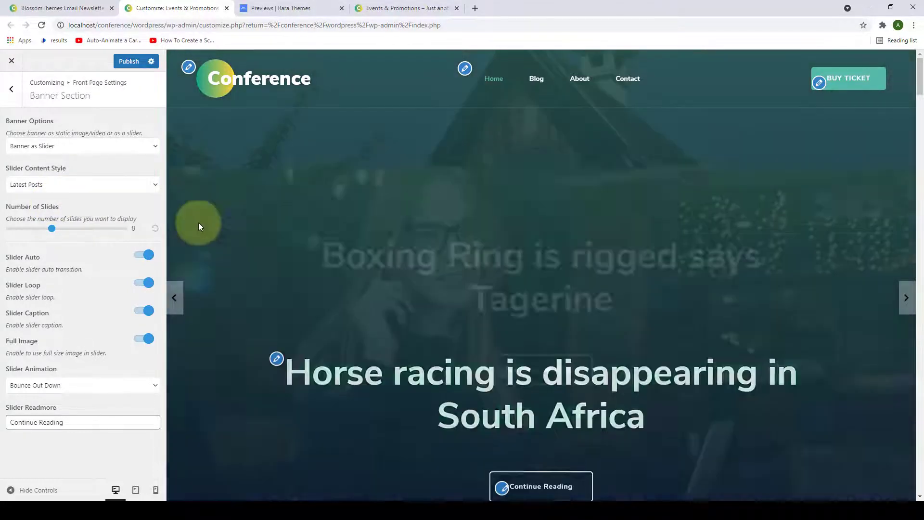
pyautogui.click(154, 187)
pyautogui.click(96, 218)
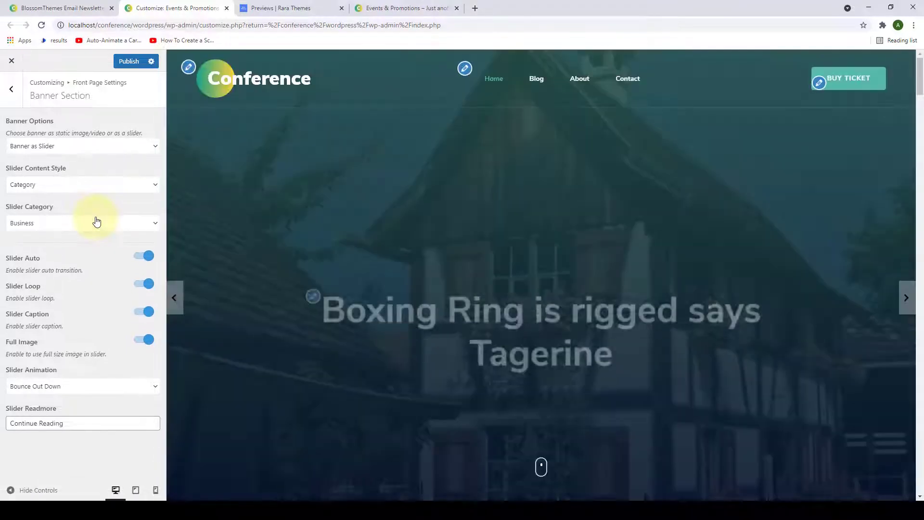
pyautogui.click(154, 224)
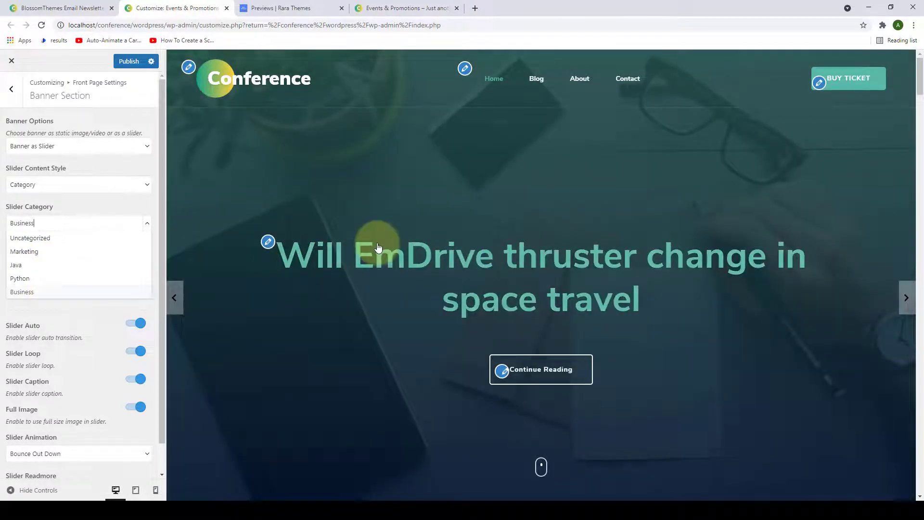
pyautogui.click(88, 290)
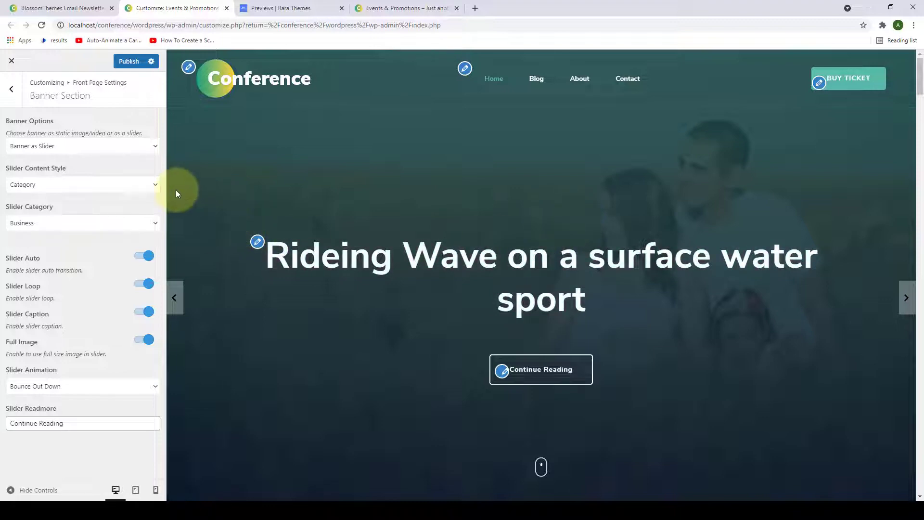
pyautogui.click(157, 185)
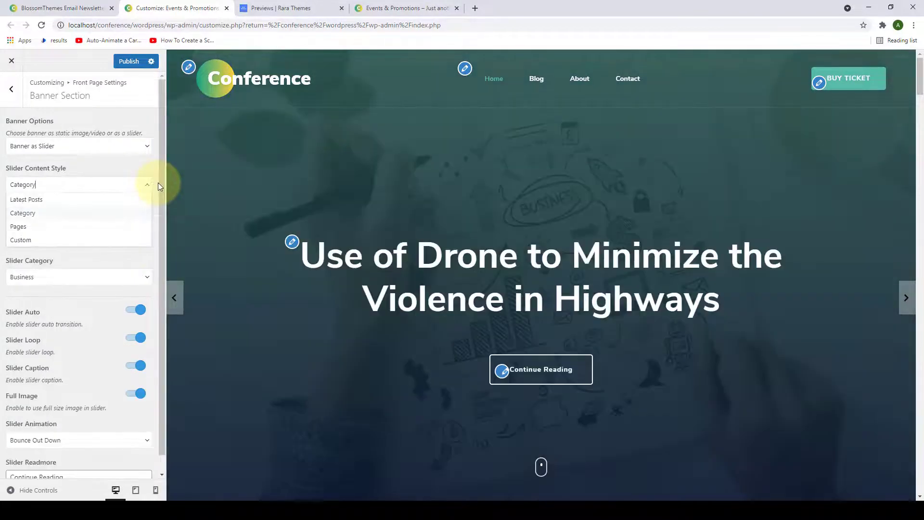
pyautogui.click(105, 228)
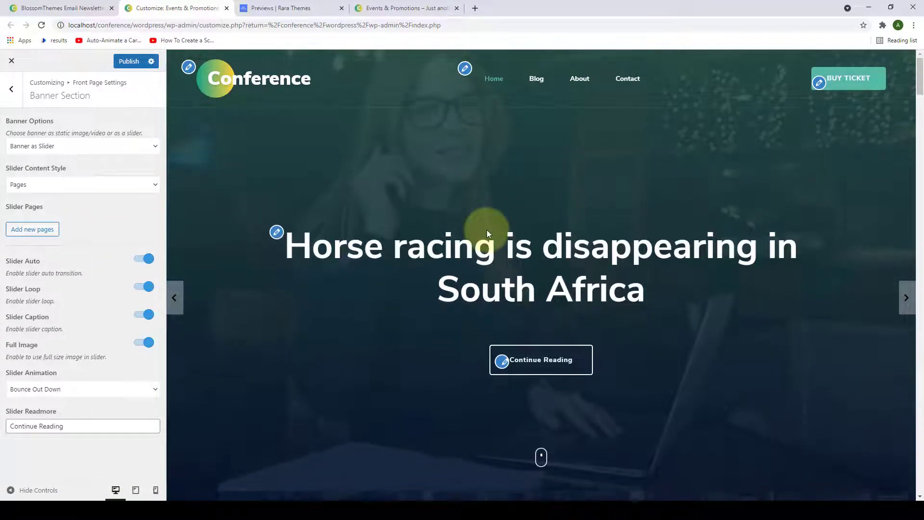
# Add a page slot to the slider showing the About The Event page.
pyautogui.click(44, 230)
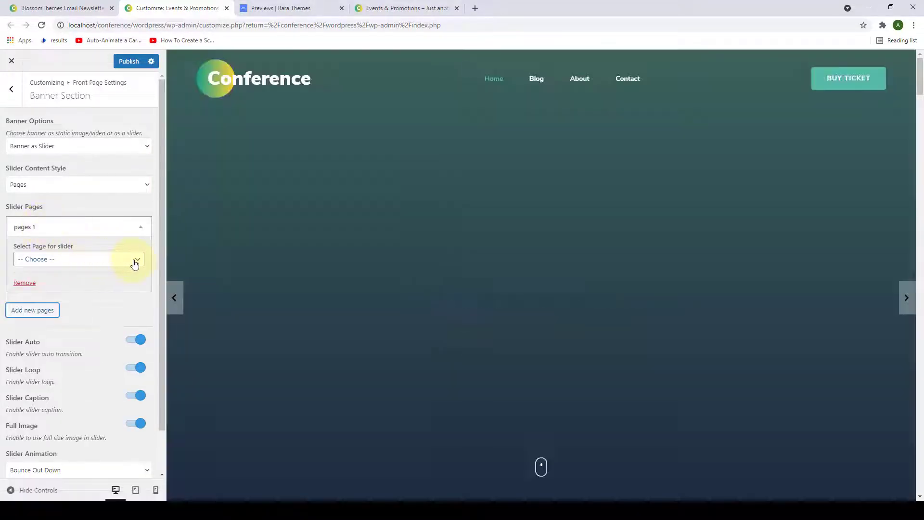
pyautogui.click(135, 262)
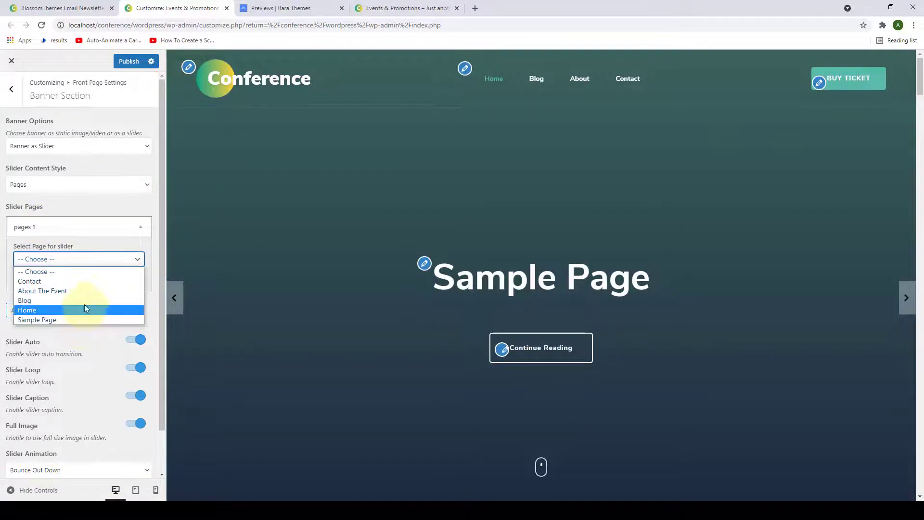
pyautogui.click(84, 291)
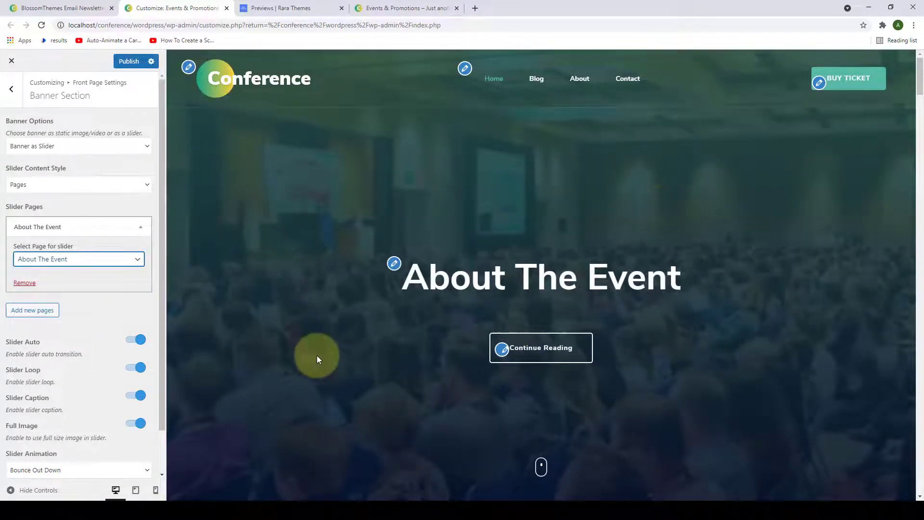
# Add a second page slot, then switch Slider Content Style to Custom.
pyautogui.click(47, 310)
pyautogui.scroll(-2, 62, 298)
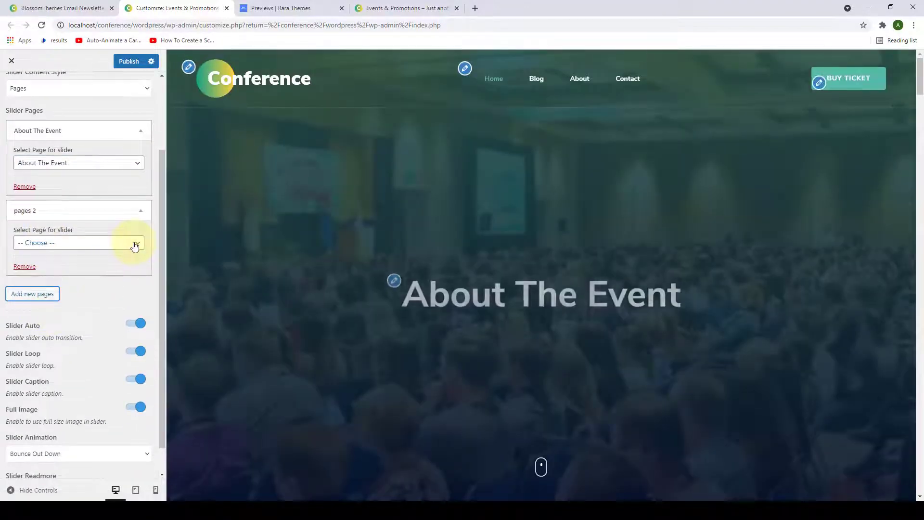
pyautogui.click(134, 244)
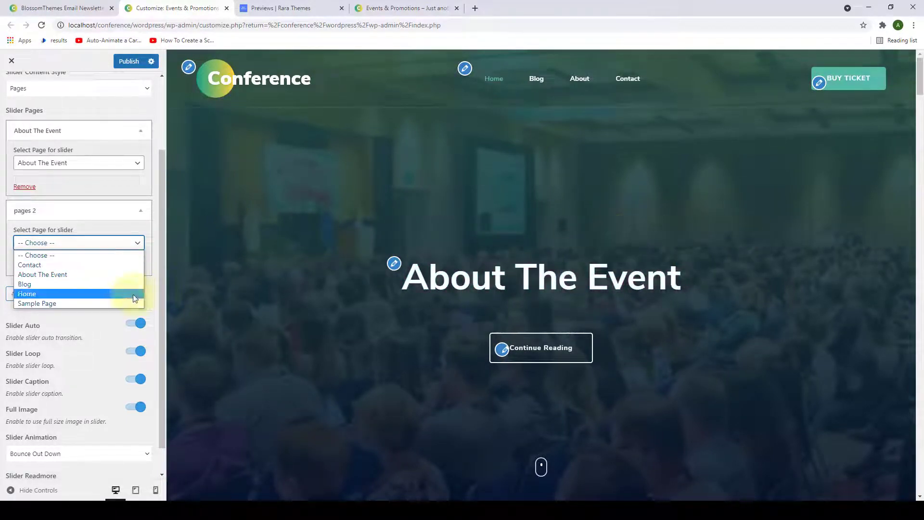
pyautogui.scroll(1, 109, 312)
pyautogui.scroll(1, 88, 266)
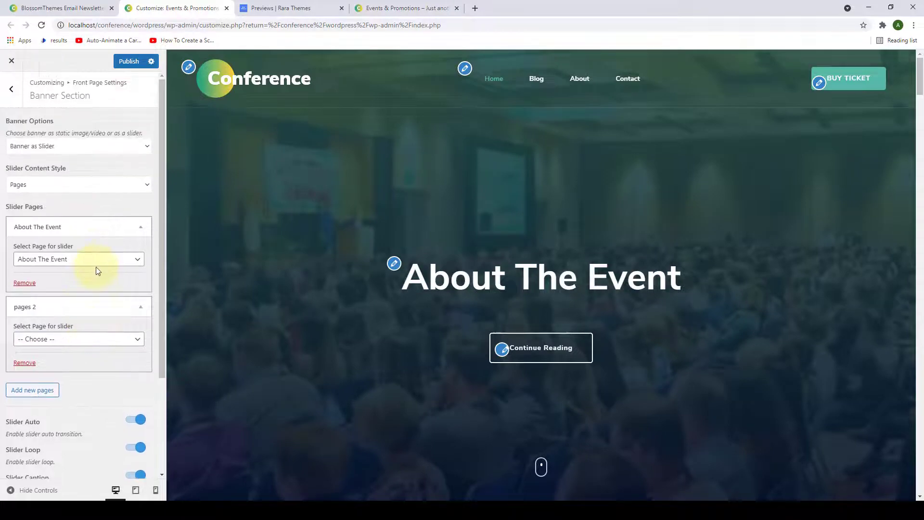
pyautogui.click(148, 187)
pyautogui.click(71, 244)
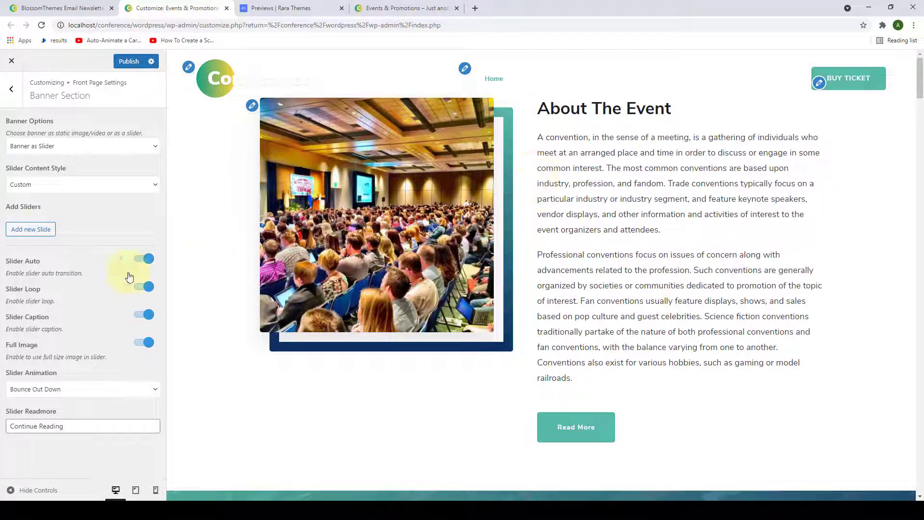
# Add a new custom slide using the workplace meeting photo as its image.
pyautogui.click(34, 233)
pyautogui.scroll(-2, 34, 231)
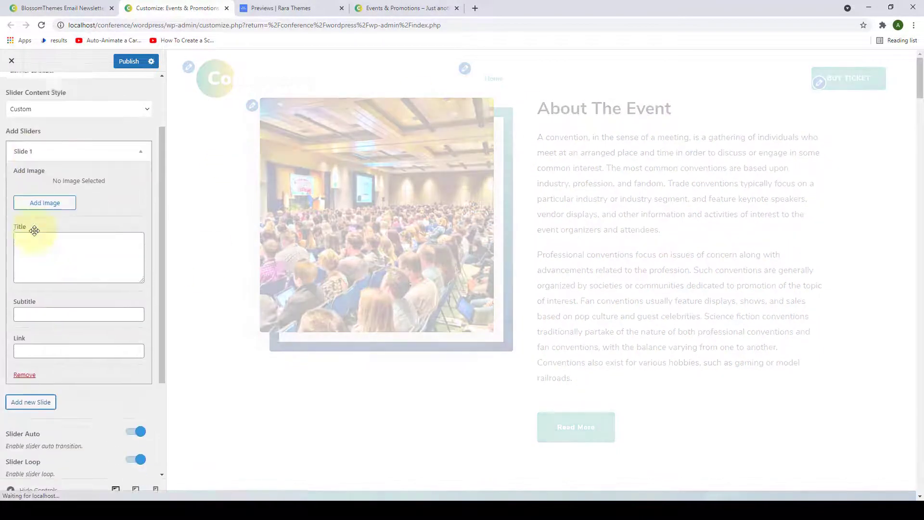
pyautogui.click(49, 183)
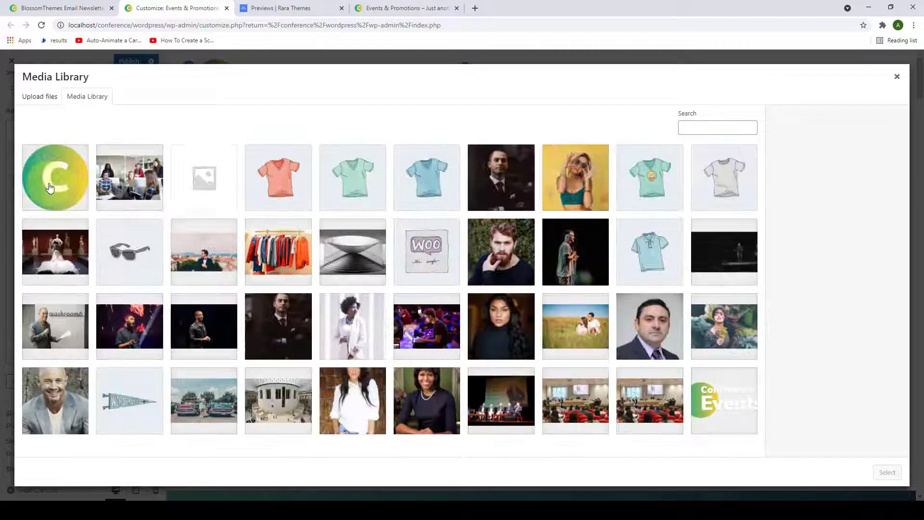
pyautogui.click(142, 198)
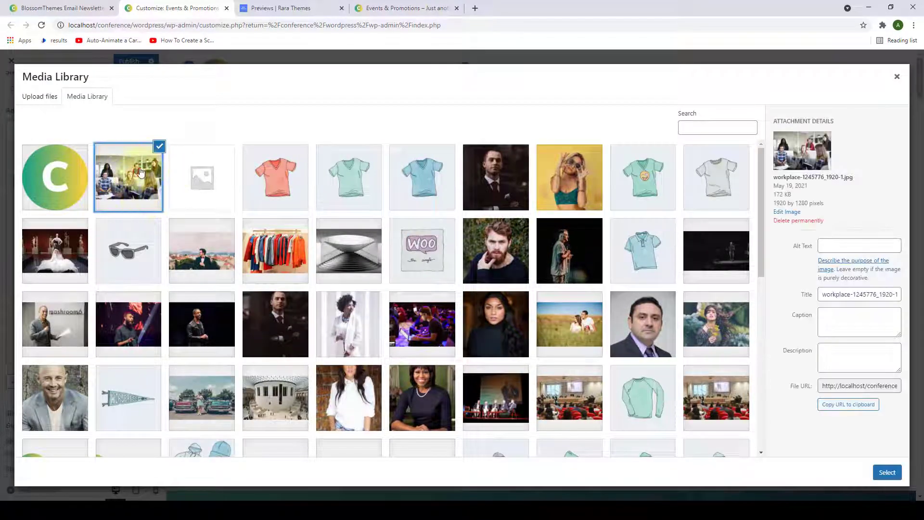
pyautogui.click(887, 472)
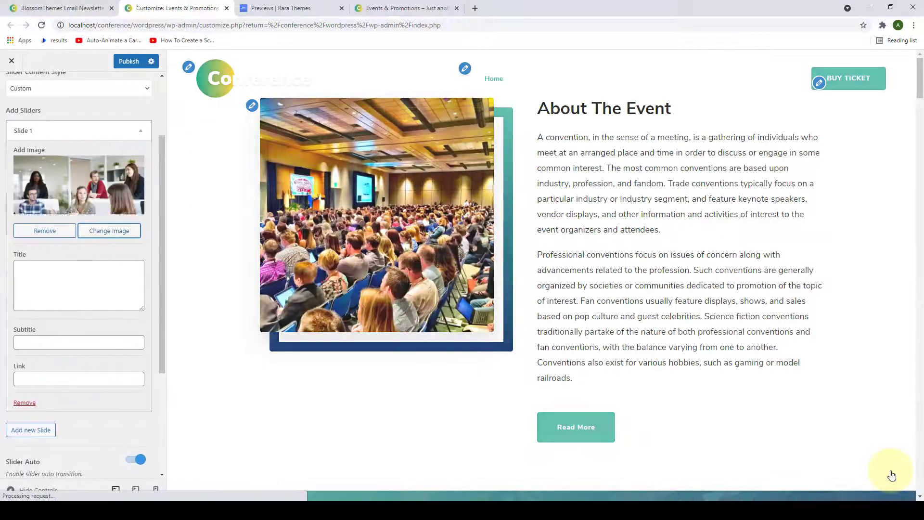
# Title the slide 'Conference Pro', subtitle it 'Pro Theme', and paste the copied URL as its link.
pyautogui.scroll(-1, 93, 256)
pyautogui.click(93, 256)
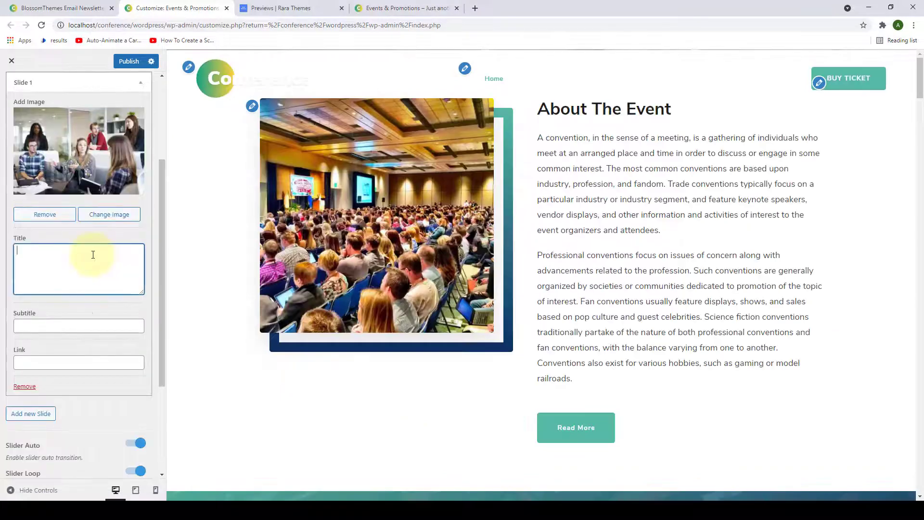
pyautogui.click(95, 322)
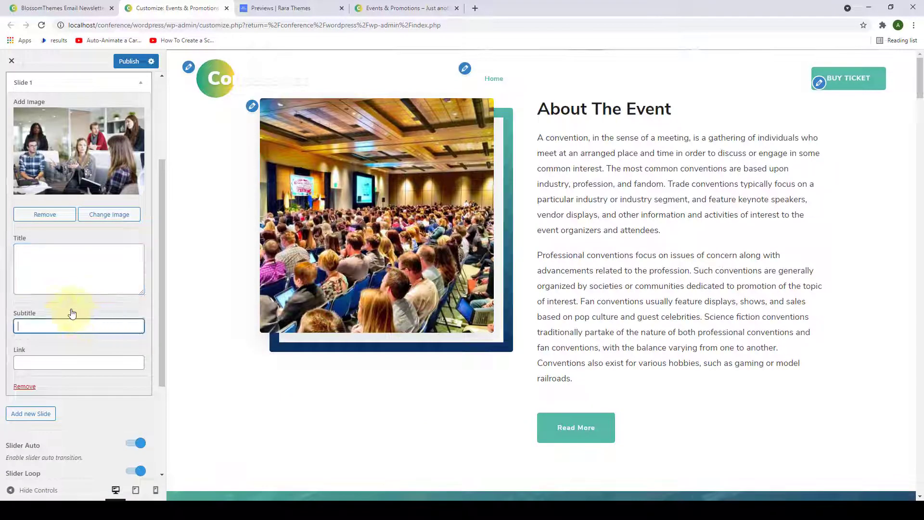
pyautogui.click(85, 276)
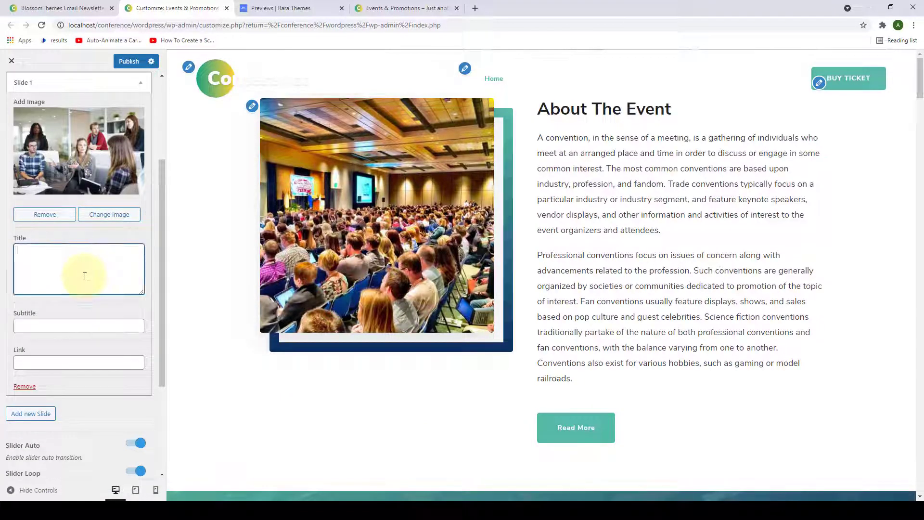
pyautogui.write('Conference Pro')
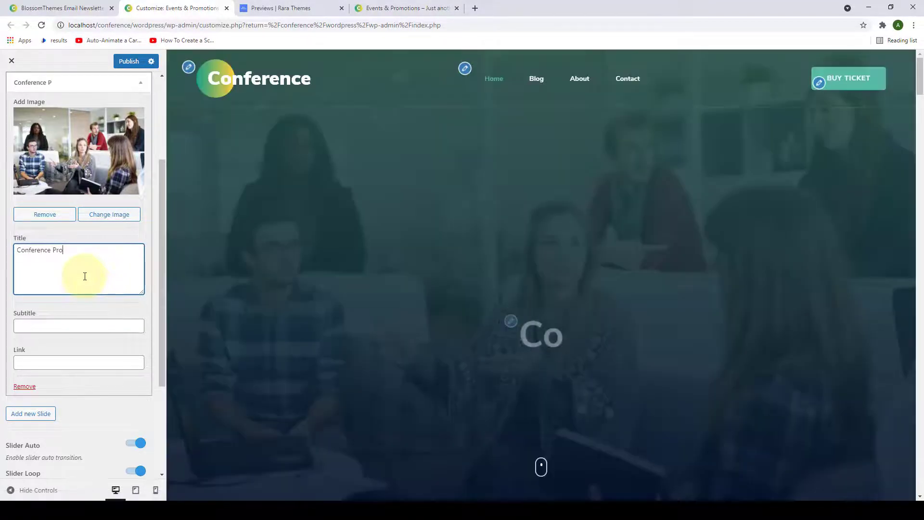
pyautogui.click(104, 324)
pyautogui.write('Pro Theme')
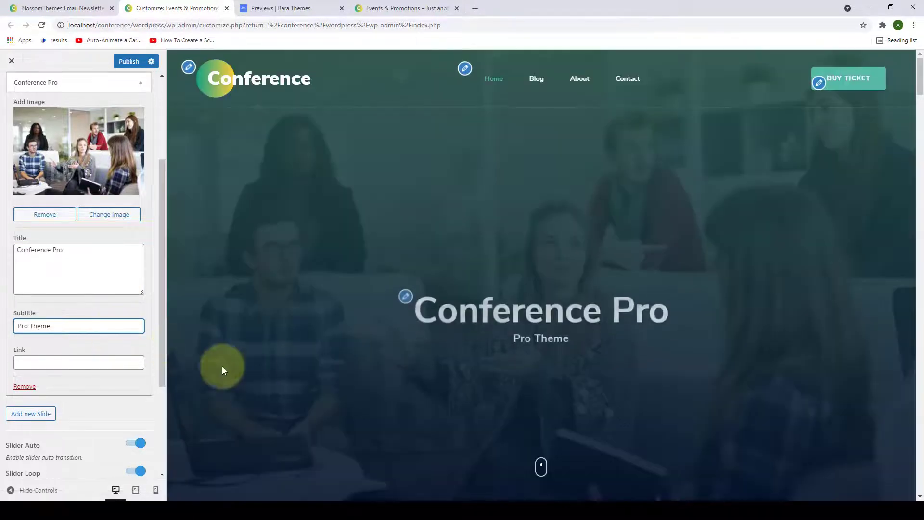
pyautogui.click(56, 367)
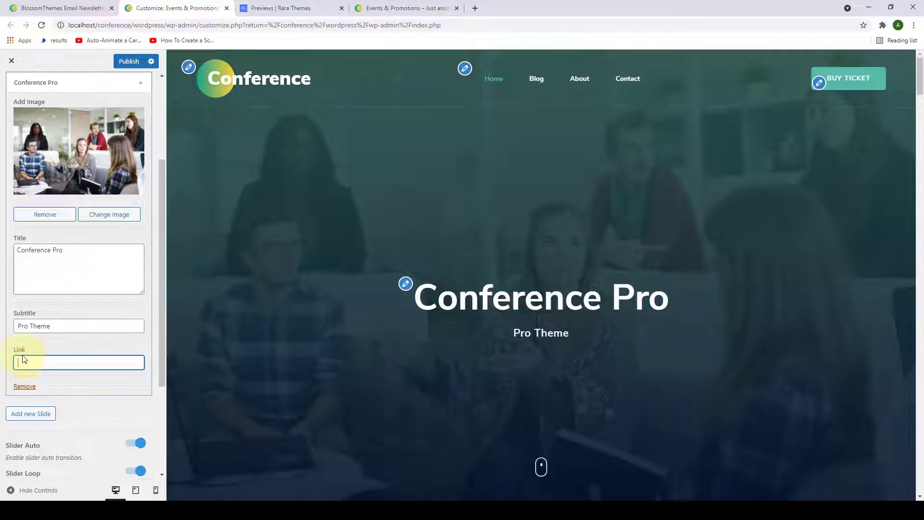
pyautogui.write('http://localhost/conference/wordpress/wp-admin/customize.php?return=%2Fconference%2Fwordpress%2Fwp-admin%2Findex.php')
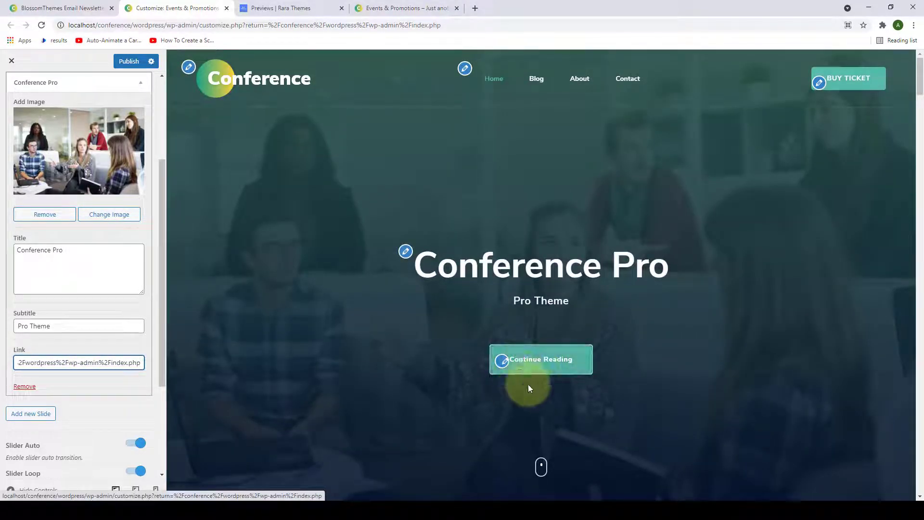
pyautogui.scroll(3, 88, 317)
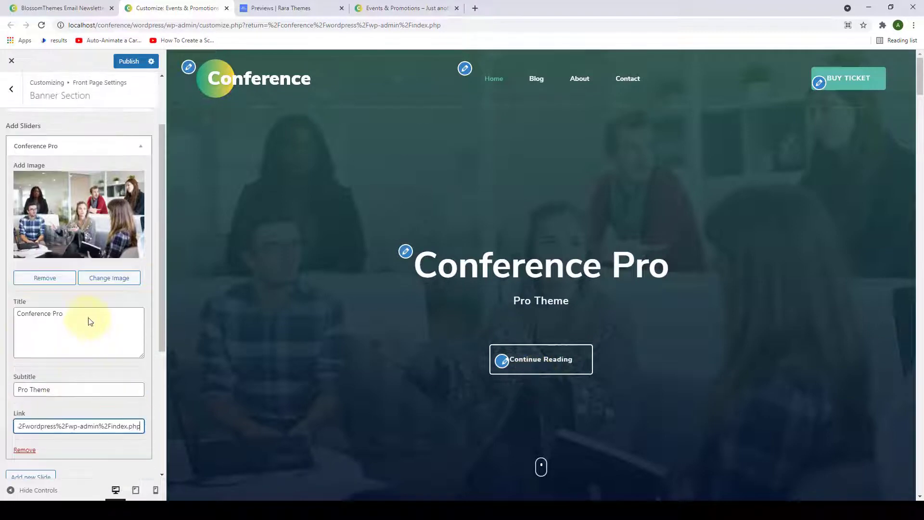
# Set Slider Content Style to Latest Posts with 8 slides and Slider Auto turned on.
pyautogui.click(146, 184)
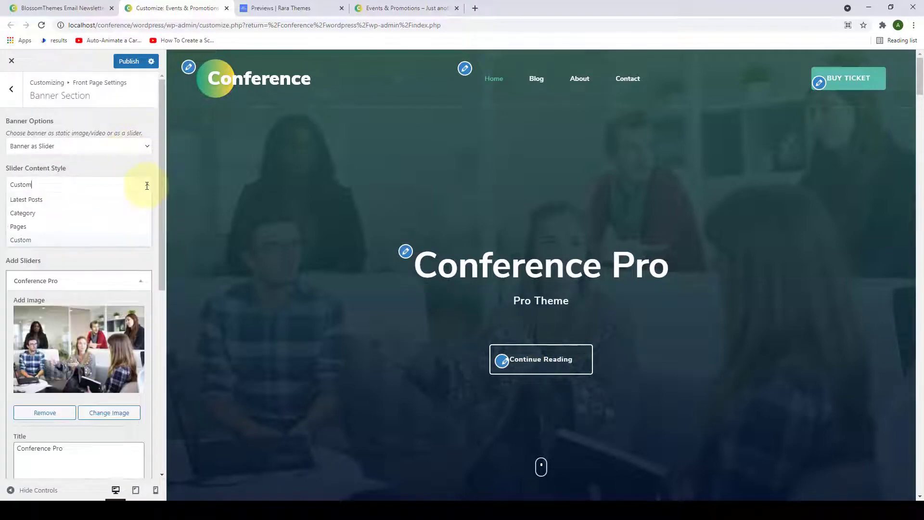
pyautogui.click(28, 198)
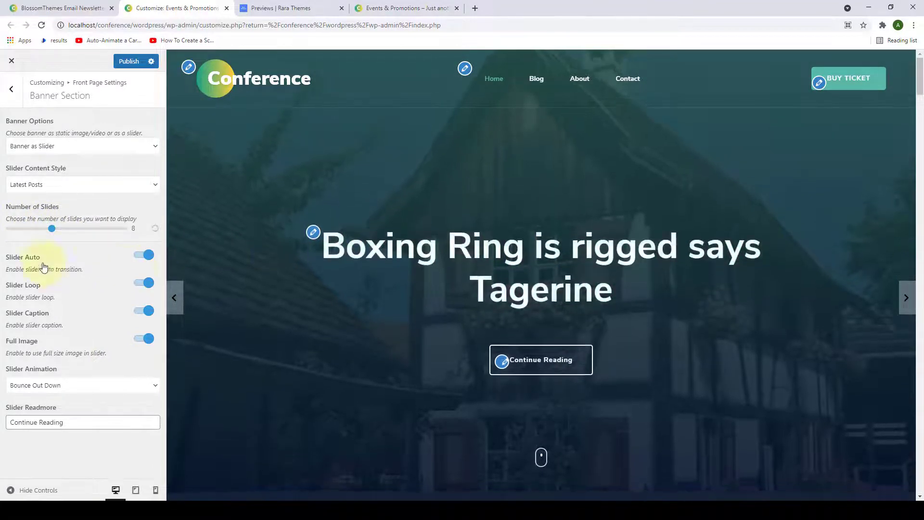
pyautogui.moveTo(51, 229); pyautogui.dragTo(95, 234)
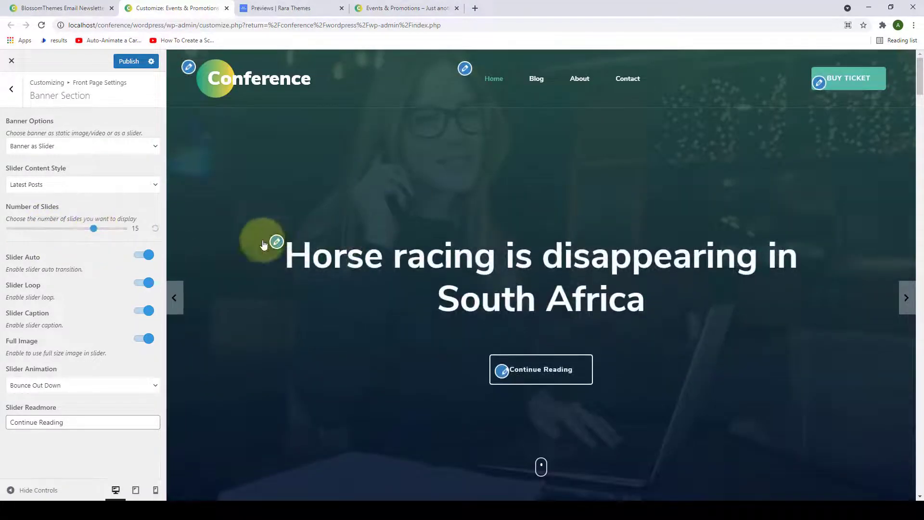
pyautogui.moveTo(89, 233); pyautogui.dragTo(53, 229)
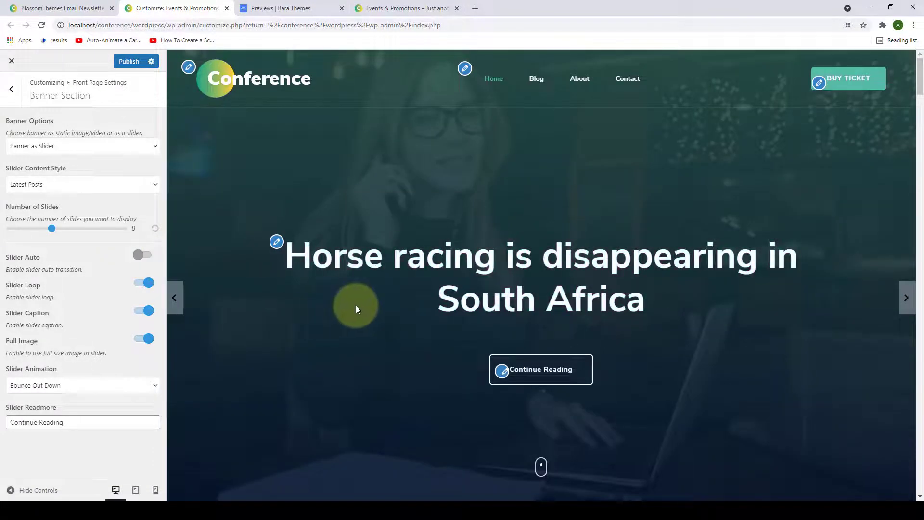
pyautogui.click(149, 256)
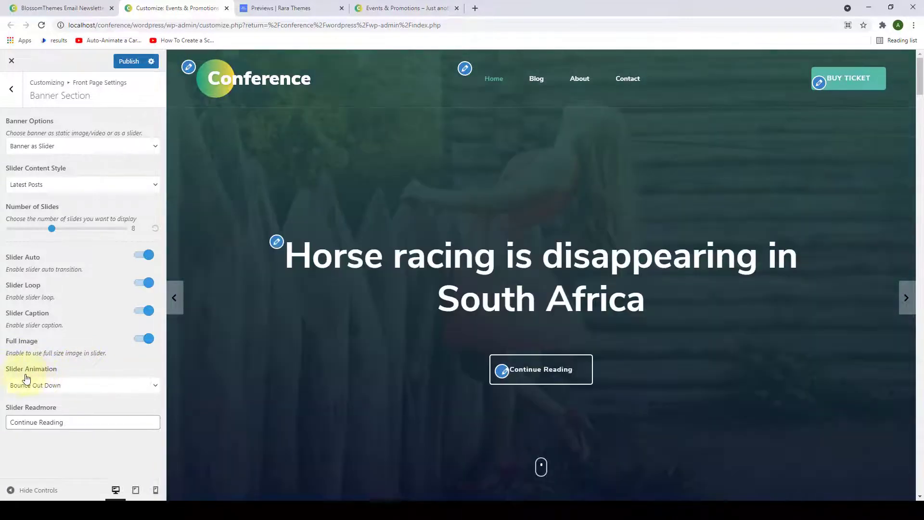
# Try the Shake slider animation and look over the Continue Reading read-more text.
pyautogui.click(157, 385)
pyautogui.scroll(-1, 102, 462)
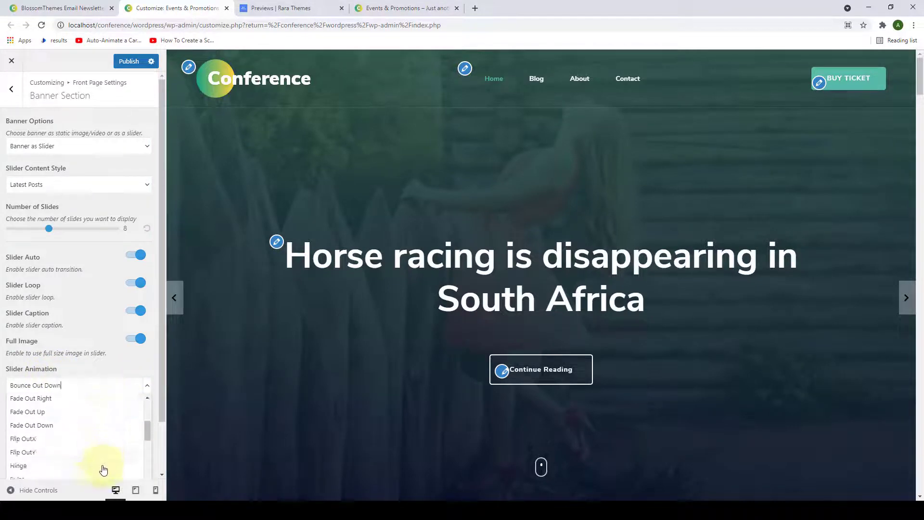
pyautogui.scroll(1, 98, 433)
pyautogui.scroll(-3, 96, 441)
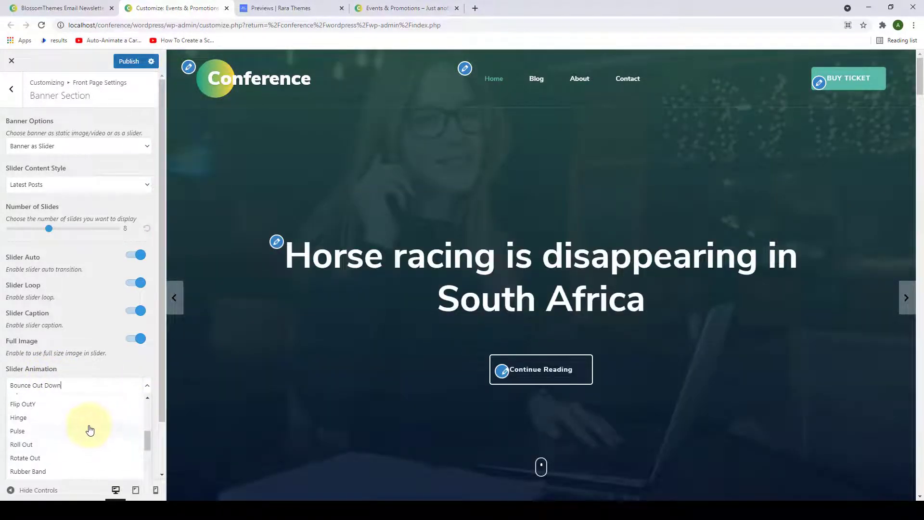
pyautogui.scroll(3, 88, 409)
pyautogui.scroll(-3, 92, 462)
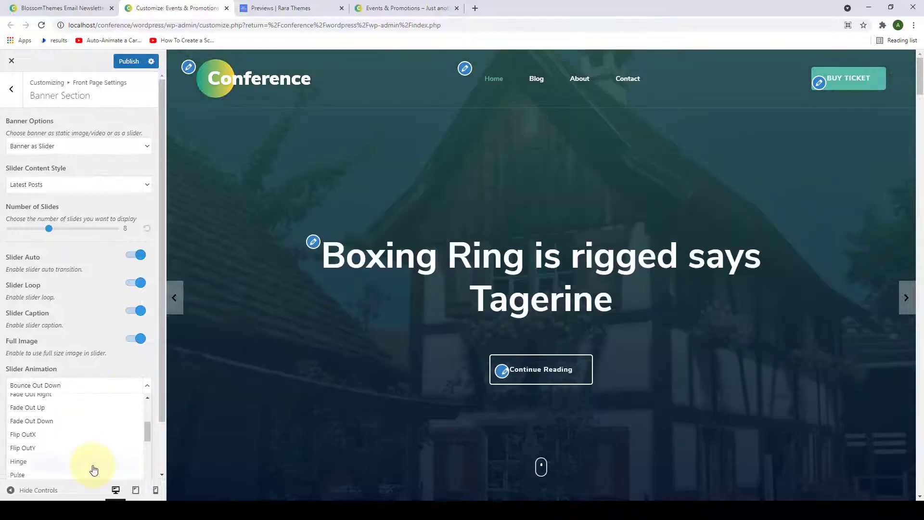
pyautogui.scroll(-3, 89, 446)
pyautogui.click(85, 436)
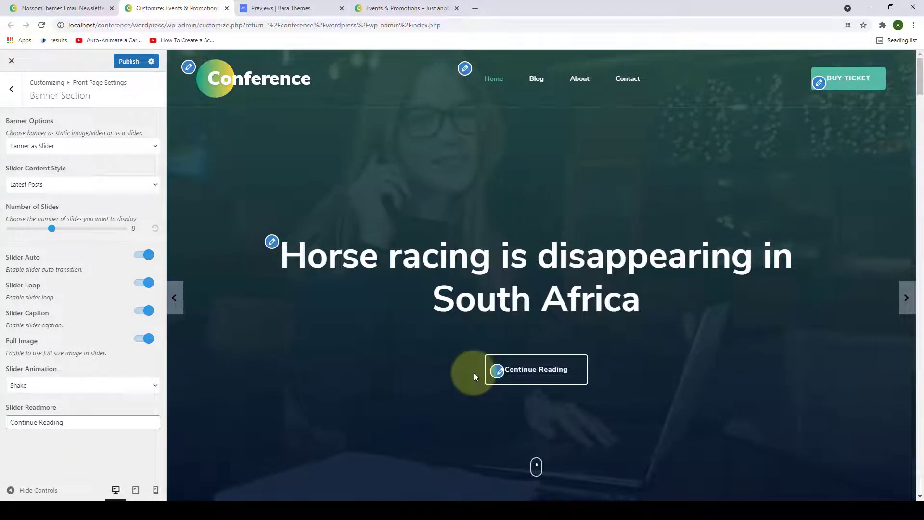
pyautogui.moveTo(63, 422); pyautogui.dragTo(32, 422)
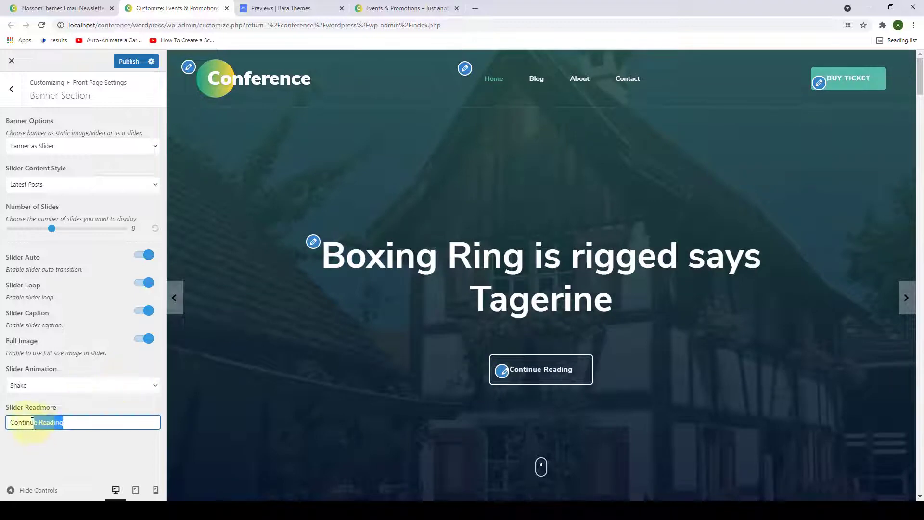
pyautogui.click(66, 422)
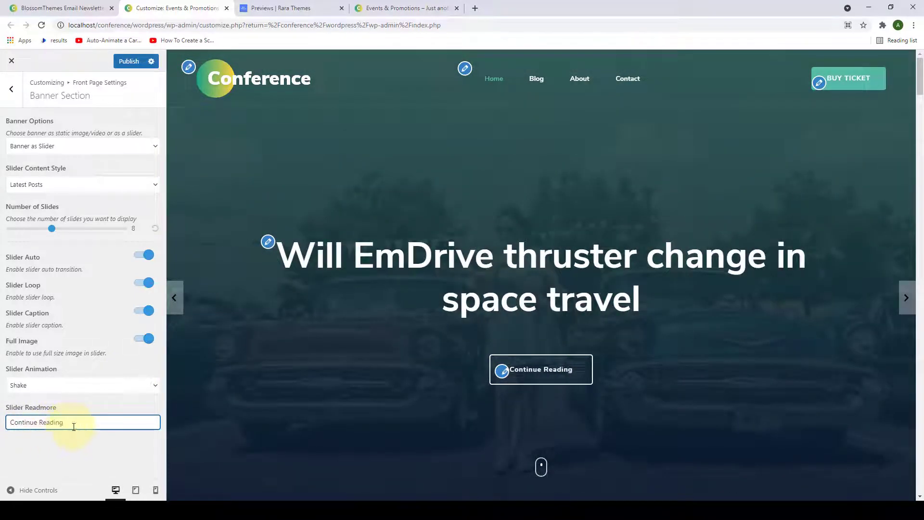
# Change the slider animation to Swing, then to Zoom Out Right.
pyautogui.scroll(-1, 464, 402)
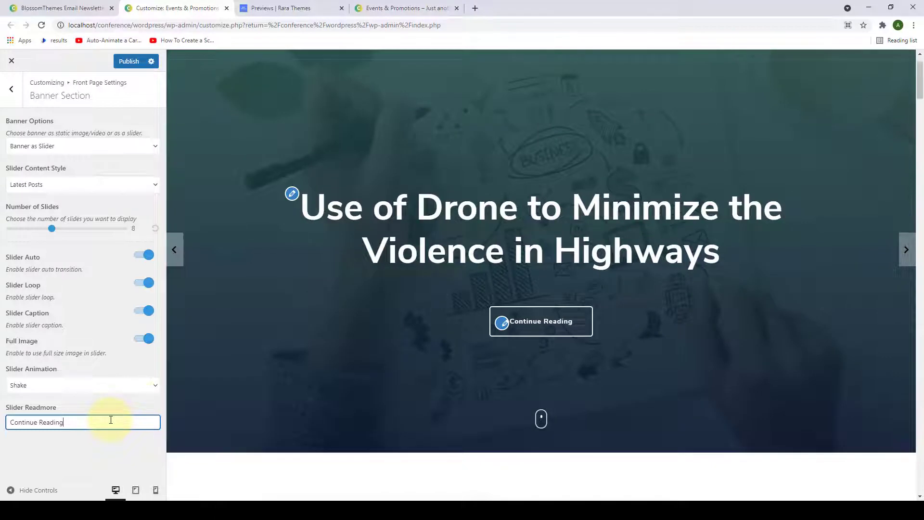
pyautogui.click(154, 388)
pyautogui.click(118, 417)
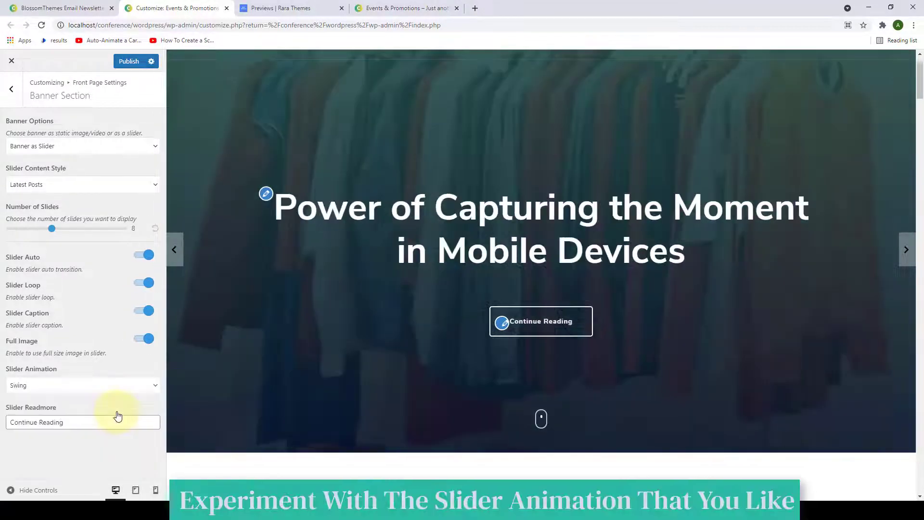
pyautogui.scroll(1, 293, 370)
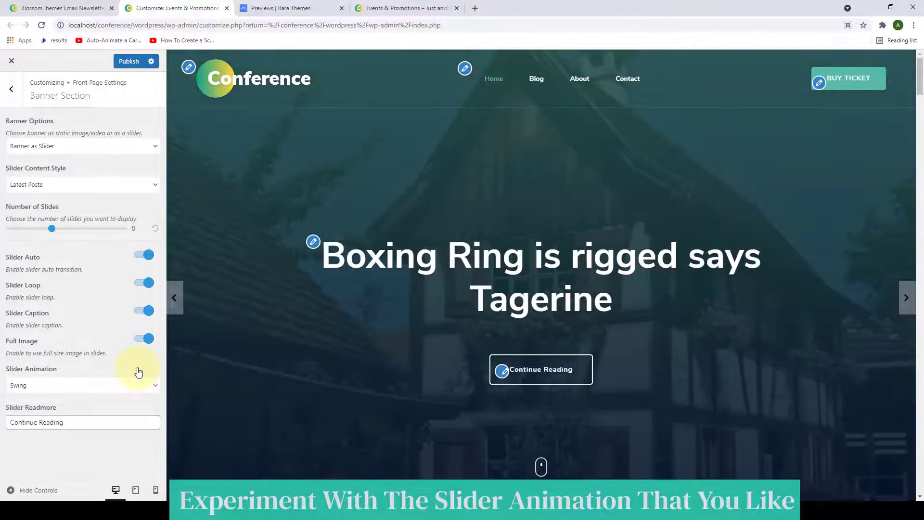
pyautogui.click(149, 385)
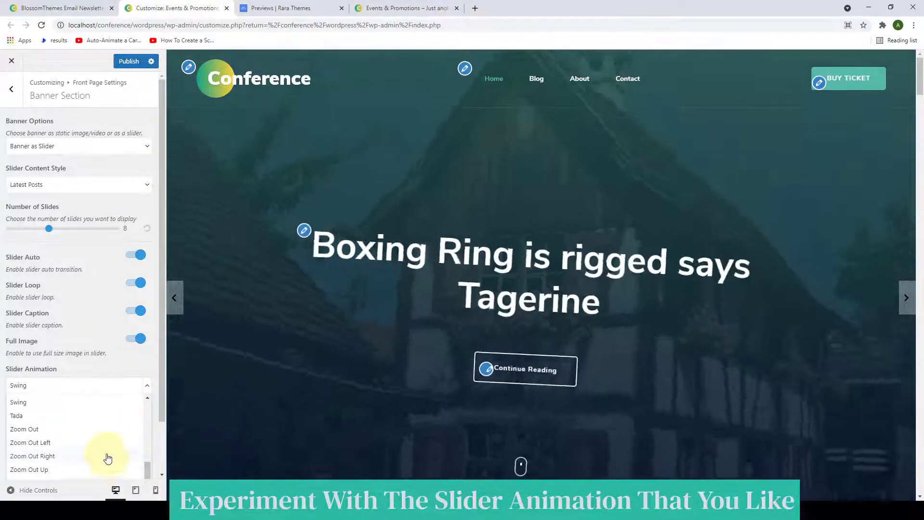
pyautogui.click(109, 452)
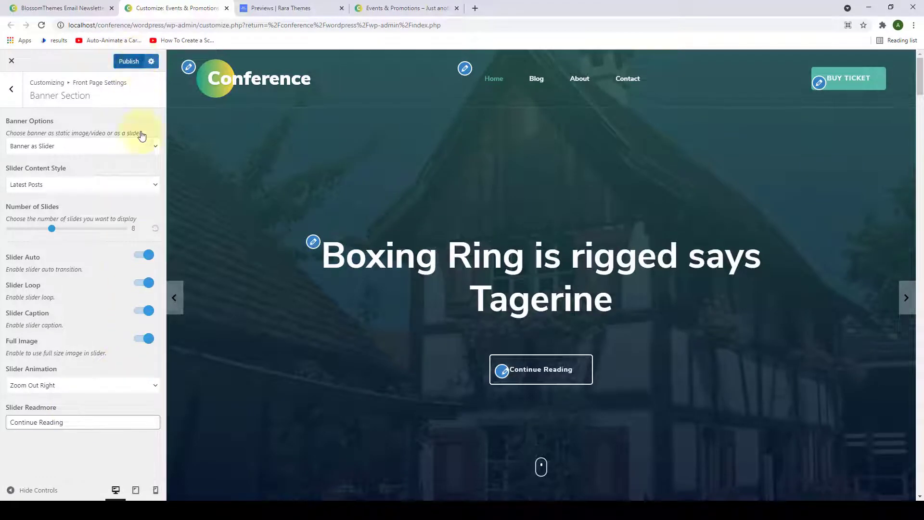
# Switch the front-page banner to Static/Video CTA Banner and scroll down to the Event Date and Time fields.
pyautogui.click(152, 147)
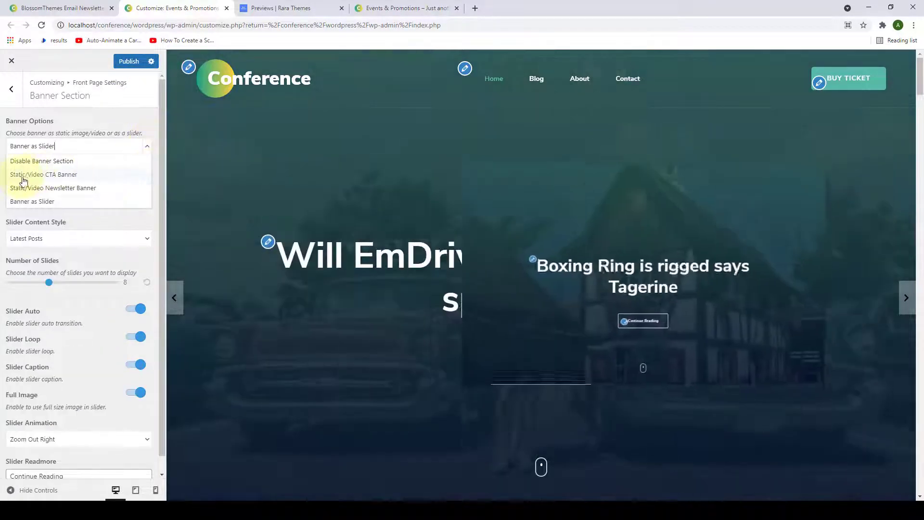
pyautogui.click(50, 175)
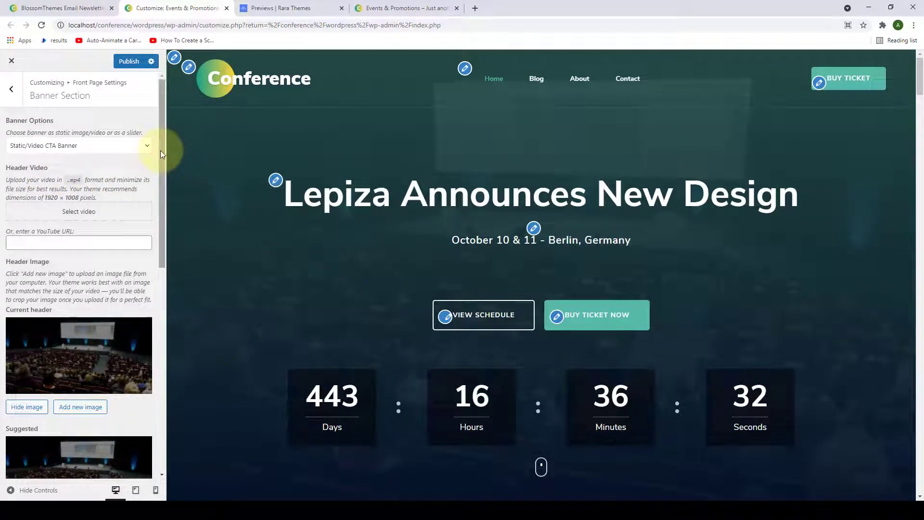
pyautogui.moveTo(160, 150); pyautogui.dragTo(160, 402)
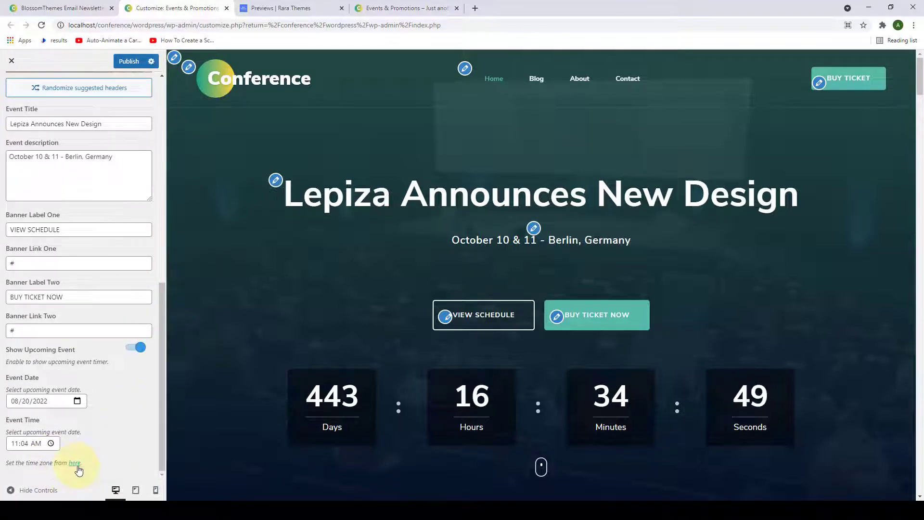
# Confirm in Misc Settings that the countdown time zone is UTC, then go back to General Settings.
pyautogui.click(75, 463)
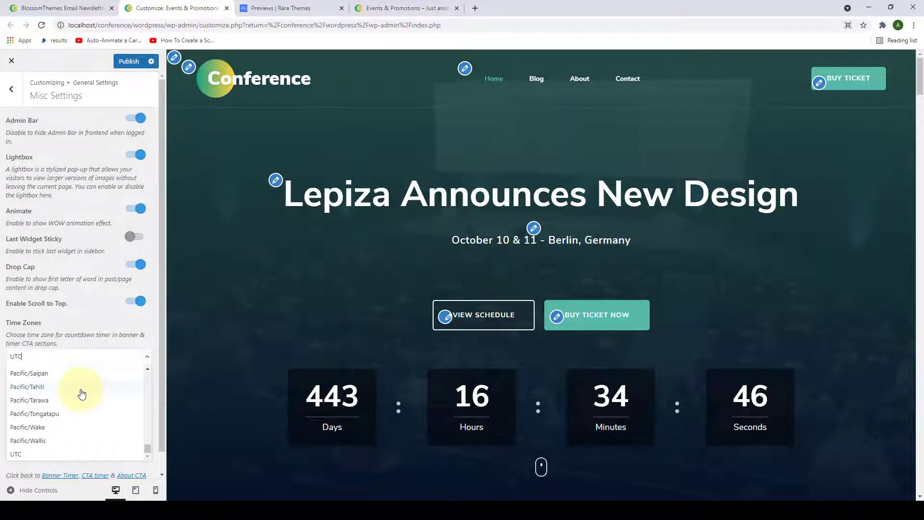
pyautogui.scroll(2, 82, 404)
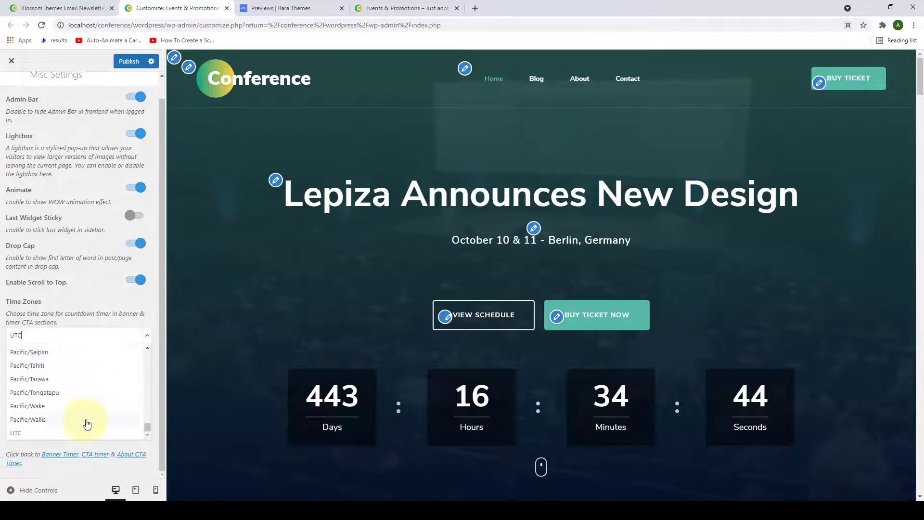
pyautogui.scroll(-3, 83, 371)
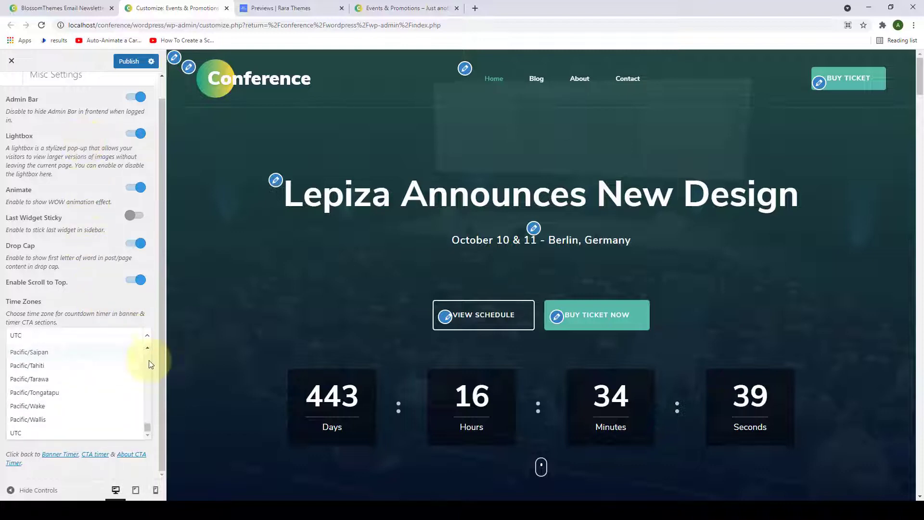
pyautogui.scroll(2, 151, 317)
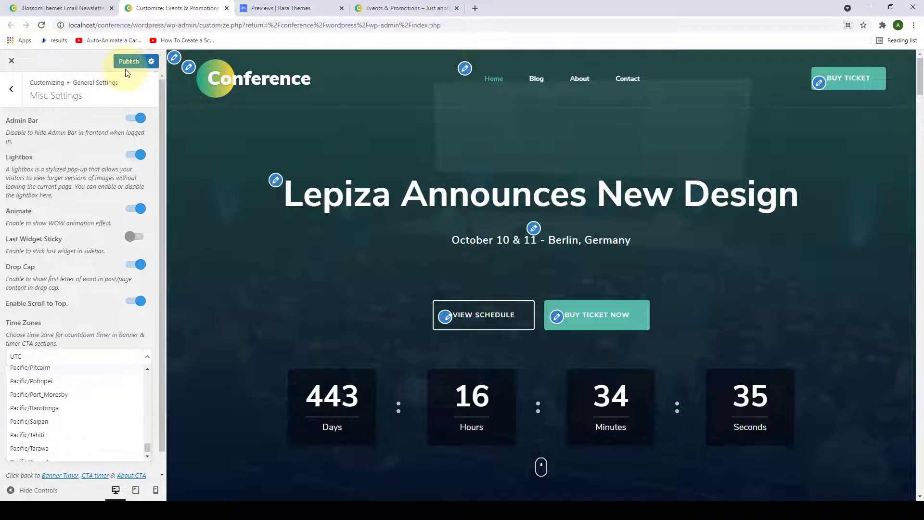
pyautogui.click(13, 89)
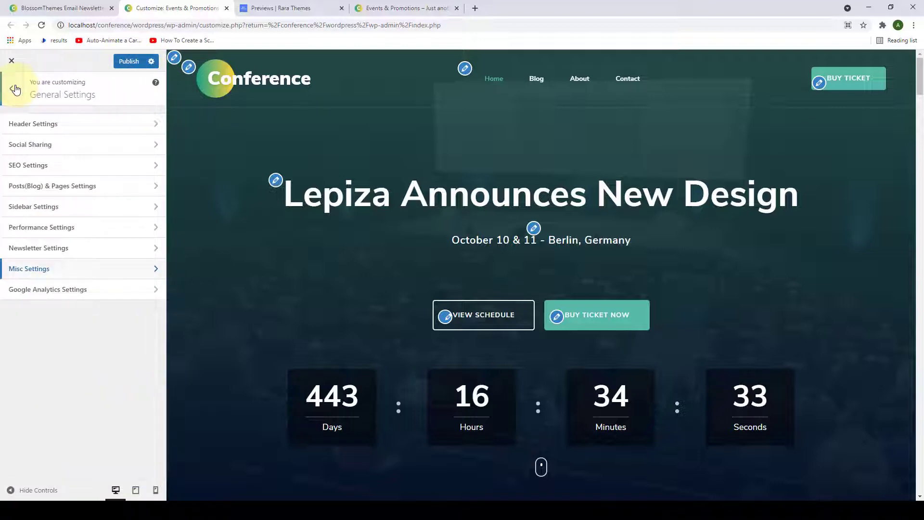
# Look through the Front Page Banner and About sections, then open the Schedule Section settings.
pyautogui.click(14, 89)
pyautogui.click(62, 314)
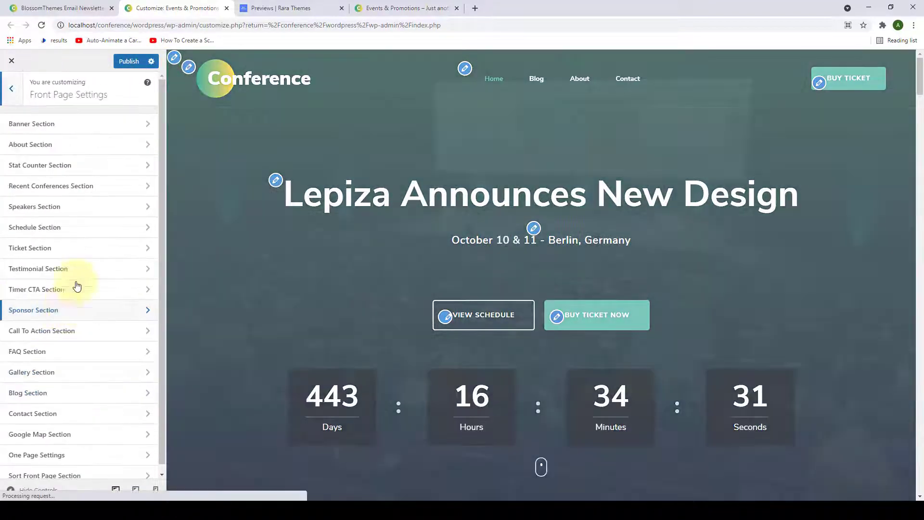
pyautogui.click(105, 126)
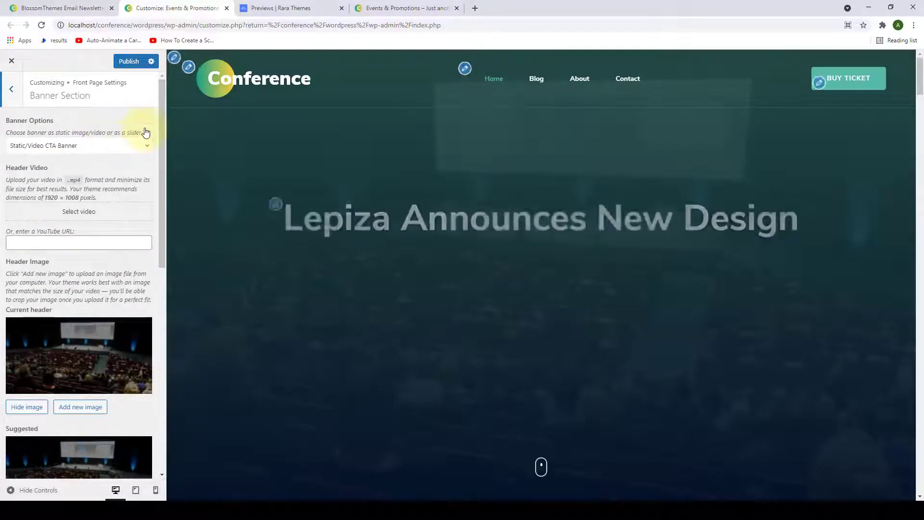
pyautogui.moveTo(161, 152); pyautogui.dragTo(156, 119)
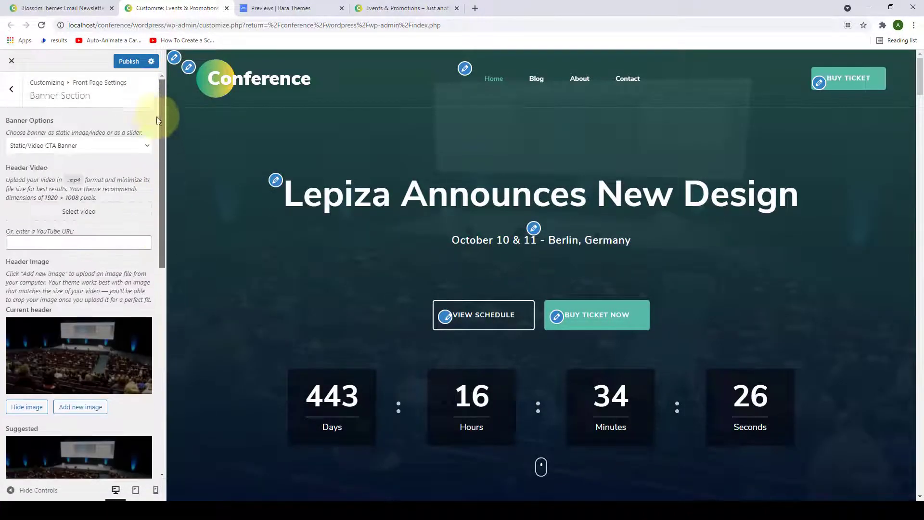
pyautogui.click(13, 102)
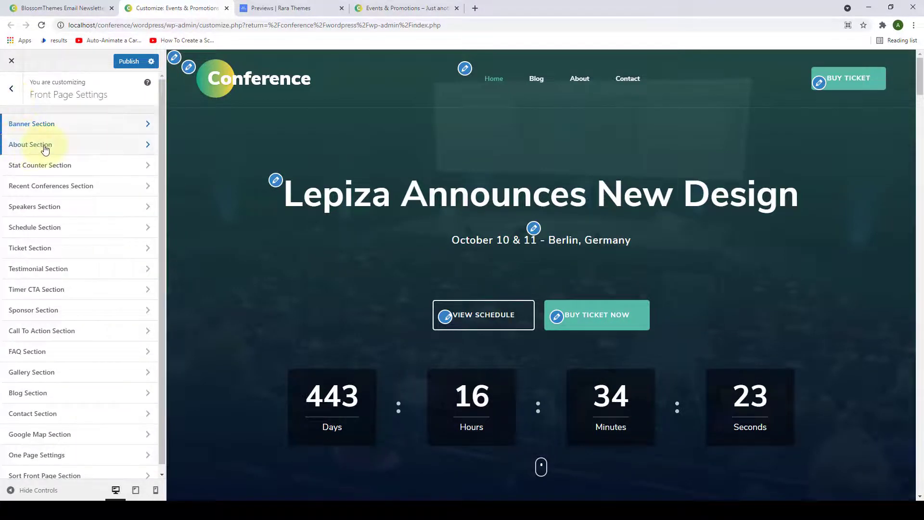
pyautogui.click(45, 146)
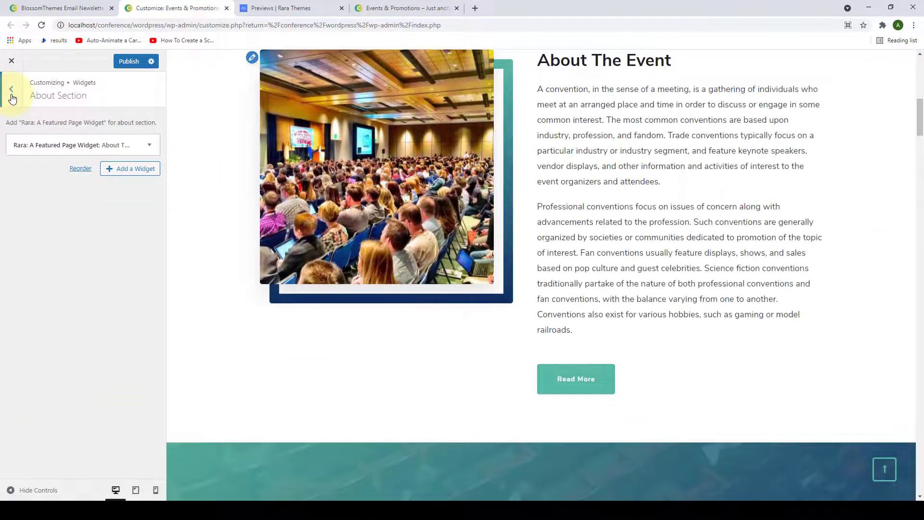
pyautogui.click(11, 92)
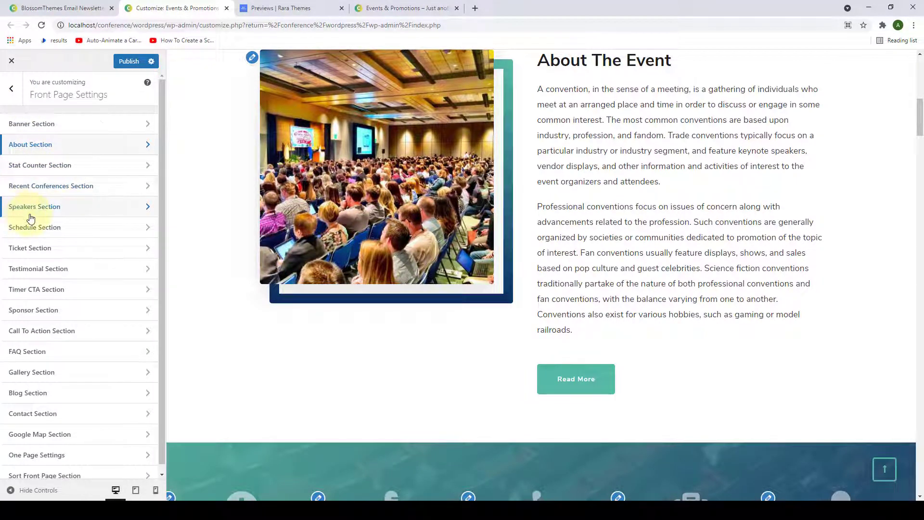
pyautogui.click(60, 232)
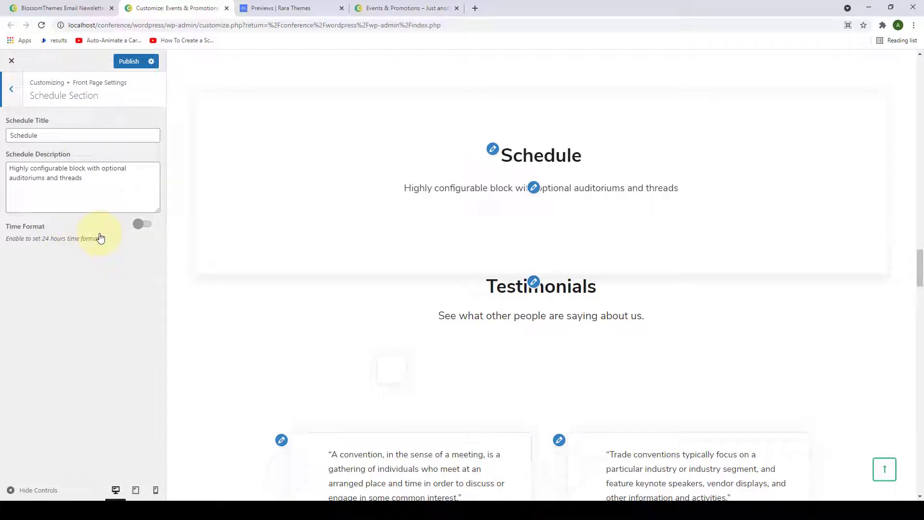
# Go from the admin Dashboard to Schedules > Schedule Categories.
pyautogui.click(62, 4)
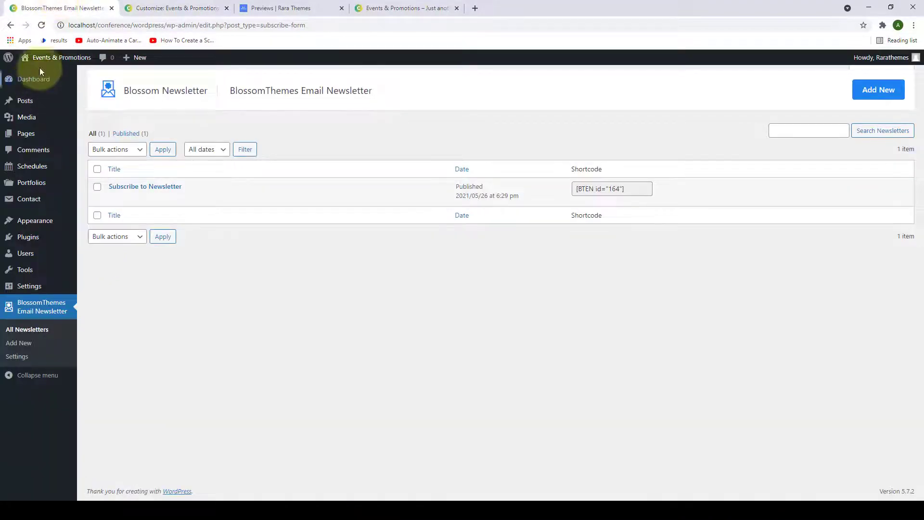
pyautogui.click(44, 82)
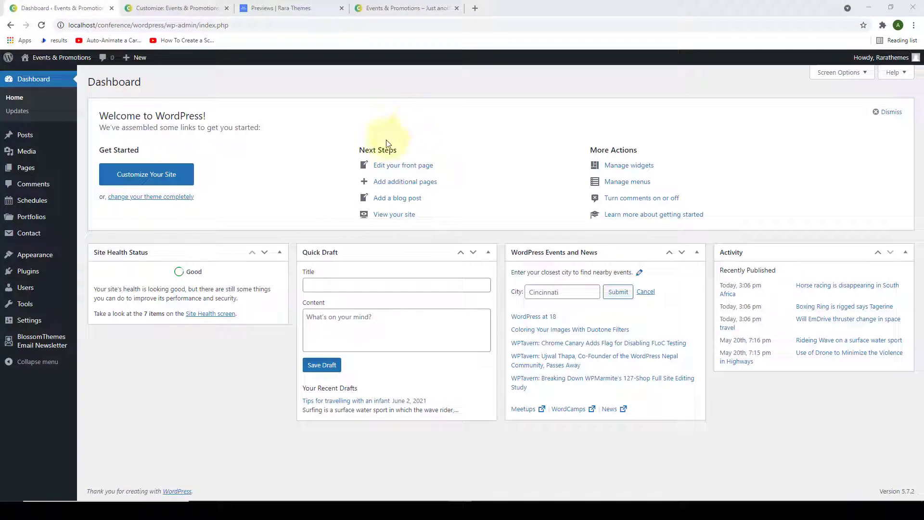
pyautogui.moveTo(61, 205)
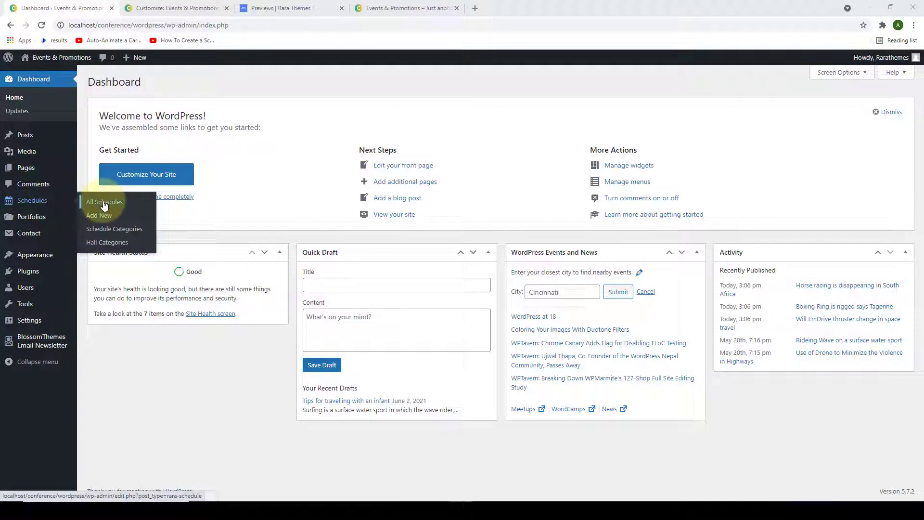
pyautogui.click(128, 231)
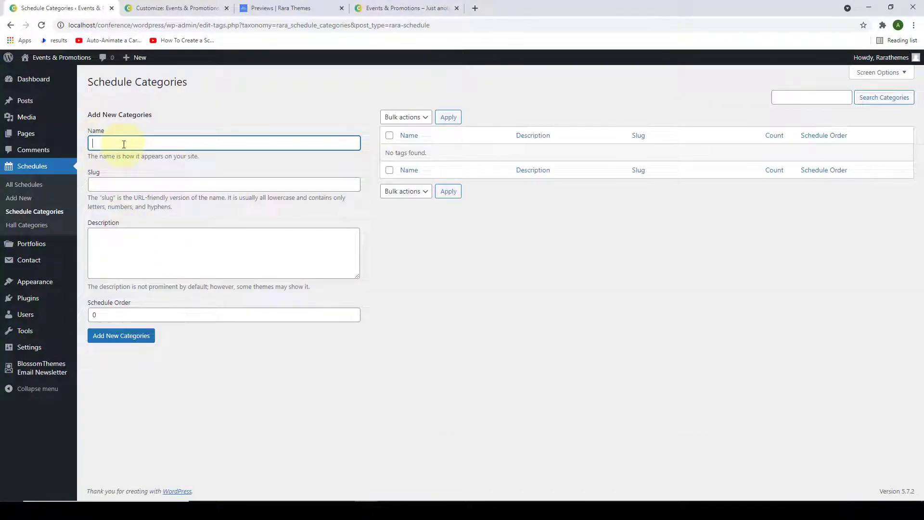
# Add the Day 1 schedule category with slug day1.
pyautogui.click(124, 184)
pyautogui.click(139, 255)
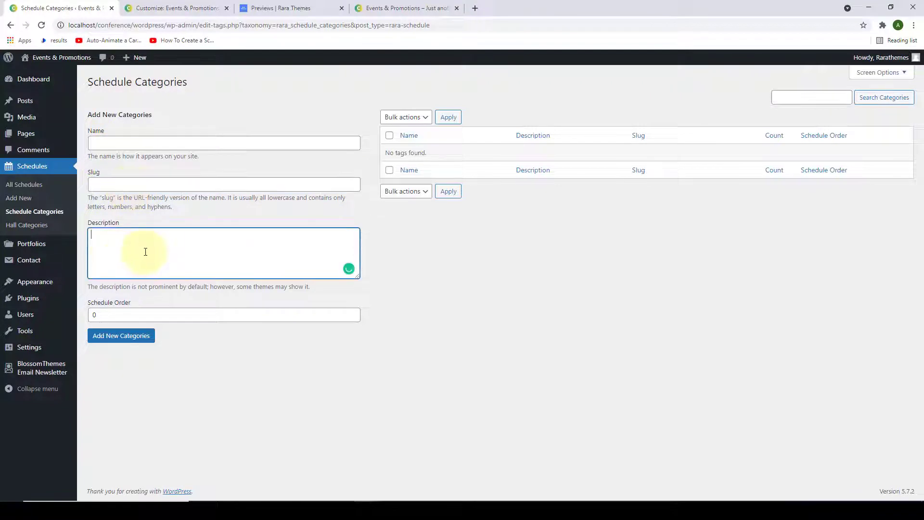
pyautogui.doubleClick(92, 315)
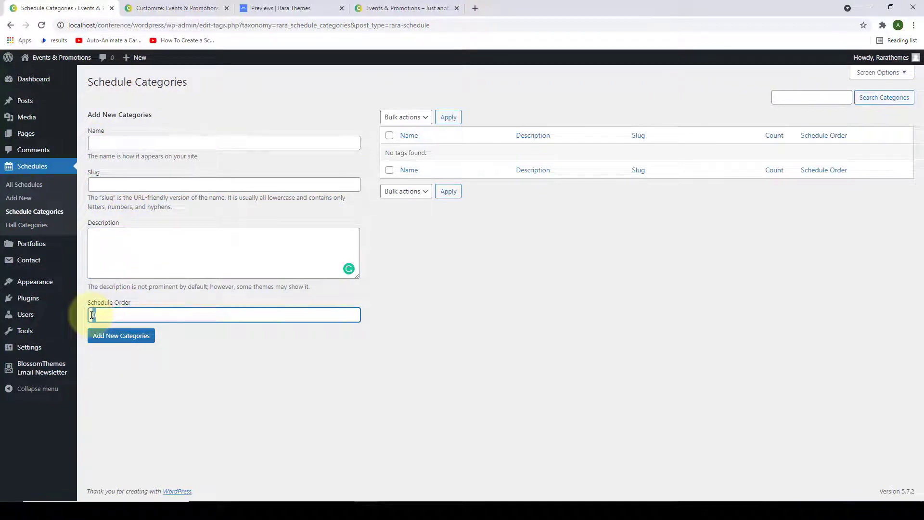
pyautogui.click(157, 144)
pyautogui.write('D')
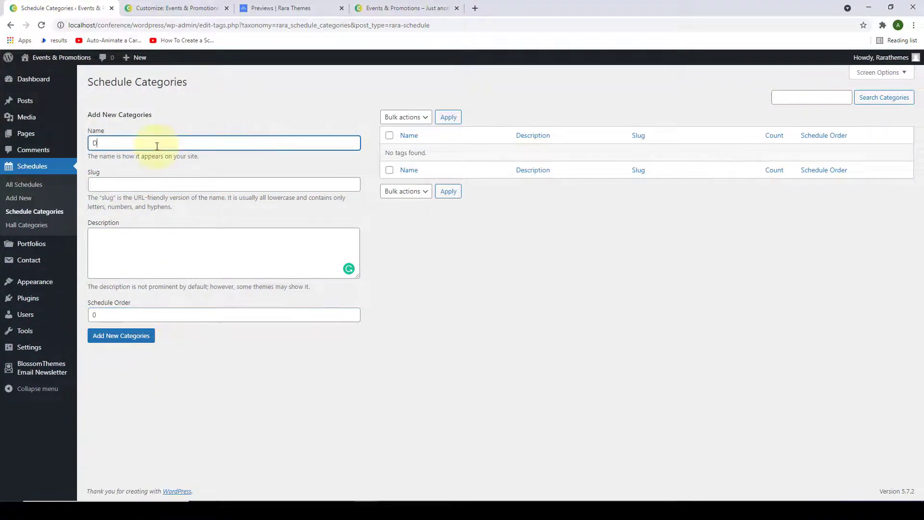
pyautogui.write('ay 1')
pyautogui.moveTo(157, 145); pyautogui.dragTo(90, 144)
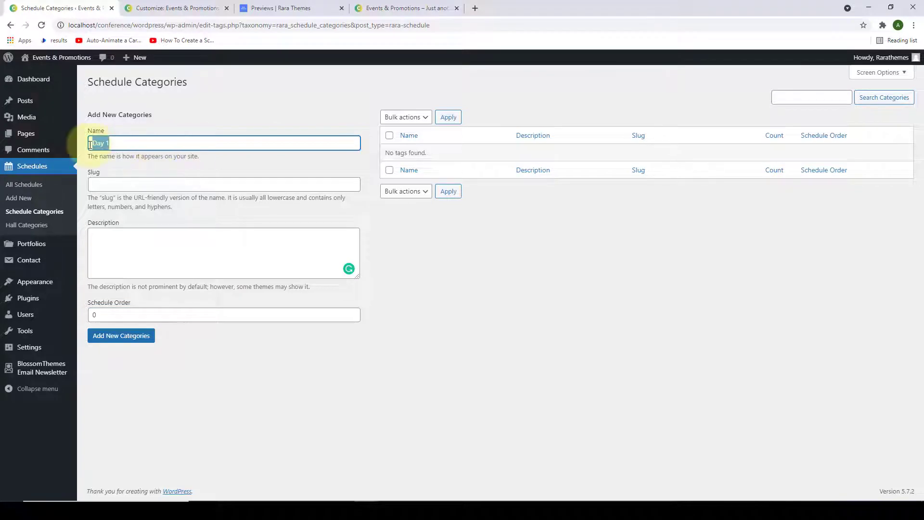
pyautogui.click(121, 145)
pyautogui.click(131, 185)
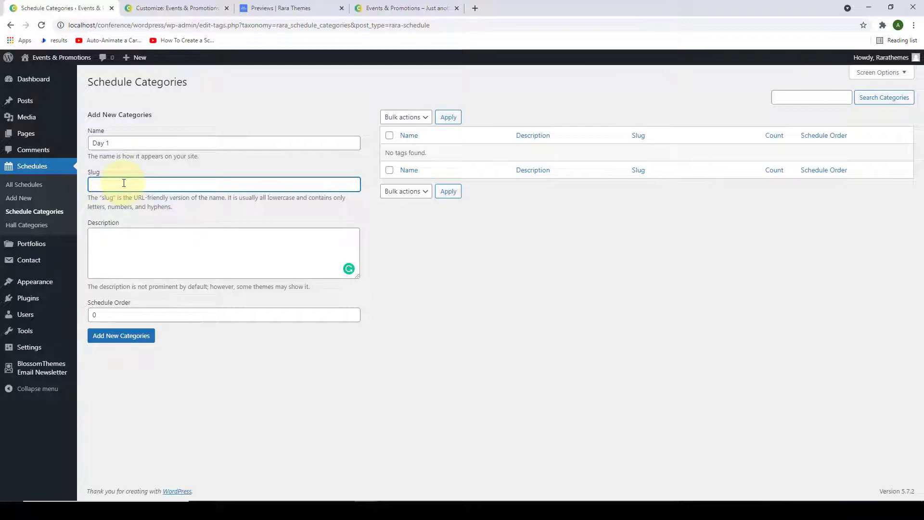
pyautogui.write('day1')
pyautogui.click(82, 243)
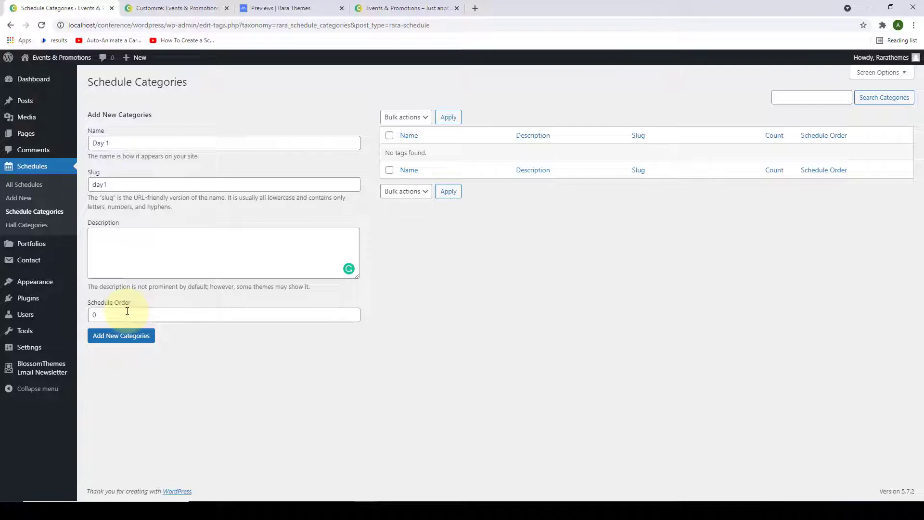
pyautogui.click(128, 336)
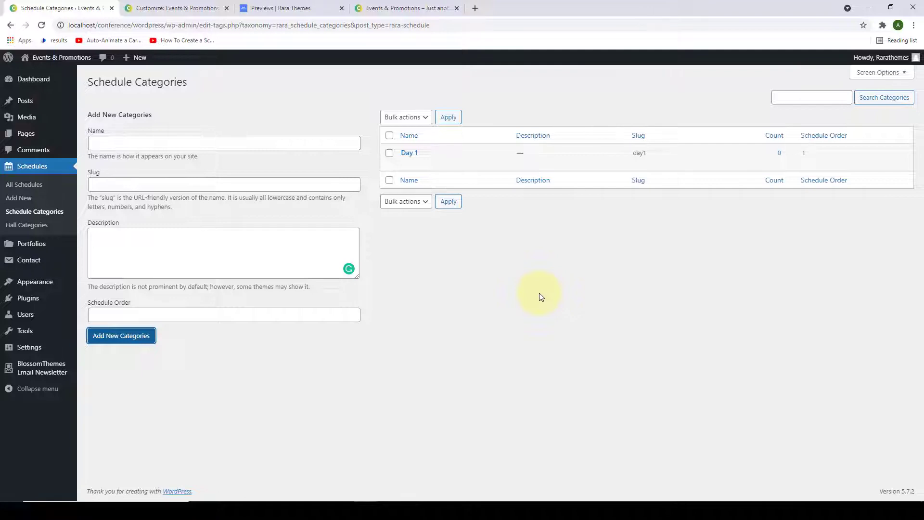
# Add the Day 2 schedule category with slug day2 and schedule order 2.
pyautogui.click(283, 143)
pyautogui.write('Day 2')
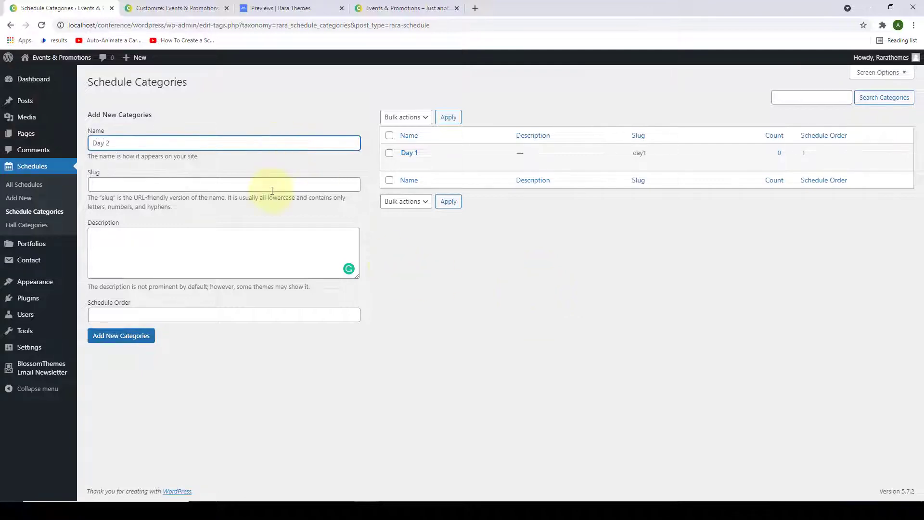
pyautogui.click(272, 186)
pyautogui.write('day2')
pyautogui.click(204, 315)
pyautogui.write('2')
pyautogui.click(122, 335)
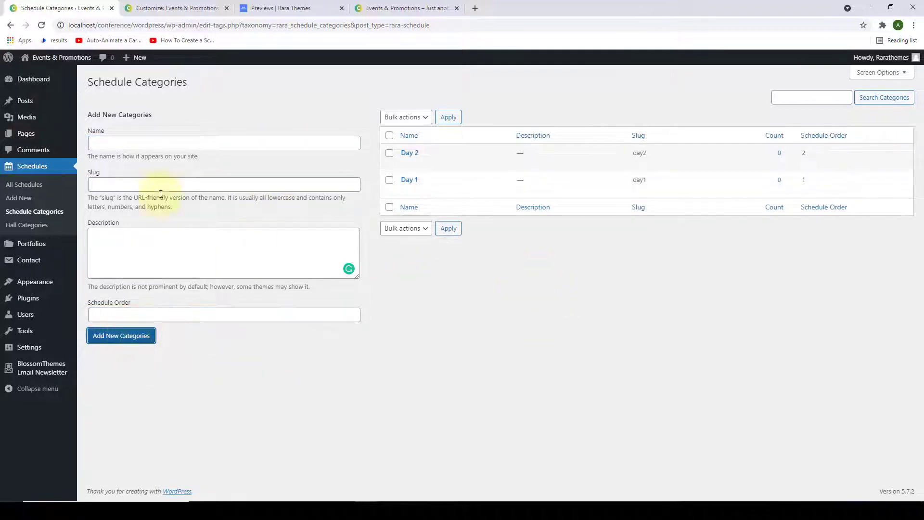
# Add the Day3 schedule category with slug day3 and schedule order 3.
pyautogui.click(162, 143)
pyautogui.write('d')
pyautogui.click(171, 182)
pyautogui.write('day3')
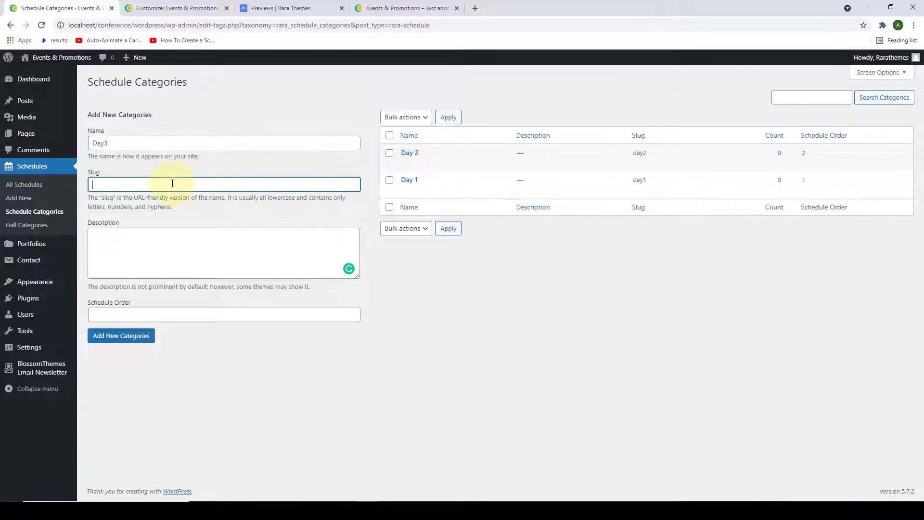
pyautogui.click(140, 315)
pyautogui.write('3')
pyautogui.click(138, 335)
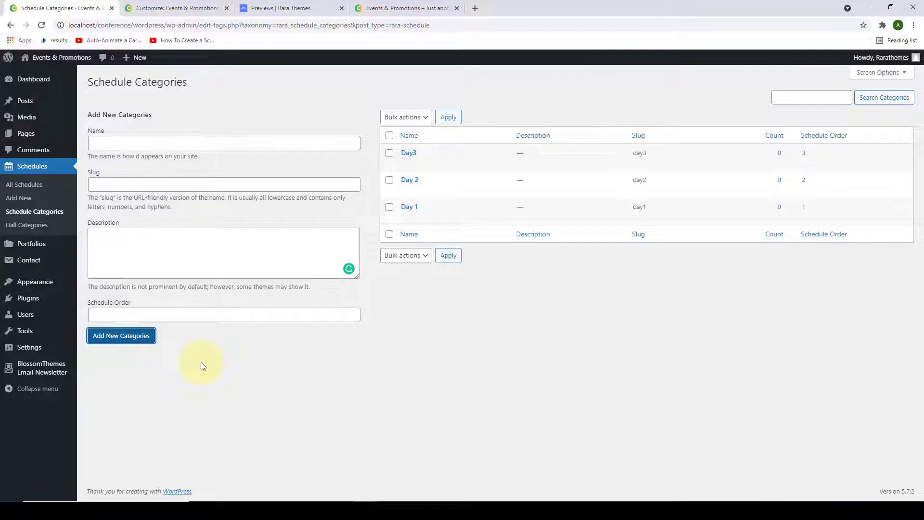
# Add the Auditorium 1 hall category with hall order 1.
pyautogui.click(35, 226)
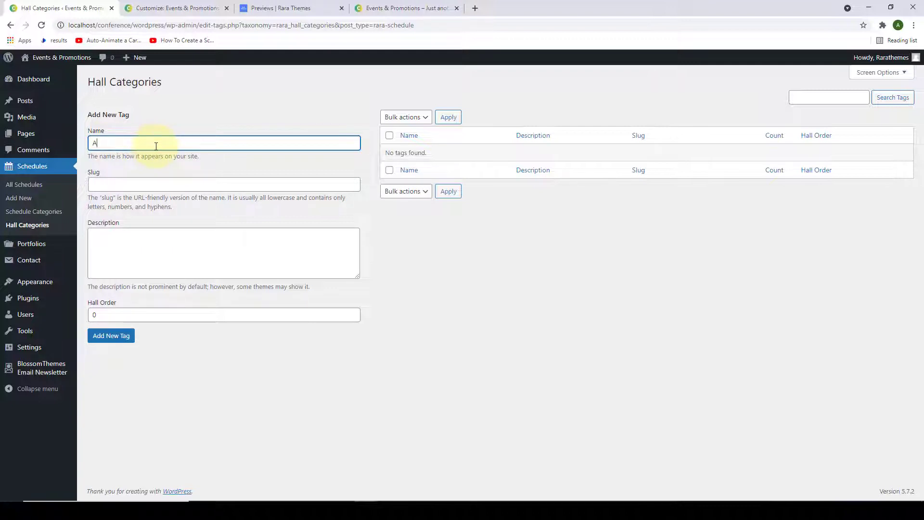
pyautogui.write('uditorium 1')
pyautogui.click(155, 186)
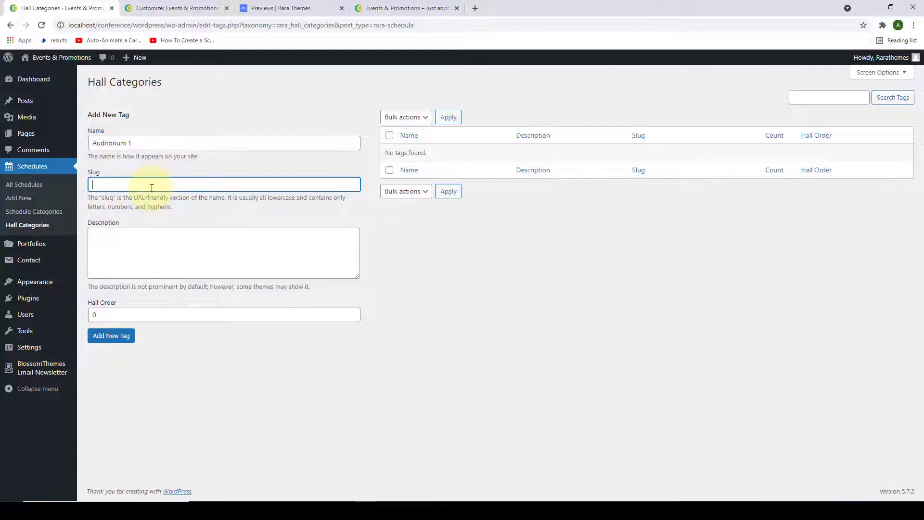
pyautogui.write('auditorium')
pyautogui.press('Tab')
pyautogui.press('Tab')
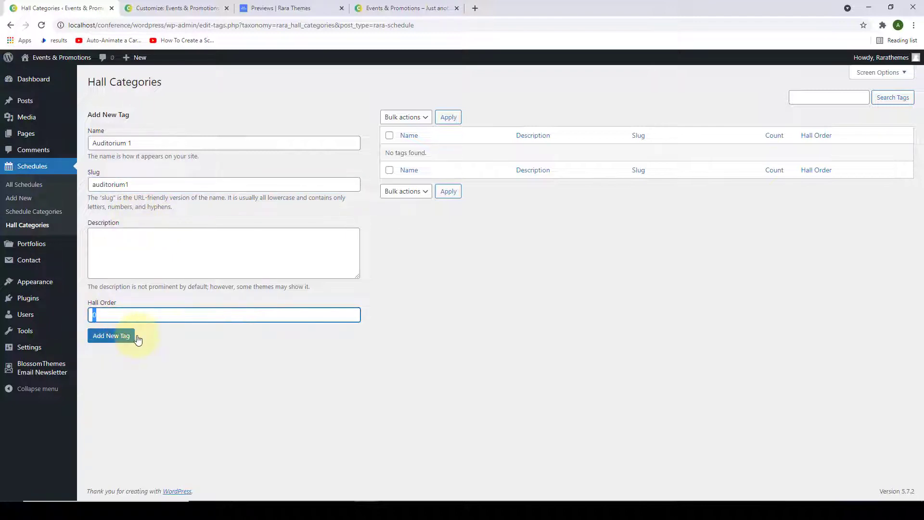
pyautogui.write('1')
pyautogui.click(116, 340)
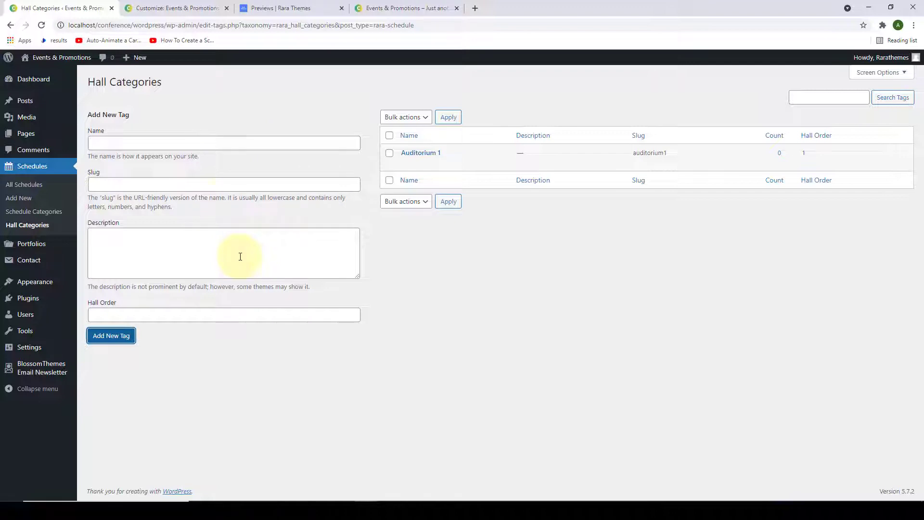
# Add the Auditorium 2 hall category with slug auditorium2 and hall order 2.
pyautogui.click(220, 147)
pyautogui.write('Auditorium 2')
pyautogui.press('Tab')
pyautogui.write('aud')
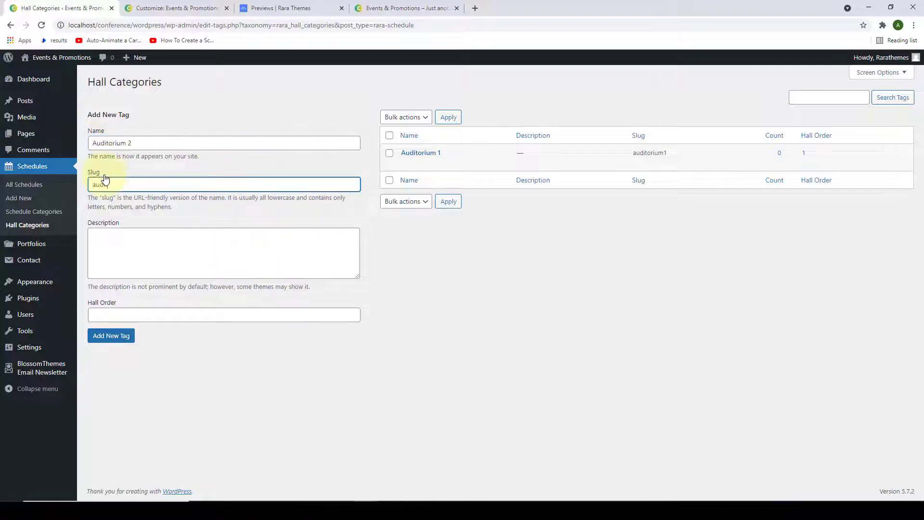
pyautogui.write('itorium2')
pyautogui.press('Tab')
pyautogui.write('2')
pyautogui.click(114, 335)
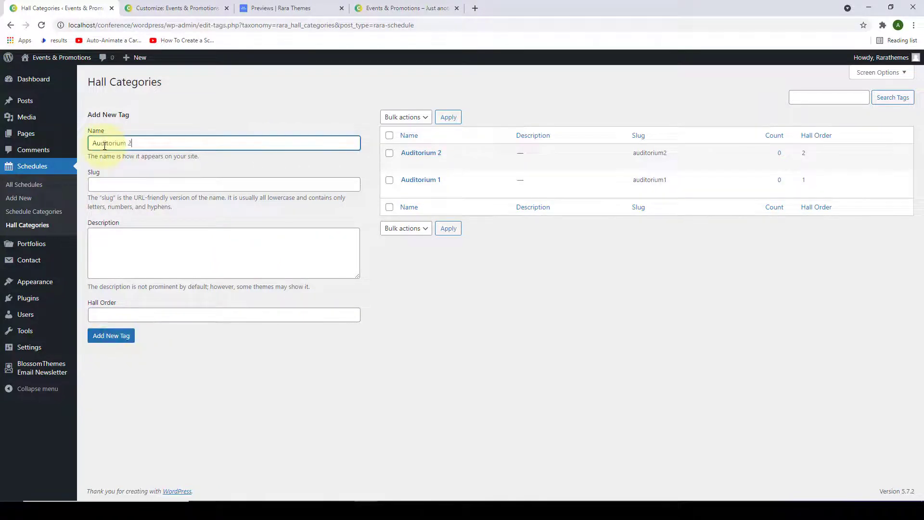
# Fill in Auditorium 3 with slug 'auditorium 3' and hall order 3.
pyautogui.press('BackSpace')
pyautogui.write('3')
pyautogui.click(124, 185)
pyautogui.write('auditorium')
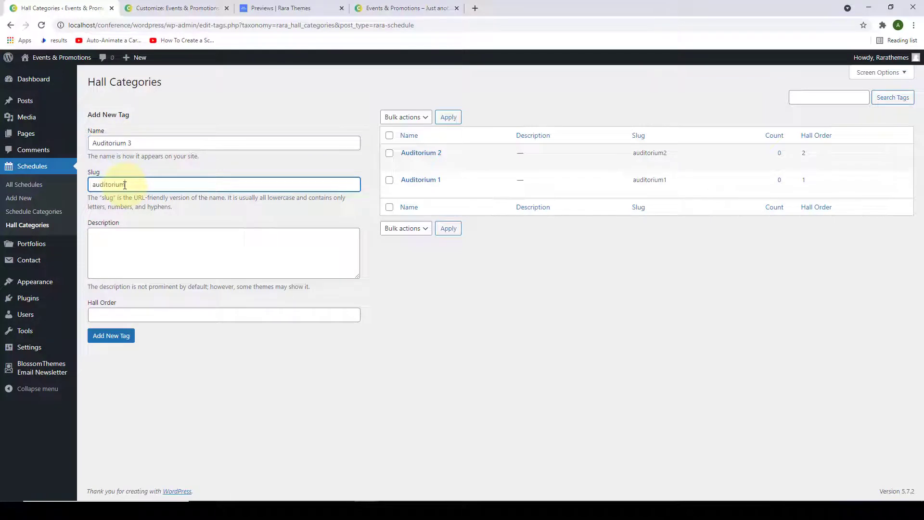
pyautogui.write(' 3')
pyautogui.press('Tab')
pyautogui.write('3')
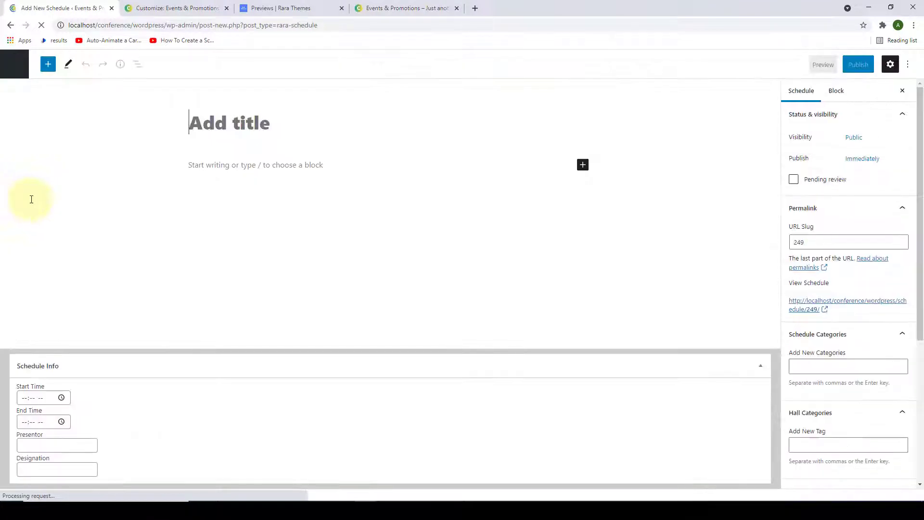
# Paste the demo's first session title, Grand Opening Business Conference 2018, as the schedule title.
pyautogui.click(194, 128)
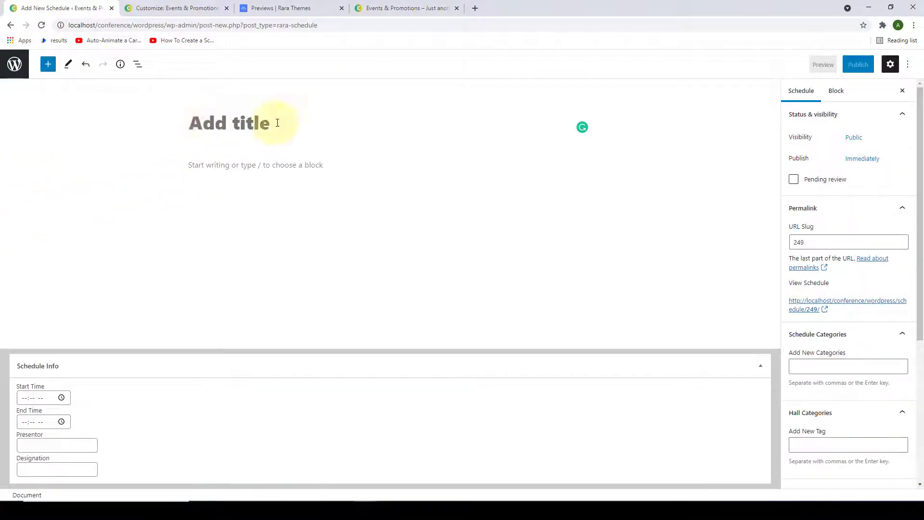
pyautogui.click(266, 9)
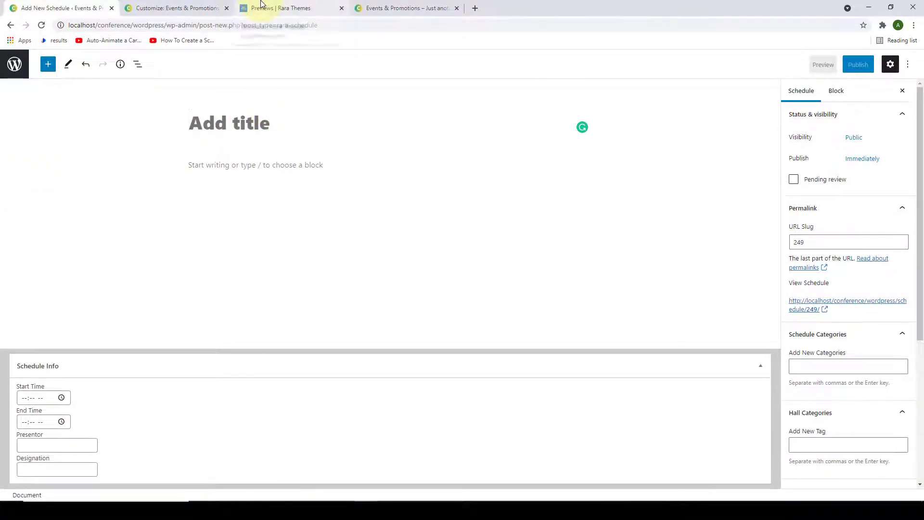
pyautogui.moveTo(919, 70); pyautogui.dragTo(919, 210)
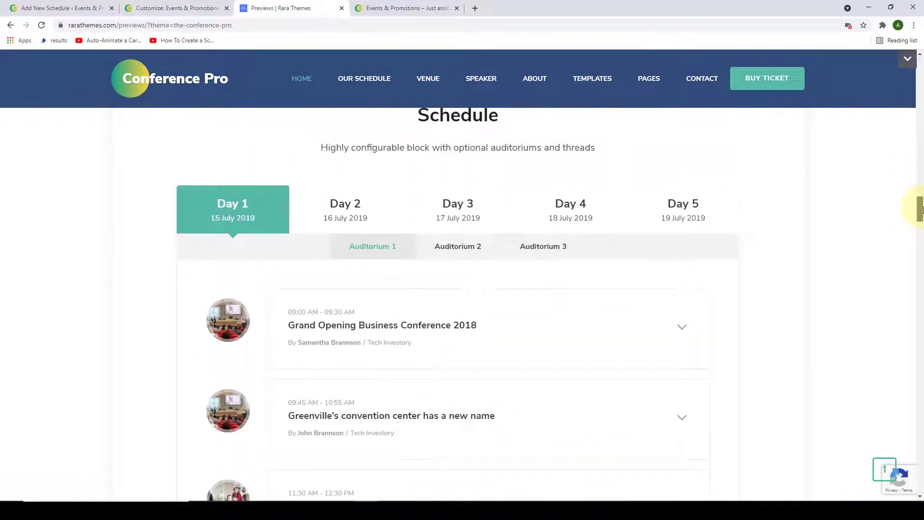
pyautogui.scroll(-3, 541, 239)
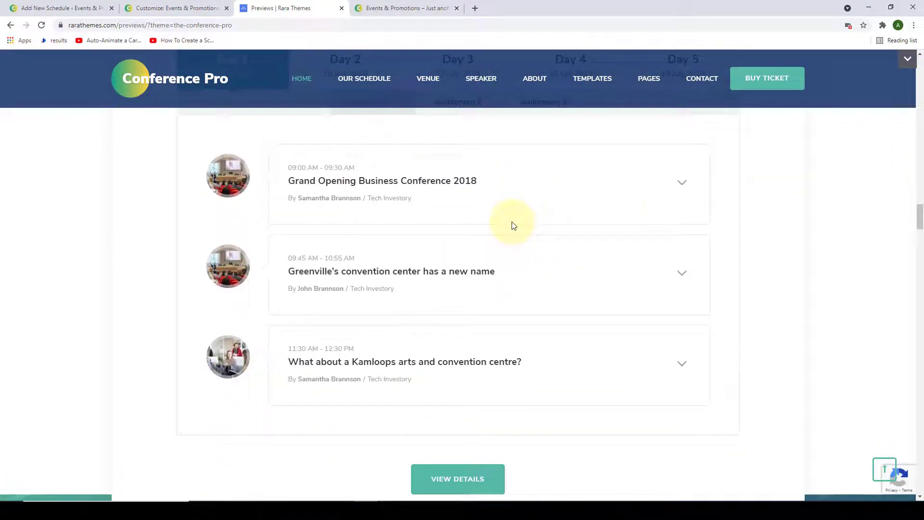
pyautogui.click(346, 191)
pyautogui.moveTo(289, 197)
pyautogui.mouseDown()
pyautogui.moveTo(299, 197)
pyautogui.moveTo(288, 183)
pyautogui.mouseUp()
pyautogui.rightClick(290, 186)
pyautogui.click(325, 191)
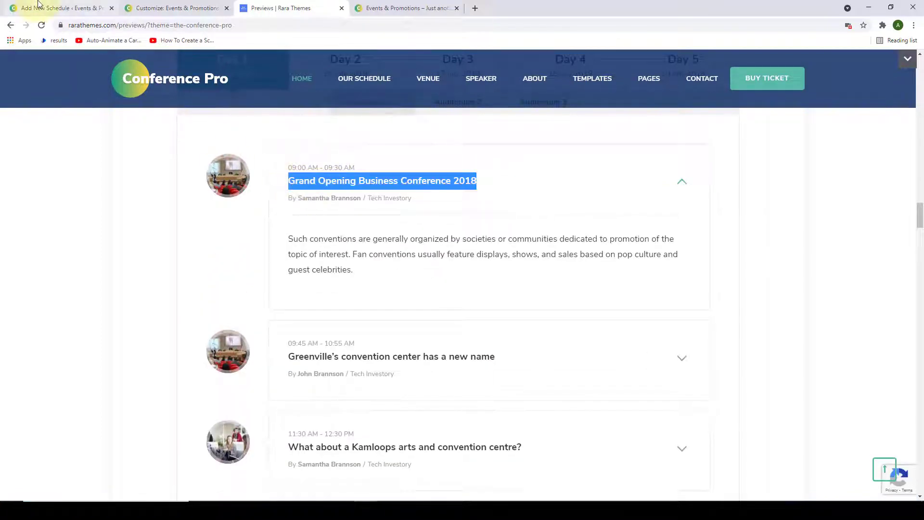
pyautogui.click(38, 4)
pyautogui.hotkey('ctrl', 'v')
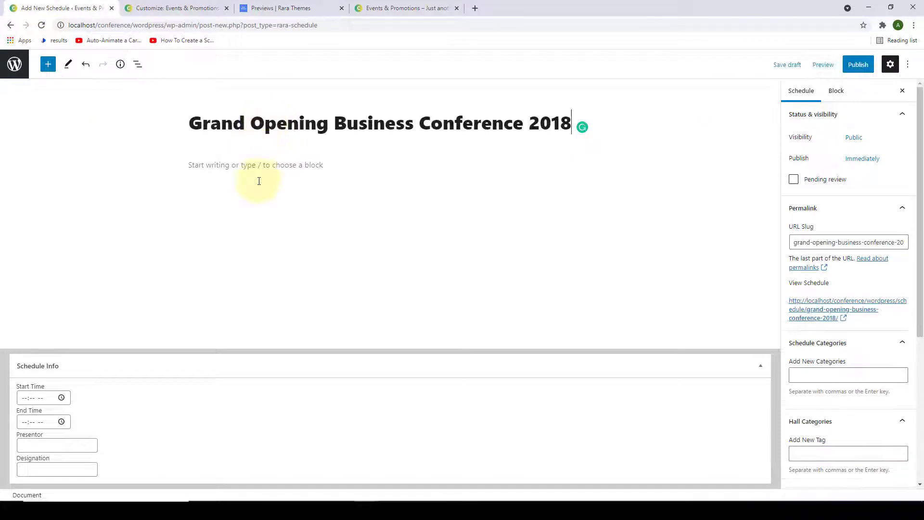
# Copy the session's convention description from the demo into a paragraph block.
pyautogui.click(264, 172)
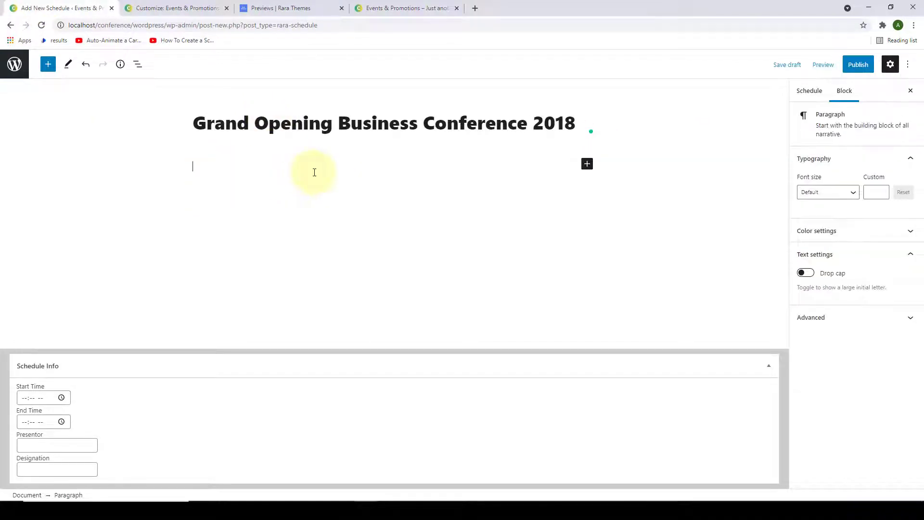
pyautogui.click(301, 9)
pyautogui.moveTo(353, 271); pyautogui.dragTo(292, 234)
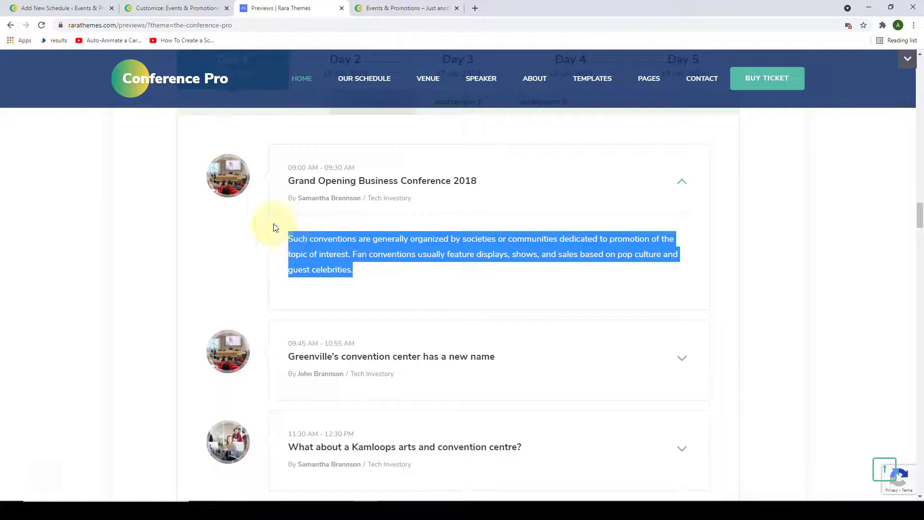
pyautogui.hotkey('ctrl', 'c')
pyautogui.click(60, 8)
pyautogui.hotkey('ctrl', 'v')
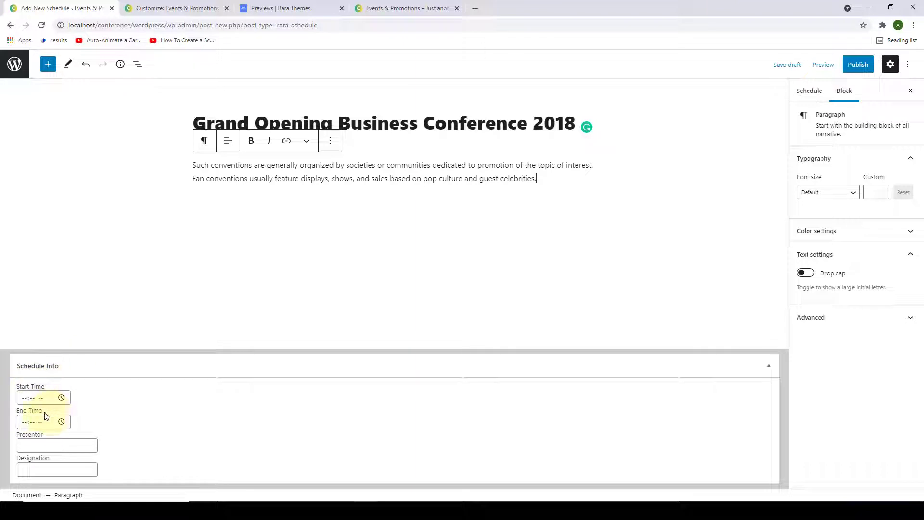
# Set the session time to 09:30 AM start and 11:30 AM end.
pyautogui.click(24, 397)
pyautogui.write('10:3')
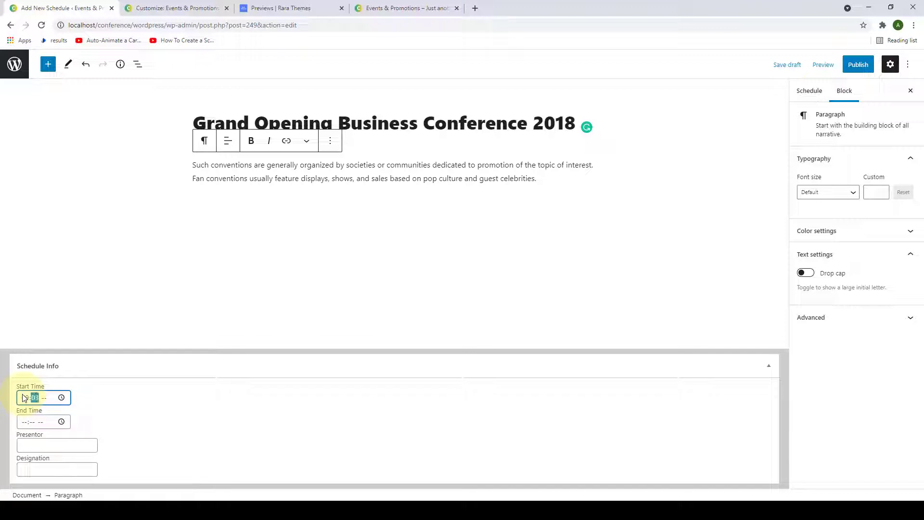
pyautogui.write('0')
pyautogui.click(26, 423)
pyautogui.write('11:')
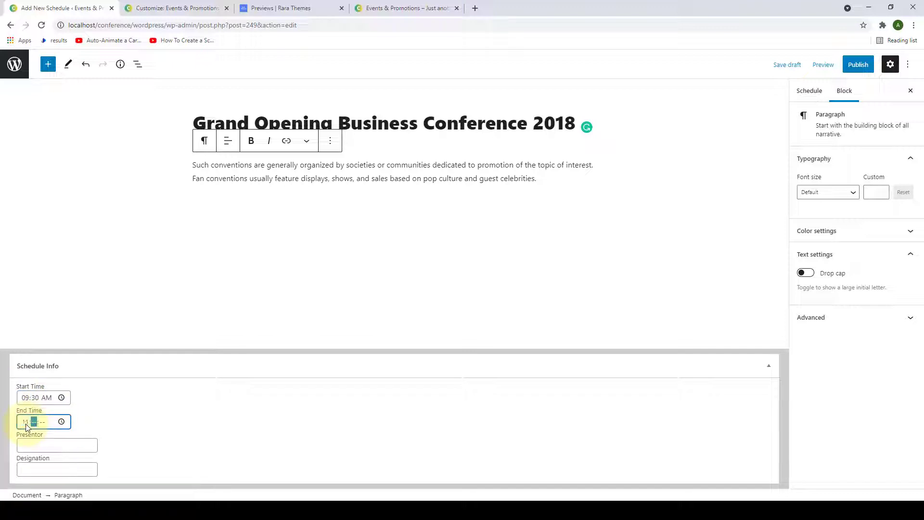
pyautogui.write('30')
# Copy the presenter's name from the demo into the Presentor field.
pyautogui.click(32, 448)
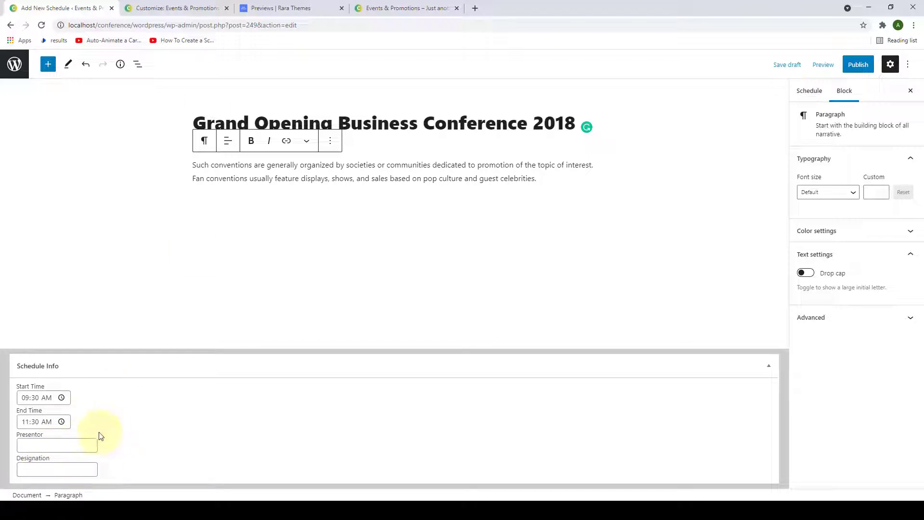
pyautogui.click(244, 9)
pyautogui.moveTo(362, 198); pyautogui.dragTo(302, 204)
pyautogui.rightClick(301, 204)
pyautogui.click(317, 197)
pyautogui.click(57, 8)
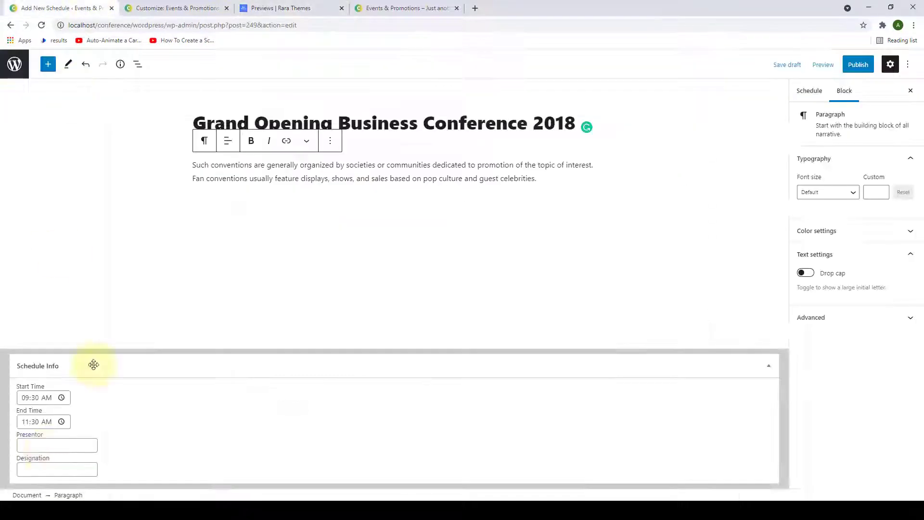
pyautogui.rightClick(47, 445)
pyautogui.click(69, 366)
# Copy the designation Tech Investory from the demo into the Designation field.
pyautogui.click(41, 469)
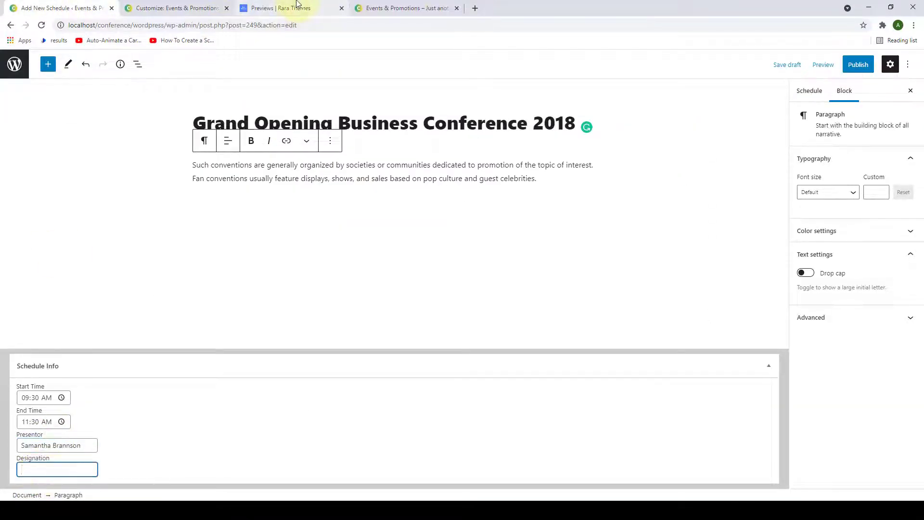
pyautogui.click(289, 8)
pyautogui.moveTo(413, 199); pyautogui.dragTo(377, 204)
pyautogui.rightClick(377, 204)
pyautogui.click(388, 212)
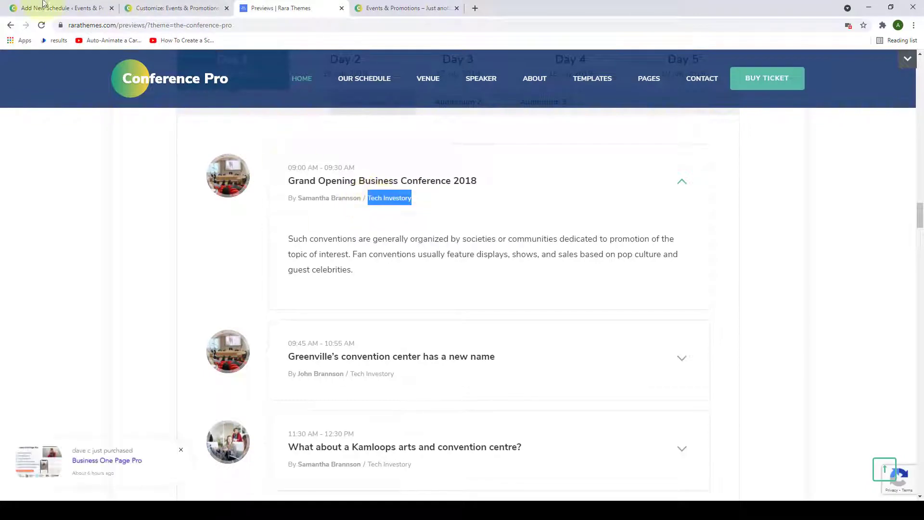
pyautogui.click(58, 9)
pyautogui.rightClick(69, 469)
pyautogui.click(99, 401)
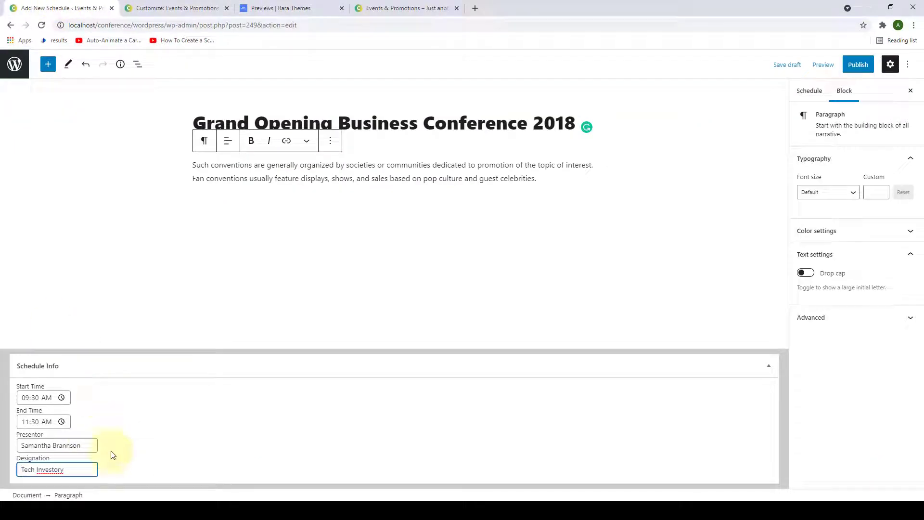
pyautogui.click(810, 91)
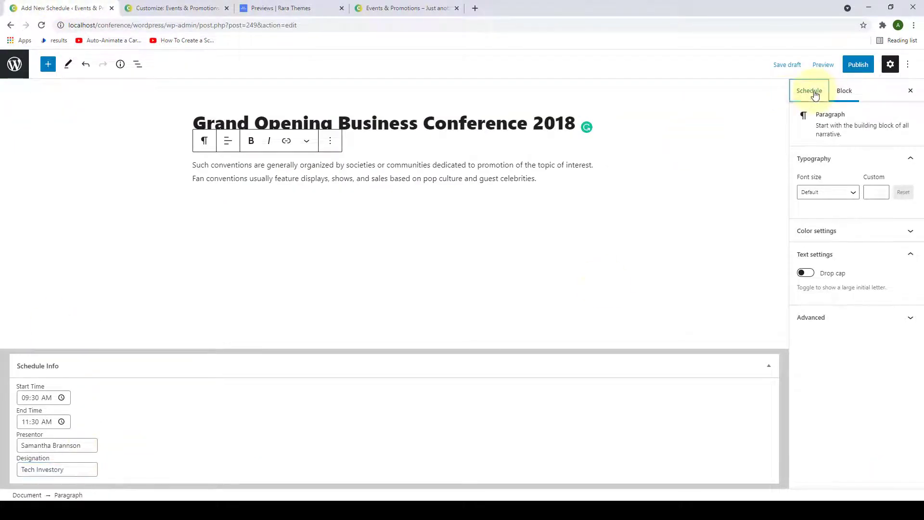
# Assign the schedule categories Day 1 and Day 2.
pyautogui.scroll(-4, 810, 176)
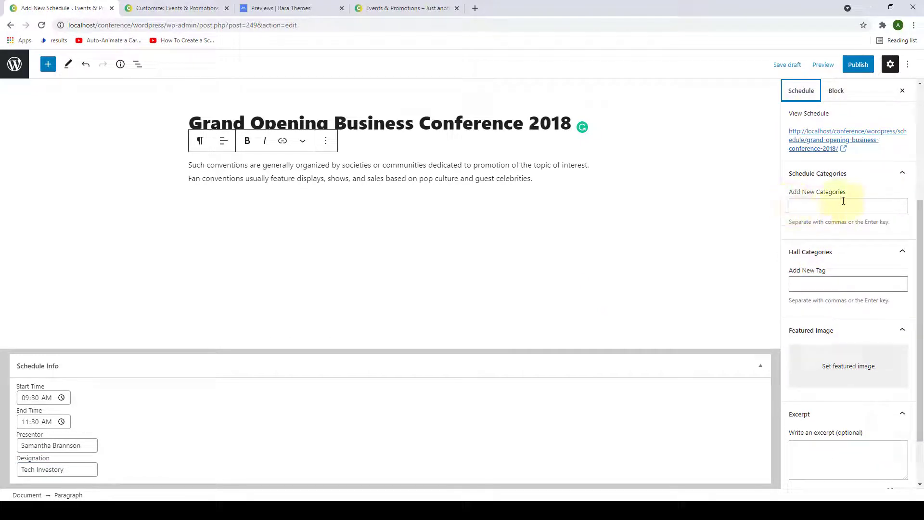
pyautogui.scroll(1, 839, 217)
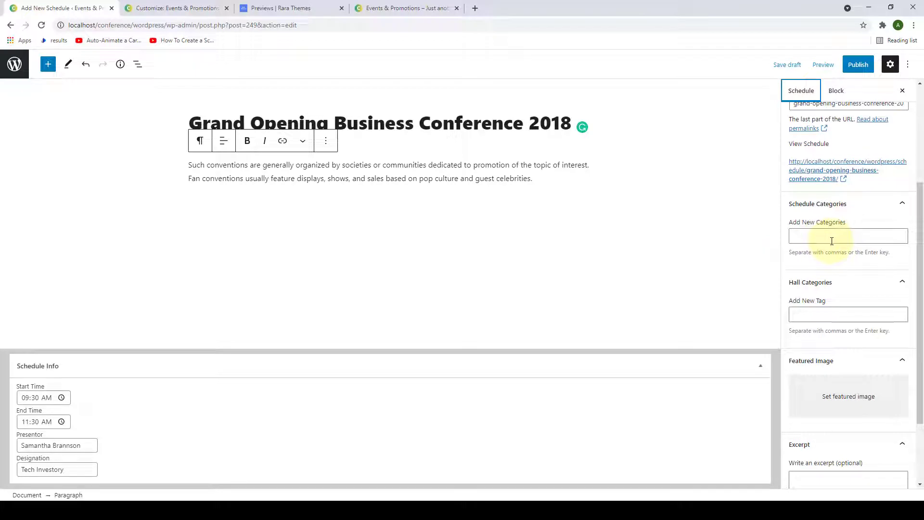
pyautogui.click(832, 241)
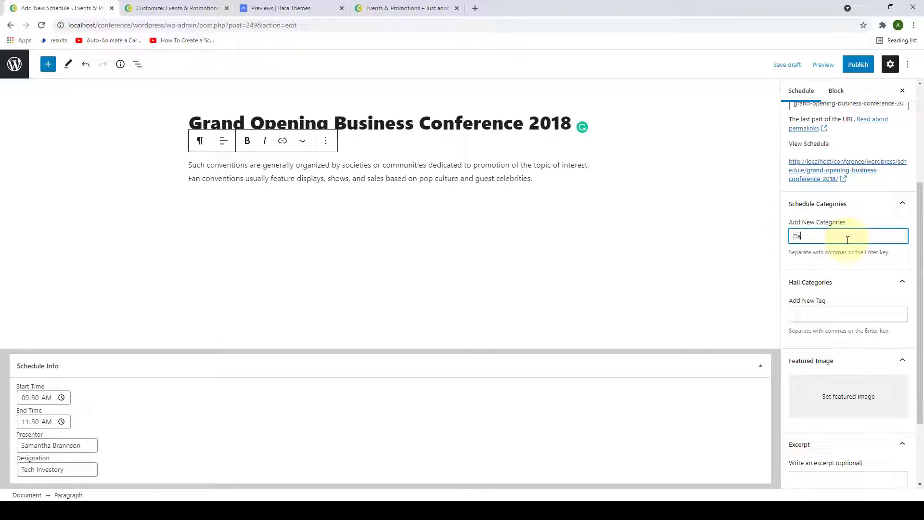
pyautogui.write('Day 1')
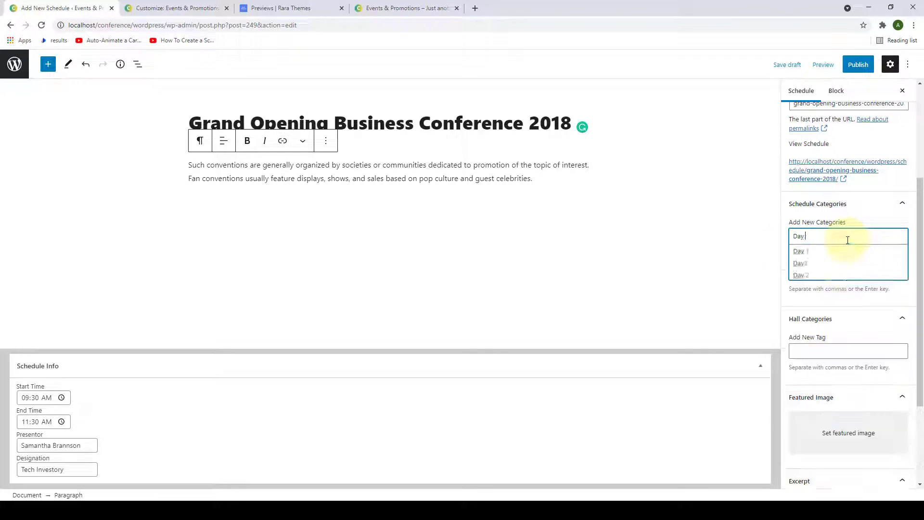
pyautogui.click(802, 254)
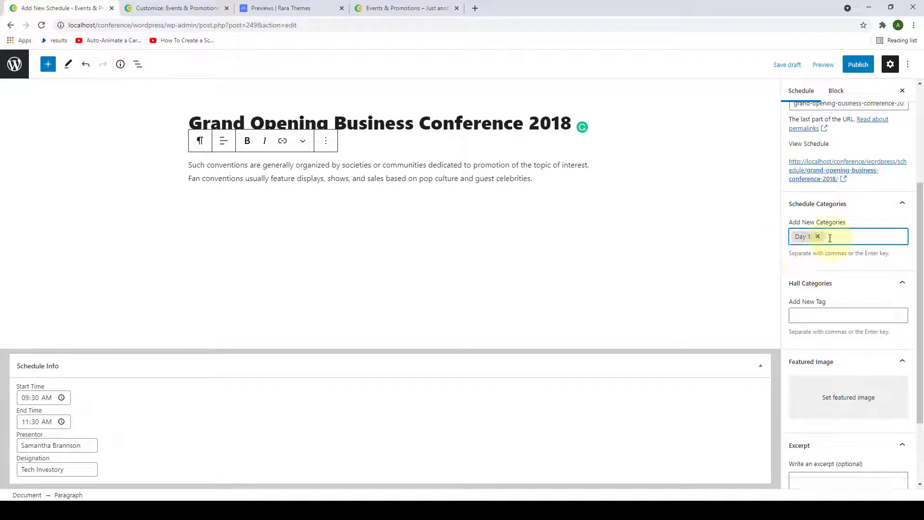
pyautogui.write('Da')
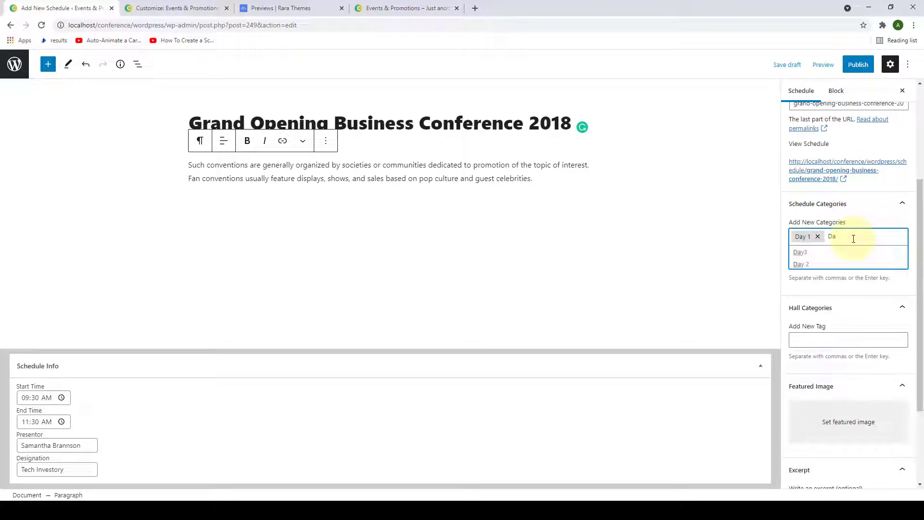
pyautogui.write('y 2')
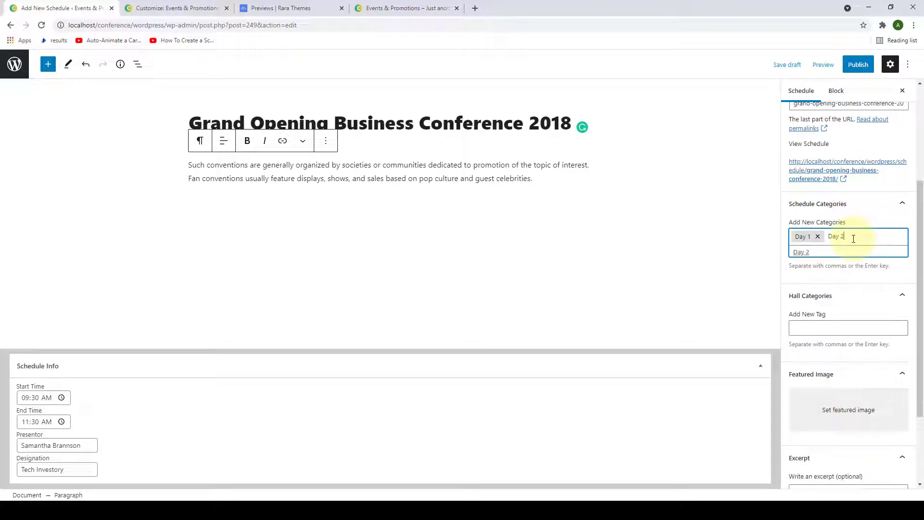
pyautogui.click(803, 251)
# Assign the Auditorium 1 hall category.
pyautogui.scroll(-2, 807, 260)
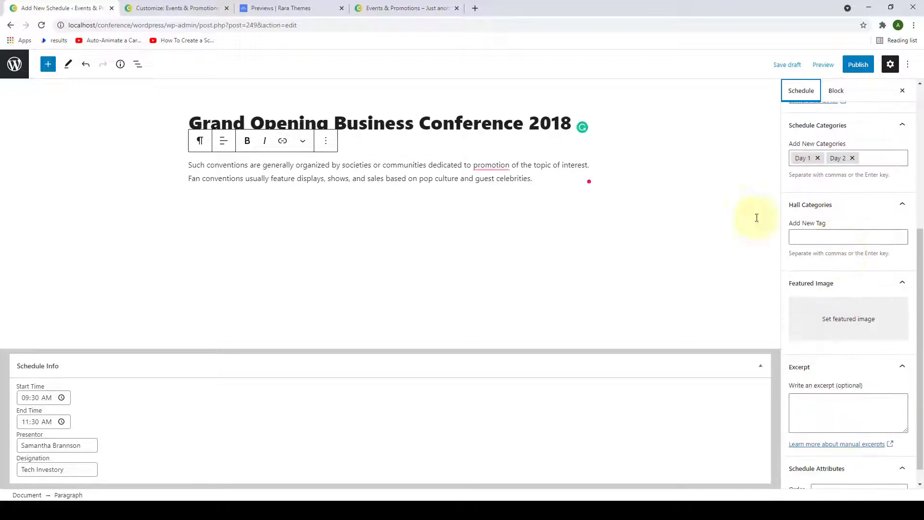
pyautogui.click(820, 236)
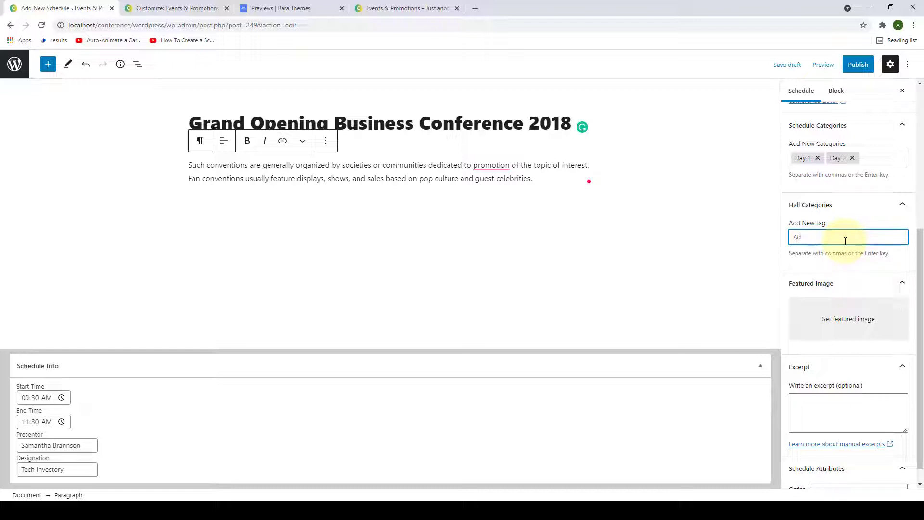
pyautogui.write('Auditori')
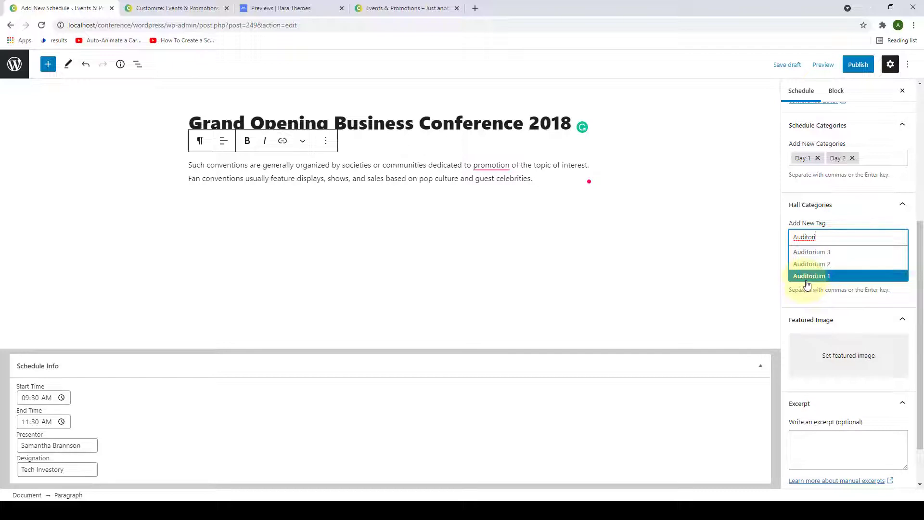
pyautogui.click(845, 277)
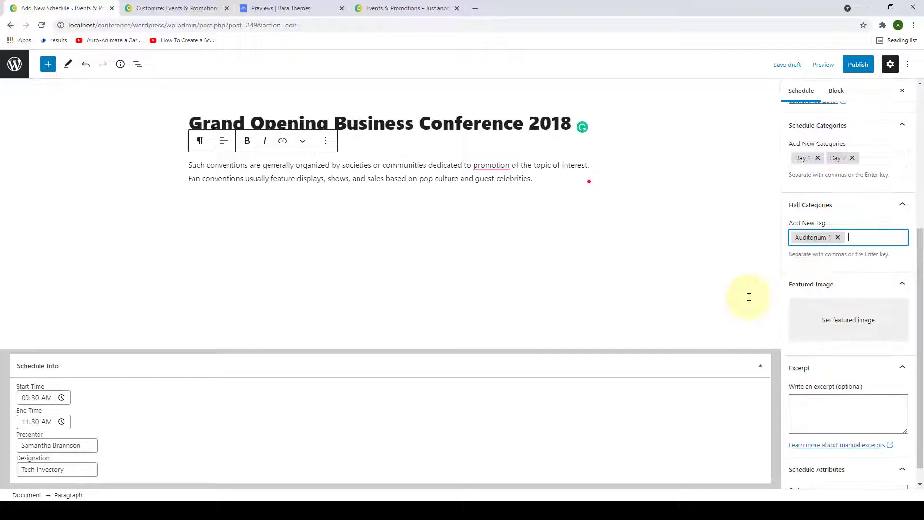
# Set the first office photo from the media library as the featured image.
pyautogui.click(844, 328)
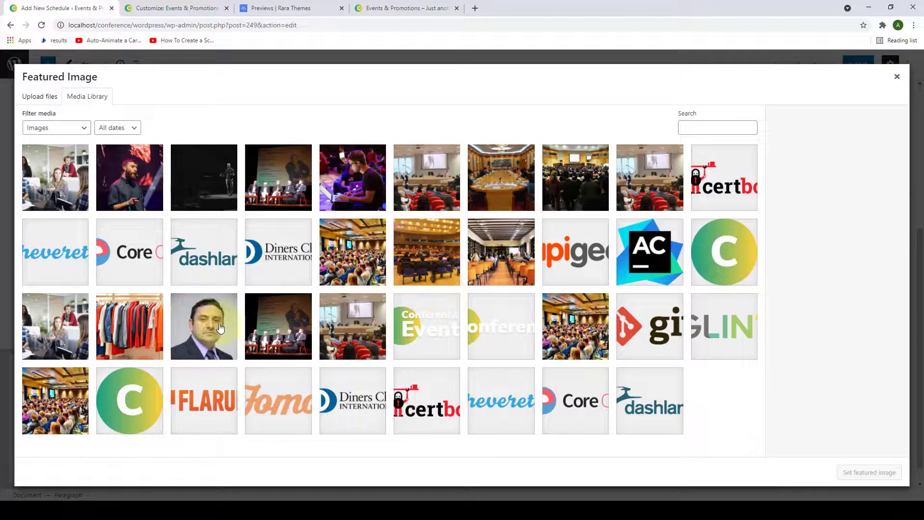
pyautogui.click(61, 199)
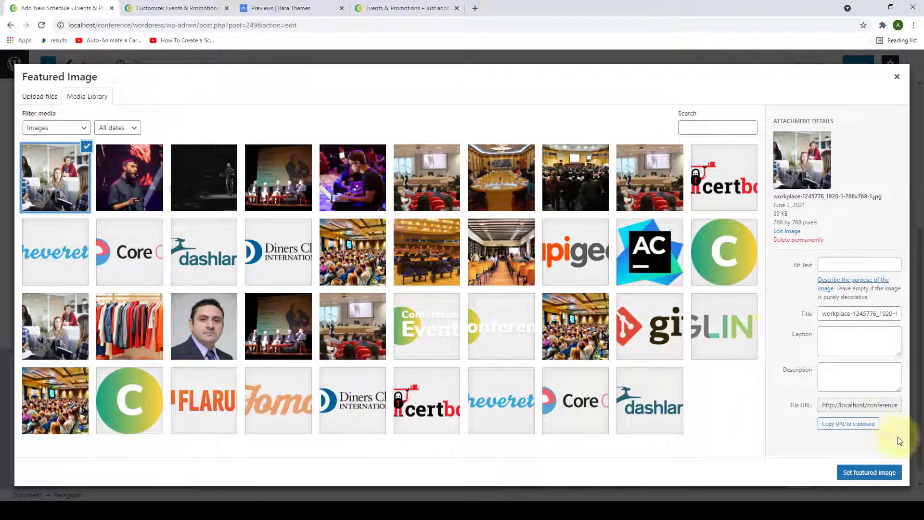
pyautogui.click(872, 474)
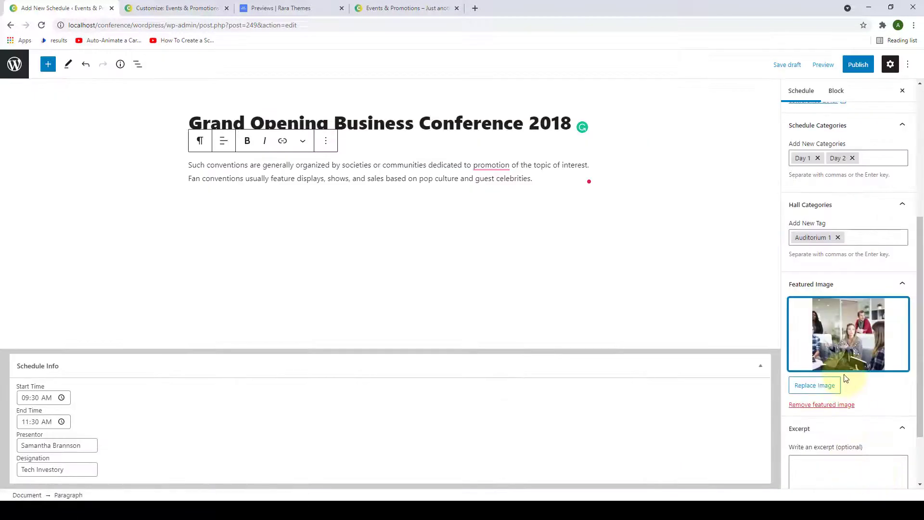
# Set the schedule order to 1, publish it, and go back to Hall Categories.
pyautogui.scroll(-2, 846, 378)
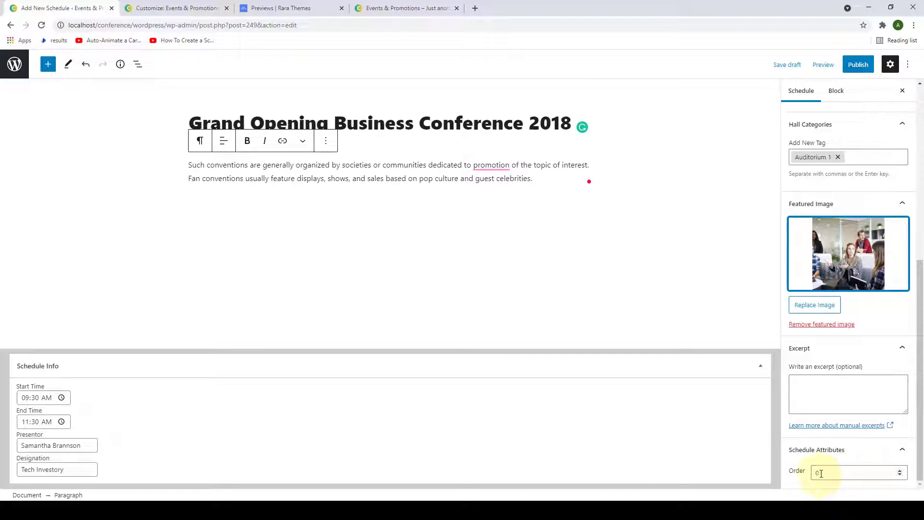
pyautogui.doubleClick(846, 474)
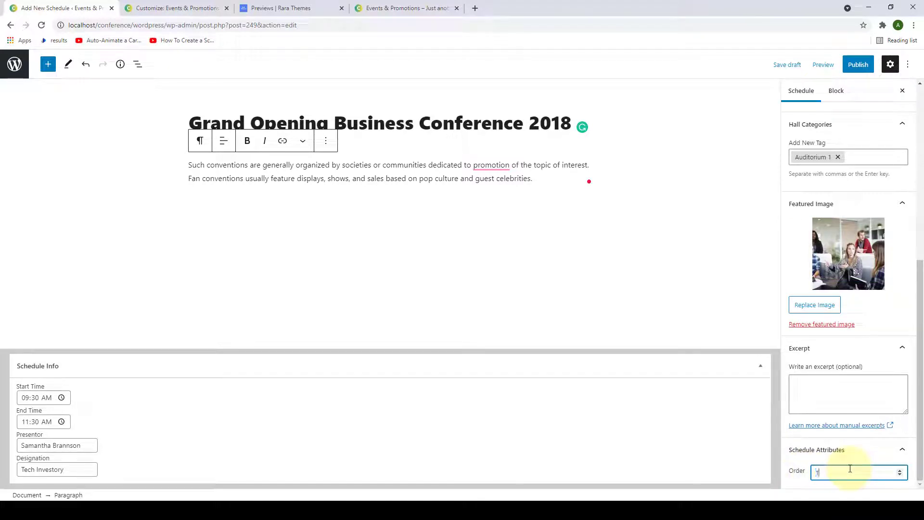
pyautogui.write('1')
pyautogui.scroll(7, 817, 468)
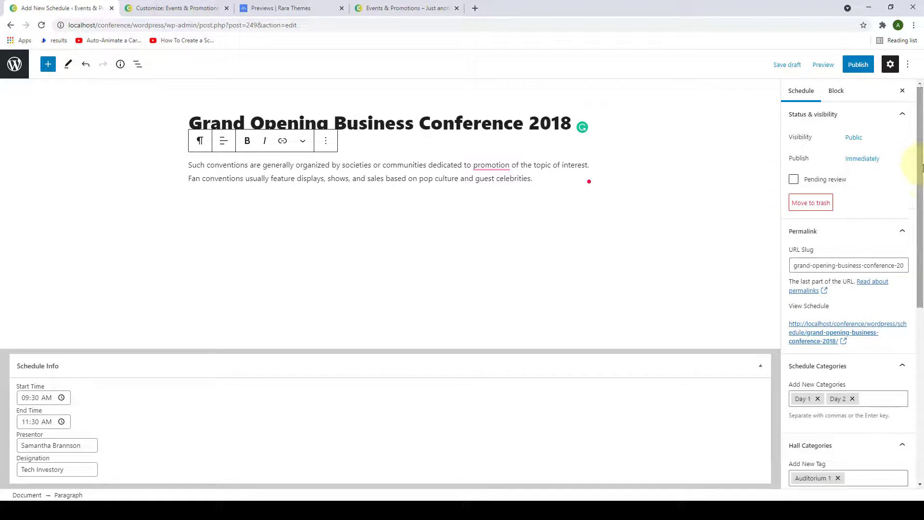
pyautogui.click(861, 65)
pyautogui.click(828, 61)
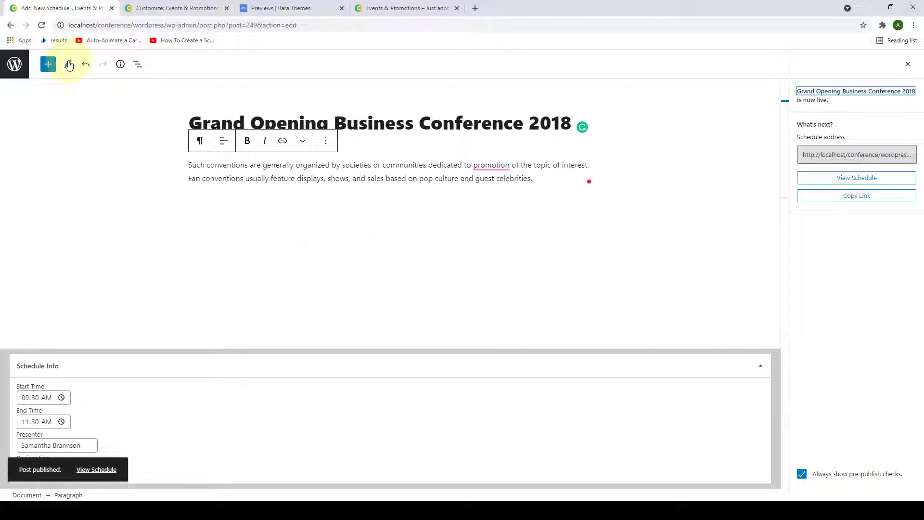
pyautogui.click(11, 25)
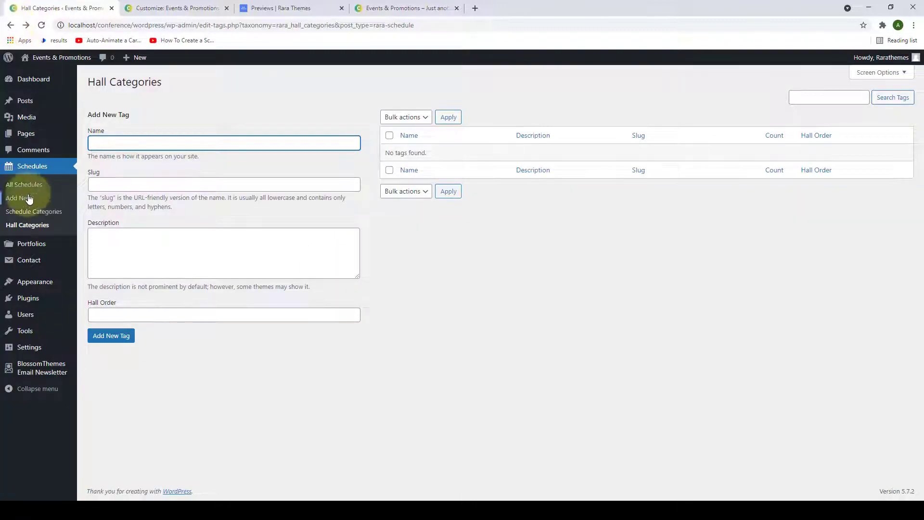
# Check the seven published schedules in All Schedules, then return to the Schedule Section customizer.
pyautogui.click(31, 187)
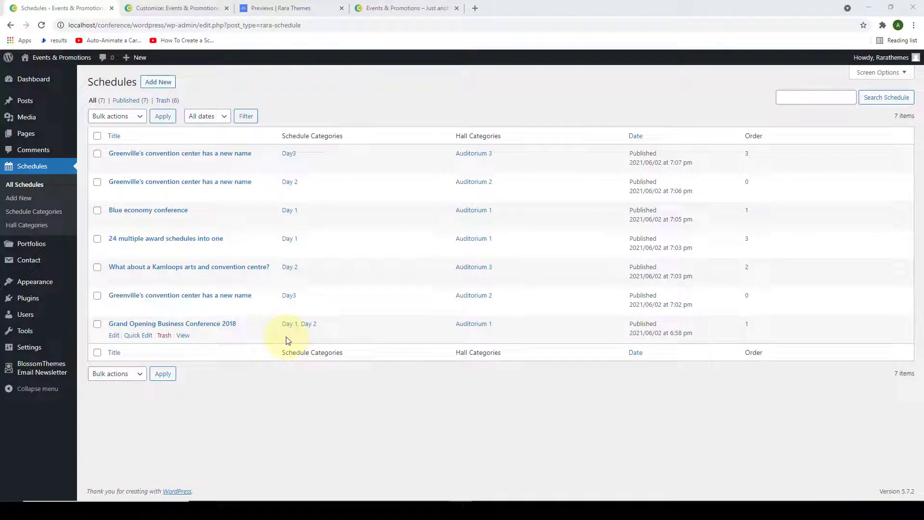
pyautogui.click(141, 4)
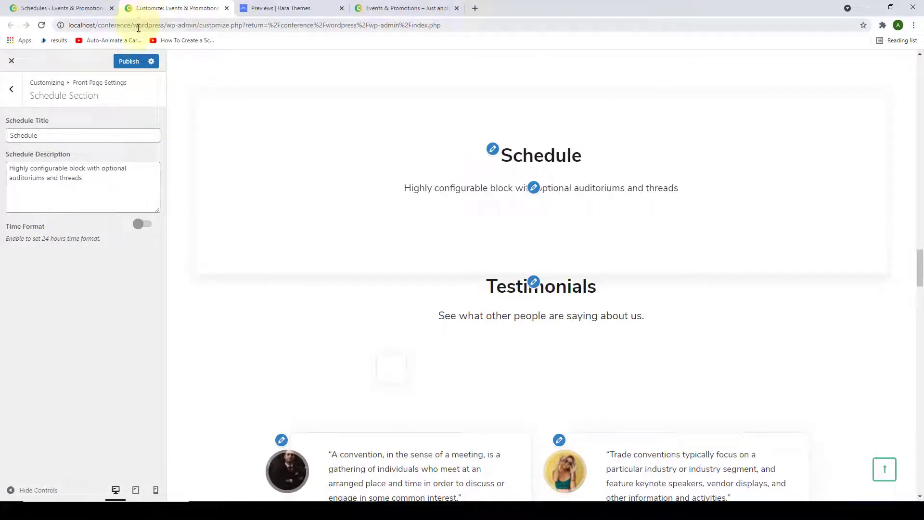
# Try the 24-hour time format toggle on and off, leaving 12-hour times for now.
pyautogui.click(147, 225)
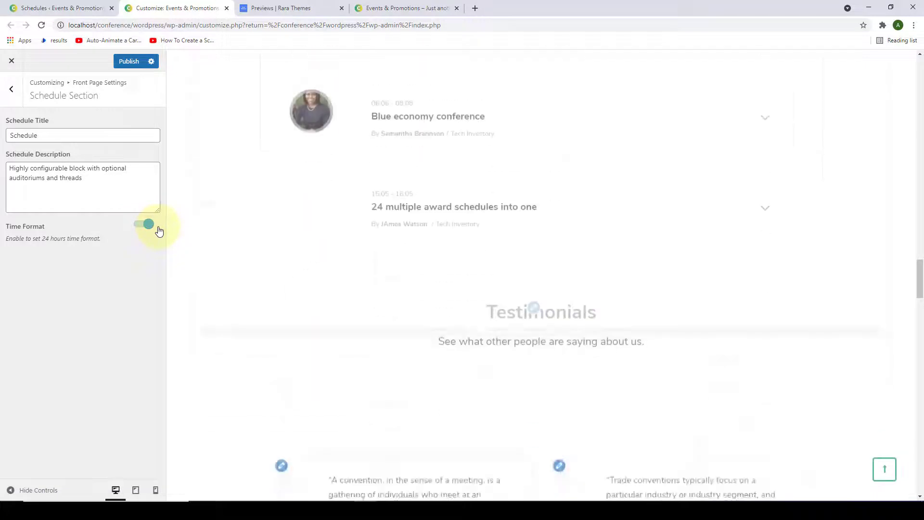
pyautogui.click(142, 224)
pyautogui.scroll(5, 359, 262)
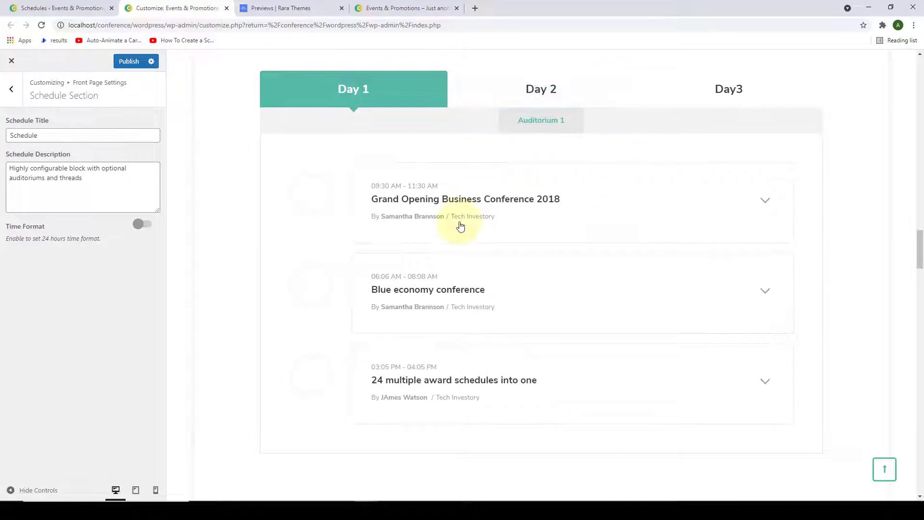
pyautogui.click(144, 226)
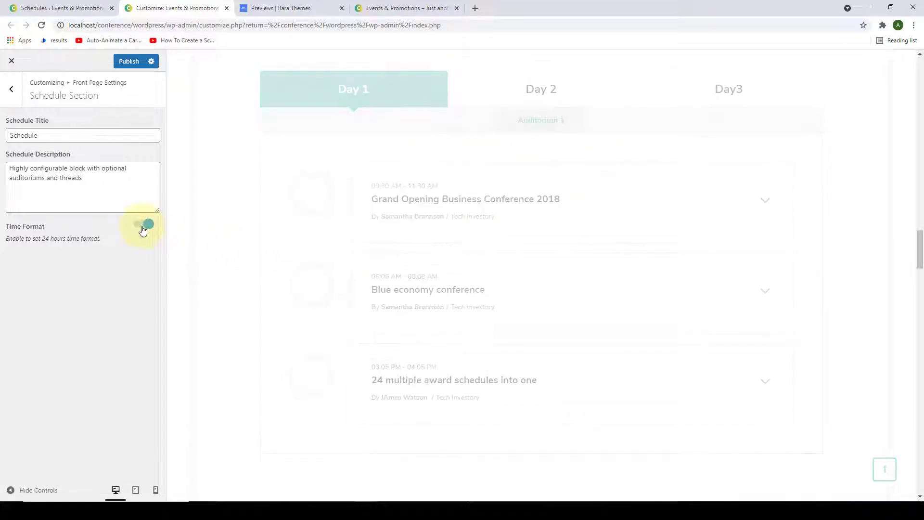
pyautogui.click(142, 228)
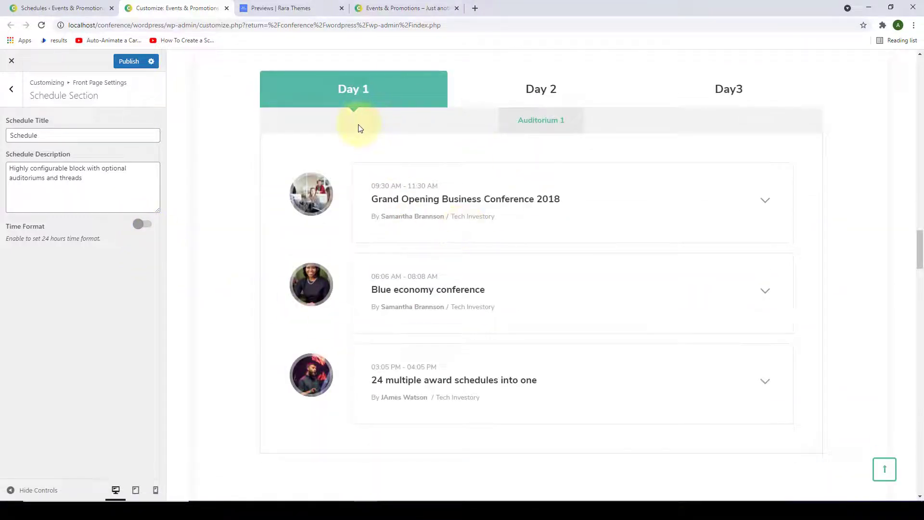
pyautogui.click(99, 8)
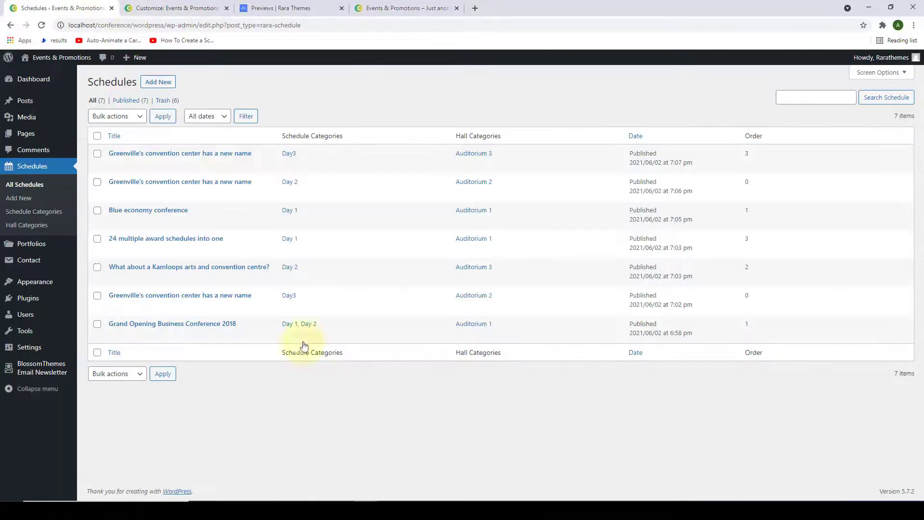
pyautogui.click(171, 6)
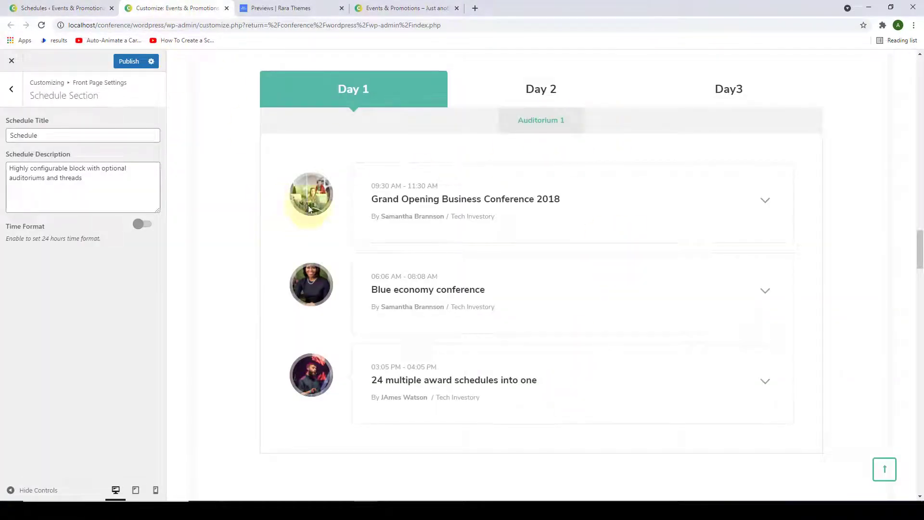
pyautogui.scroll(2, 563, 135)
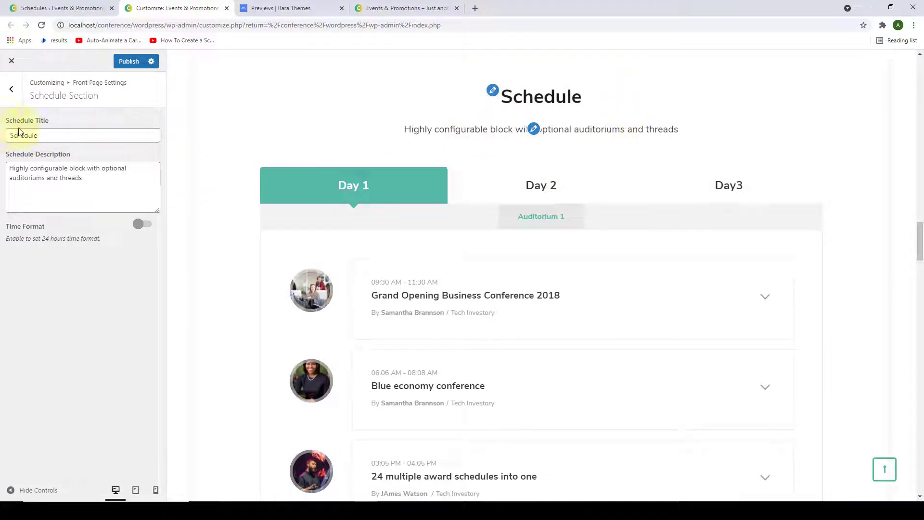
# Select the schedule section title and description text, then deselect it.
pyautogui.doubleClick(47, 135)
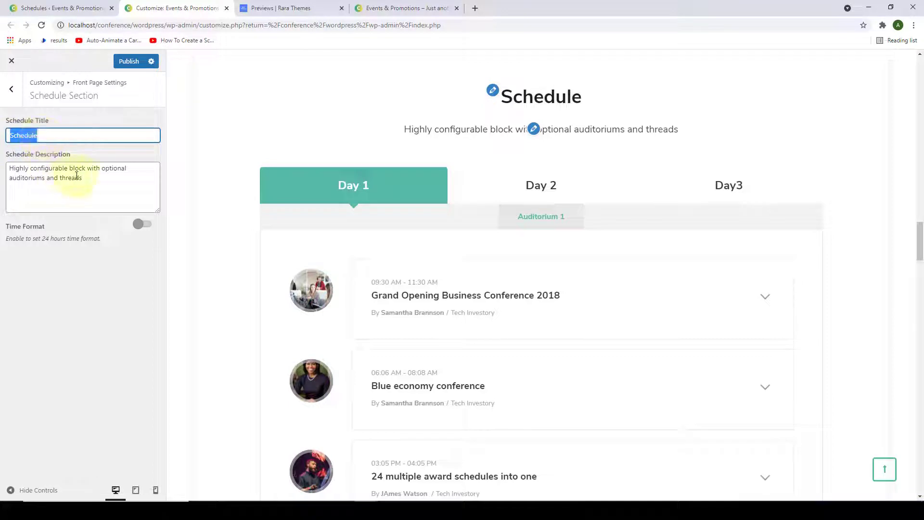
pyautogui.moveTo(83, 181); pyautogui.dragTo(9, 168)
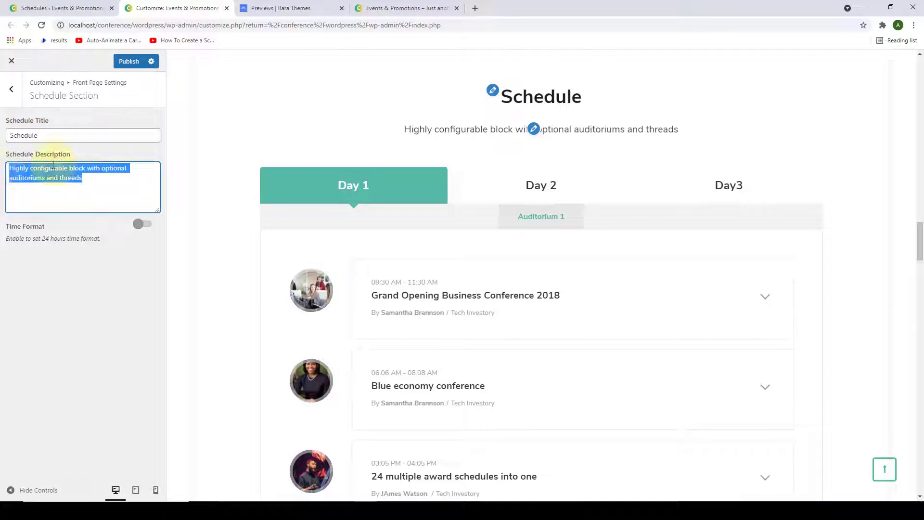
pyautogui.click(253, 135)
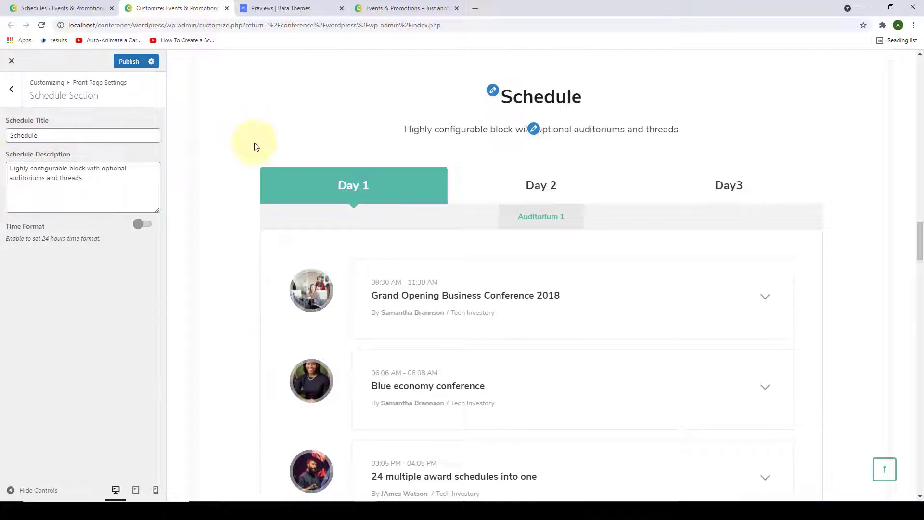
pyautogui.scroll(-3, 631, 355)
pyautogui.scroll(1, 642, 363)
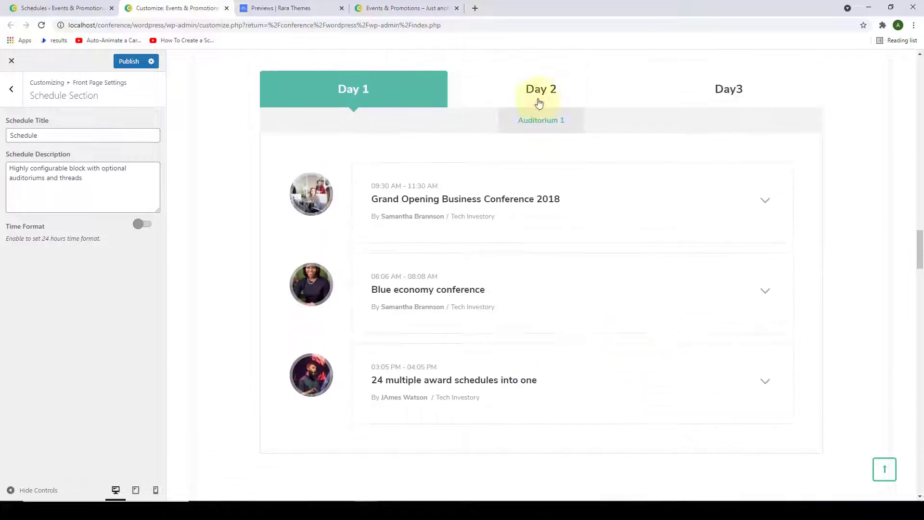
# Browse the Day 1, Day 2 and Day3 schedules and their Auditorium sessions in the preview.
pyautogui.click(537, 92)
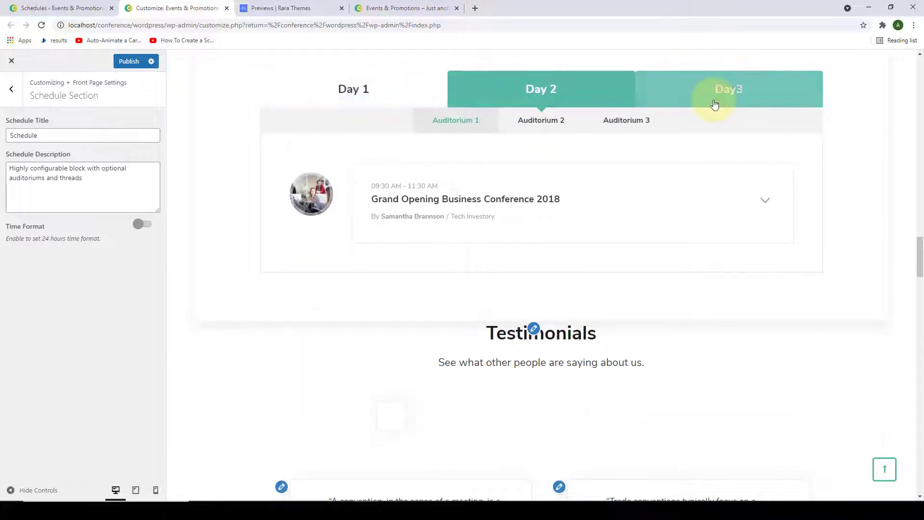
pyautogui.click(714, 105)
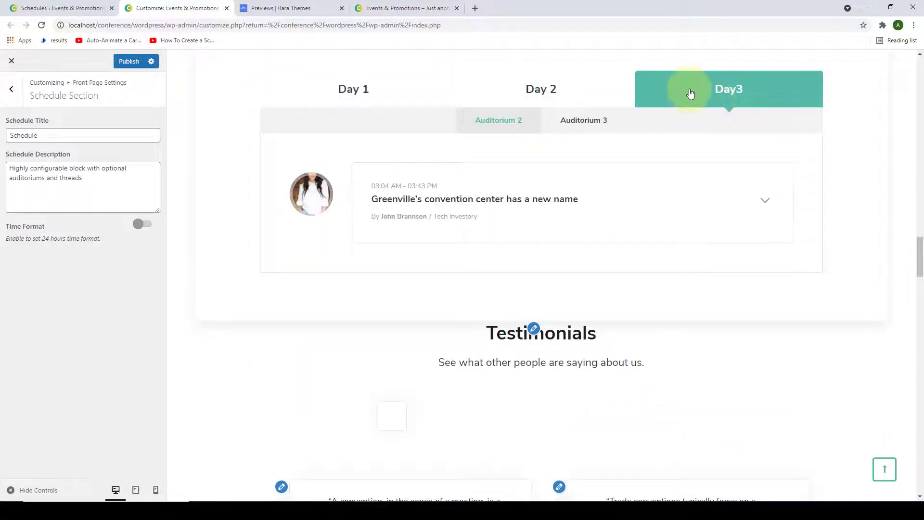
pyautogui.click(571, 130)
pyautogui.click(526, 128)
pyautogui.click(541, 93)
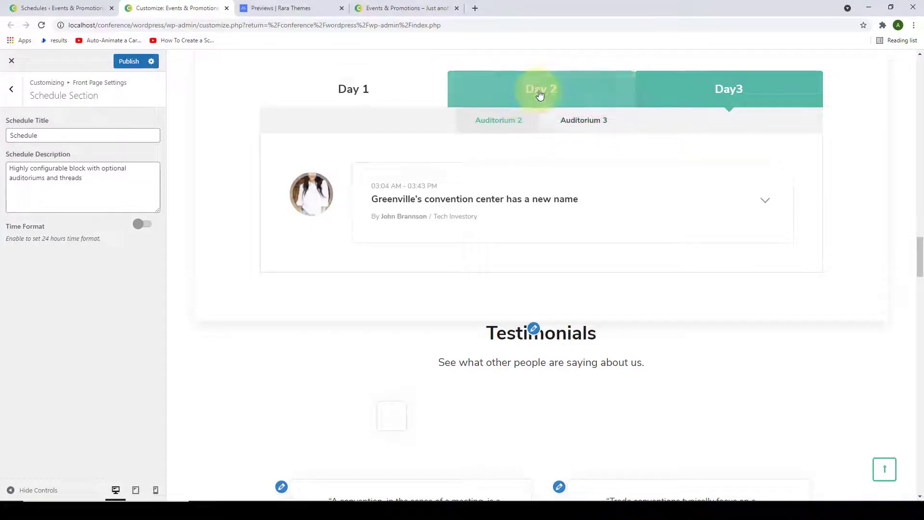
pyautogui.click(617, 123)
pyautogui.click(554, 125)
pyautogui.click(474, 123)
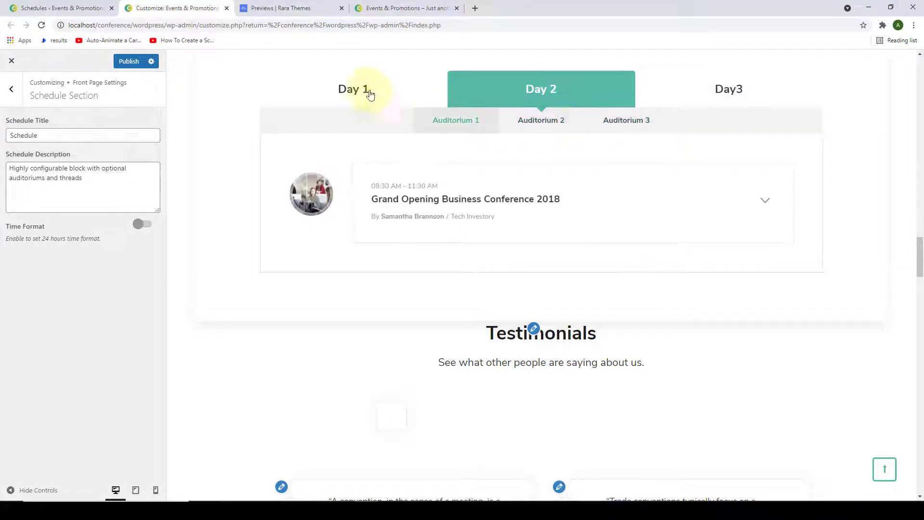
pyautogui.click(366, 90)
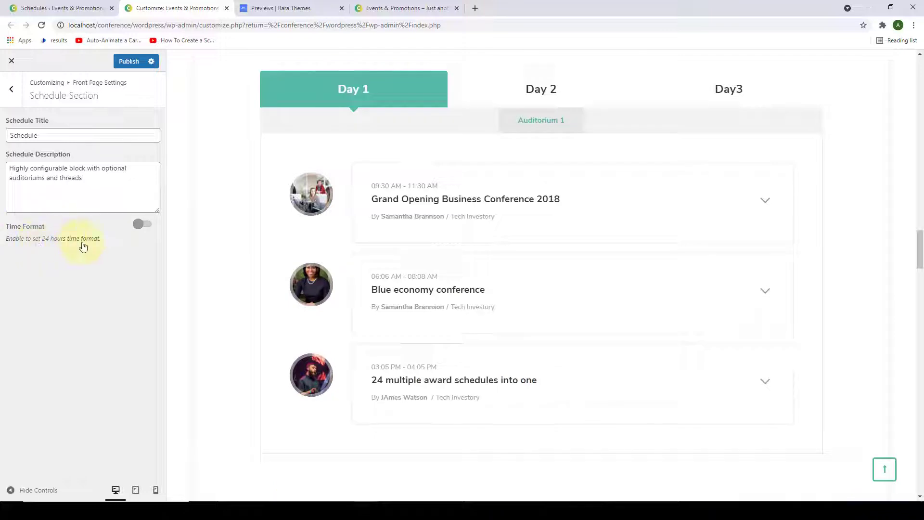
# Turn on the 24-hour time format and publish the Schedule Section.
pyautogui.click(147, 226)
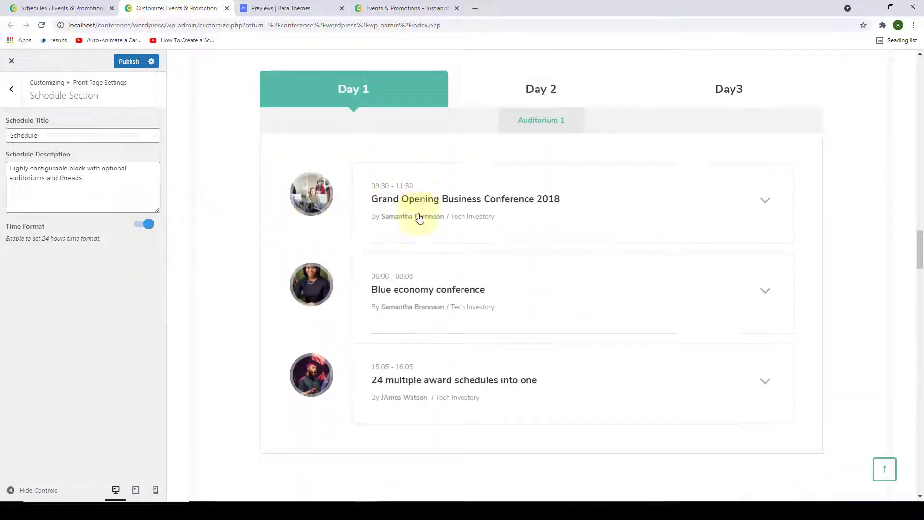
pyautogui.scroll(-1, 418, 216)
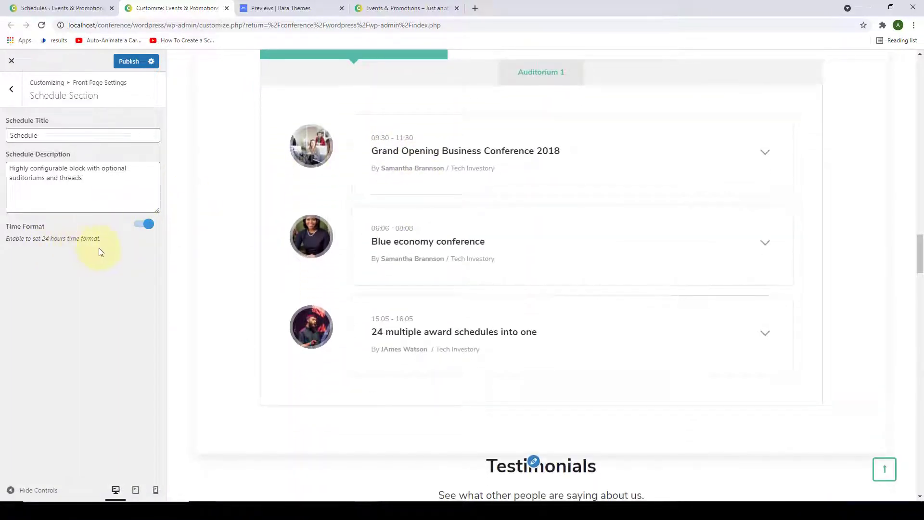
pyautogui.scroll(-1, 380, 250)
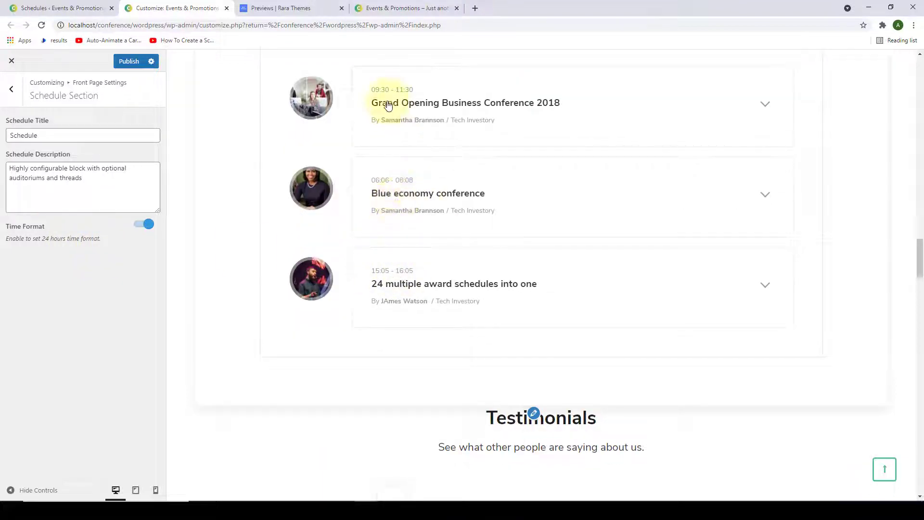
pyautogui.scroll(2, 435, 193)
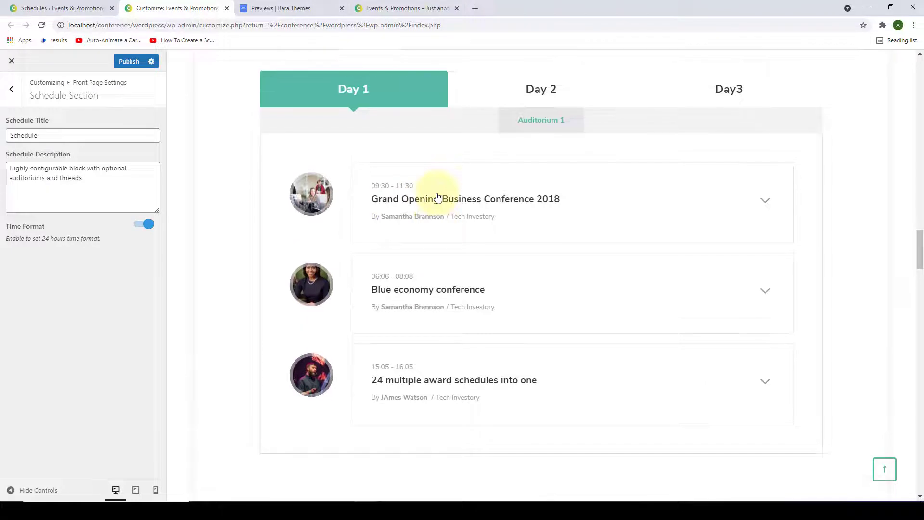
pyautogui.click(134, 64)
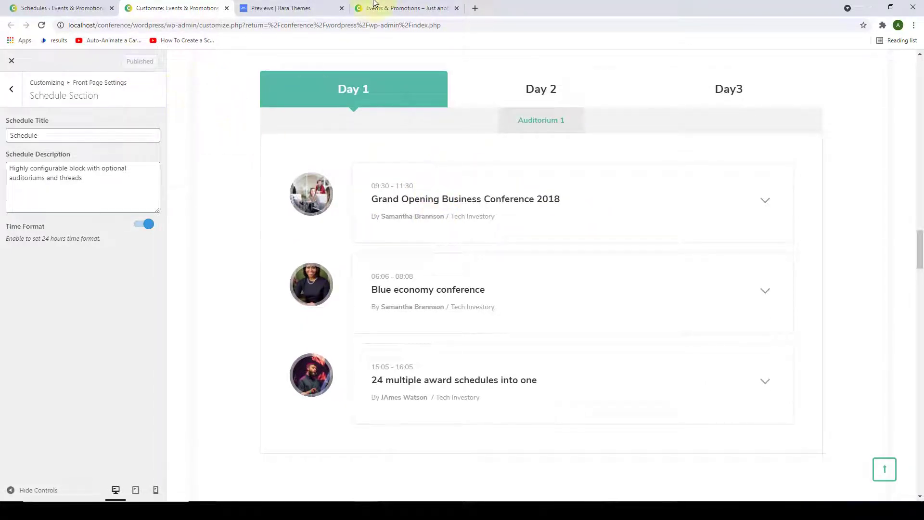
# Reload the live front page to load the published schedule changes.
pyautogui.click(372, 5)
pyautogui.moveTo(919, 79); pyautogui.dragTo(920, 275)
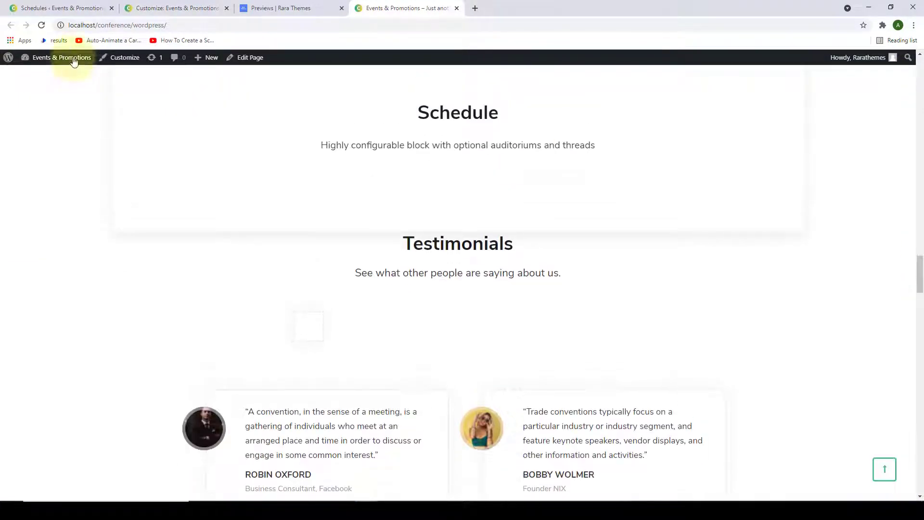
pyautogui.click(42, 25)
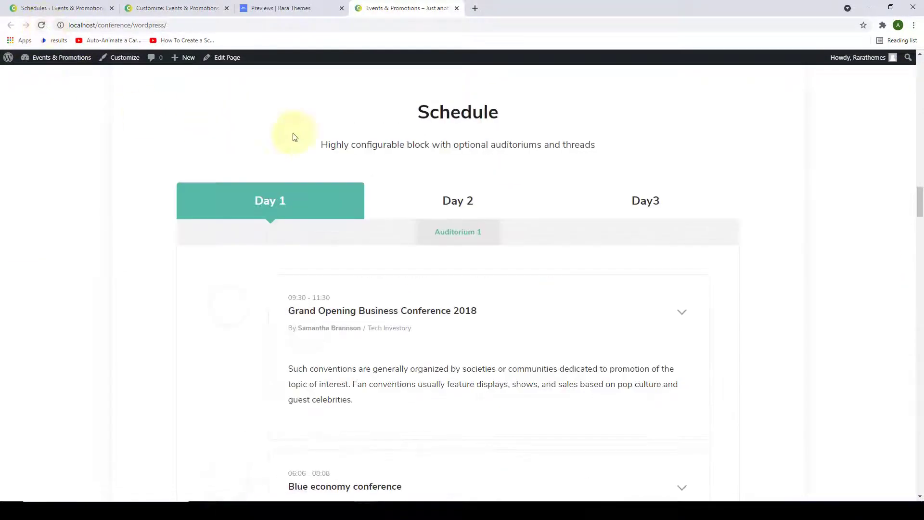
pyautogui.scroll(-8, 354, 139)
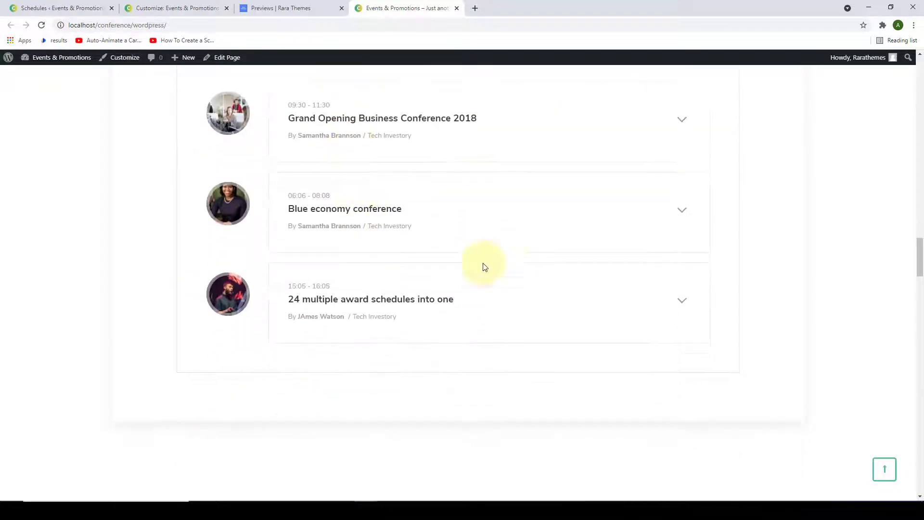
pyautogui.scroll(2, 506, 230)
# Confirm 24-hour times on the Day 1–Day3 tabs, then go back to the Front Page Settings list.
pyautogui.click(472, 159)
pyautogui.click(635, 164)
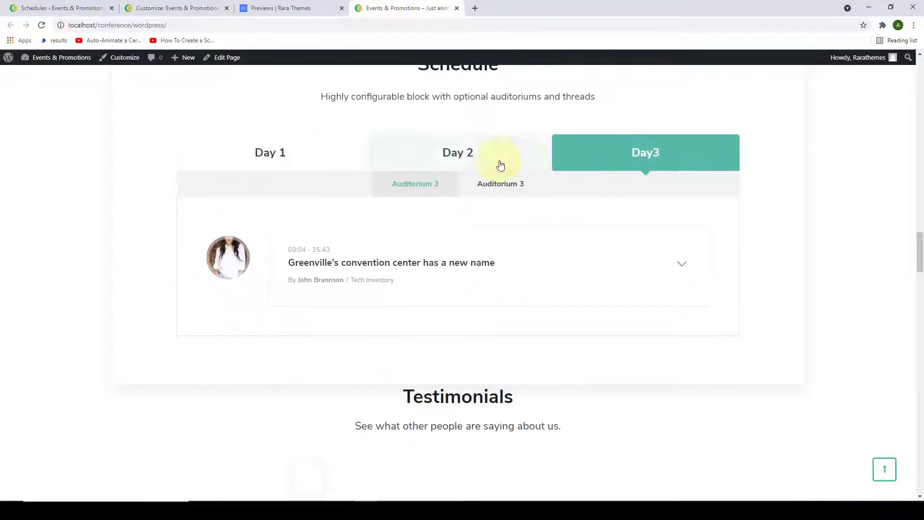
pyautogui.click(453, 166)
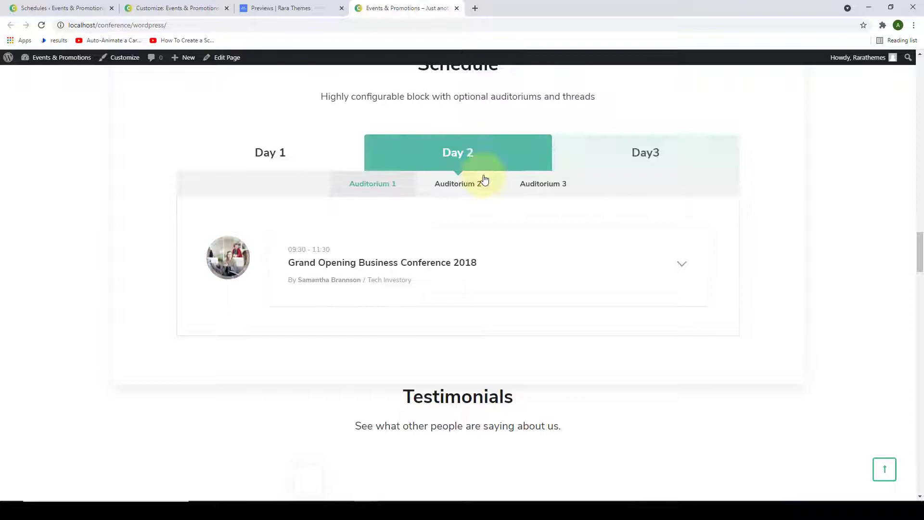
pyautogui.click(528, 185)
pyautogui.click(450, 191)
pyautogui.click(268, 151)
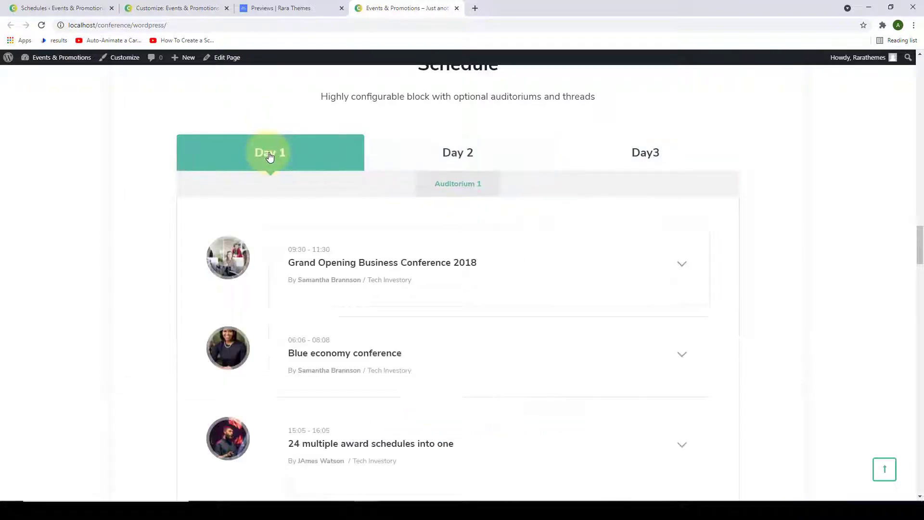
pyautogui.scroll(-3, 300, 221)
pyautogui.scroll(4, 300, 222)
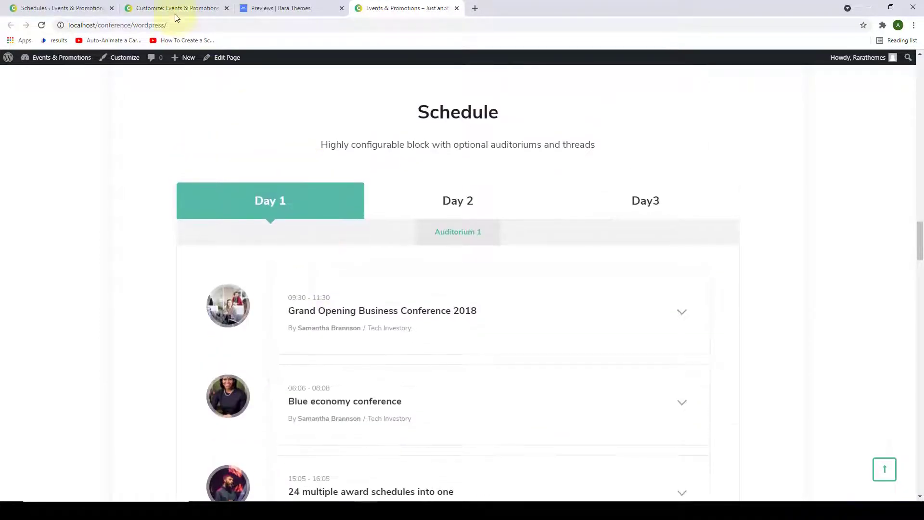
pyautogui.click(176, 7)
pyautogui.click(11, 89)
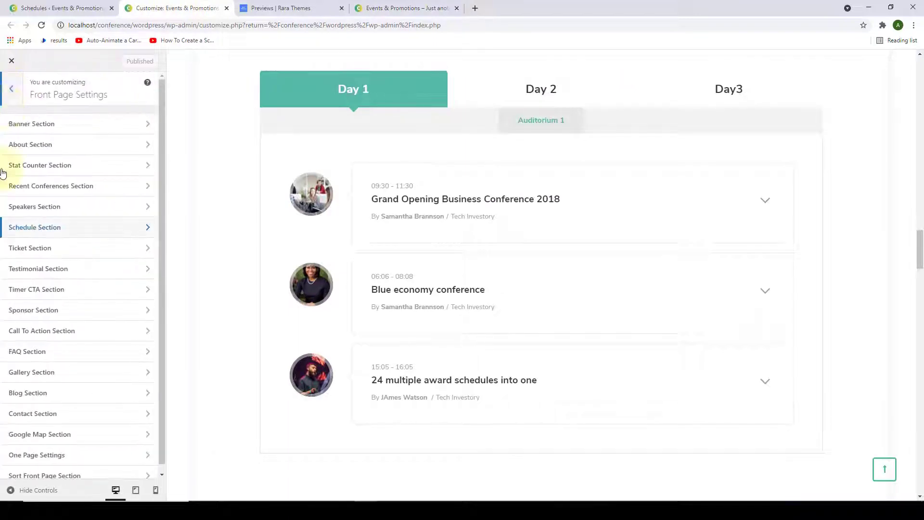
# Add a Text widget titled 'Buy a Ticket' with the pasted one-line description to the Ticket Section.
pyautogui.click(77, 254)
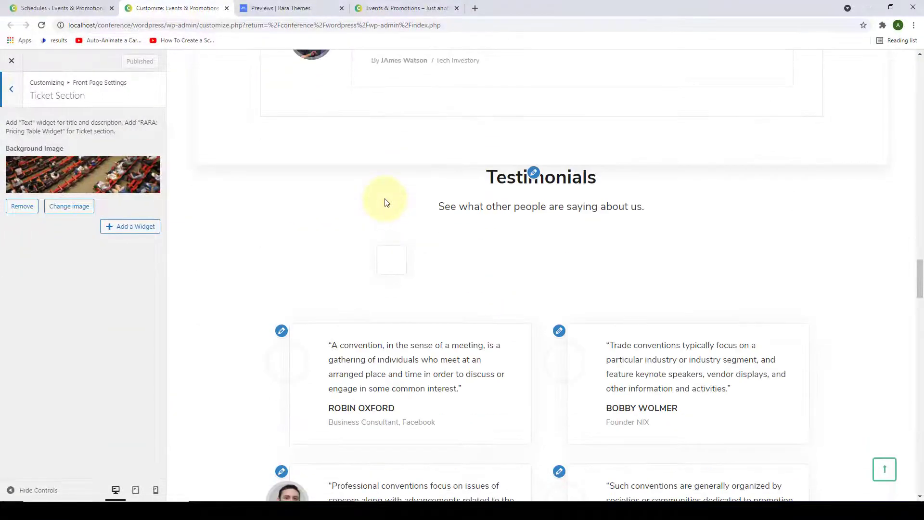
pyautogui.click(118, 230)
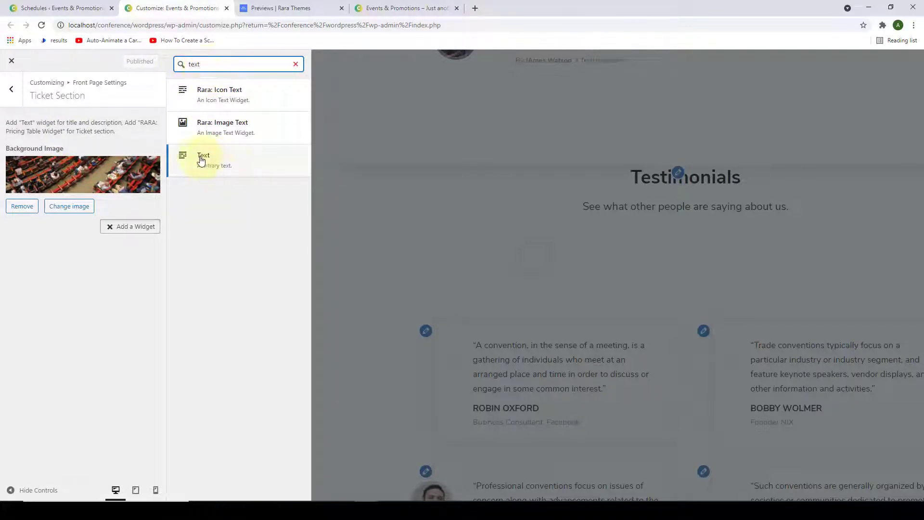
pyautogui.click(229, 161)
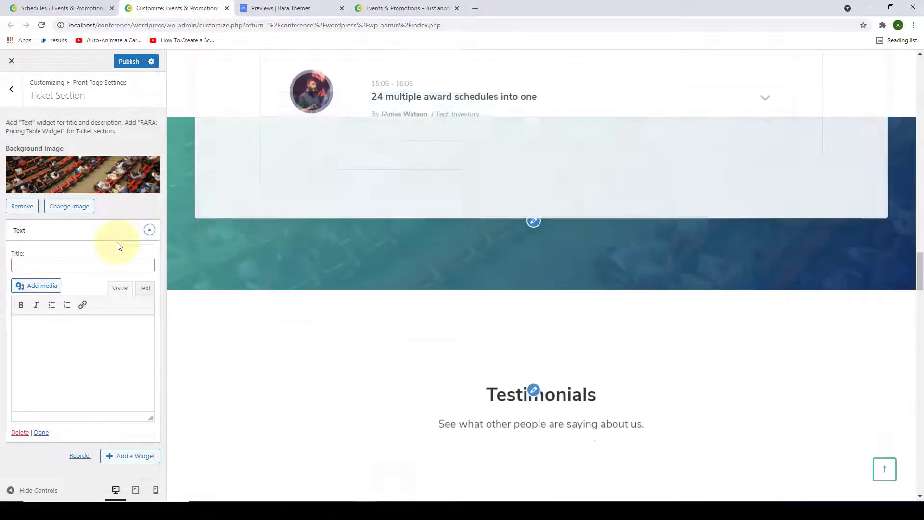
pyautogui.click(108, 265)
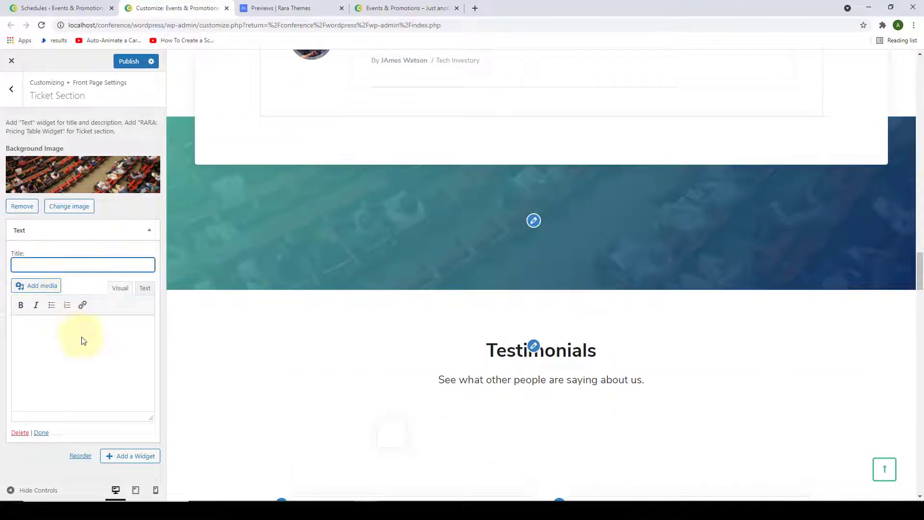
pyautogui.write('Buy a Ticket')
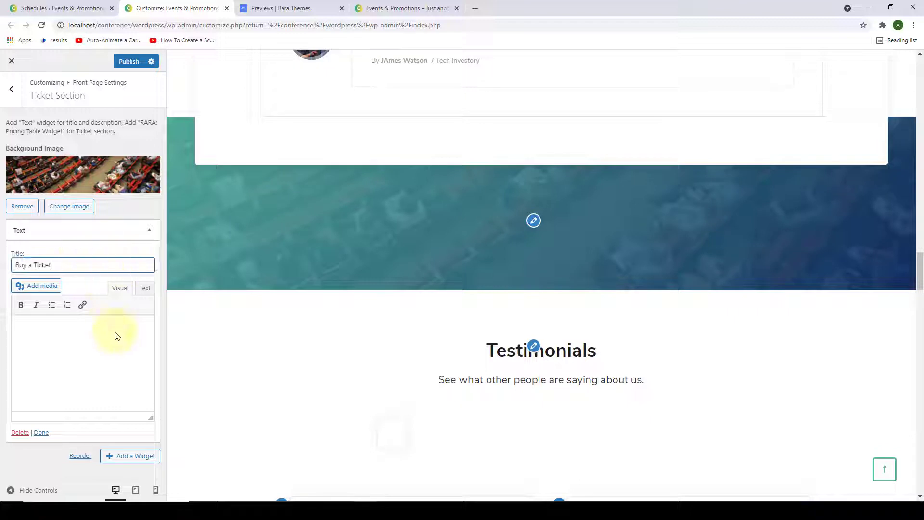
pyautogui.click(116, 337)
pyautogui.click(144, 288)
pyautogui.click(110, 337)
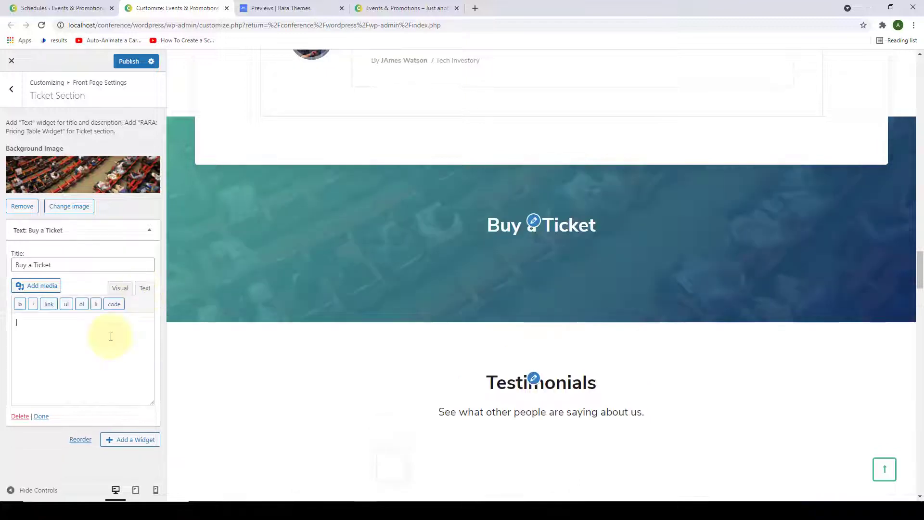
pyautogui.write('Quick harness duynamic thinking through value added models.')
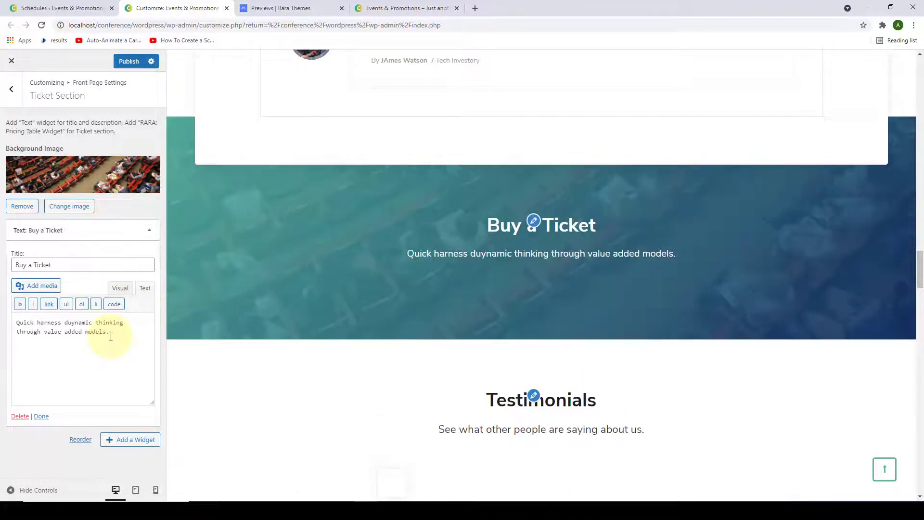
pyautogui.click(41, 417)
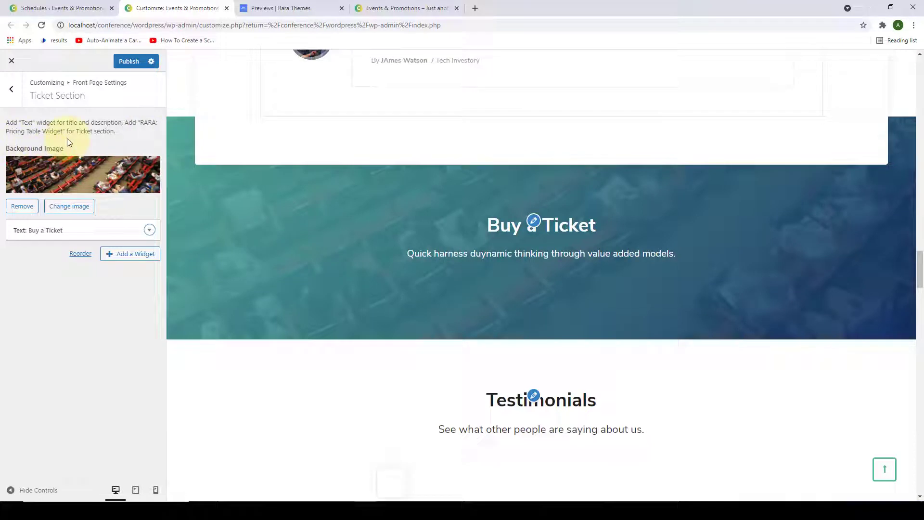
# Add a pricing table widget to the Ticket Section.
pyautogui.click(115, 255)
pyautogui.click(198, 62)
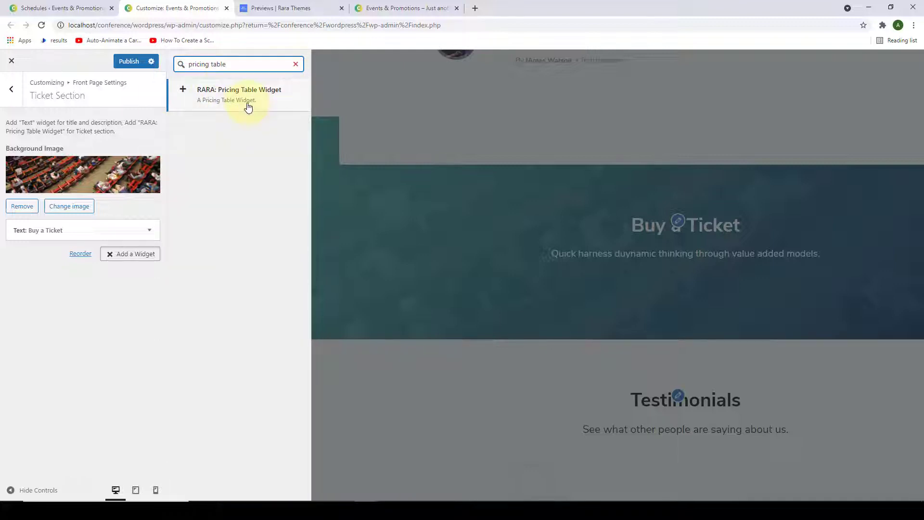
pyautogui.click(248, 107)
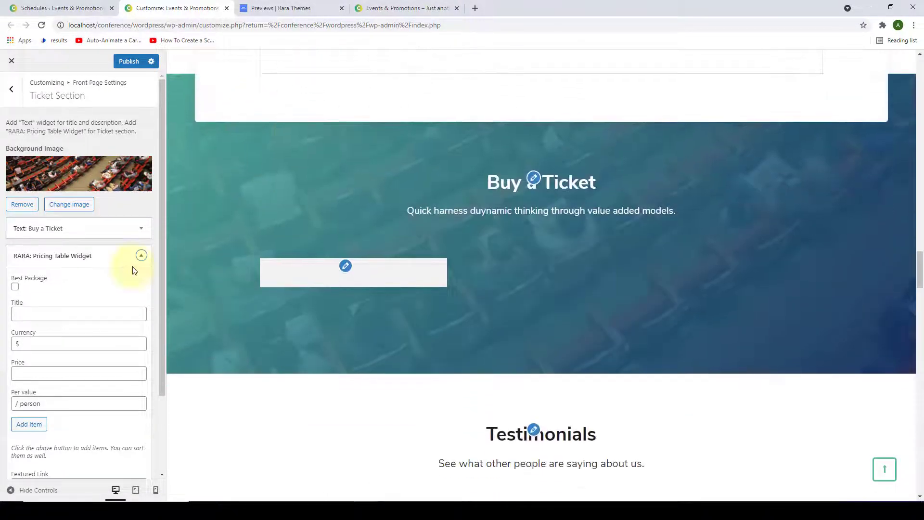
pyautogui.scroll(-2, 110, 279)
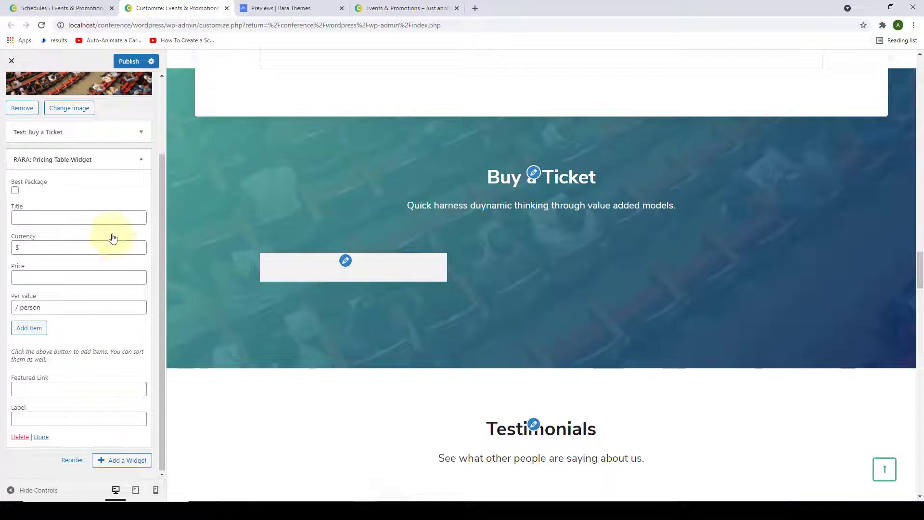
# Set the Silver Ticket price to 42 with the '/ person' unit and add an empty feature item.
pyautogui.click(113, 217)
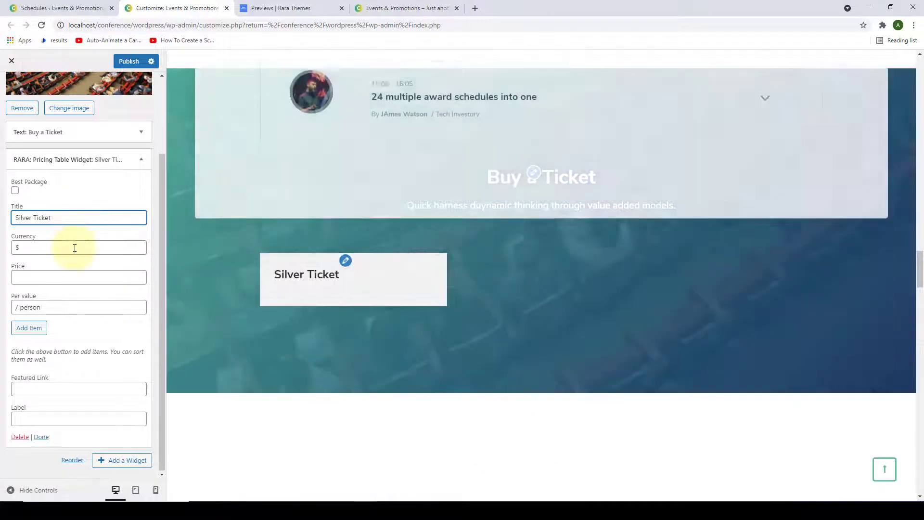
pyautogui.moveTo(74, 245); pyautogui.dragTo(16, 248)
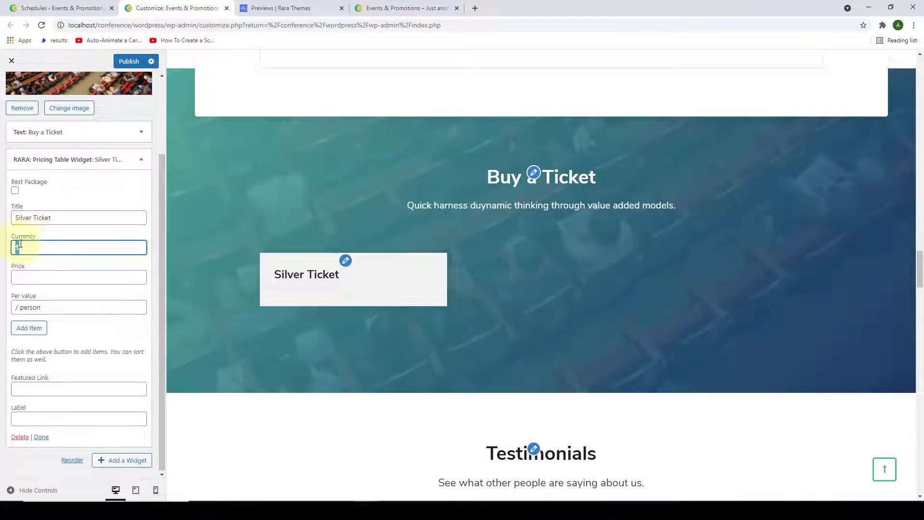
pyautogui.click(14, 278)
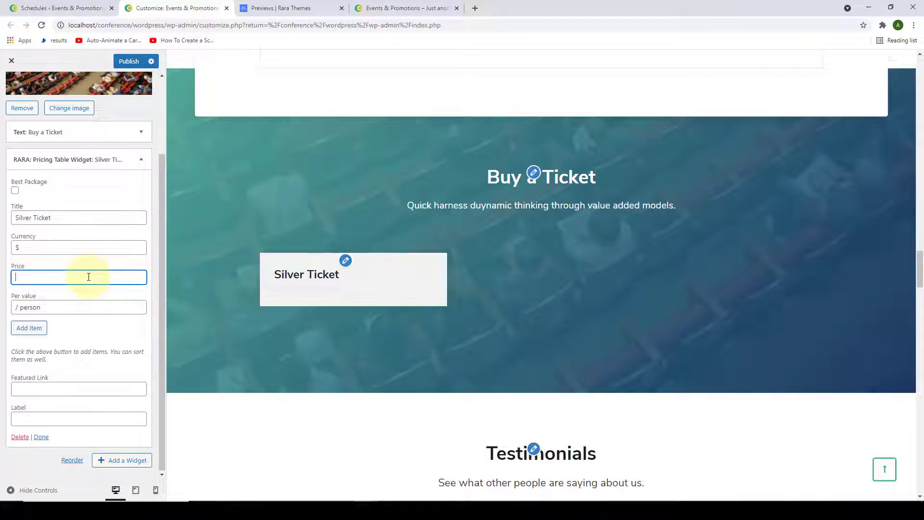
pyautogui.write('42')
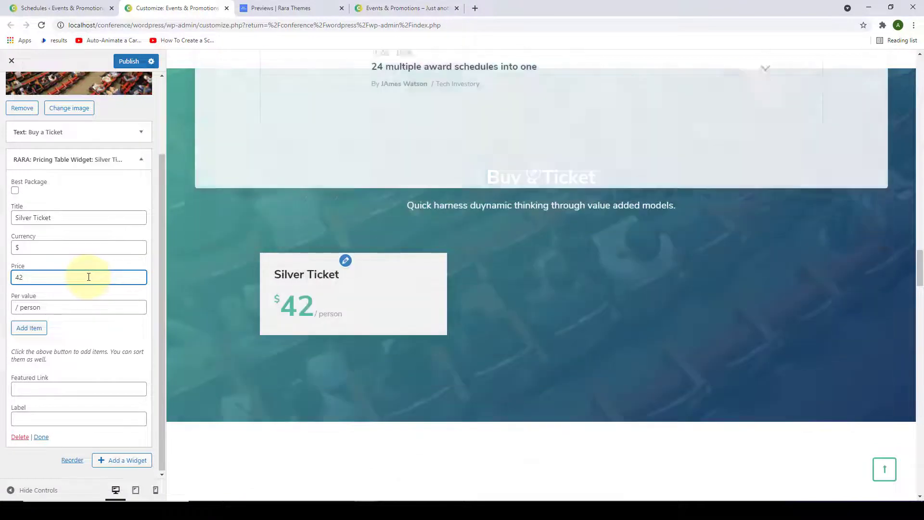
pyautogui.moveTo(15, 307); pyautogui.dragTo(55, 301)
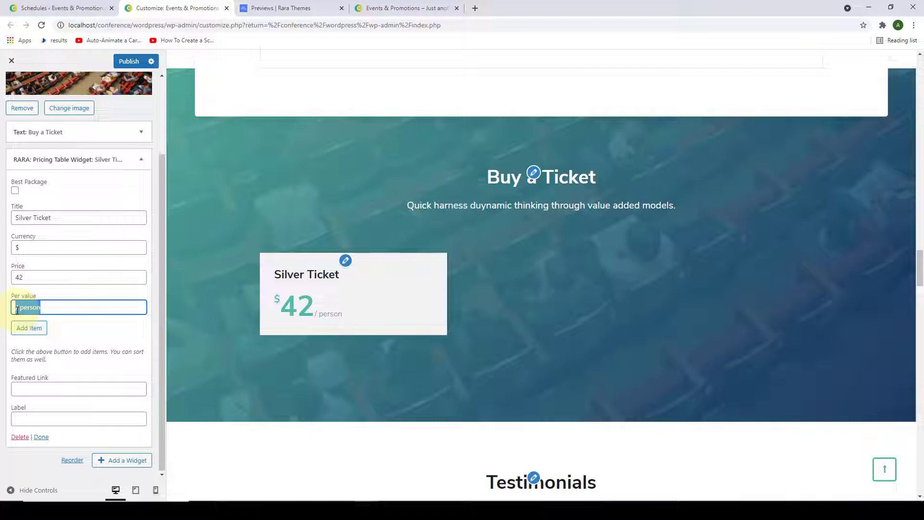
pyautogui.click(47, 312)
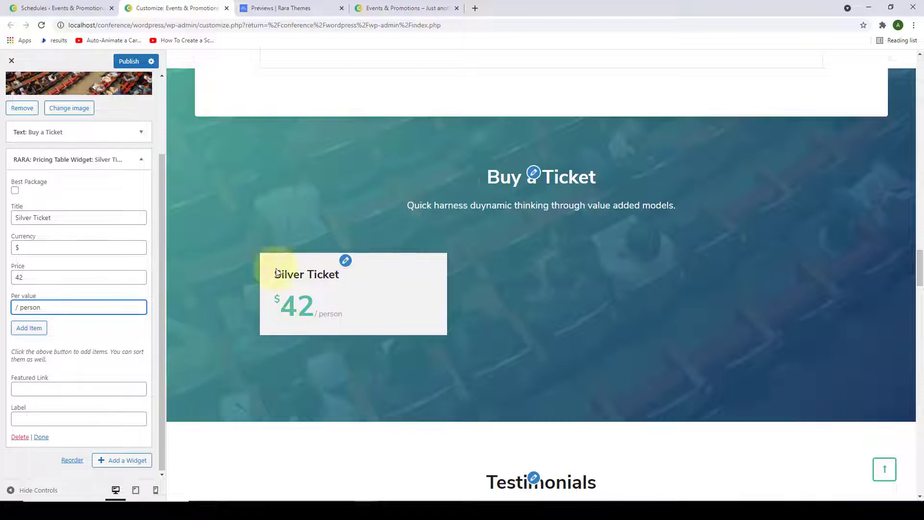
pyautogui.click(38, 328)
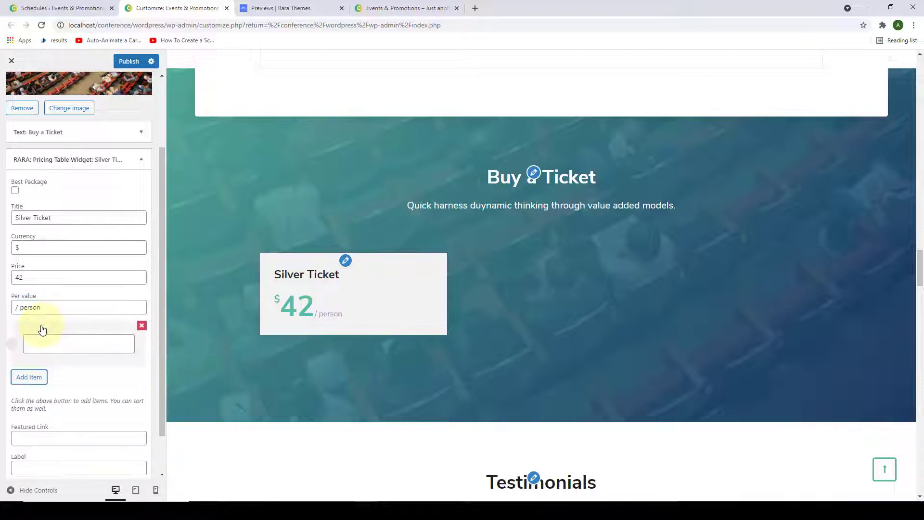
# Paste the first feature and Unlimited Coffee and Foods into two feature lines.
pyautogui.scroll(-1, 64, 311)
pyautogui.click(63, 299)
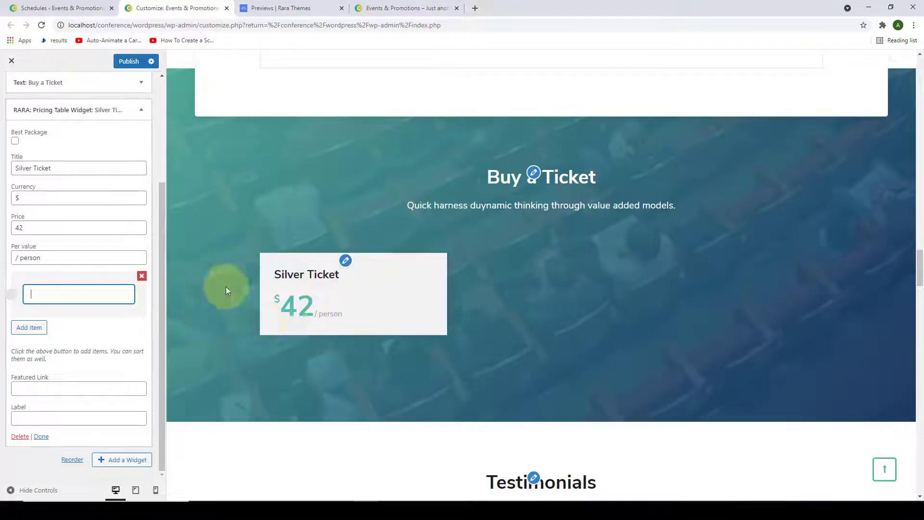
pyautogui.write('Get Acess to all Sessions')
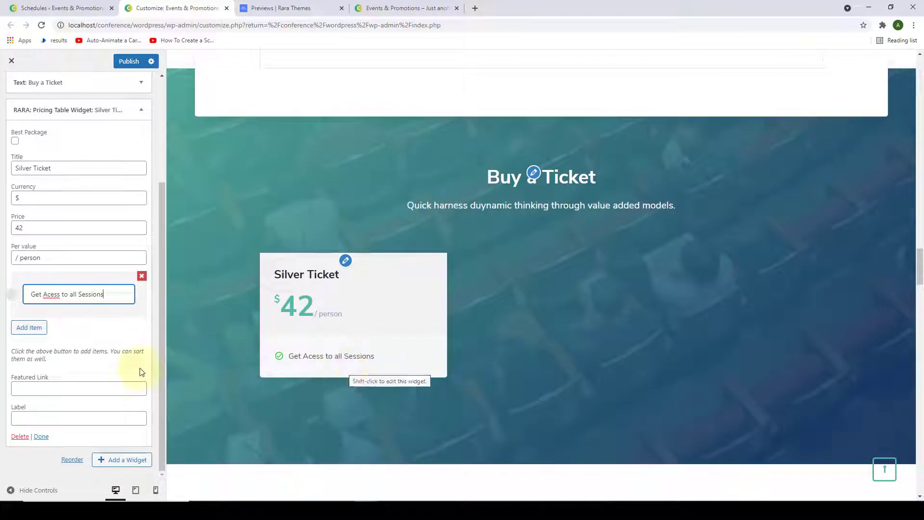
pyautogui.click(35, 329)
pyautogui.scroll(-1, 48, 318)
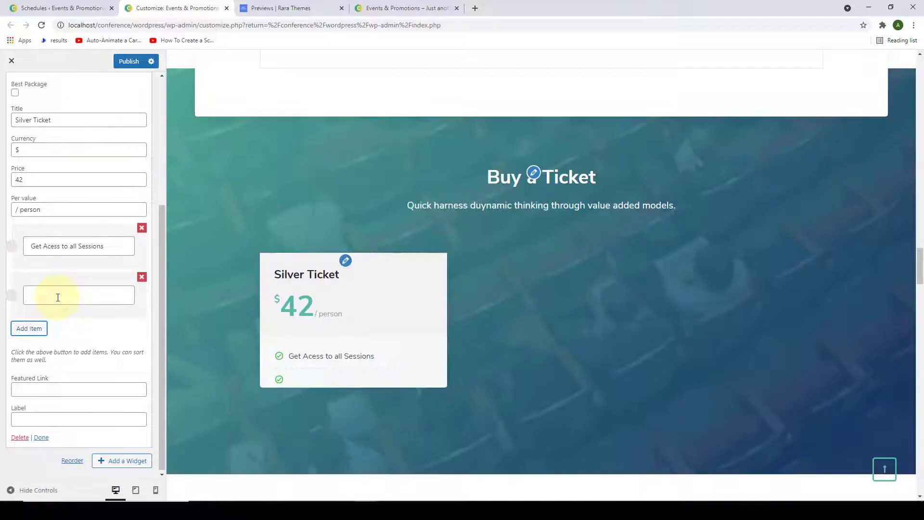
pyautogui.click(59, 298)
pyautogui.write('Unlimited Coffee and Foods')
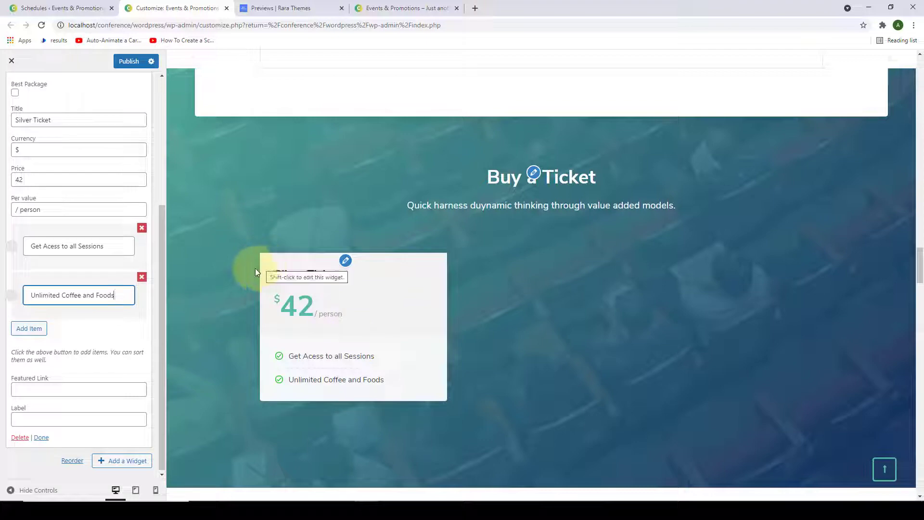
# Add Meet with Favourite Speakers and Access to all Audio and Video Files as features three and four.
pyautogui.click(33, 329)
pyautogui.scroll(-1, 43, 340)
pyautogui.click(62, 291)
pyautogui.write('Meet with Favourite Speakers')
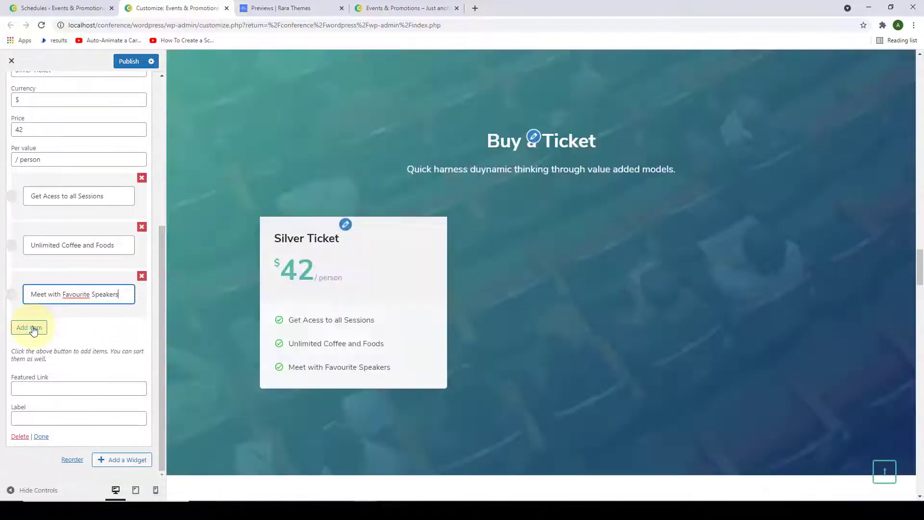
pyautogui.click(33, 329)
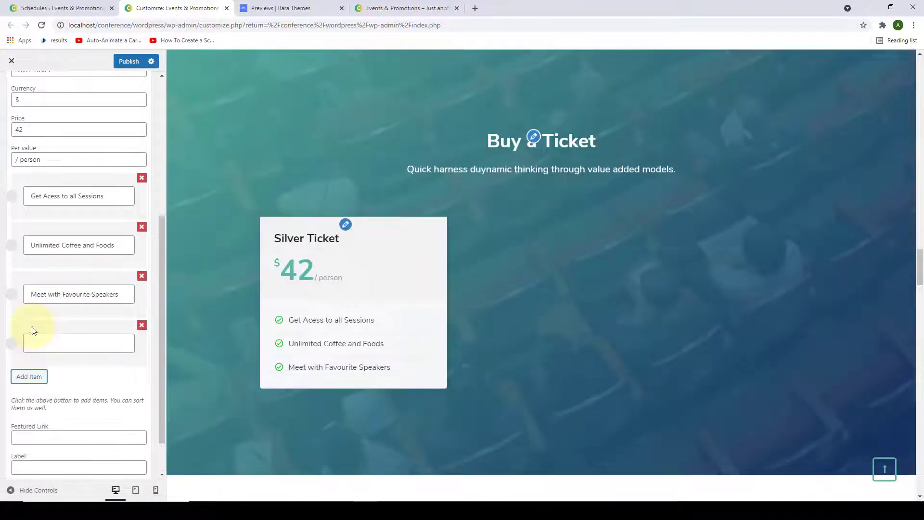
pyautogui.scroll(-1, 33, 337)
pyautogui.click(62, 295)
pyautogui.write('Access to all Audio and Video Files')
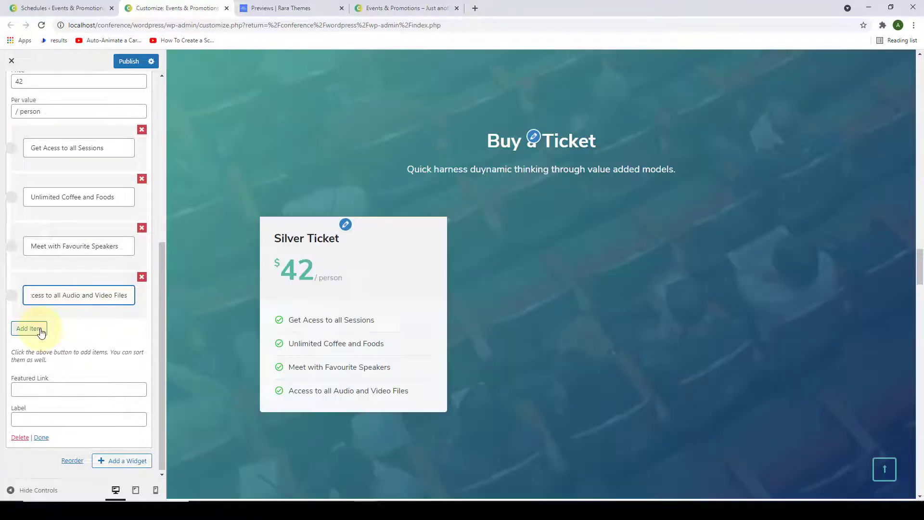
# Add a fifth feature, Get Access to all Sessions, correcting 'Acess' to 'Access'.
pyautogui.click(41, 329)
pyautogui.click(91, 344)
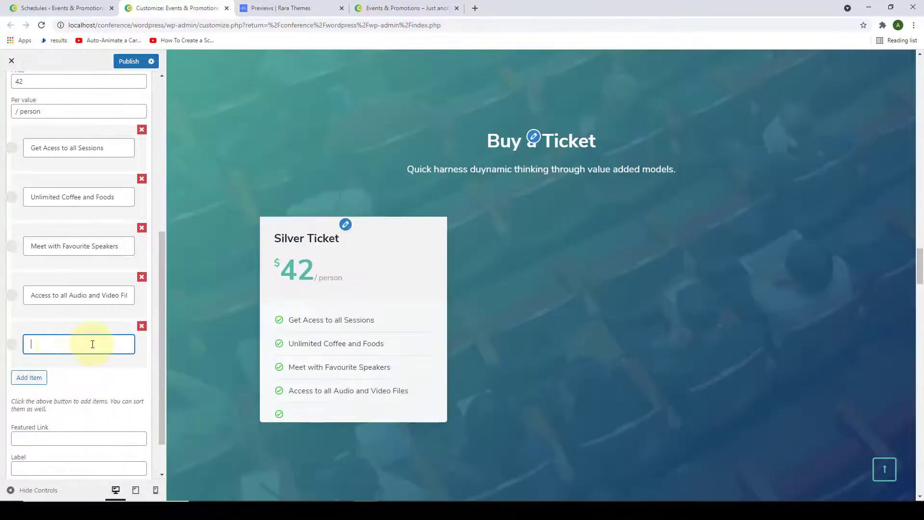
pyautogui.write('Get Acess to all Sessions')
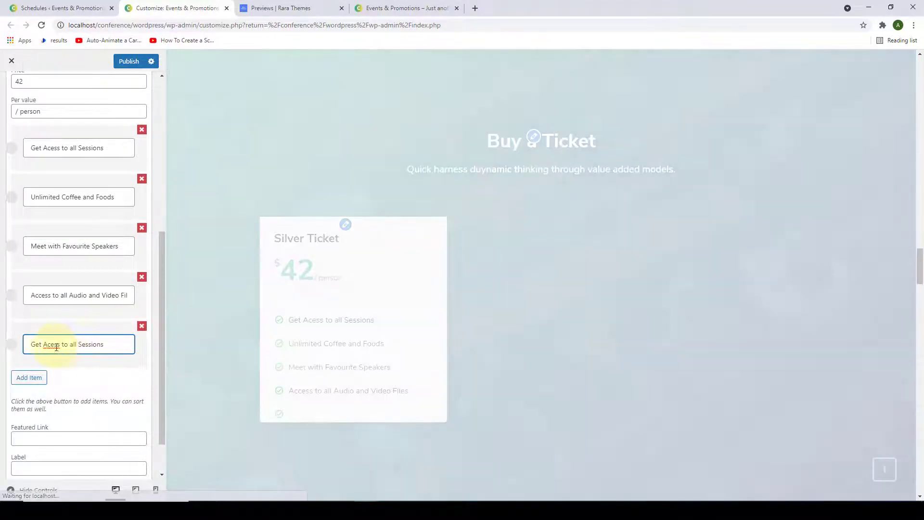
pyautogui.click(51, 345)
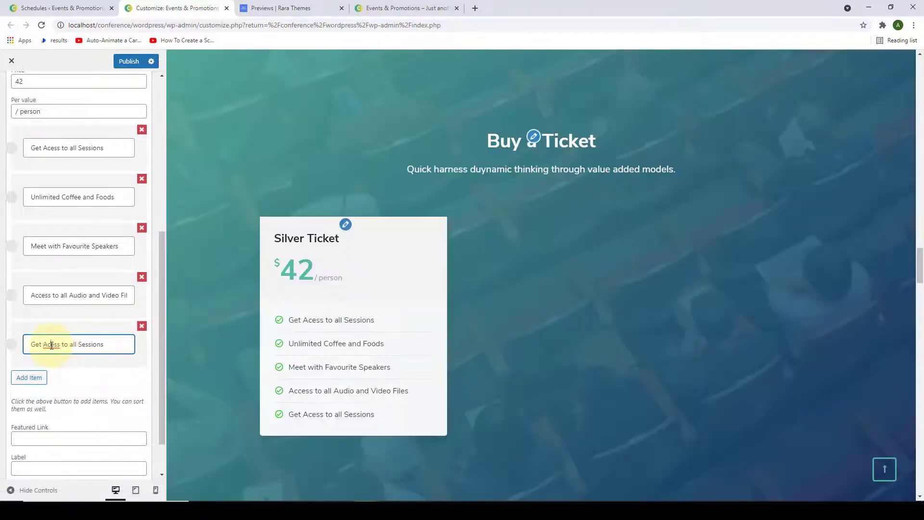
pyautogui.write('c')
pyautogui.click(91, 378)
pyautogui.scroll(3, 98, 337)
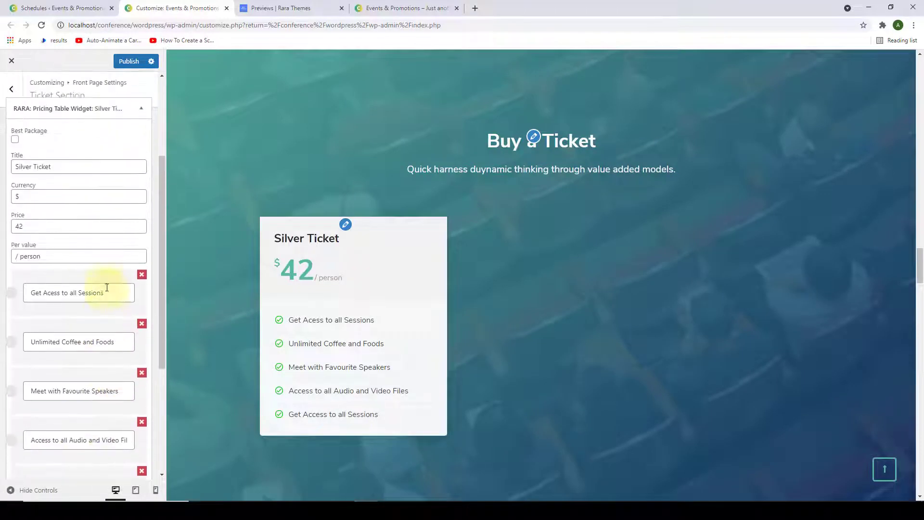
pyautogui.scroll(-2, 103, 319)
pyautogui.scroll(-2, 78, 330)
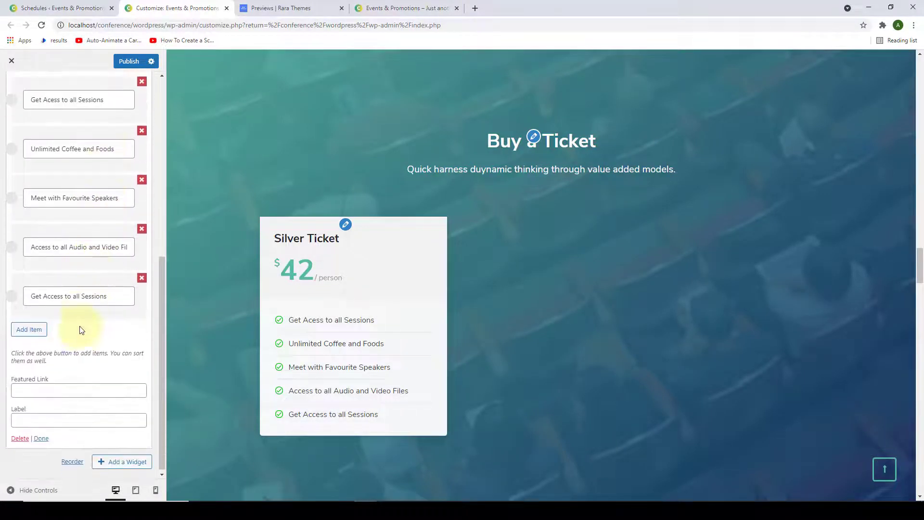
pyautogui.scroll(1, 85, 324)
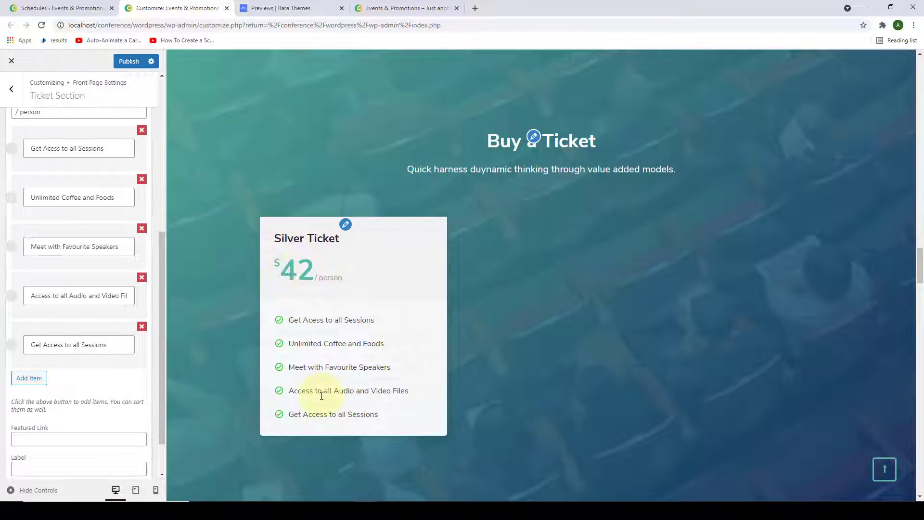
pyautogui.scroll(1, 87, 379)
# Reorder the feature rows so speakers come second and audio/video fourth.
pyautogui.moveTo(81, 356); pyautogui.dragTo(81, 399)
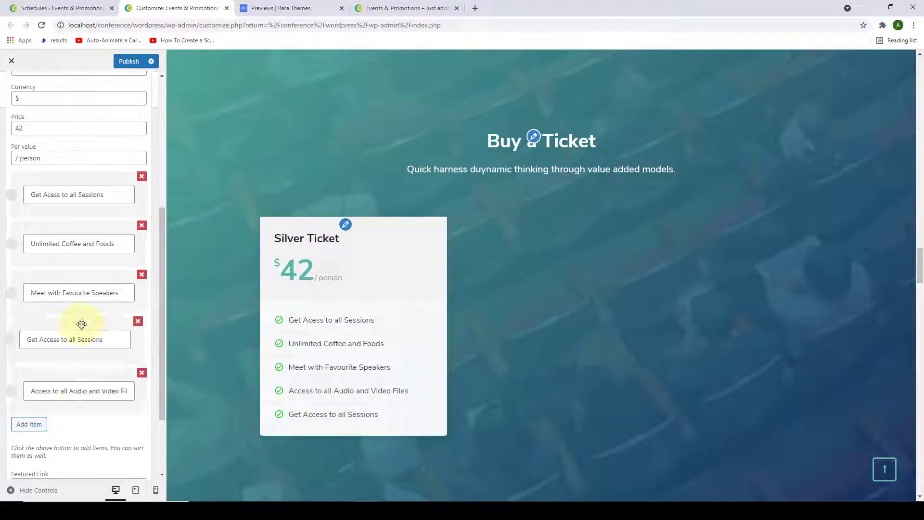
pyautogui.moveTo(72, 289); pyautogui.dragTo(74, 237)
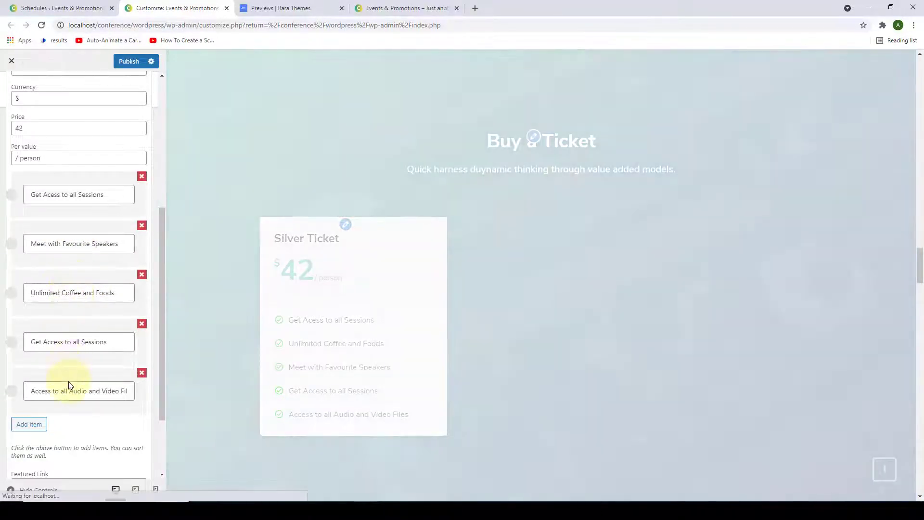
pyautogui.moveTo(69, 381); pyautogui.dragTo(68, 326)
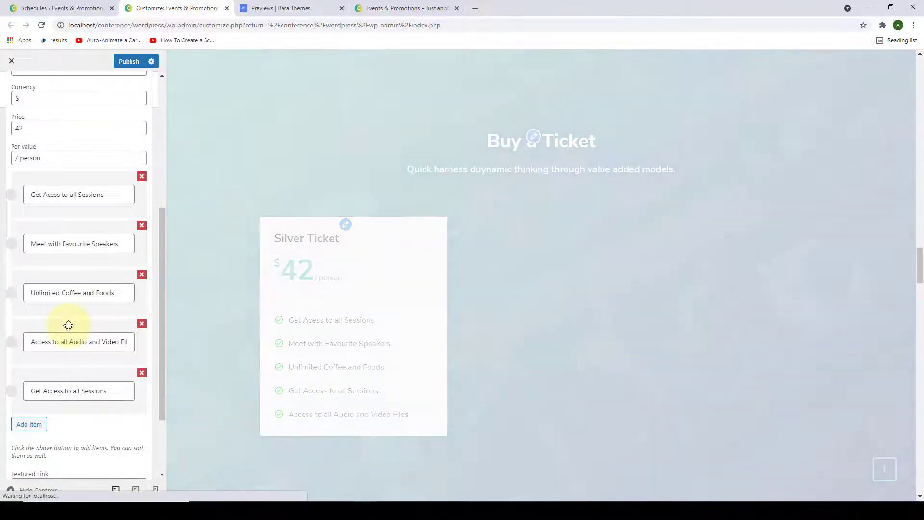
pyautogui.scroll(-2, 89, 385)
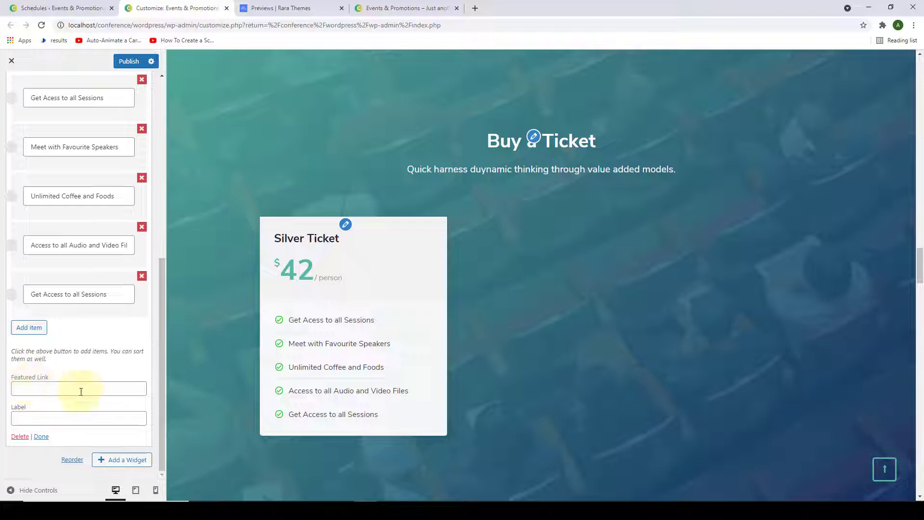
# Enter BUY THIS PACKAGE as the Silver Ticket button label.
pyautogui.click(60, 422)
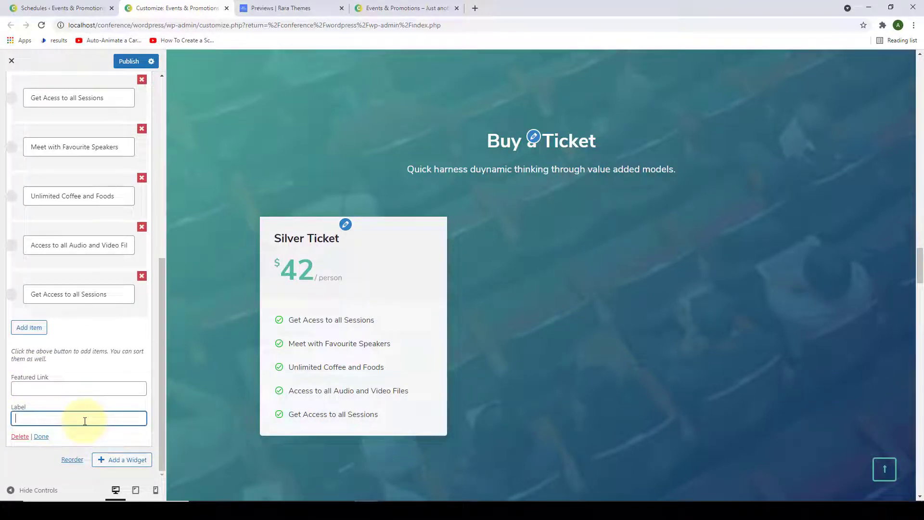
pyautogui.write('BUY ')
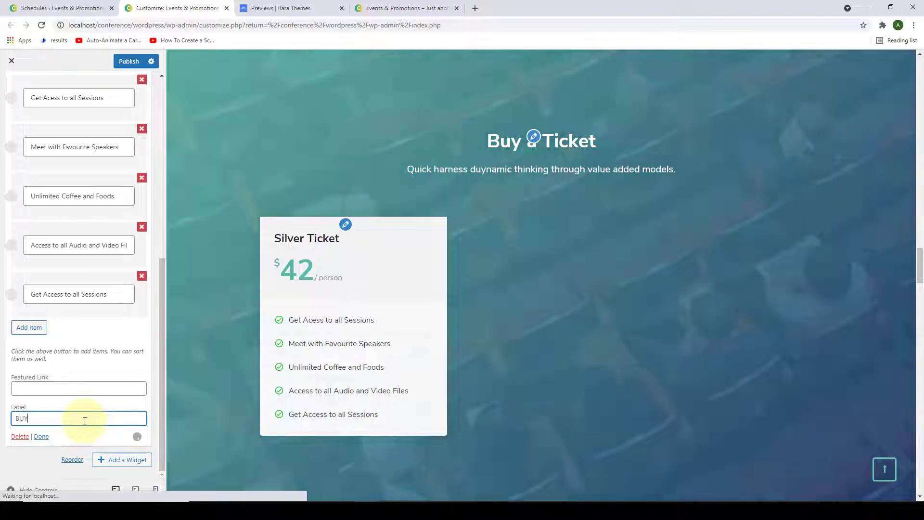
pyautogui.write('THIS PACKAGA')
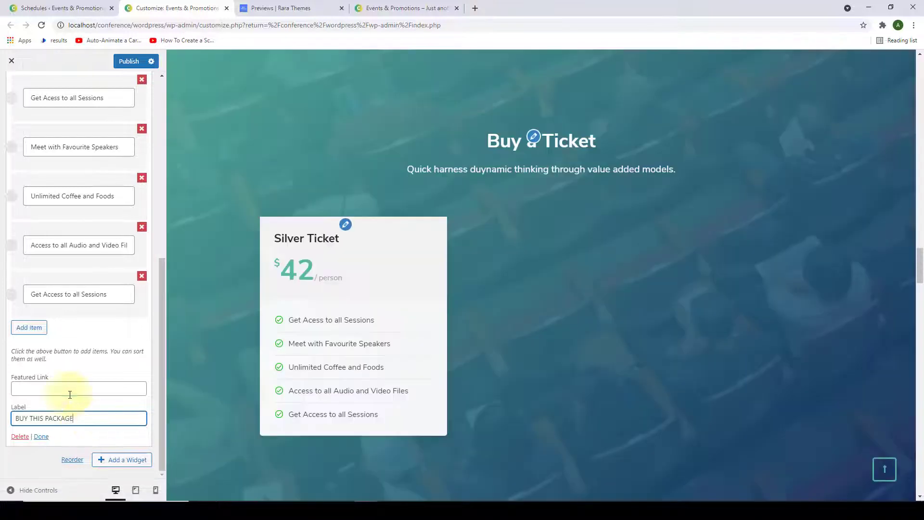
pyautogui.click(17, 389)
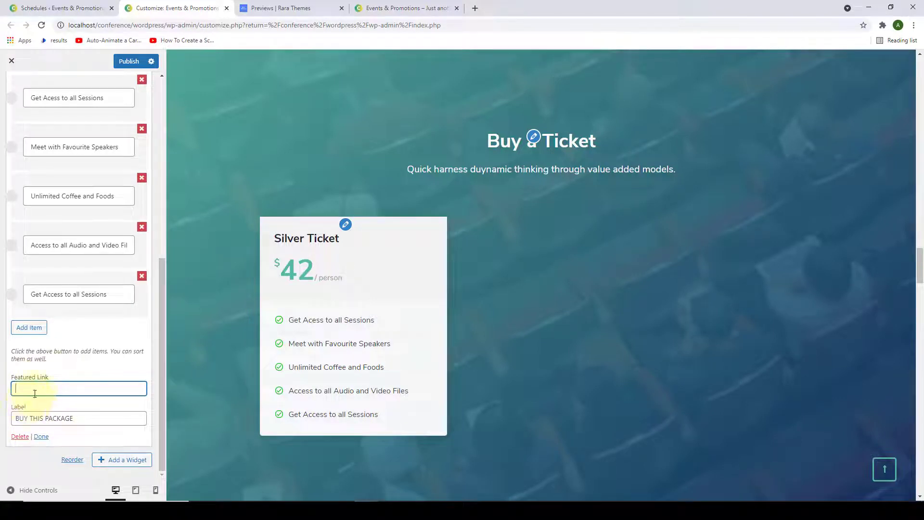
# Paste the localhost URL into Featured Link, leave Best Package off, and collapse the Silver Ticket widget.
pyautogui.hotkey('ctrl', 'v')
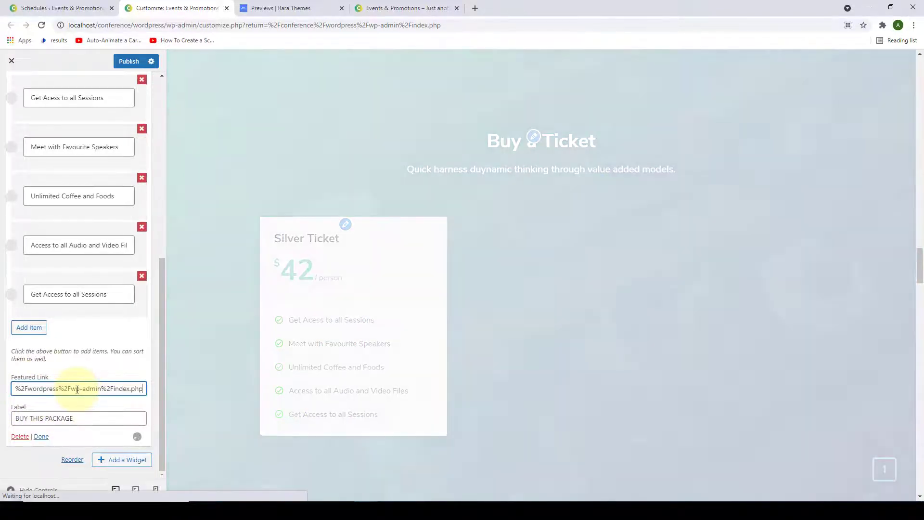
pyautogui.scroll(-2, 388, 402)
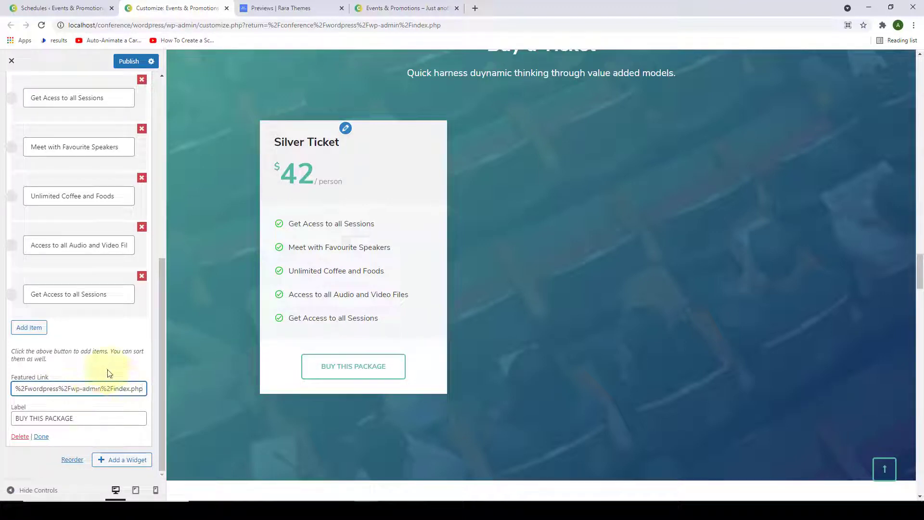
pyautogui.moveTo(160, 417); pyautogui.dragTo(159, 274)
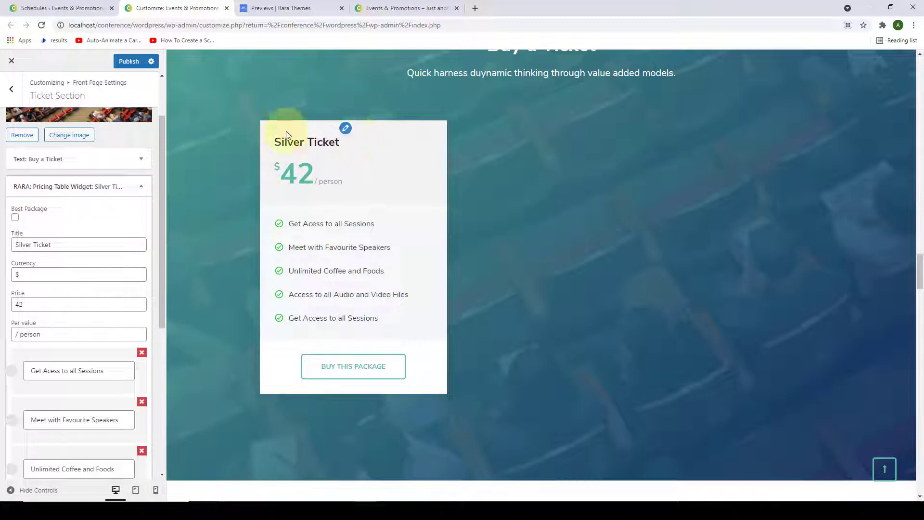
pyautogui.click(15, 218)
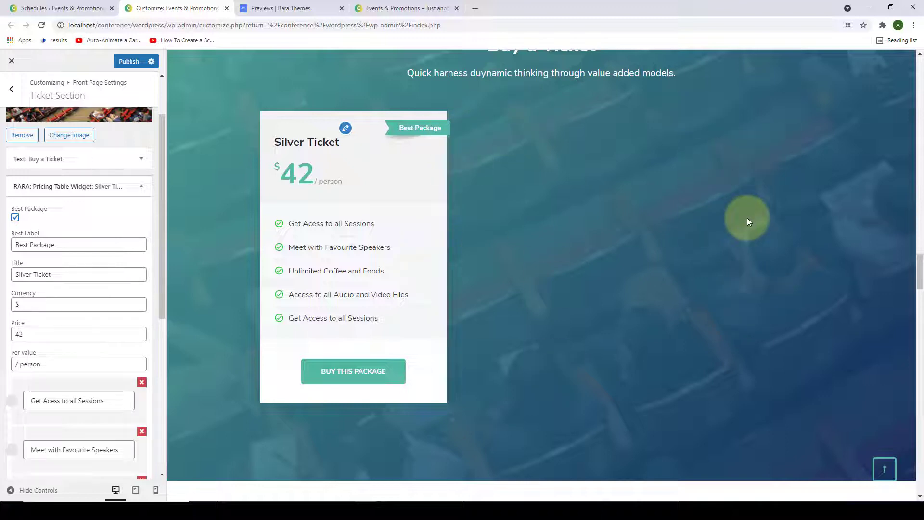
pyautogui.click(15, 217)
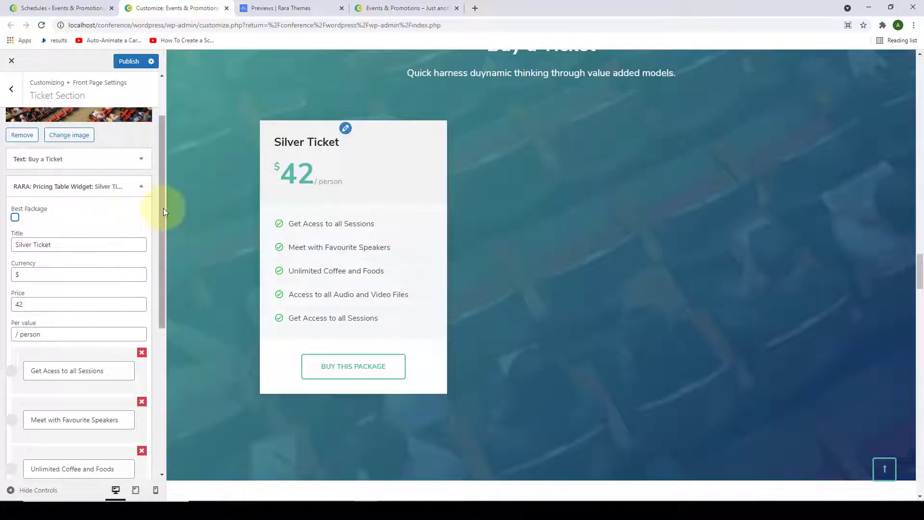
pyautogui.moveTo(163, 208); pyautogui.dragTo(159, 380)
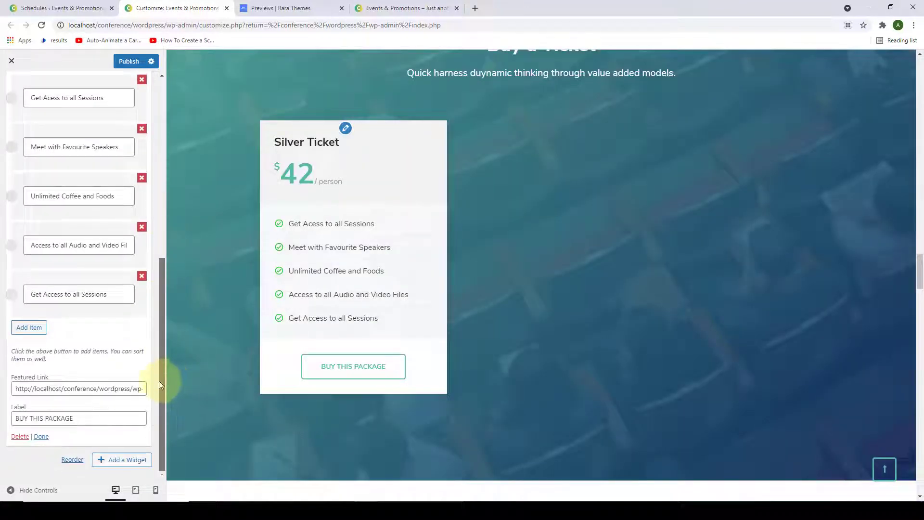
pyautogui.click(41, 437)
# Add a Pricing Table widget titled 'Diamond Ticket' priced at 84.
pyautogui.click(129, 281)
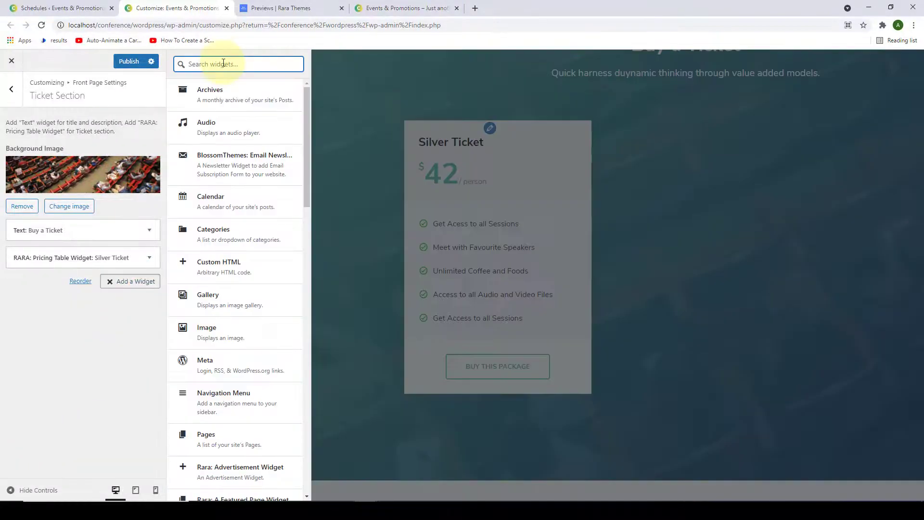
pyautogui.write('PRICING TA')
pyautogui.press('Return')
pyautogui.click(80, 245)
pyautogui.write('Diamond')
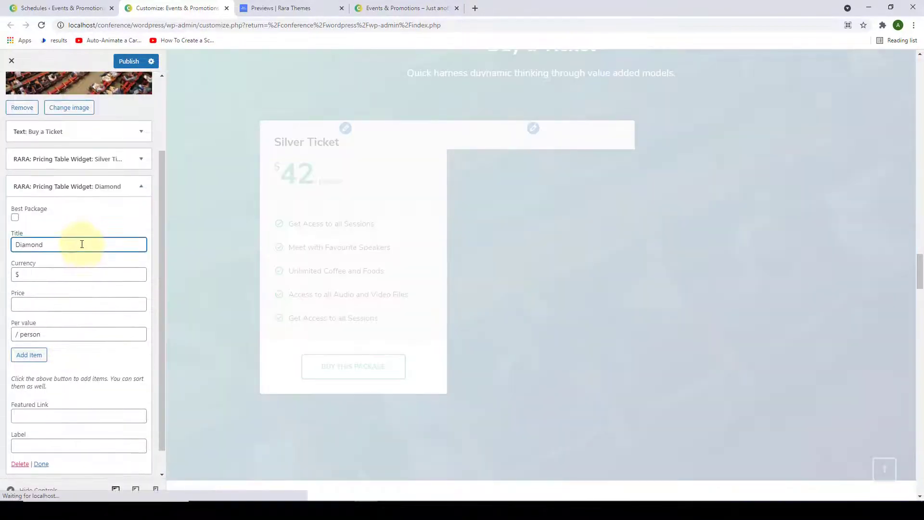
pyautogui.write(' Ticket')
pyautogui.click(76, 275)
pyautogui.write('84')
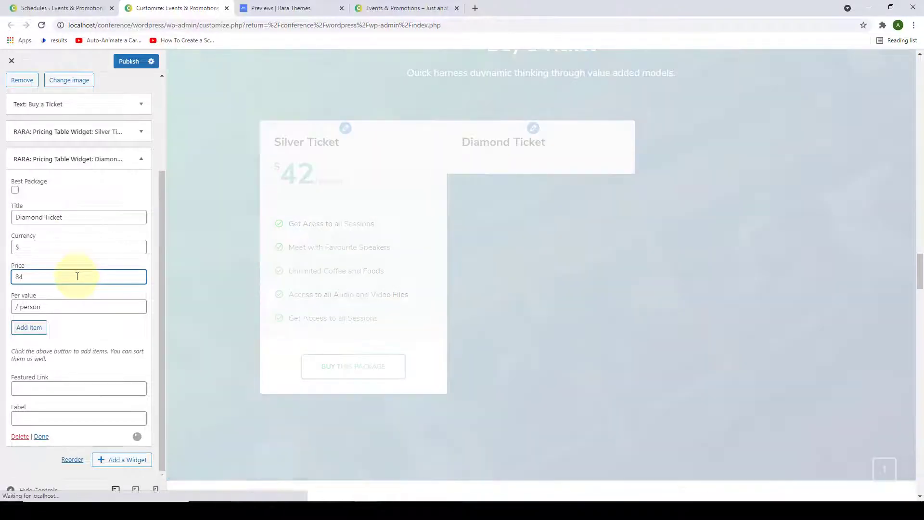
# Fill in five feature lines on the Diamond card, ending with Get Access to all Sessions.
pyautogui.click(28, 327)
pyautogui.write('Get Acess to all Sessions')
pyautogui.click(29, 327)
pyautogui.write('Meet with Favourite Speakers')
pyautogui.click(27, 328)
pyautogui.write('Unlimited Coffee and Foods')
pyautogui.click(29, 377)
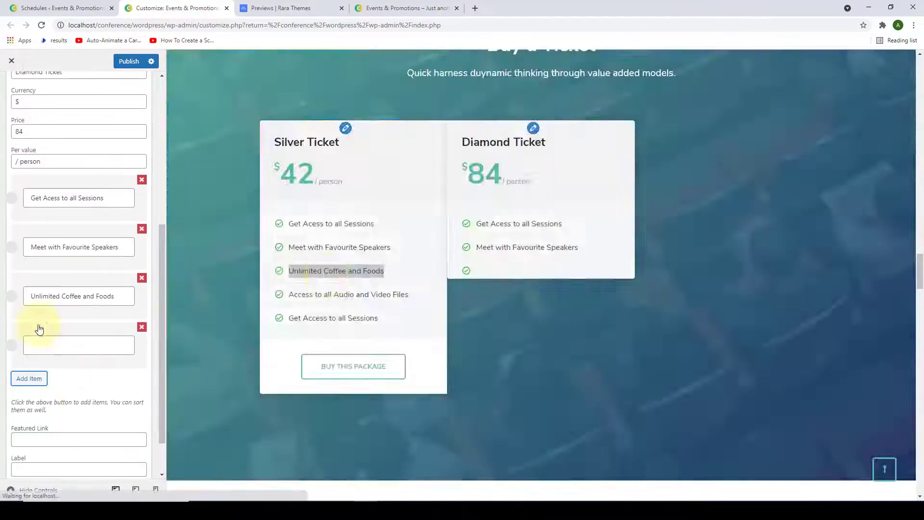
pyautogui.write('Access to all Audio and Video Files')
pyautogui.click(29, 330)
pyautogui.write('Get Access to all Sessions')
# Set the Diamond button label to BUY THIS PACKAGE and paste its featured link.
pyautogui.click(84, 421)
pyautogui.write('BUY THIS PACKAGE')
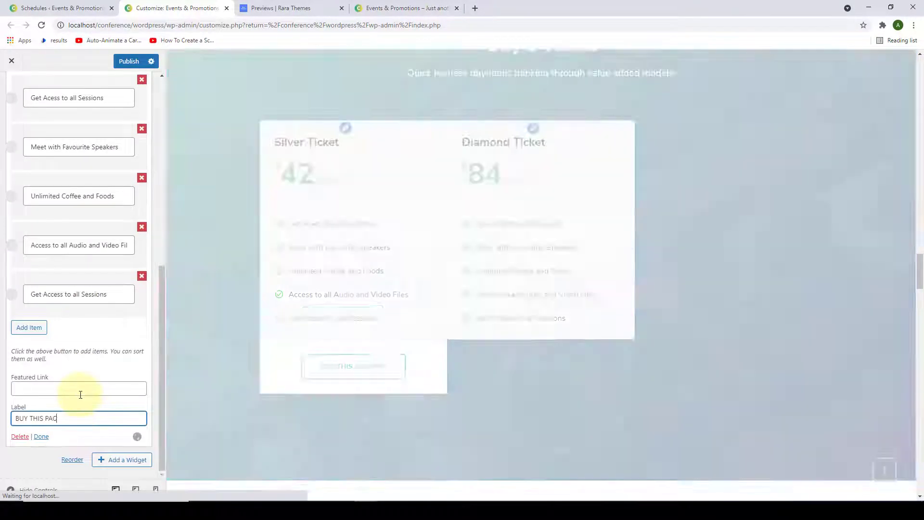
pyautogui.click(80, 394)
pyautogui.hotkey('ctrl', 'v')
pyautogui.click(119, 460)
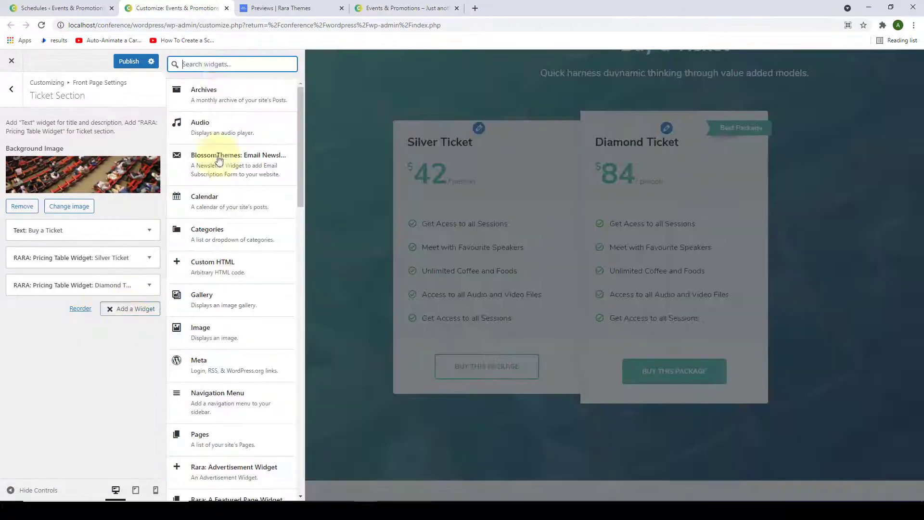
# Add another Pricing Table widget titled 'Gold Ticket' with price 90.
pyautogui.write('PRICING')
pyautogui.press('Return')
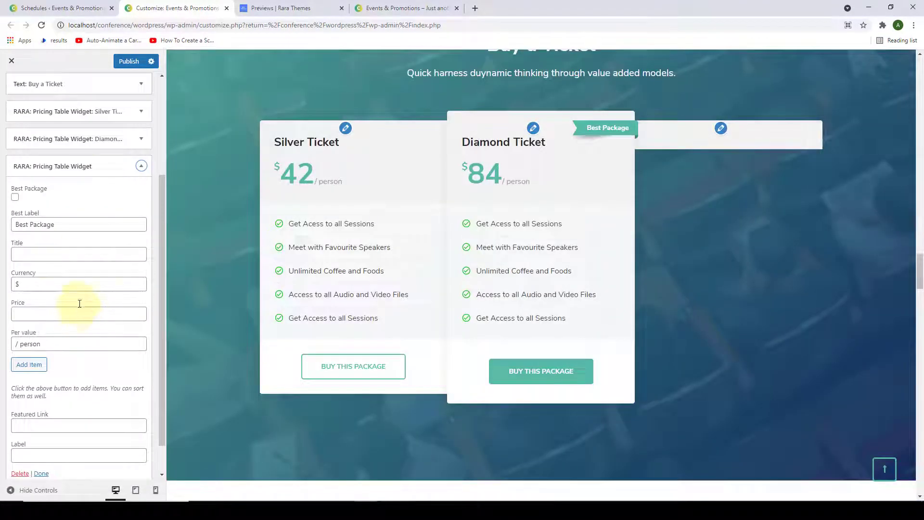
pyautogui.click(51, 253)
pyautogui.write('Gold Ticket')
pyautogui.scroll(-1, 41, 267)
pyautogui.click(34, 274)
pyautogui.write('90')
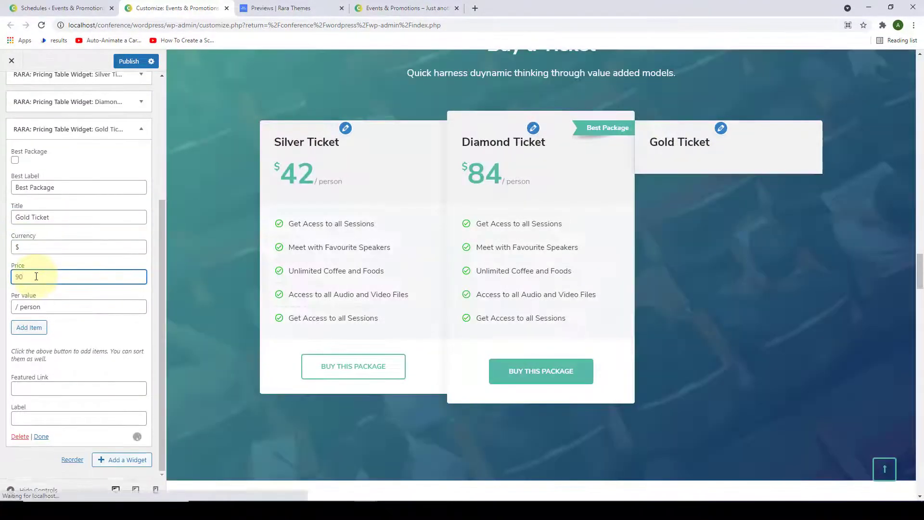
# Paste the feature lines, button label and featured link into the Gold Ticket card.
pyautogui.click(29, 327)
pyautogui.write('Get Acess to all Sessions')
pyautogui.hotkey('ctrl', 'v')
pyautogui.hotkey('ctrl', 'v')
pyautogui.click(29, 375)
pyautogui.write('Access to all Audio and Video Files')
pyautogui.write('et Access to all Sessions')
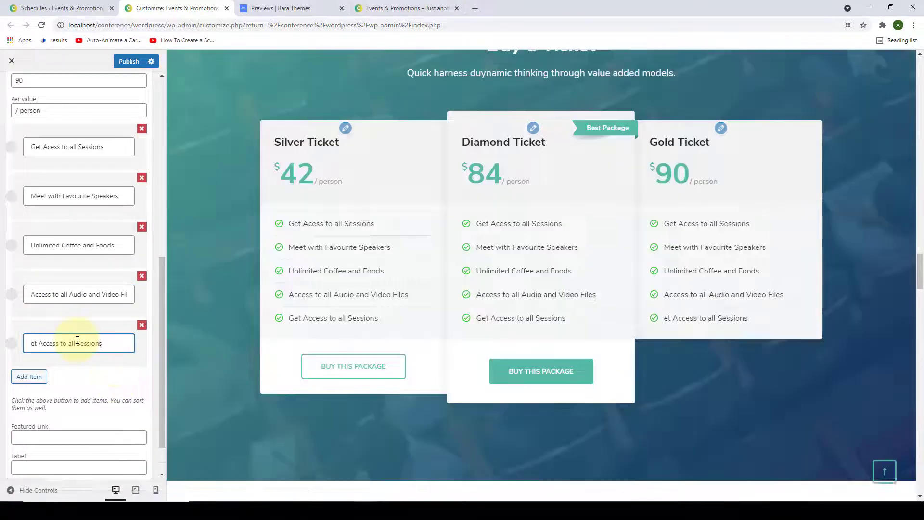
pyautogui.scroll(-1, 77, 339)
pyautogui.click(60, 416)
pyautogui.write('BUY THIS PACKAGE')
pyautogui.click(69, 389)
pyautogui.write('http://localhost/conference/wordpress/wp-admin/customize.php?return=%2Fconference%2Fwordpress%2Fwp-admin%2Findex.php')
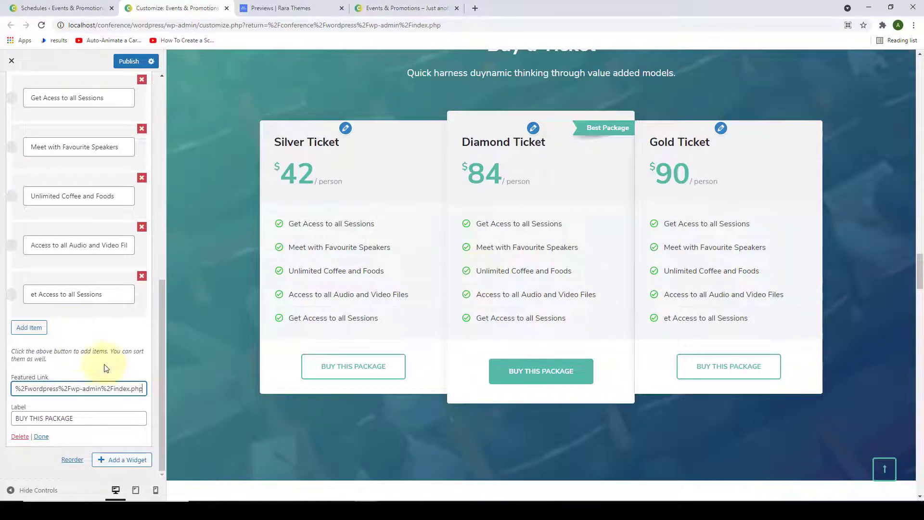
# Keep the Best Package label, close the Gold Ticket form and publish the changes.
pyautogui.moveTo(160, 402); pyautogui.dragTo(156, 273)
pyautogui.click(39, 212)
pyautogui.moveTo(54, 215); pyautogui.dragTo(13, 215)
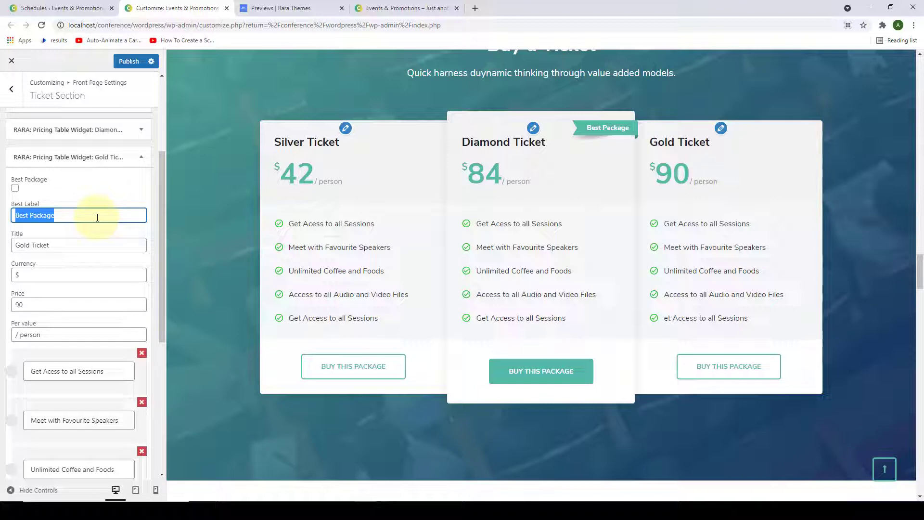
pyautogui.click(145, 191)
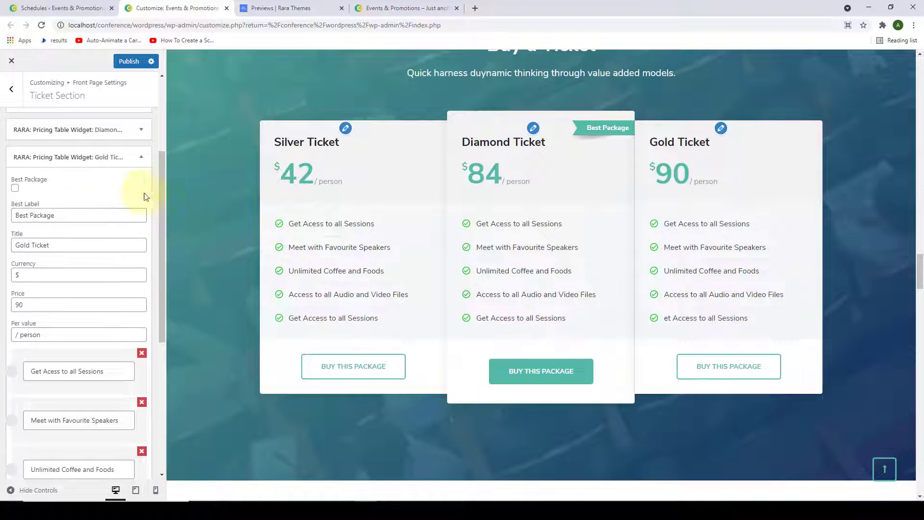
pyautogui.moveTo(161, 189); pyautogui.dragTo(170, 376)
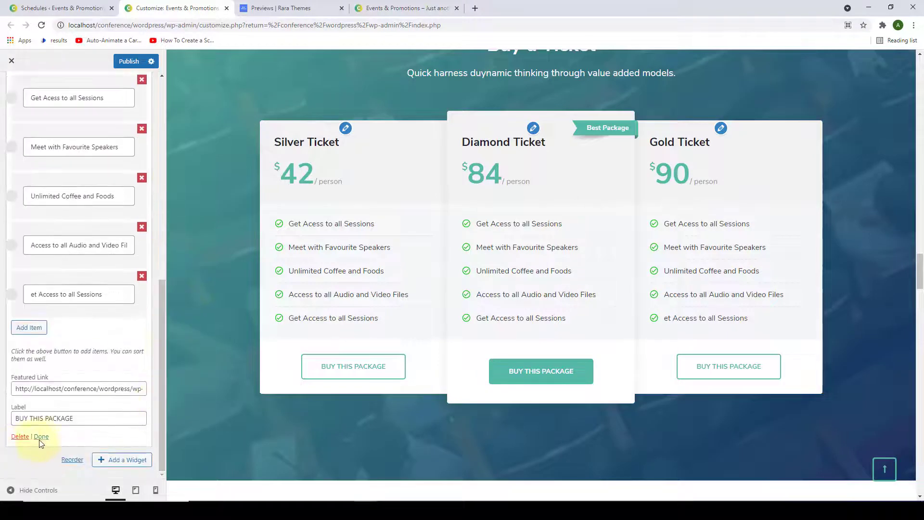
pyautogui.scroll(8, 39, 440)
pyautogui.click(96, 275)
pyautogui.click(133, 61)
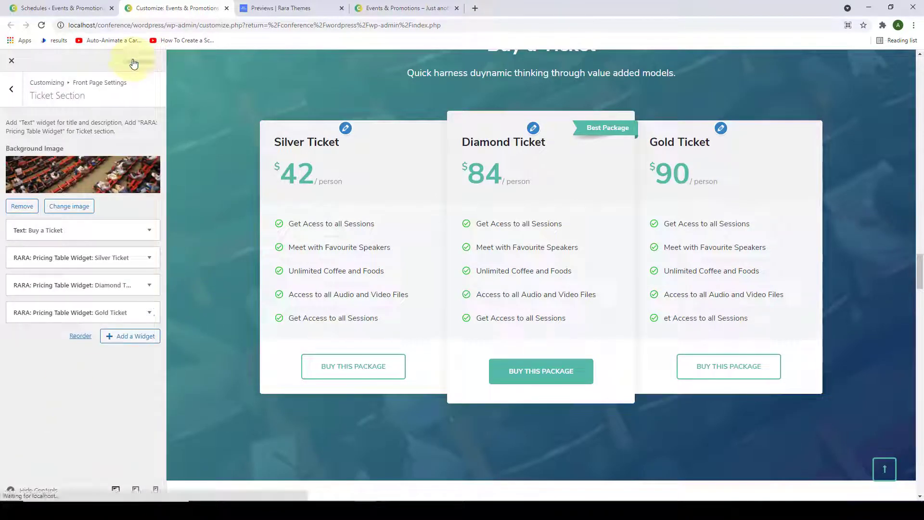
# Reload the live site and scroll down to view the three ticket cards.
pyautogui.click(375, 7)
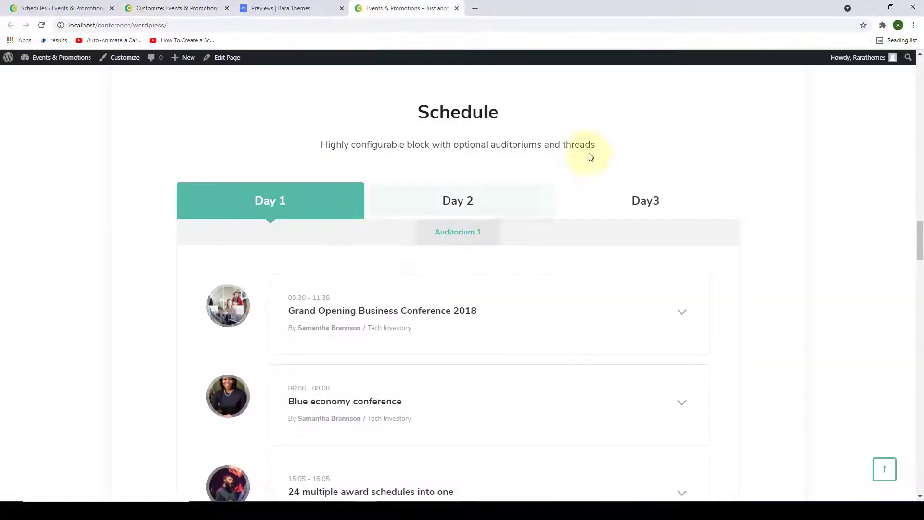
pyautogui.scroll(-6, 587, 155)
pyautogui.scroll(-5, 586, 180)
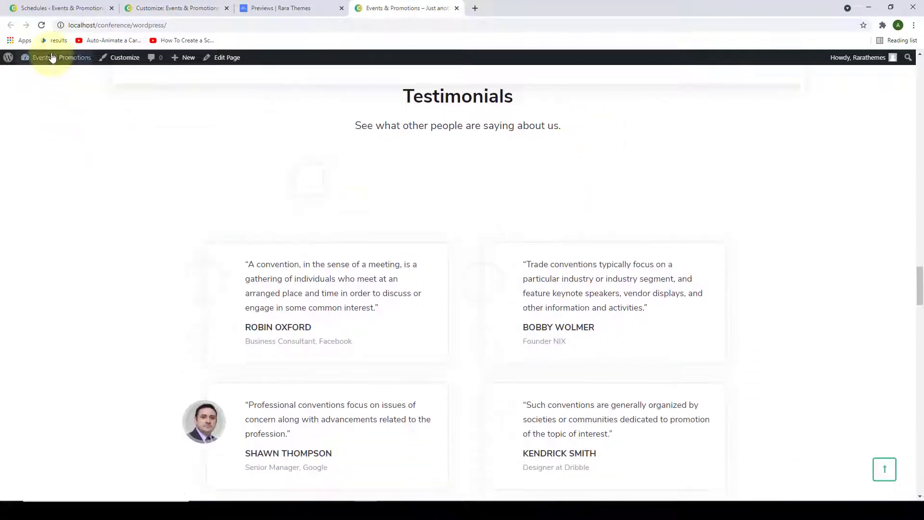
pyautogui.click(41, 25)
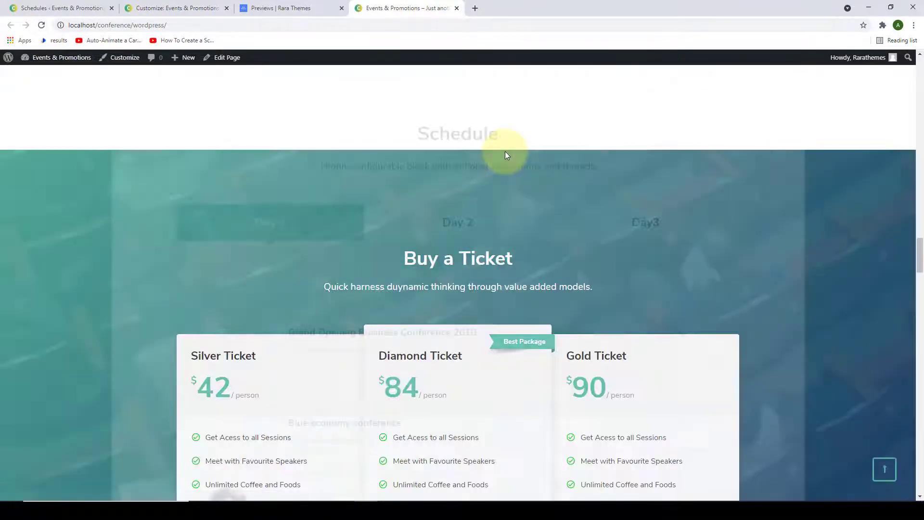
pyautogui.scroll(-4, 505, 155)
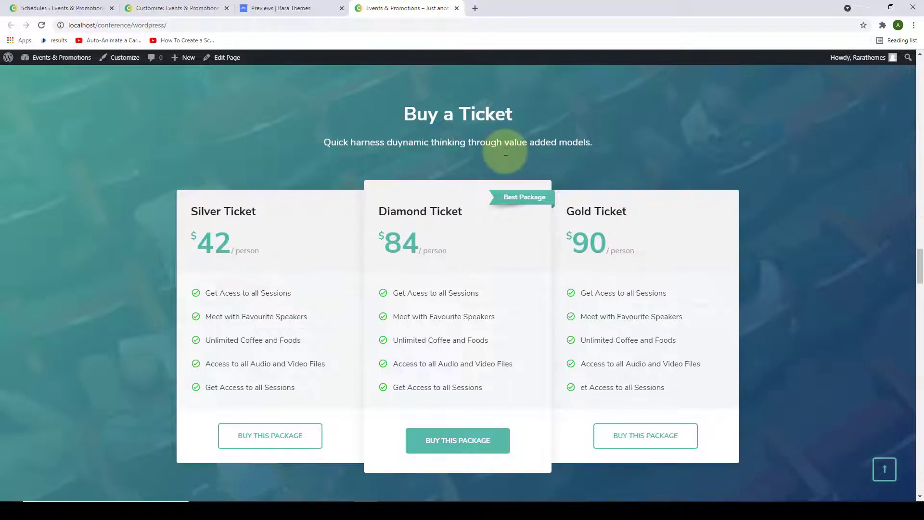
pyautogui.scroll(-1, 717, 314)
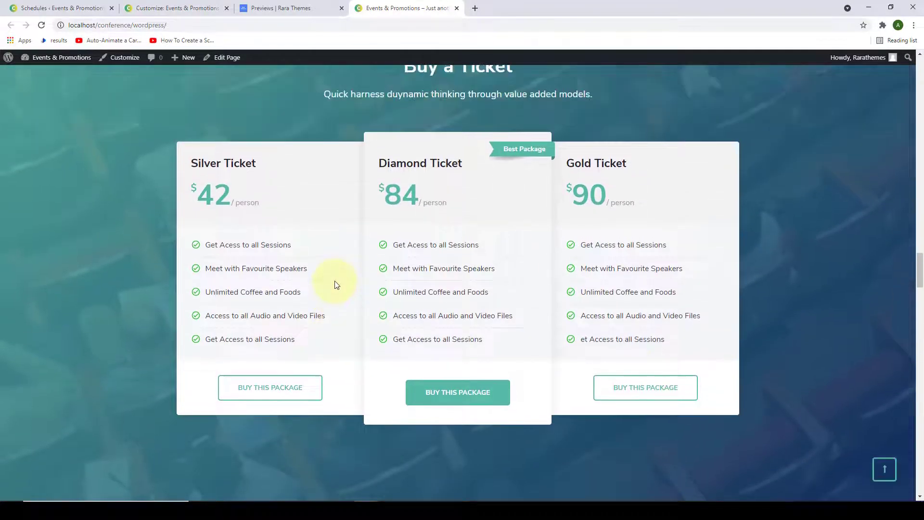
# Return to the Customizer's Front Page Settings list of sections.
pyautogui.click(168, 8)
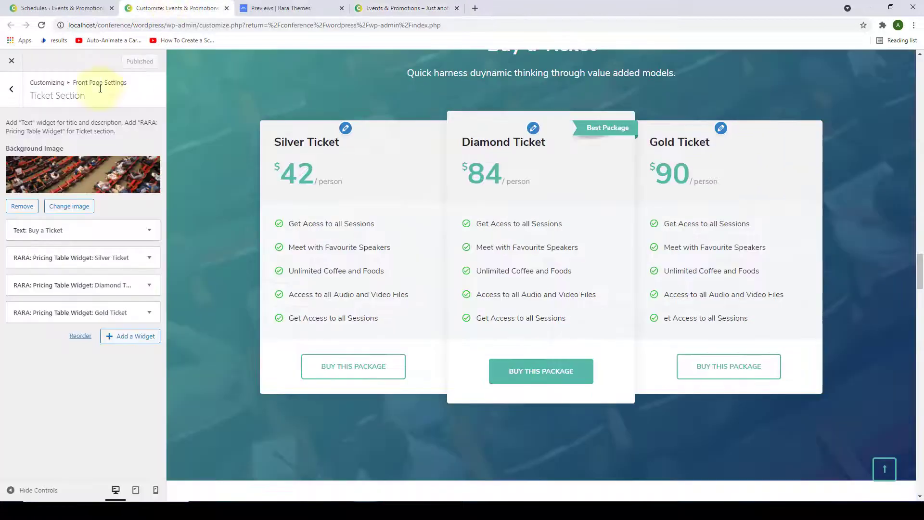
pyautogui.click(9, 90)
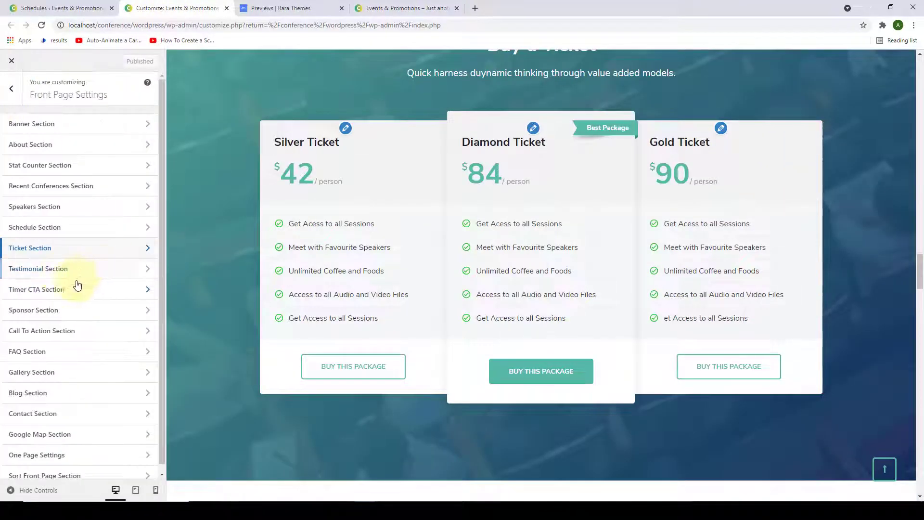
pyautogui.scroll(-3, 674, 212)
pyautogui.scroll(-5, 674, 207)
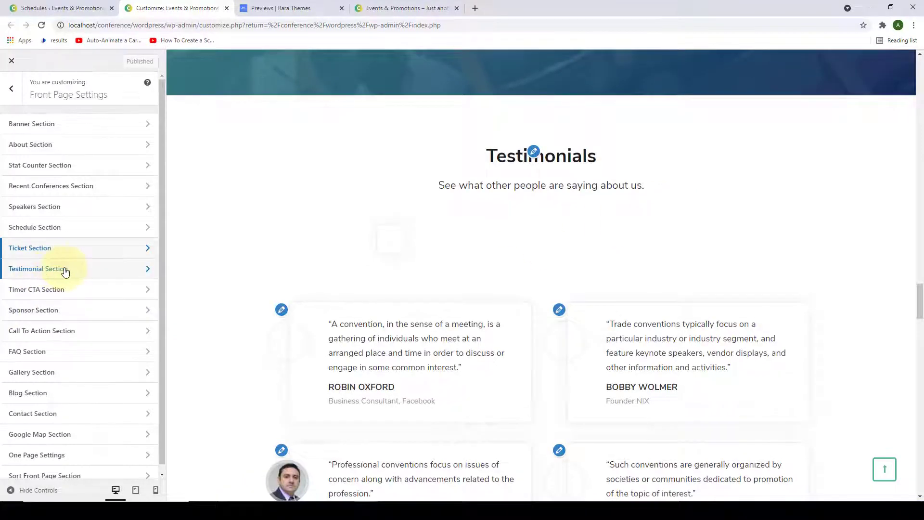
pyautogui.scroll(-10, 478, 218)
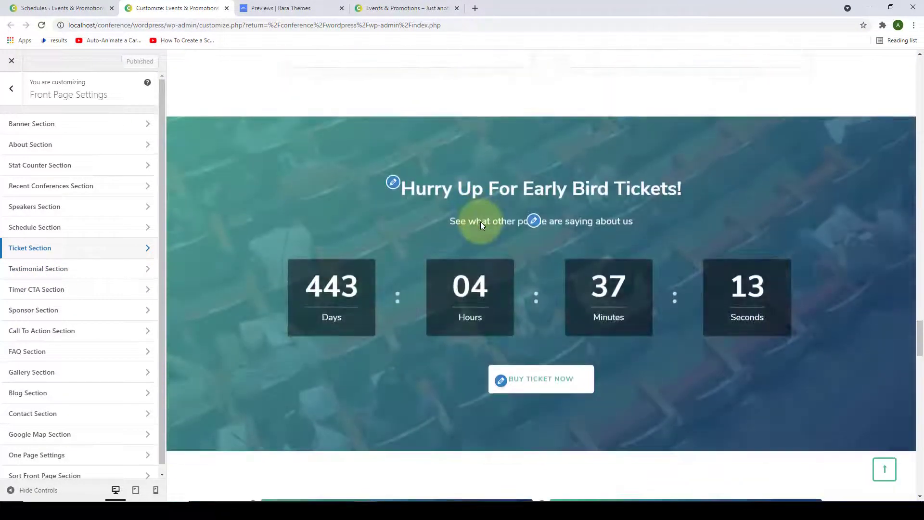
# Open the Timer CTA section and keep the upcoming event countdown turned on.
pyautogui.click(104, 292)
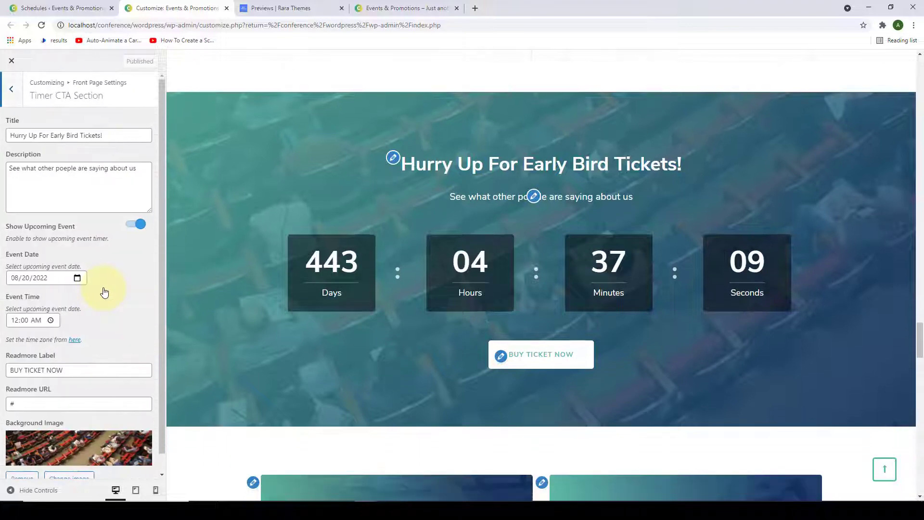
pyautogui.moveTo(108, 136); pyautogui.dragTo(10, 138)
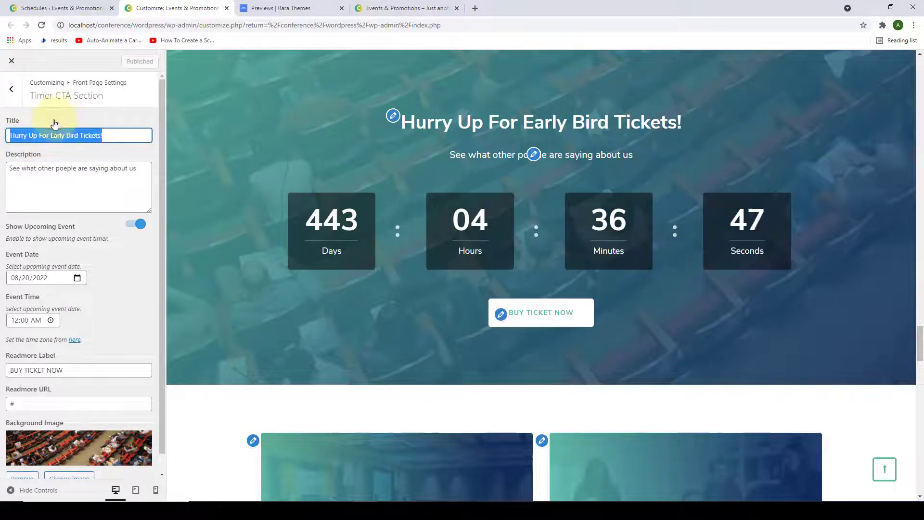
pyautogui.tripleClick(75, 183)
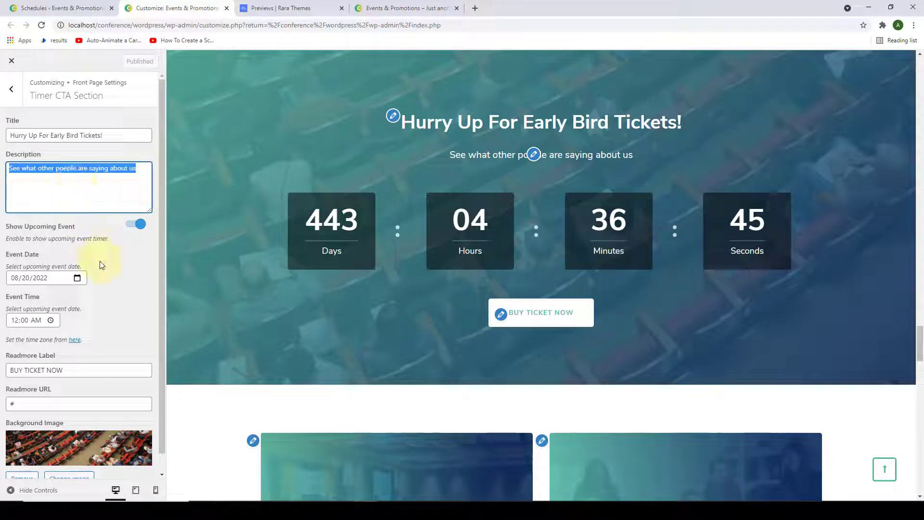
pyautogui.click(1, 233)
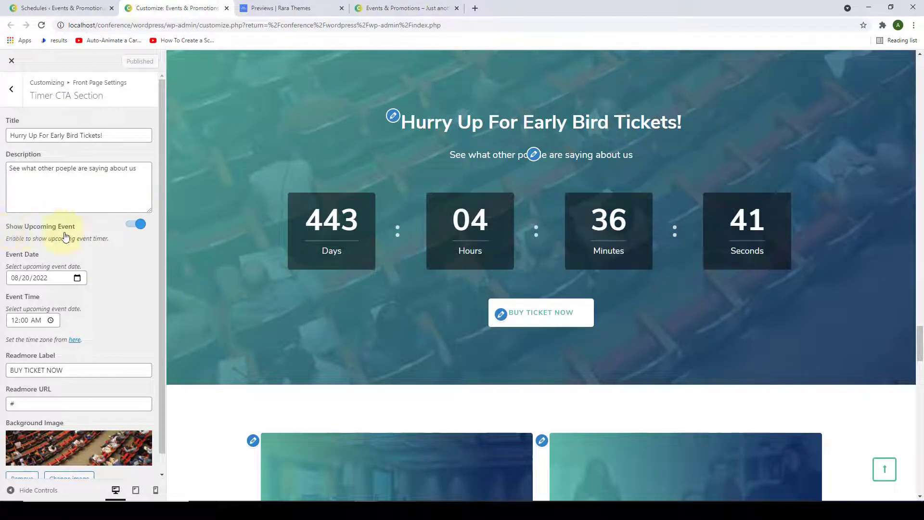
pyautogui.click(131, 224)
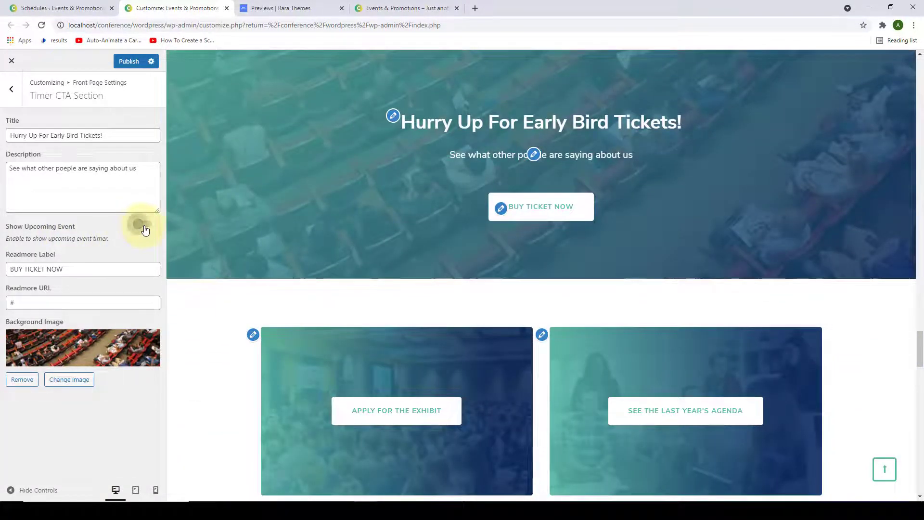
pyautogui.click(142, 225)
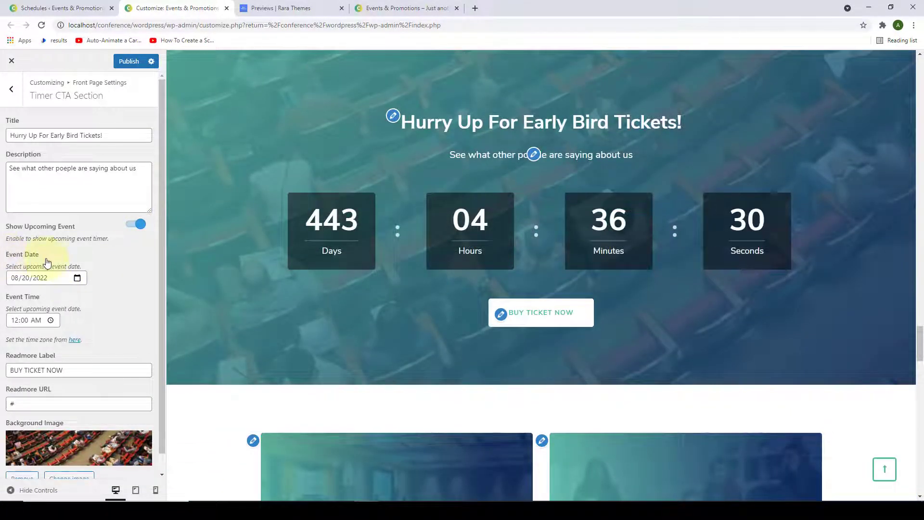
# Set the Event Date to 11/23/2021 in the date picker.
pyautogui.scroll(-1, 76, 283)
pyautogui.click(77, 259)
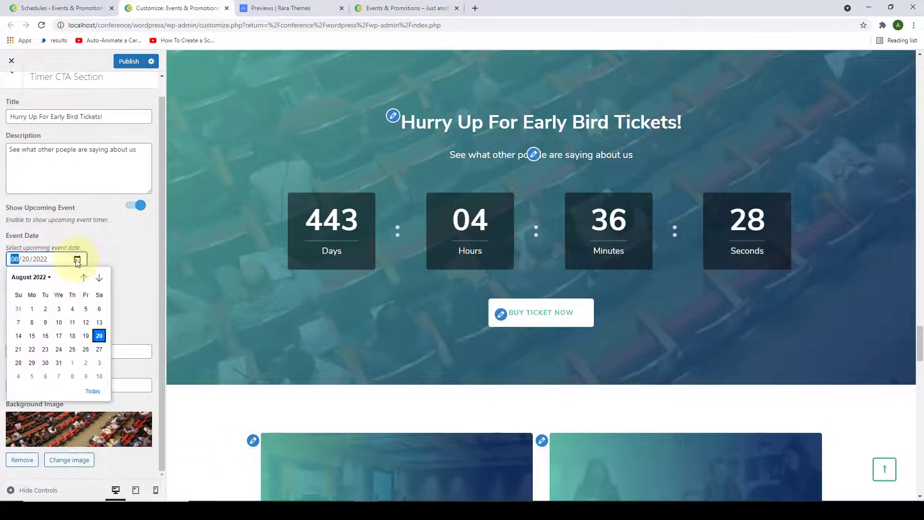
pyautogui.click(29, 278)
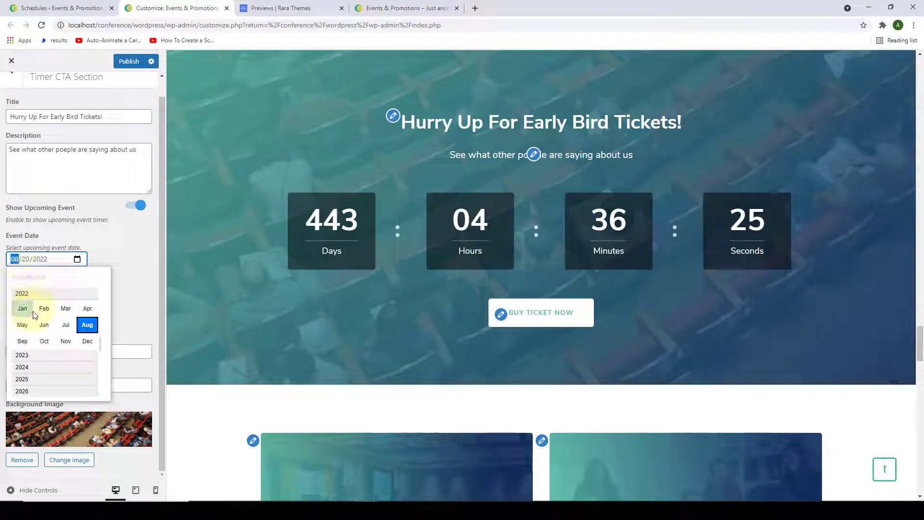
pyautogui.scroll(3, 43, 317)
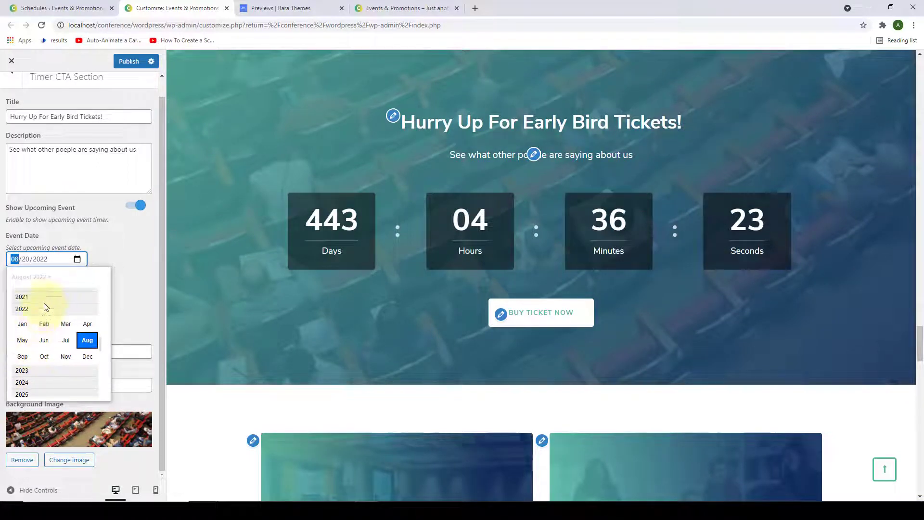
pyautogui.scroll(1, 40, 333)
pyautogui.click(39, 323)
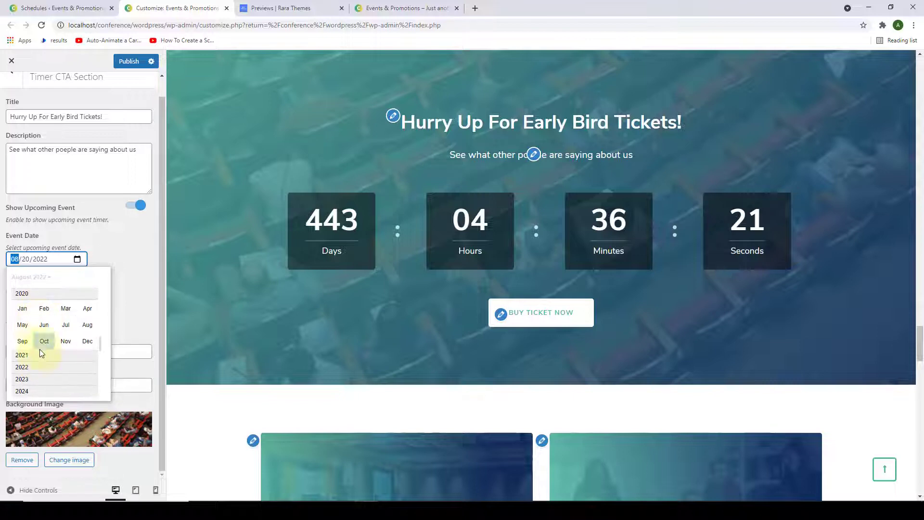
pyautogui.click(39, 354)
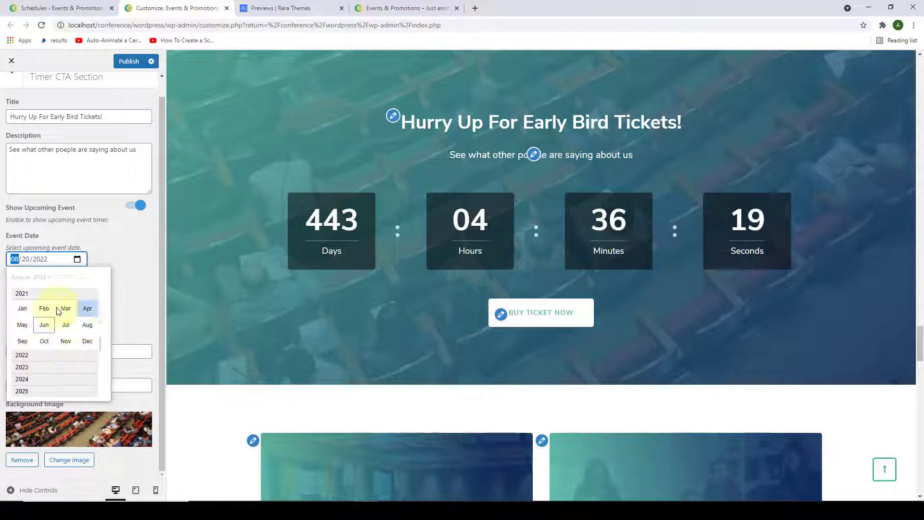
pyautogui.click(72, 342)
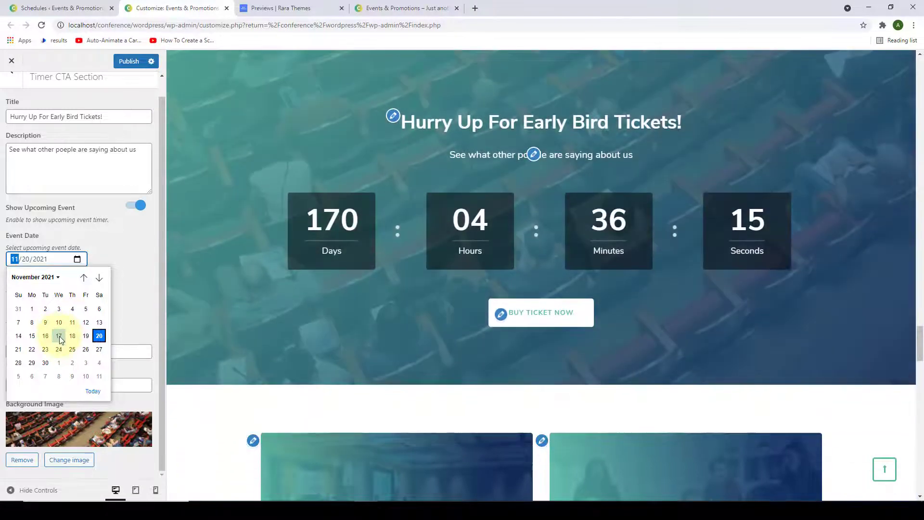
pyautogui.click(45, 349)
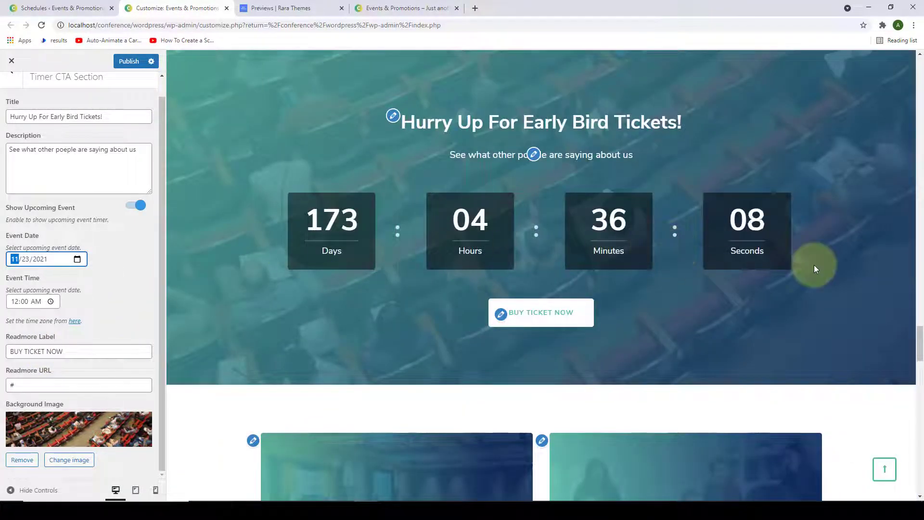
pyautogui.click(120, 268)
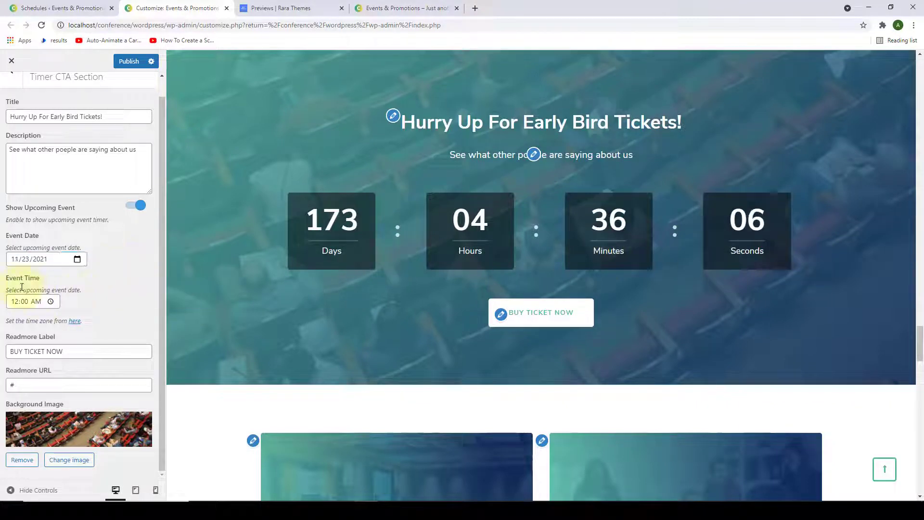
# Set the Event Time to 07:25 AM.
pyautogui.click(51, 301)
pyautogui.scroll(-8, 48, 356)
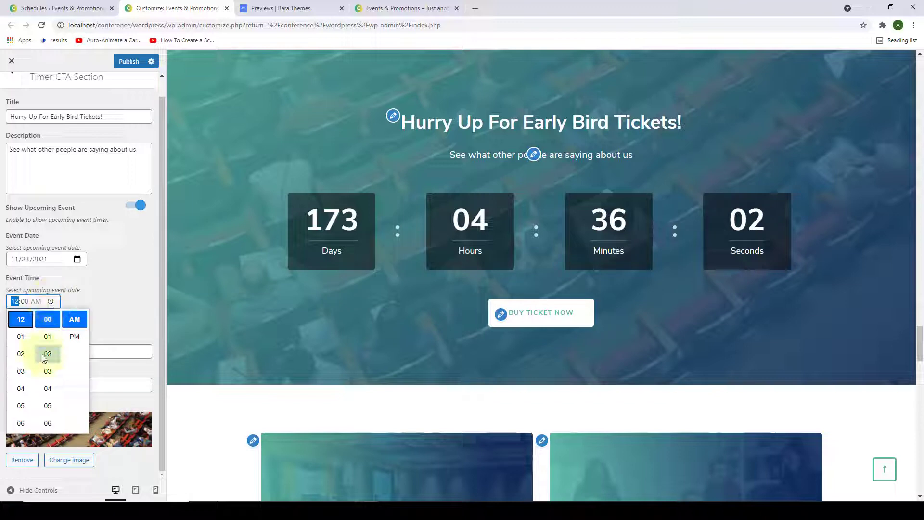
pyautogui.scroll(-1, 34, 388)
pyautogui.click(34, 388)
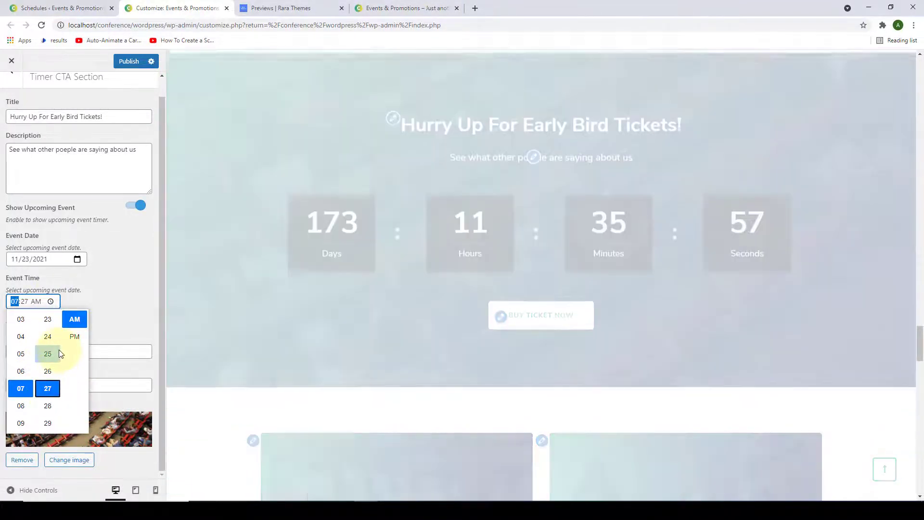
pyautogui.click(58, 351)
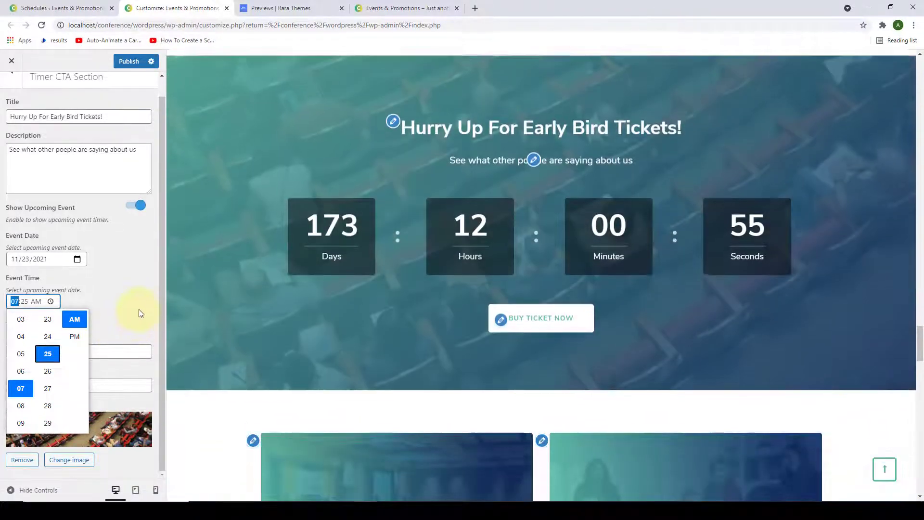
pyautogui.click(140, 314)
pyautogui.click(138, 314)
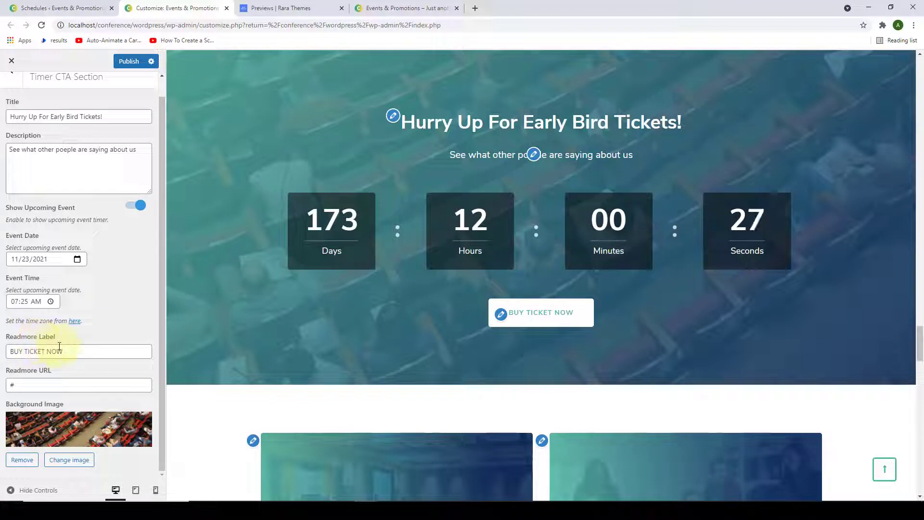
# Change the button label from BUY TICKET NOW to TRY NOW and paste the admin URL as its link.
pyautogui.moveTo(76, 350); pyautogui.dragTo(13, 352)
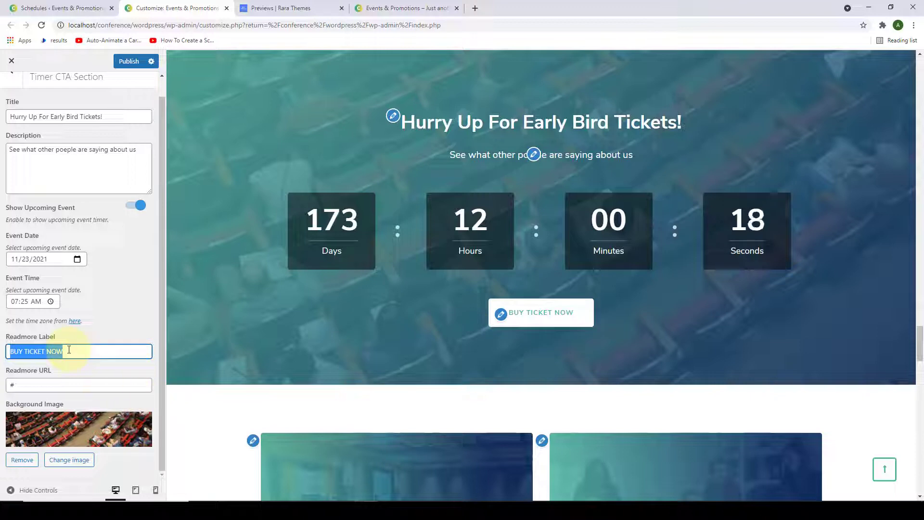
pyautogui.press('BackSpace')
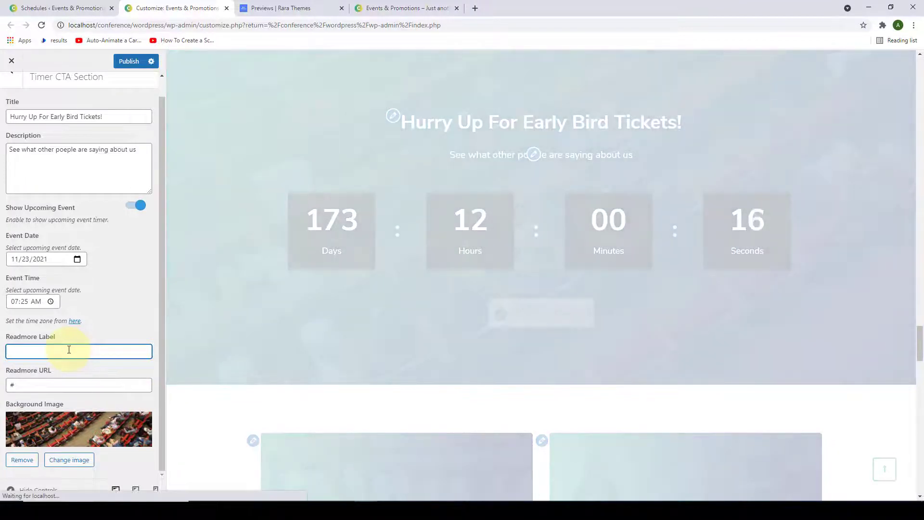
pyautogui.write('try')
pyautogui.press('BackSpace')
pyautogui.press('BackSpace')
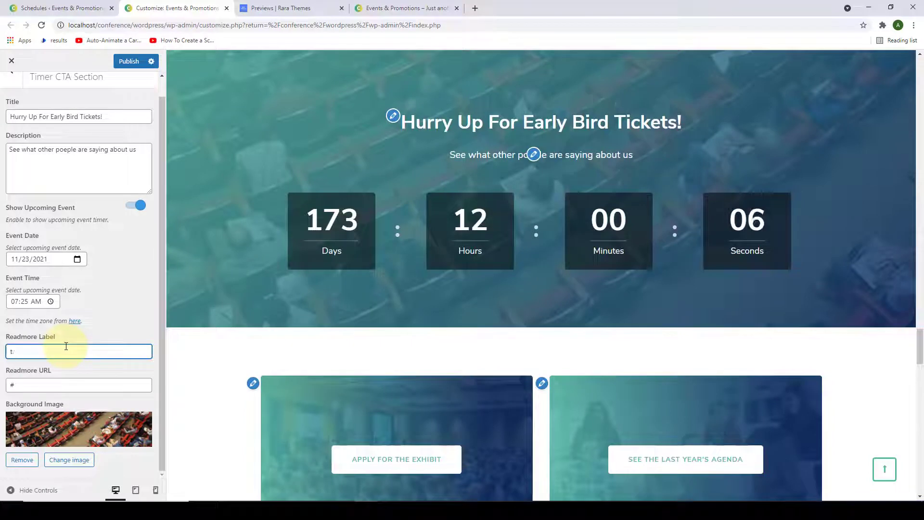
pyautogui.write('RY NOW')
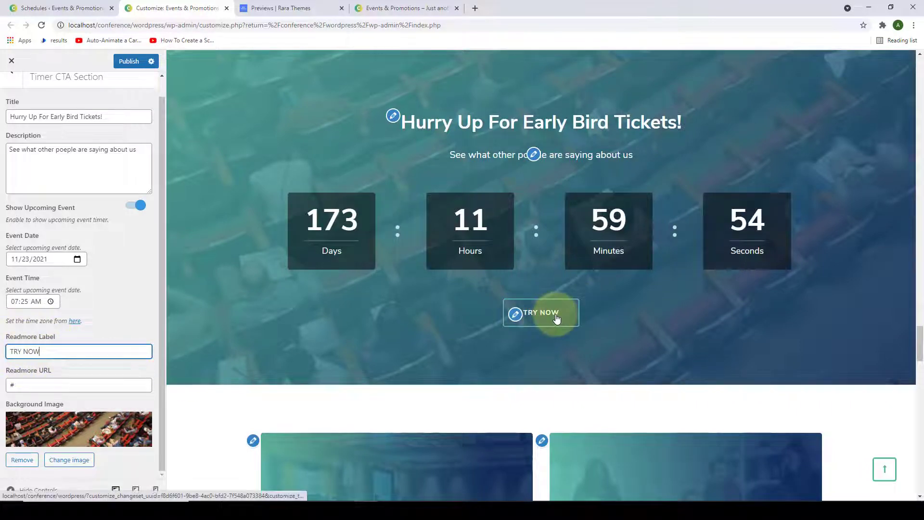
pyautogui.click(13, 386)
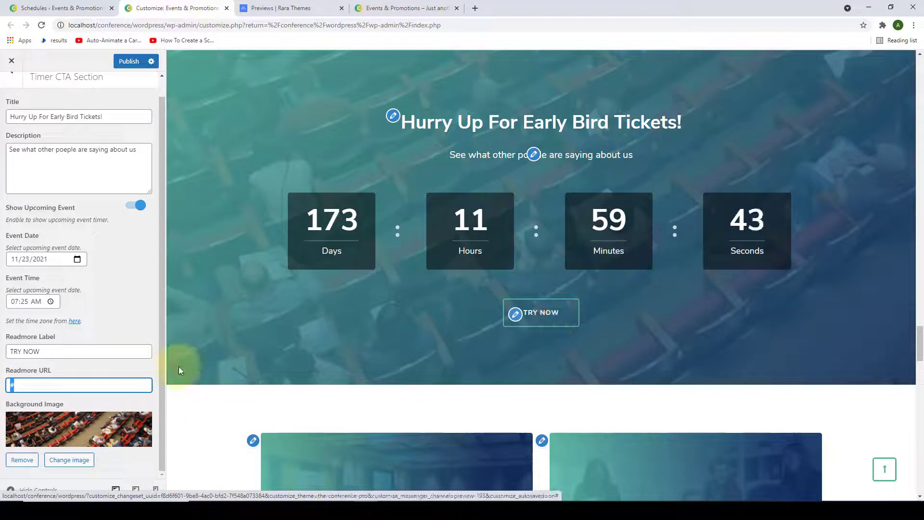
pyautogui.hotkey('ctrl', 'v')
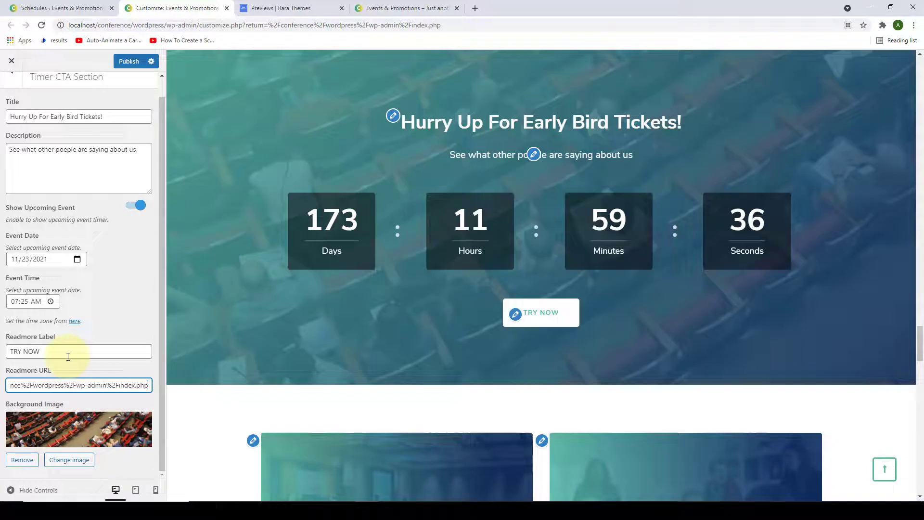
pyautogui.click(68, 356)
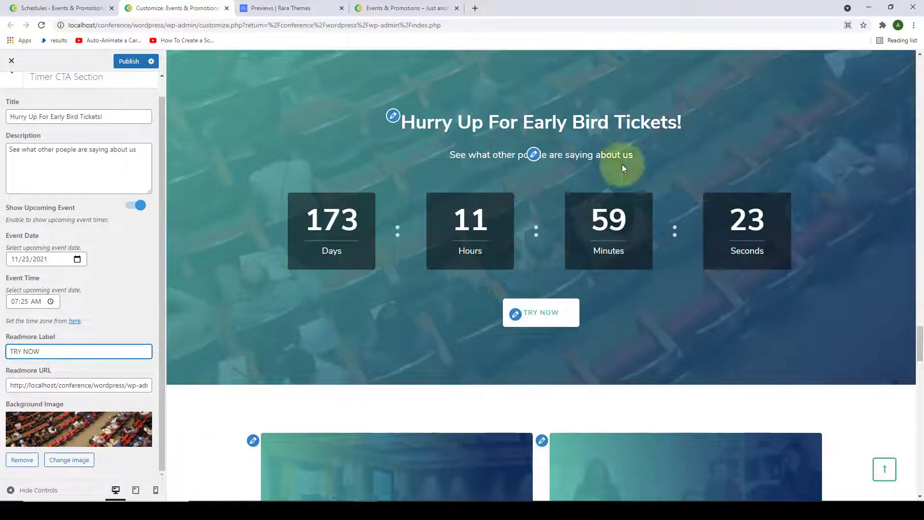
# Open the background image's media library and close it without changing the image.
pyautogui.click(71, 459)
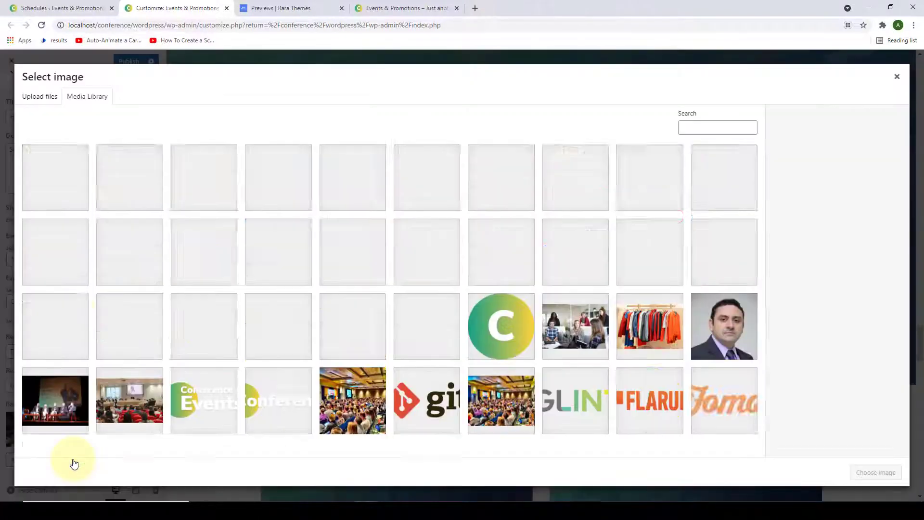
pyautogui.scroll(-1, 505, 278)
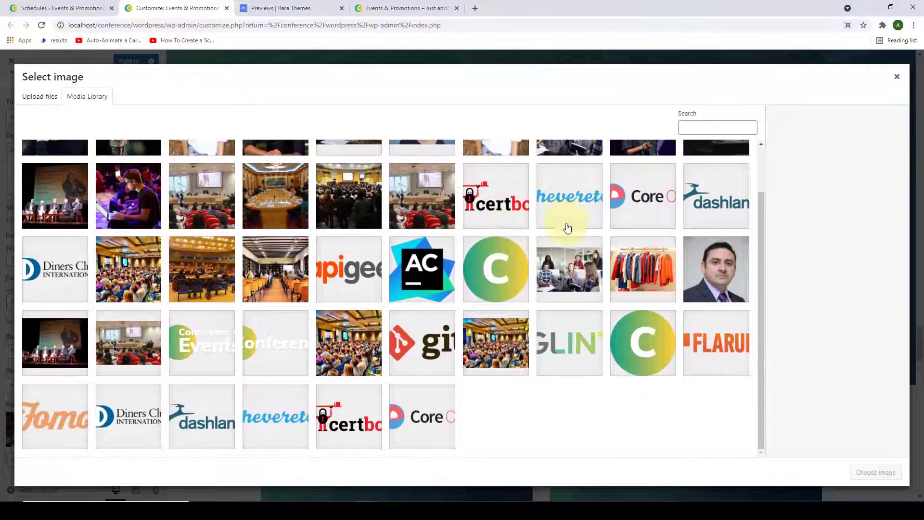
pyautogui.scroll(1, 568, 226)
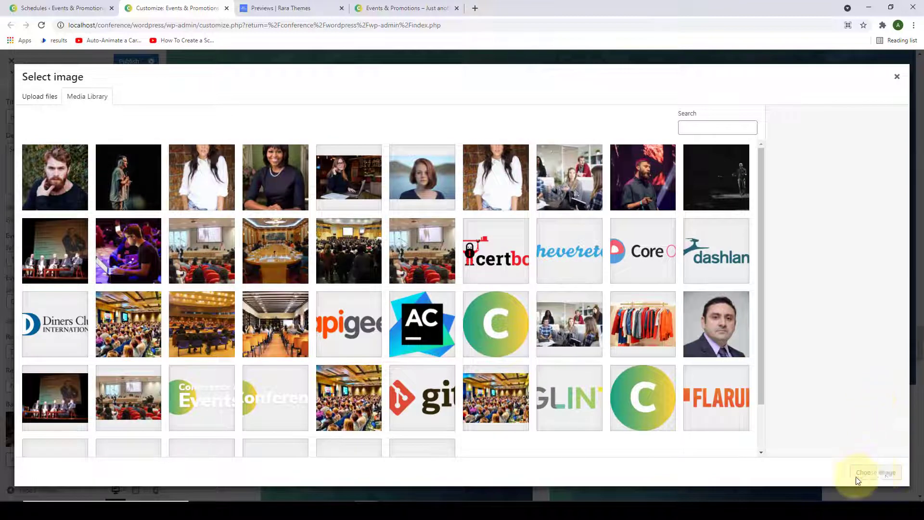
pyautogui.click(897, 76)
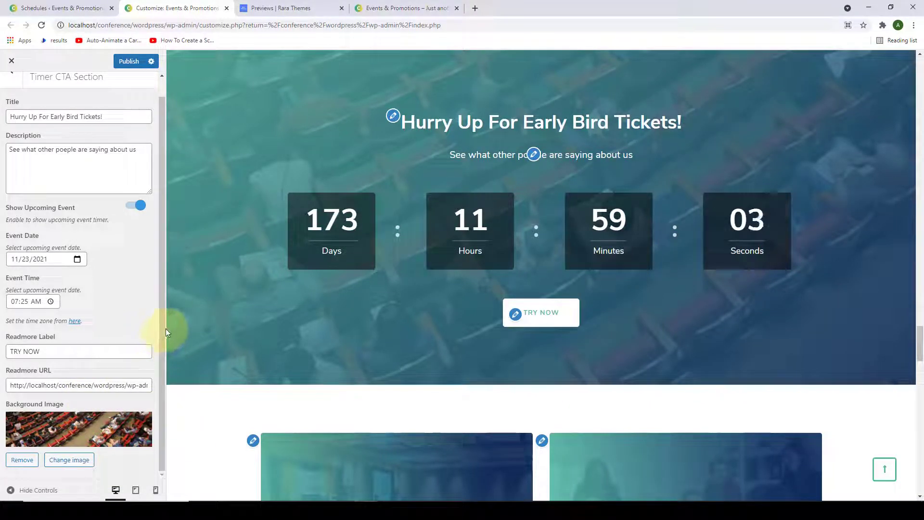
pyautogui.scroll(1, 162, 129)
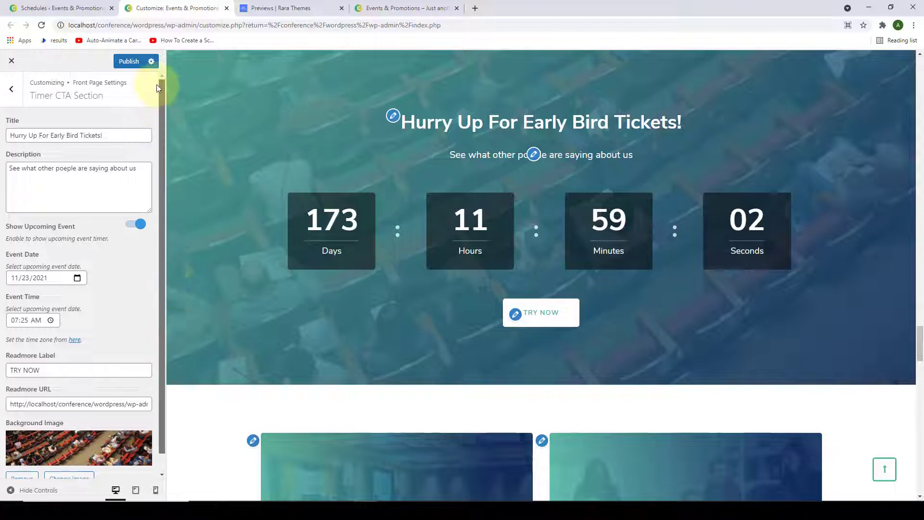
# Publish the Timer CTA changes and reload the live front page to check the countdown.
pyautogui.click(129, 61)
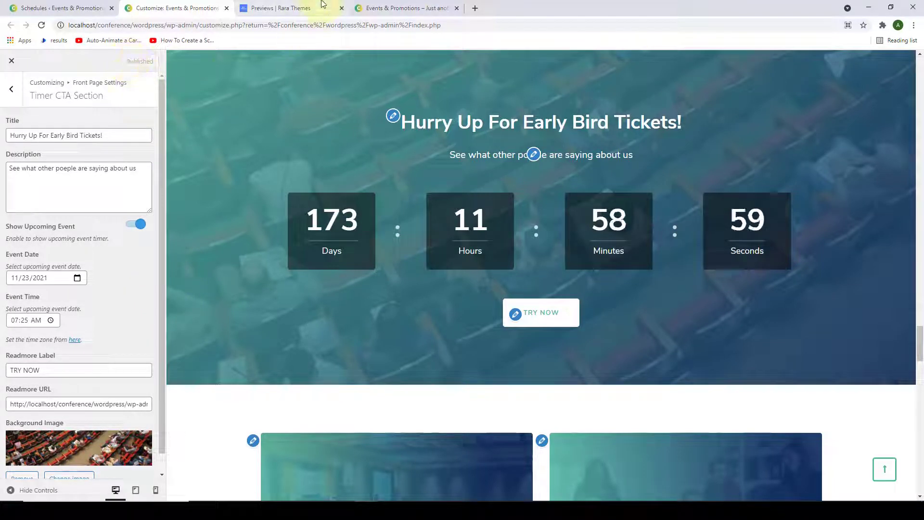
pyautogui.click(409, 8)
pyautogui.scroll(-7, 759, 165)
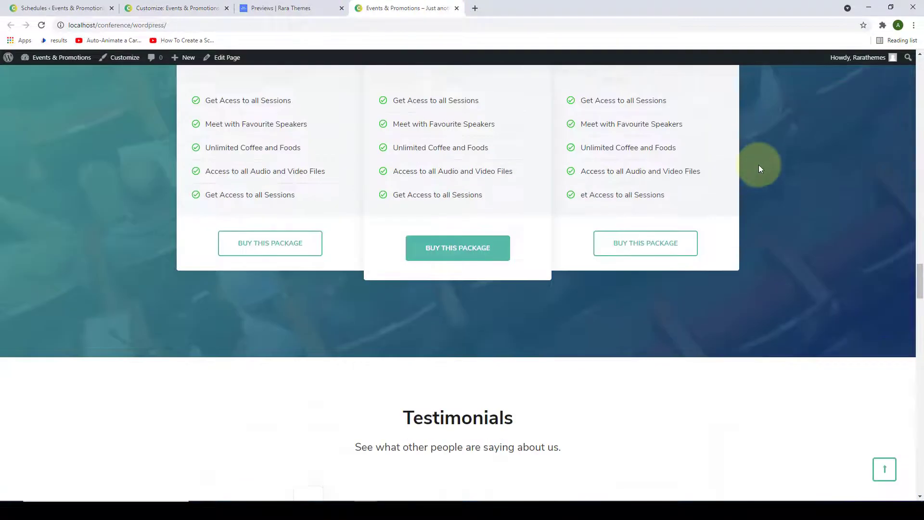
pyautogui.scroll(-15, 758, 164)
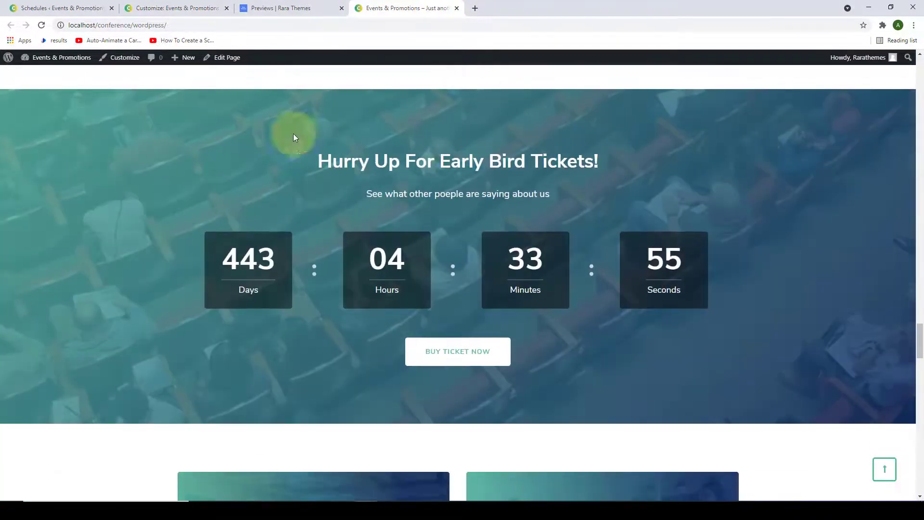
pyautogui.click(41, 25)
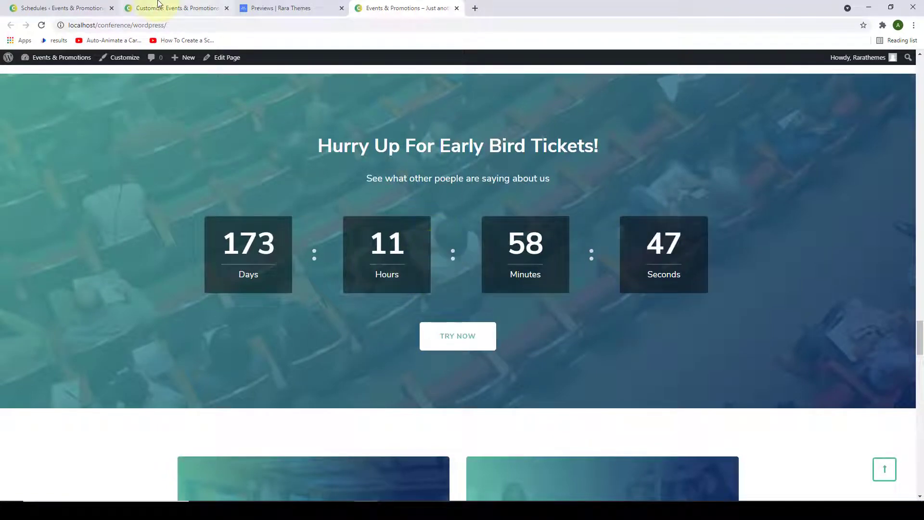
# Back in the Customizer, open the Sponsor Section settings.
pyautogui.click(144, 7)
pyautogui.click(6, 97)
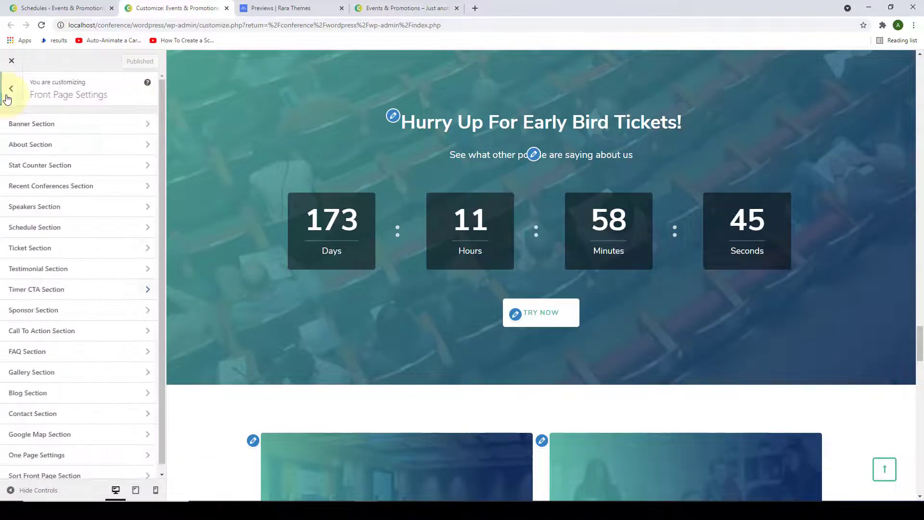
pyautogui.click(83, 310)
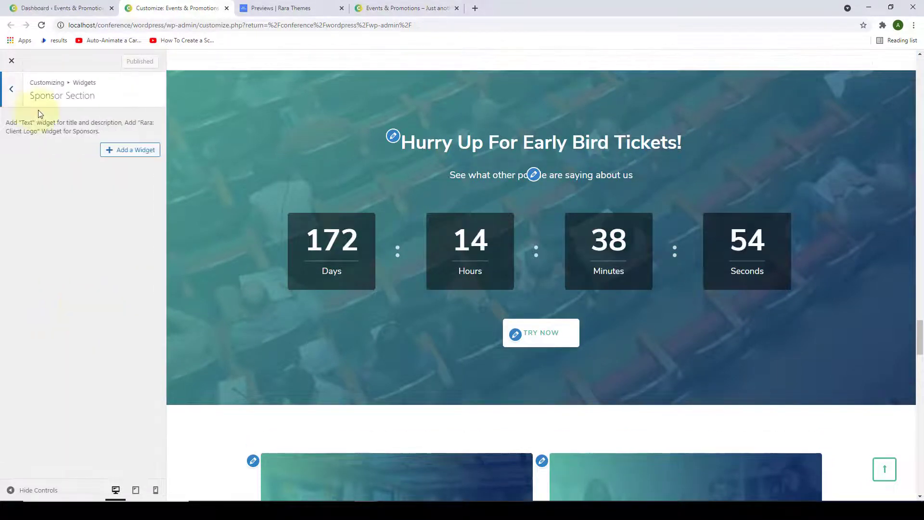
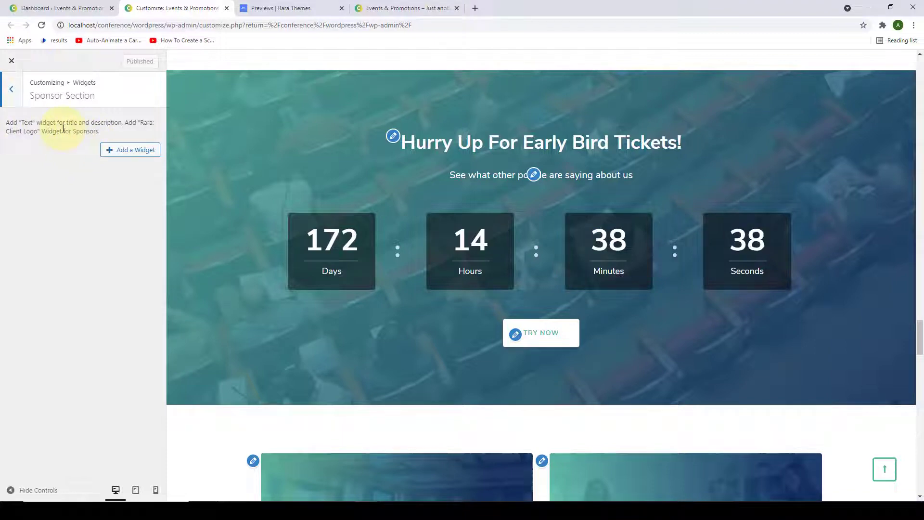
# Add a Text widget titled 'Our Event Sponsors' with the line 'Check who makes the event possible.'.
pyautogui.click(114, 151)
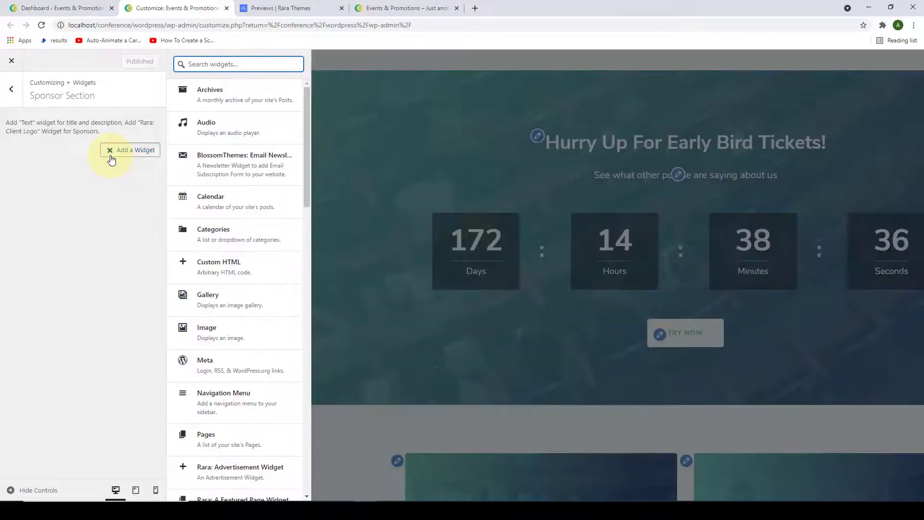
pyautogui.write('t')
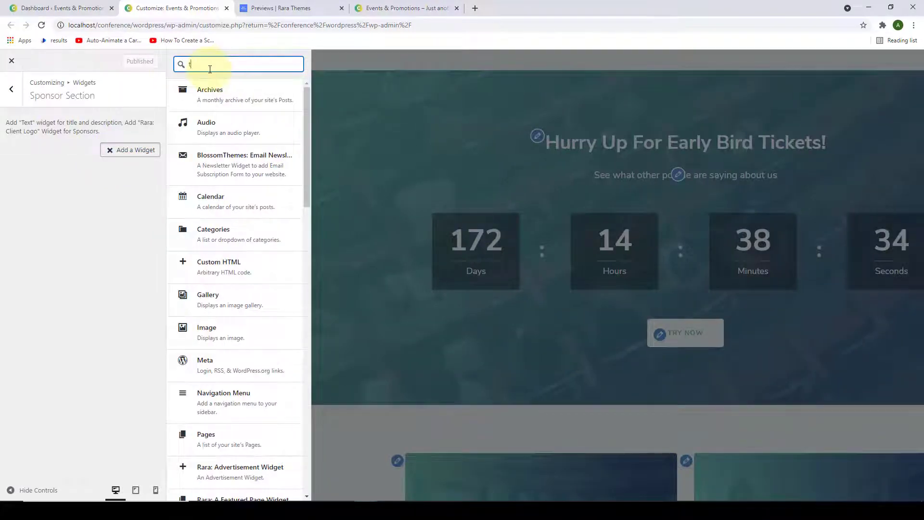
pyautogui.write('ext')
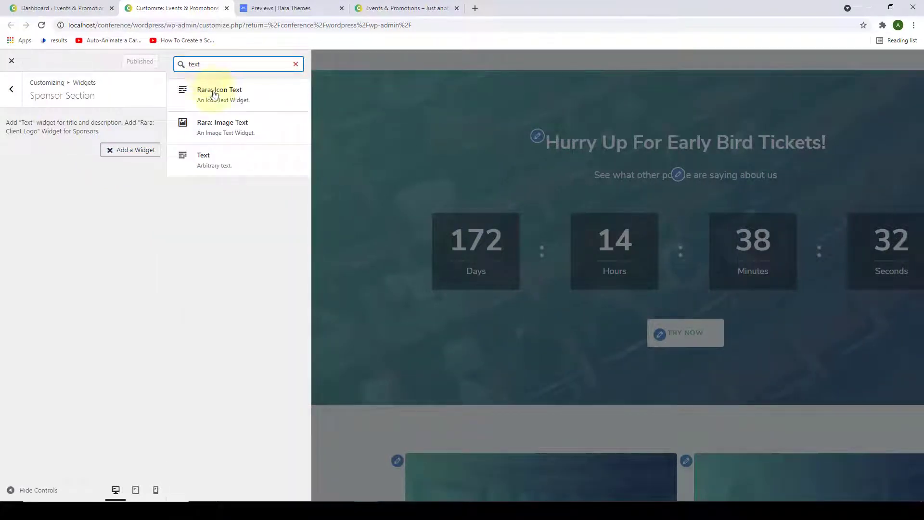
pyautogui.click(224, 165)
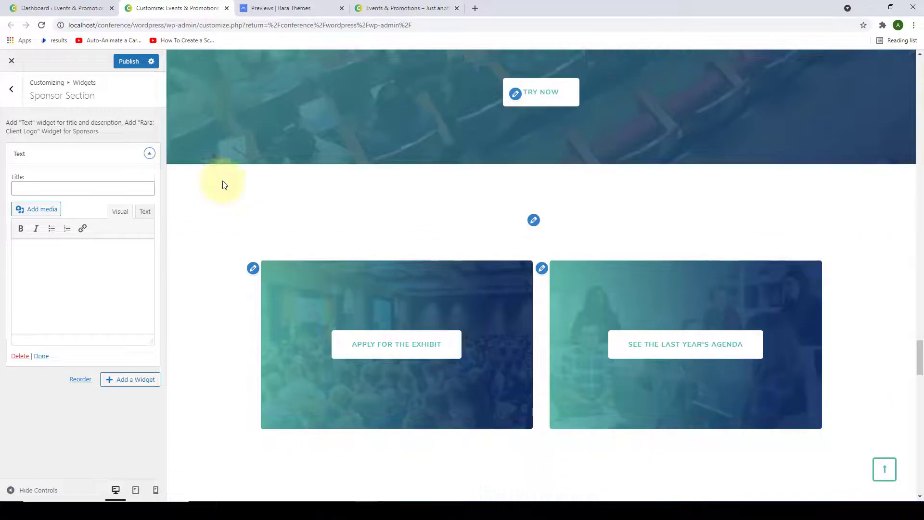
pyautogui.scroll(1, 222, 184)
pyautogui.click(84, 188)
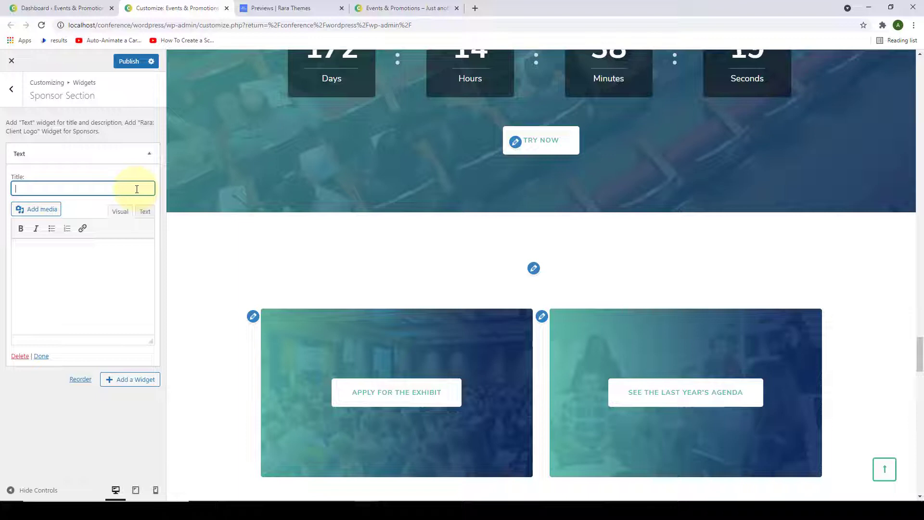
pyautogui.write('Our Event Sponsors')
pyautogui.click(42, 257)
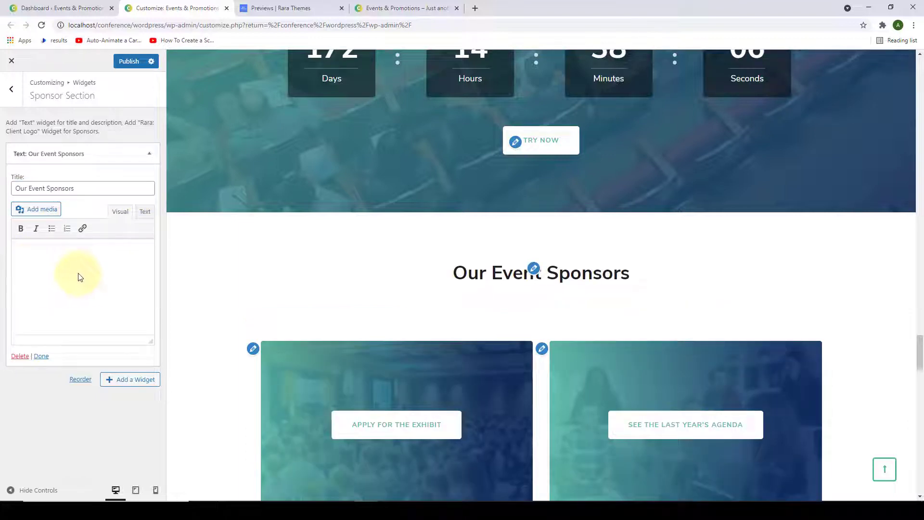
pyautogui.click(145, 211)
pyautogui.click(107, 262)
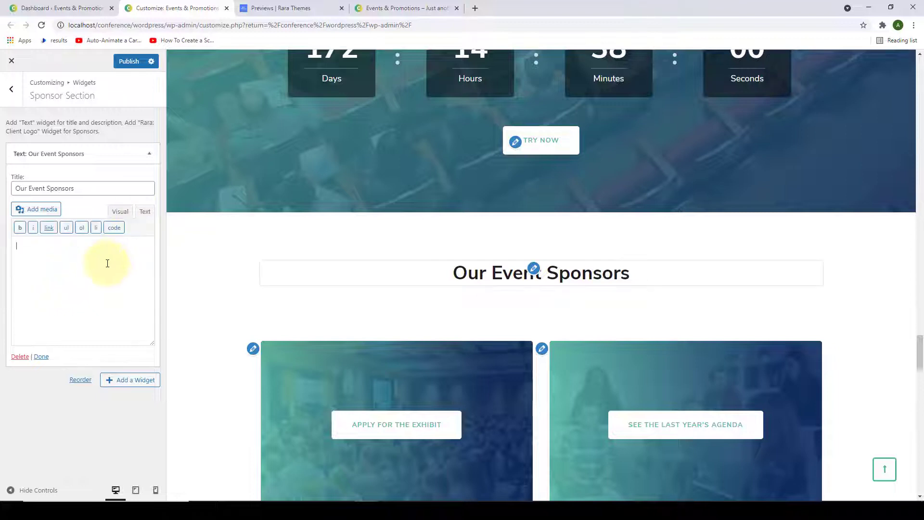
pyautogui.write('Check who makes the event possible.')
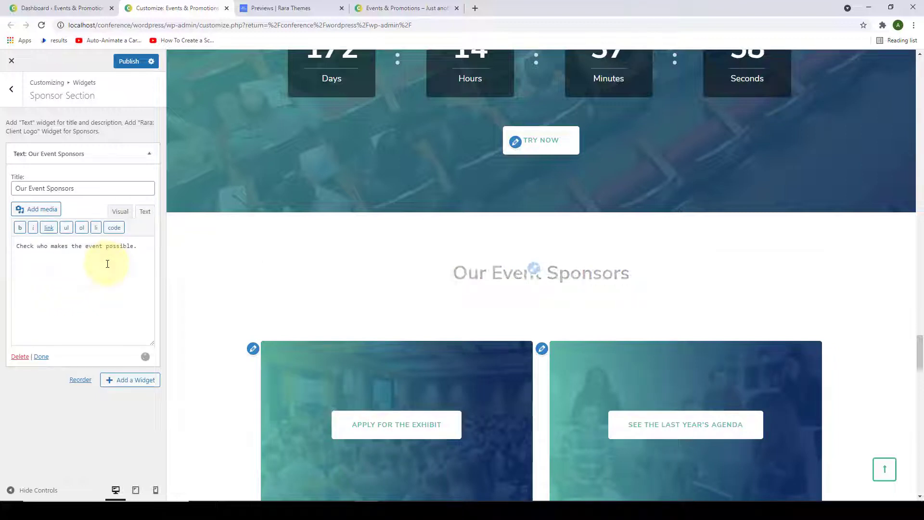
pyautogui.click(42, 357)
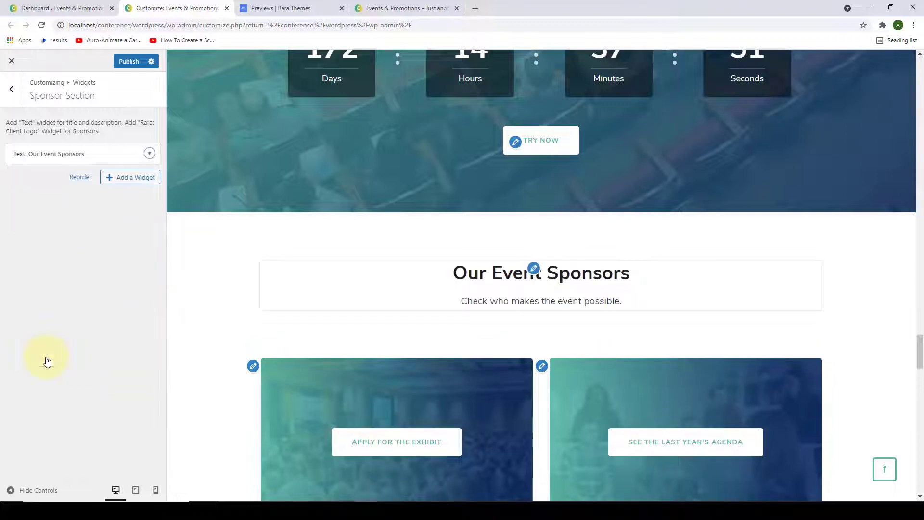
# Add a Rara: Client Logo widget titled 'Platinum Sponsors' with one empty logo entry.
pyautogui.click(110, 184)
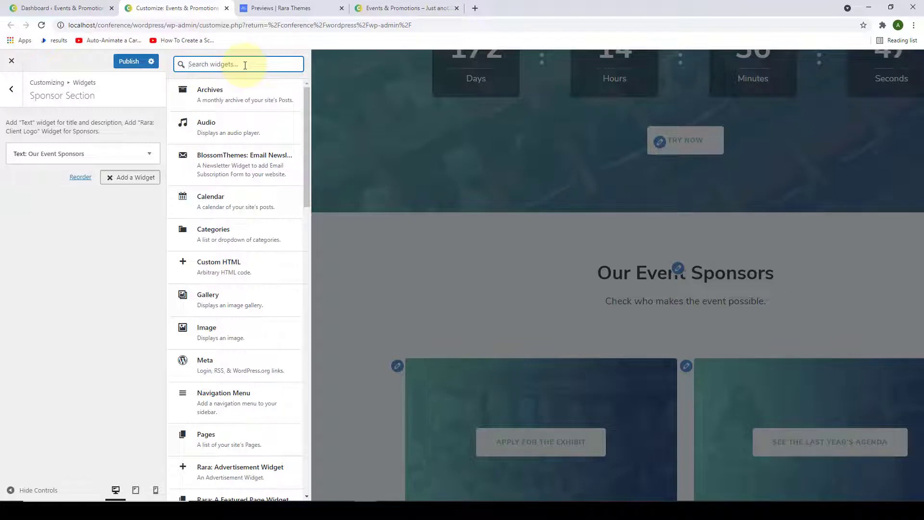
pyautogui.scroll(-5, 287, 163)
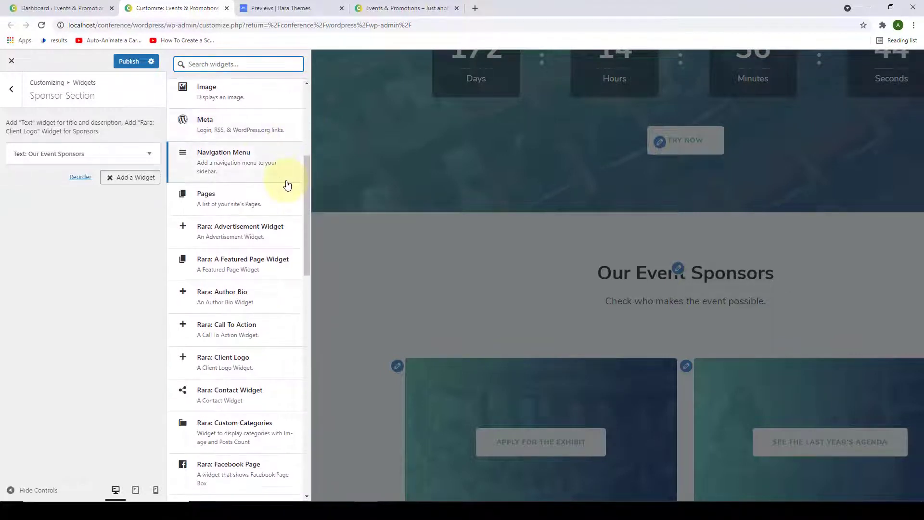
pyautogui.scroll(-3, 286, 198)
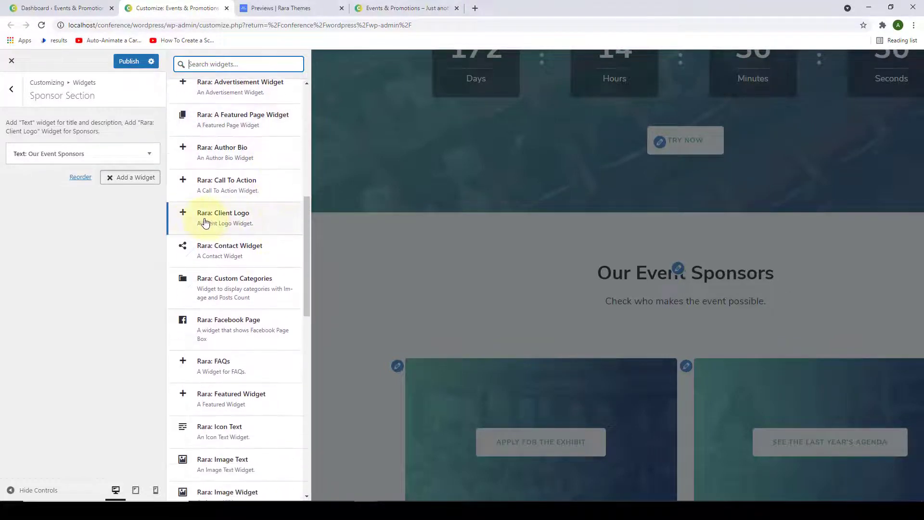
pyautogui.click(208, 226)
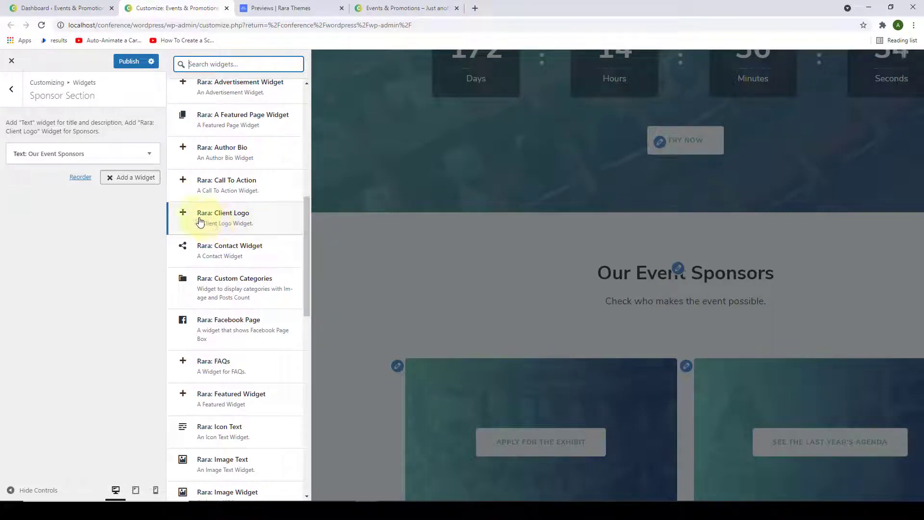
pyautogui.click(273, 226)
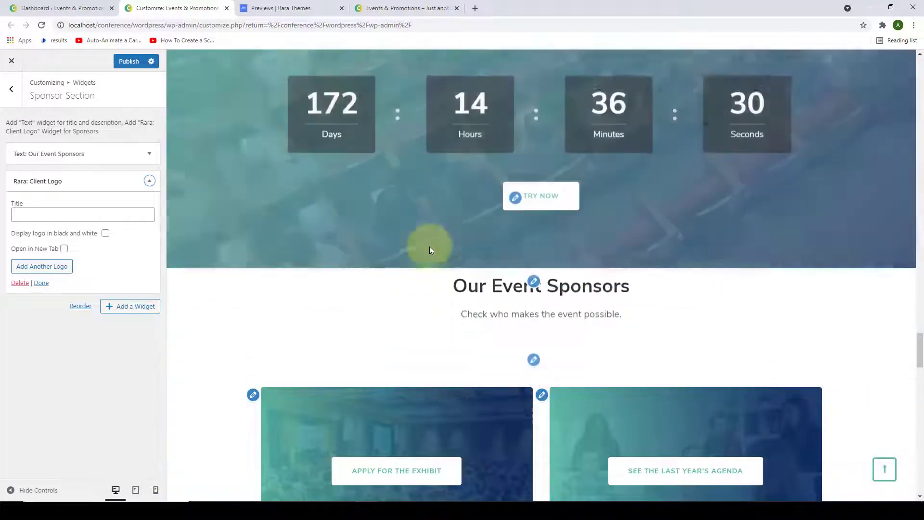
pyautogui.scroll(-3, 429, 246)
pyautogui.scroll(1, 430, 247)
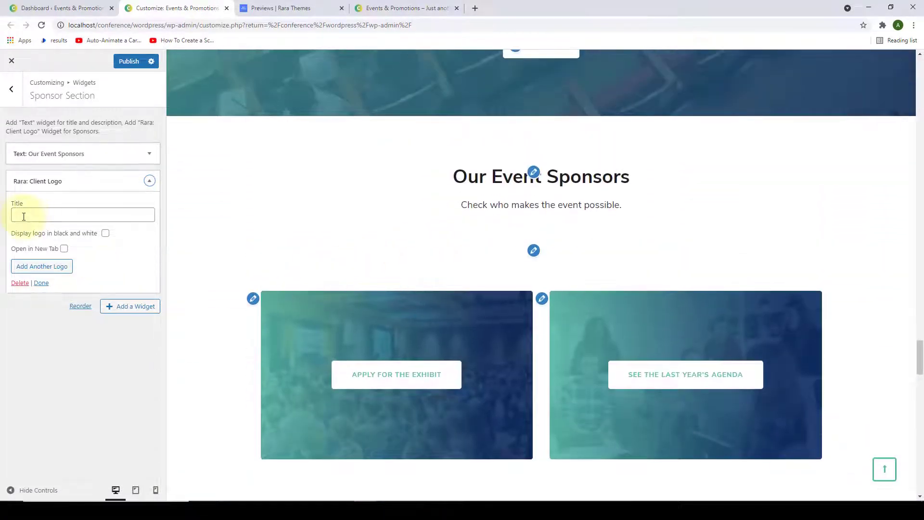
pyautogui.click(99, 215)
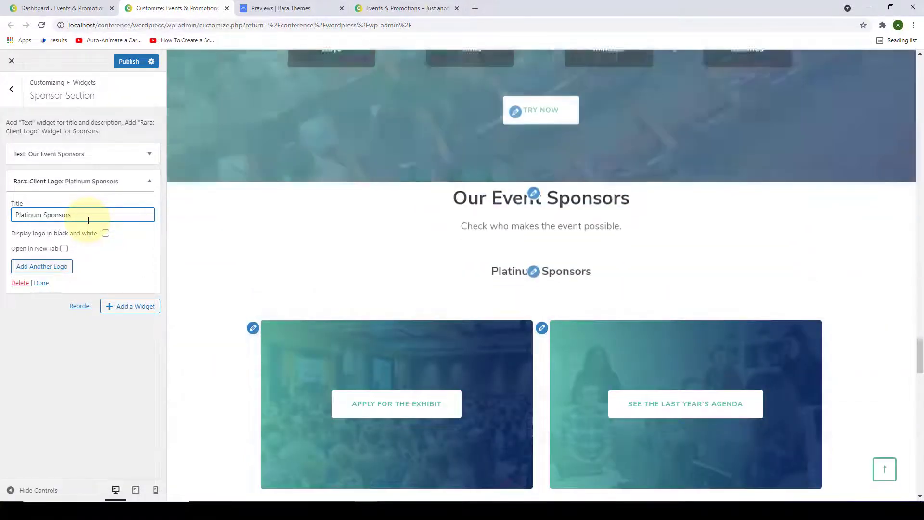
pyautogui.click(60, 270)
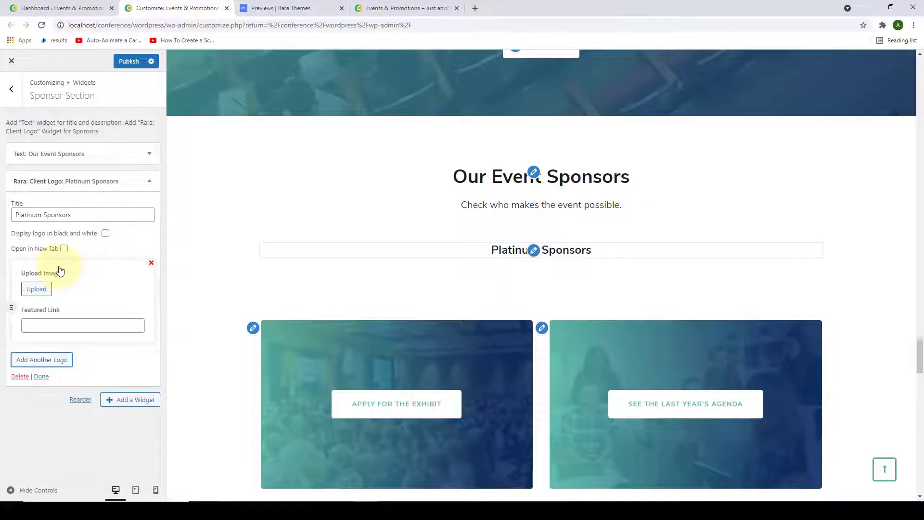
# Set the first logo to the certbot image, linked to the site address.
pyautogui.click(37, 290)
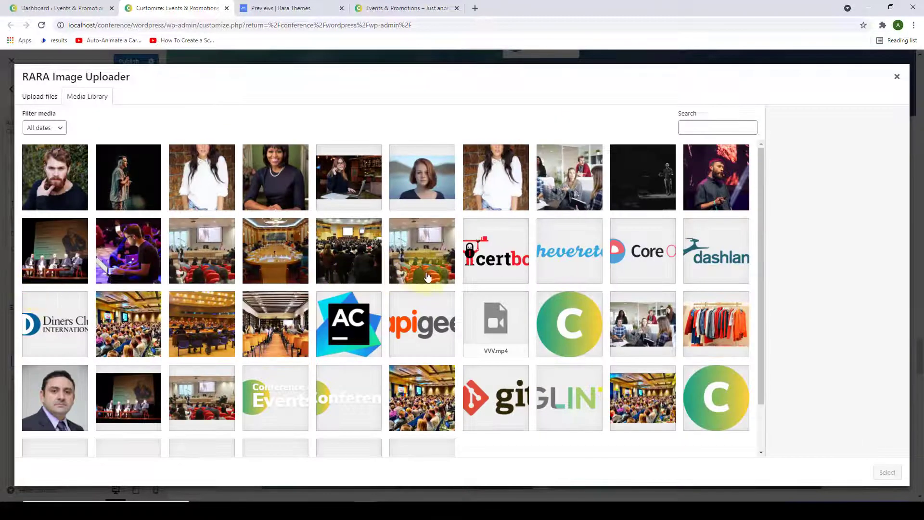
pyautogui.click(484, 255)
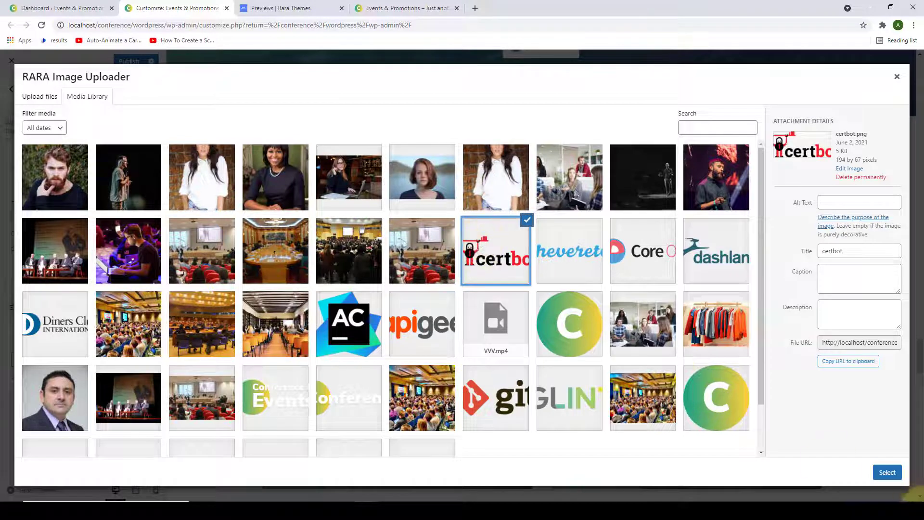
pyautogui.click(886, 473)
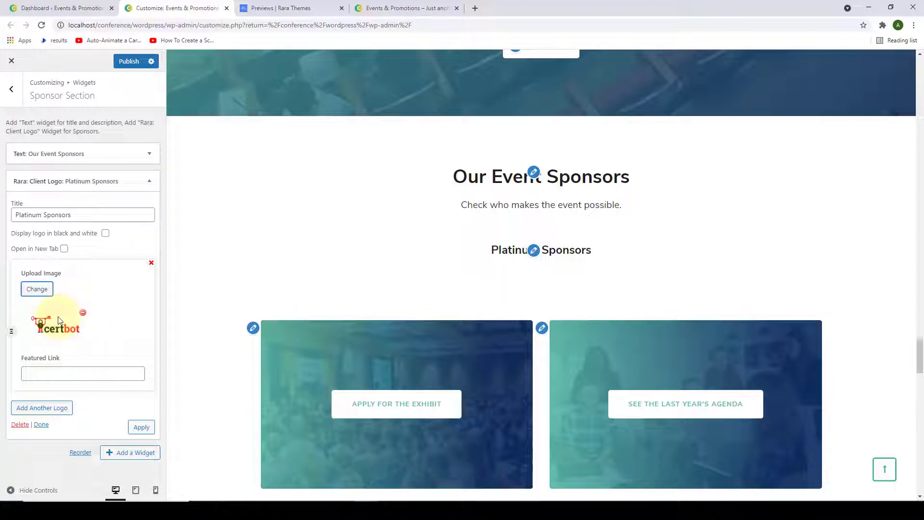
pyautogui.click(83, 374)
pyautogui.hotkey('ctrl', 'v')
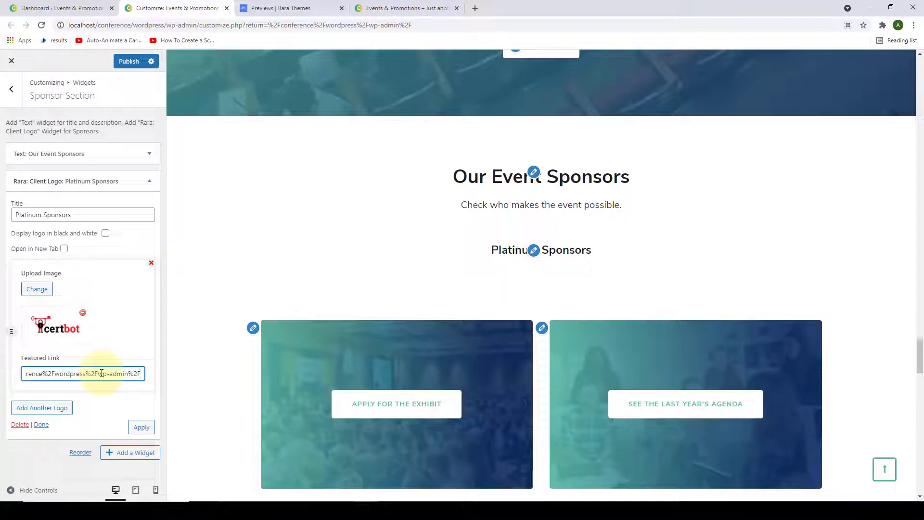
# Add a second logo using the chevereto image, linked to the site address.
pyautogui.click(56, 408)
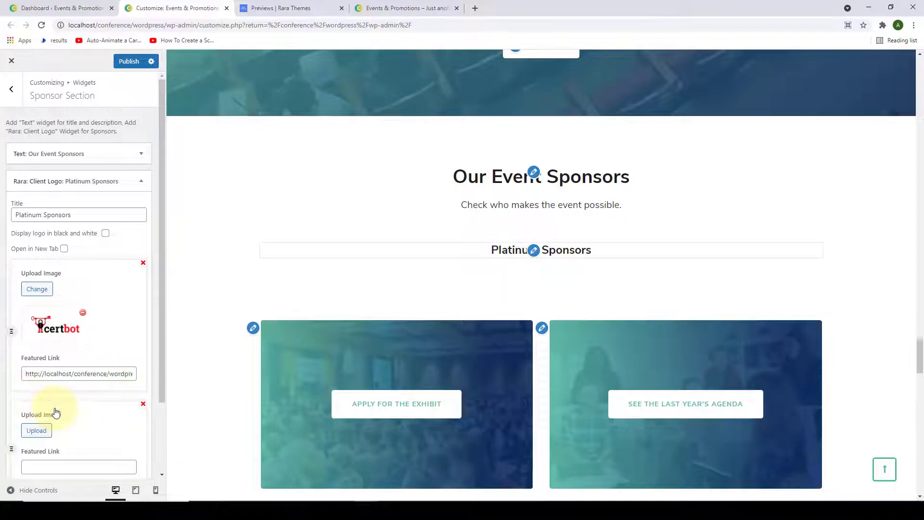
pyautogui.scroll(-2, 56, 412)
pyautogui.click(42, 349)
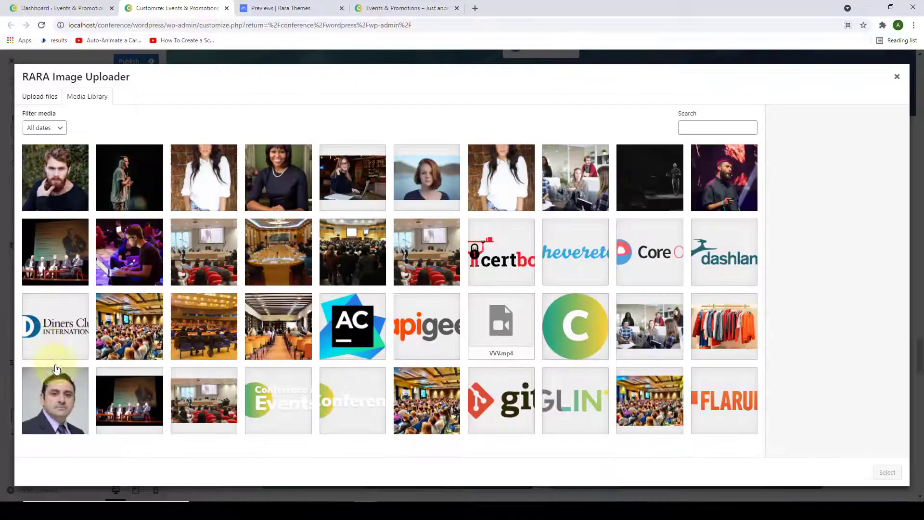
pyautogui.click(584, 255)
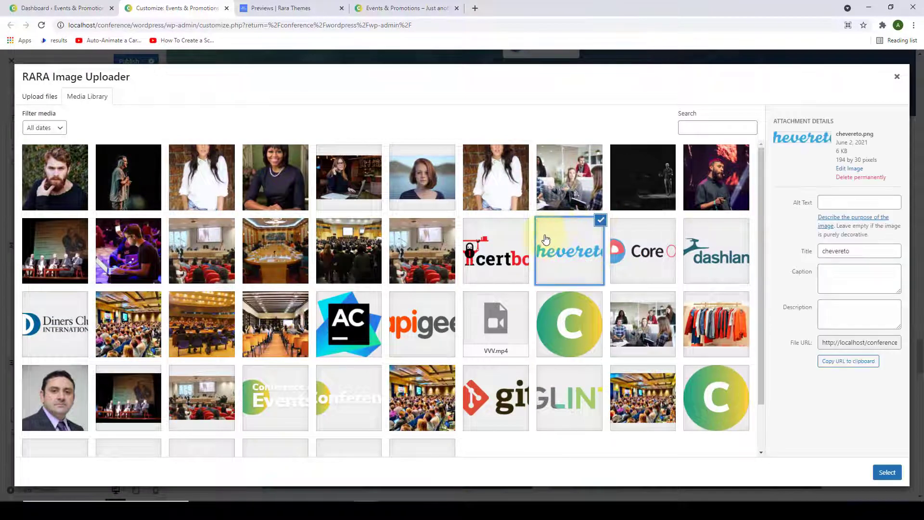
pyautogui.click(887, 472)
pyautogui.scroll(-1, 115, 361)
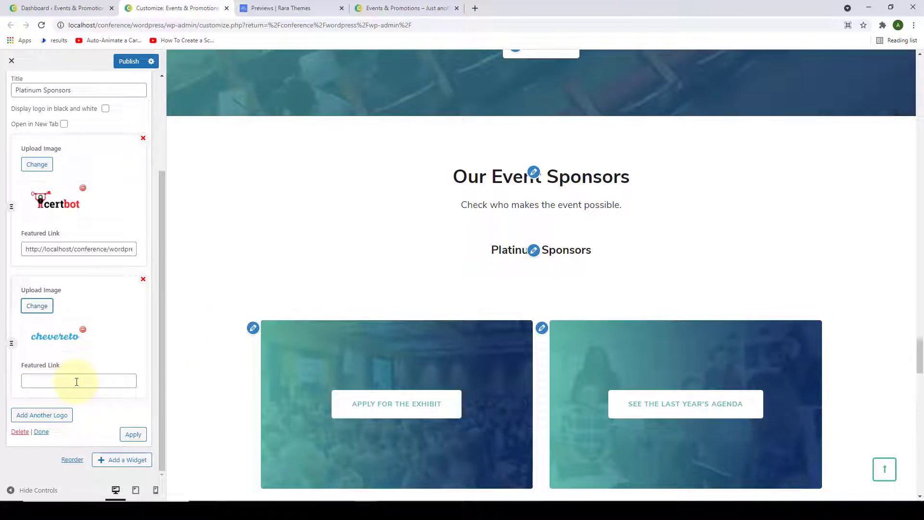
pyautogui.click(77, 382)
pyautogui.hotkey('ctrl', 'v')
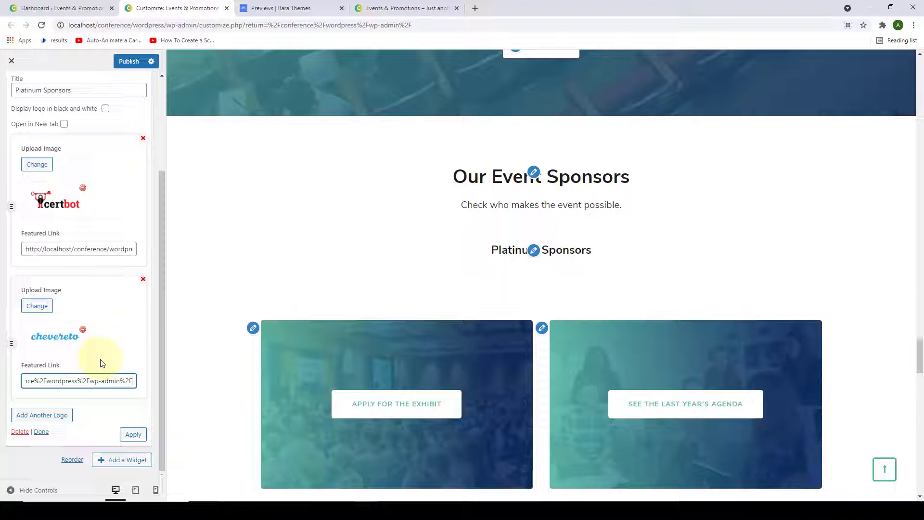
# Add a third logo using the CoreOS image, linked to the site address.
pyautogui.click(49, 415)
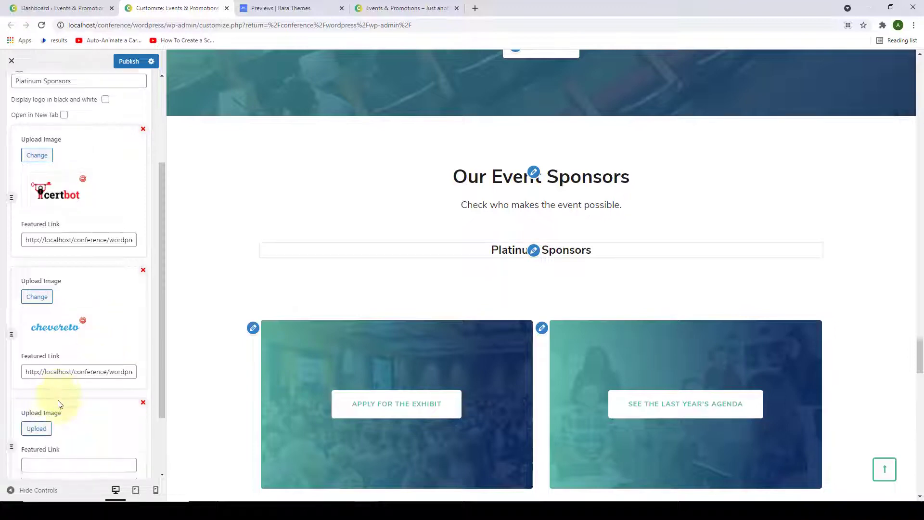
pyautogui.click(41, 354)
pyautogui.scroll(-1, 447, 364)
pyautogui.click(656, 215)
pyautogui.click(887, 472)
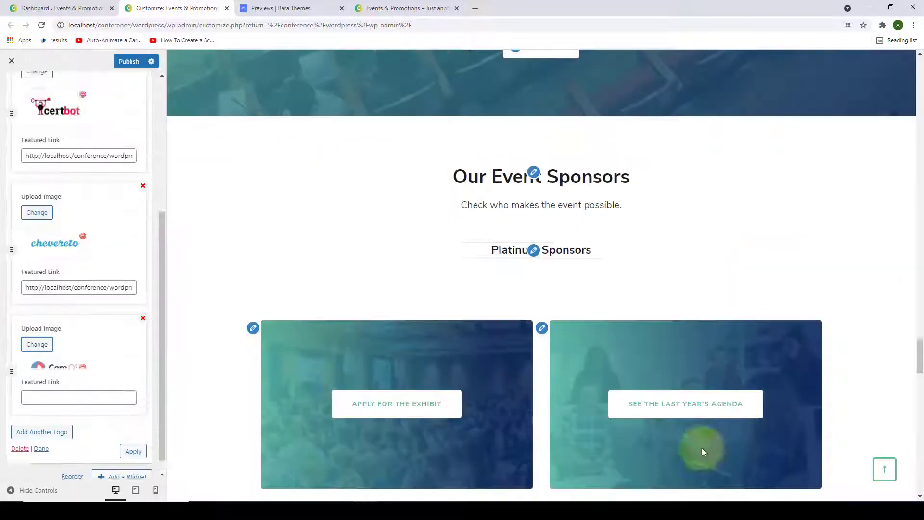
pyautogui.click(99, 380)
pyautogui.hotkey('ctrl', 'v')
# Apply the Platinum Sponsors logos to the preview and switch to the Conference Pro demo.
pyautogui.scroll(4, 103, 402)
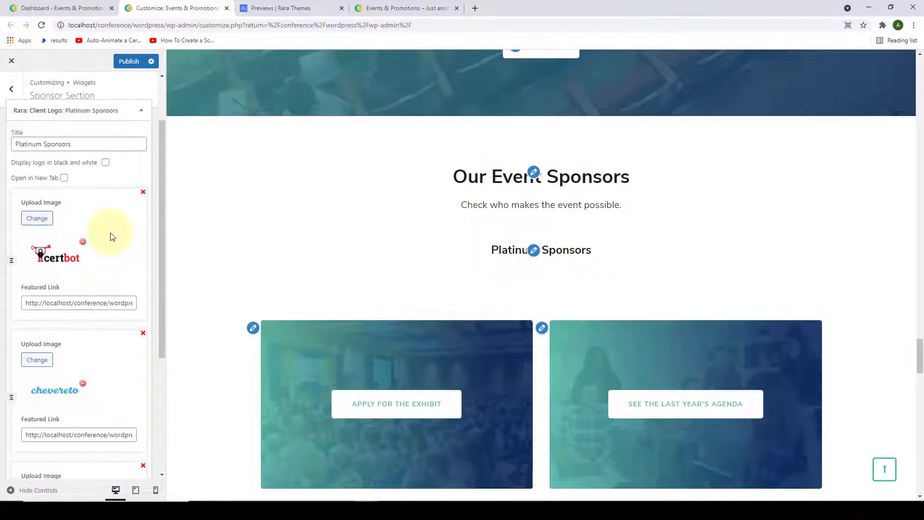
pyautogui.scroll(-4, 110, 238)
pyautogui.click(142, 435)
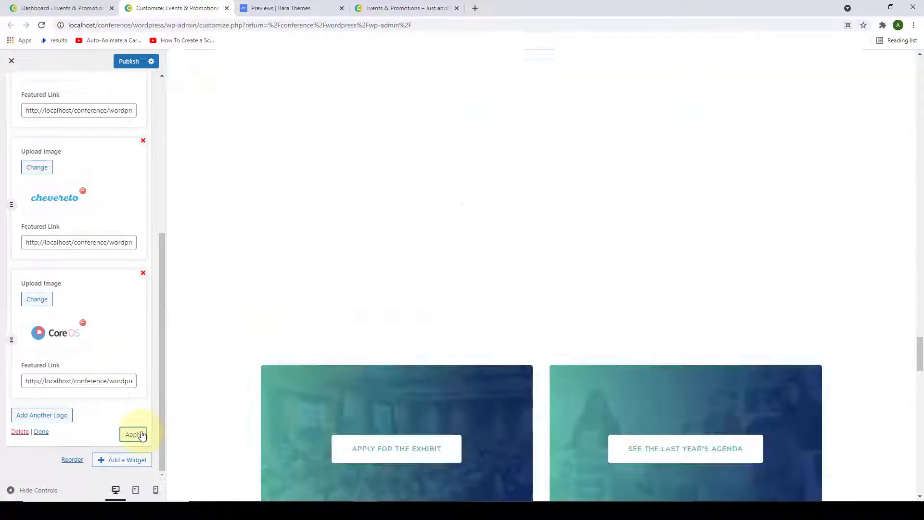
pyautogui.scroll(-1, 363, 326)
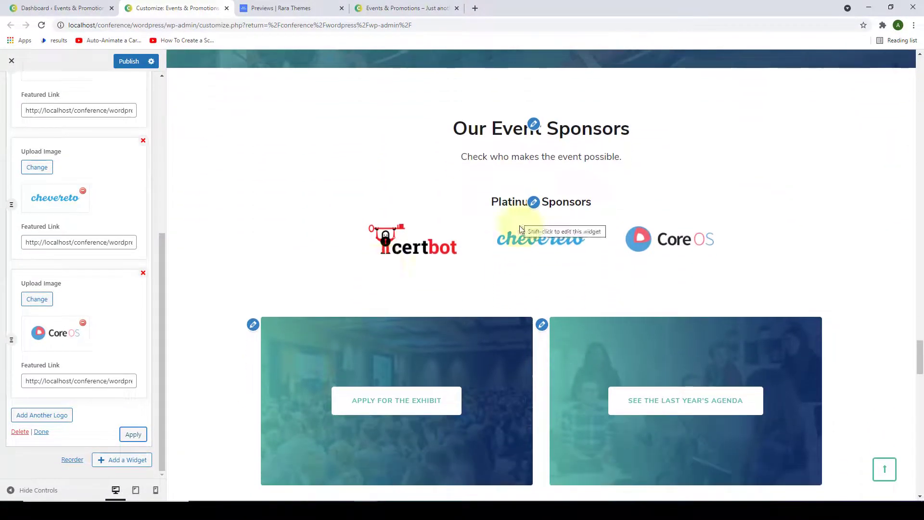
pyautogui.scroll(1, 592, 257)
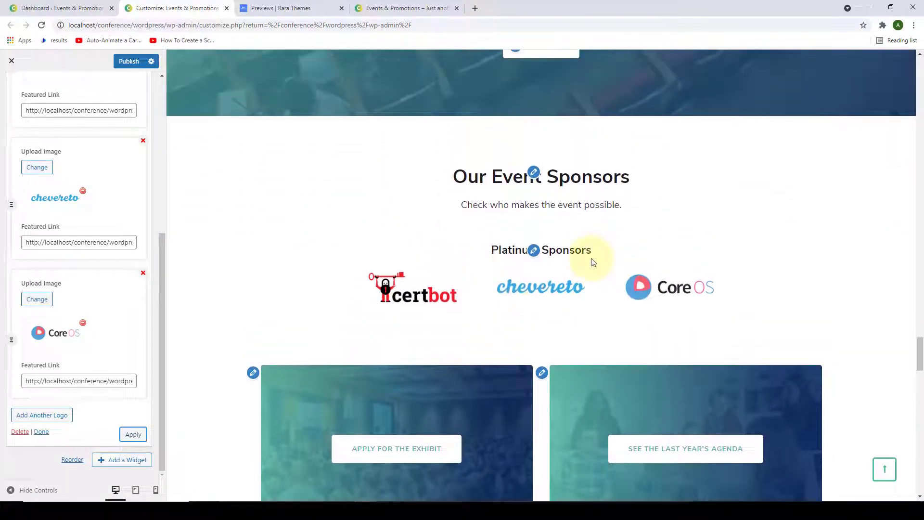
pyautogui.scroll(-1, 592, 260)
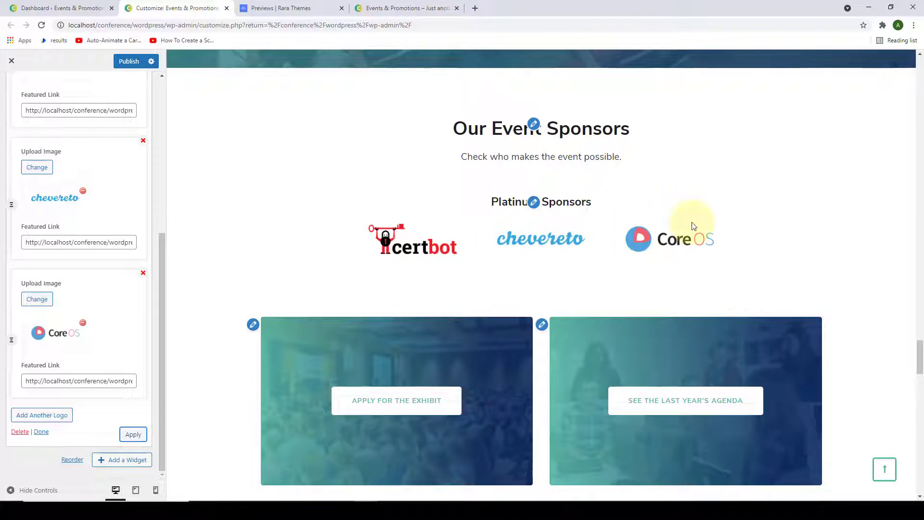
pyautogui.click(263, 6)
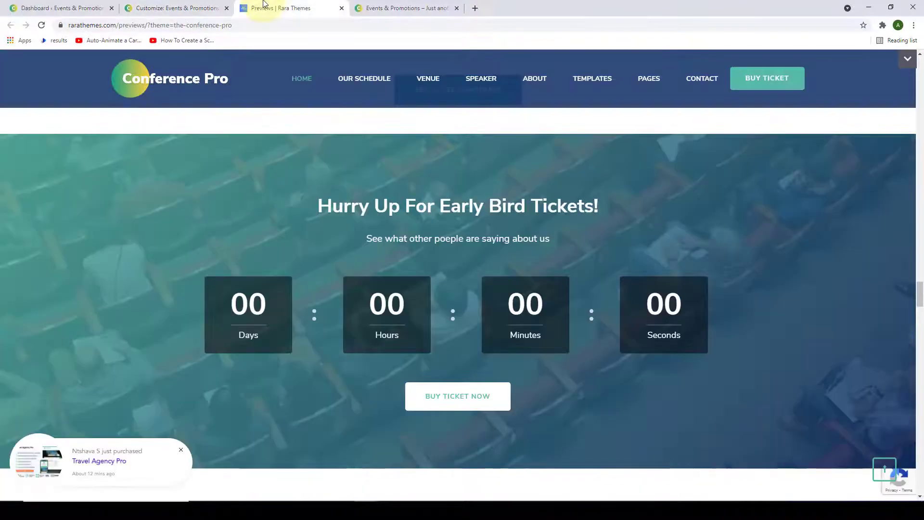
# Scroll through the demo's Silver Sponsors and Creative Partners rows, then go back to the Customizer.
pyautogui.scroll(-6, 635, 223)
pyautogui.scroll(-2, 638, 227)
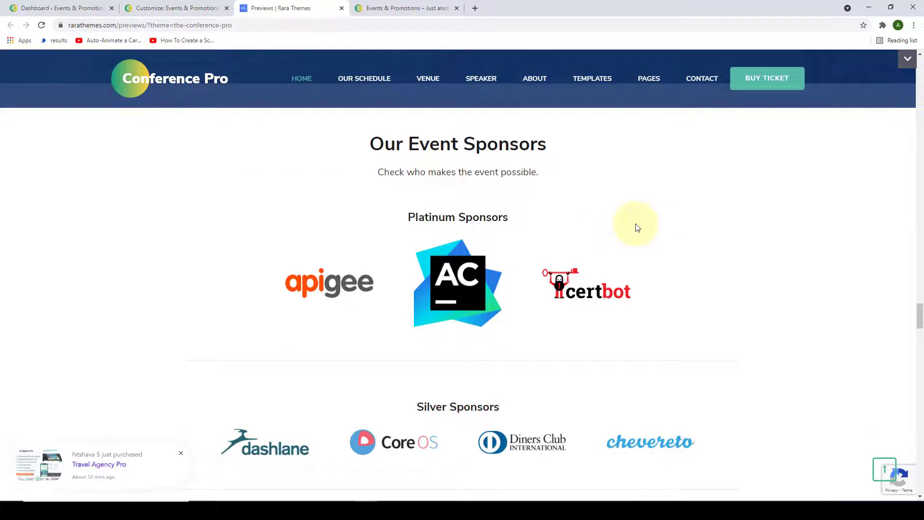
pyautogui.scroll(-1, 637, 227)
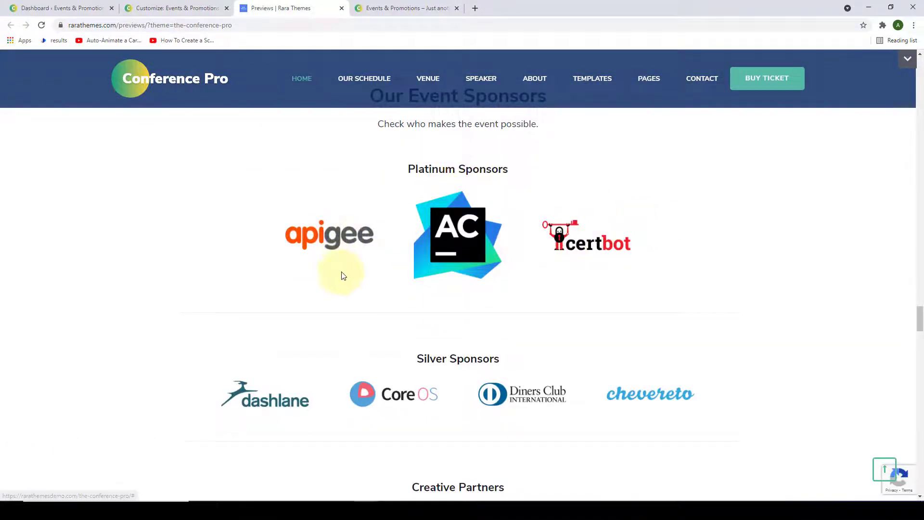
pyautogui.scroll(-3, 342, 273)
pyautogui.scroll(-2, 409, 240)
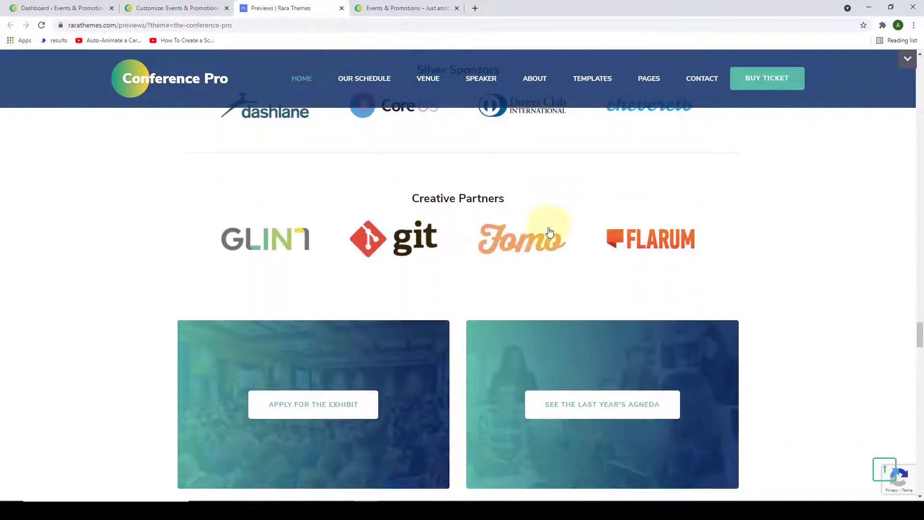
pyautogui.scroll(1, 547, 223)
pyautogui.scroll(4, 503, 229)
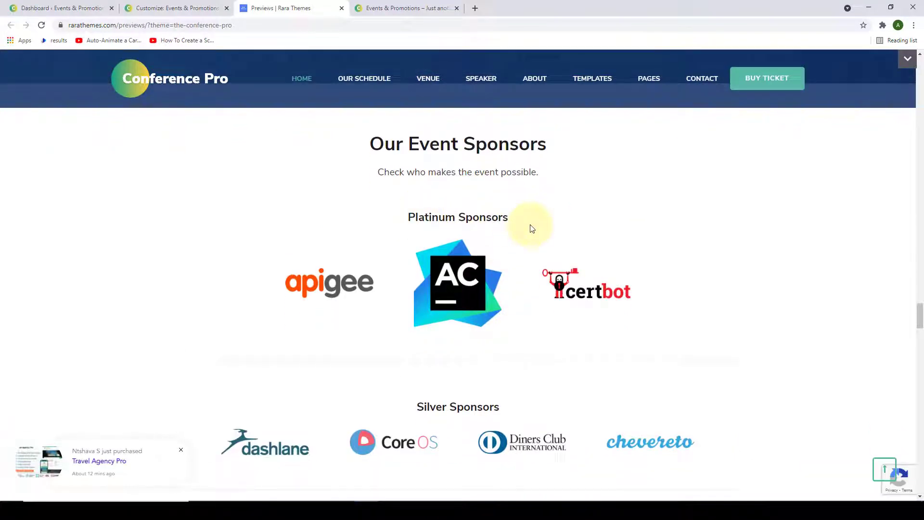
pyautogui.scroll(-5, 531, 228)
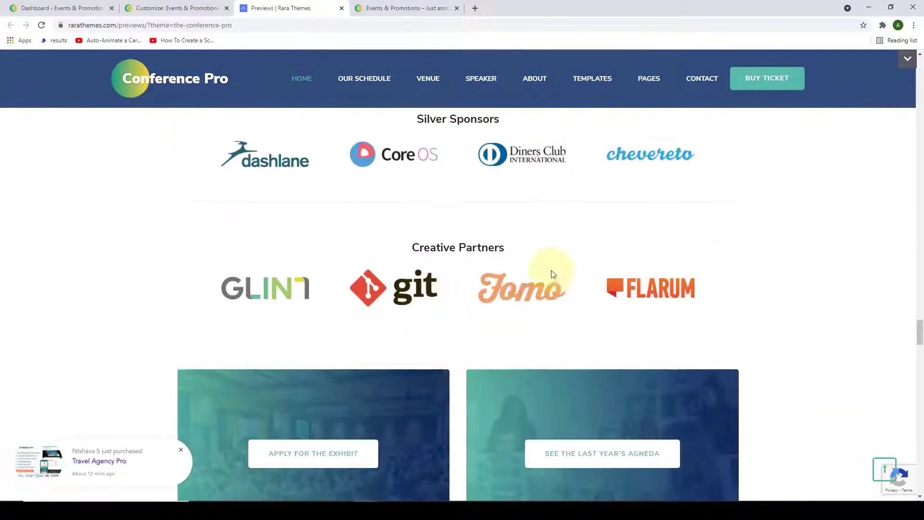
pyautogui.scroll(1, 624, 244)
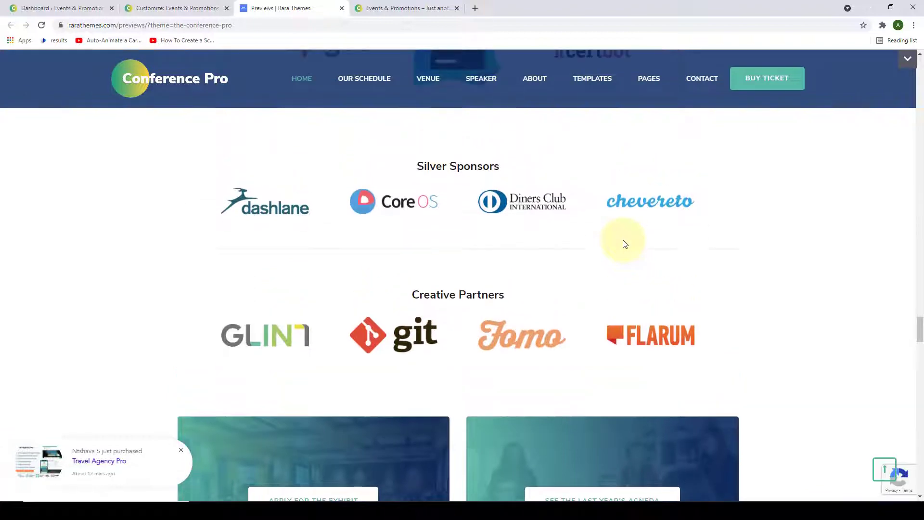
pyautogui.click(154, 5)
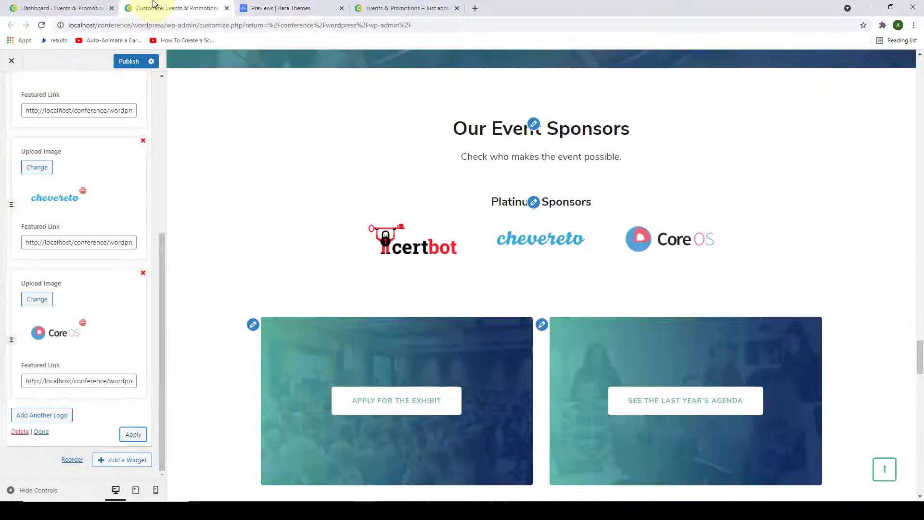
# Collapse Platinum Sponsors and add a new Client Logo widget titled 'Silver Sponsors'.
pyautogui.click(41, 432)
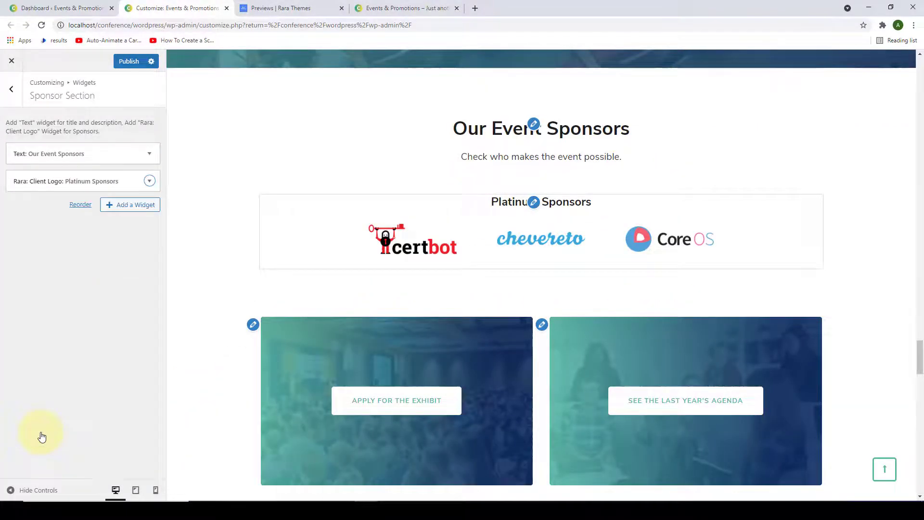
pyautogui.click(111, 207)
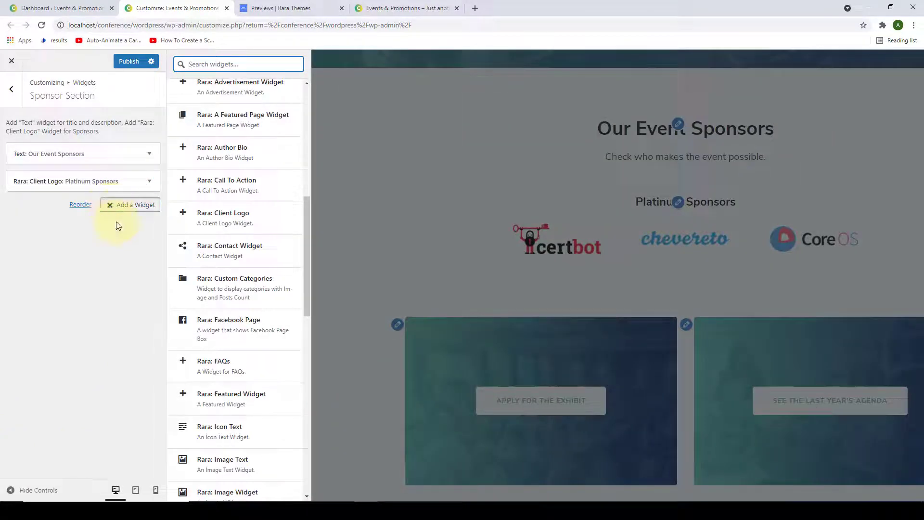
pyautogui.click(246, 221)
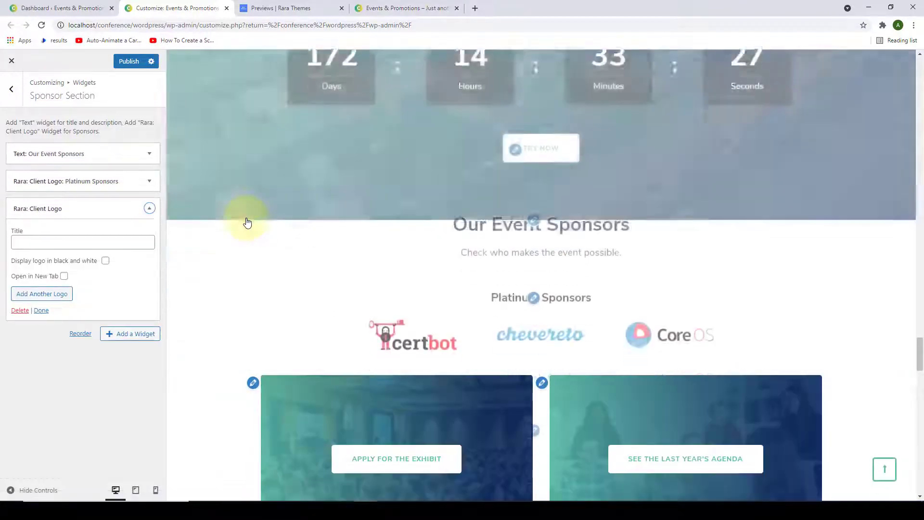
pyautogui.click(20, 242)
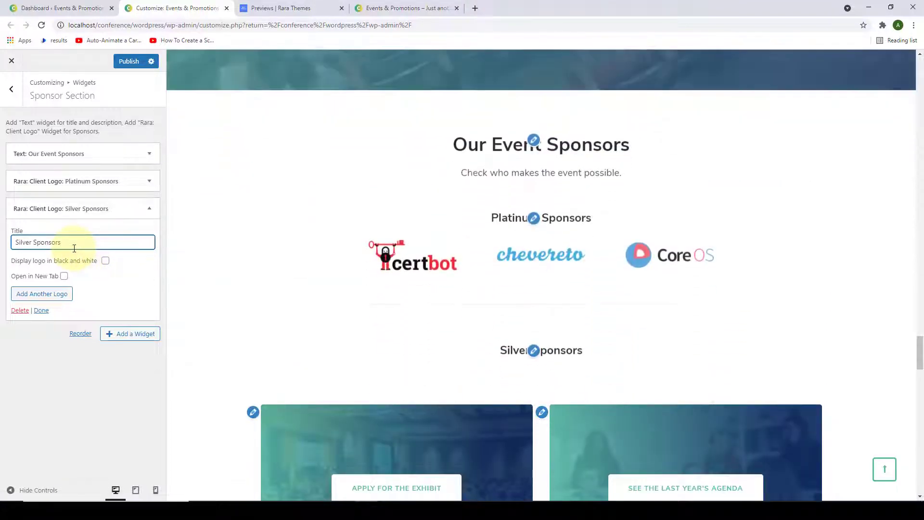
pyautogui.click(104, 245)
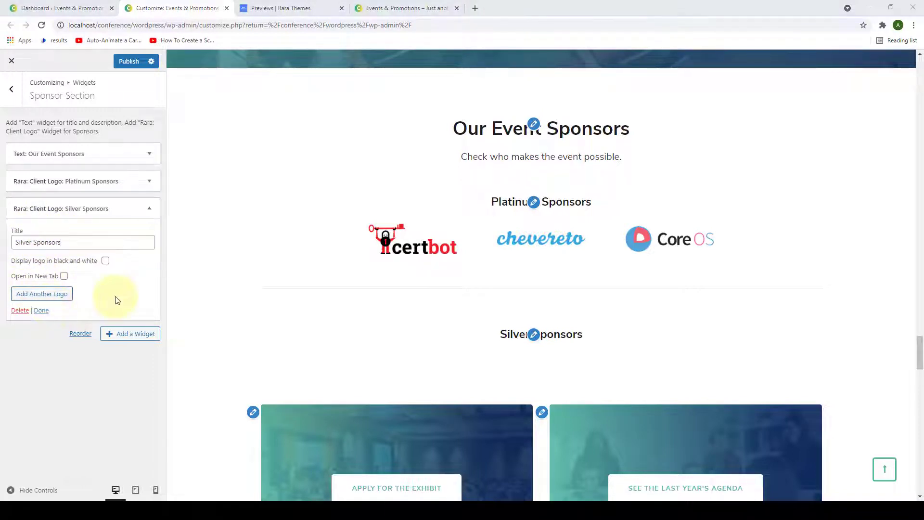
# Add a dashlane logo with its featured link to Silver Sponsors.
pyautogui.click(55, 299)
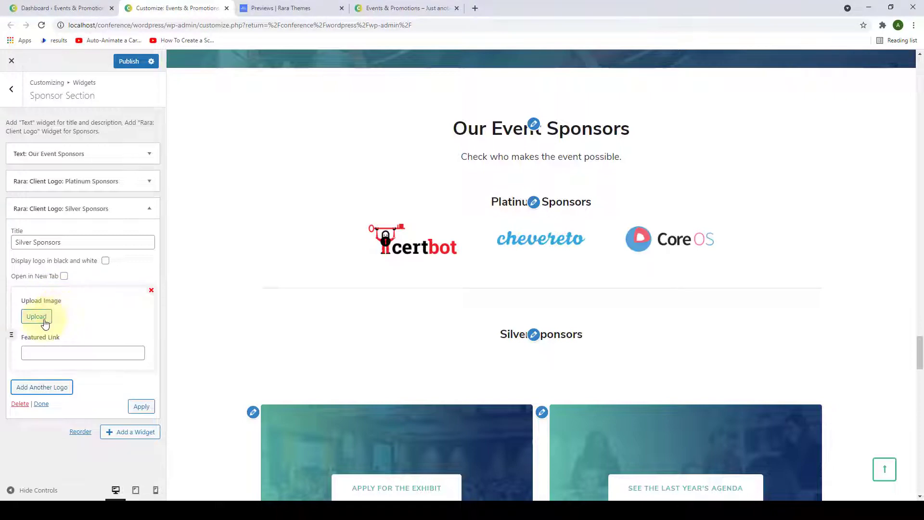
pyautogui.click(36, 317)
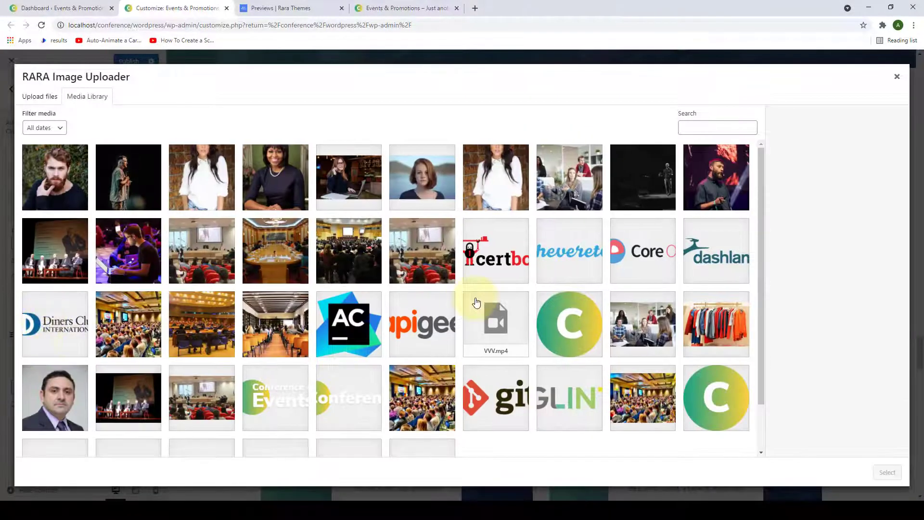
pyautogui.scroll(-1, 476, 302)
pyautogui.click(708, 205)
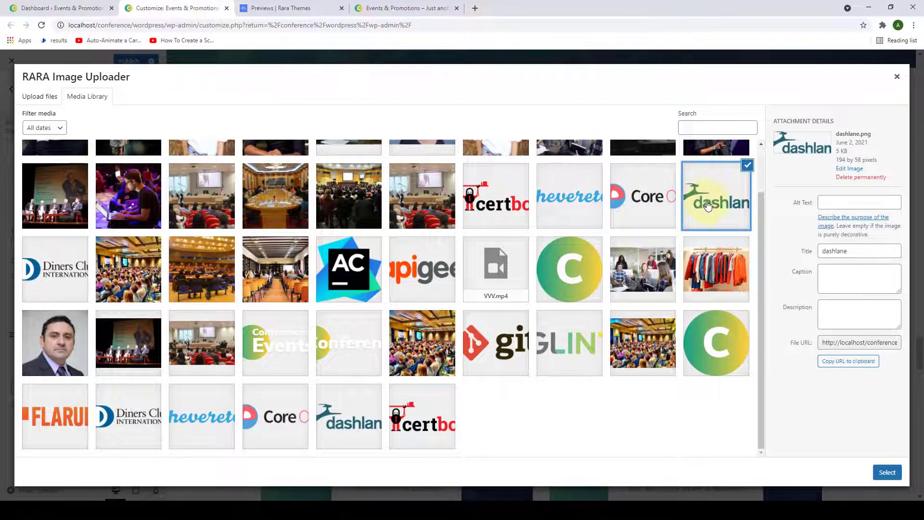
pyautogui.click(887, 472)
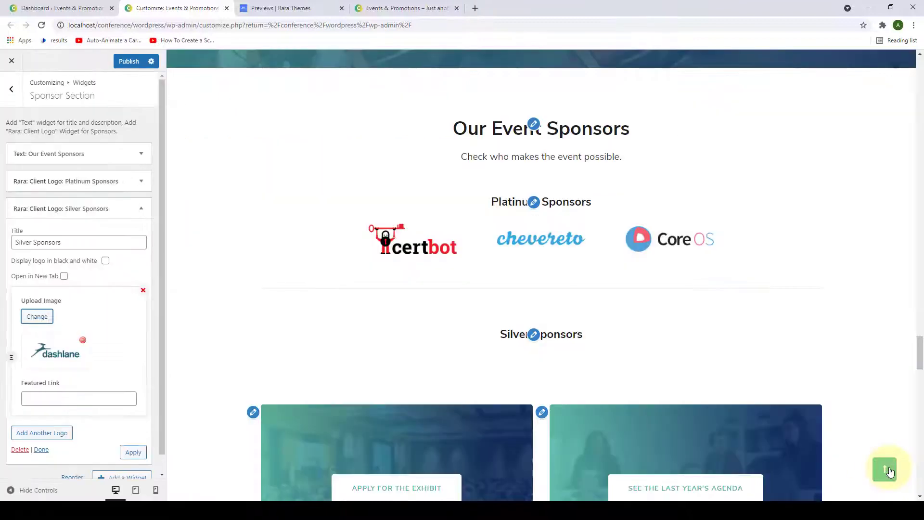
pyautogui.scroll(-1, 29, 365)
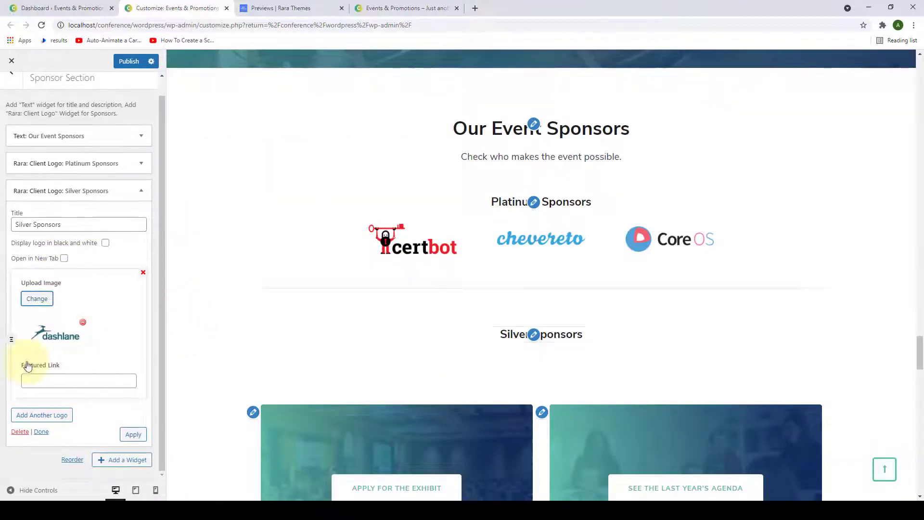
pyautogui.click(101, 380)
pyautogui.hotkey('ctrl', 'v')
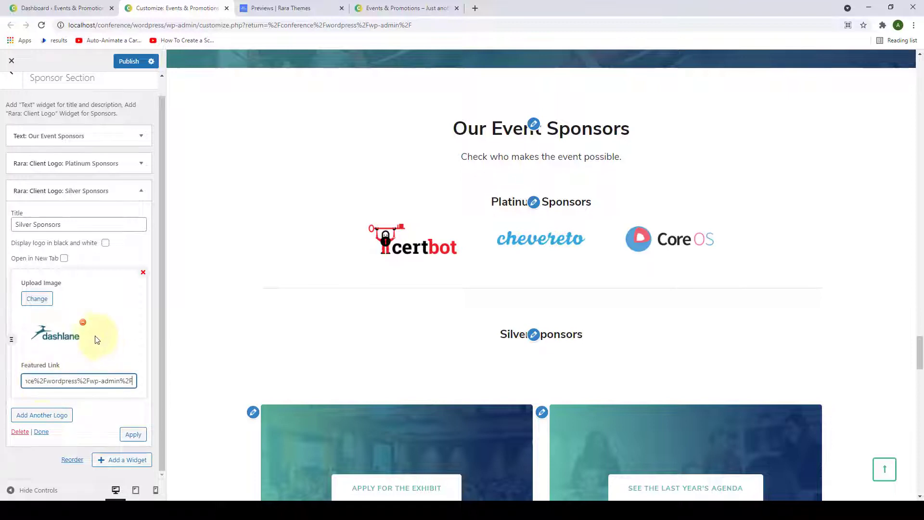
# Add another logo slot with its image and apply the Silver Sponsors logos to the preview.
pyautogui.click(46, 414)
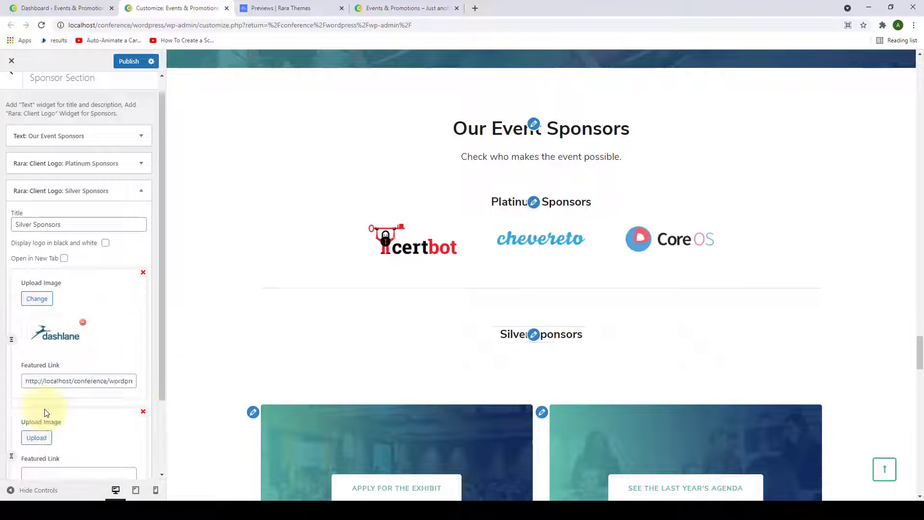
pyautogui.scroll(-2, 79, 393)
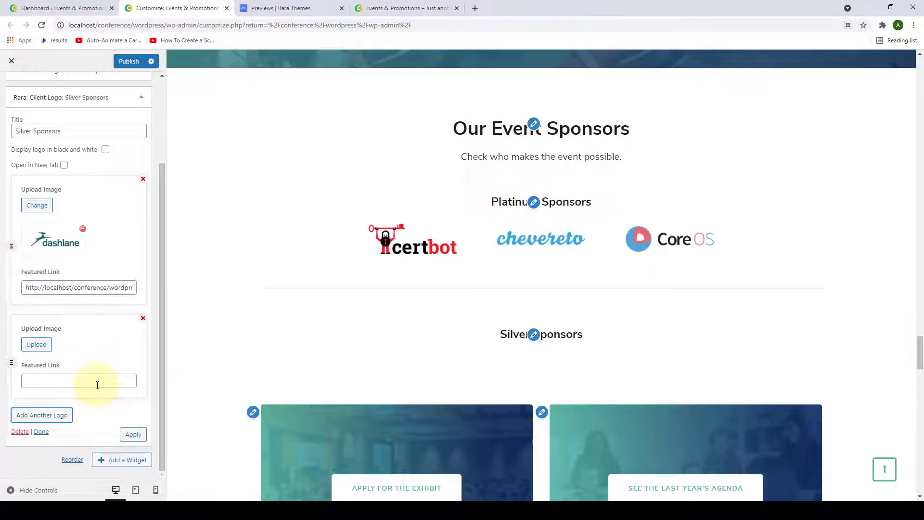
pyautogui.click(42, 348)
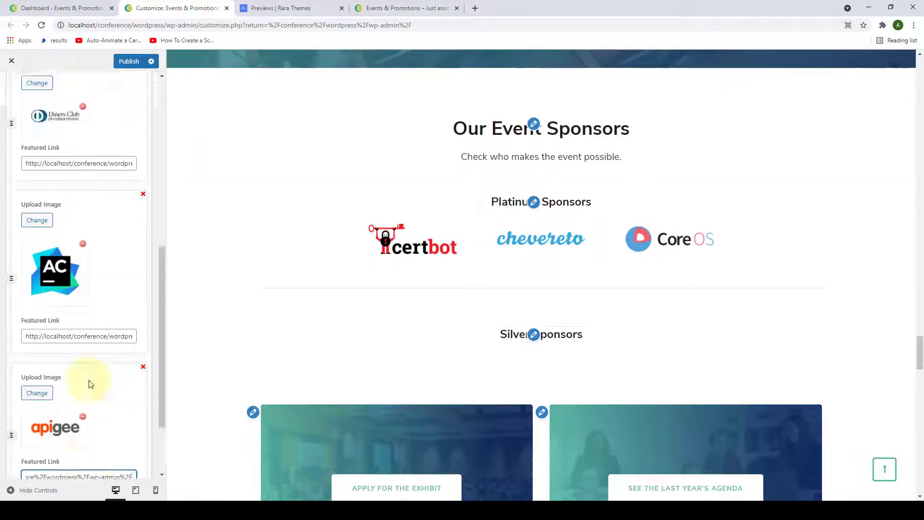
pyautogui.scroll(-2, 89, 384)
pyautogui.scroll(7, 92, 375)
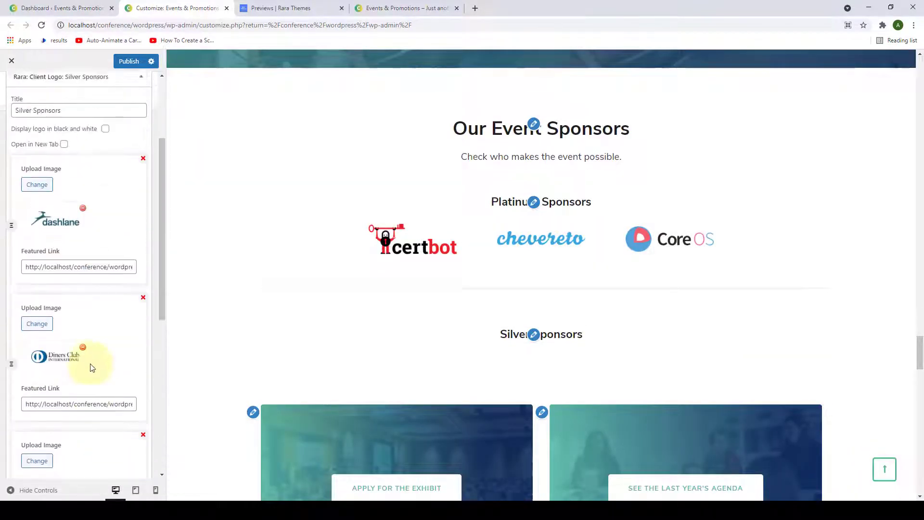
pyautogui.scroll(-8, 92, 368)
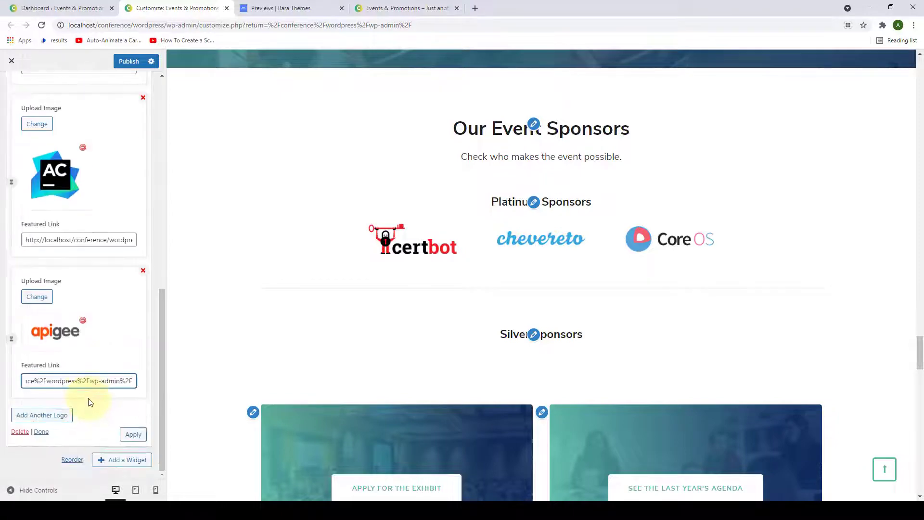
pyautogui.click(134, 434)
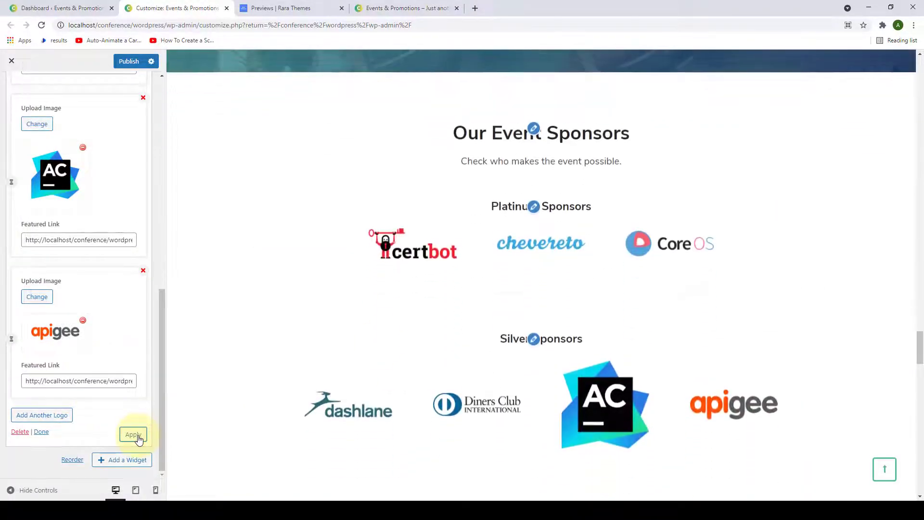
# Review the four Silver Sponsors logos and collapse the widget.
pyautogui.scroll(-5, 381, 340)
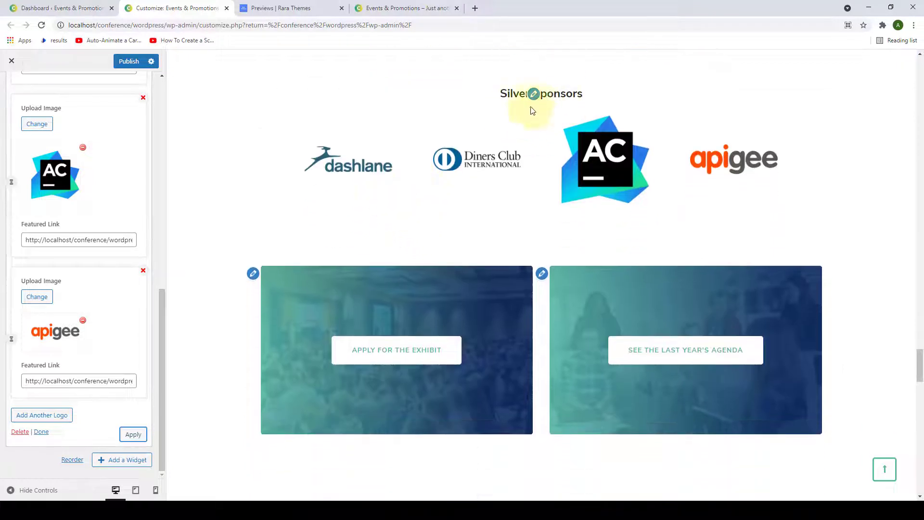
pyautogui.scroll(2, 734, 226)
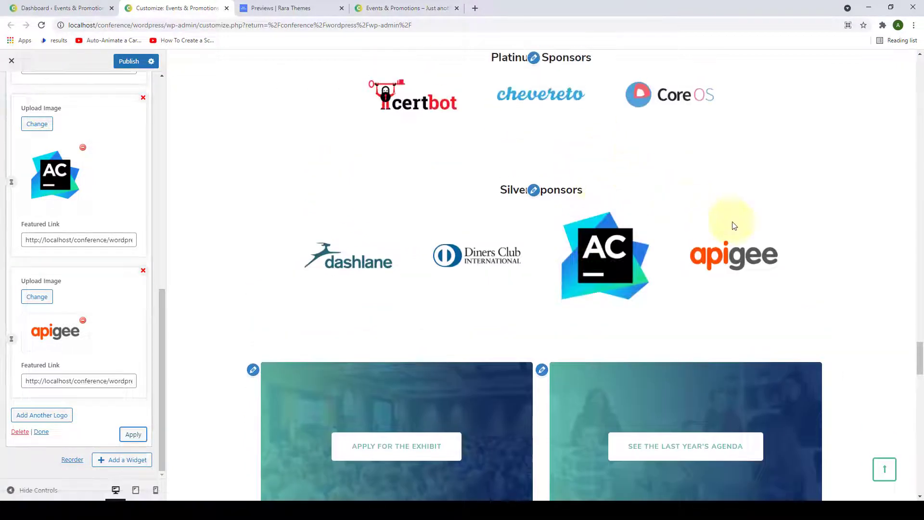
pyautogui.scroll(2, 373, 262)
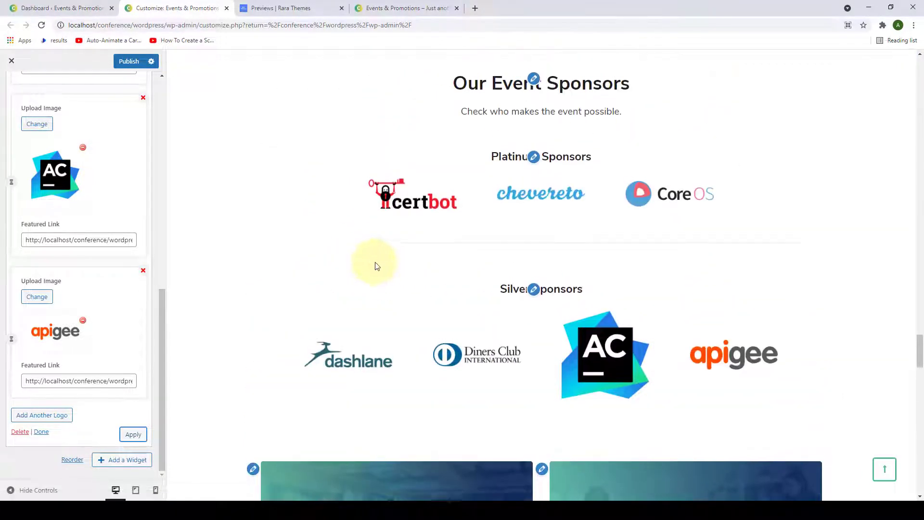
pyautogui.scroll(1, 433, 207)
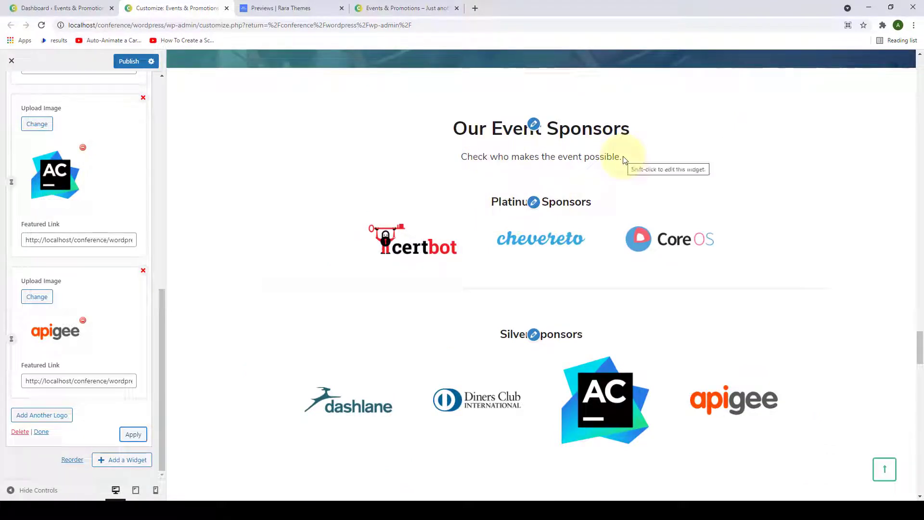
pyautogui.scroll(-3, 625, 162)
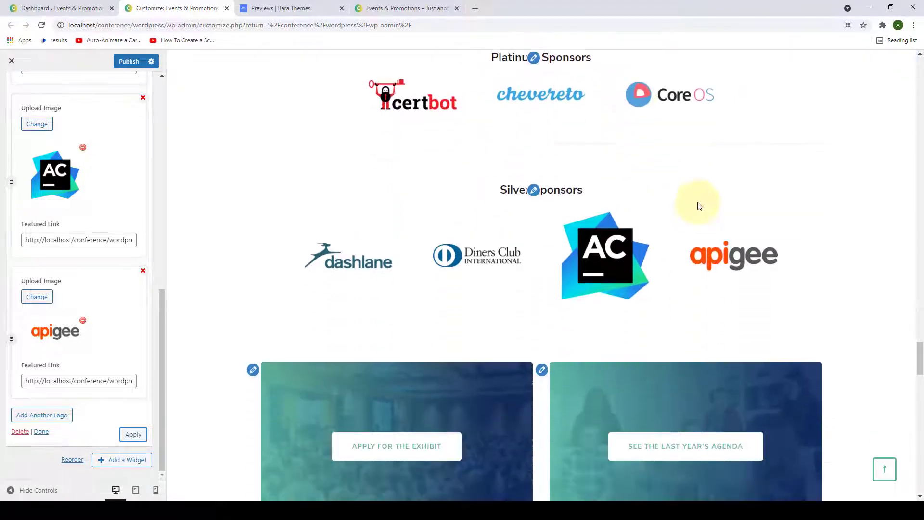
pyautogui.click(40, 432)
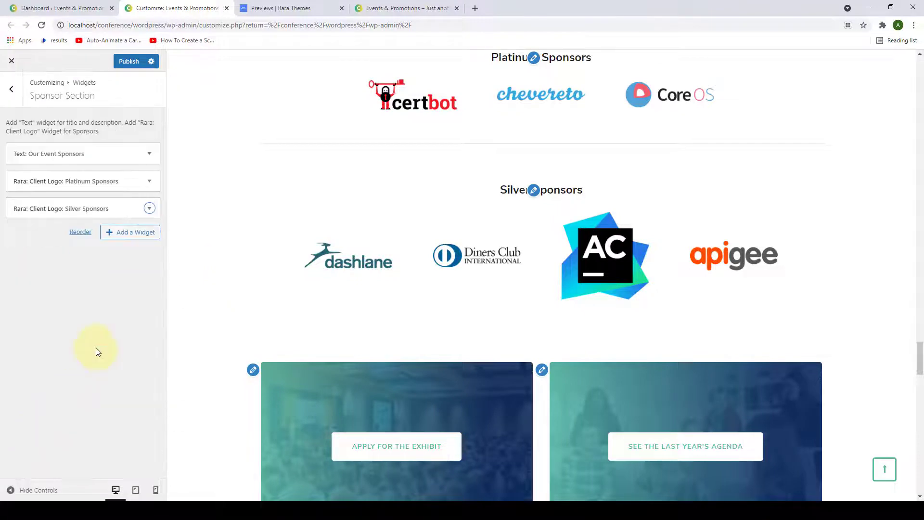
# Dismiss the widget list unused, then reopen and close the Silver Sponsors settings.
pyautogui.click(112, 238)
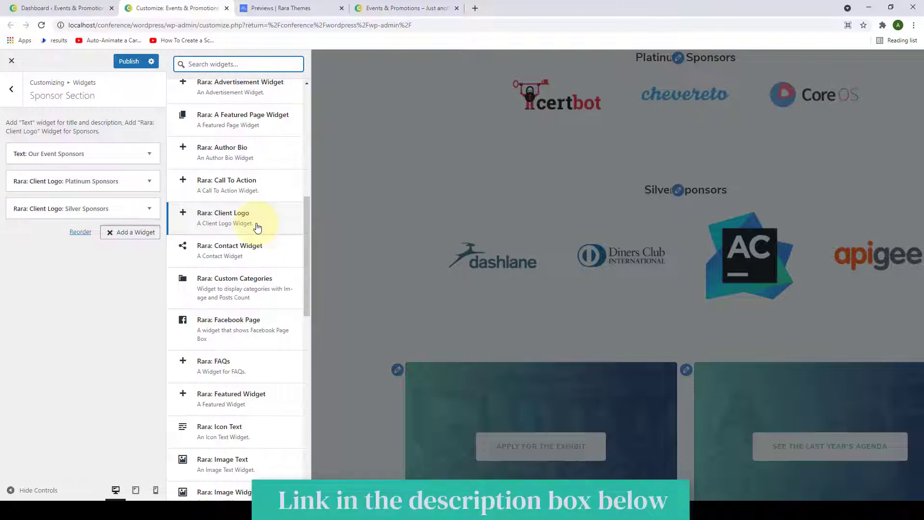
pyautogui.click(99, 264)
pyautogui.click(105, 206)
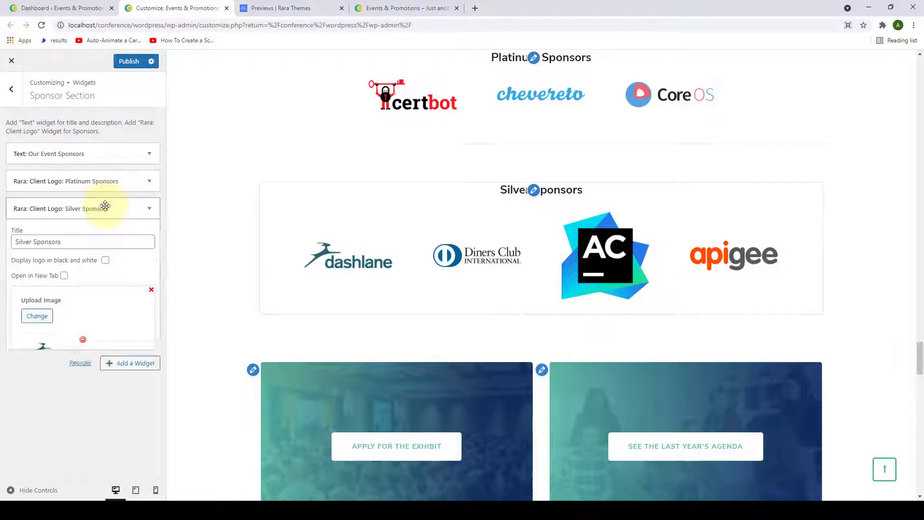
pyautogui.scroll(-1, 91, 260)
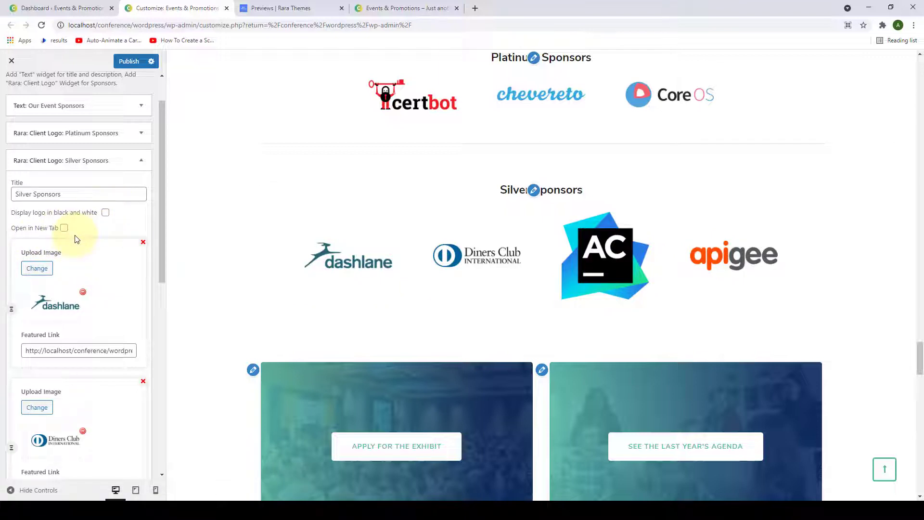
pyautogui.scroll(-8, 74, 239)
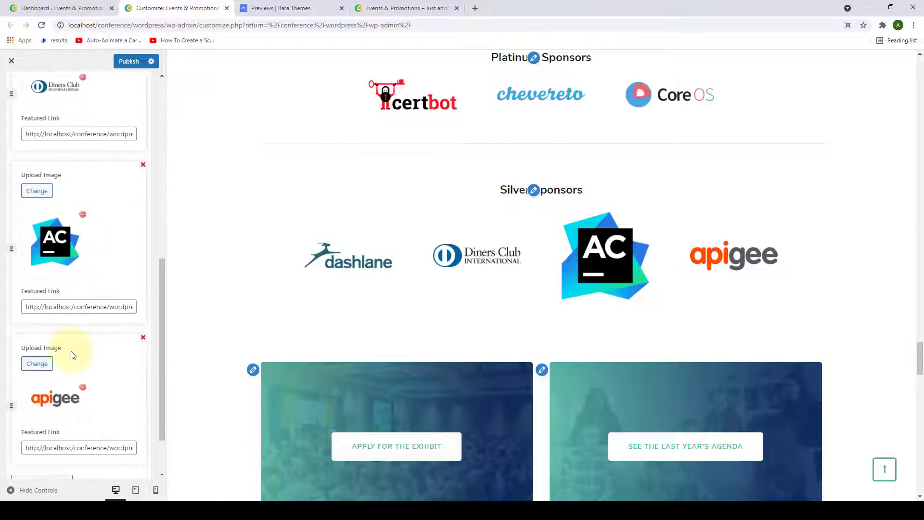
pyautogui.click(41, 432)
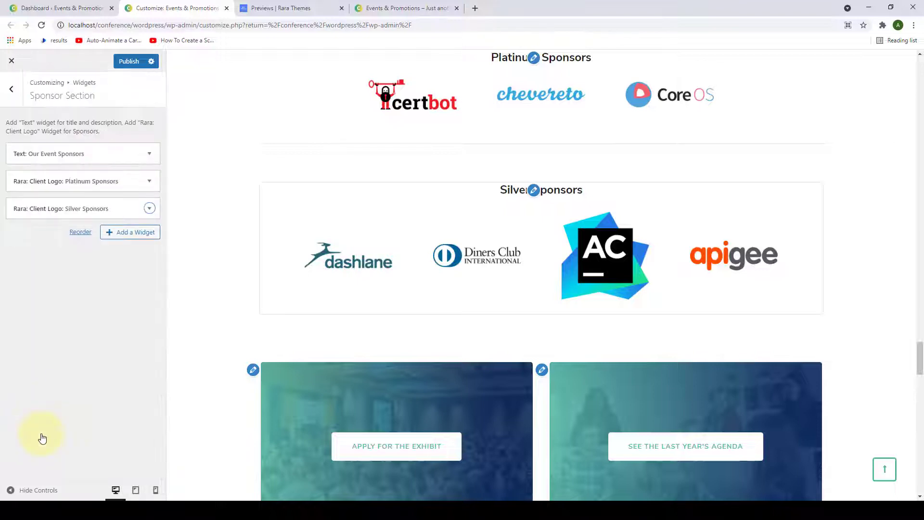
# Publish, then reload the live front page to check the Platinum and Silver Sponsors rows.
pyautogui.click(128, 62)
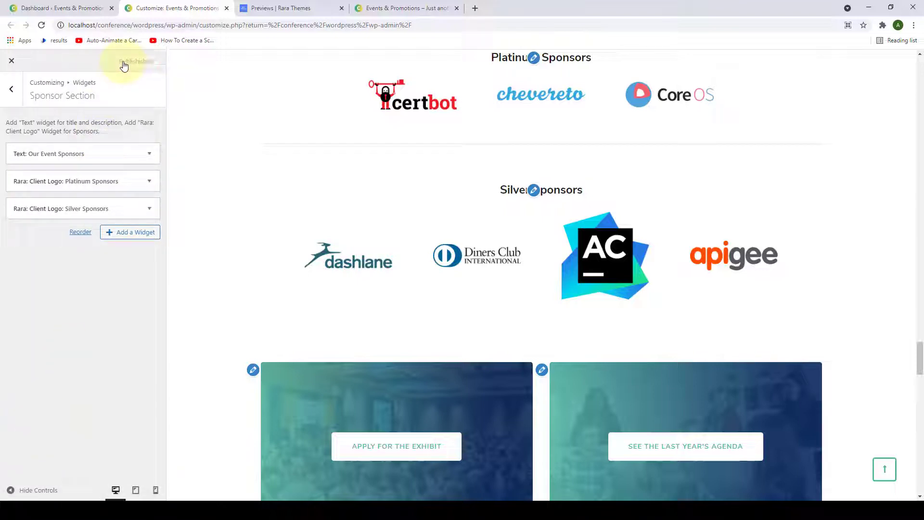
pyautogui.click(408, 8)
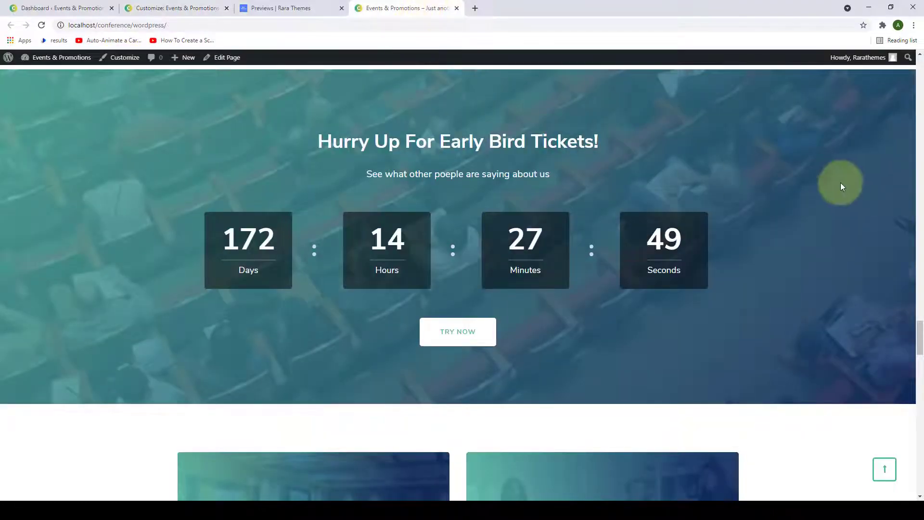
pyautogui.scroll(-4, 840, 184)
pyautogui.scroll(-3, 841, 188)
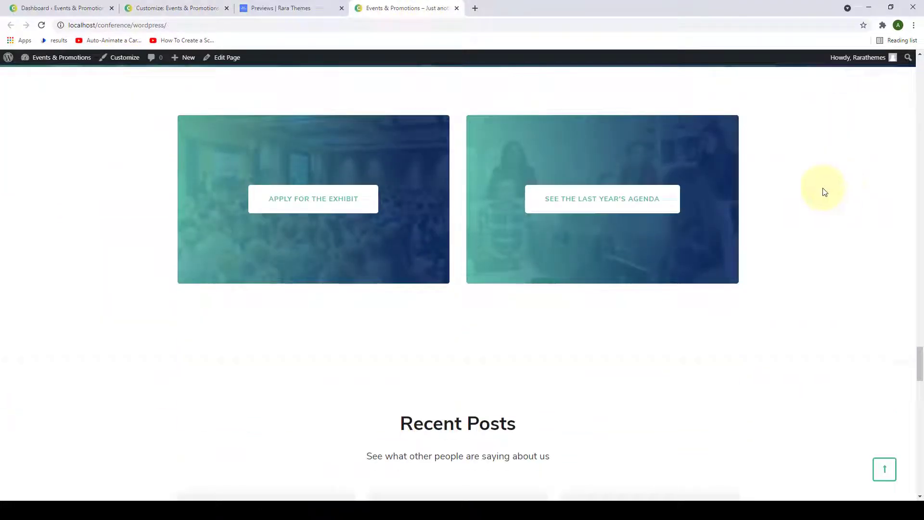
pyautogui.click(41, 25)
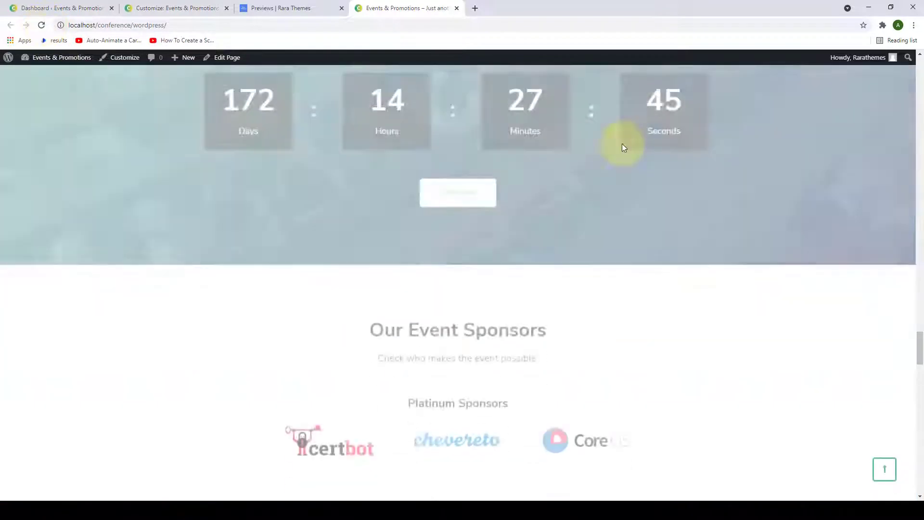
pyautogui.scroll(-6, 622, 143)
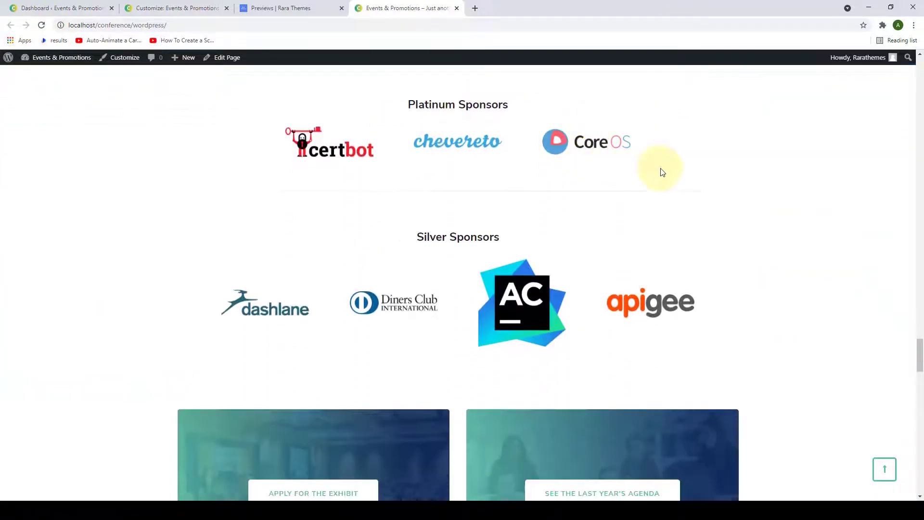
pyautogui.scroll(1, 662, 172)
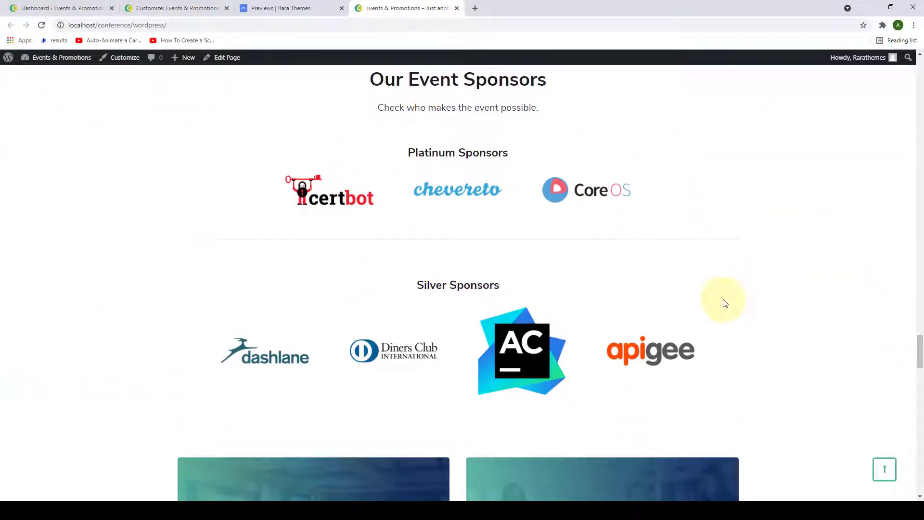
pyautogui.click(203, 8)
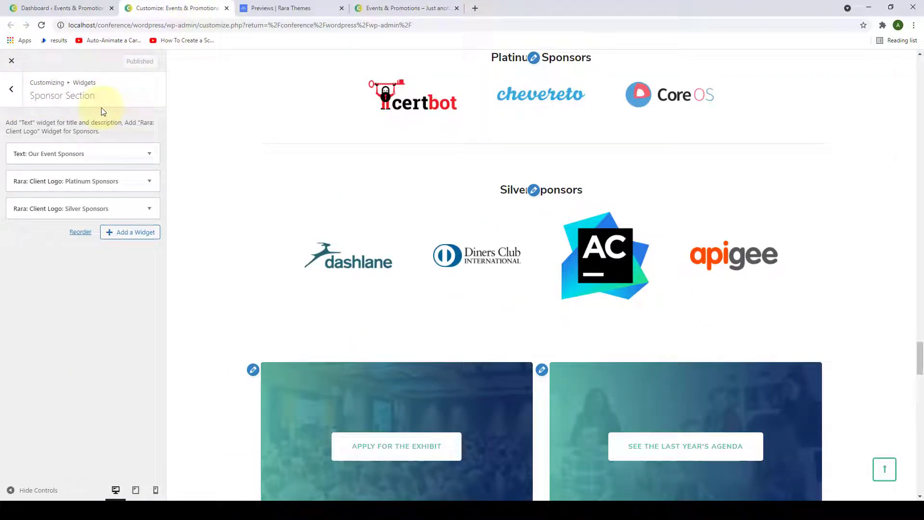
# Glance at the Call To Action Section, then open the still-empty FAQ Section.
pyautogui.click(11, 91)
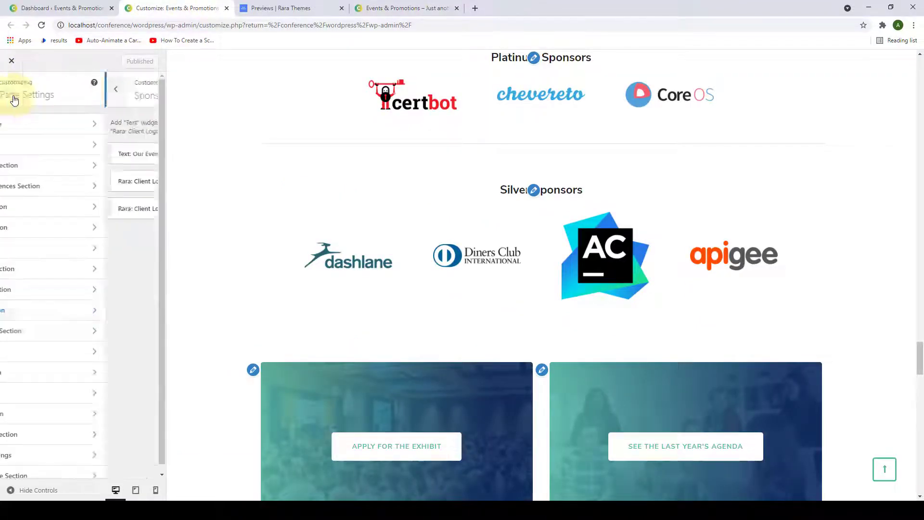
pyautogui.click(41, 338)
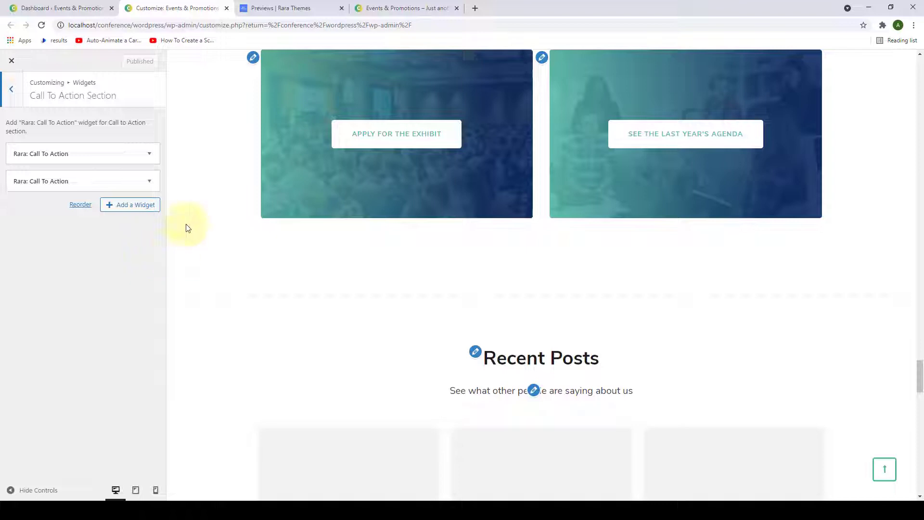
pyautogui.click(8, 98)
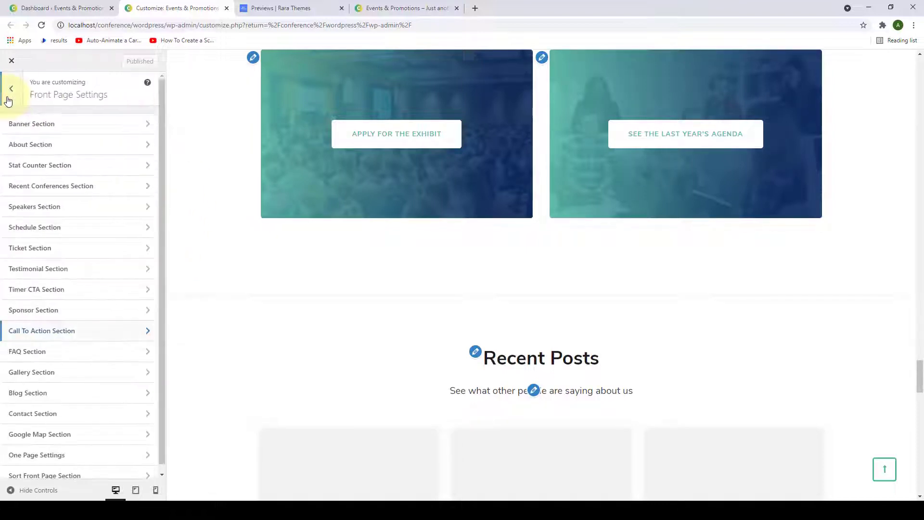
pyautogui.click(75, 359)
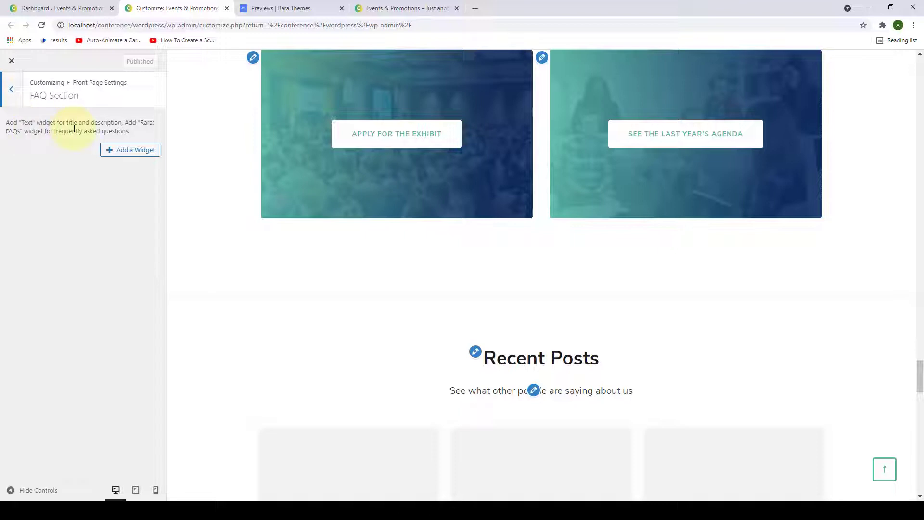
# Add a Text widget titled 'FAQ's' with the line 'Commonly asked questions about the events.'.
pyautogui.click(110, 152)
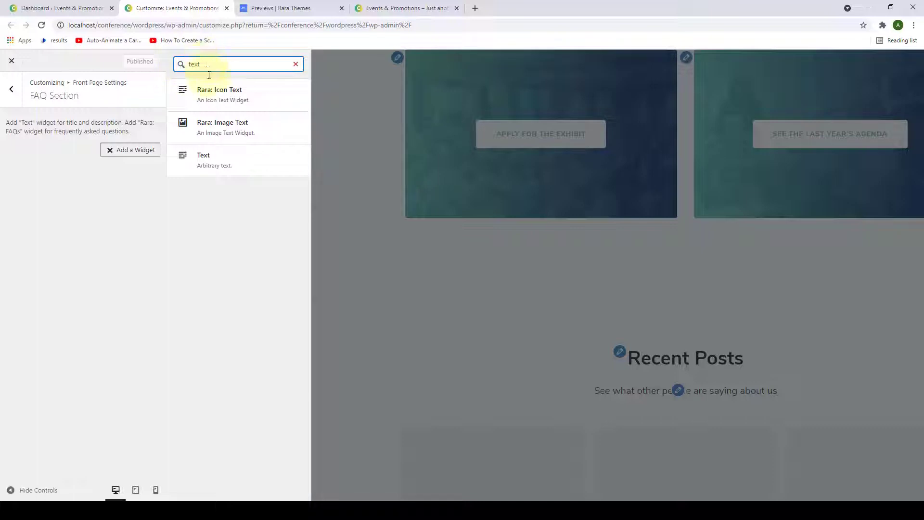
pyautogui.click(233, 162)
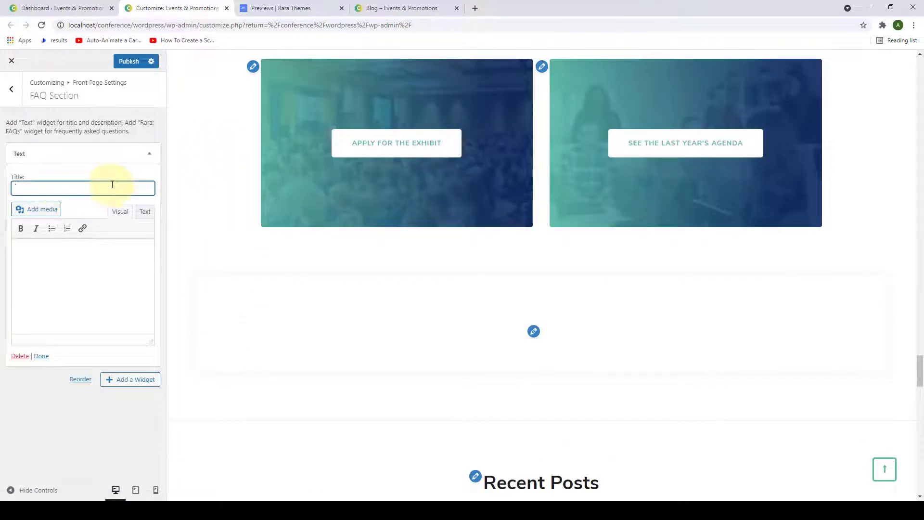
pyautogui.write("FAQ's")
pyautogui.click(24, 262)
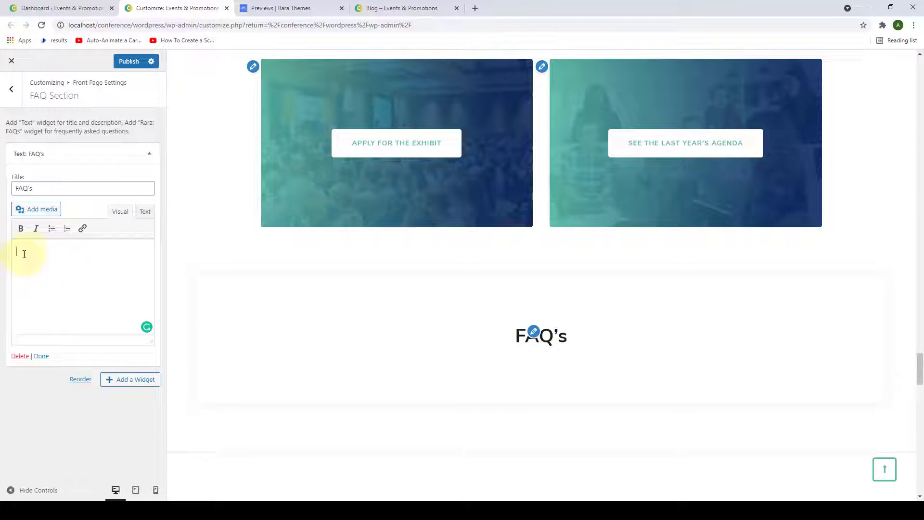
pyautogui.write('Commonly asked questions about the events.')
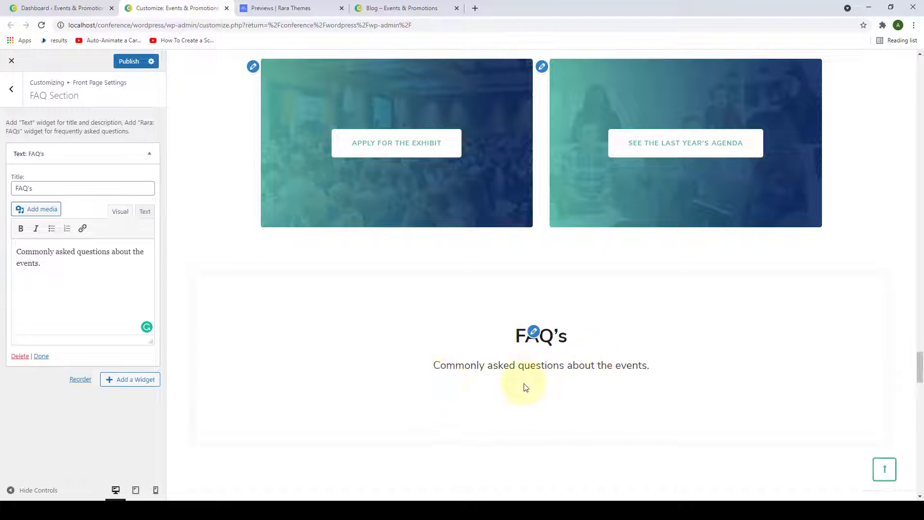
pyautogui.click(41, 356)
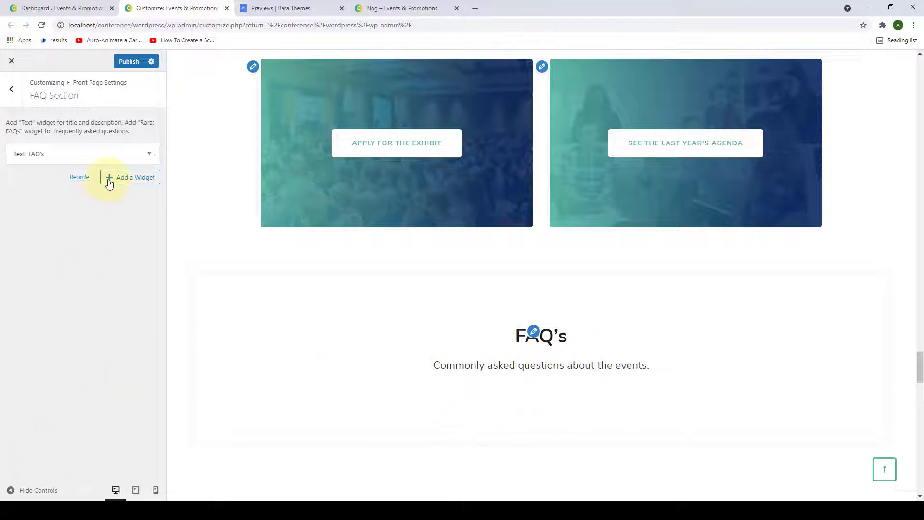
# Add a Rara: FAQs widget below the FAQ's text and enlarge its Answer box.
pyautogui.click(110, 178)
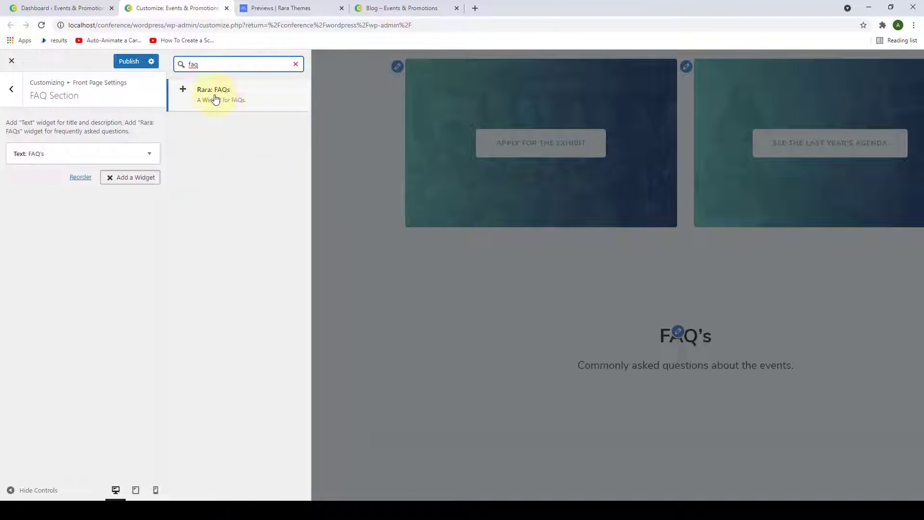
pyautogui.click(254, 102)
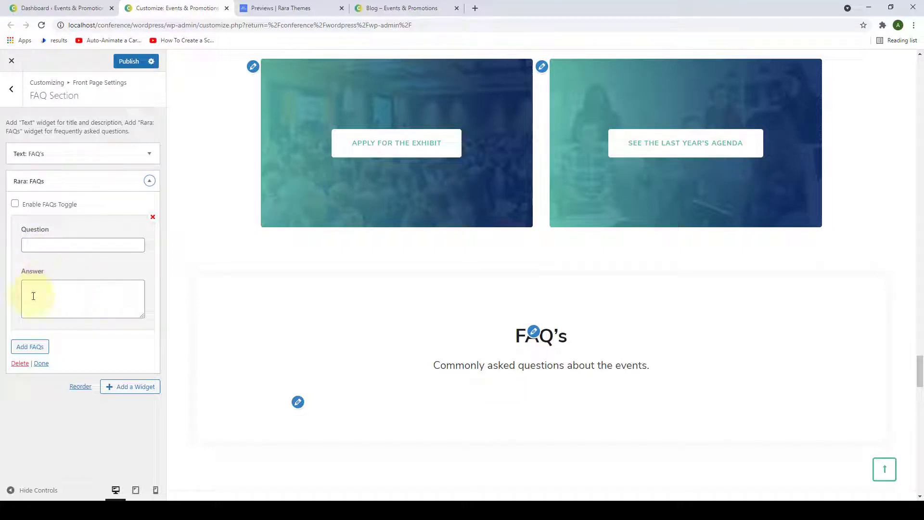
pyautogui.moveTo(141, 315); pyautogui.dragTo(144, 380)
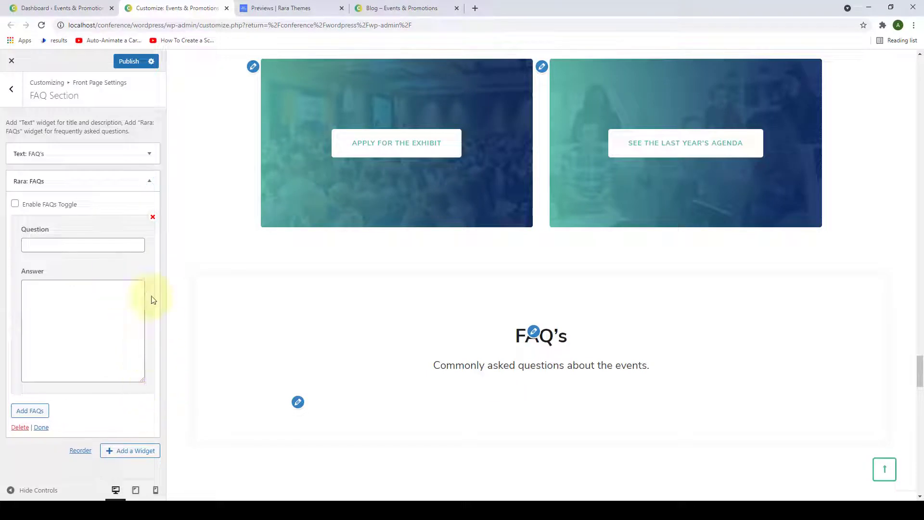
# In the Conference Pro demo, expand the first FAQ question on the convention cost.
pyautogui.click(303, 9)
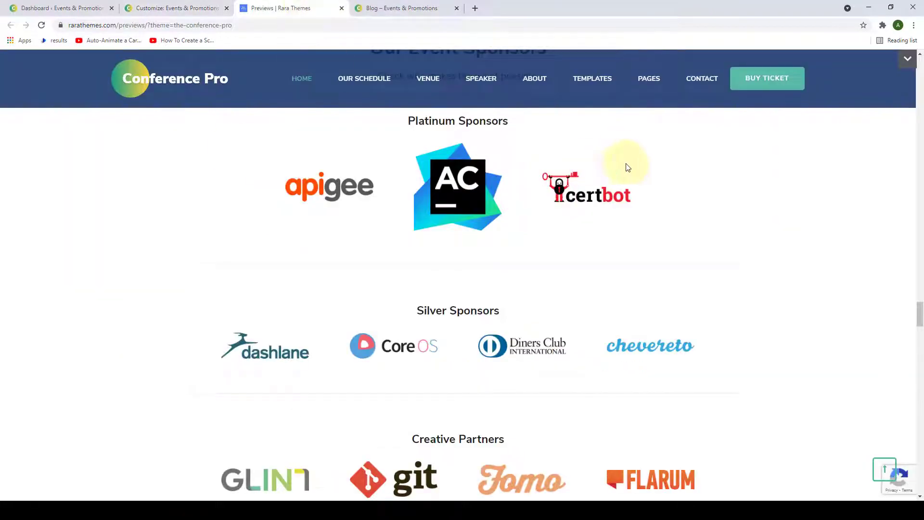
pyautogui.scroll(-5, 623, 164)
pyautogui.scroll(-8, 619, 161)
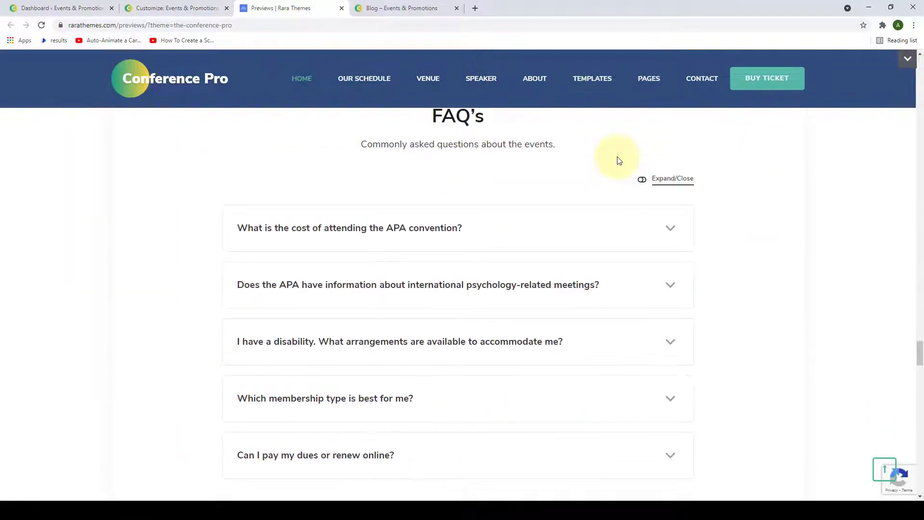
pyautogui.scroll(1, 617, 159)
pyautogui.scroll(-1, 617, 158)
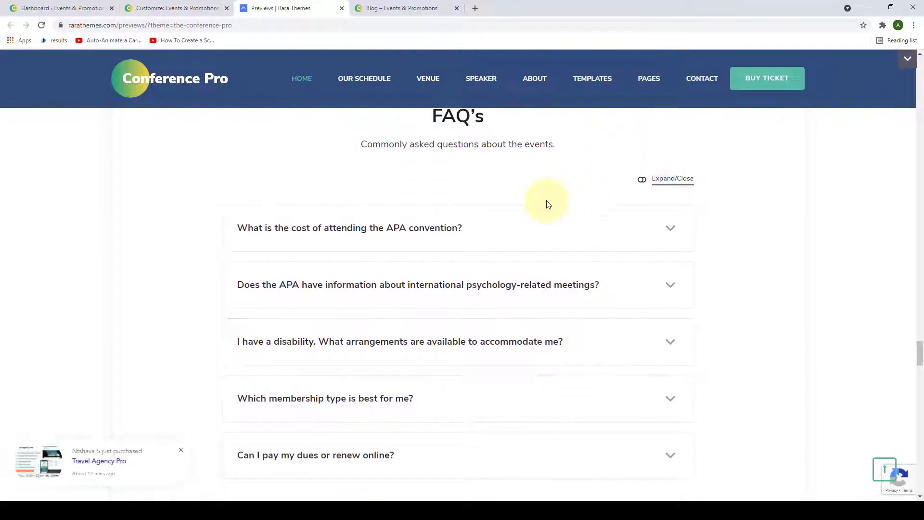
pyautogui.click(513, 224)
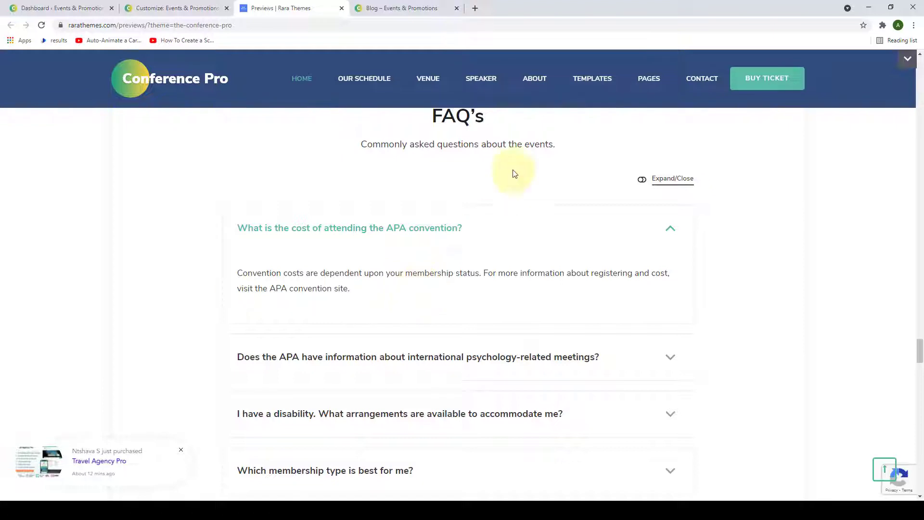
# Copy the question 'What is the cost of attending the APA convention?' from the demo.
pyautogui.moveTo(255, 180); pyautogui.dragTo(356, 178)
pyautogui.click(219, 194)
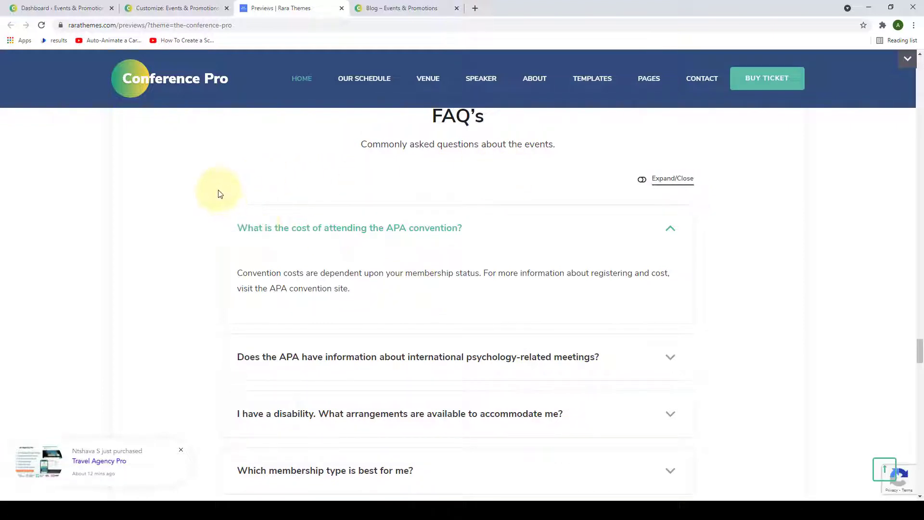
pyautogui.moveTo(236, 228); pyautogui.dragTo(466, 229)
pyautogui.rightClick(458, 230)
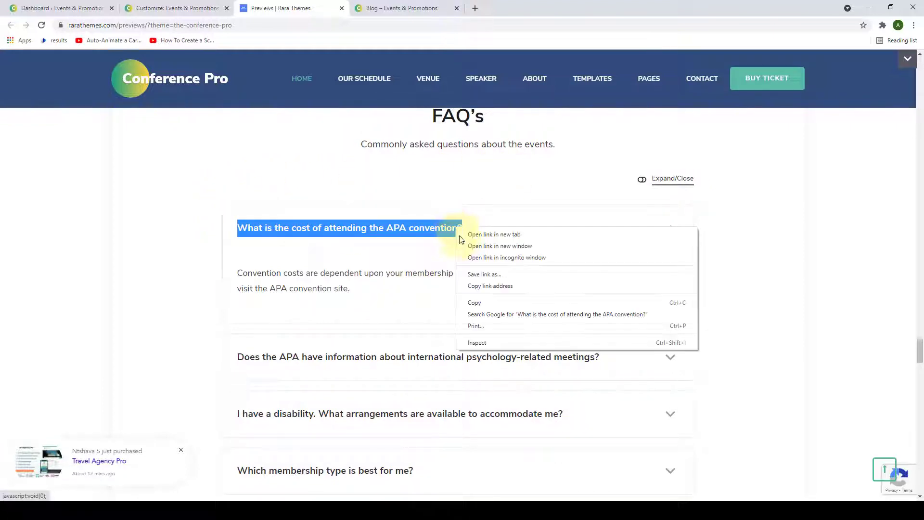
pyautogui.click(491, 299)
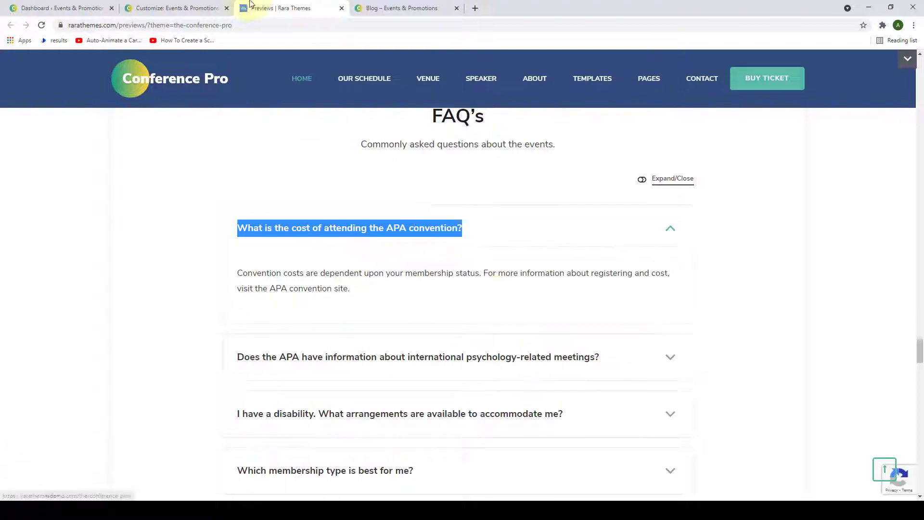
pyautogui.click(197, 8)
# Paste the APA convention cost question into the first FAQ's Question field.
pyautogui.rightClick(69, 245)
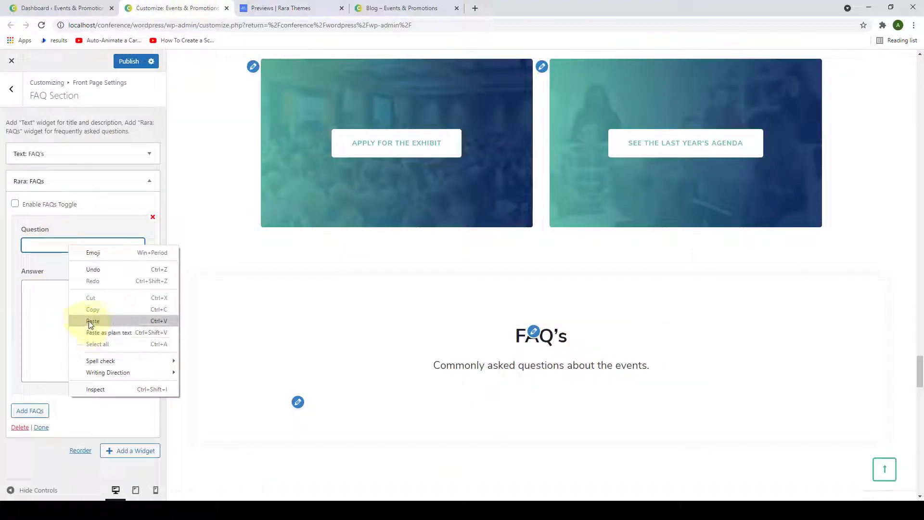
pyautogui.click(89, 321)
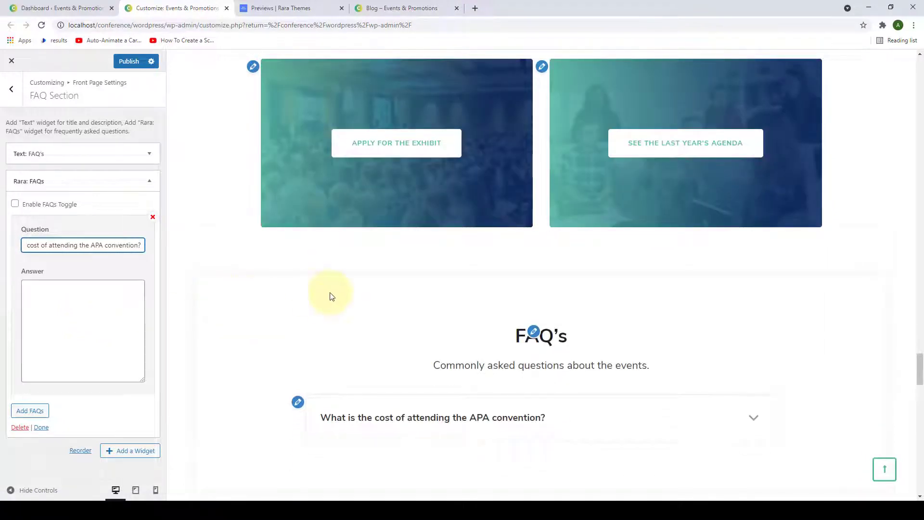
pyautogui.scroll(-3, 330, 296)
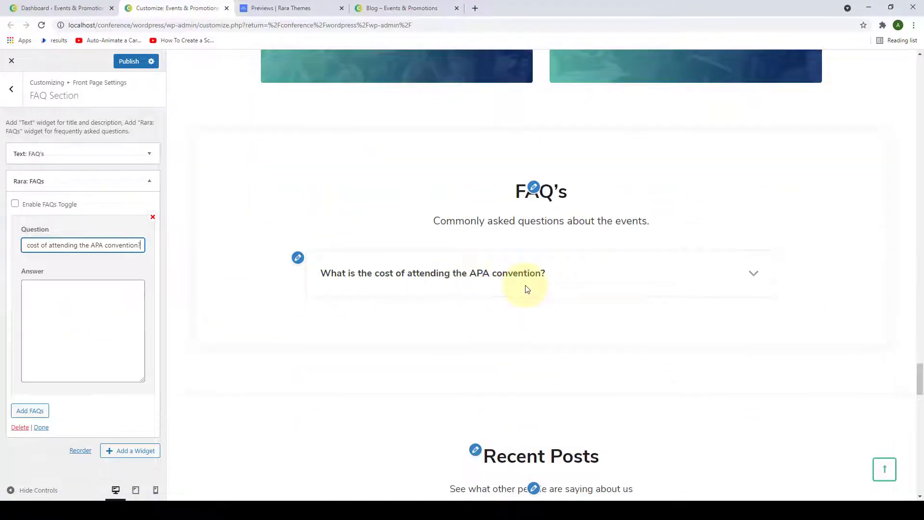
pyautogui.click(55, 296)
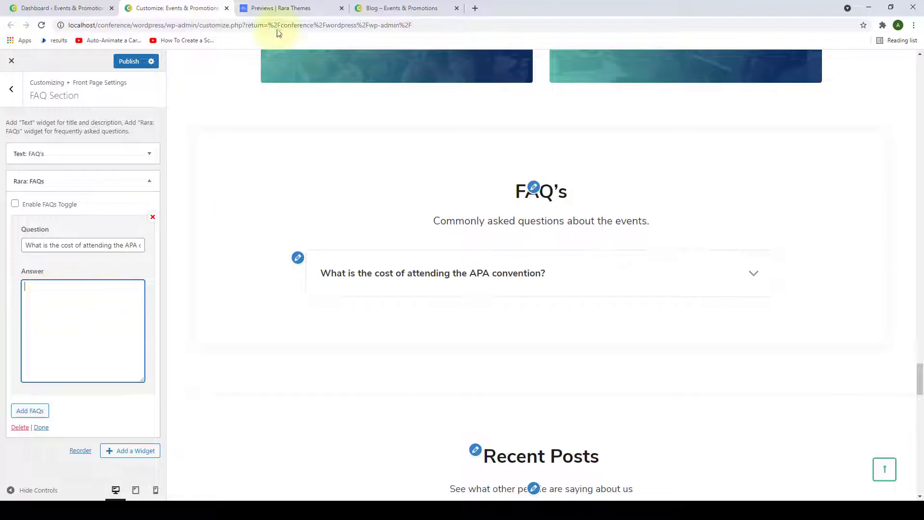
# Copy the cost question's answer paragraph from the demo into the Answer box.
pyautogui.click(272, 8)
pyautogui.moveTo(216, 260); pyautogui.dragTo(357, 298)
pyautogui.rightClick(334, 279)
pyautogui.click(343, 287)
pyautogui.click(216, 5)
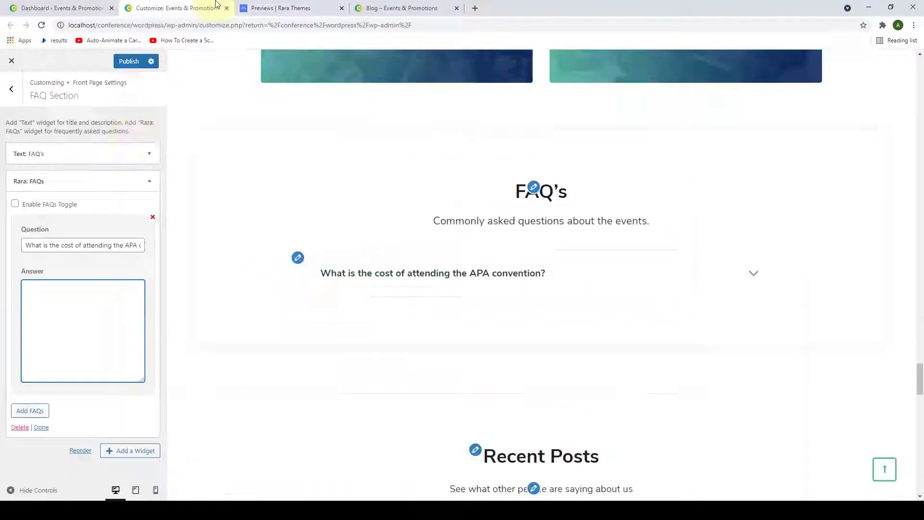
pyautogui.rightClick(74, 316)
pyautogui.click(99, 384)
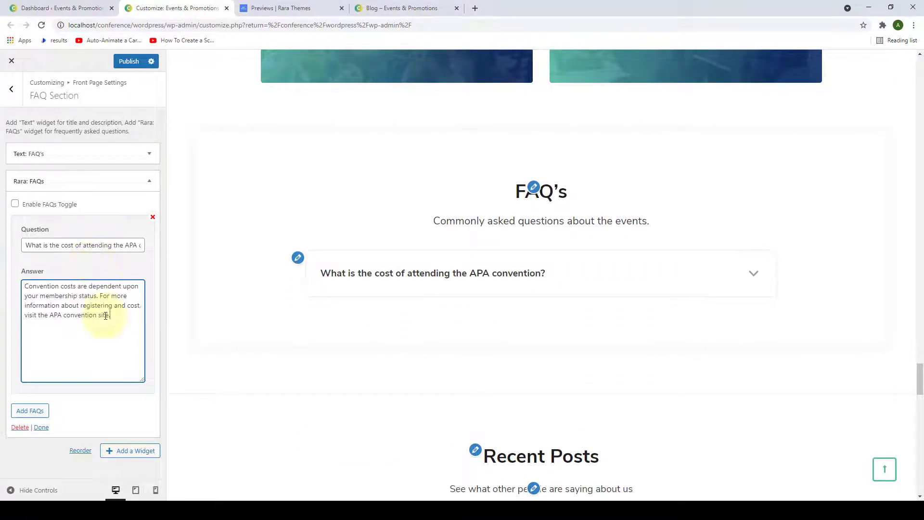
# Expand the first FAQ in the preview to check its answer.
pyautogui.click(752, 274)
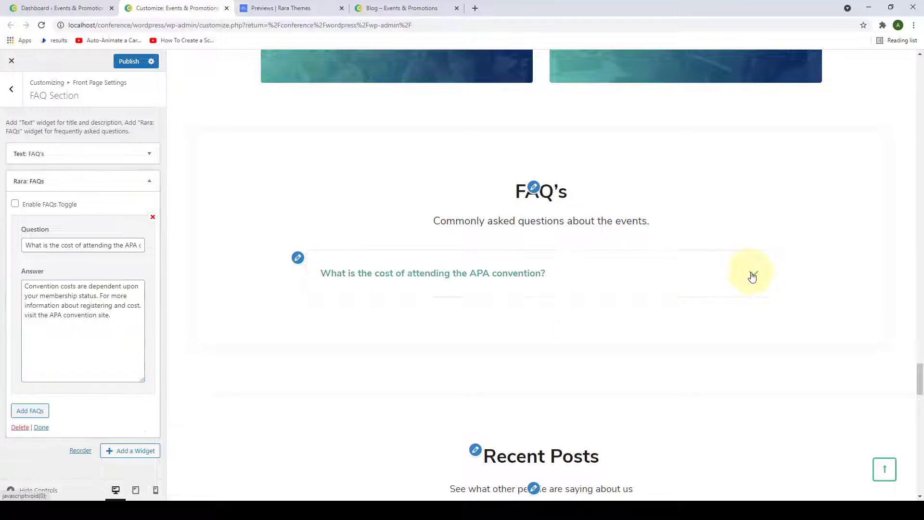
pyautogui.scroll(-1, 473, 276)
pyautogui.scroll(-1, 473, 276)
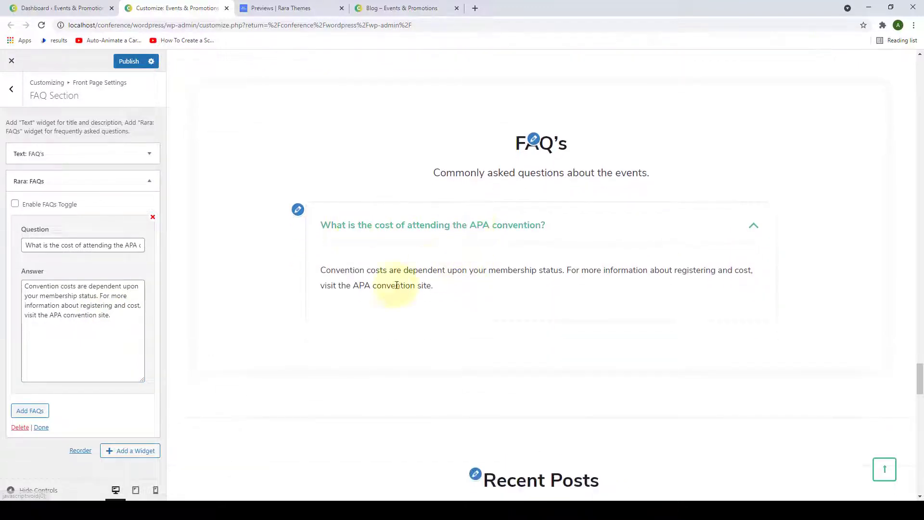
# Add a second FAQ entry and enlarge its Answer box.
pyautogui.click(38, 413)
pyautogui.scroll(-3, 67, 362)
pyautogui.click(65, 317)
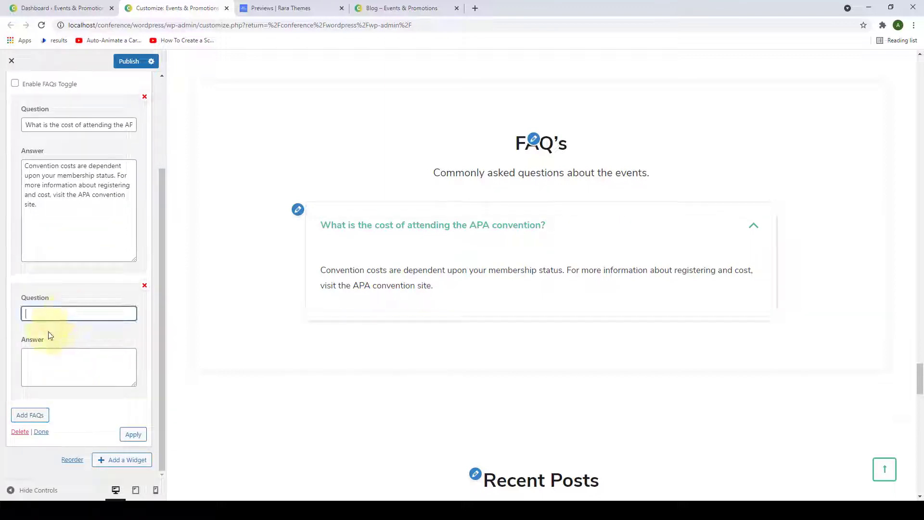
pyautogui.click(75, 358)
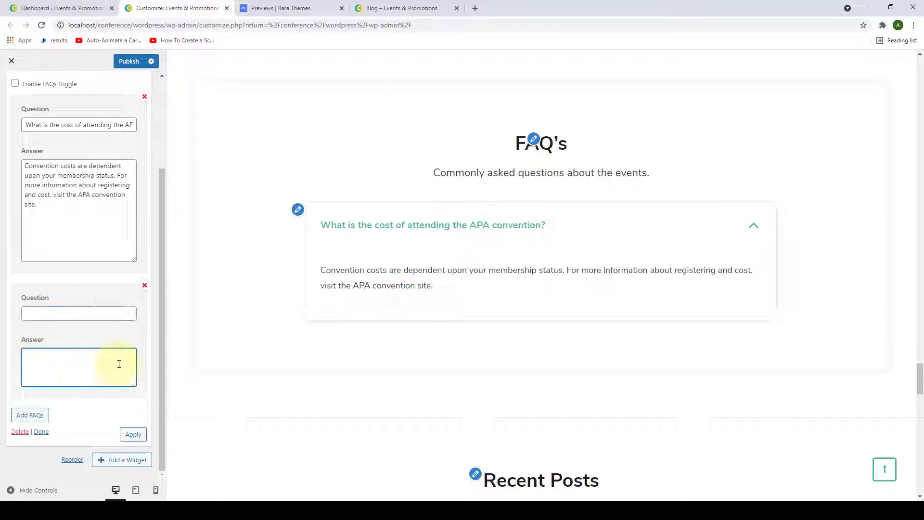
pyautogui.moveTo(133, 385); pyautogui.dragTo(124, 455)
# Copy the demo's international meetings question into the second FAQ's Question field.
pyautogui.click(288, 8)
pyautogui.scroll(-3, 435, 168)
pyautogui.click(200, 192)
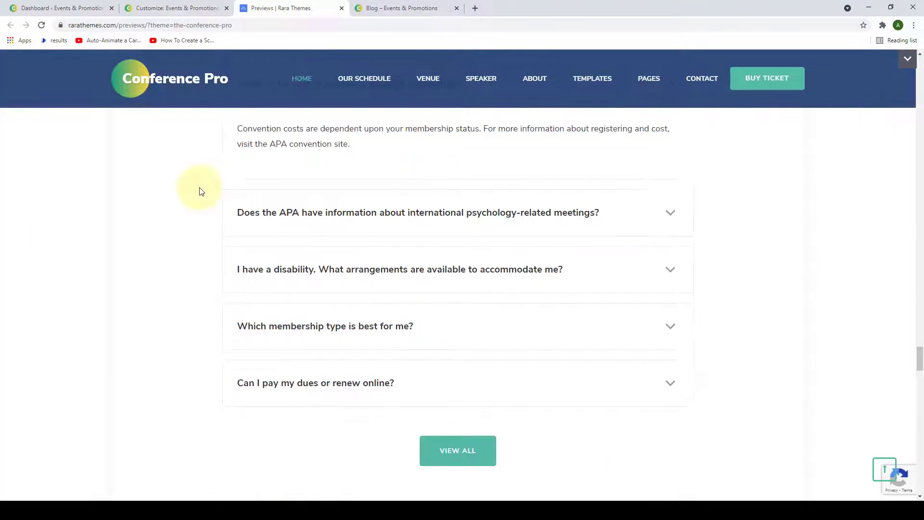
pyautogui.click(246, 211)
pyautogui.moveTo(235, 212); pyautogui.dragTo(600, 215)
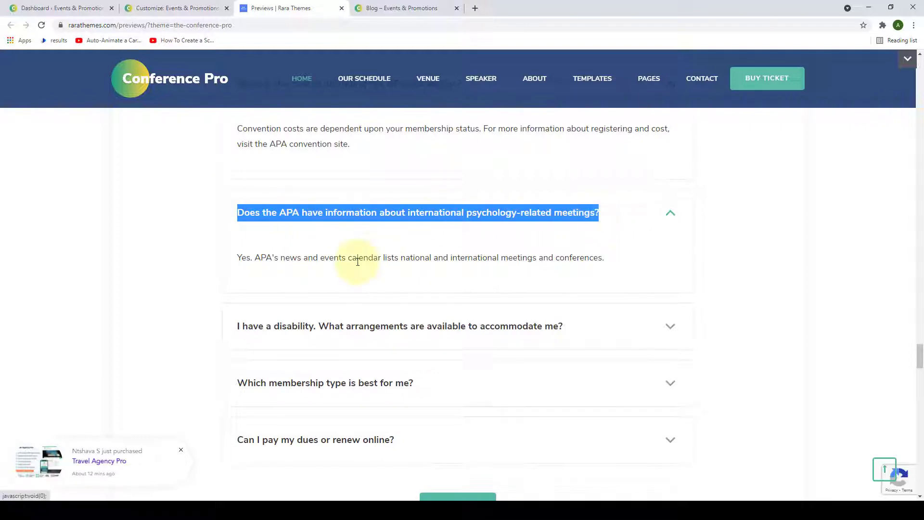
pyautogui.rightClick(459, 213)
pyautogui.click(469, 284)
pyautogui.click(185, 6)
pyautogui.click(96, 313)
pyautogui.hotkey('ctrl', 'v')
# Copy the international meetings answer from the demo into the second Answer box.
pyautogui.click(79, 371)
pyautogui.click(281, 8)
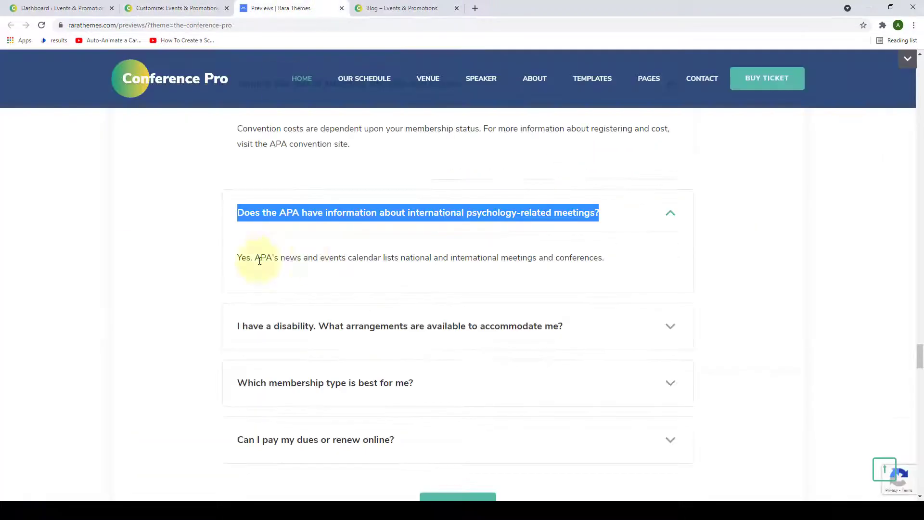
pyautogui.moveTo(237, 257); pyautogui.dragTo(604, 260)
pyautogui.hotkey('ctrl', 'c')
pyautogui.click(177, 8)
pyautogui.hotkey('ctrl', 'v')
pyautogui.click(30, 462)
# Add a third FAQ 'I have a disability. What arrangements are available to accommodate me?' with its answer.
pyautogui.click(87, 346)
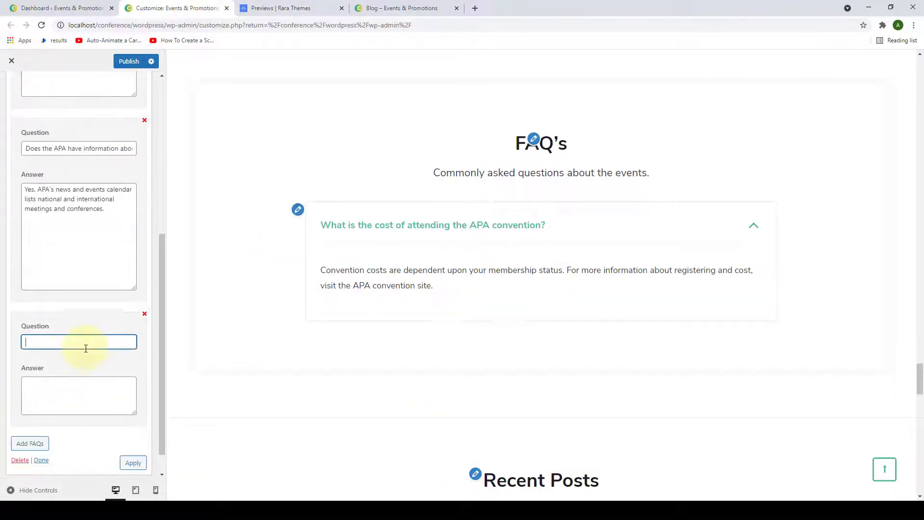
pyautogui.write('I have a disability. What arrangements are available to accommodate me?')
pyautogui.click(129, 385)
pyautogui.scroll(-1, 102, 307)
pyautogui.hotkey('ctrl', 'v')
# Add a fourth FAQ 'Which membership type is best for me?' with the membership types answer.
pyautogui.click(29, 414)
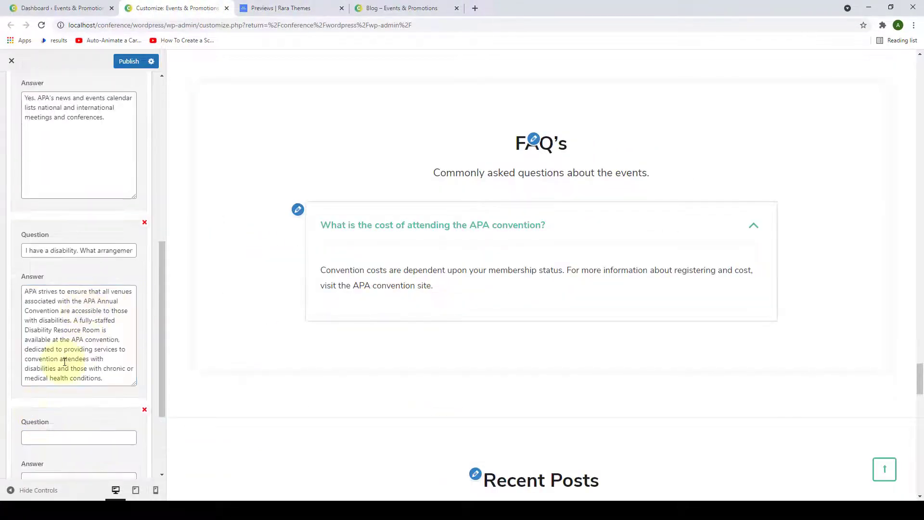
pyautogui.click(79, 437)
pyautogui.write('Which membership type is best for me?')
pyautogui.click(91, 363)
pyautogui.hotkey('ctrl', 'v')
pyautogui.click(29, 441)
# Add a fifth FAQ 'Can I pay my dues or renew online?' with its answer, then apply.
pyautogui.scroll(-1, 63, 363)
pyautogui.click(77, 314)
pyautogui.write('Can I pay my dues or renew online?')
pyautogui.moveTo(135, 385); pyautogui.dragTo(135, 459)
pyautogui.click(80, 374)
pyautogui.hotkey('ctrl', 'v')
pyautogui.scroll(-3, 129, 336)
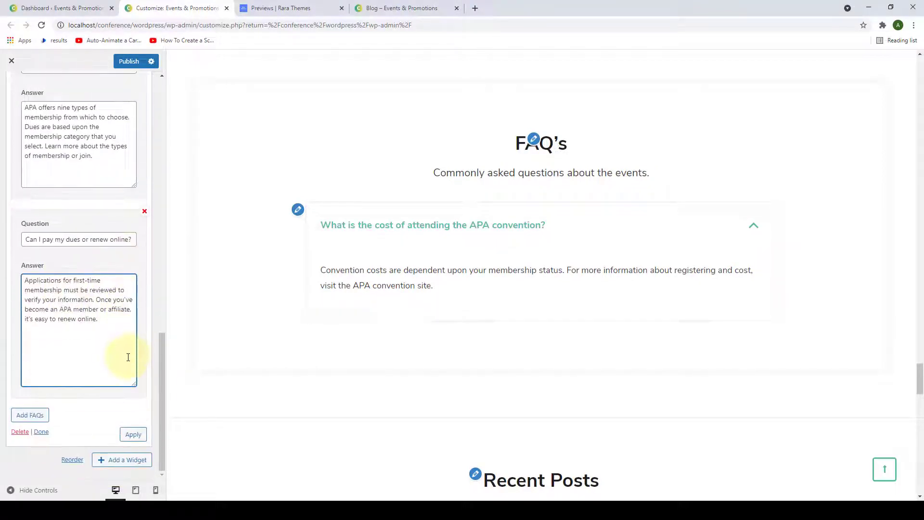
pyautogui.click(134, 435)
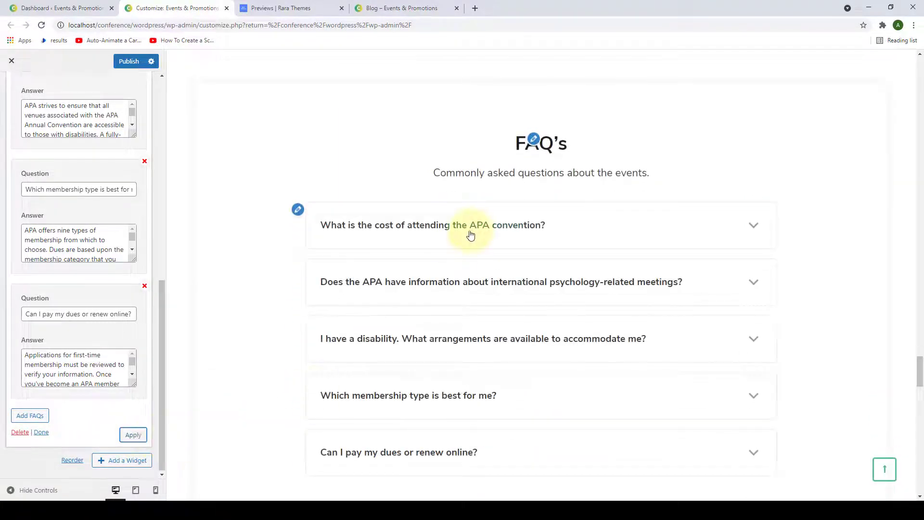
# Expand the cost, international meetings, disability, membership type and online renewal FAQs in the preview.
pyautogui.scroll(-2, 470, 234)
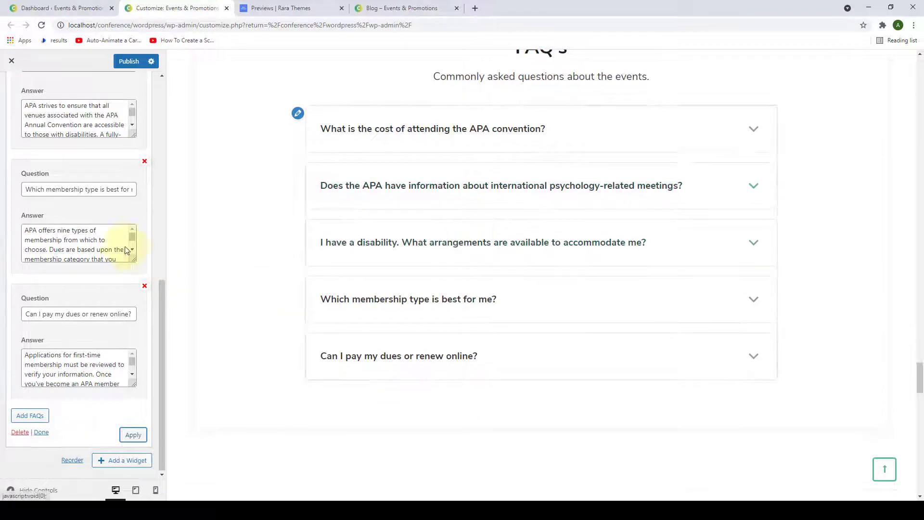
pyautogui.scroll(10, 126, 250)
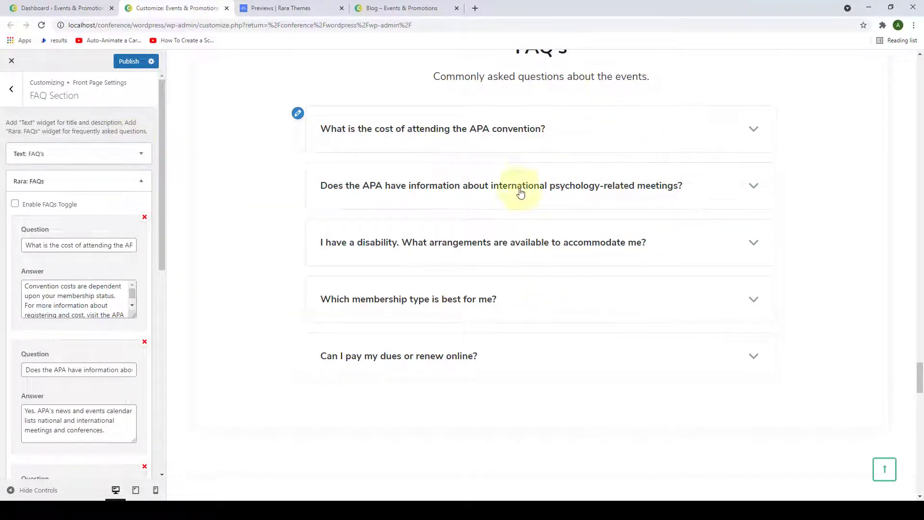
pyautogui.click(721, 140)
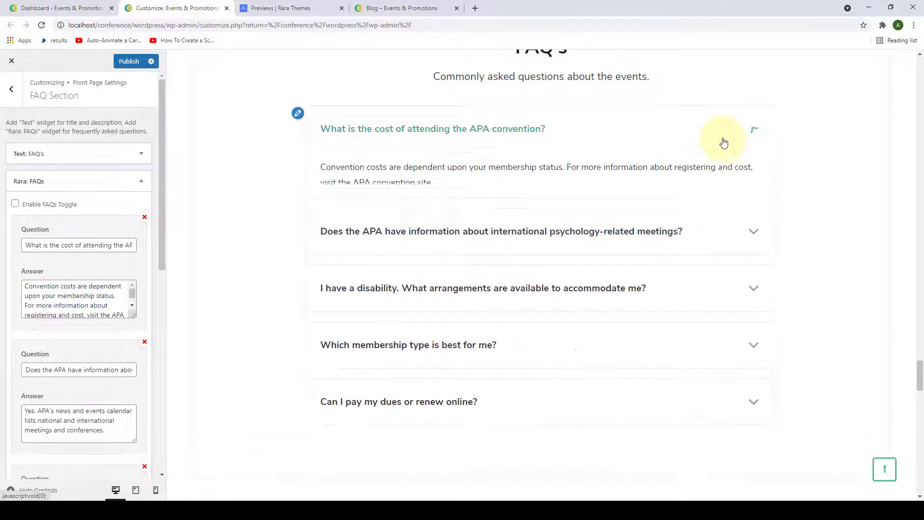
pyautogui.click(662, 265)
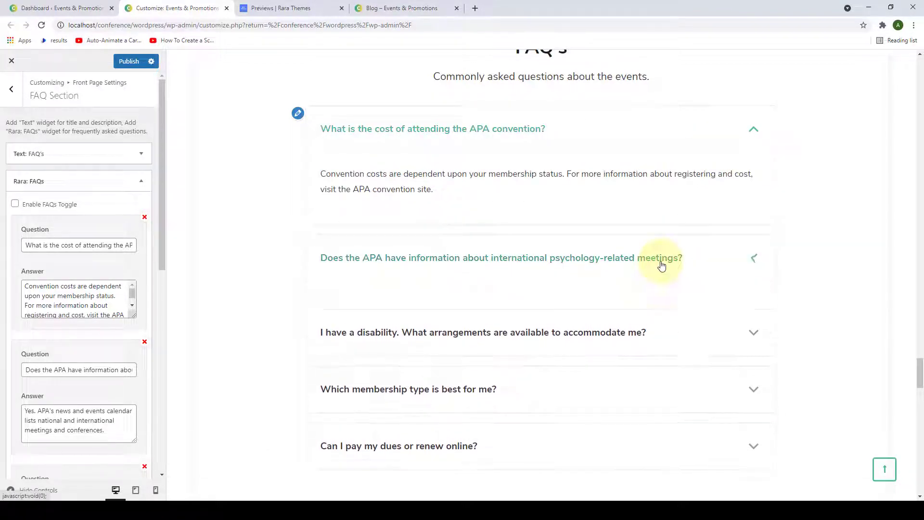
pyautogui.click(652, 319)
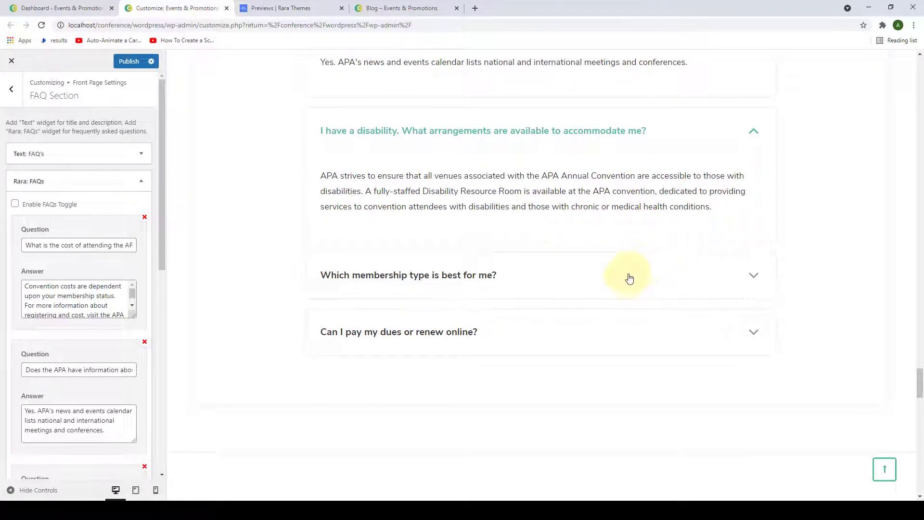
pyautogui.click(605, 278)
pyautogui.scroll(-1, 472, 363)
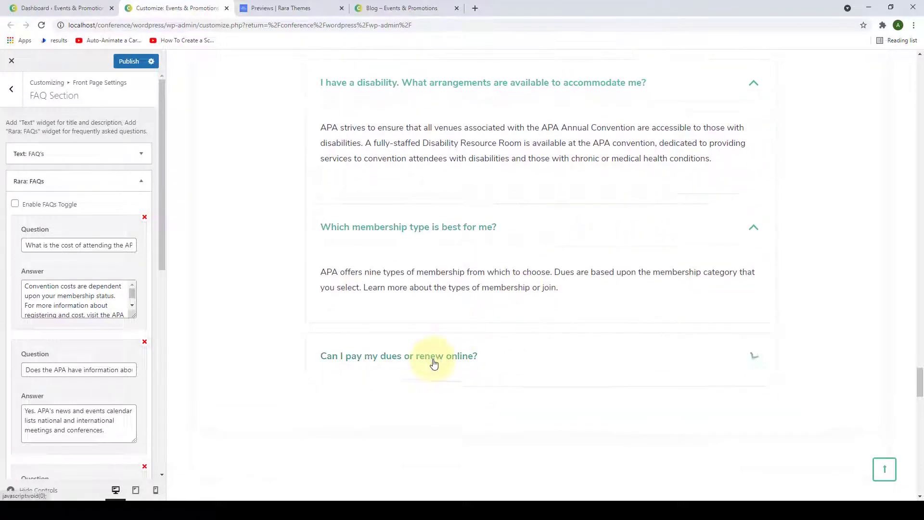
pyautogui.click(434, 360)
pyautogui.scroll(7, 607, 295)
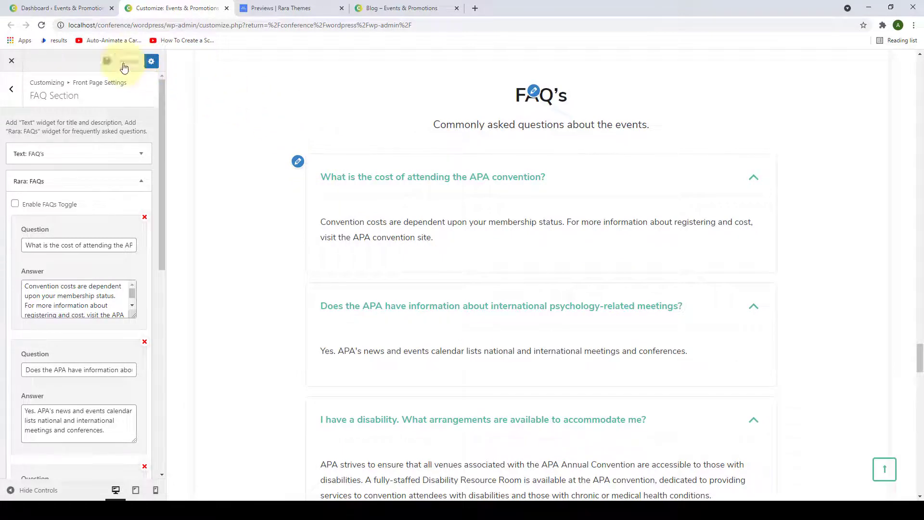
# Review the FAQ section on the reloaded live front page, then return to the Customizer's FAQ settings.
pyautogui.click(423, 7)
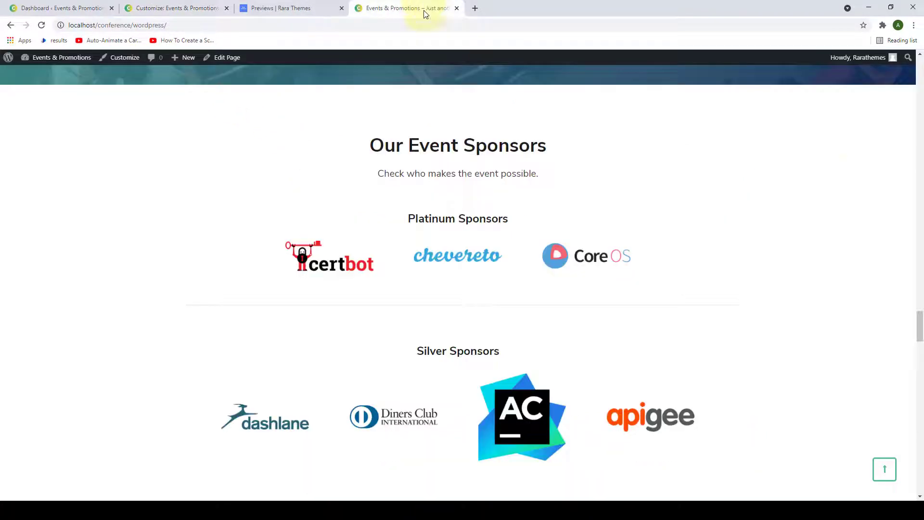
pyautogui.scroll(-9, 164, 167)
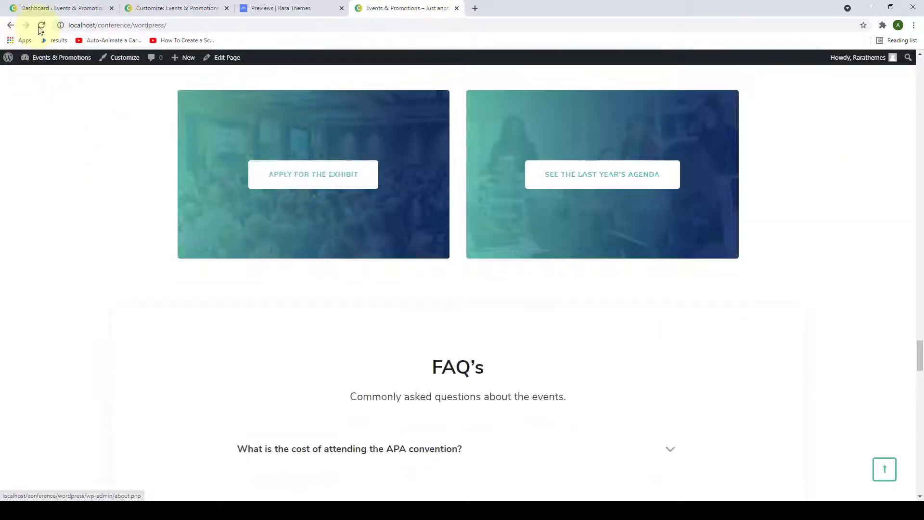
pyautogui.click(40, 26)
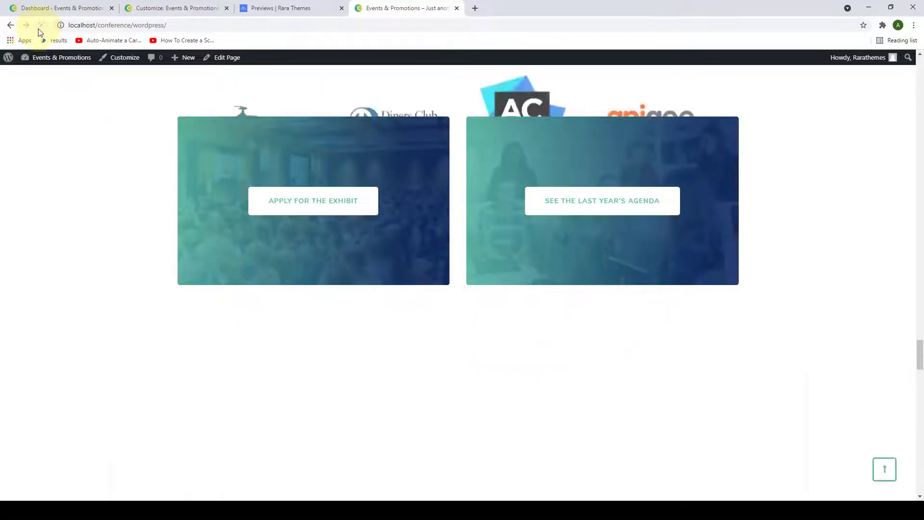
pyautogui.scroll(-3, 417, 231)
pyautogui.scroll(-1, 424, 227)
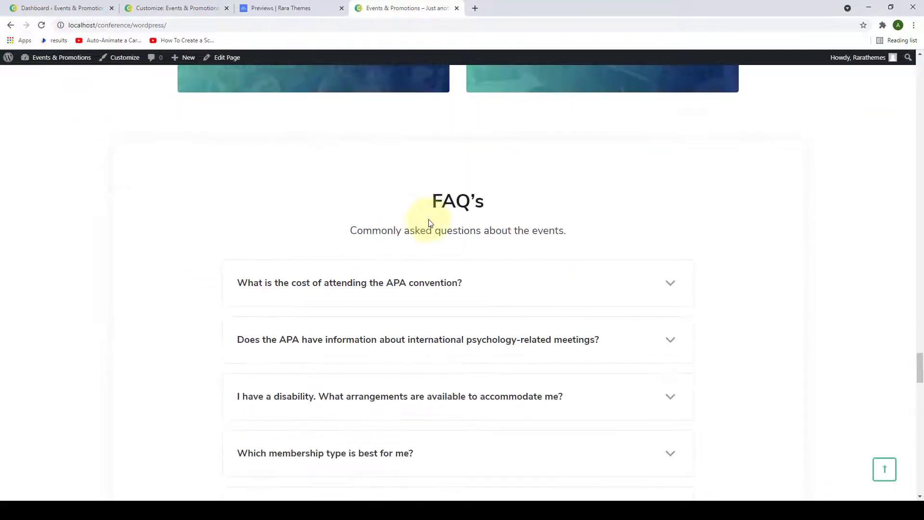
pyautogui.scroll(-3, 489, 268)
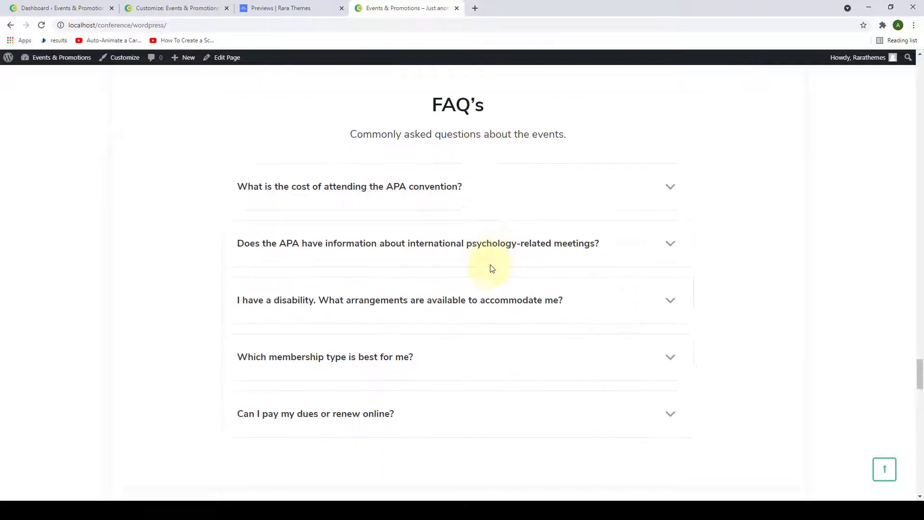
pyautogui.scroll(2, 491, 272)
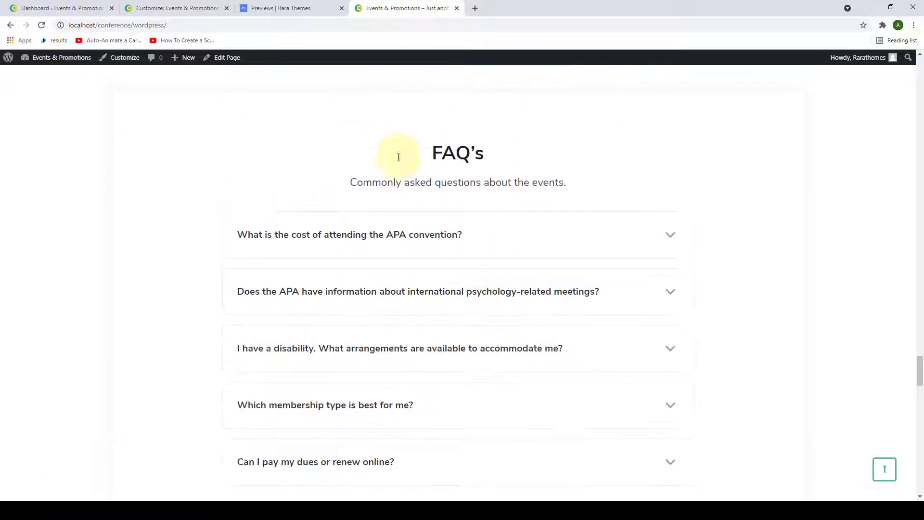
pyautogui.click(183, 6)
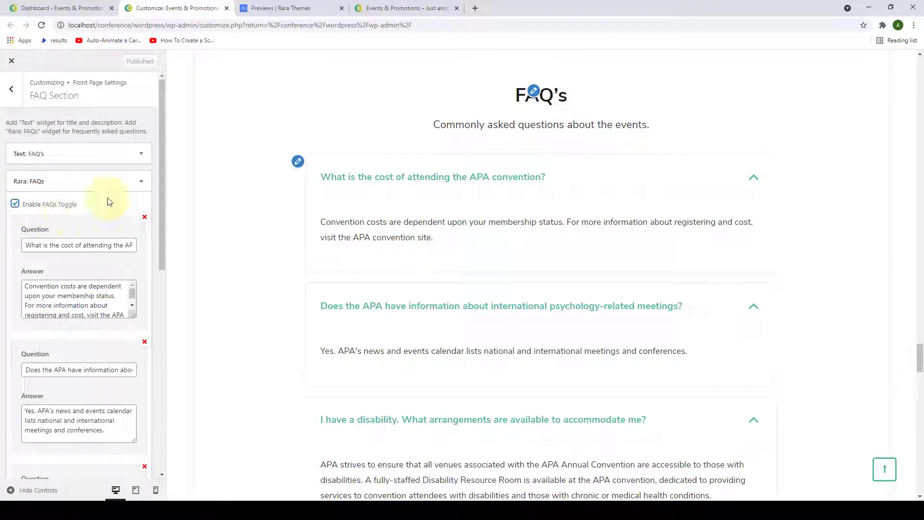
# Apply the Enable FAQs Toggle setting and test Expand/Close in the preview.
pyautogui.scroll(-9, 103, 200)
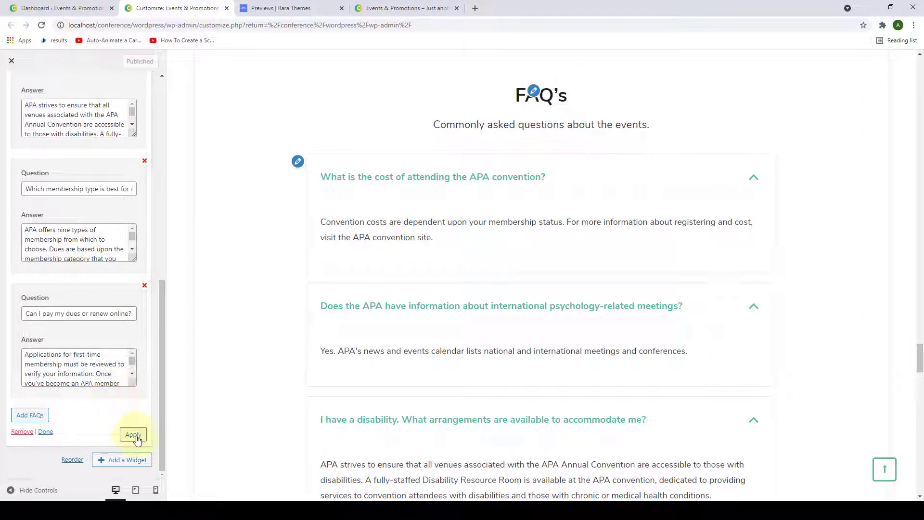
pyautogui.click(136, 437)
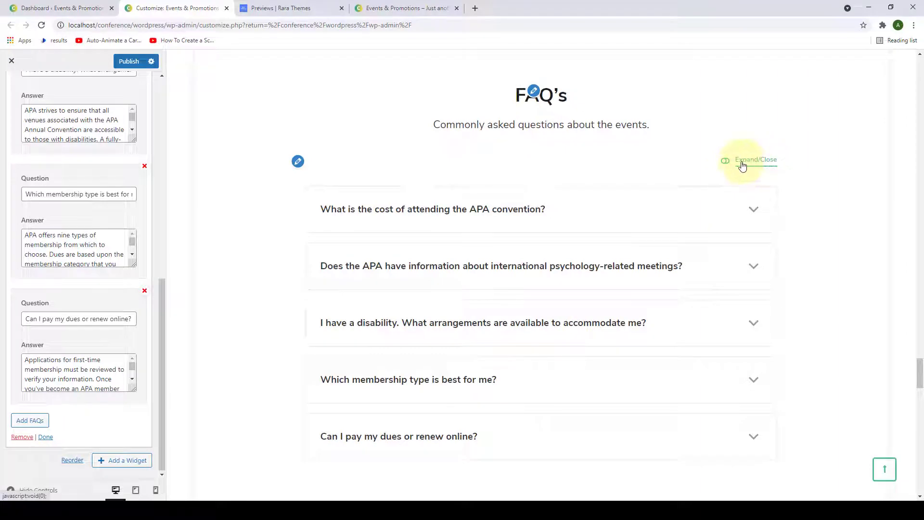
pyautogui.click(743, 165)
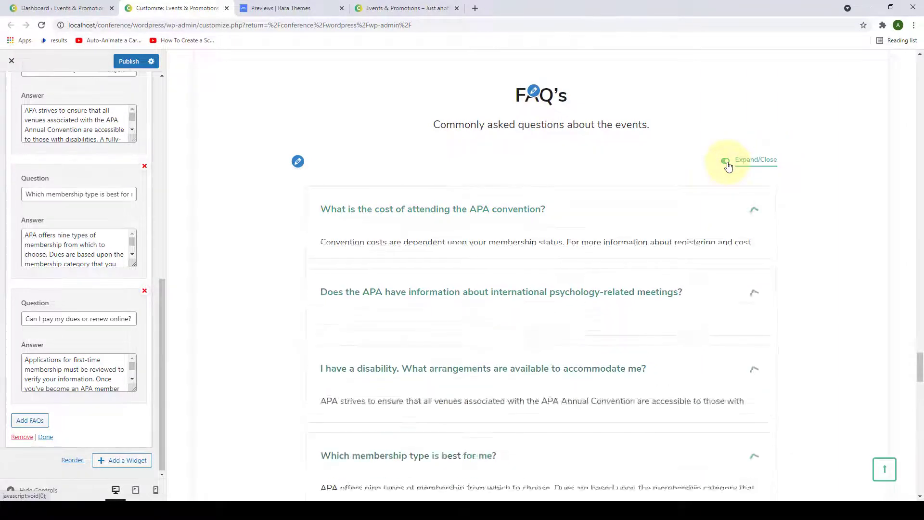
pyautogui.scroll(4, 69, 295)
pyautogui.scroll(5, 68, 294)
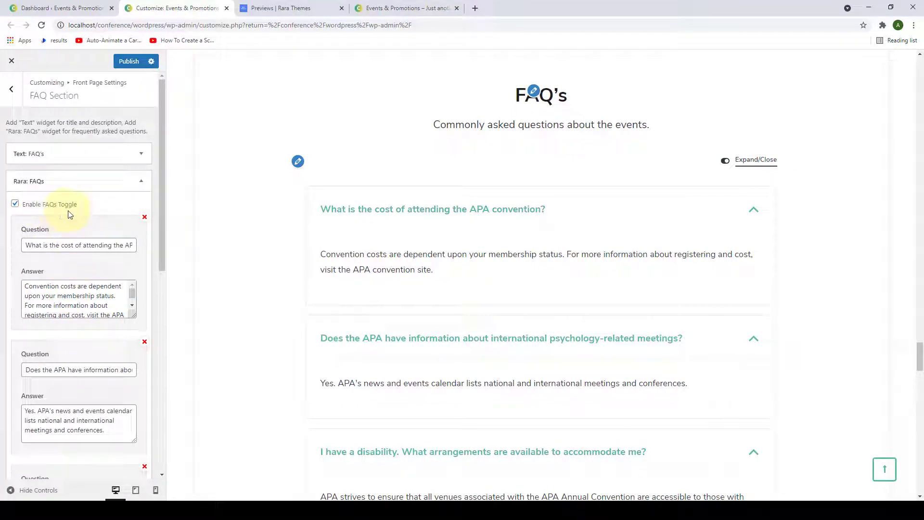
pyautogui.click(725, 162)
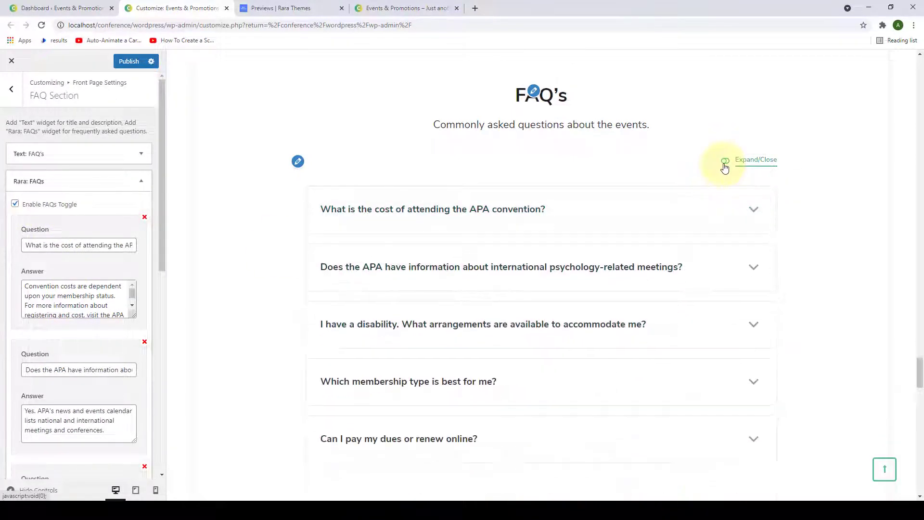
pyautogui.scroll(-7, 87, 354)
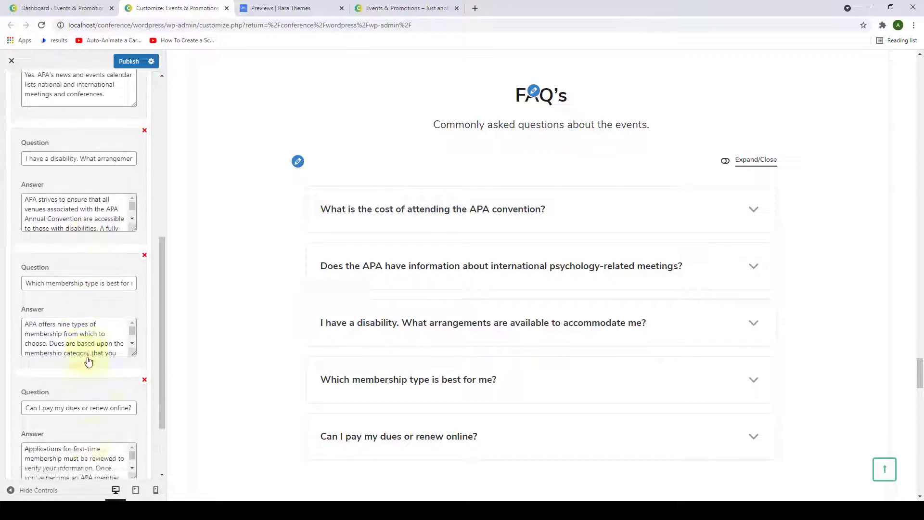
pyautogui.scroll(-3, 88, 361)
# Publish the changes, verify Expand/Close on the live page, and return to front page sections.
pyautogui.click(48, 436)
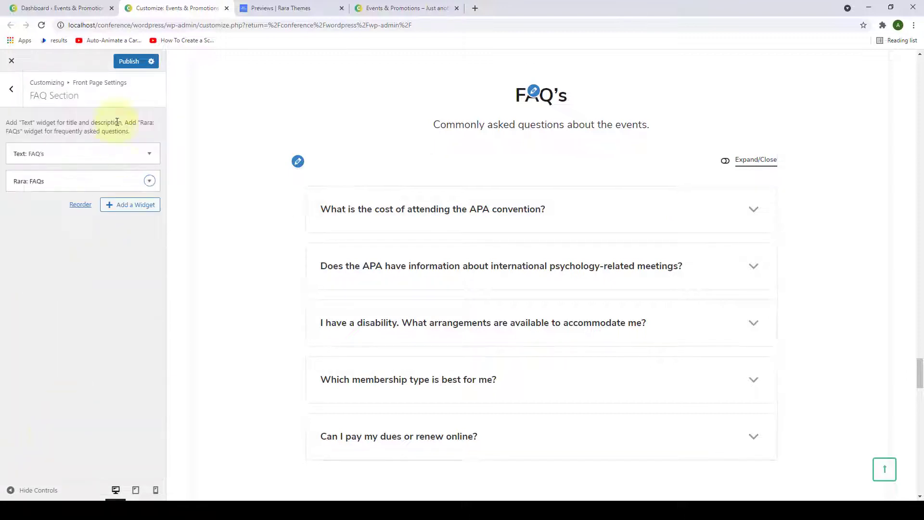
pyautogui.click(126, 62)
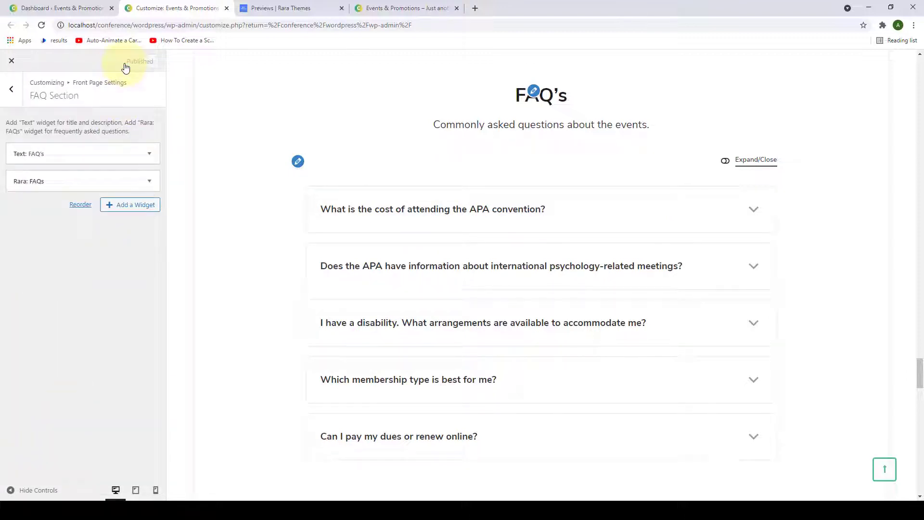
pyautogui.click(413, 7)
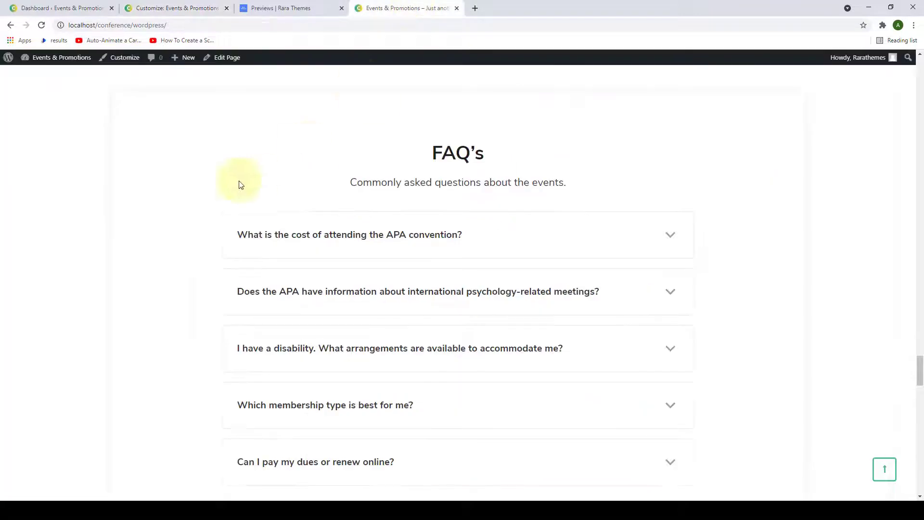
pyautogui.click(42, 25)
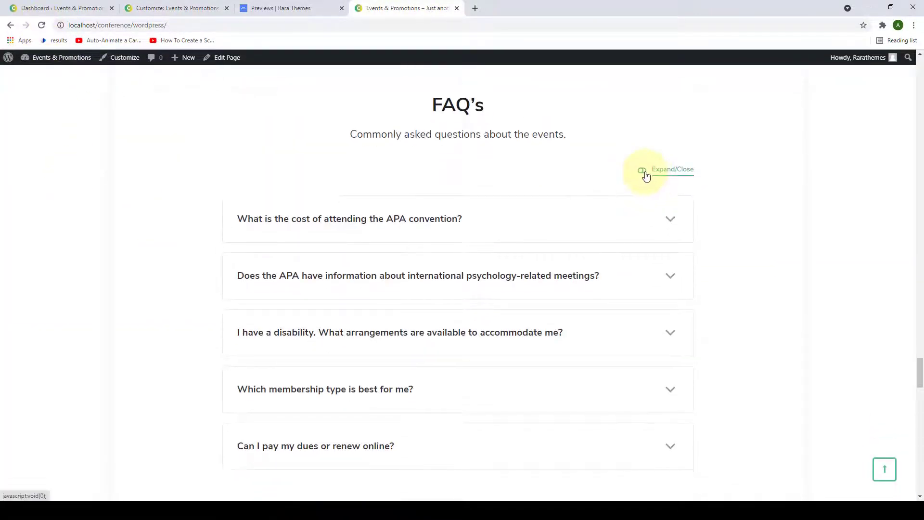
pyautogui.click(645, 172)
pyautogui.click(641, 173)
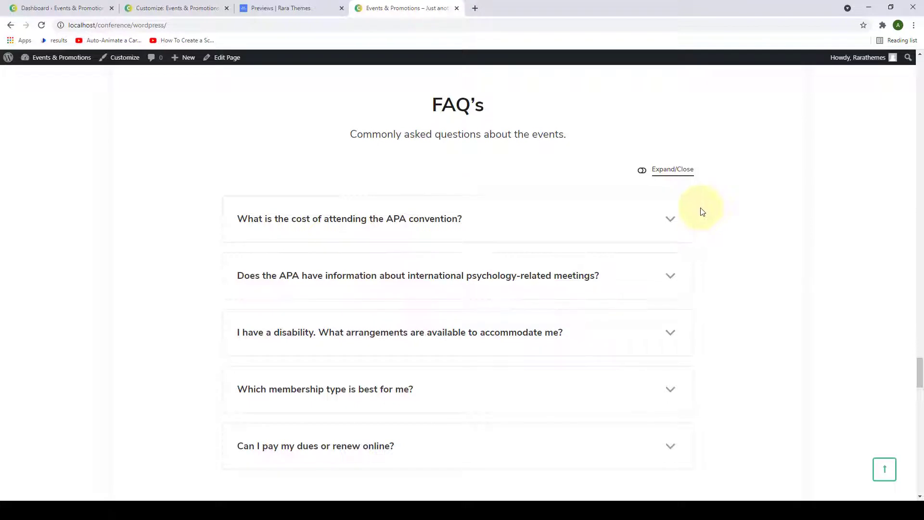
pyautogui.click(154, 8)
pyautogui.click(12, 91)
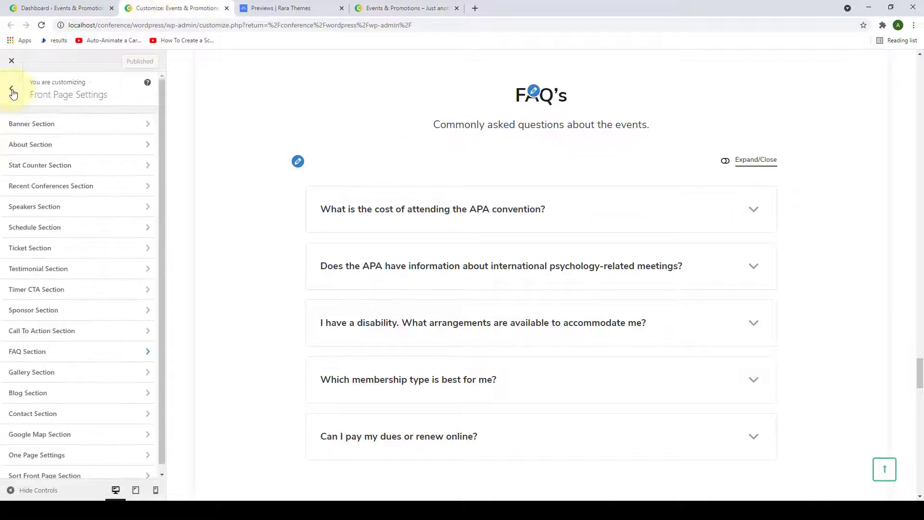
# Add a Text widget to the front page's Gallery Section.
pyautogui.scroll(-1, 82, 351)
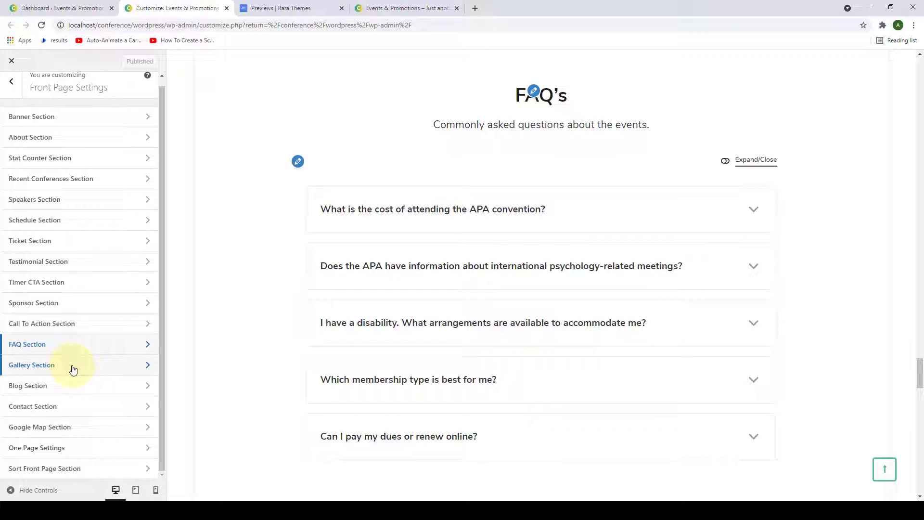
pyautogui.click(73, 370)
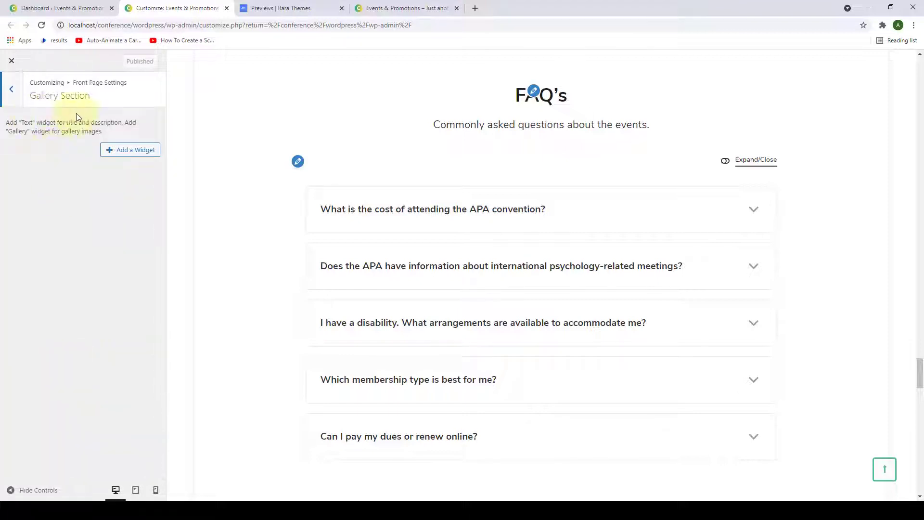
pyautogui.click(110, 159)
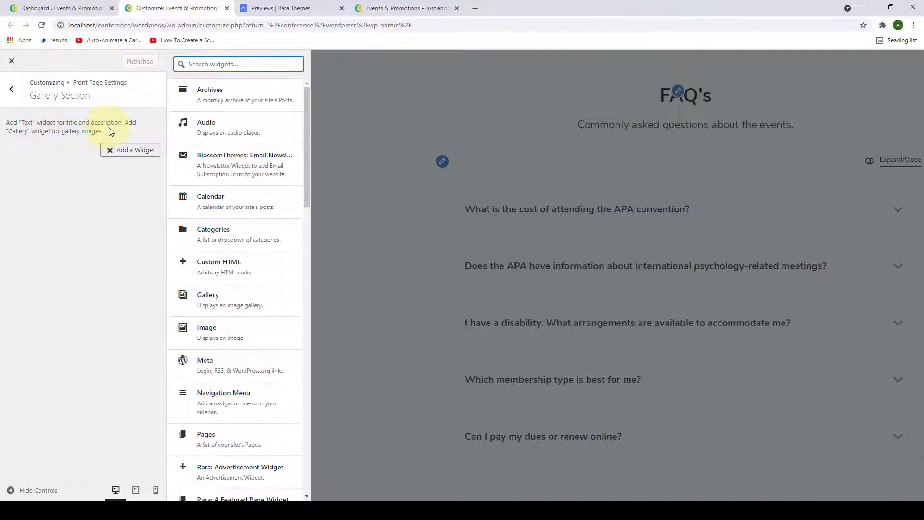
pyautogui.write('text')
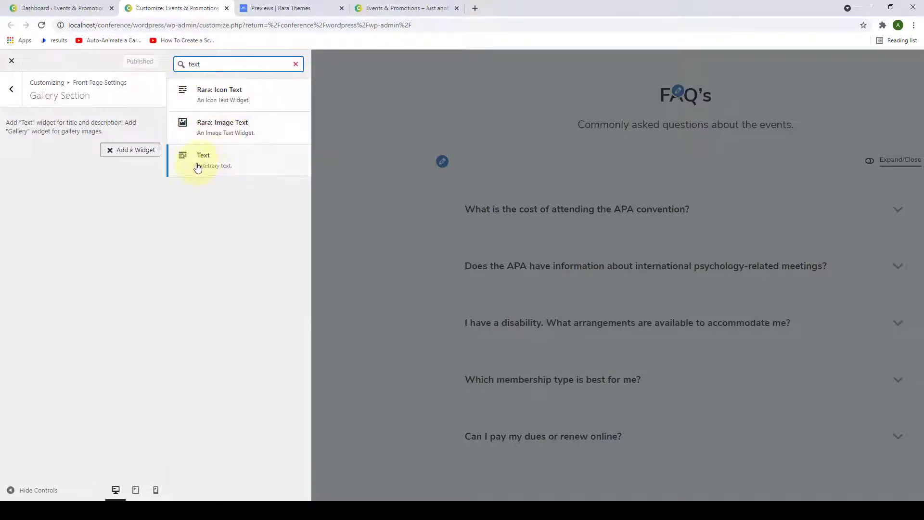
pyautogui.click(236, 168)
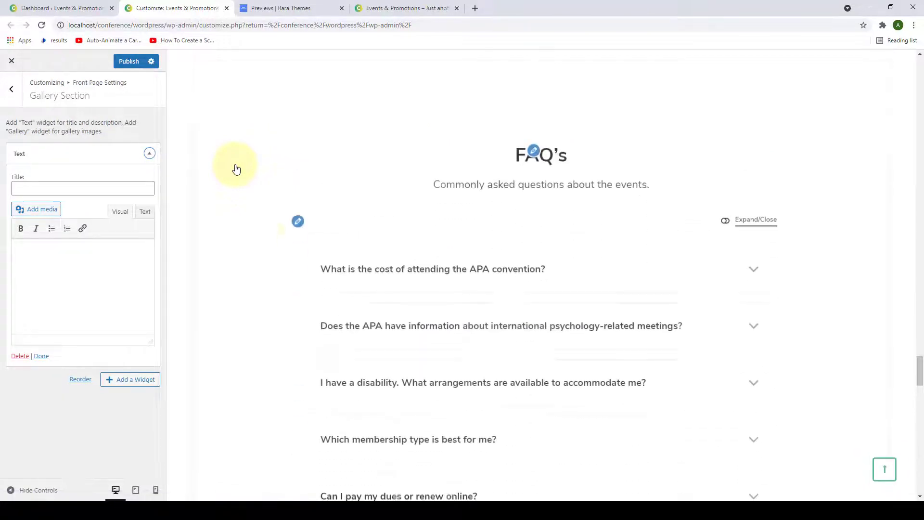
# Title the Text widget 'Events Gallery' with the line 'Explore our past events and enjoy!'.
pyautogui.scroll(-3, 373, 192)
pyautogui.scroll(-2, 376, 194)
pyautogui.click(17, 188)
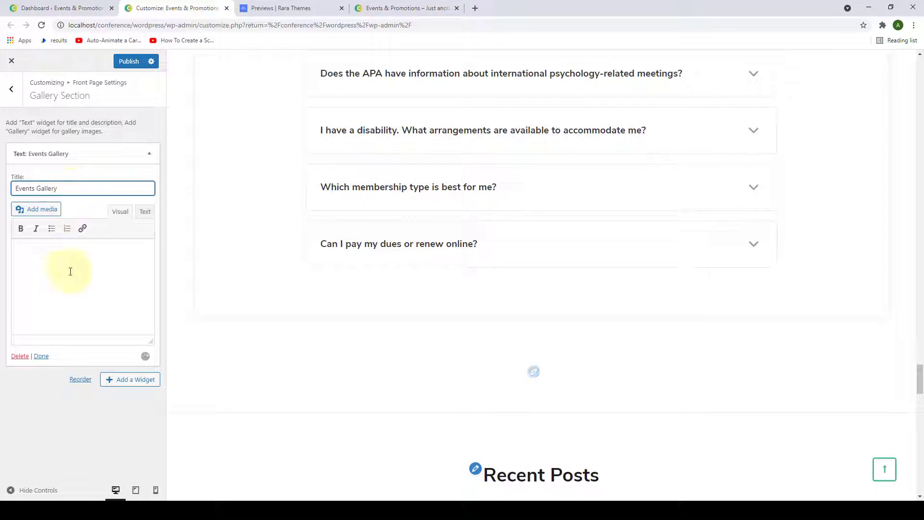
pyautogui.click(24, 258)
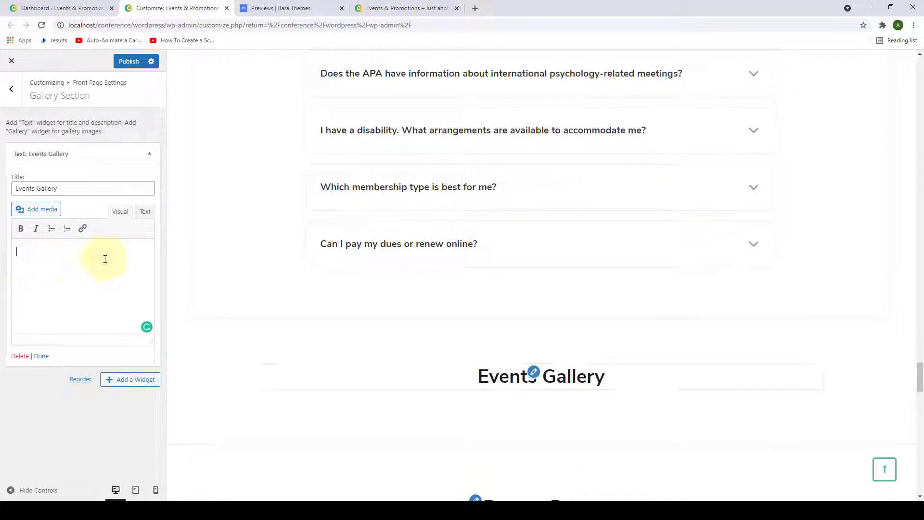
pyautogui.write('Explore our past events and enjoy!')
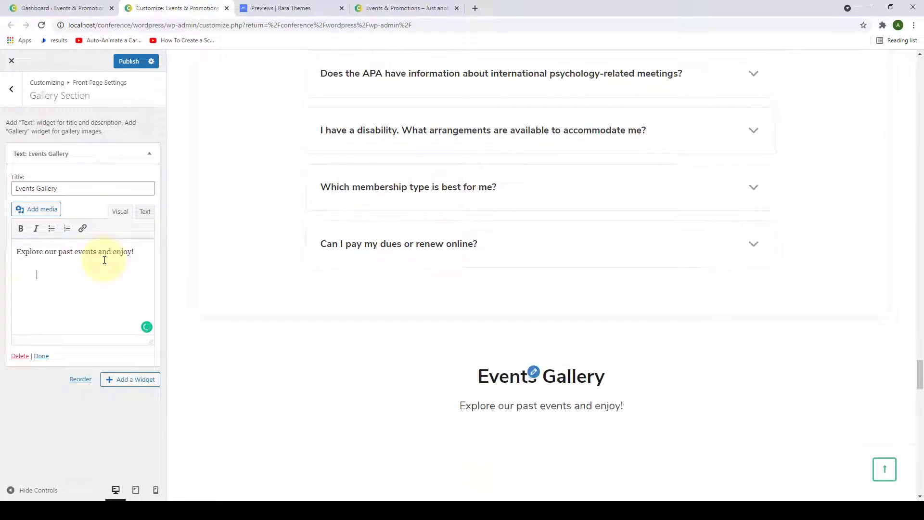
pyautogui.click(41, 356)
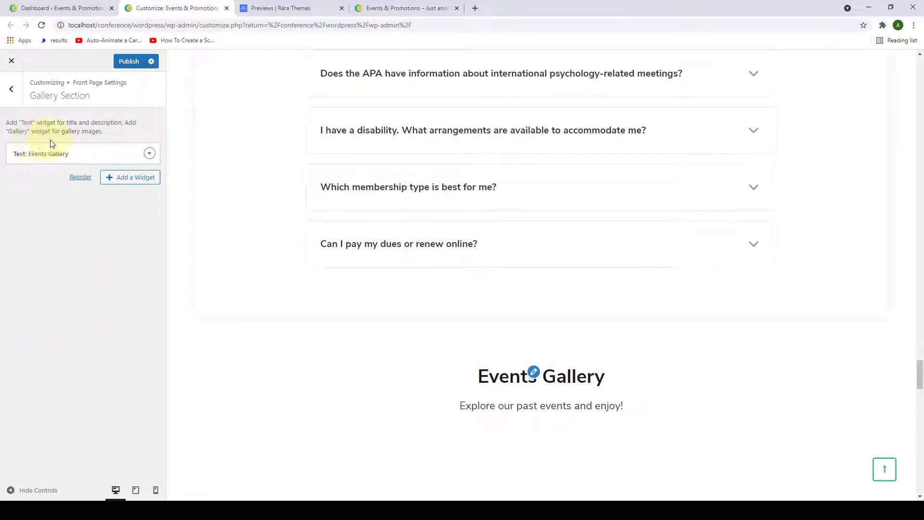
# Add a Gallery widget below the Events Gallery text and open its Create gallery media library.
pyautogui.click(109, 177)
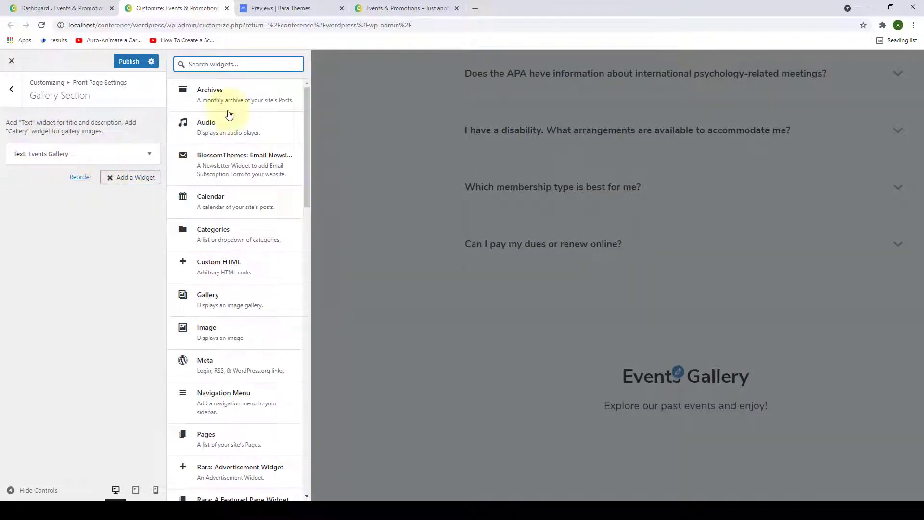
pyautogui.click(235, 303)
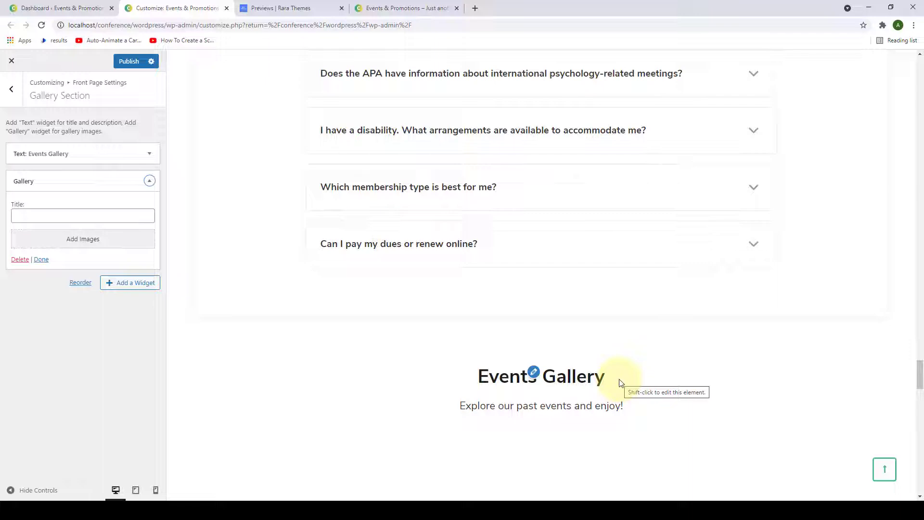
pyautogui.click(89, 241)
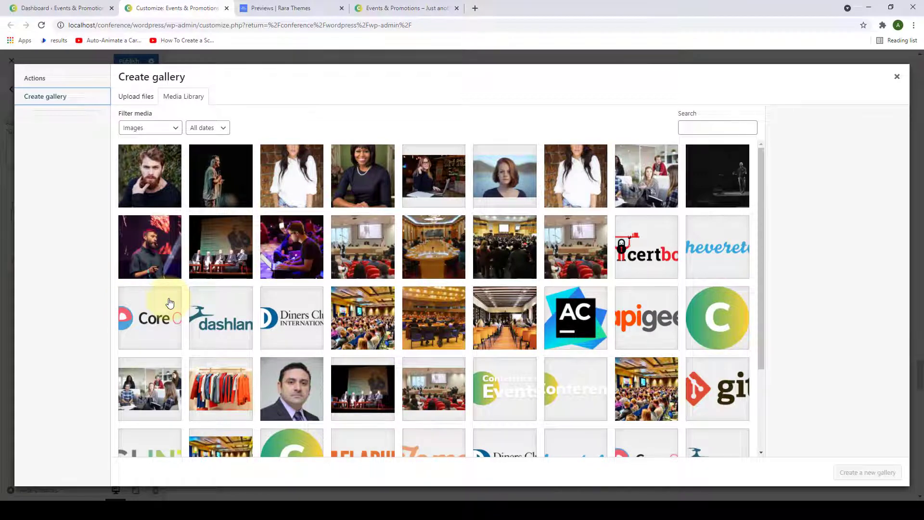
# Select nine event photos, including the panel-stage and speaker shots, in the media library.
pyautogui.click(505, 318)
pyautogui.click(433, 318)
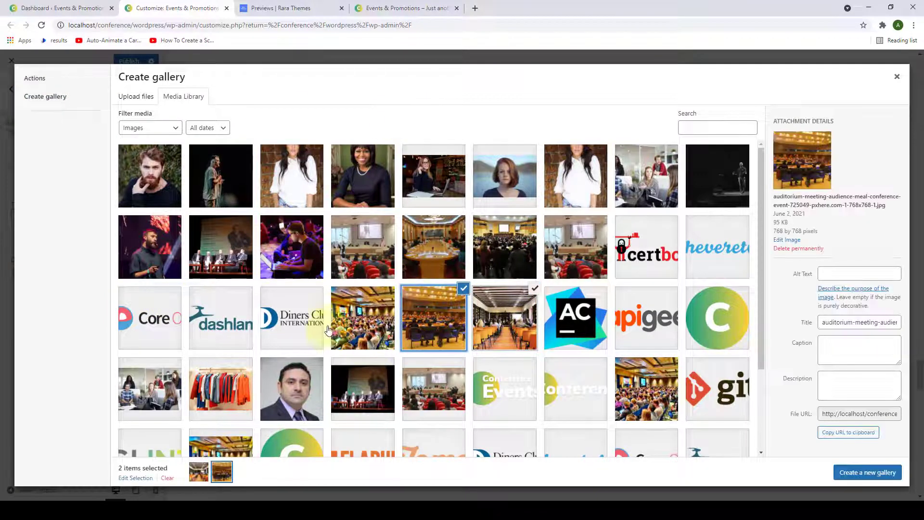
pyautogui.click(363, 318)
pyautogui.click(362, 247)
pyautogui.click(433, 247)
pyautogui.click(505, 247)
pyautogui.click(646, 175)
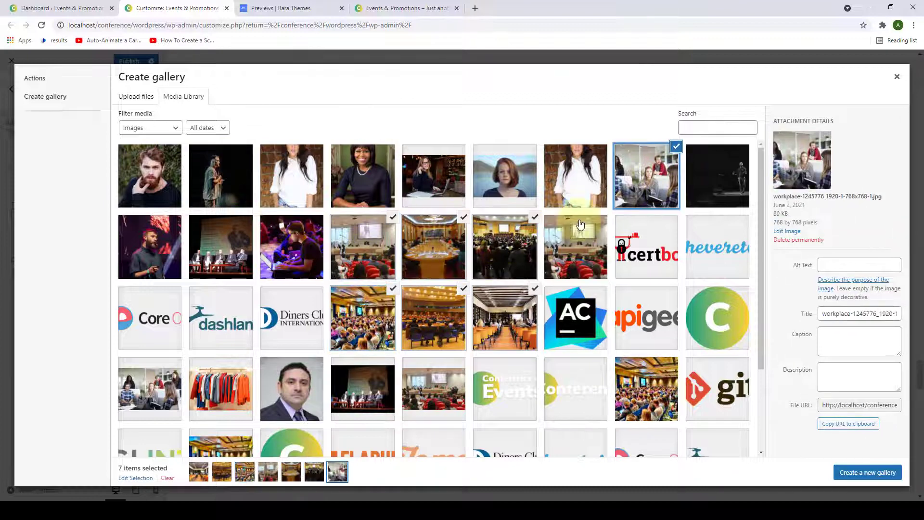
pyautogui.click(230, 240)
pyautogui.click(150, 247)
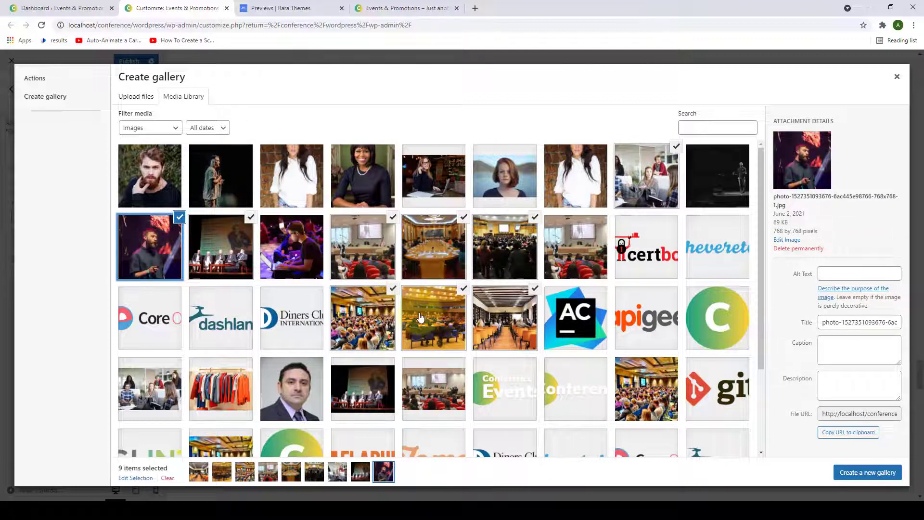
pyautogui.scroll(-2, 421, 328)
pyautogui.scroll(2, 424, 355)
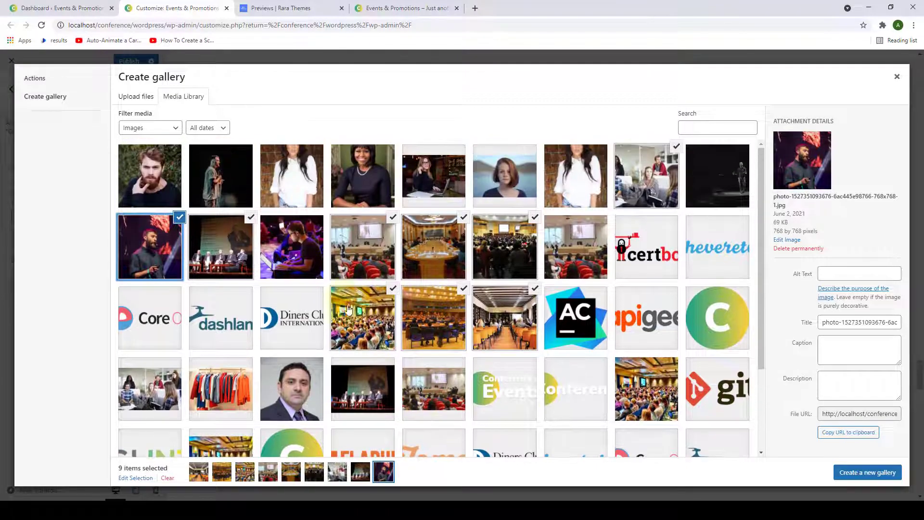
# Create the gallery in its original order at Gallery Image size and insert it into the widget.
pyautogui.click(884, 475)
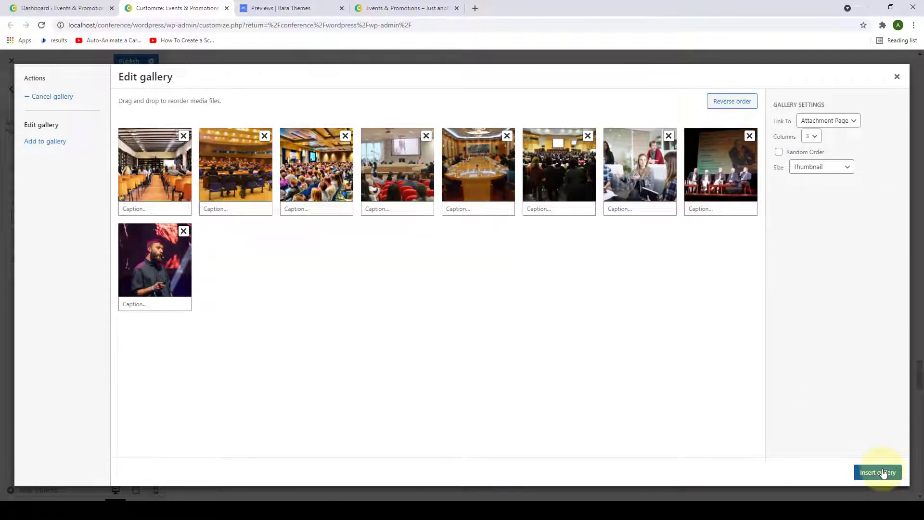
pyautogui.click(742, 108)
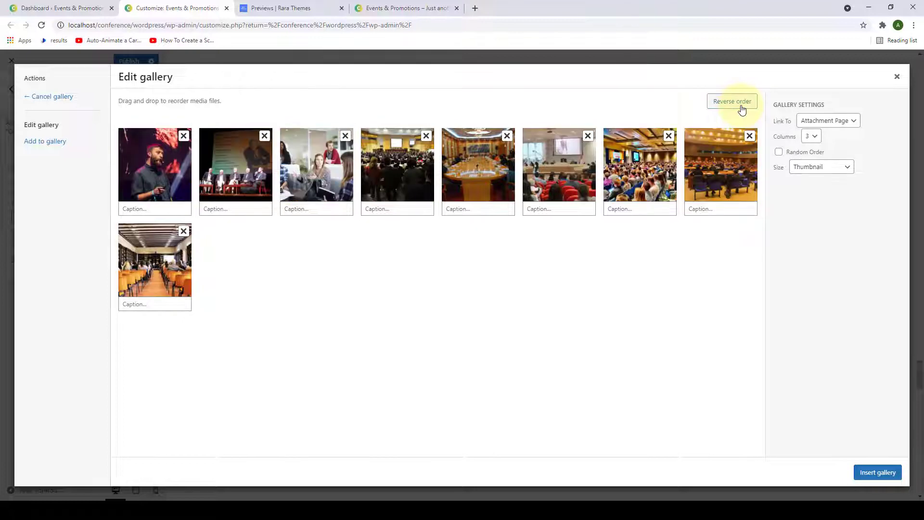
pyautogui.click(742, 102)
pyautogui.click(741, 102)
pyautogui.click(742, 109)
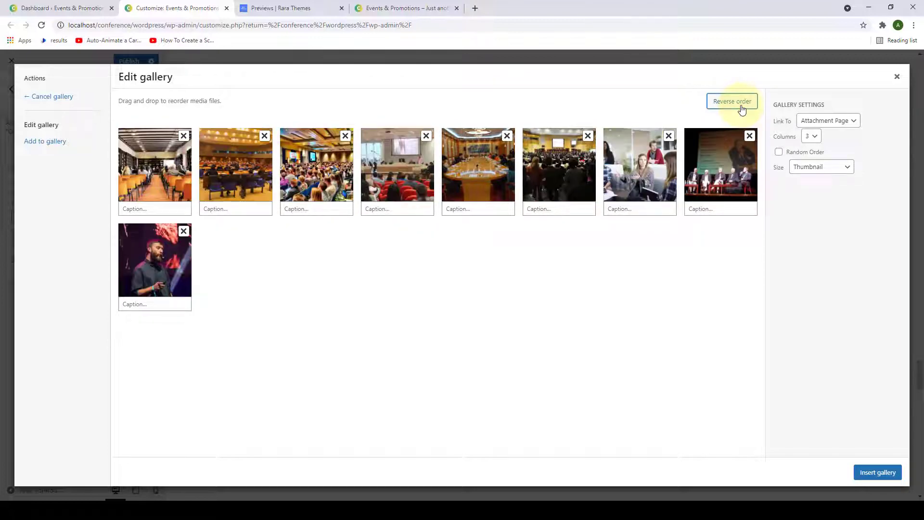
pyautogui.click(826, 171)
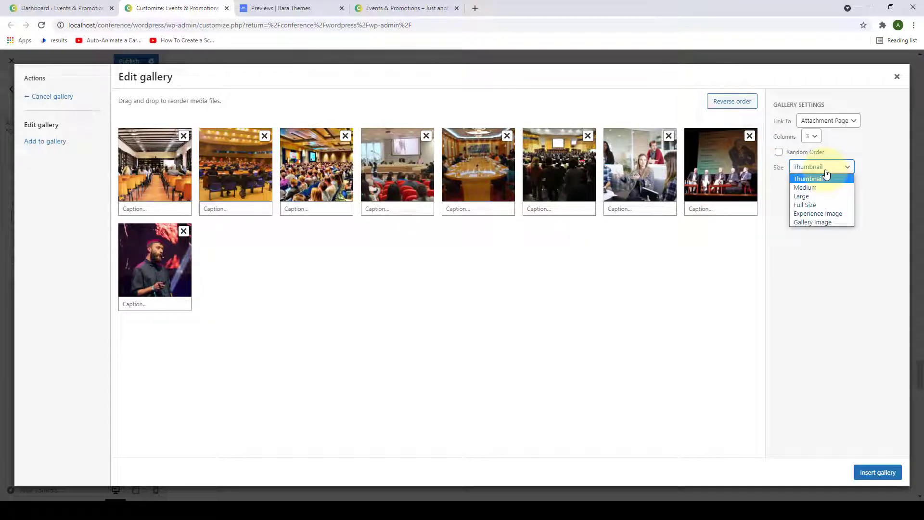
pyautogui.click(820, 222)
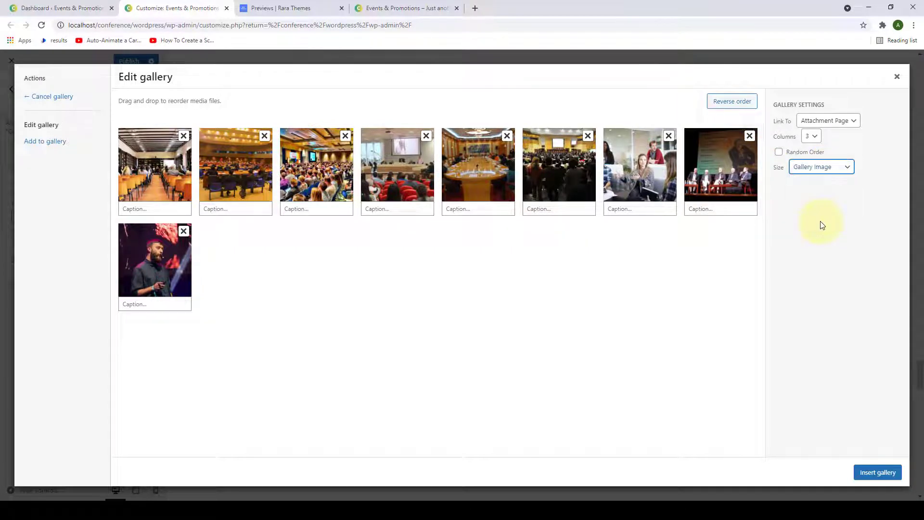
pyautogui.click(884, 472)
# Finish editing the Events Gallery widget and publish the Customizer changes.
pyautogui.scroll(-7, 677, 278)
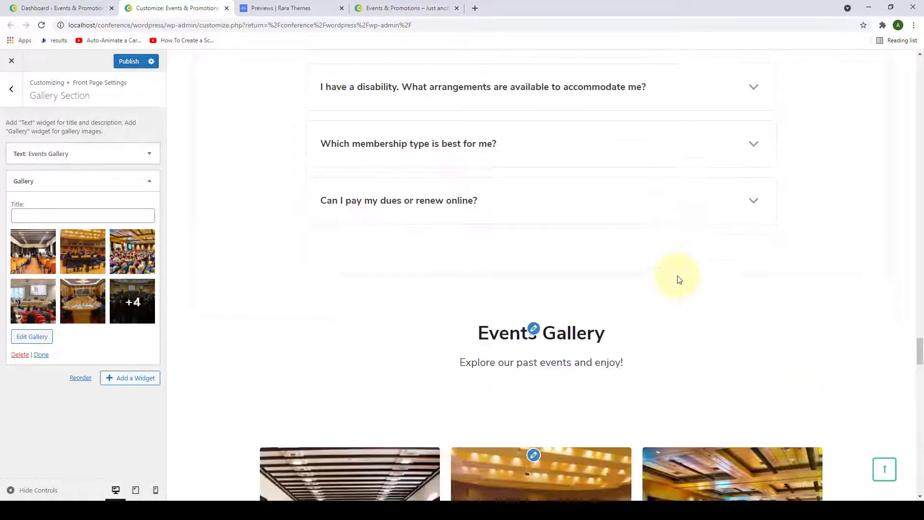
pyautogui.scroll(-5, 698, 308)
pyautogui.scroll(3, 750, 409)
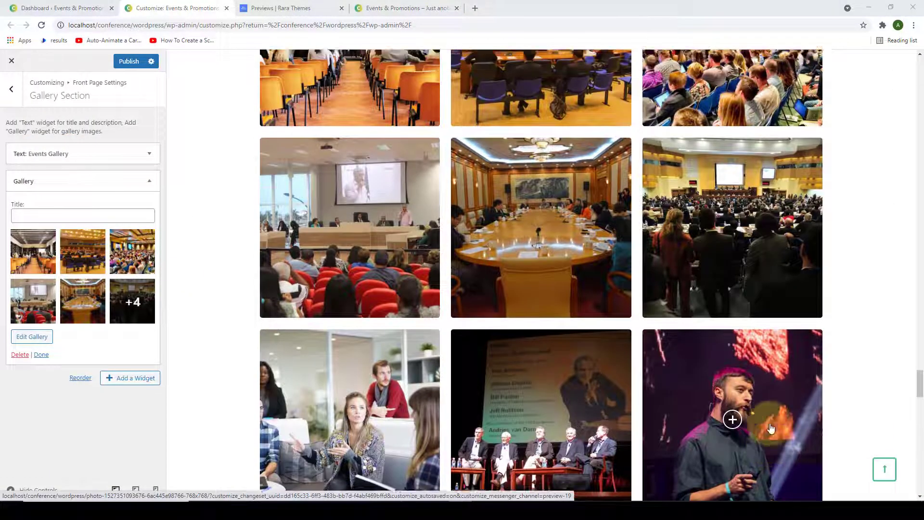
pyautogui.scroll(2, 761, 434)
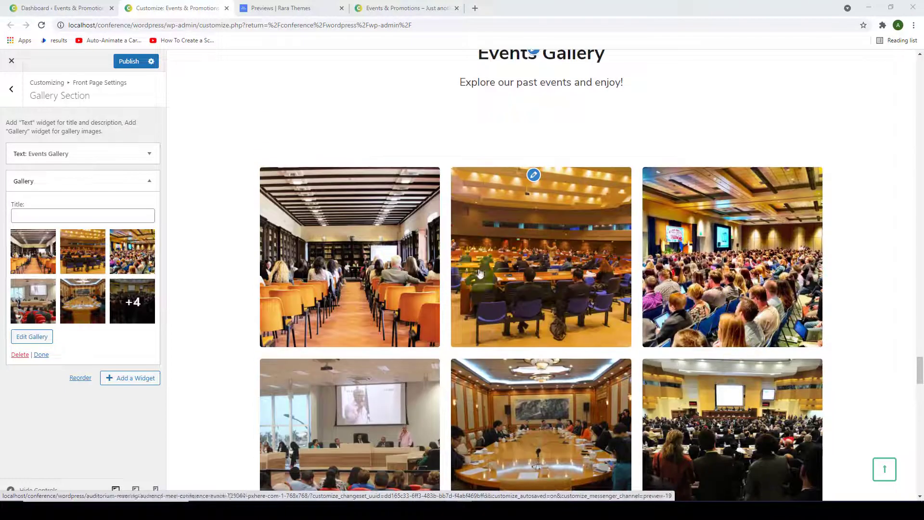
pyautogui.scroll(2, 360, 266)
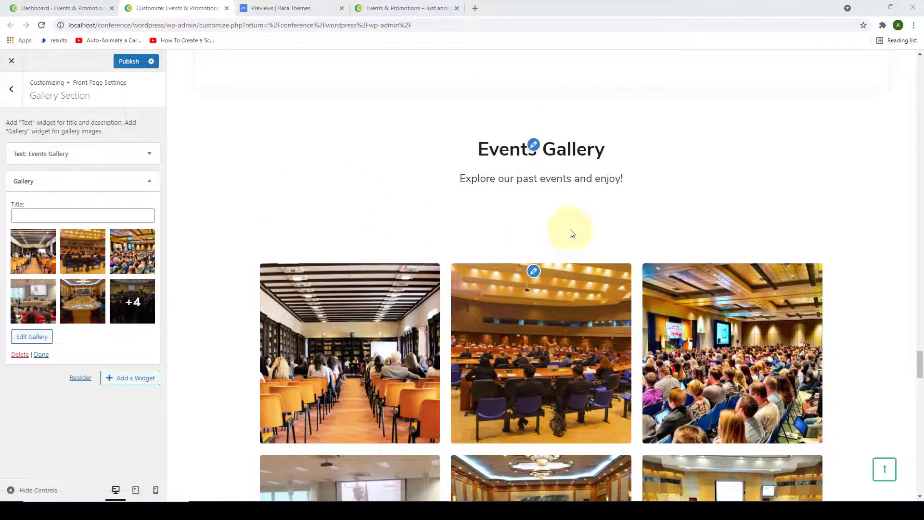
pyautogui.click(40, 355)
pyautogui.click(120, 64)
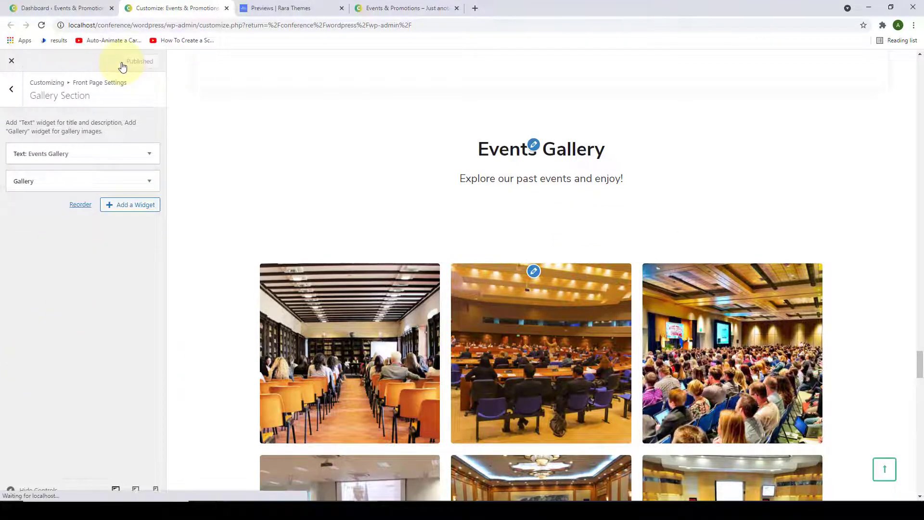
# Reload the live front page to confirm the Events Gallery heading and nine photos appear.
pyautogui.click(409, 6)
pyautogui.scroll(-5, 504, 178)
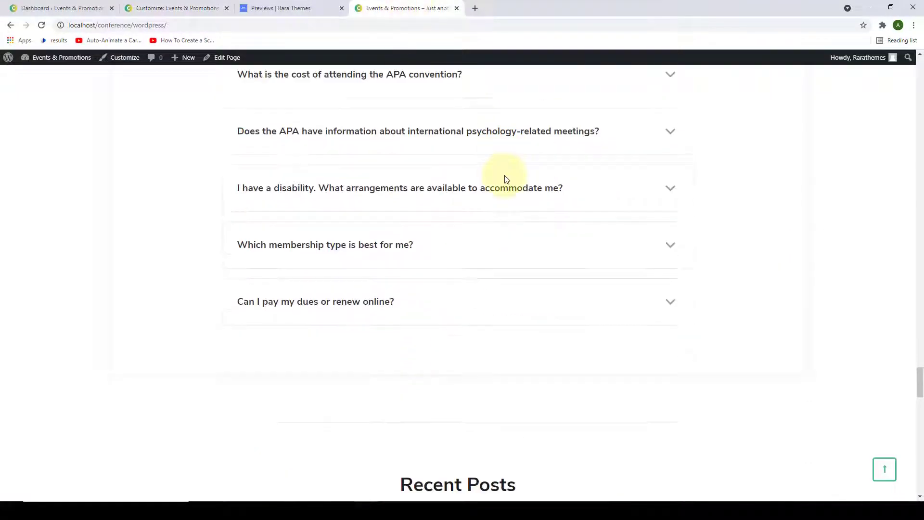
pyautogui.click(41, 25)
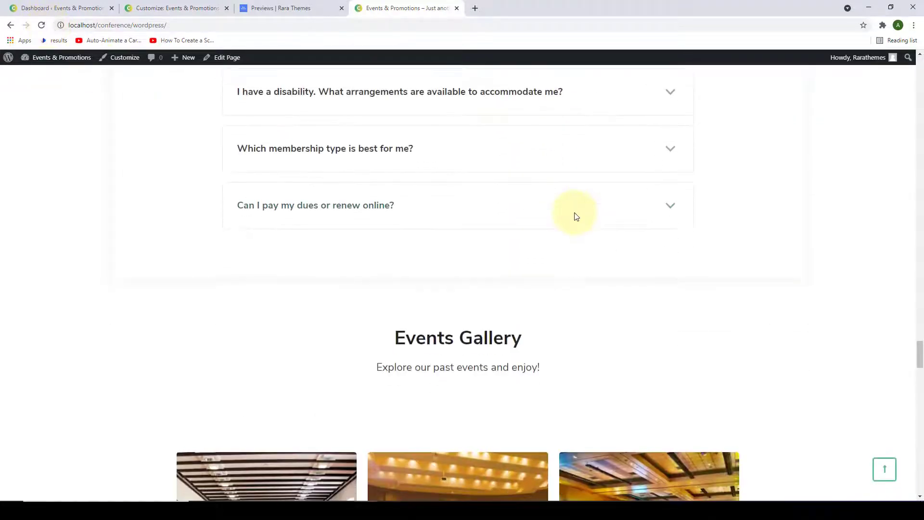
pyautogui.scroll(-7, 576, 217)
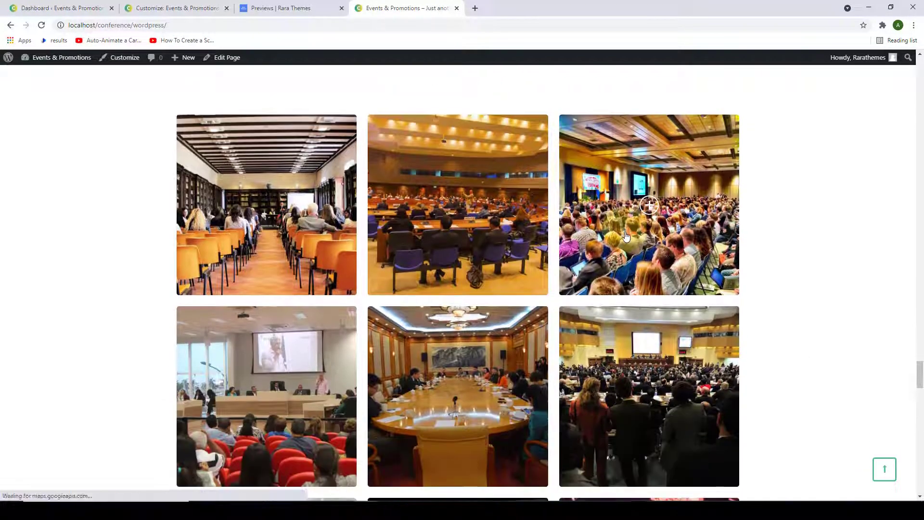
pyautogui.scroll(-5, 626, 236)
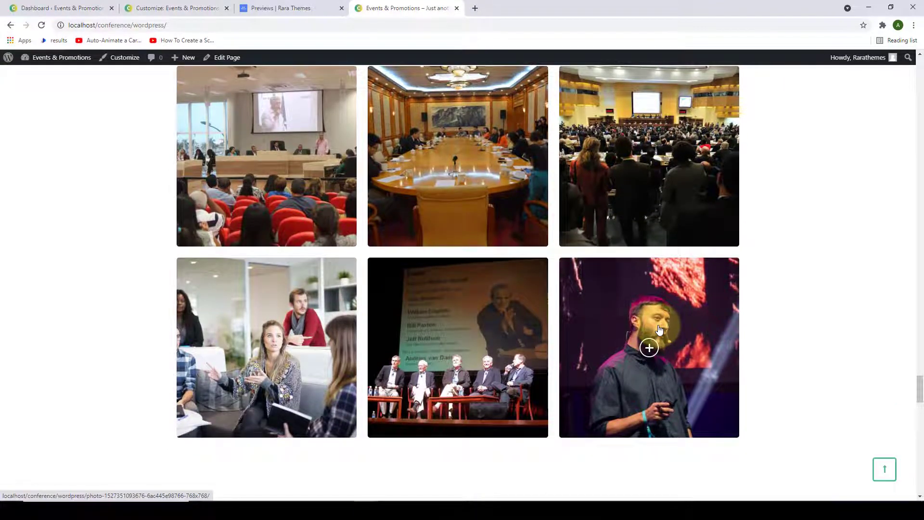
pyautogui.scroll(8, 659, 330)
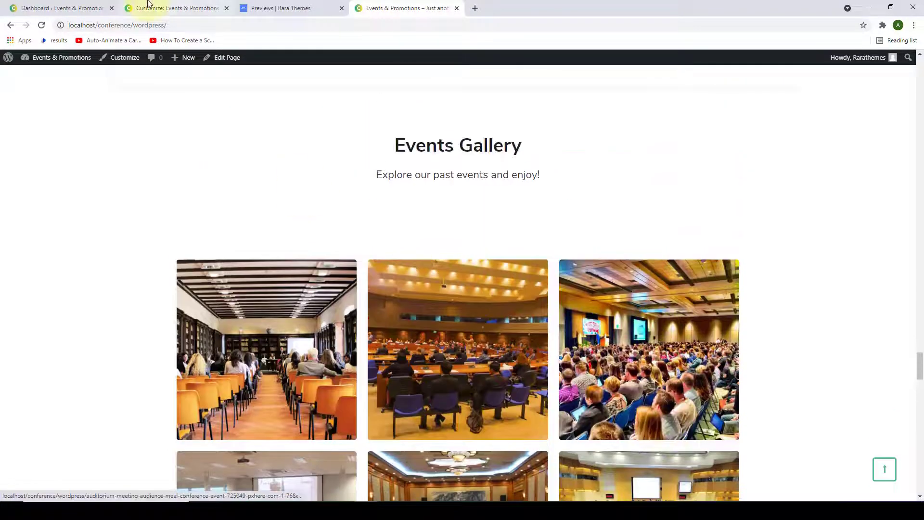
pyautogui.click(148, 3)
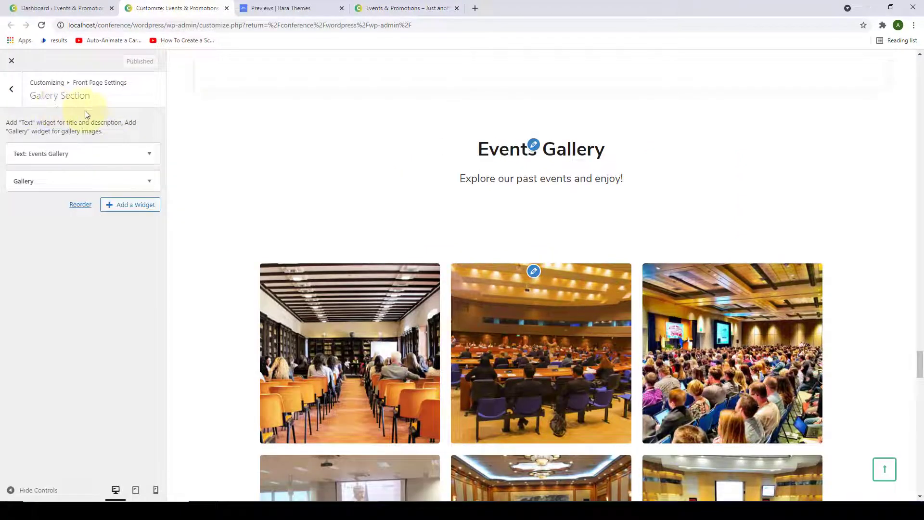
# Look over the Blog Section and Contact Section settings.
pyautogui.click(12, 89)
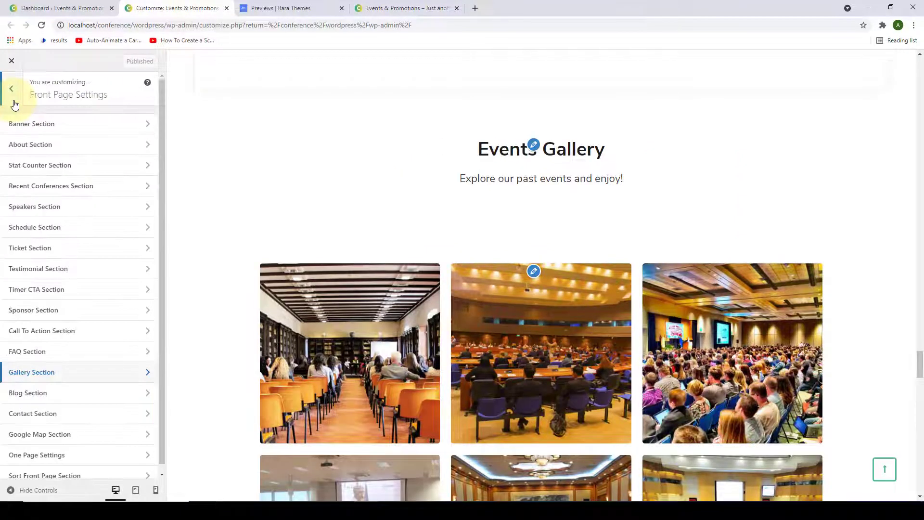
pyautogui.click(114, 389)
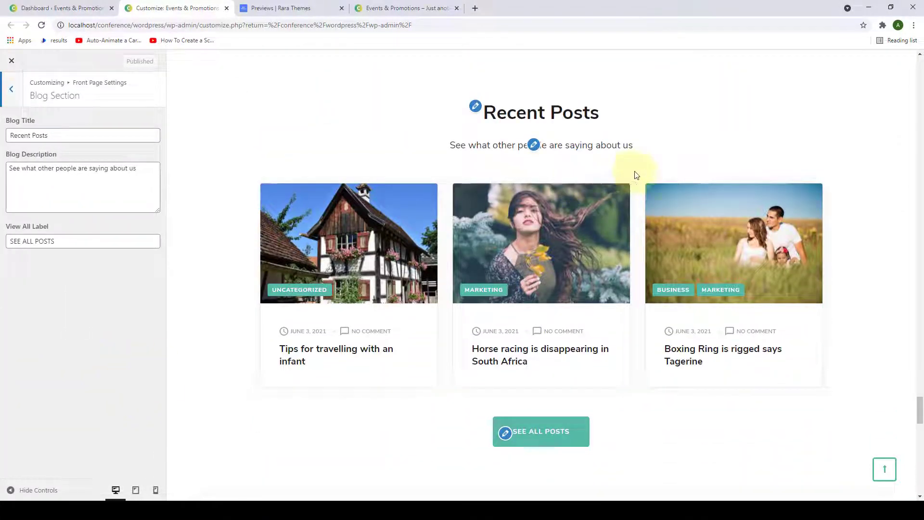
pyautogui.scroll(-4, 664, 237)
pyautogui.scroll(4, 666, 237)
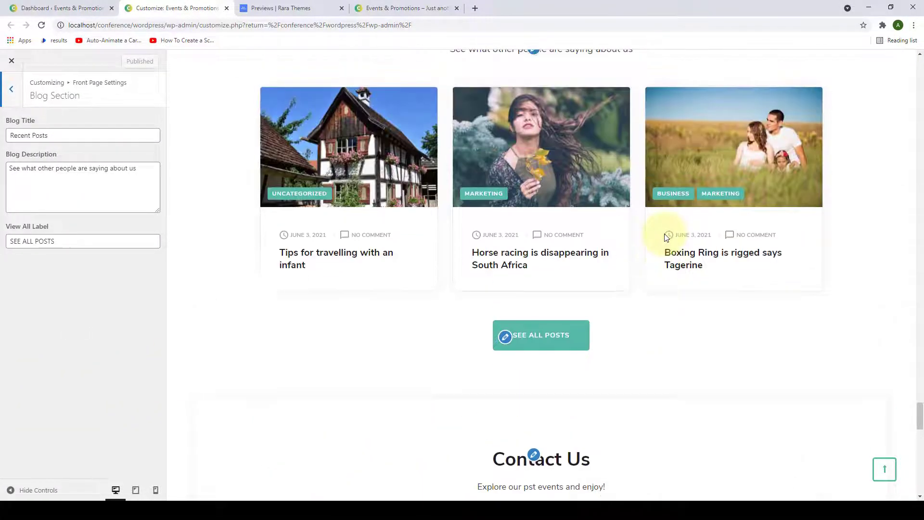
pyautogui.click(10, 92)
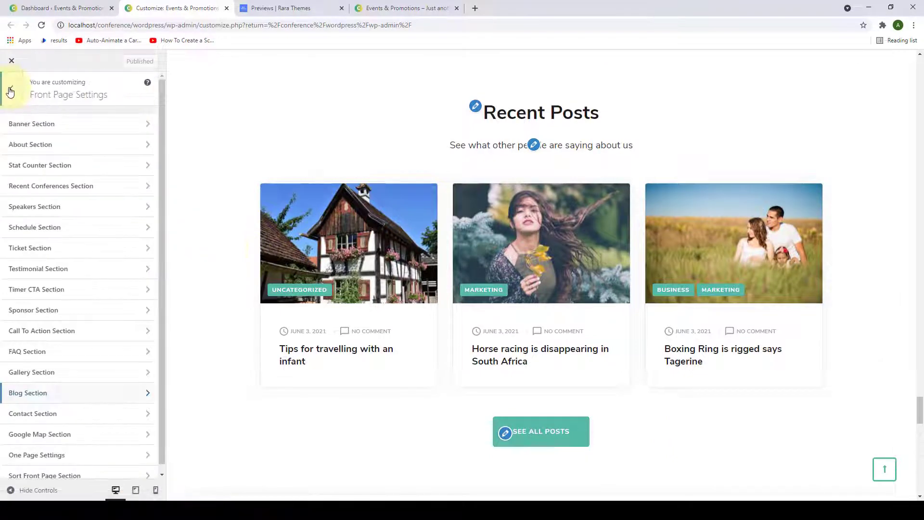
pyautogui.scroll(-1, 31, 392)
pyautogui.click(94, 407)
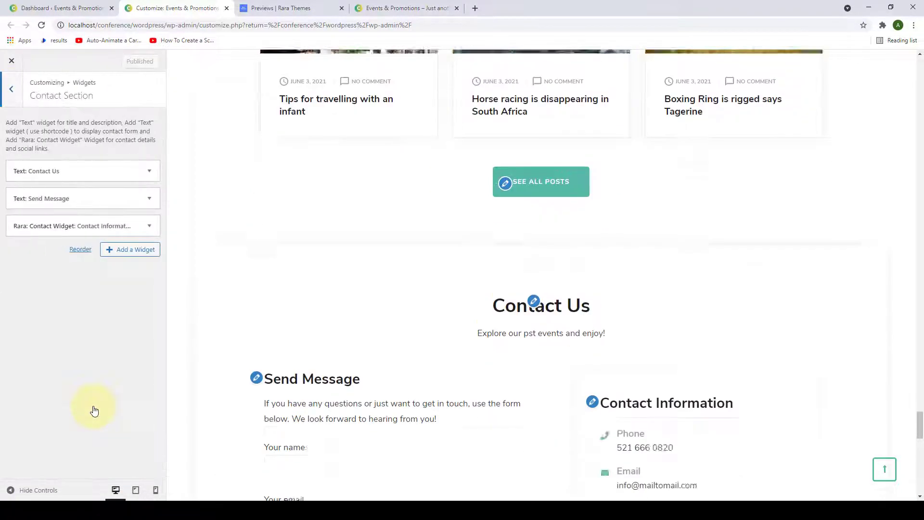
pyautogui.scroll(-3, 683, 265)
pyautogui.scroll(2, 683, 265)
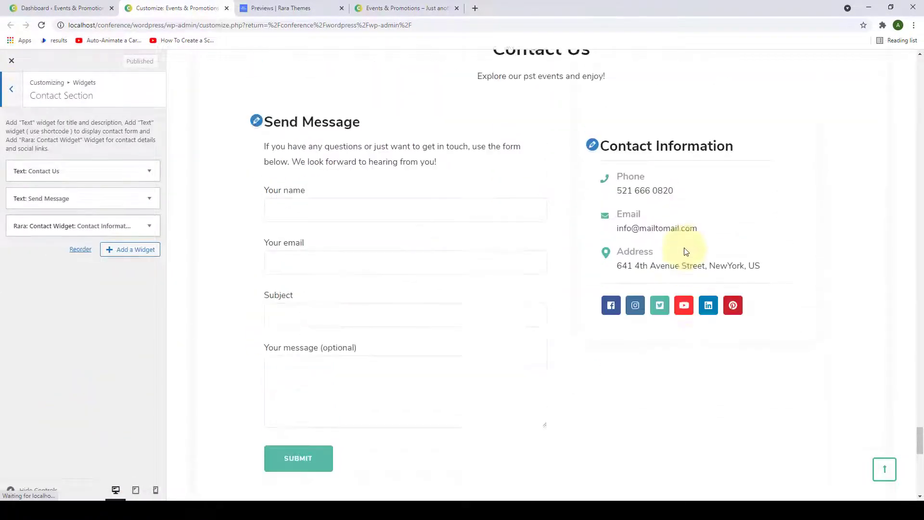
# Check the Google Map Section settings and move on to One Page Settings.
pyautogui.click(5, 95)
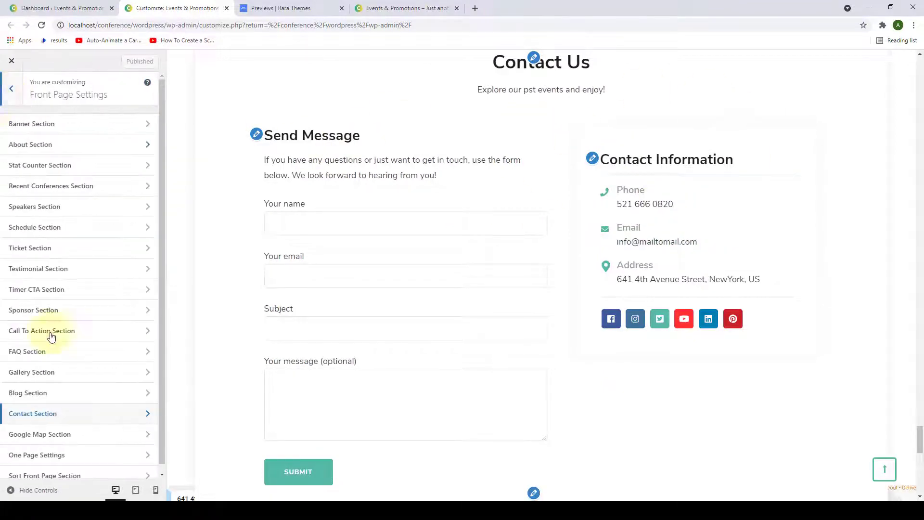
pyautogui.click(52, 434)
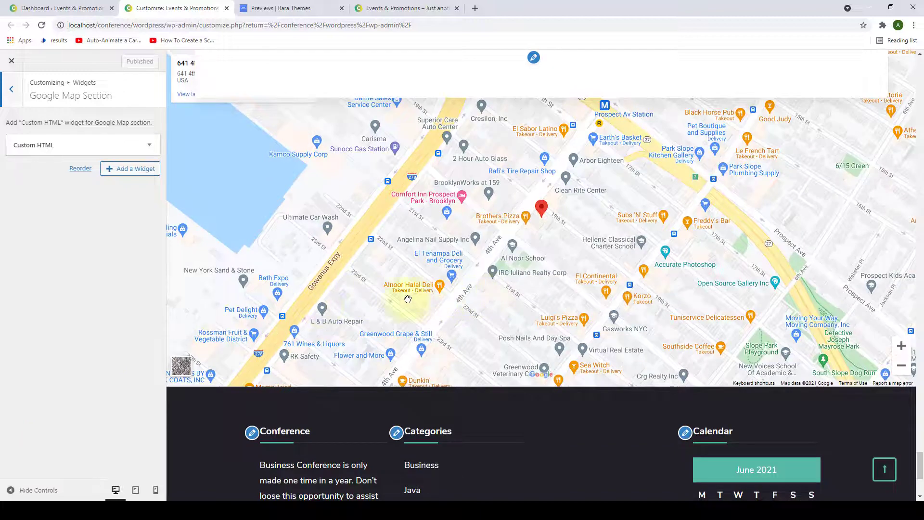
pyautogui.scroll(-1, 730, 286)
pyautogui.scroll(9, 770, 230)
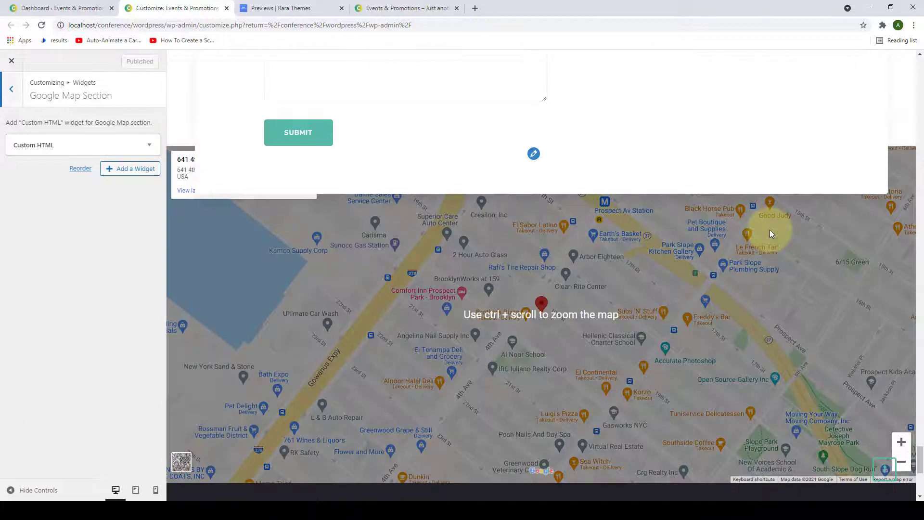
pyautogui.scroll(9, 771, 233)
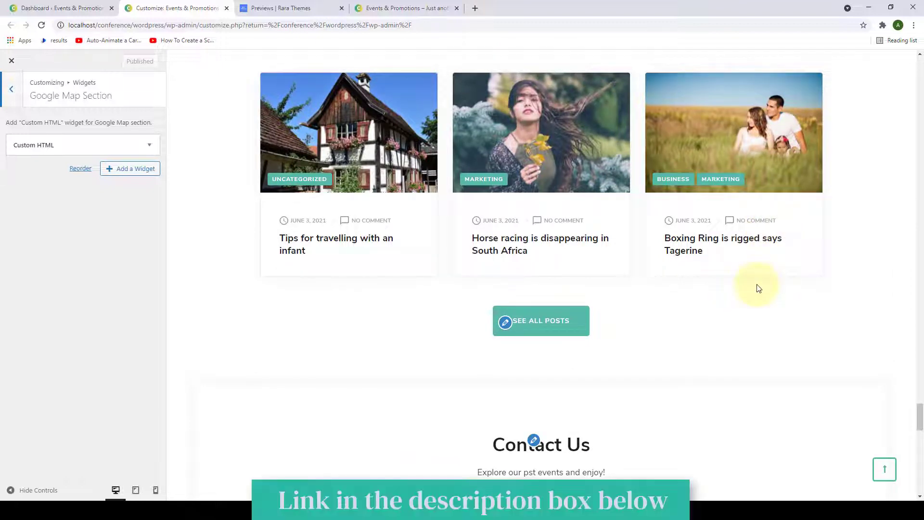
pyautogui.click(7, 102)
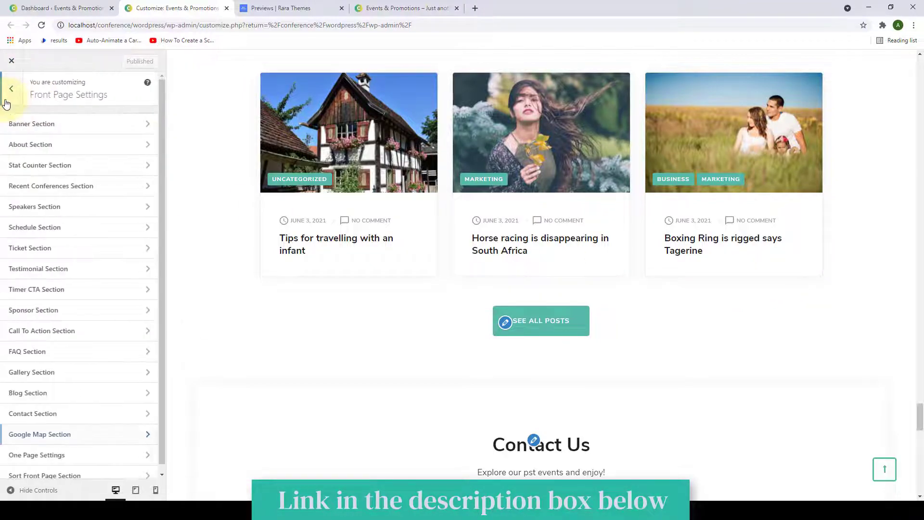
pyautogui.scroll(-1, 43, 419)
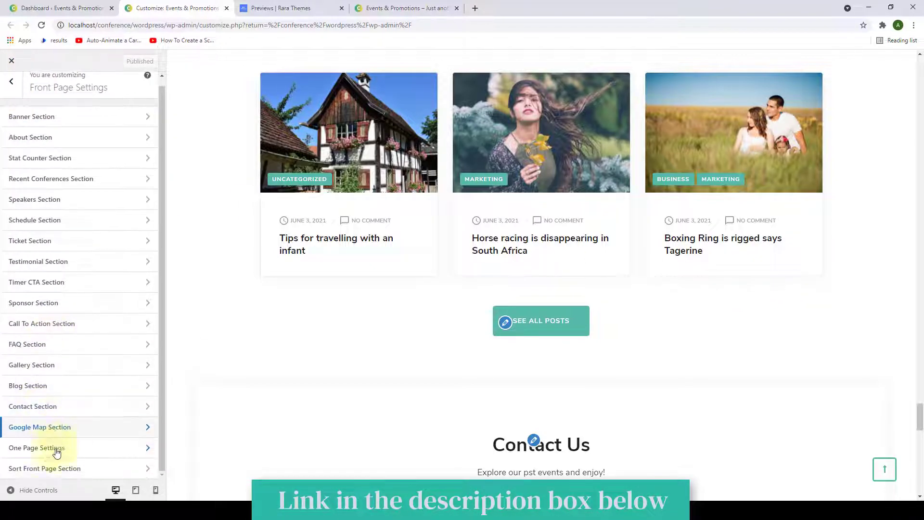
pyautogui.click(104, 457)
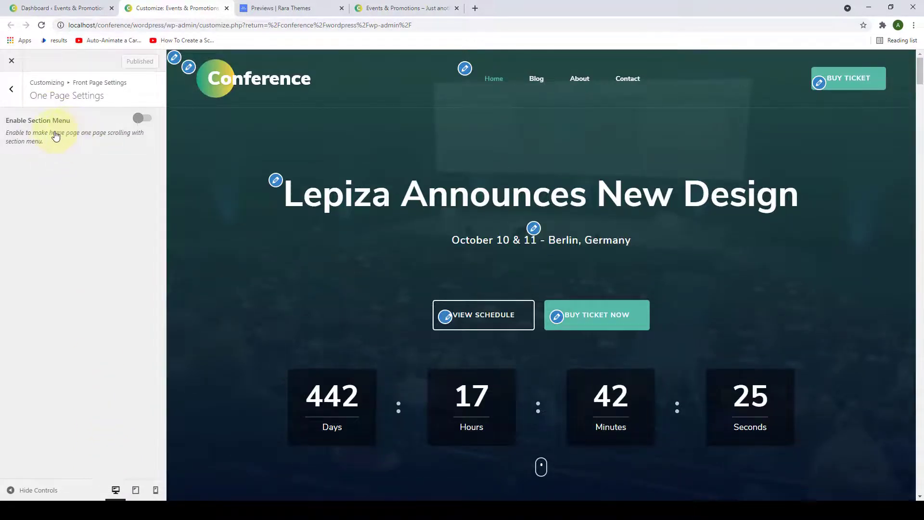
# Switch on Enable Section Menu and toggle Home Link off and on so Home leads the menu.
pyautogui.click(146, 122)
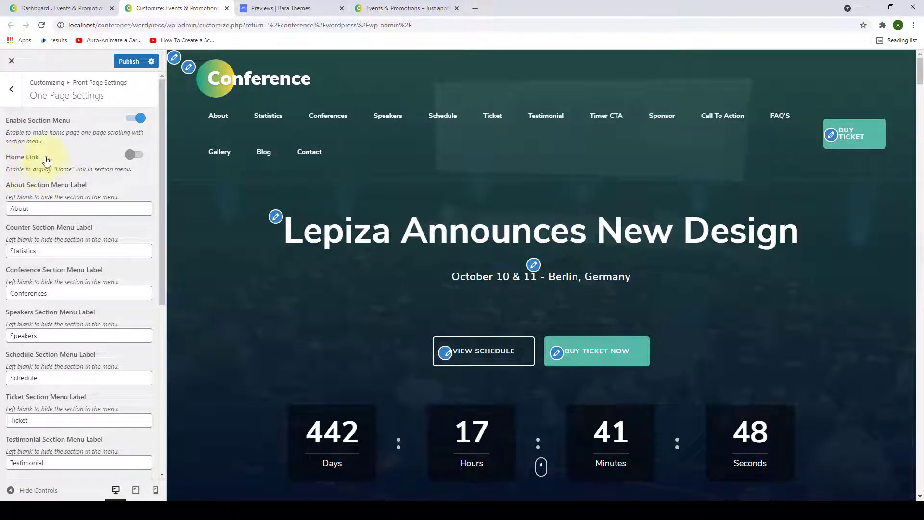
pyautogui.click(140, 156)
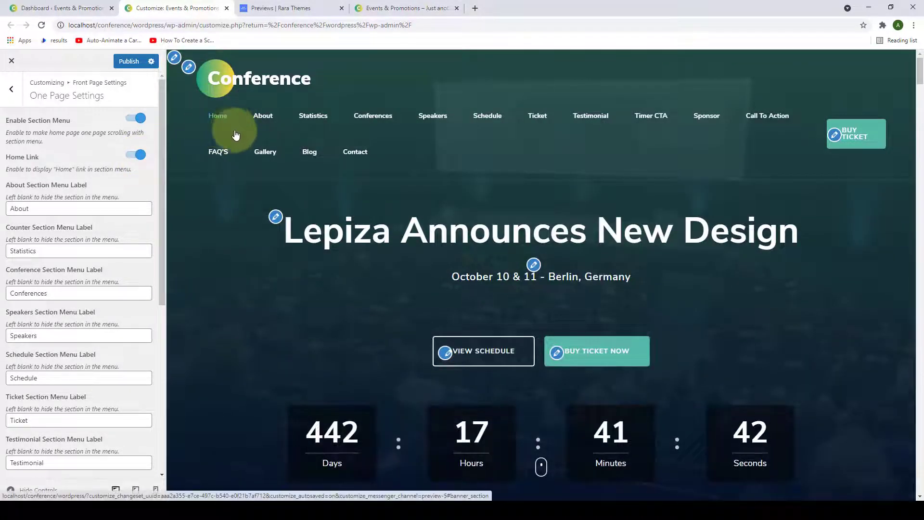
pyautogui.click(134, 157)
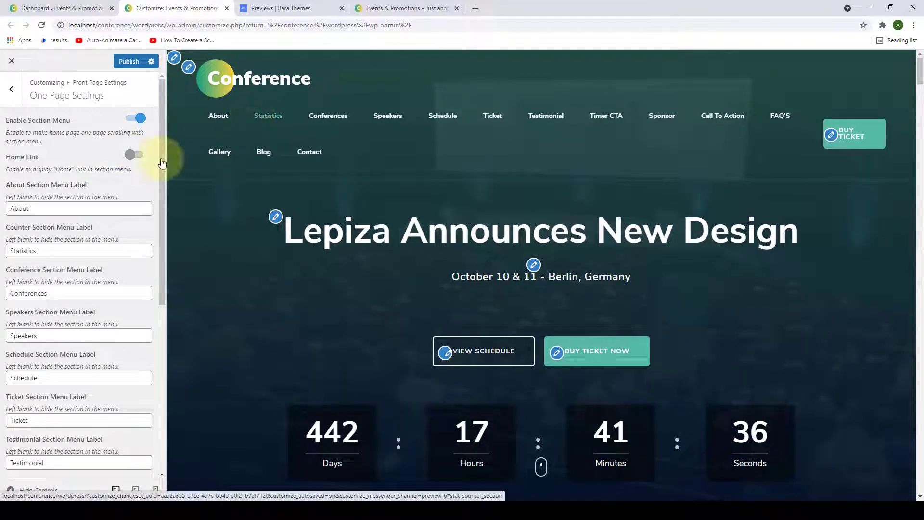
pyautogui.click(139, 155)
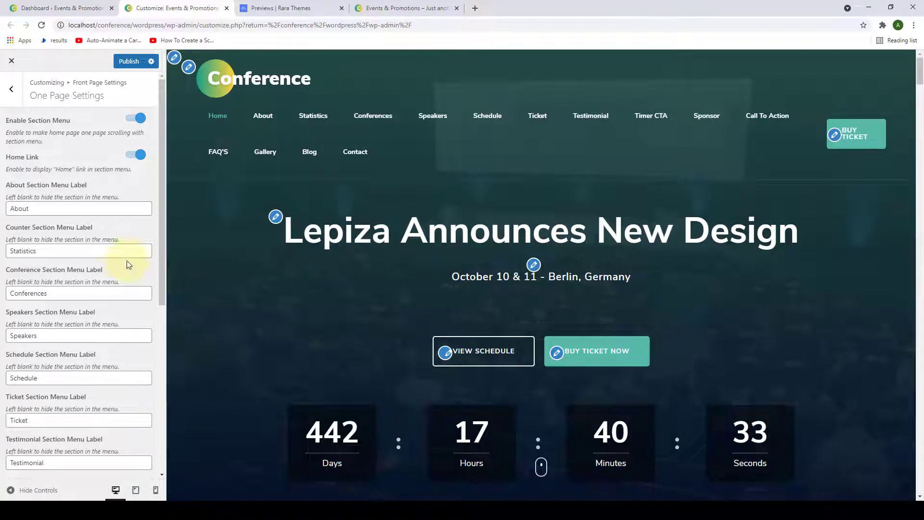
pyautogui.scroll(-6, 116, 234)
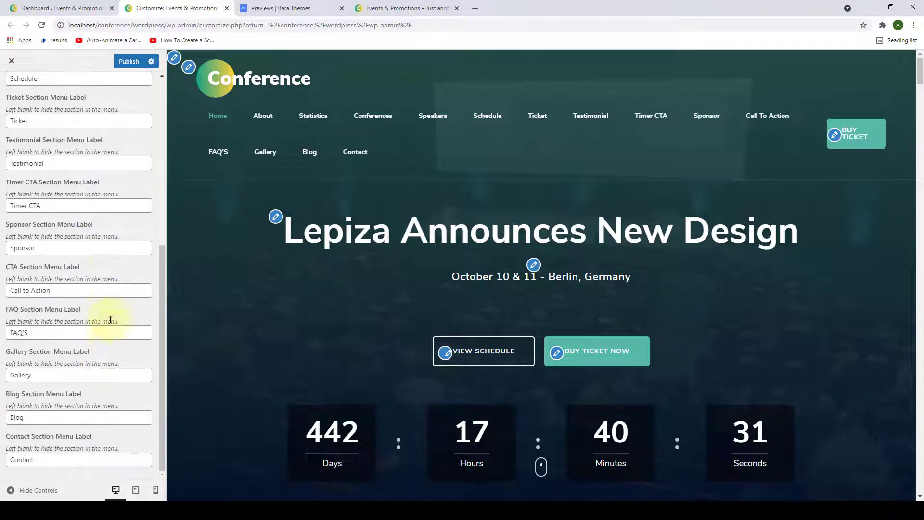
pyautogui.scroll(3, 110, 319)
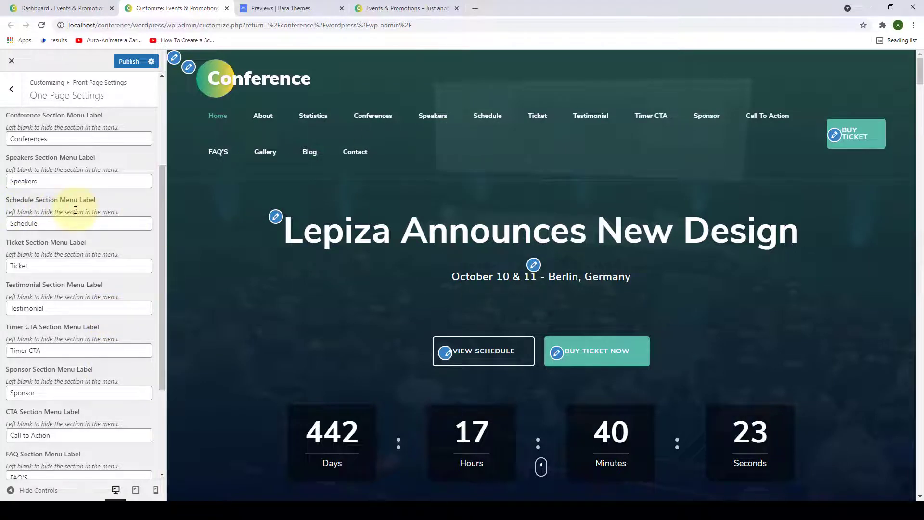
# Clear the Schedule Section Menu Label so Schedule is hidden from the section menu.
pyautogui.moveTo(56, 223); pyautogui.dragTo(13, 223)
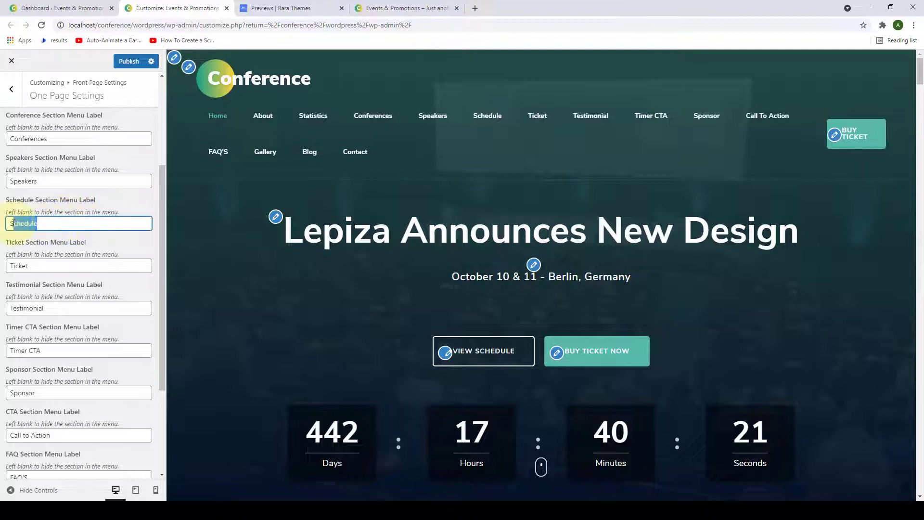
pyautogui.press('BackSpace')
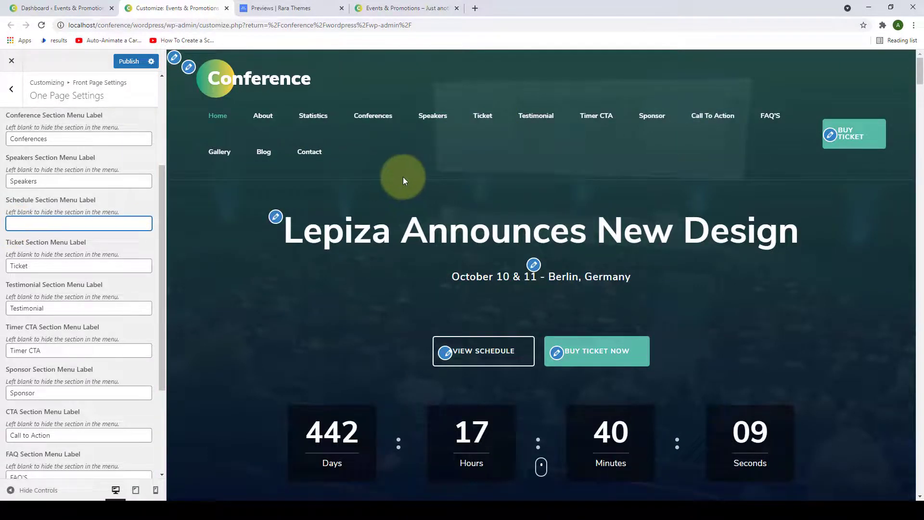
pyautogui.scroll(-4, 93, 361)
pyautogui.scroll(7, 101, 243)
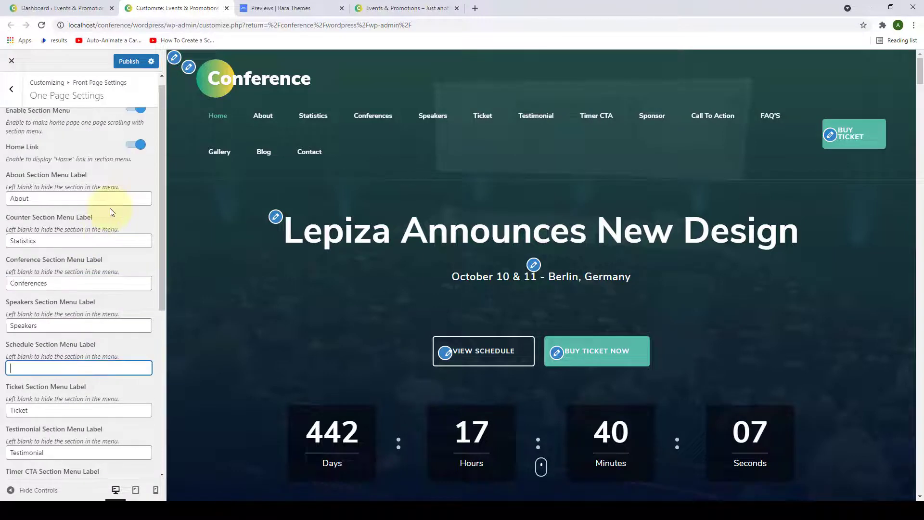
pyautogui.scroll(1, 110, 208)
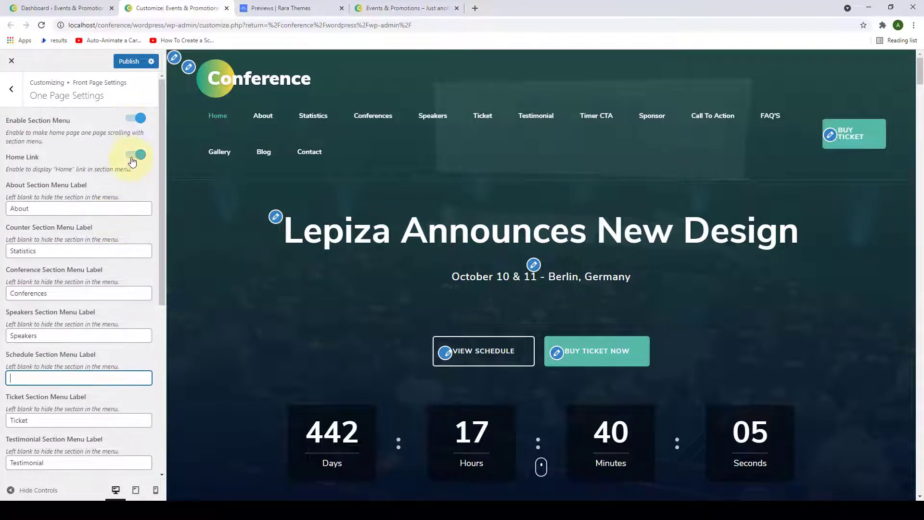
# Switch off Home Link and Enable Section Menu, returning to the front page settings list.
pyautogui.click(135, 155)
pyautogui.click(139, 120)
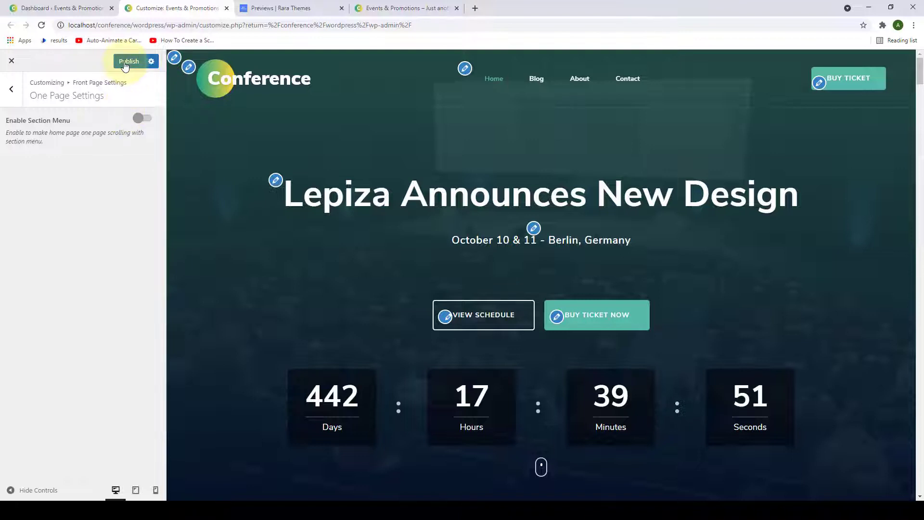
pyautogui.click(11, 96)
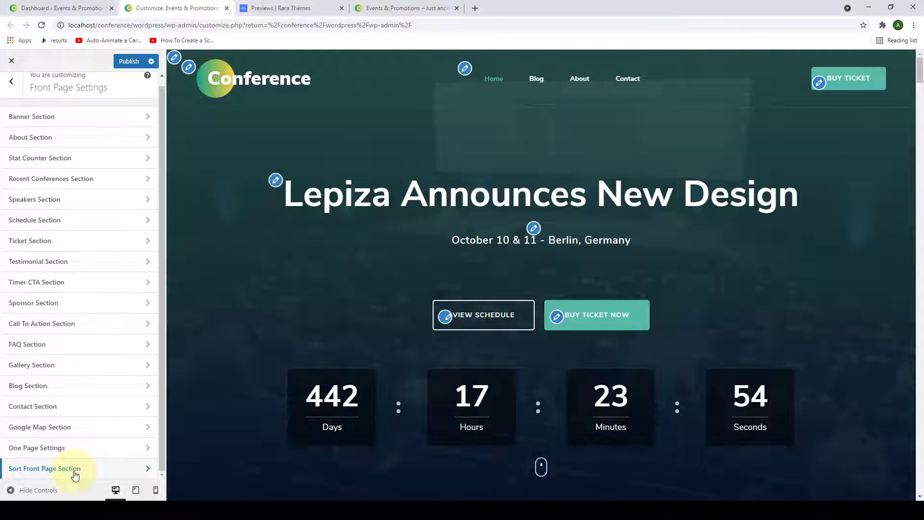
# In Sort Front Page Section, drag the Ticket Section row to the top, above About.
pyautogui.click(75, 469)
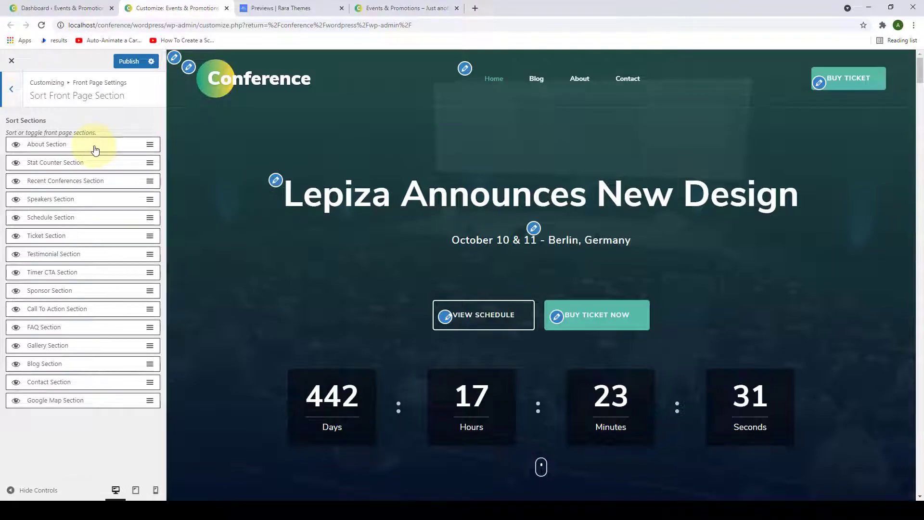
pyautogui.scroll(-15, 561, 202)
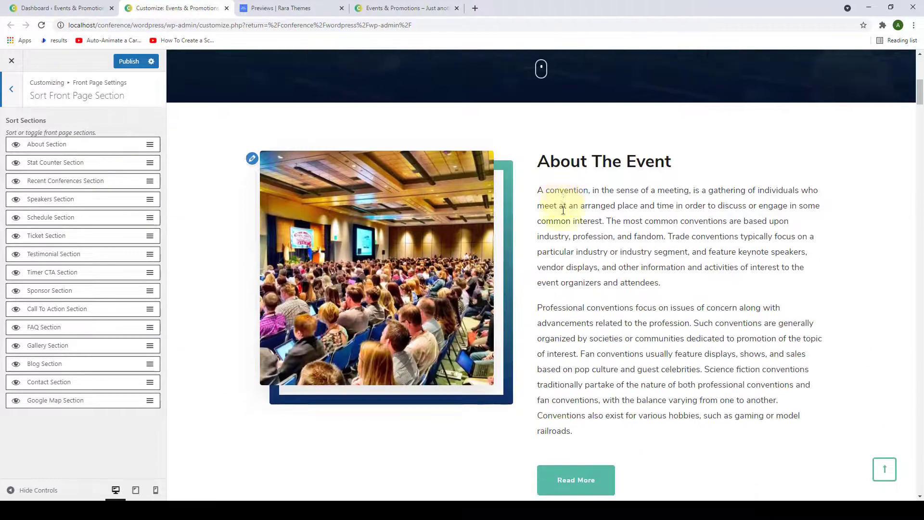
pyautogui.scroll(-15, 566, 221)
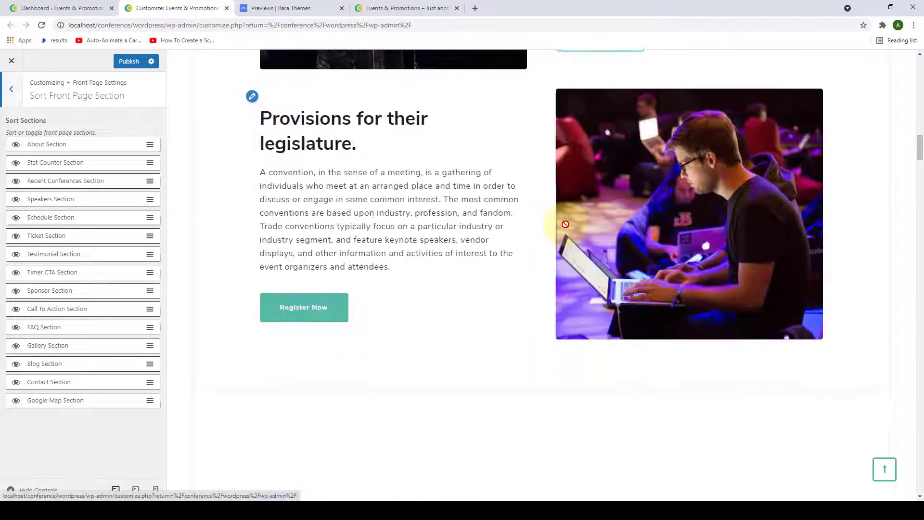
pyautogui.scroll(-12, 651, 229)
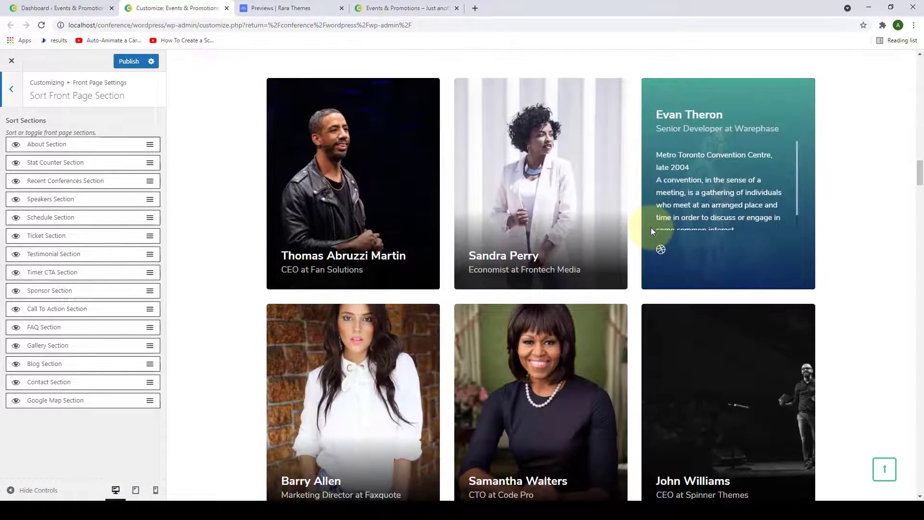
pyautogui.scroll(-5, 651, 236)
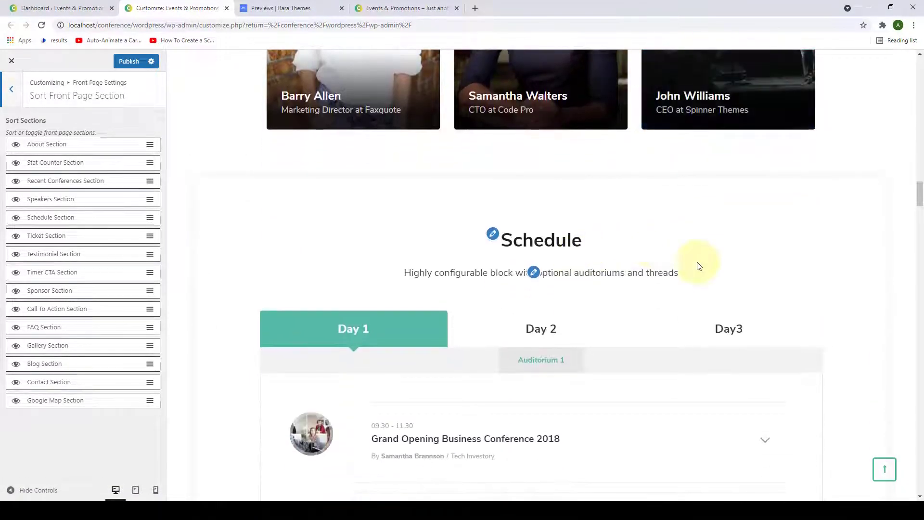
pyautogui.scroll(-12, 745, 260)
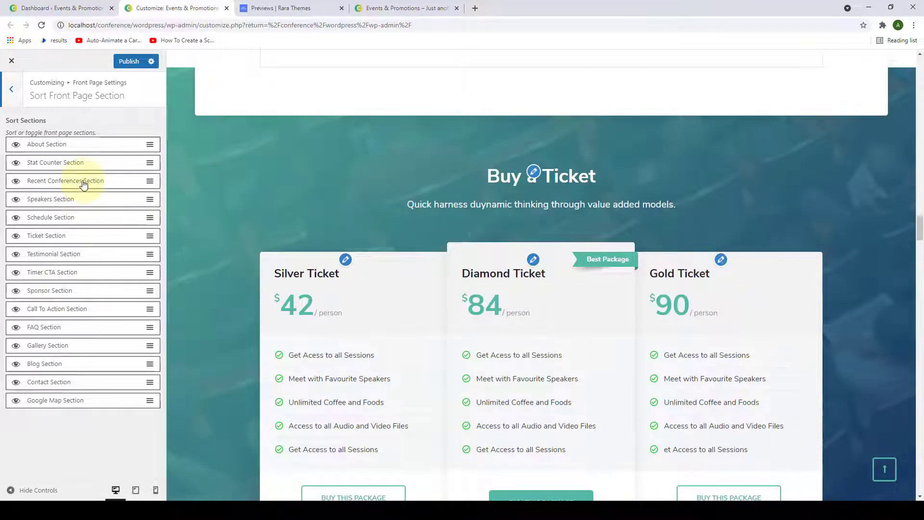
pyautogui.scroll(-3, 380, 272)
pyautogui.scroll(1, 385, 269)
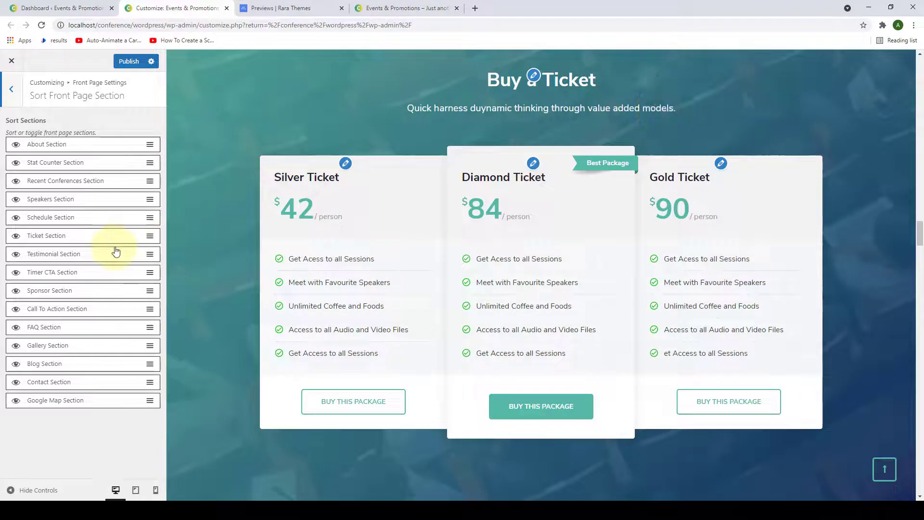
pyautogui.moveTo(63, 237); pyautogui.dragTo(66, 148)
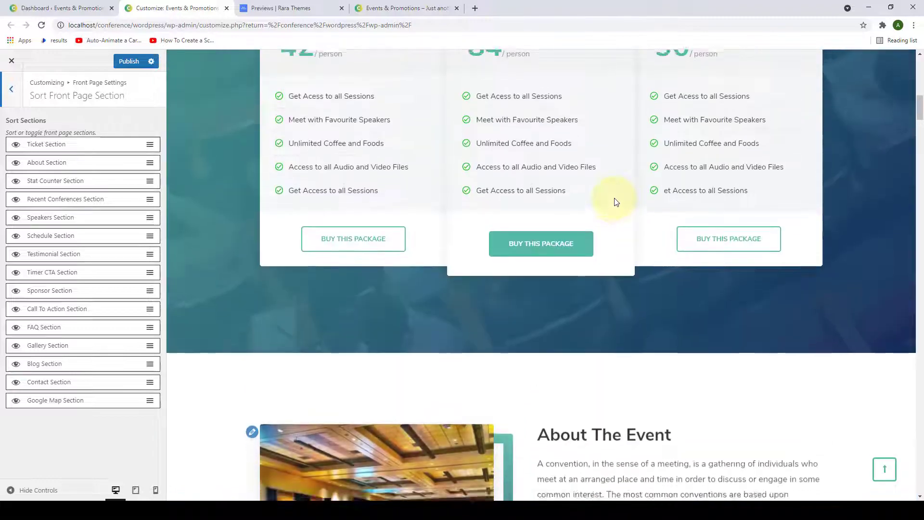
pyautogui.scroll(-3, 670, 191)
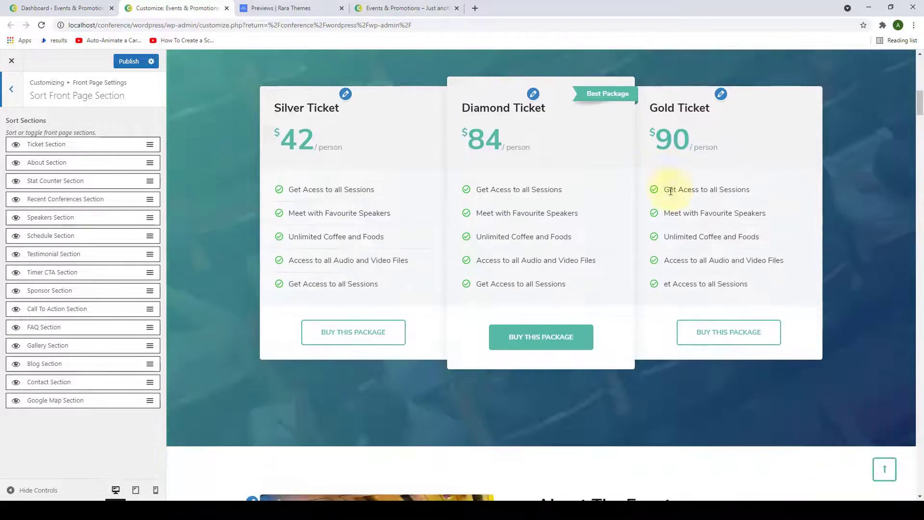
pyautogui.scroll(15, 681, 206)
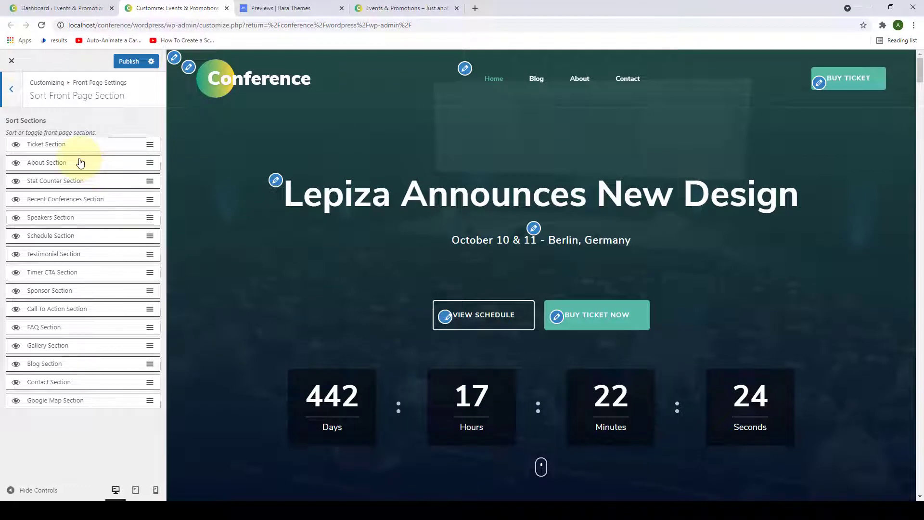
pyautogui.scroll(-10, 753, 201)
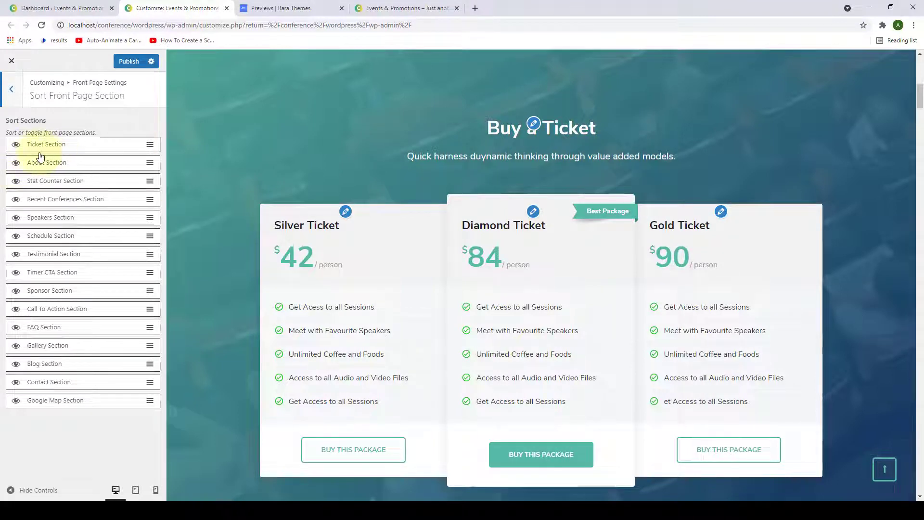
# Hide and then re-show the Ticket and Stat Counter sections using their eye icons.
pyautogui.click(16, 146)
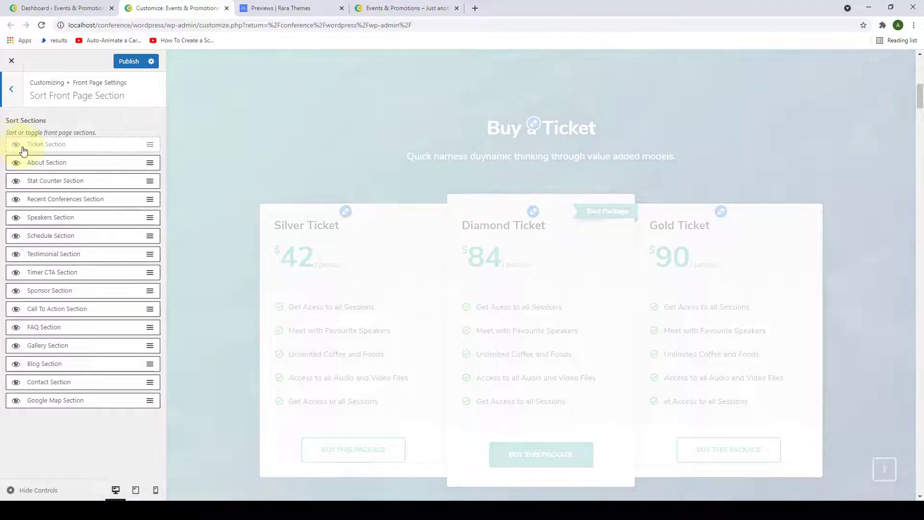
pyautogui.scroll(4, 568, 225)
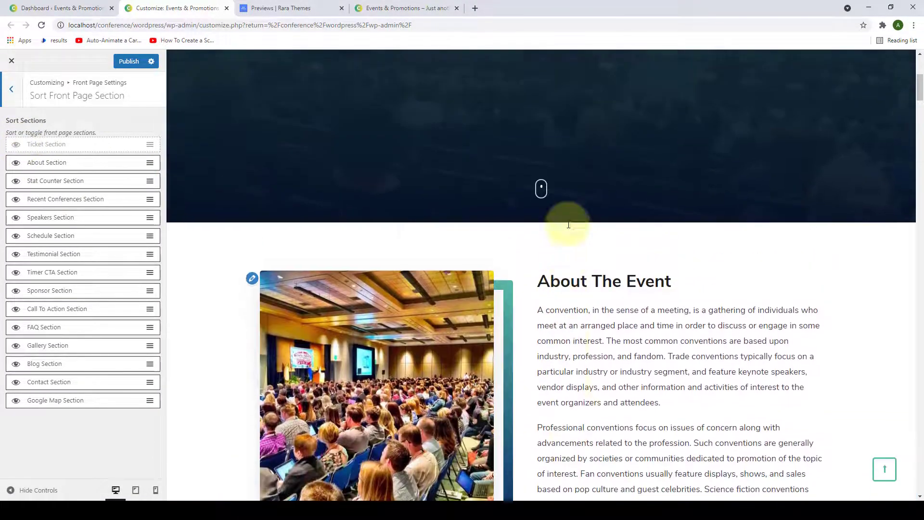
pyautogui.scroll(-8, 777, 334)
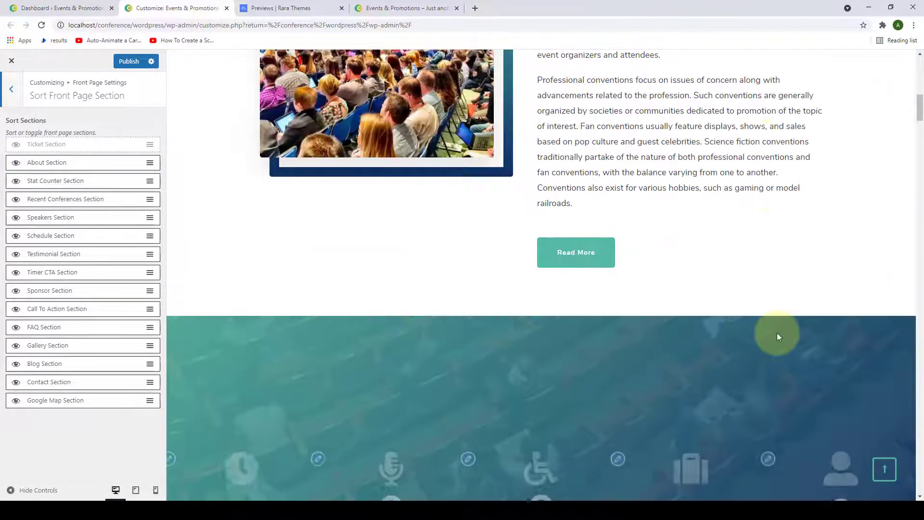
pyautogui.scroll(-5, 777, 333)
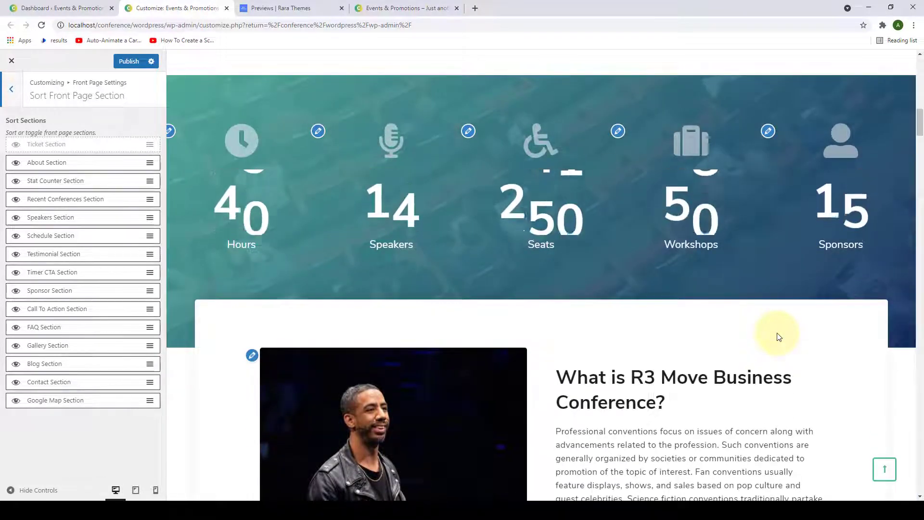
pyautogui.scroll(-8, 778, 337)
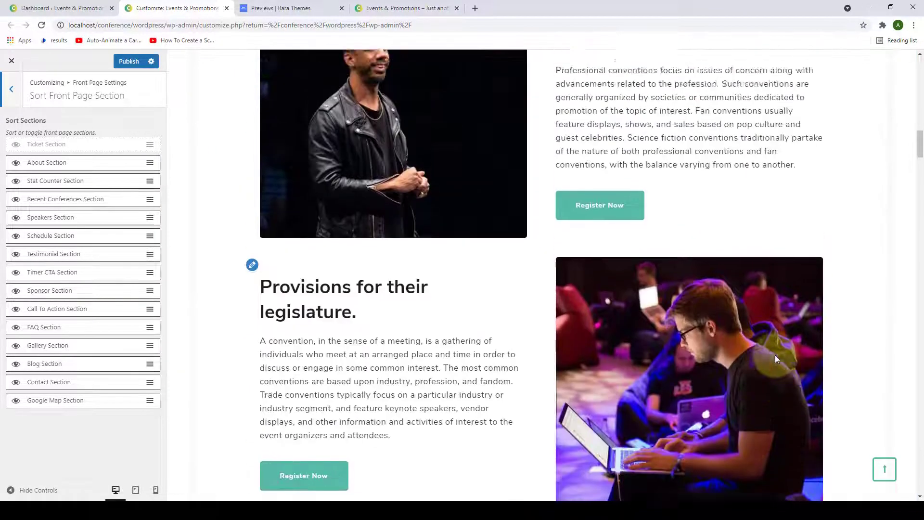
pyautogui.scroll(8, 776, 358)
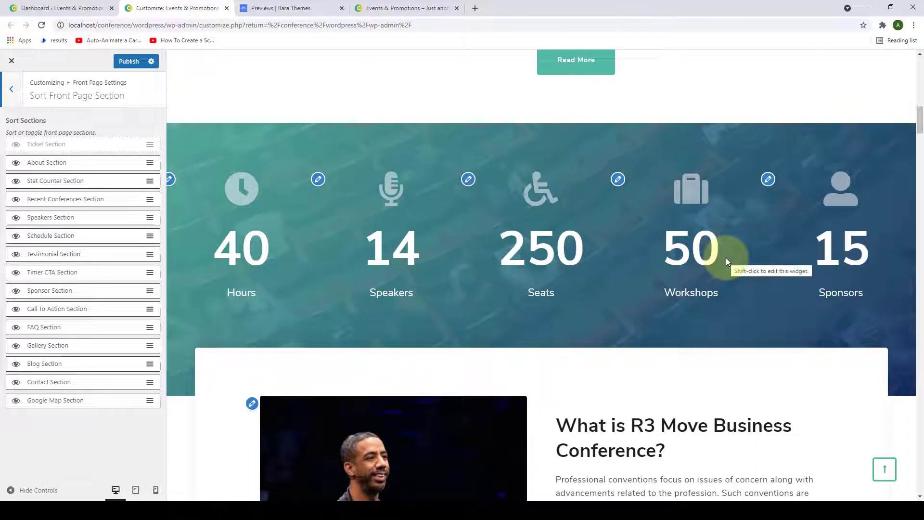
pyautogui.click(16, 183)
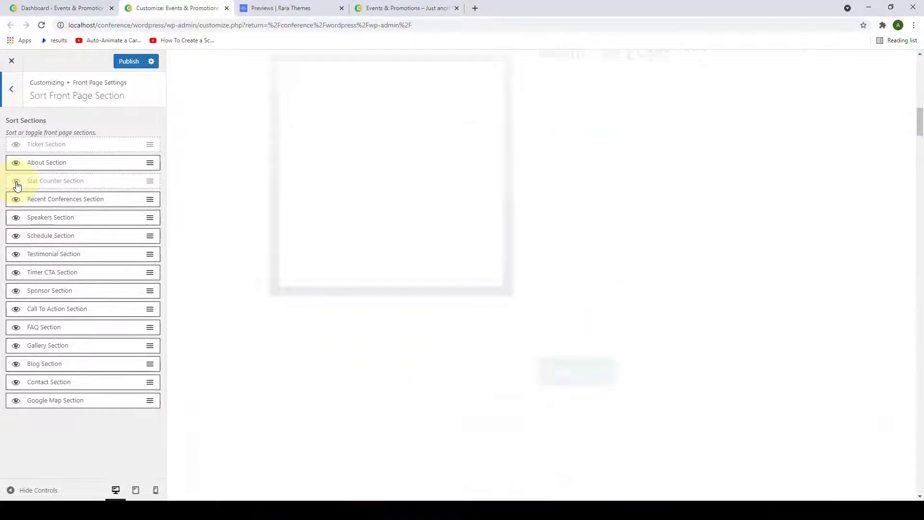
pyautogui.scroll(3, 526, 244)
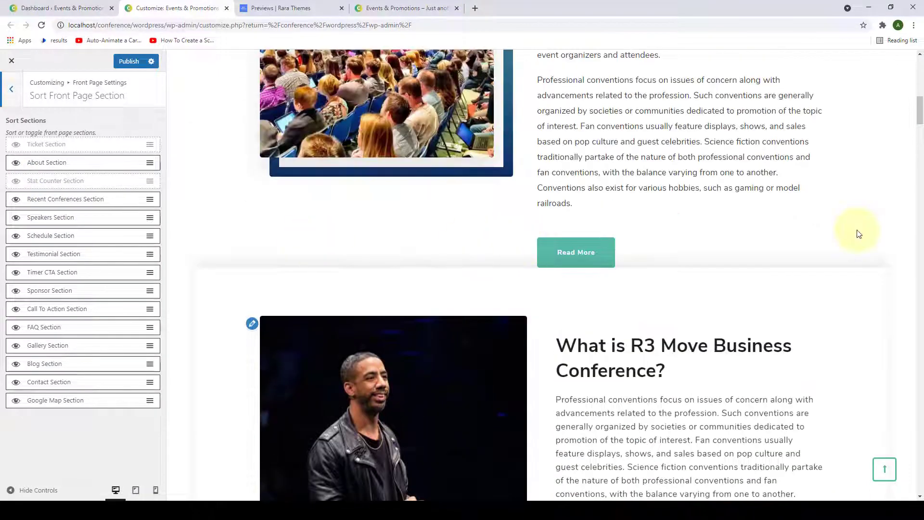
pyautogui.click(16, 182)
pyautogui.click(16, 145)
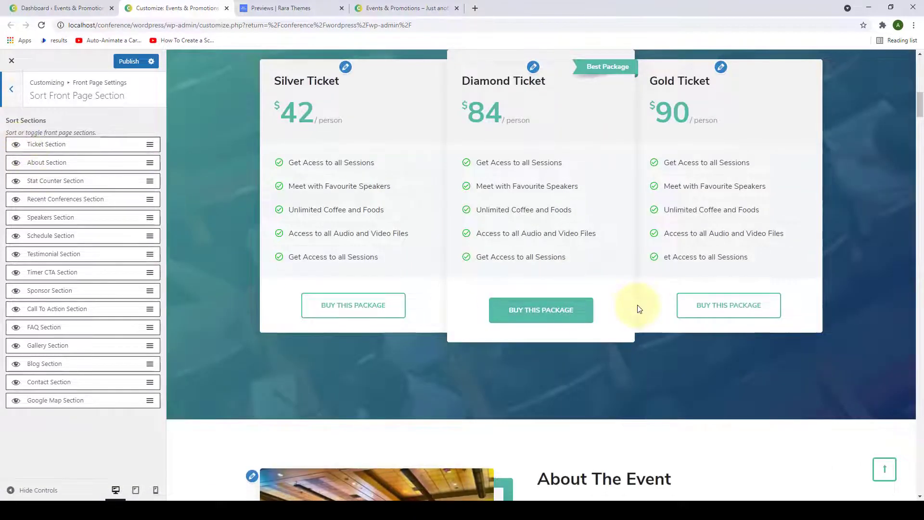
pyautogui.scroll(-3, 637, 305)
pyautogui.scroll(2, 515, 294)
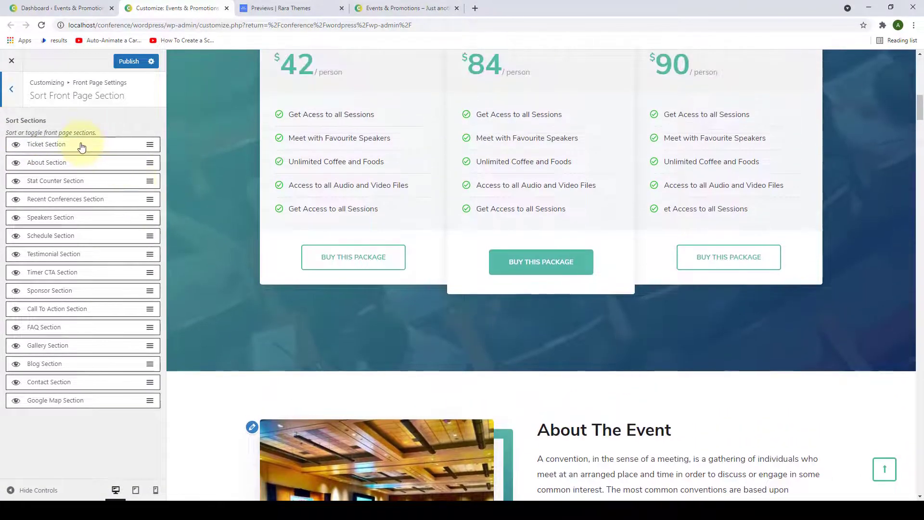
# Move the Ticket Section below Schedule, placing it between Schedule and Testimonial.
pyautogui.moveTo(82, 147); pyautogui.dragTo(76, 235)
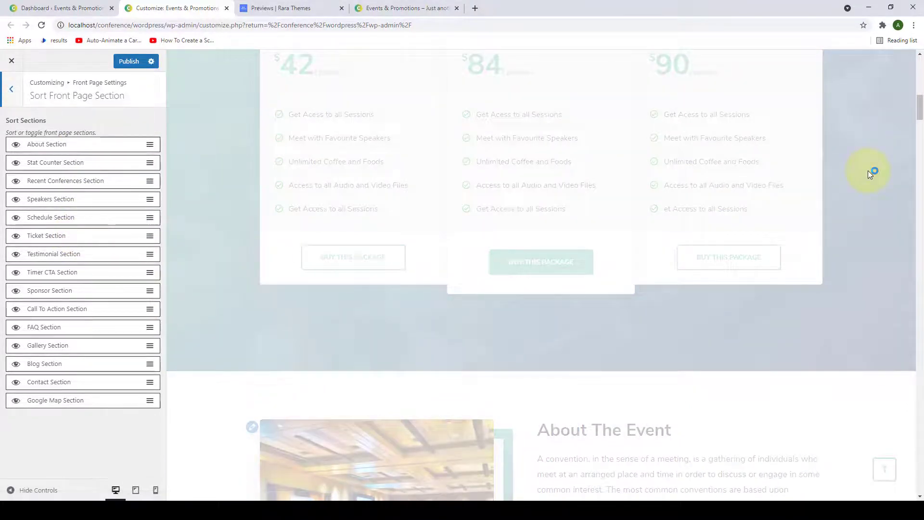
pyautogui.scroll(-6, 870, 172)
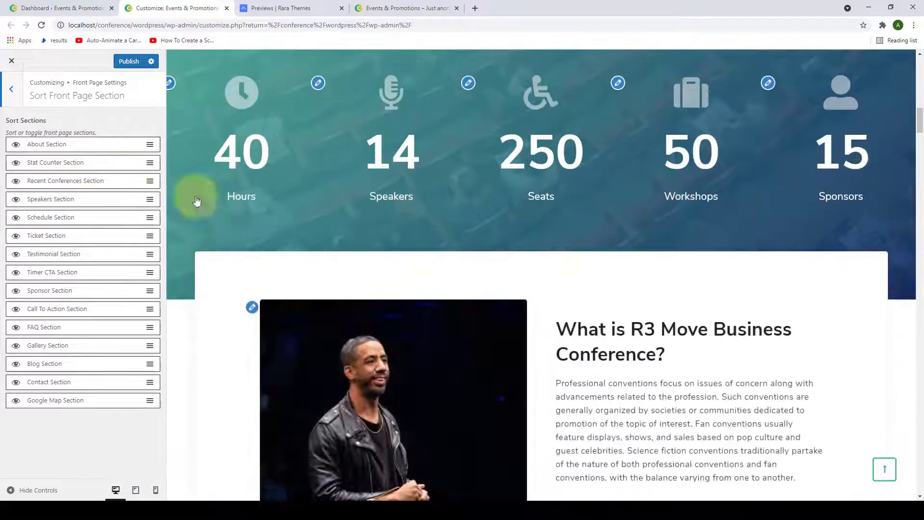
pyautogui.scroll(-10, 807, 227)
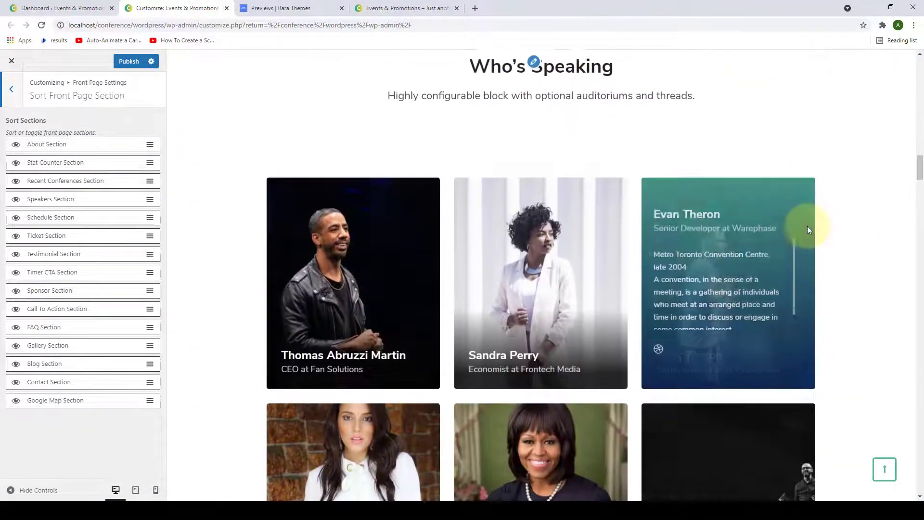
pyautogui.scroll(-15, 807, 226)
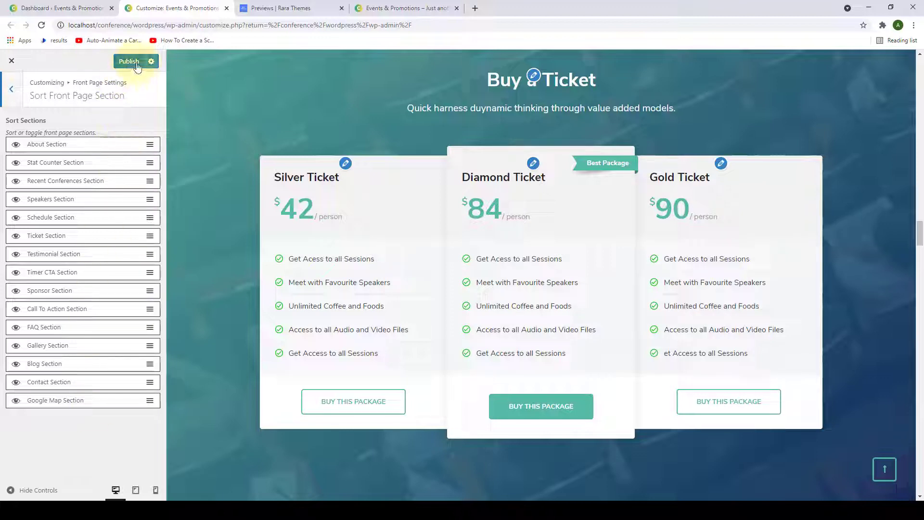
# Go back to the main Customizer panel and open About Page Settings.
pyautogui.click(13, 89)
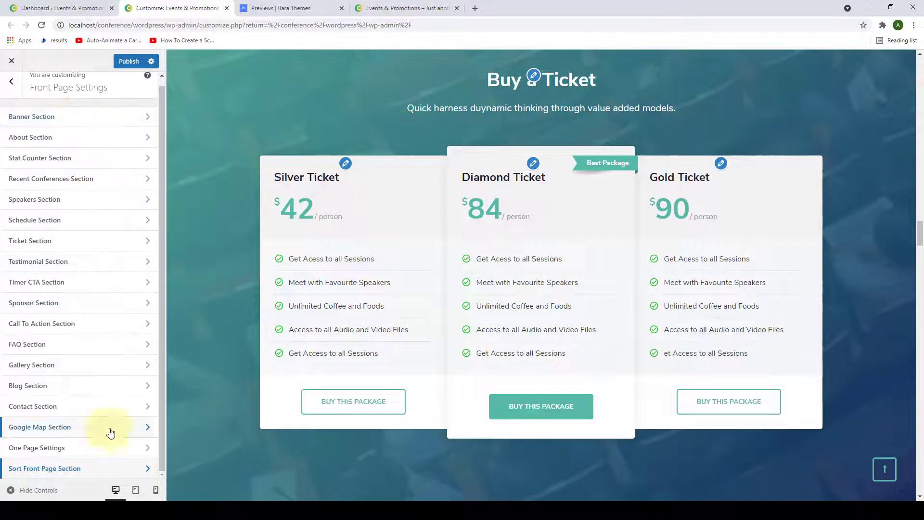
pyautogui.scroll(1, 110, 225)
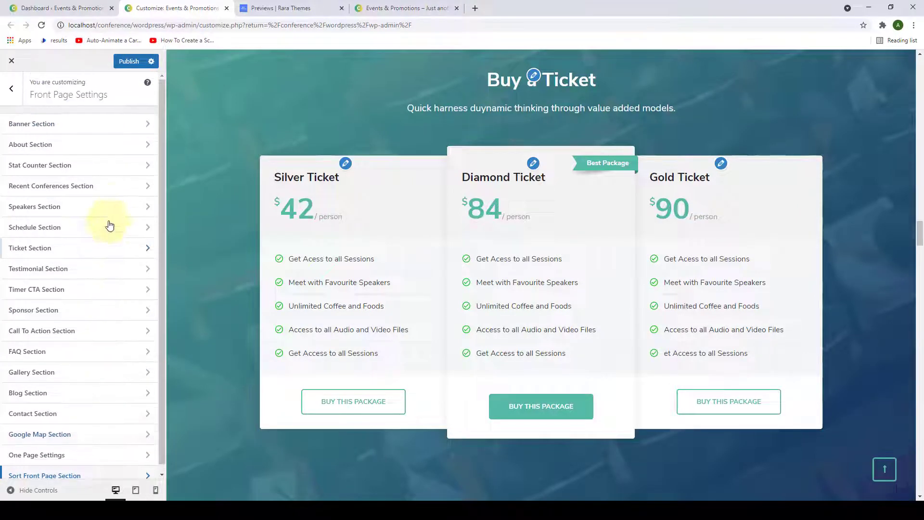
pyautogui.click(11, 102)
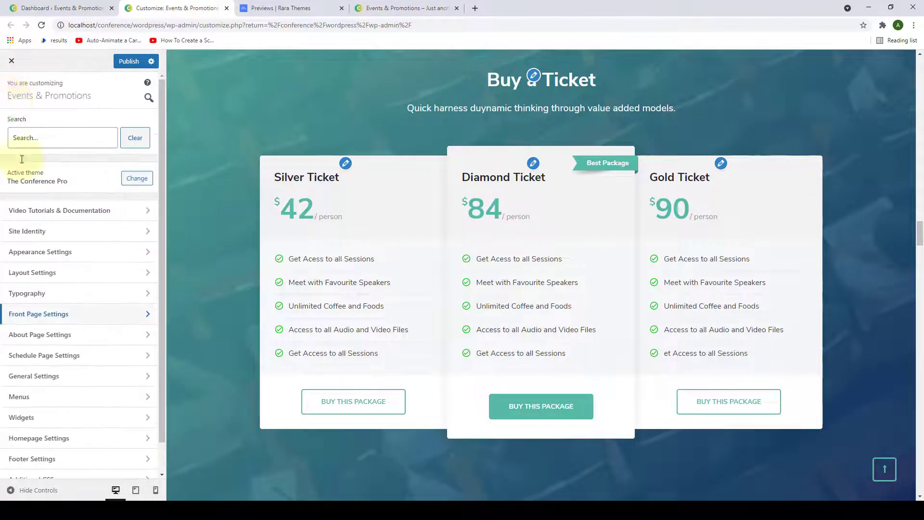
pyautogui.scroll(-1, 21, 159)
pyautogui.click(87, 309)
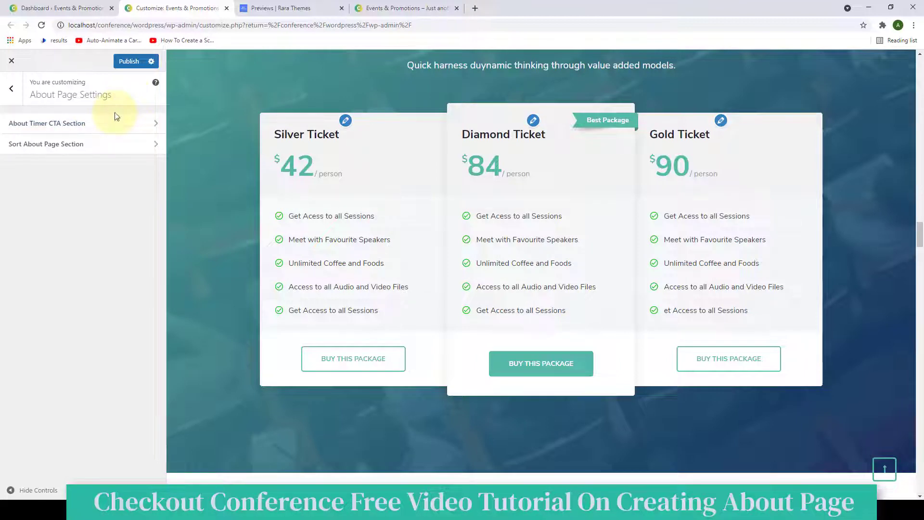
# From the dashboard's All Pages list, open the About The Event page for editing.
pyautogui.click(89, 9)
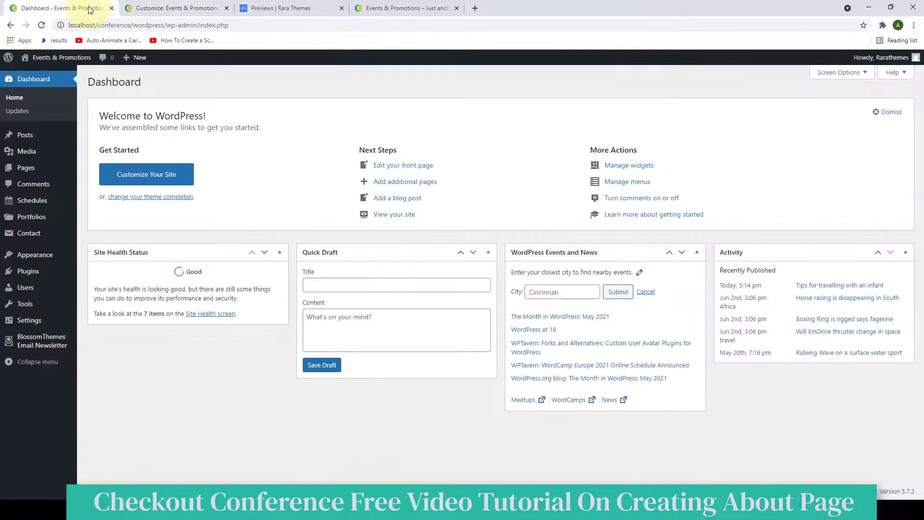
pyautogui.moveTo(26, 168)
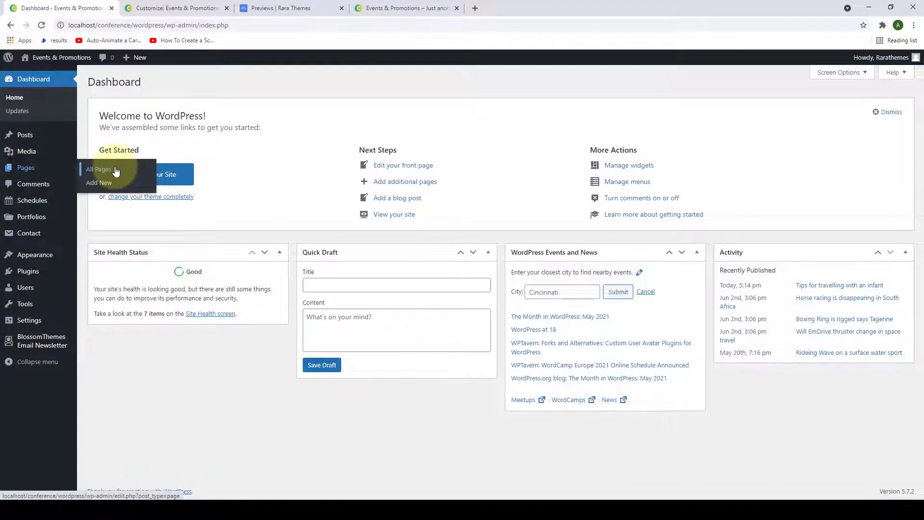
pyautogui.click(115, 171)
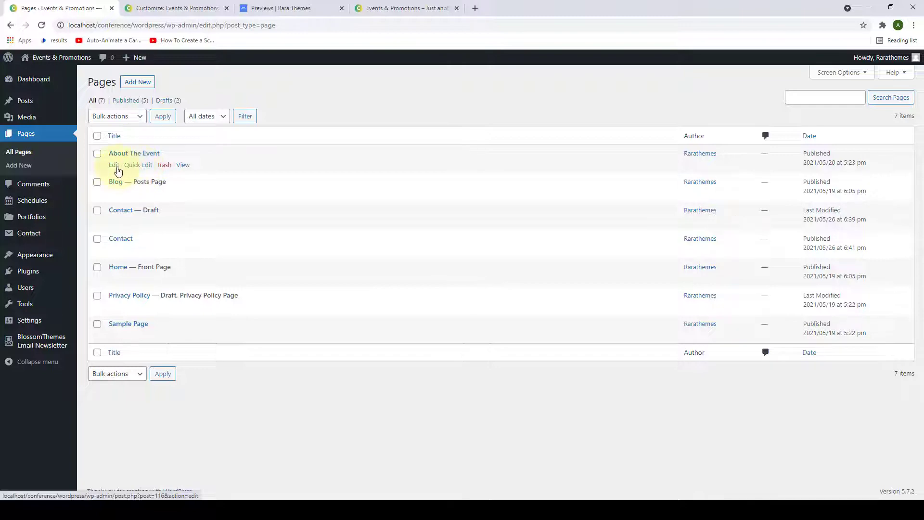
pyautogui.click(114, 165)
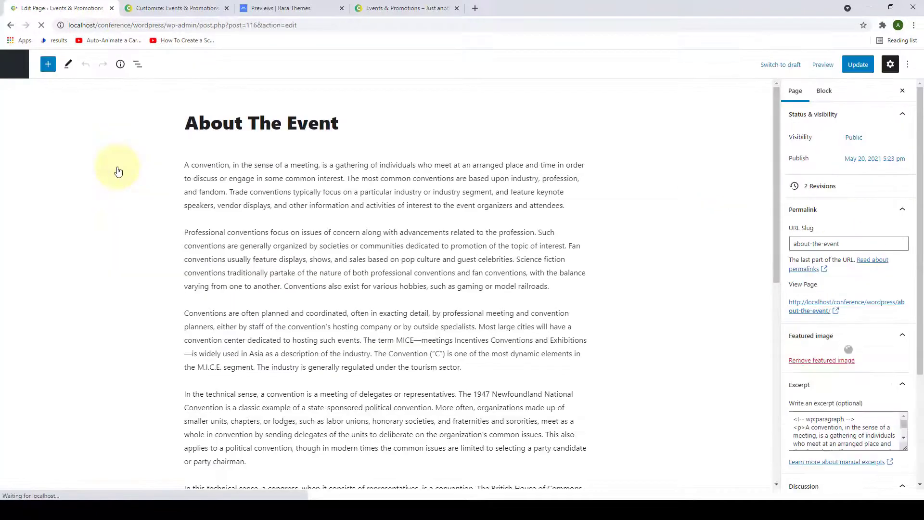
# Set its Page Attributes template to About Page, update it, and return to Pages.
pyautogui.scroll(-5, 828, 213)
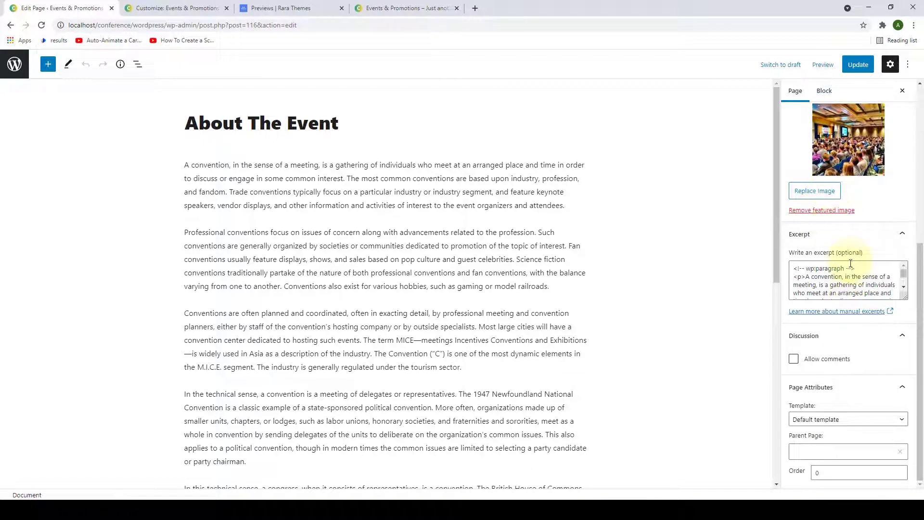
pyautogui.scroll(-3, 850, 270)
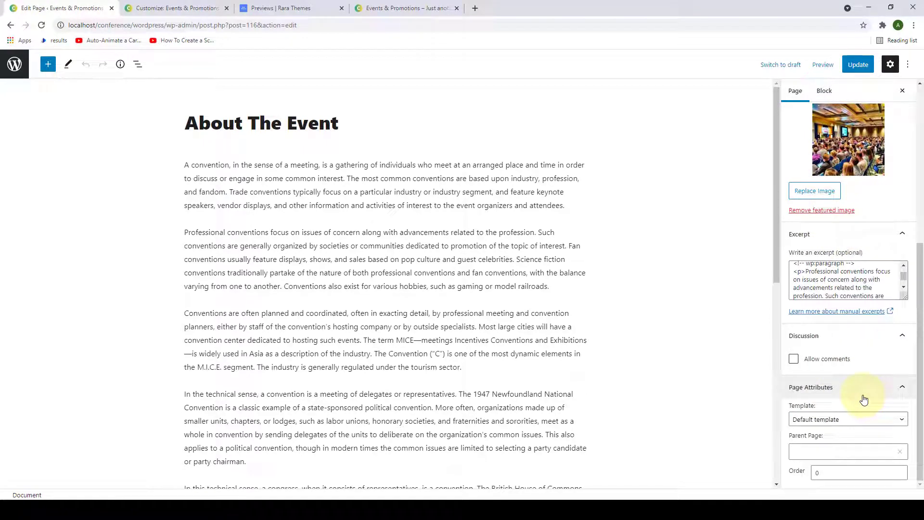
pyautogui.click(870, 423)
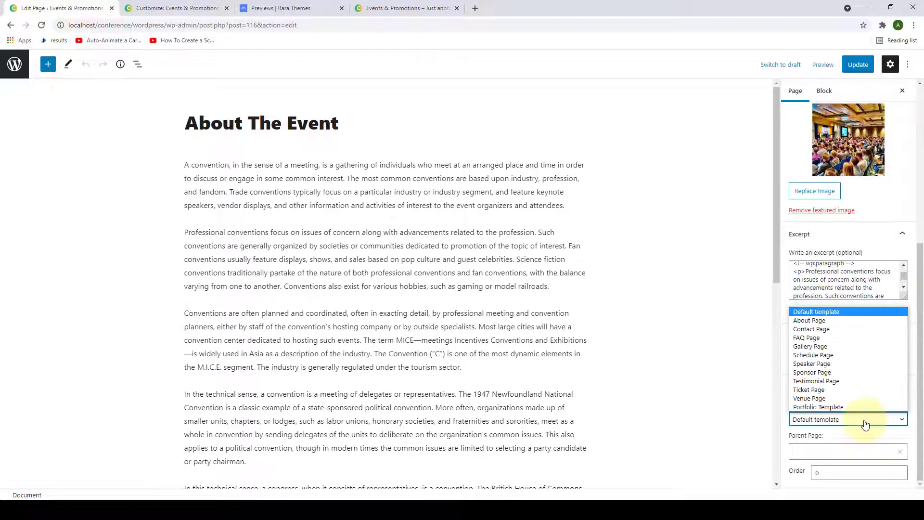
pyautogui.click(824, 321)
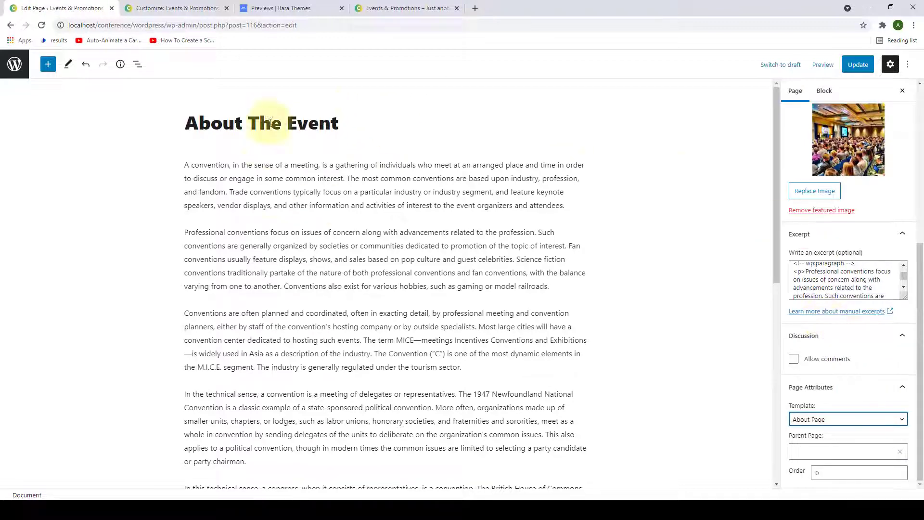
pyautogui.click(859, 68)
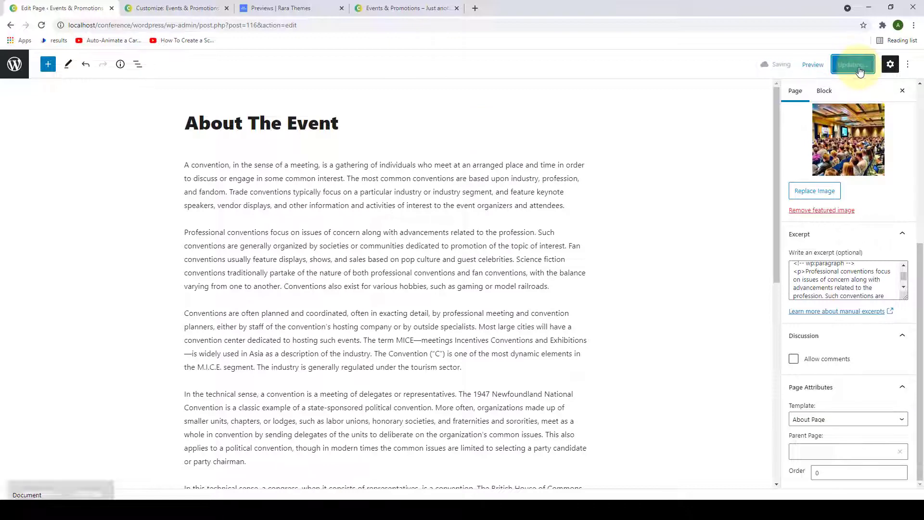
pyautogui.click(11, 25)
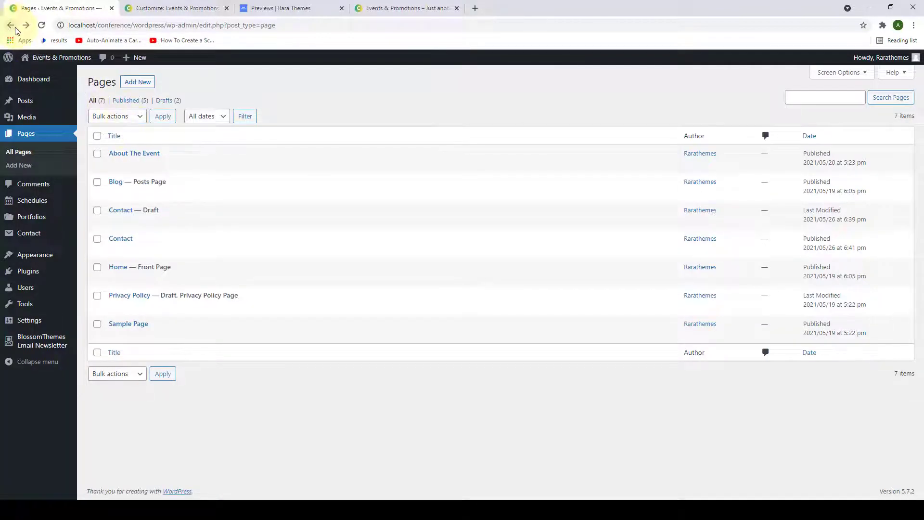
# Back in the Customizer, show the About page in the preview via the menu's About link.
pyautogui.click(169, 6)
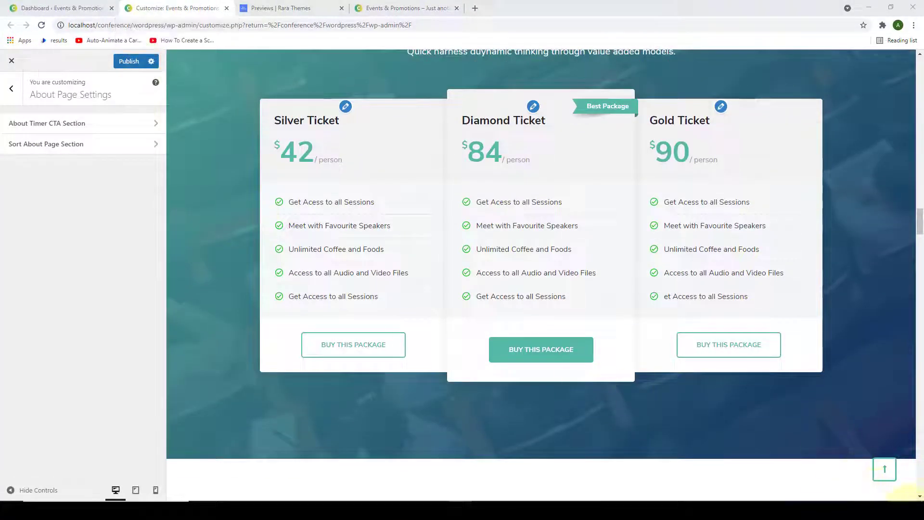
pyautogui.click(886, 474)
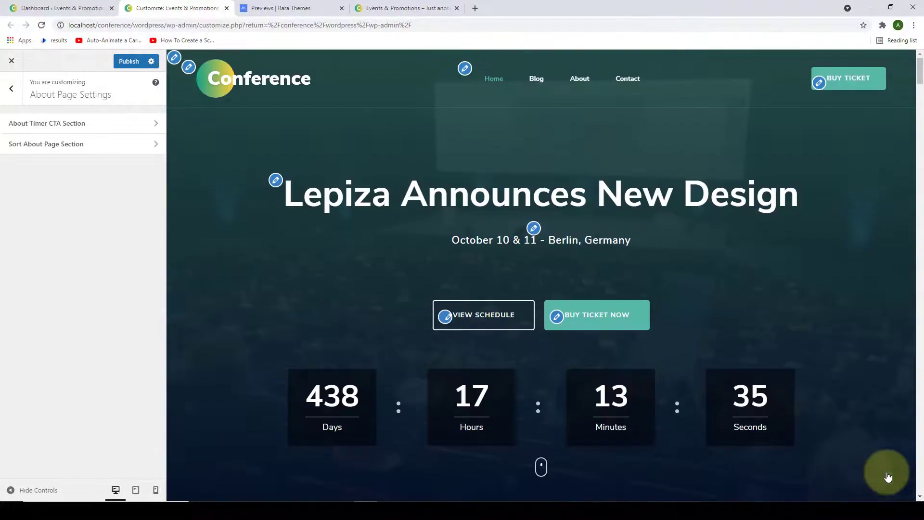
pyautogui.click(585, 78)
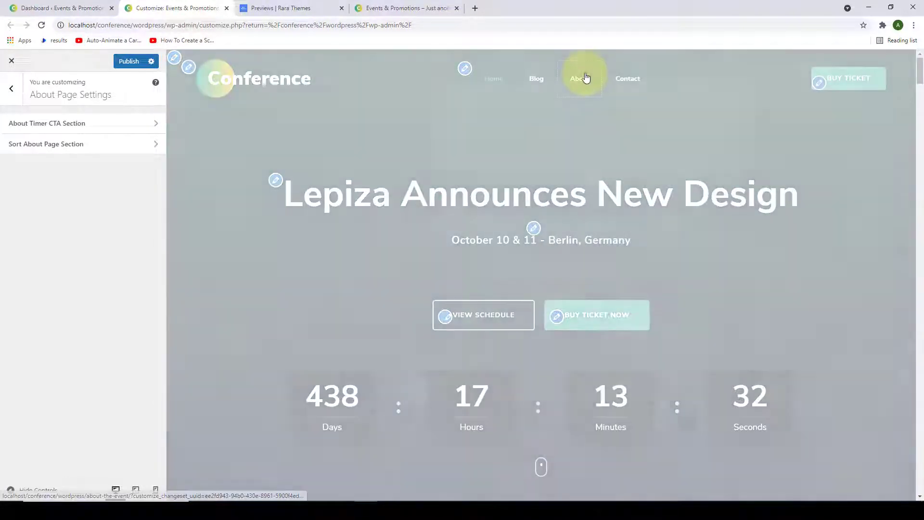
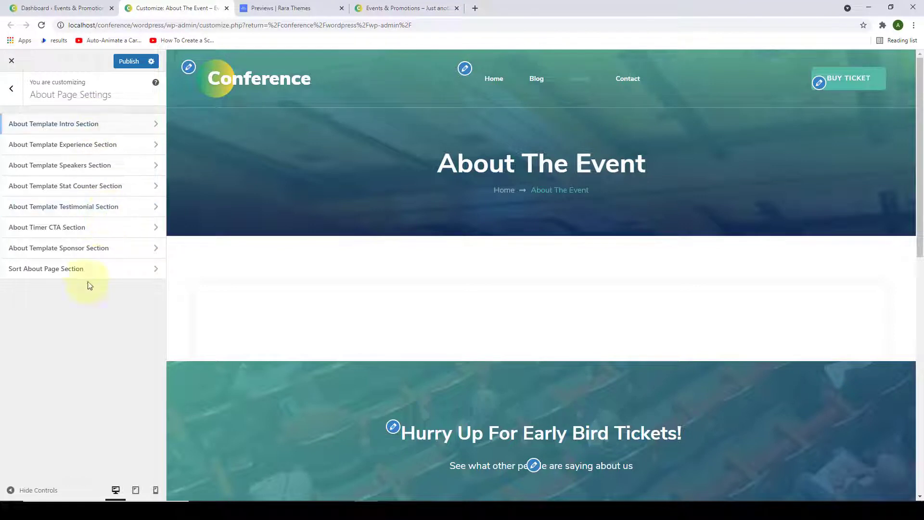
# In About Page Settings, open the About Template Intro Section and start adding a widget.
pyautogui.click(137, 128)
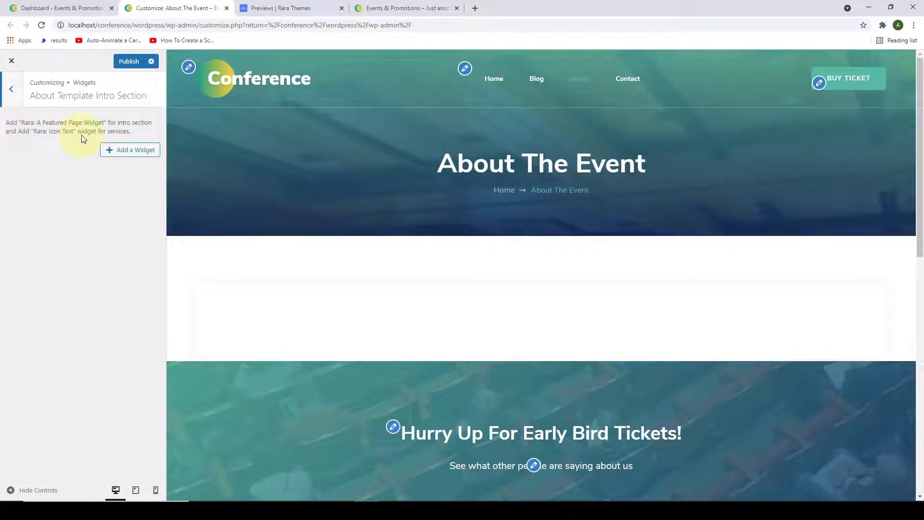
pyautogui.click(109, 154)
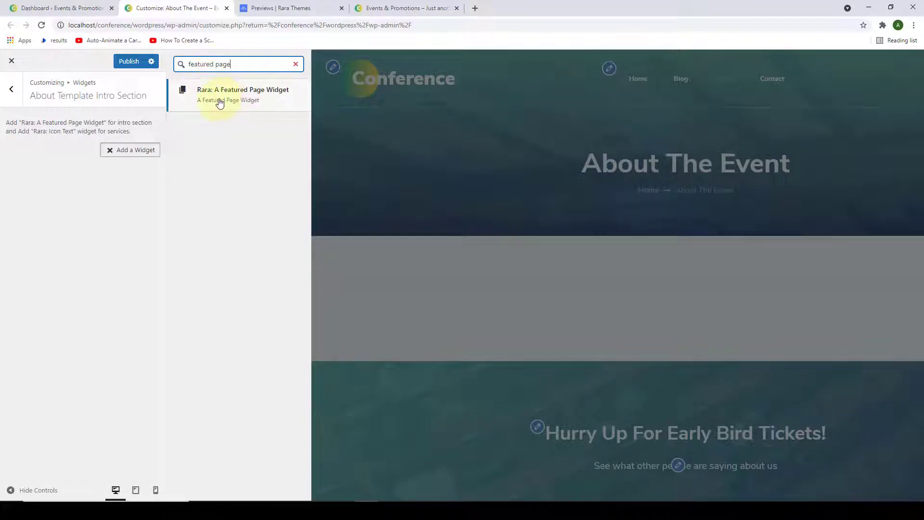
# Add a Rara: A Featured Page Widget titled About The Event that features that page with its featured image.
pyautogui.click(235, 105)
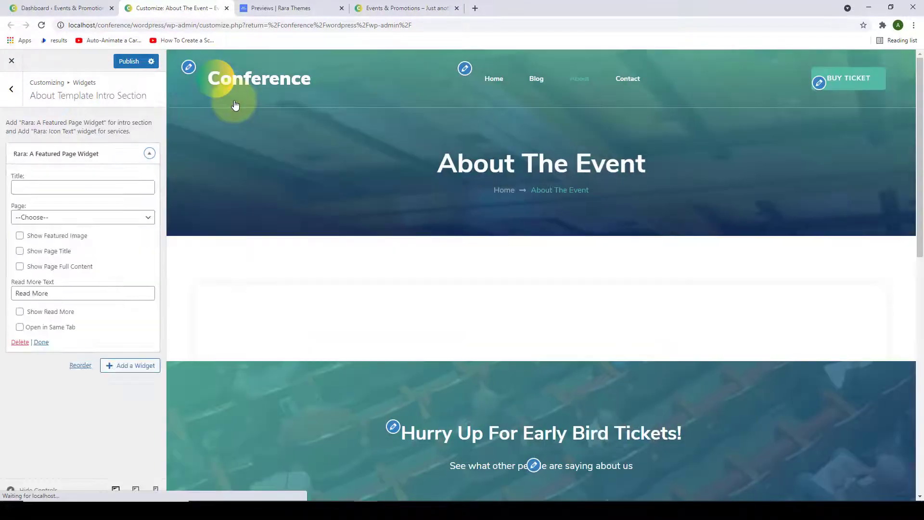
pyautogui.scroll(-3, 428, 228)
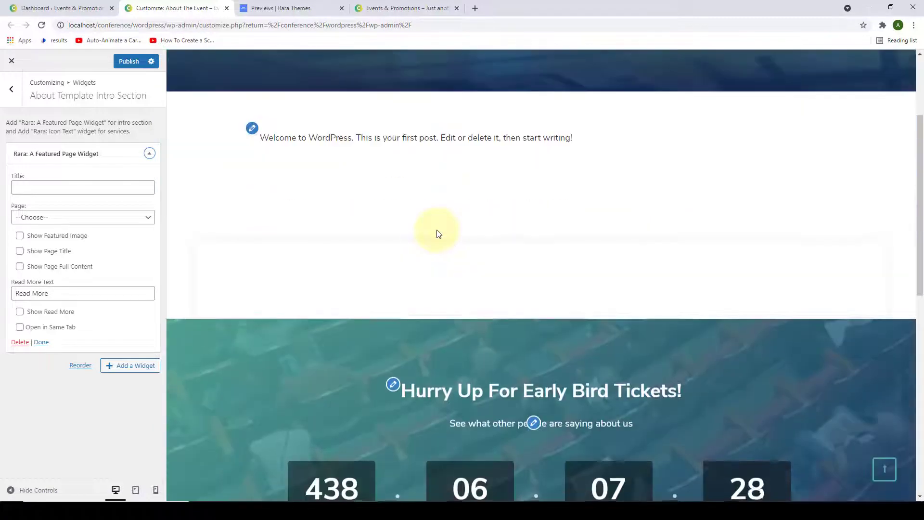
pyautogui.scroll(1, 433, 233)
pyautogui.click(38, 189)
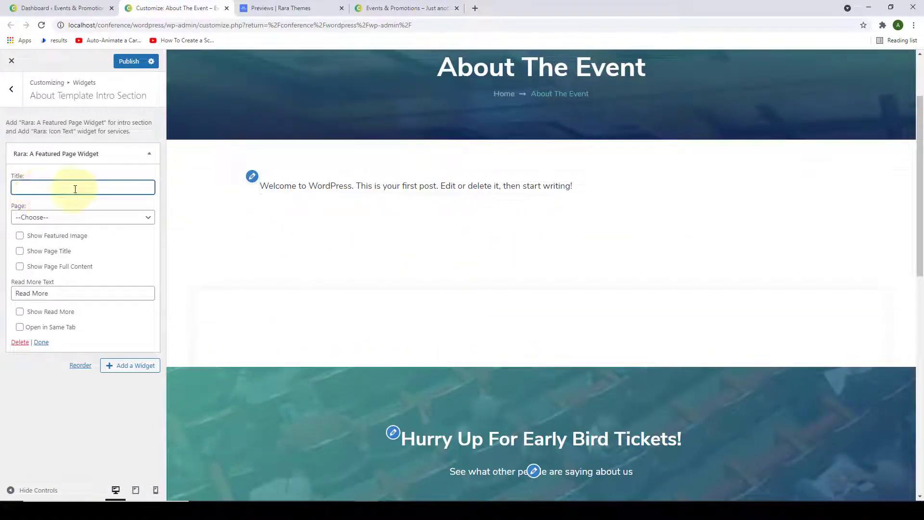
pyautogui.write('About The Event')
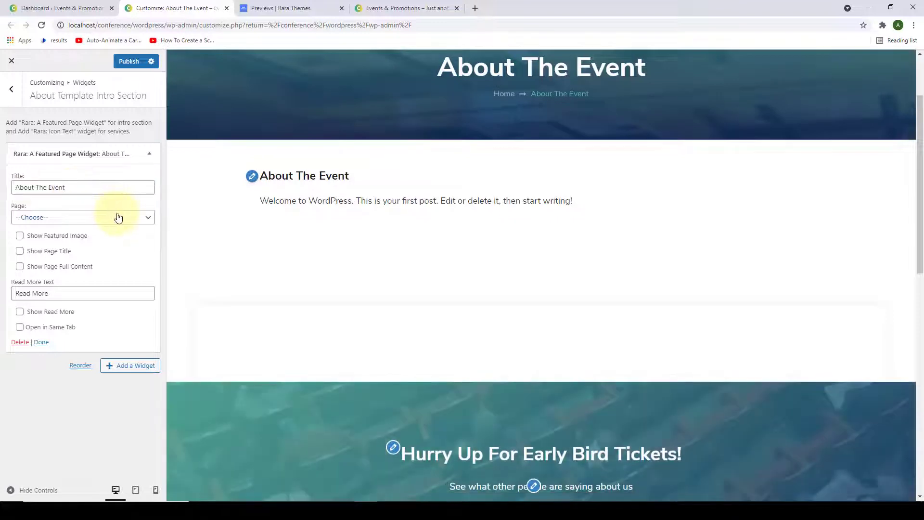
pyautogui.click(140, 217)
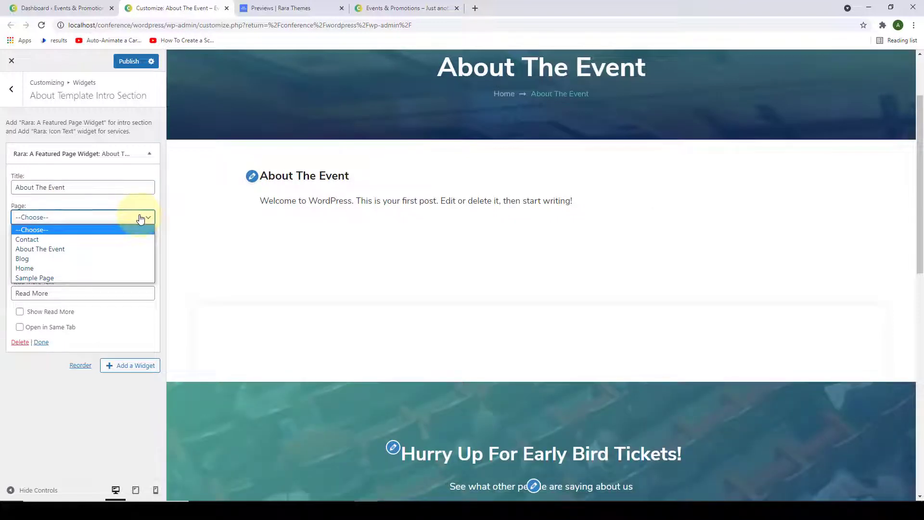
pyautogui.click(69, 249)
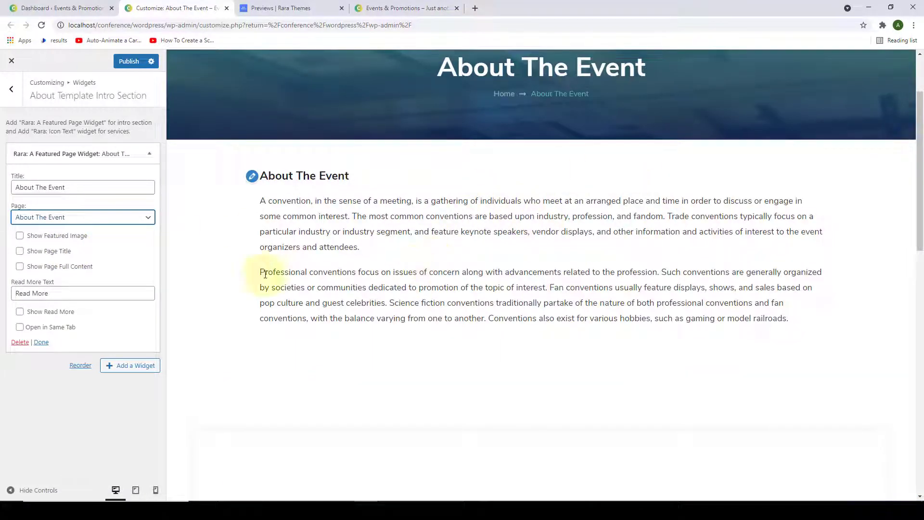
pyautogui.click(20, 236)
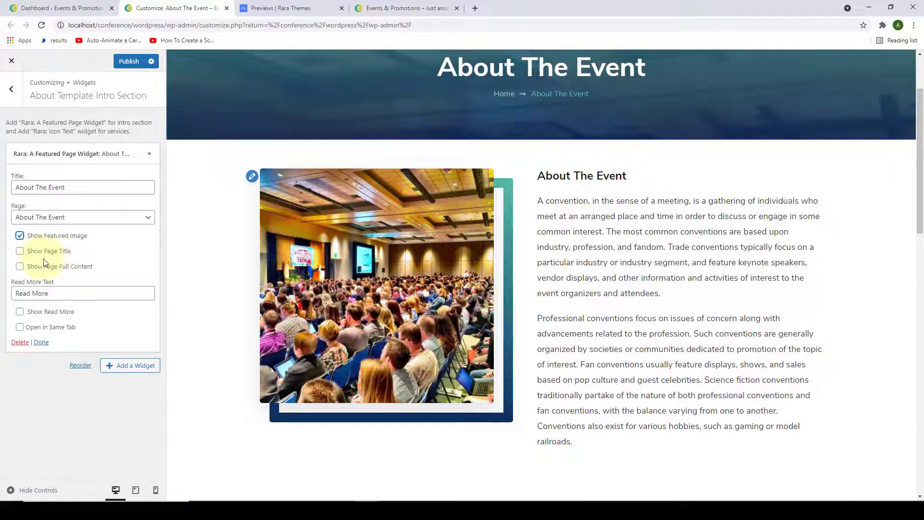
# Leave Show Page Title and Show Page Full Content off so only an excerpt shows.
pyautogui.click(20, 252)
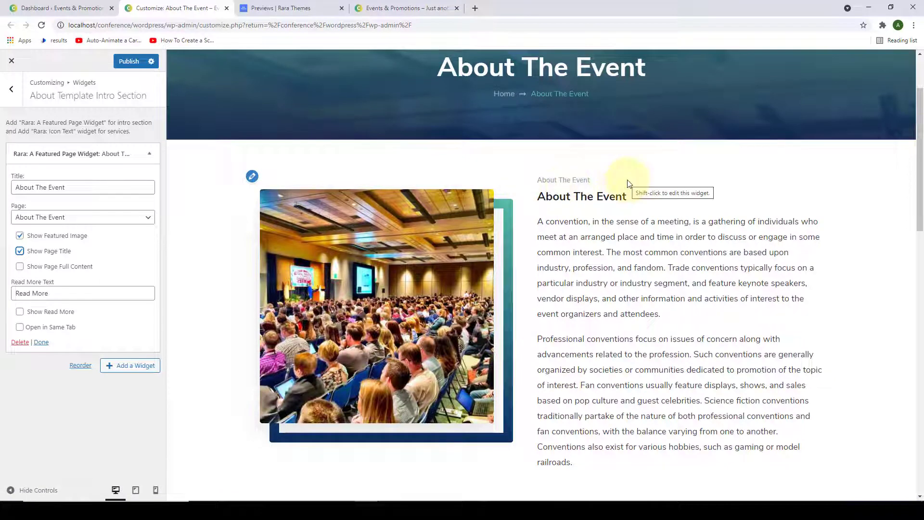
pyautogui.click(20, 251)
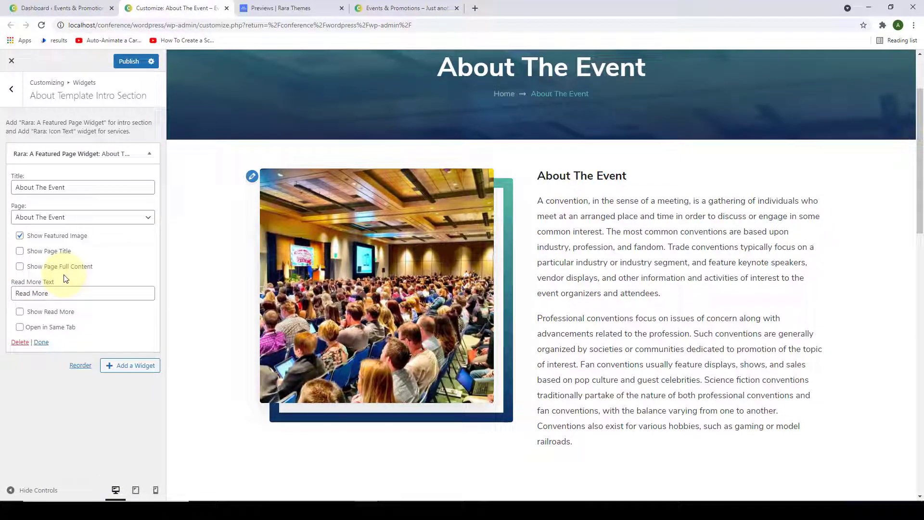
pyautogui.click(20, 267)
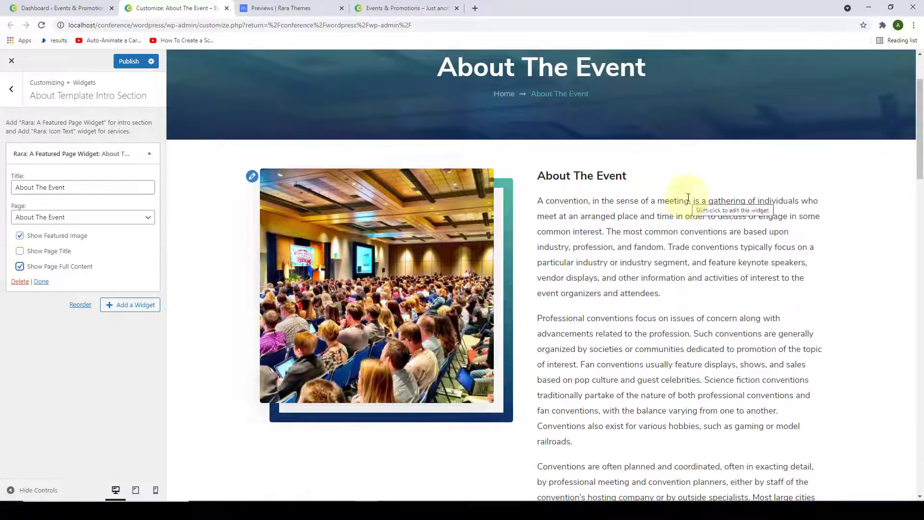
pyautogui.scroll(-7, 693, 202)
pyautogui.scroll(-9, 708, 279)
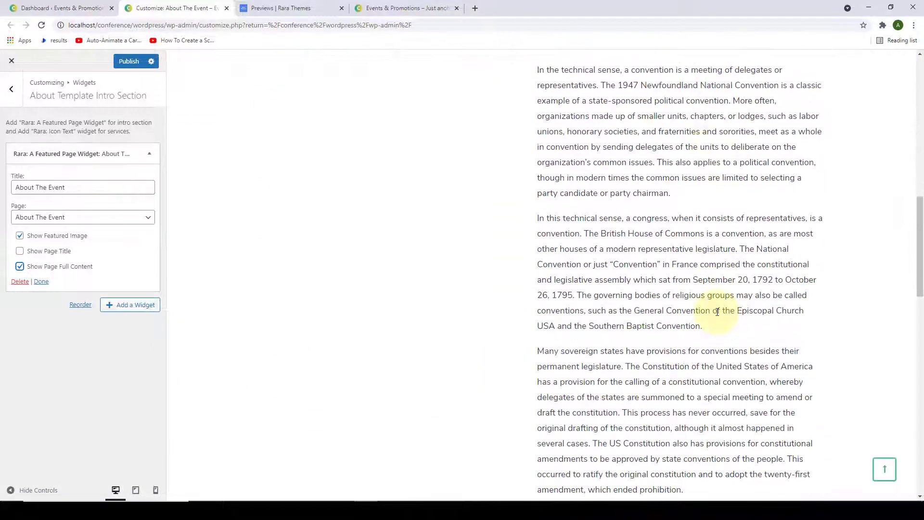
pyautogui.scroll(2, 724, 337)
pyautogui.scroll(14, 726, 340)
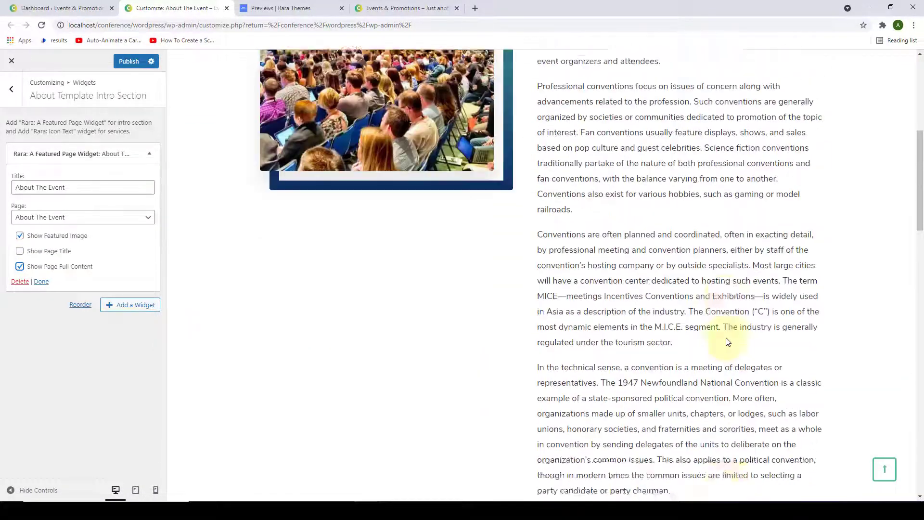
pyautogui.click(19, 266)
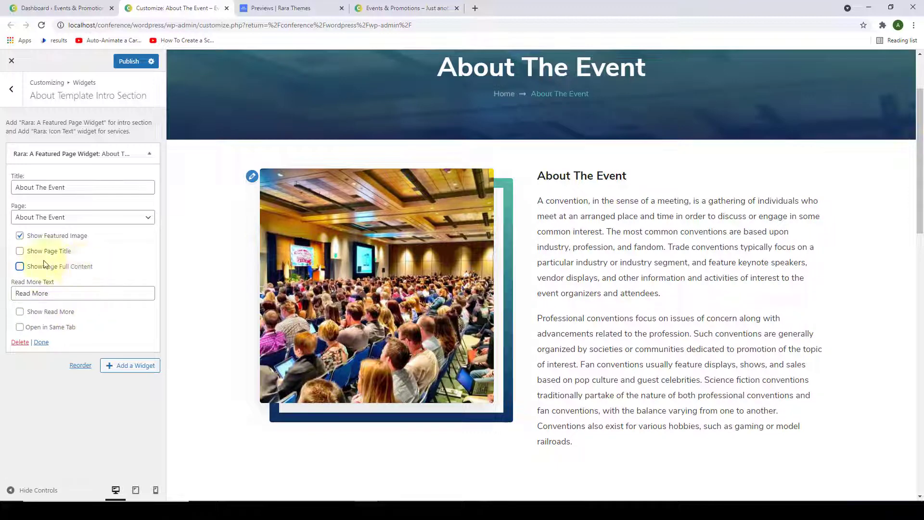
# Enable Show Read More, keep the default Read More label, and finish the featured page widget.
pyautogui.click(19, 312)
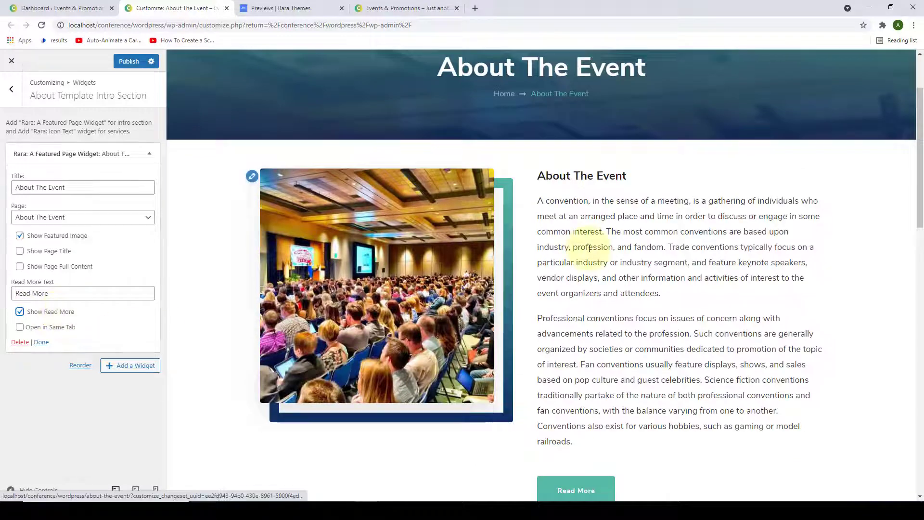
pyautogui.scroll(-4, 587, 247)
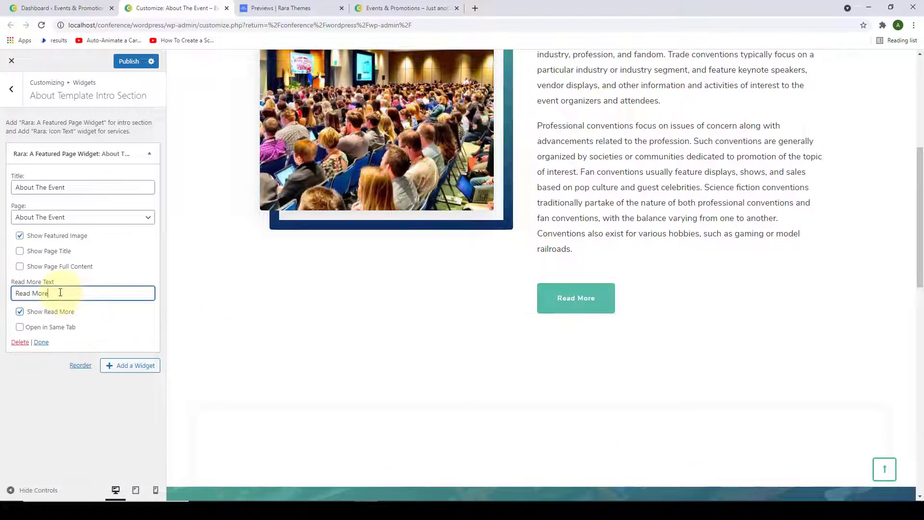
pyautogui.moveTo(58, 292); pyautogui.dragTo(16, 293)
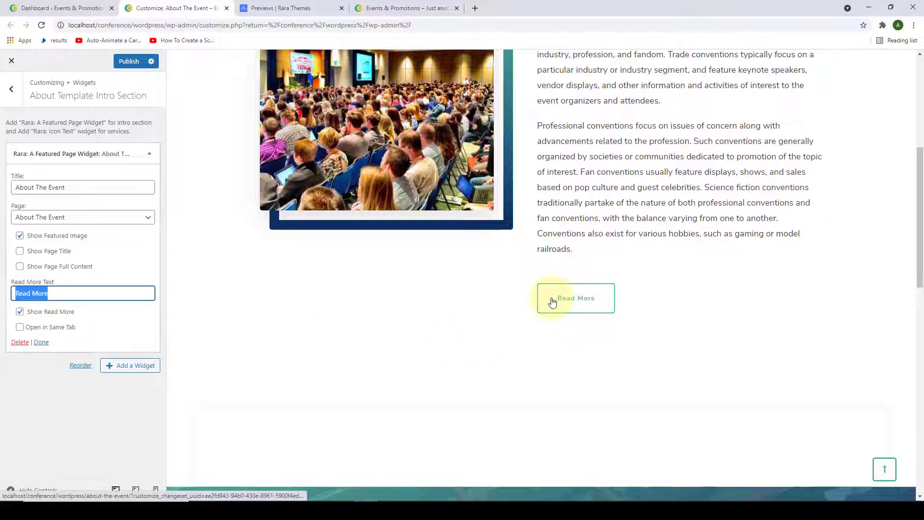
pyautogui.click(29, 324)
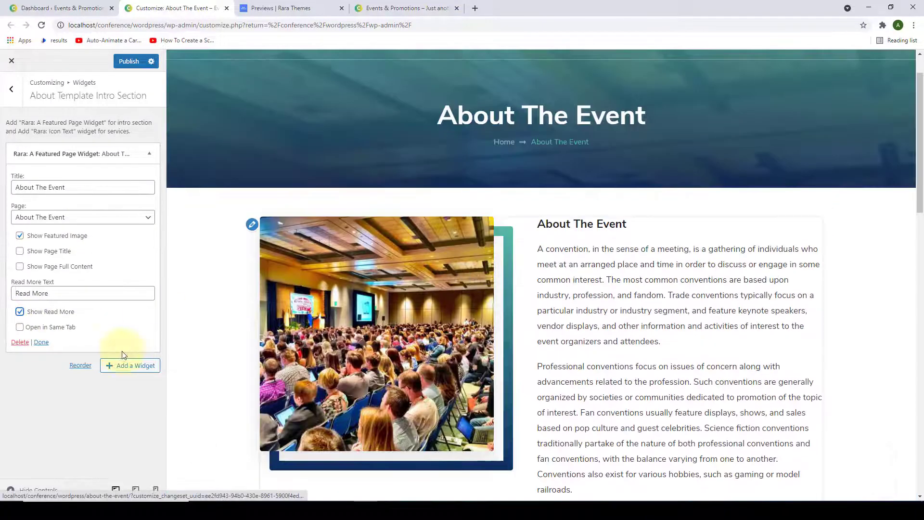
pyautogui.click(40, 342)
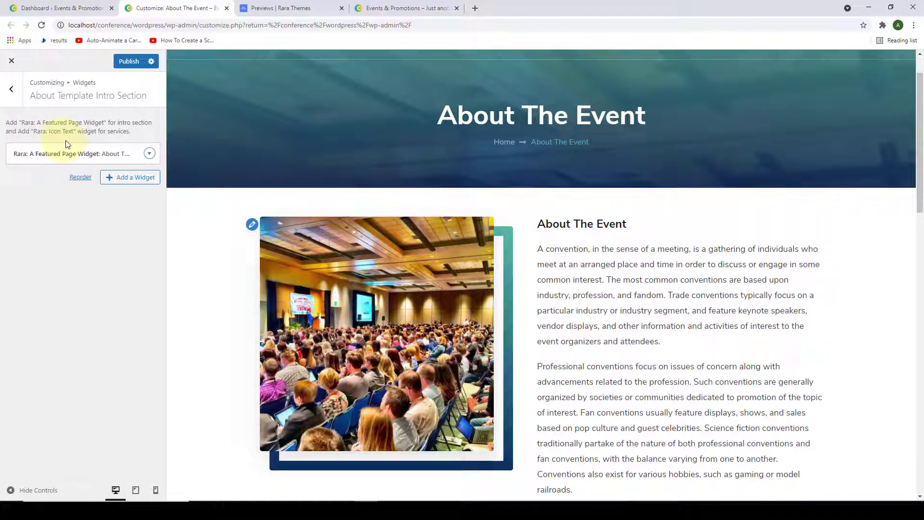
# Add a Rara: Icon Text widget to the intro section.
pyautogui.click(109, 177)
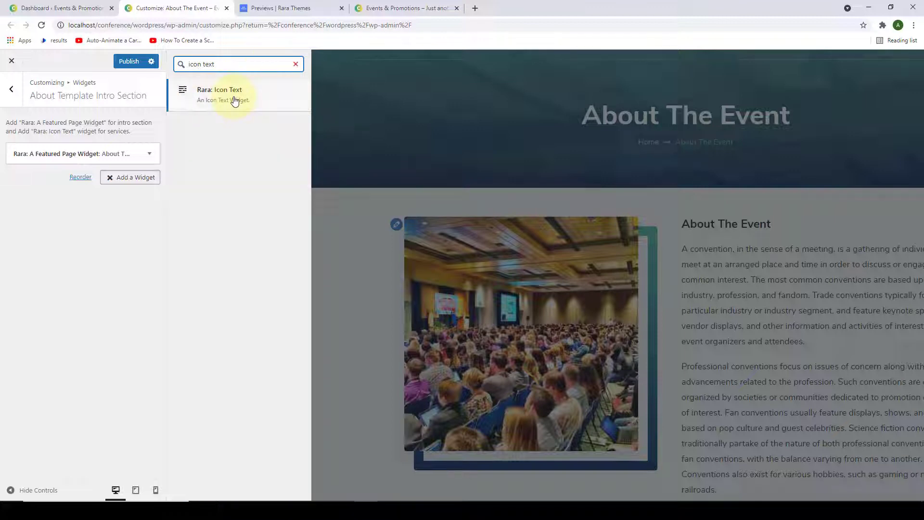
pyautogui.click(234, 100)
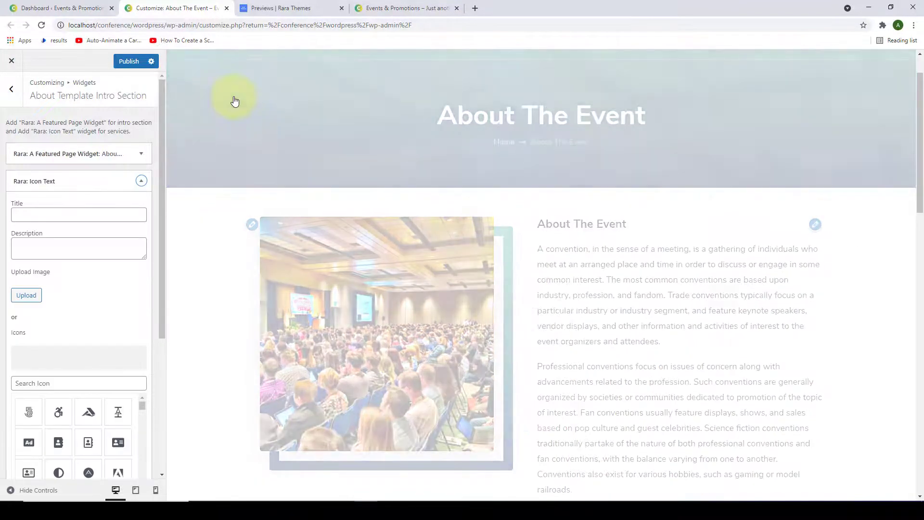
pyautogui.scroll(-10, 578, 241)
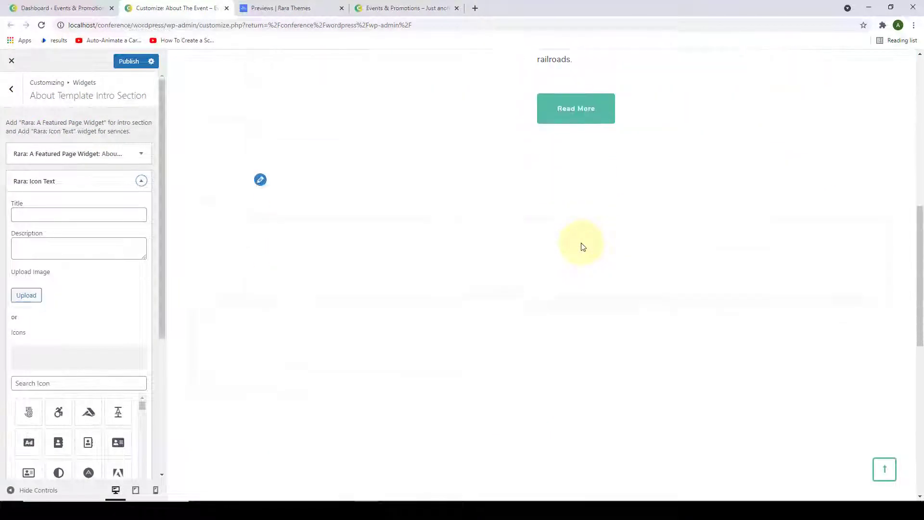
pyautogui.scroll(-5, 103, 250)
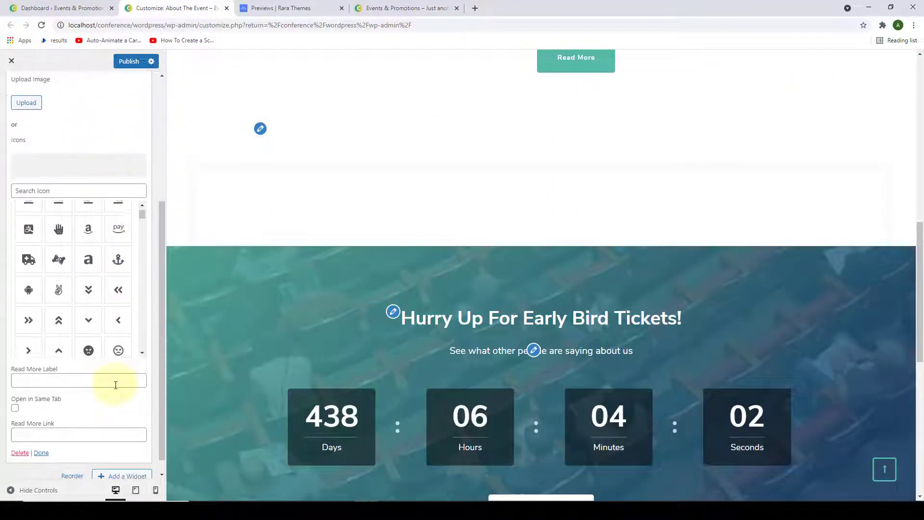
pyautogui.scroll(10, 119, 366)
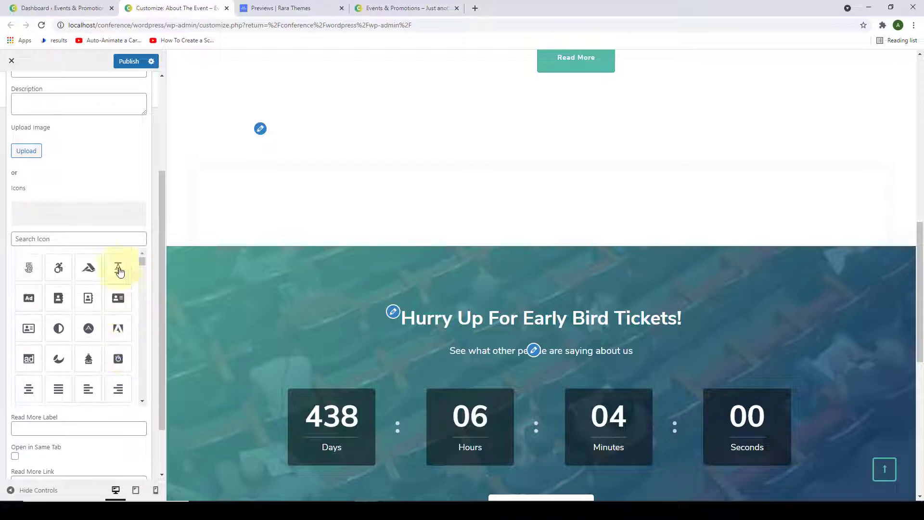
pyautogui.scroll(2, 125, 227)
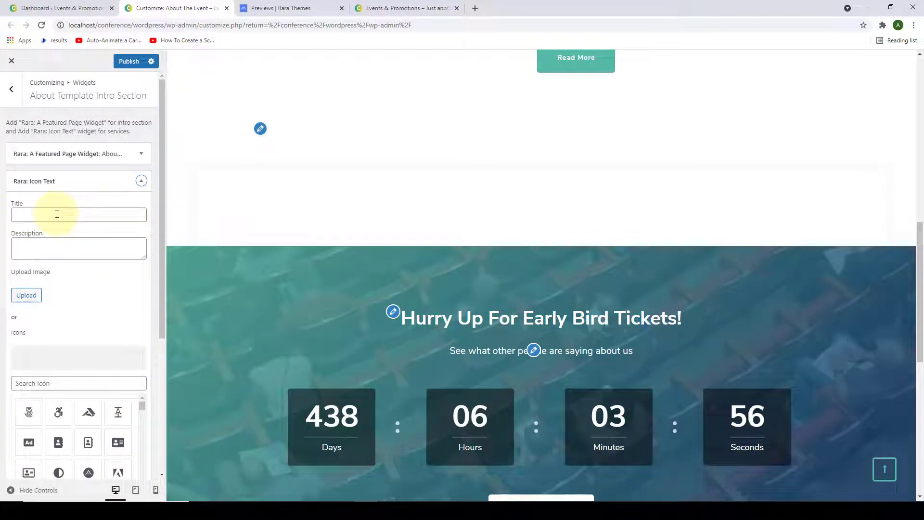
# Paste Who We Are? as the Icon Text title and the convention sentence as its description.
pyautogui.click(57, 214)
pyautogui.rightClick(57, 215)
pyautogui.click(87, 289)
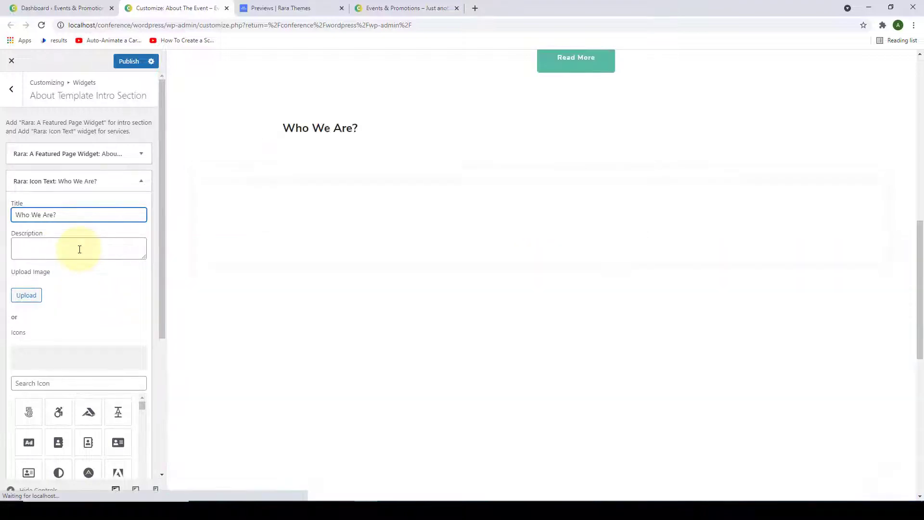
pyautogui.click(79, 249)
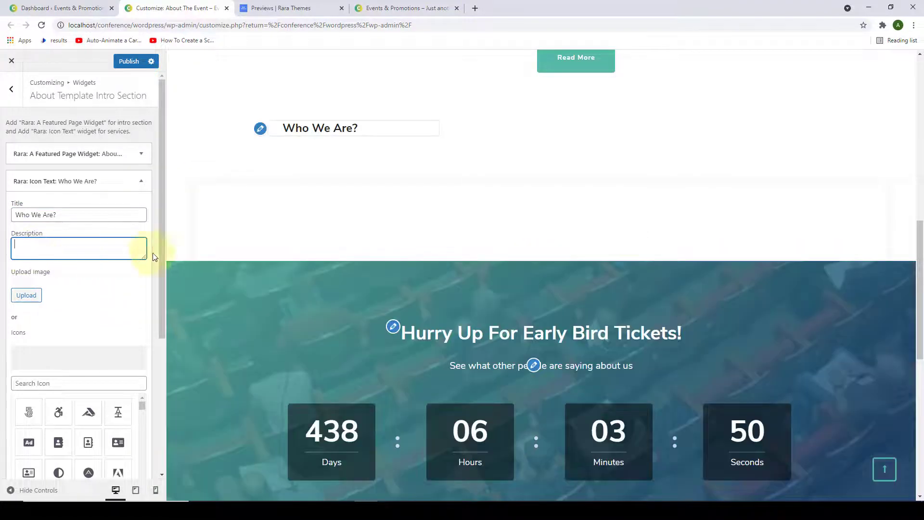
pyautogui.moveTo(142, 255); pyautogui.dragTo(145, 299)
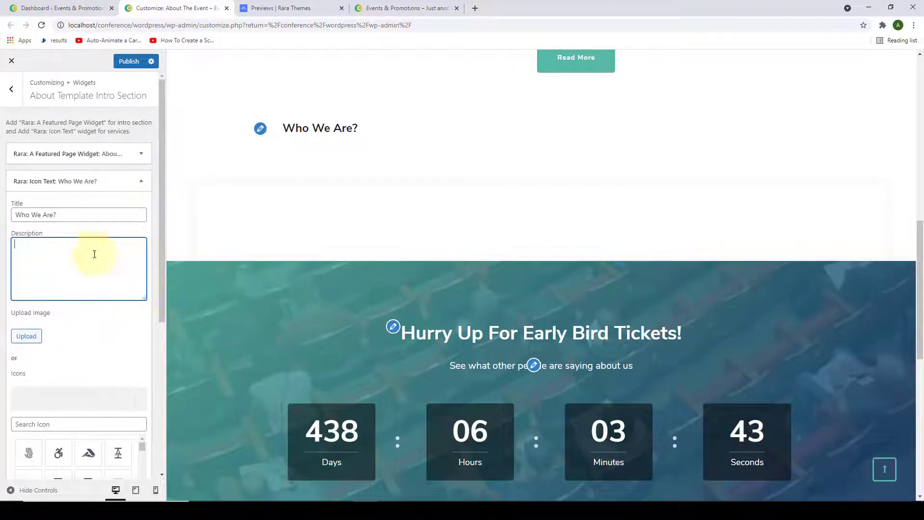
pyautogui.rightClick(94, 254)
pyautogui.click(116, 328)
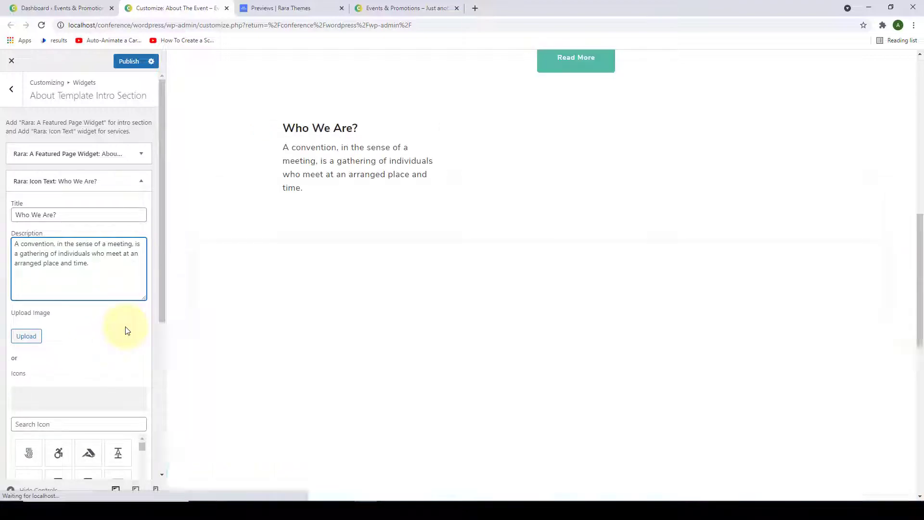
pyautogui.click(56, 320)
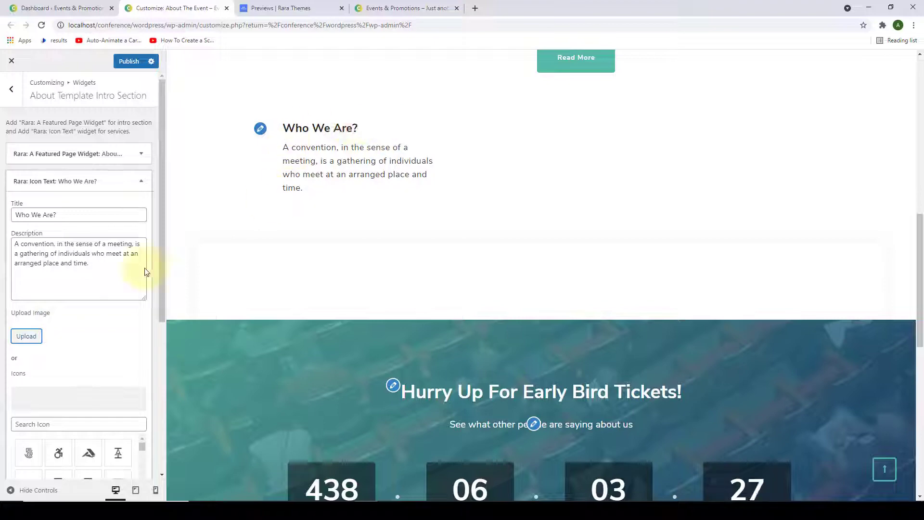
pyautogui.click(26, 337)
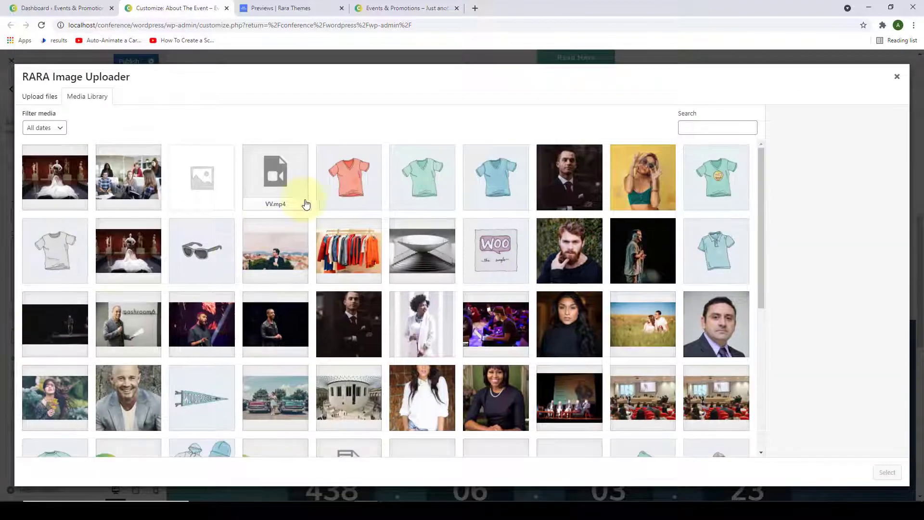
# Give the Who We Are? item the gear icon image and collapse its widget form.
pyautogui.scroll(-5, 537, 315)
pyautogui.scroll(2, 554, 351)
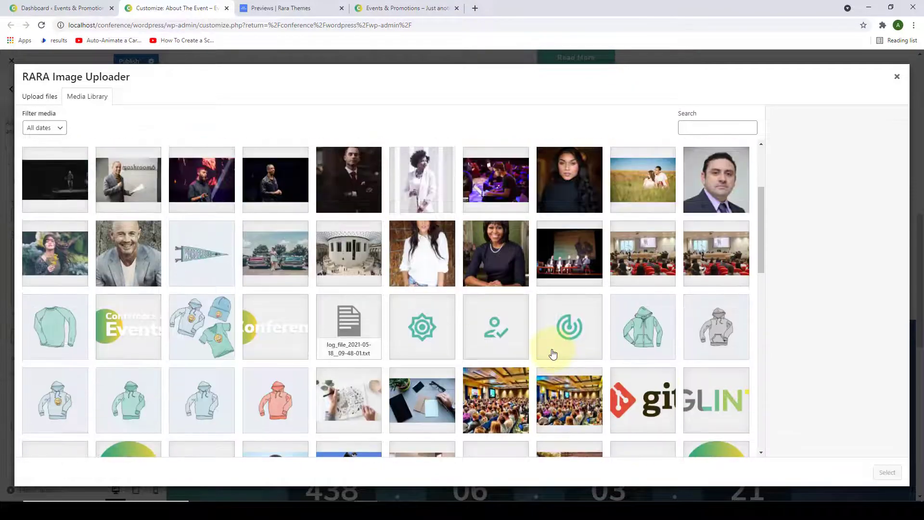
pyautogui.click(898, 77)
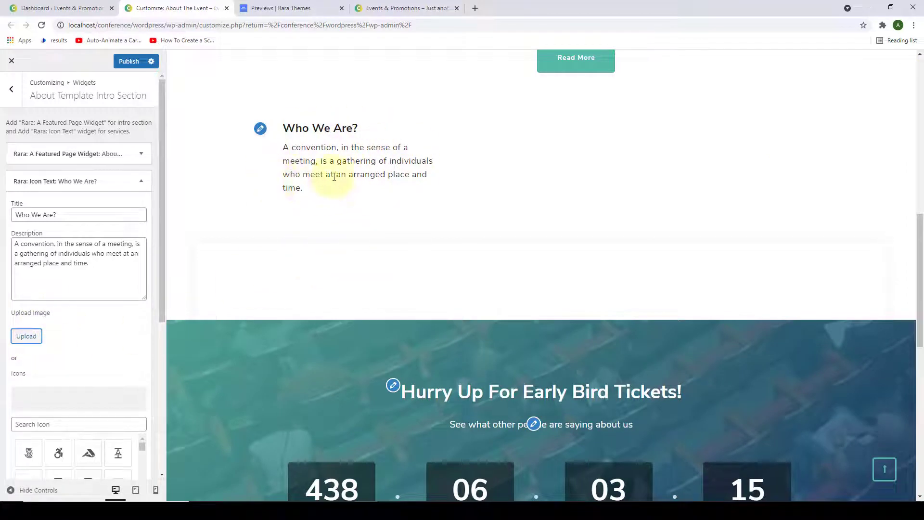
pyautogui.moveTo(161, 145); pyautogui.dragTo(158, 254)
pyautogui.scroll(-10, 116, 305)
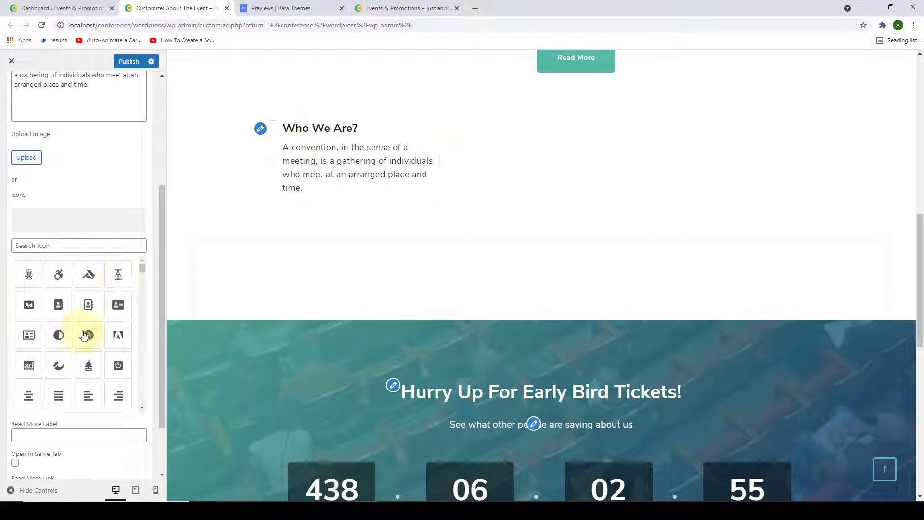
pyautogui.scroll(5, 109, 369)
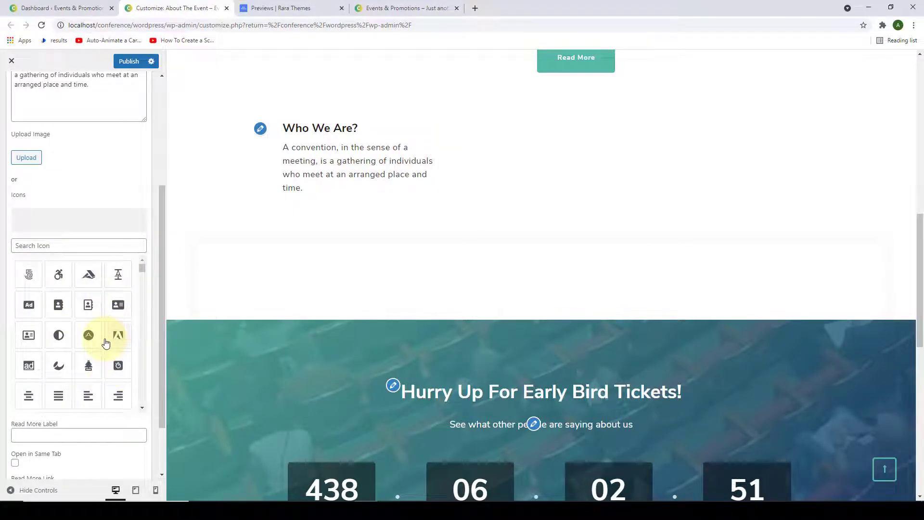
pyautogui.scroll(3, 145, 298)
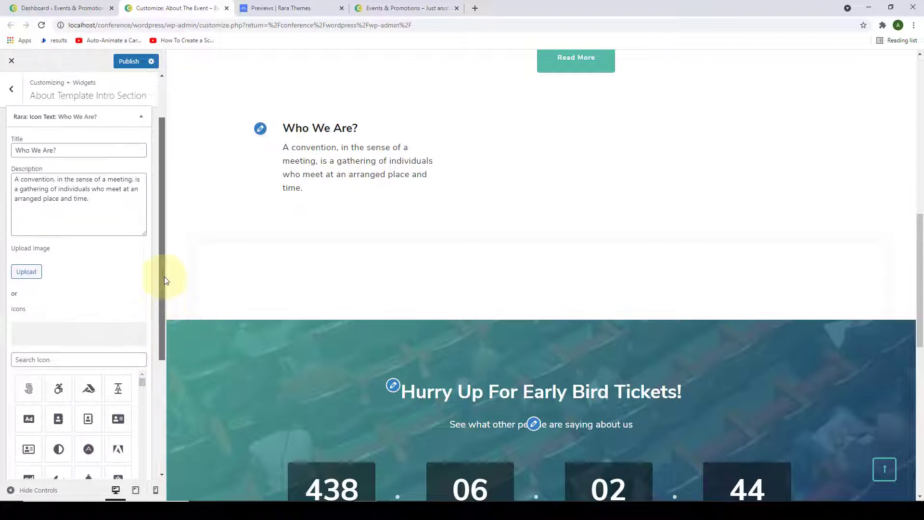
pyautogui.click(38, 275)
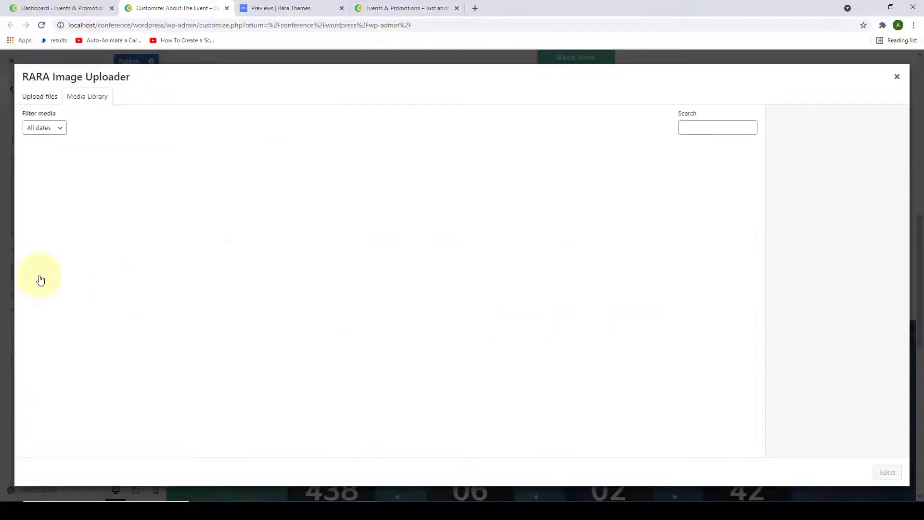
pyautogui.scroll(-6, 291, 293)
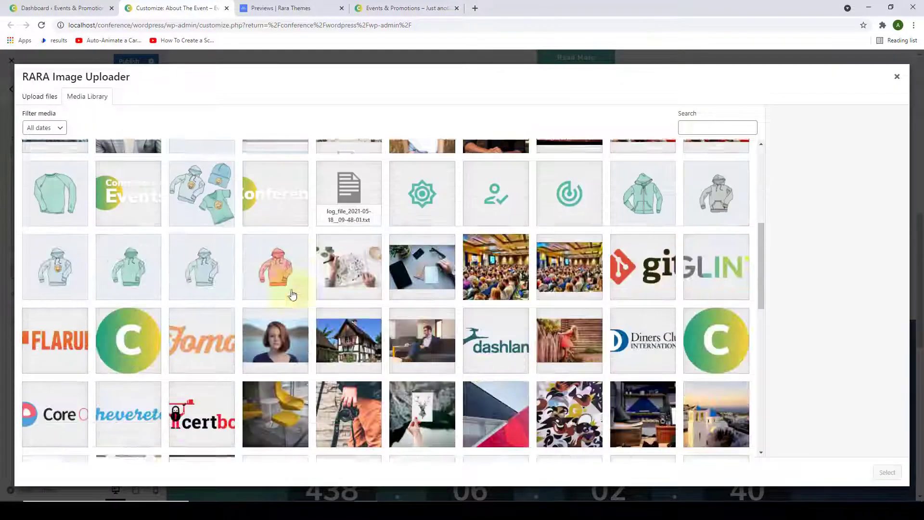
pyautogui.click(423, 179)
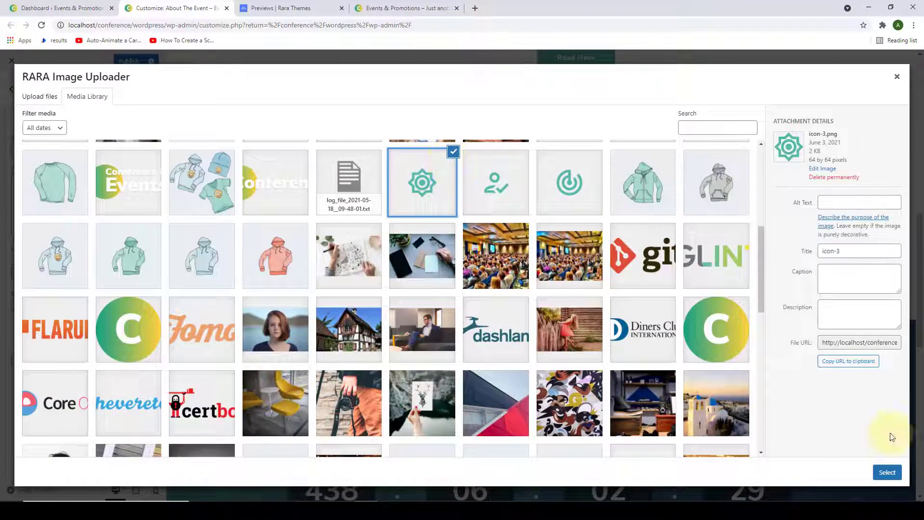
pyautogui.click(889, 473)
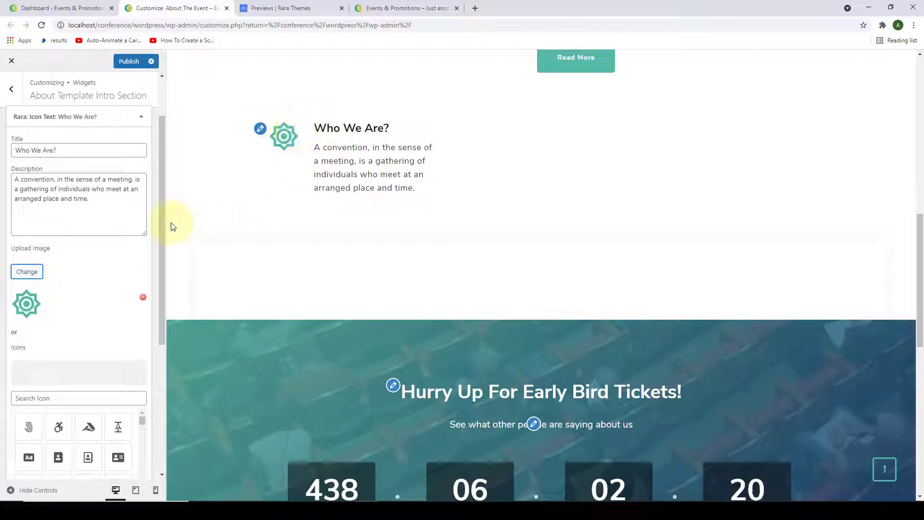
pyautogui.moveTo(161, 222); pyautogui.dragTo(166, 374)
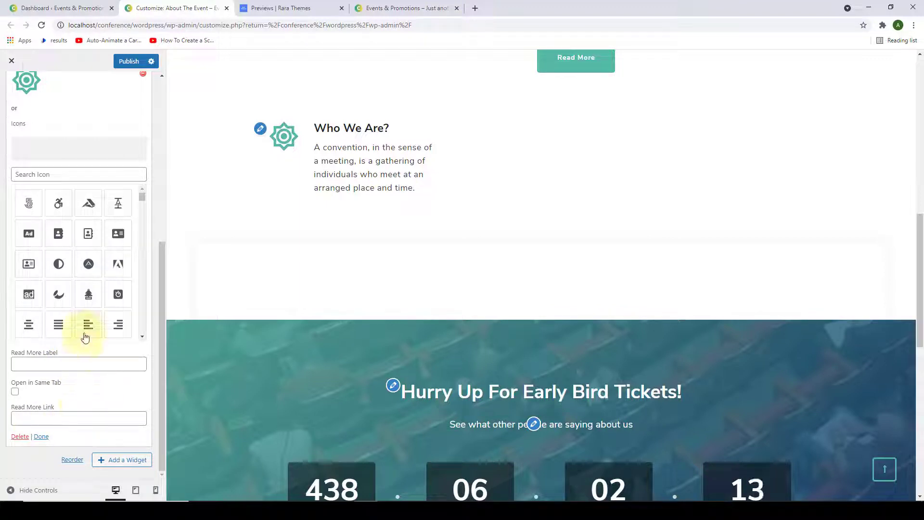
pyautogui.click(41, 436)
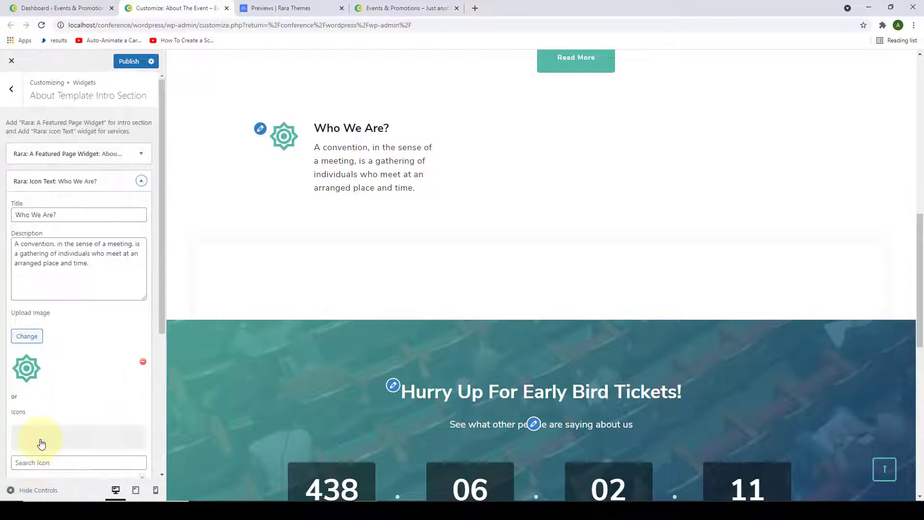
# Add an Icon Text item What We Do? with 'The most common conventions are based upon industry, profession, and fandom.' and a person-with-check icon.
pyautogui.click(130, 205)
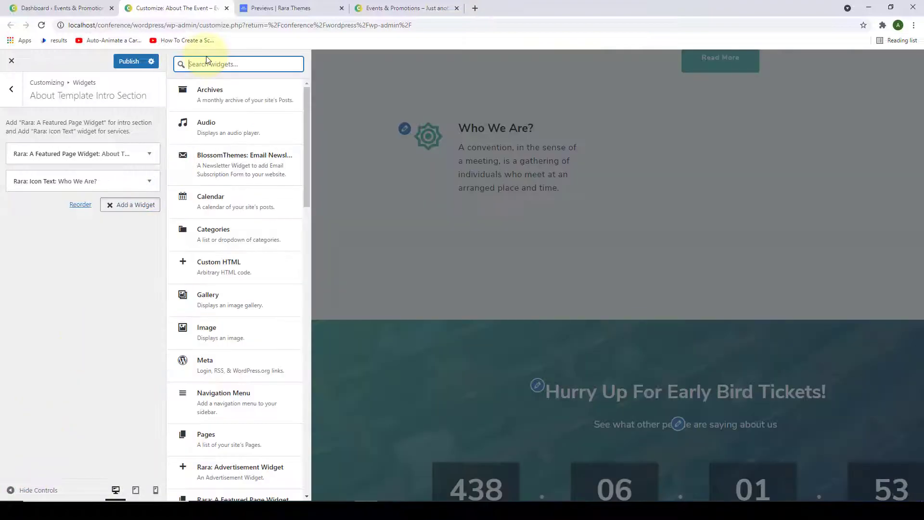
pyautogui.write('icon text')
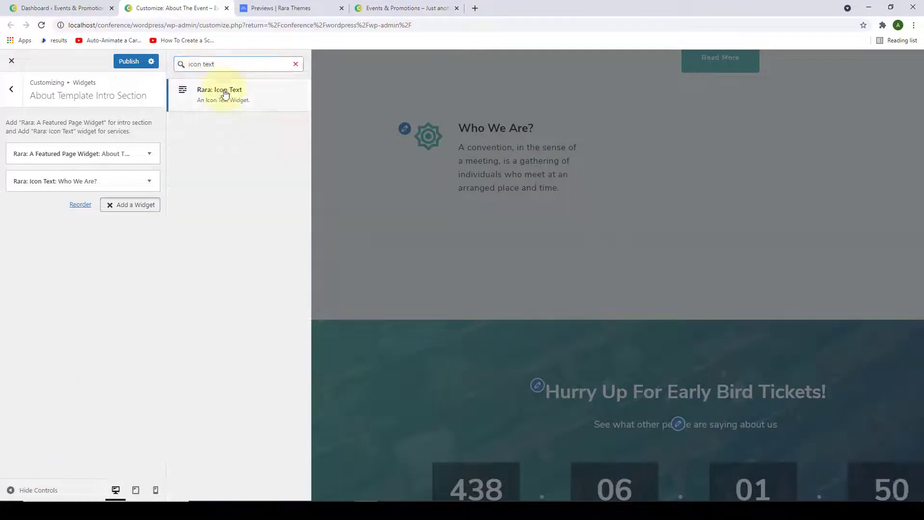
pyautogui.click(226, 93)
pyautogui.click(78, 242)
pyautogui.write('What We Do?')
pyautogui.click(78, 299)
pyautogui.write('The most common conventions are based upon industry, profession, and fandom.')
pyautogui.click(26, 373)
pyautogui.click(392, 340)
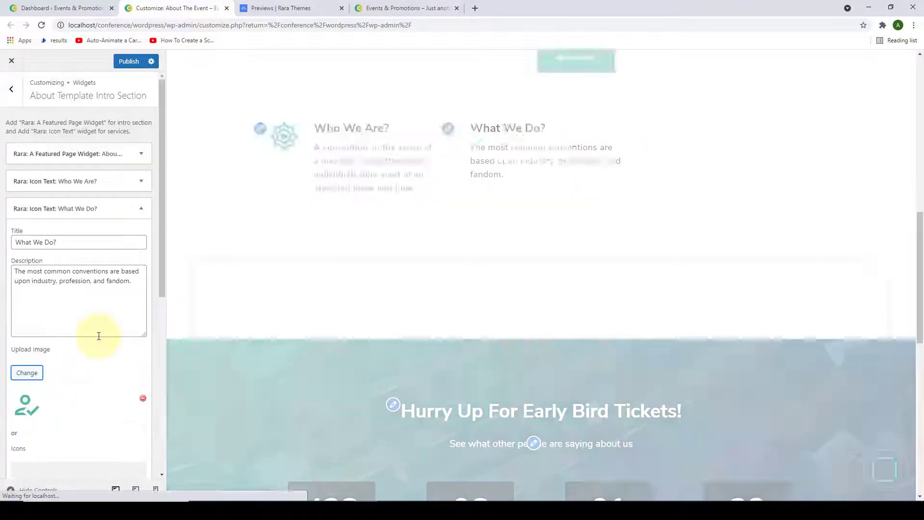
pyautogui.scroll(-5, 93, 340)
# Add a third Rara: Icon Text widget titled Register Now.
pyautogui.click(130, 232)
pyautogui.write('icon text')
pyautogui.click(226, 93)
pyautogui.click(78, 268)
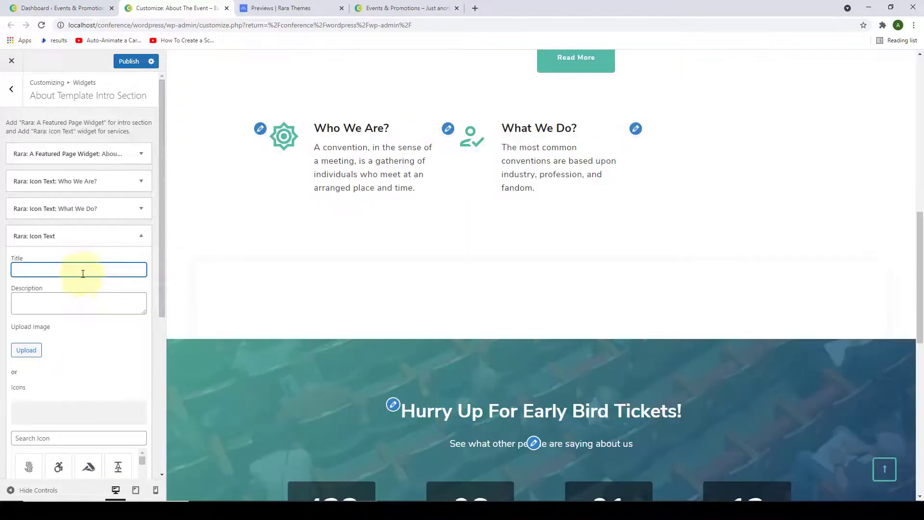
pyautogui.write('Register Now')
pyautogui.click(79, 308)
# Give Register Now its 'Conventions are often planned and coordinated…' description and the power icon image.
pyautogui.write('Conventions are often planned and coordinated, often in exacting detail, by professional meeting.')
pyautogui.press('Return')
pyautogui.press('Return')
pyautogui.click(26, 406)
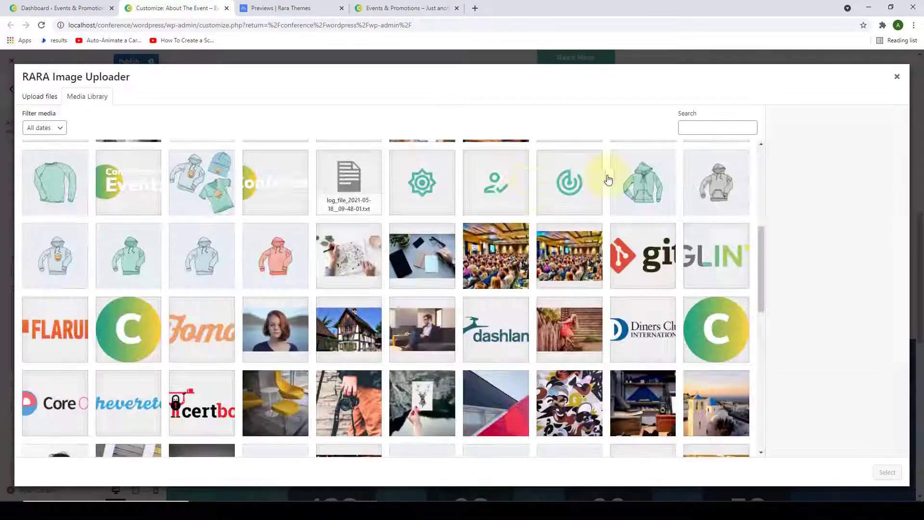
pyautogui.click(570, 179)
pyautogui.scroll(-5, 77, 385)
pyautogui.click(42, 462)
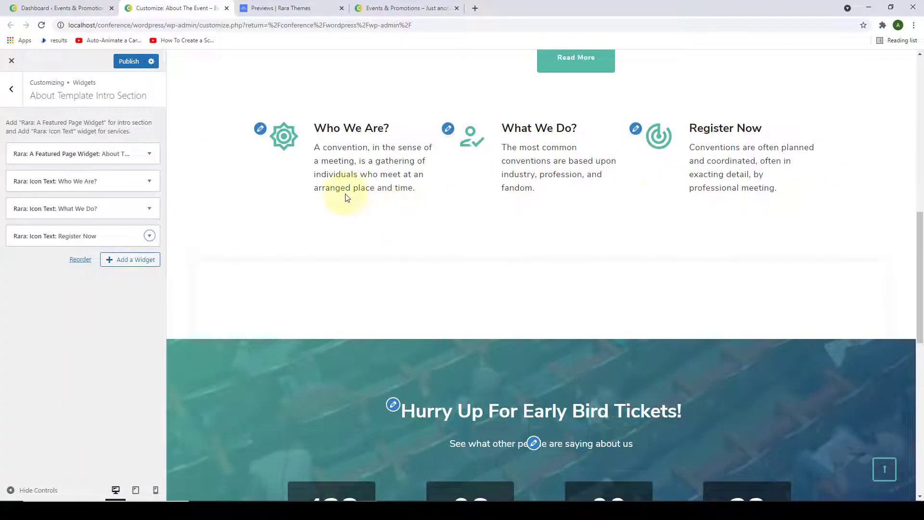
pyautogui.scroll(2, 754, 219)
pyautogui.scroll(7, 753, 218)
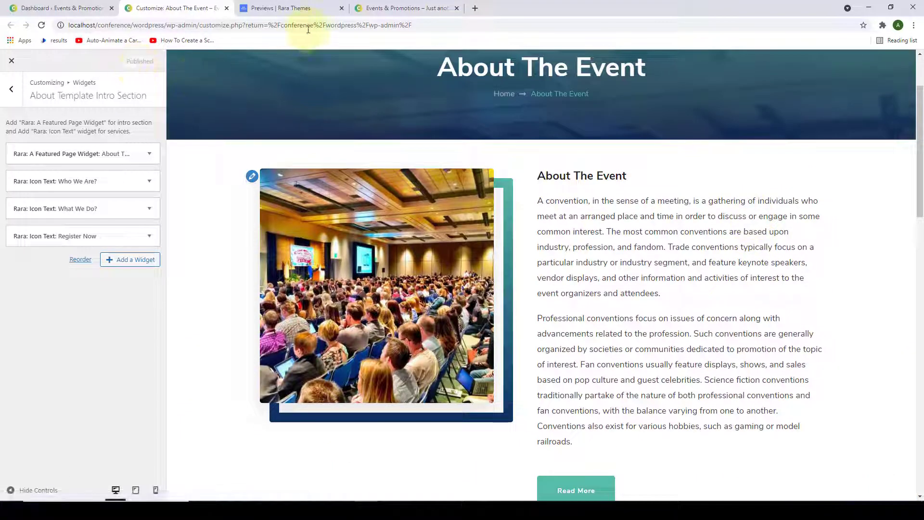
pyautogui.click(404, 4)
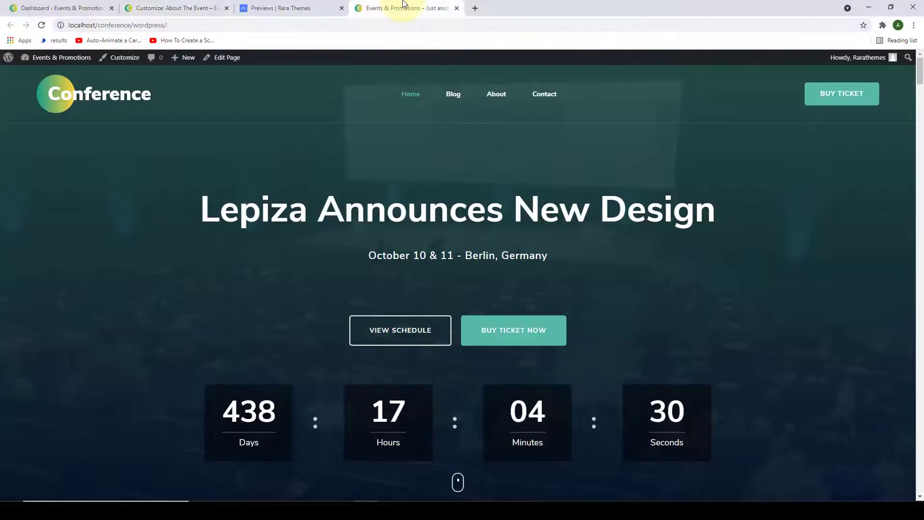
pyautogui.click(502, 100)
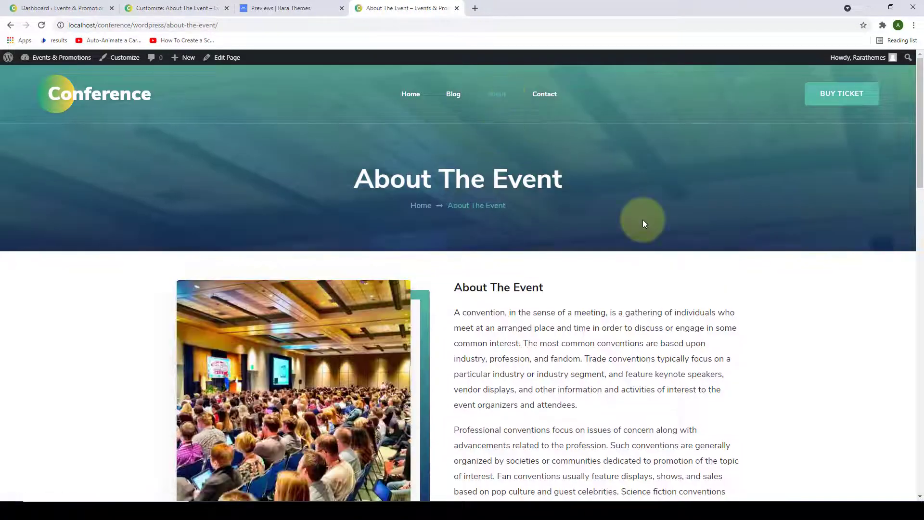
pyautogui.scroll(-5, 643, 220)
pyautogui.scroll(-5, 694, 207)
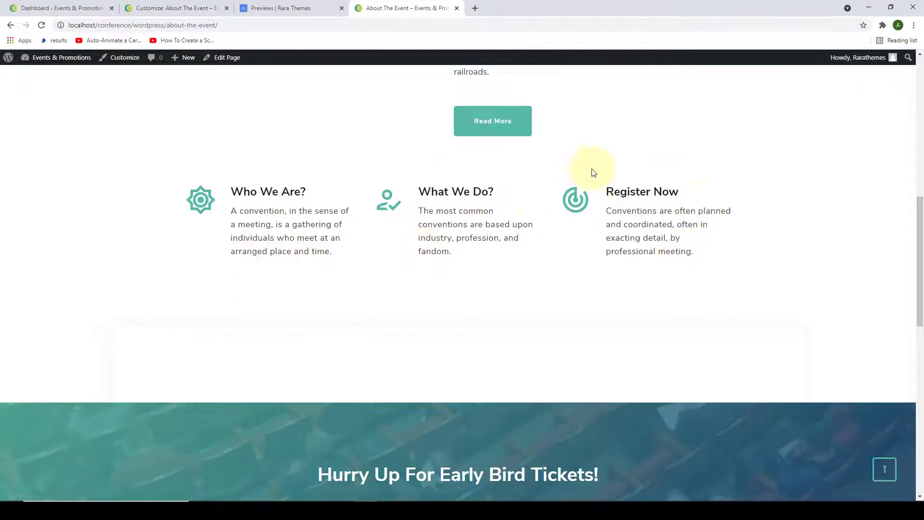
pyautogui.scroll(3, 543, 192)
pyautogui.scroll(7, 552, 196)
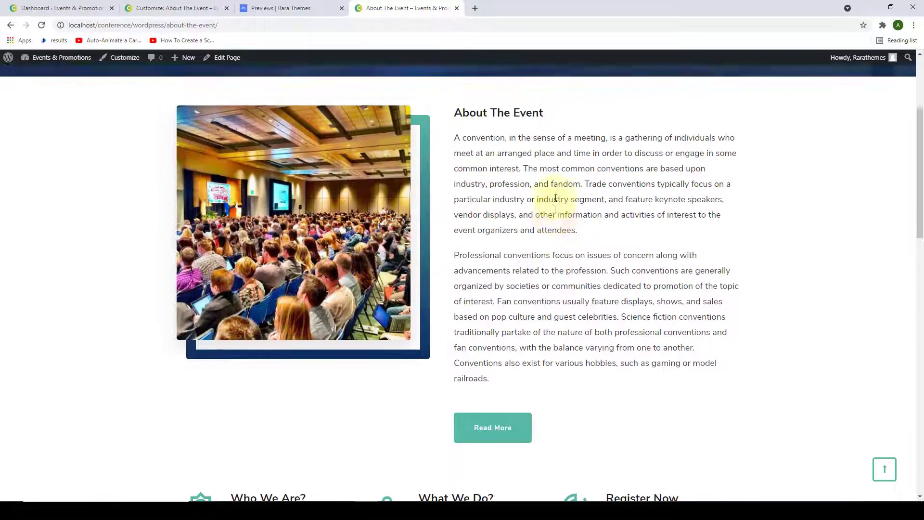
pyautogui.click(176, 8)
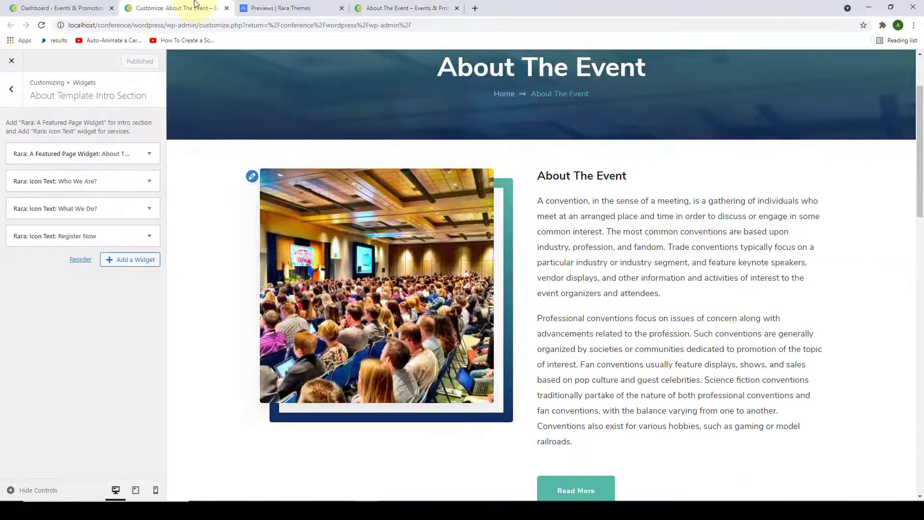
# From About Page Settings, open the Experience Section and add a Text widget found by searching 'text'.
pyautogui.click(9, 91)
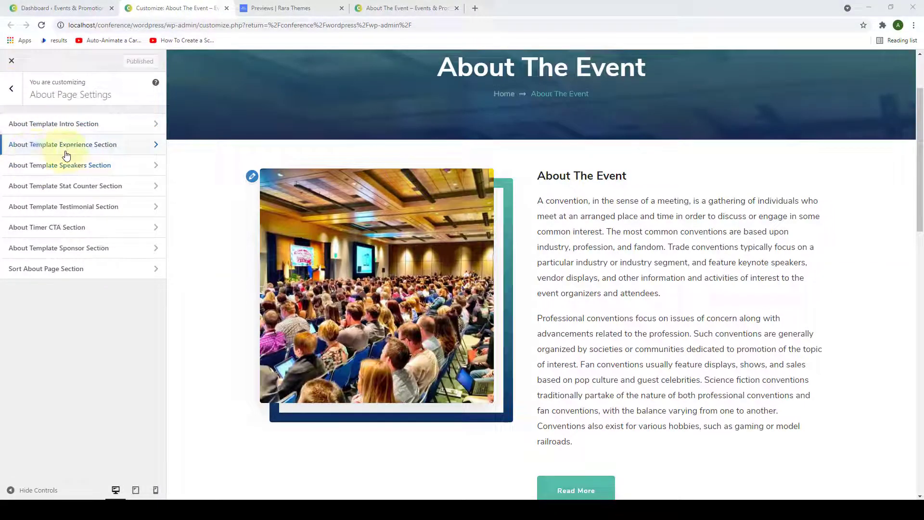
pyautogui.click(120, 144)
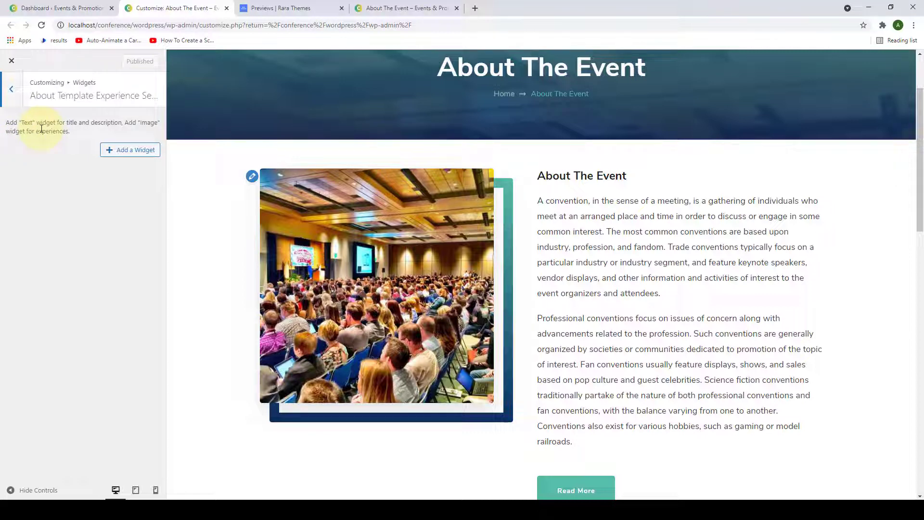
pyautogui.click(112, 155)
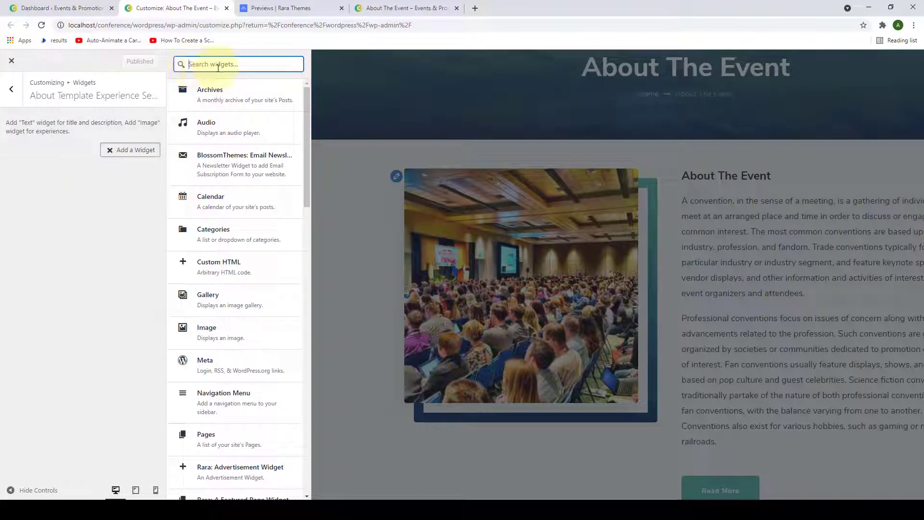
pyautogui.write('text')
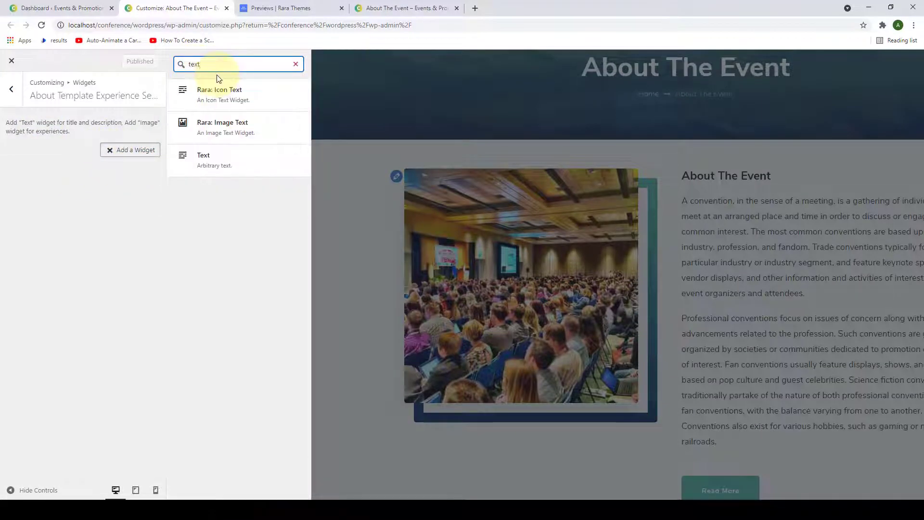
pyautogui.click(237, 162)
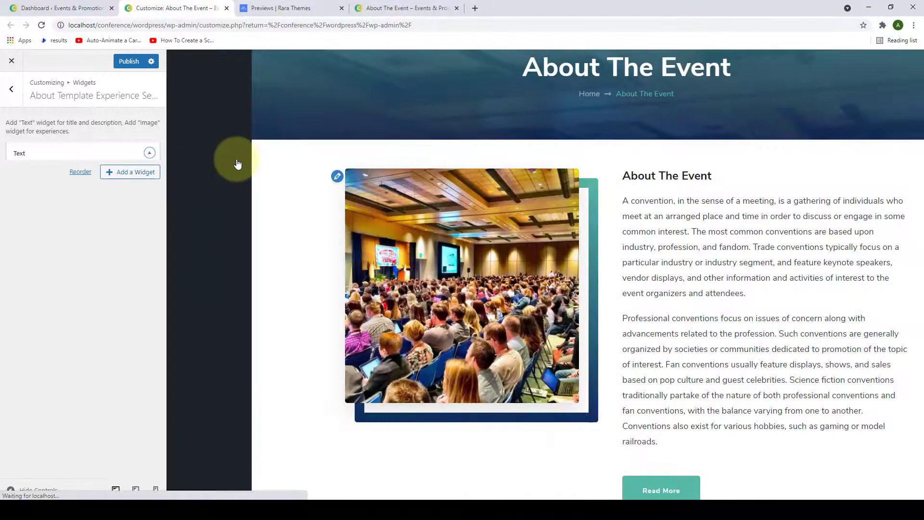
# Title the Text widget What You'll Experience?, paste the convention description as its body, and collapse it.
pyautogui.scroll(-10, 594, 214)
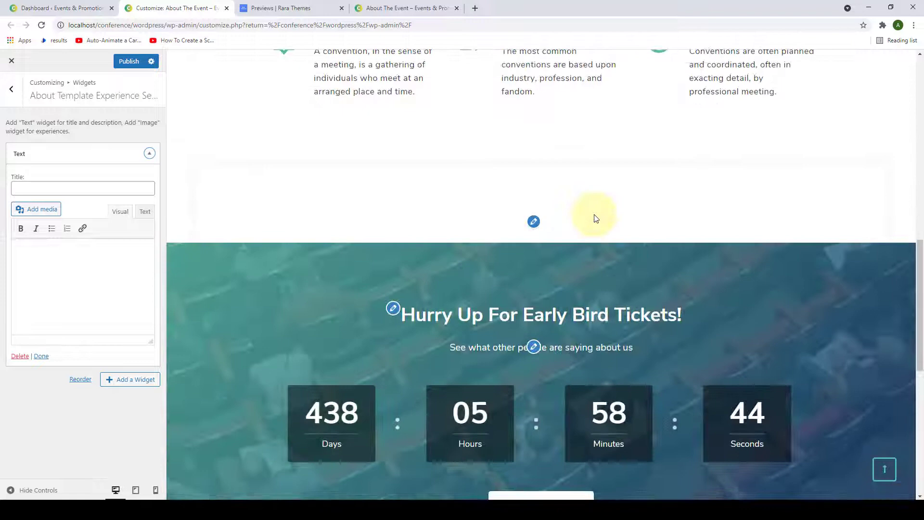
pyautogui.click(65, 189)
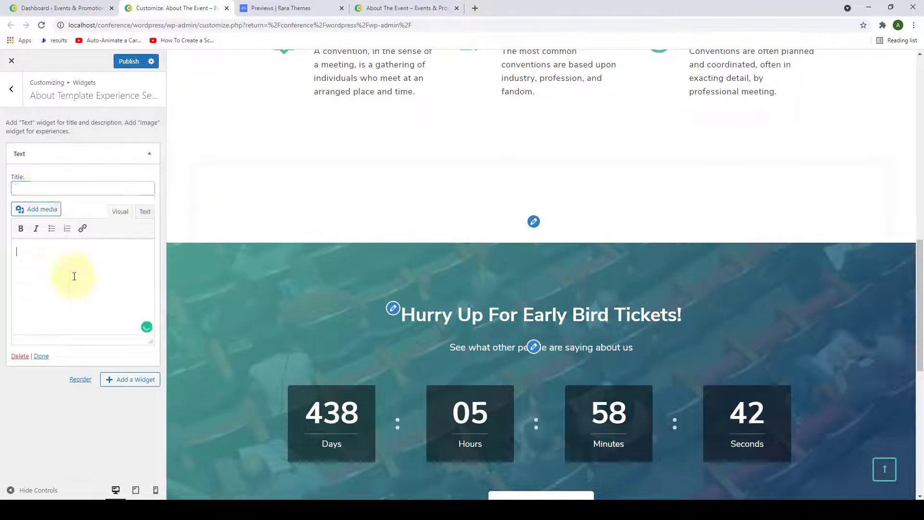
pyautogui.click(89, 188)
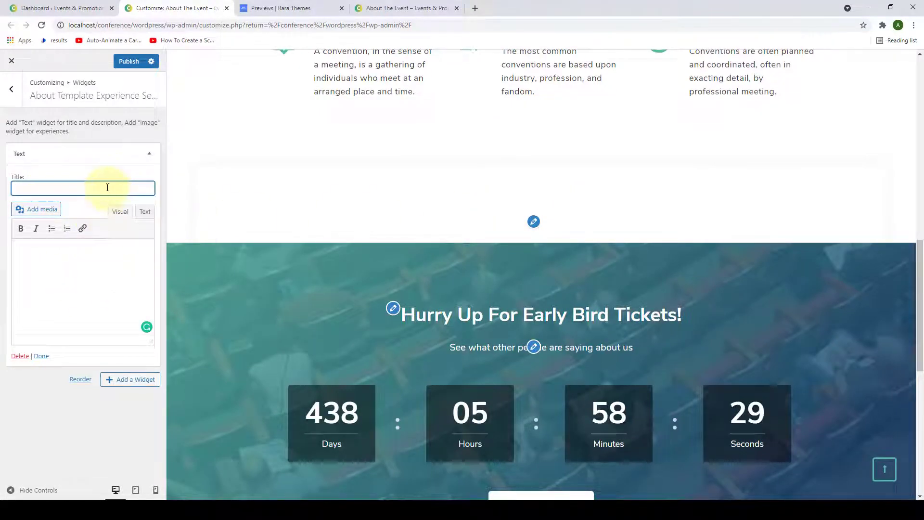
pyautogui.rightClick(108, 187)
pyautogui.click(123, 263)
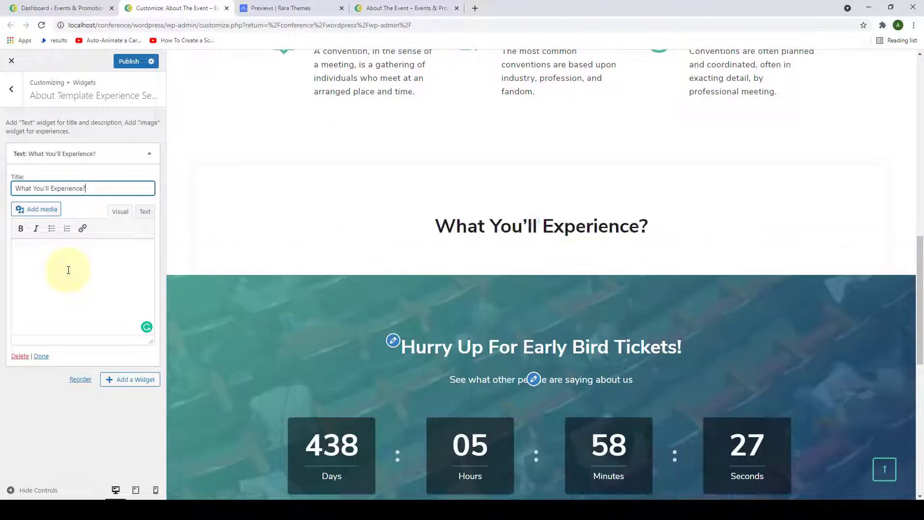
pyautogui.click(68, 270)
pyautogui.rightClick(41, 256)
pyautogui.click(49, 333)
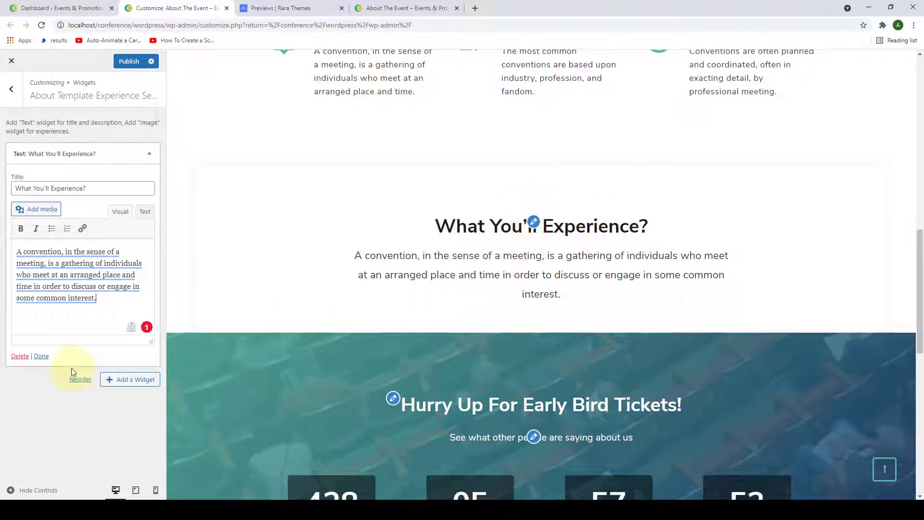
pyautogui.click(42, 355)
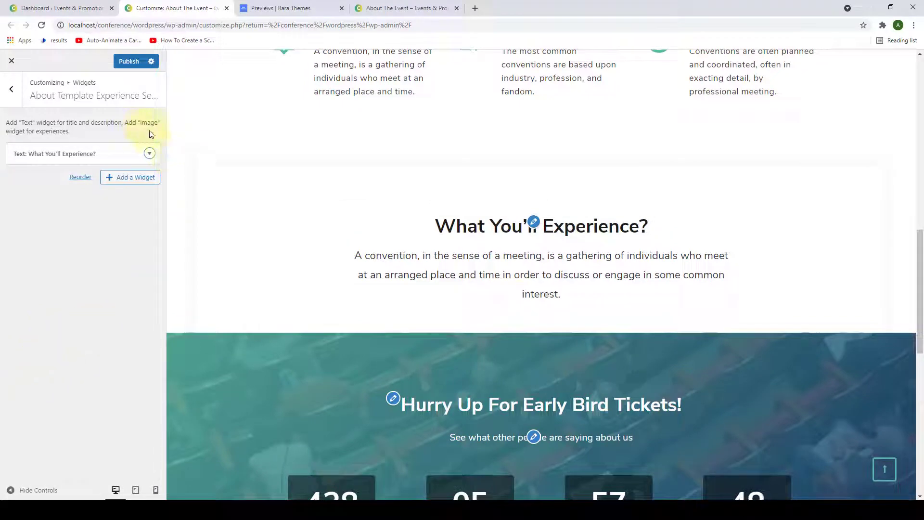
# Add an Image widget holding the theatre photo from the Media Library.
pyautogui.click(110, 182)
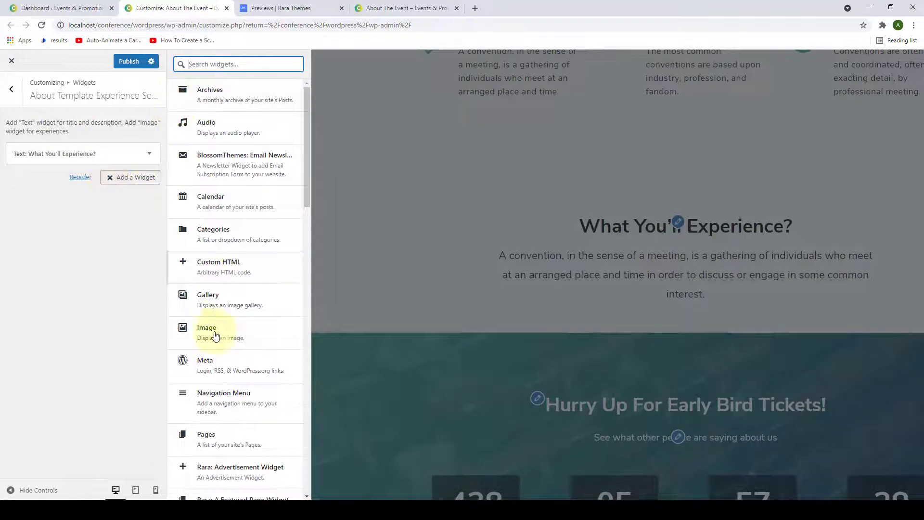
pyautogui.click(251, 337)
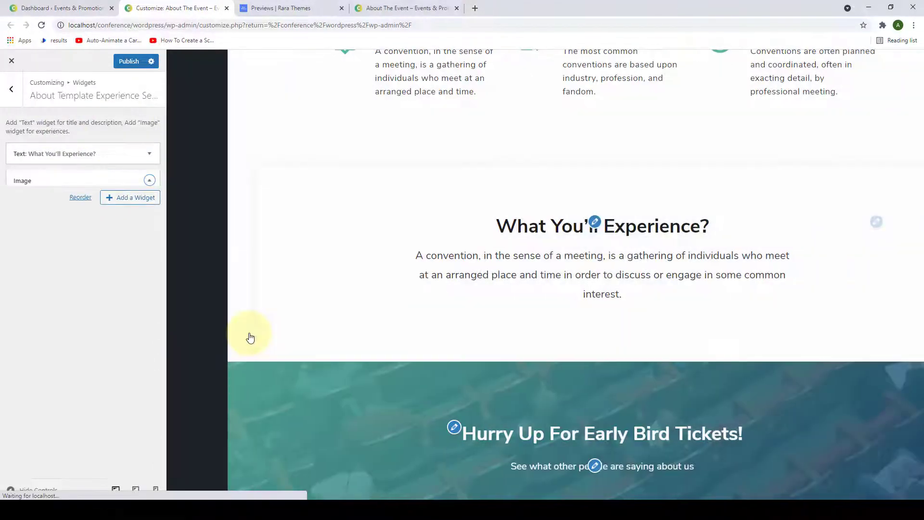
pyautogui.click(91, 246)
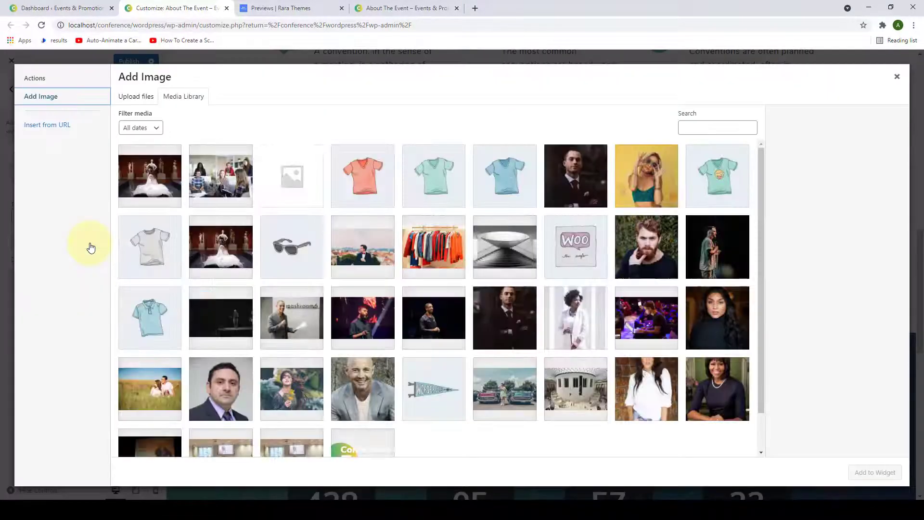
pyautogui.click(132, 180)
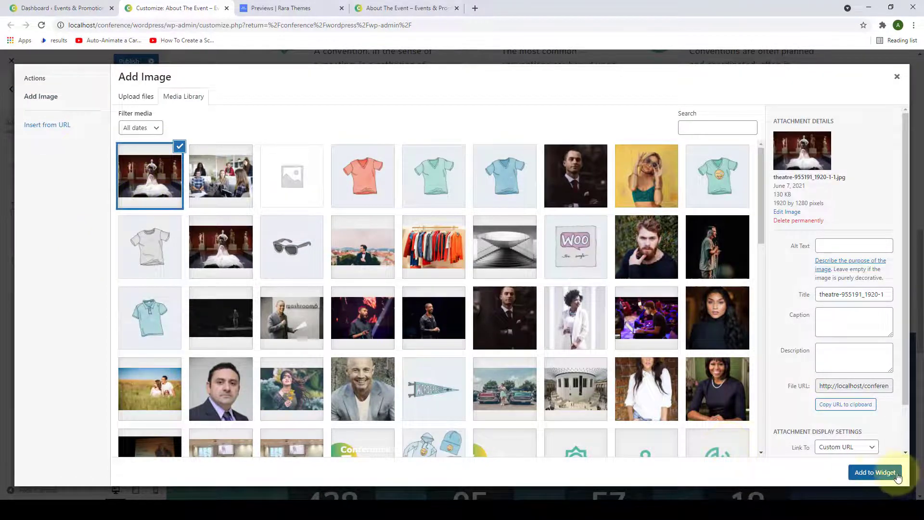
pyautogui.click(875, 472)
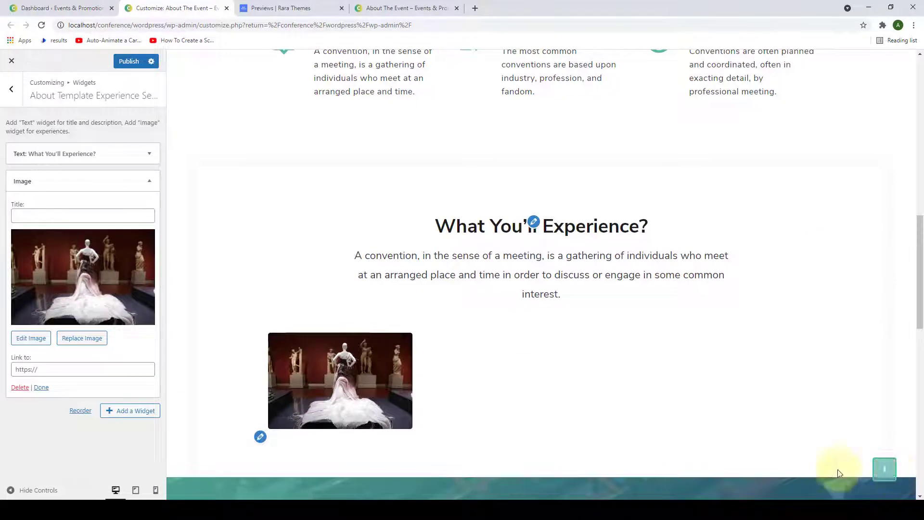
# Set the theatre photo's display size to Full Size 1920 × 1280.
pyautogui.scroll(-2, 629, 336)
pyautogui.click(31, 338)
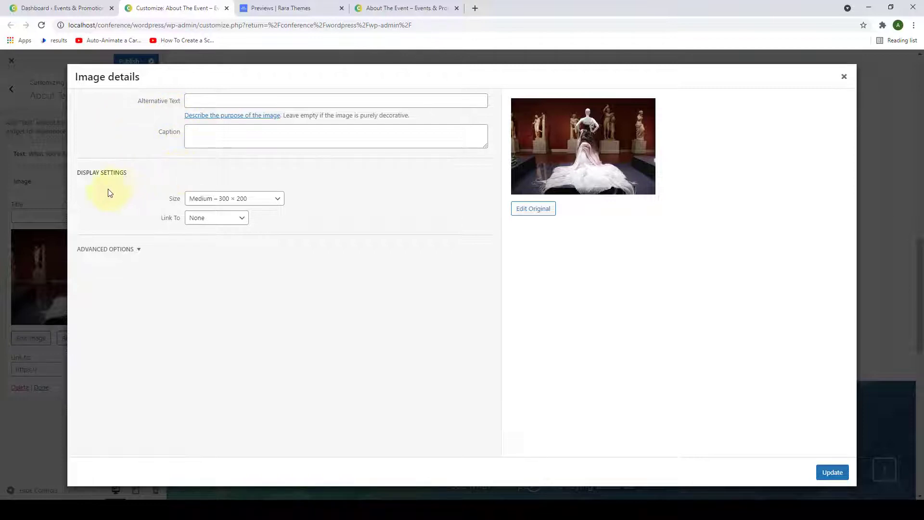
pyautogui.click(138, 250)
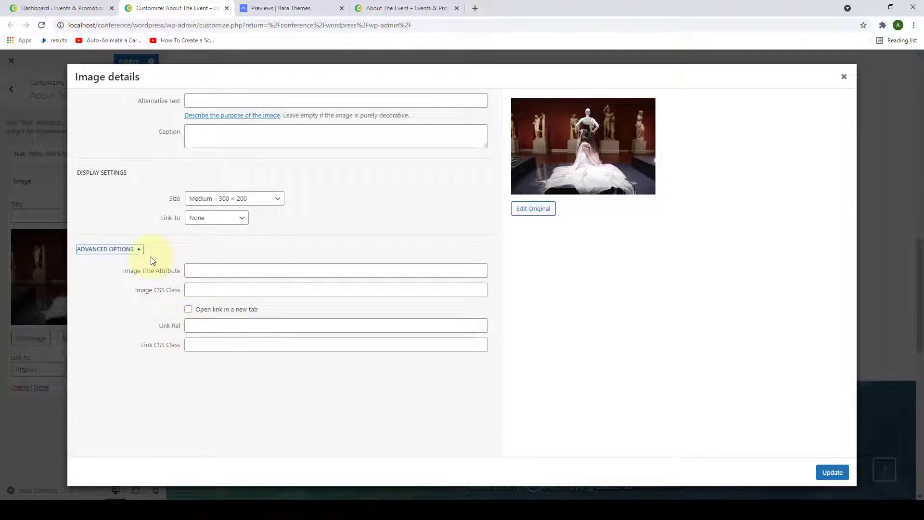
pyautogui.click(138, 250)
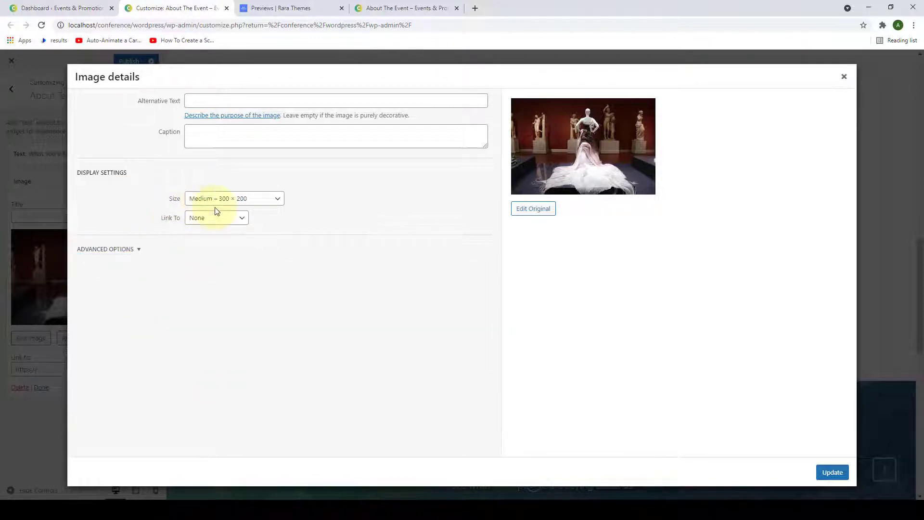
pyautogui.click(278, 200)
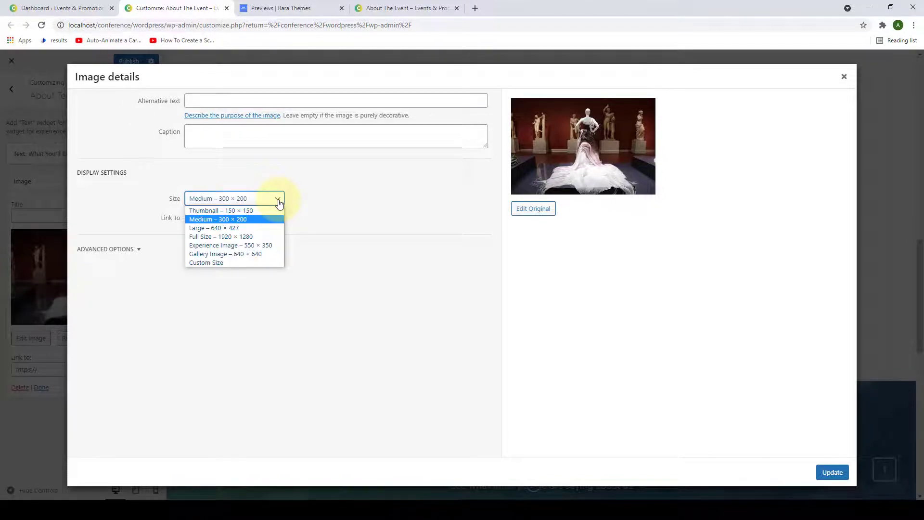
pyautogui.click(234, 237)
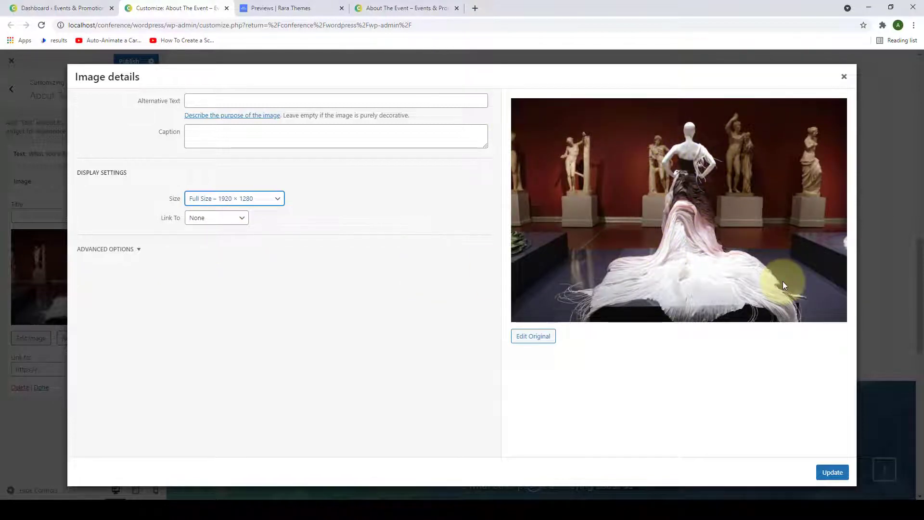
pyautogui.click(834, 472)
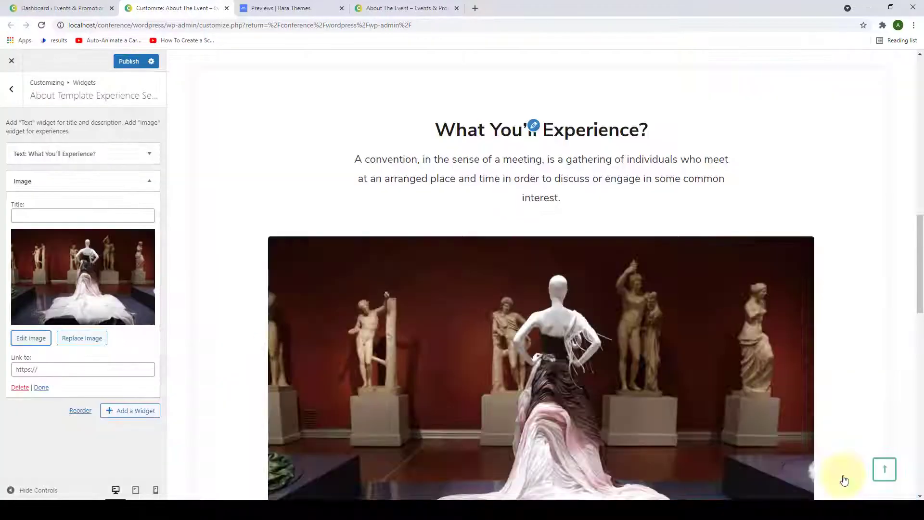
# Title the theatre photo ROG Wind Event Growing CAS 2017, then add a second Image widget below it.
pyautogui.scroll(-4, 696, 320)
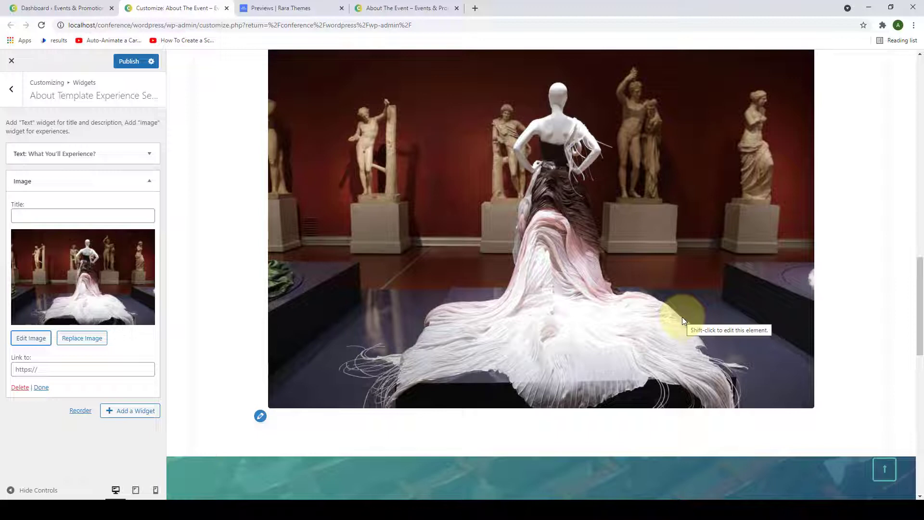
pyautogui.click(29, 371)
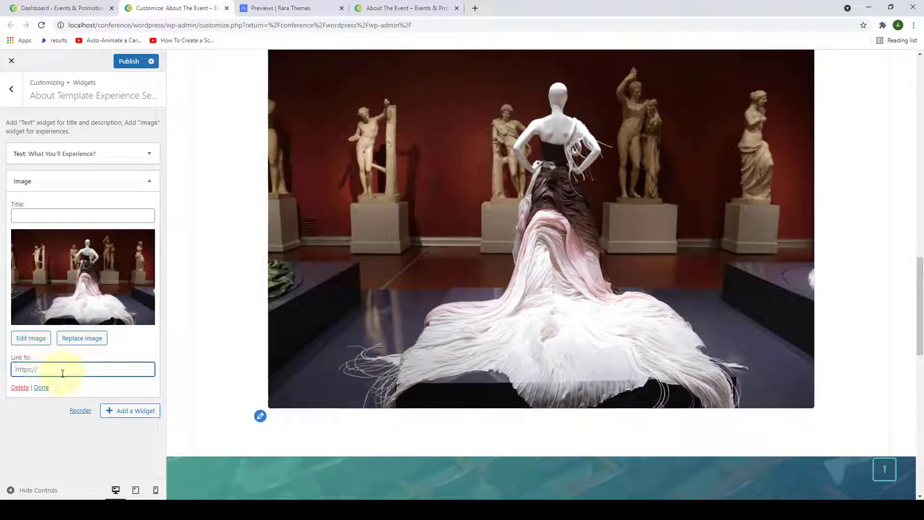
pyautogui.click(36, 419)
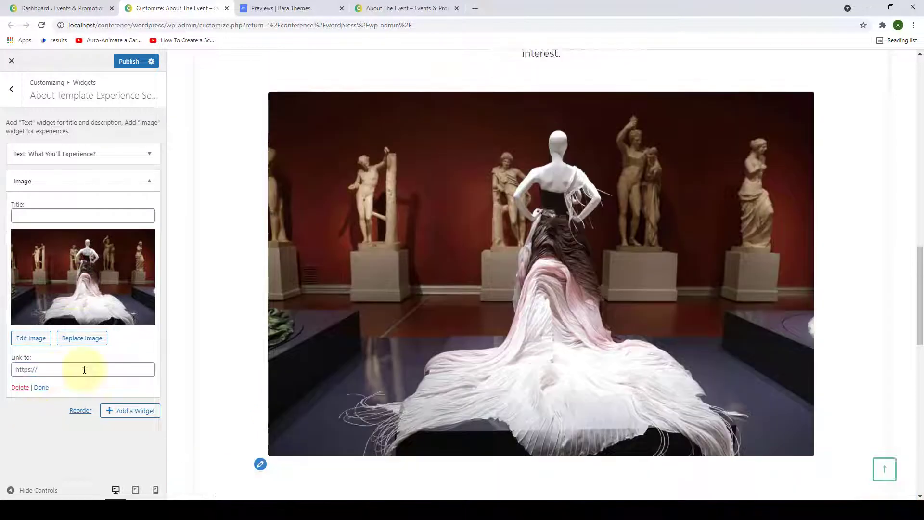
pyautogui.click(88, 211)
pyautogui.rightClick(88, 212)
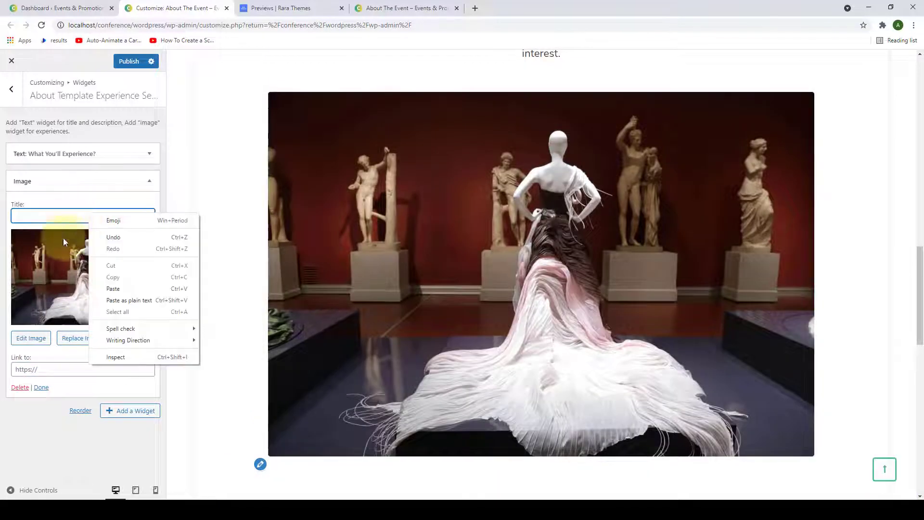
pyautogui.click(120, 289)
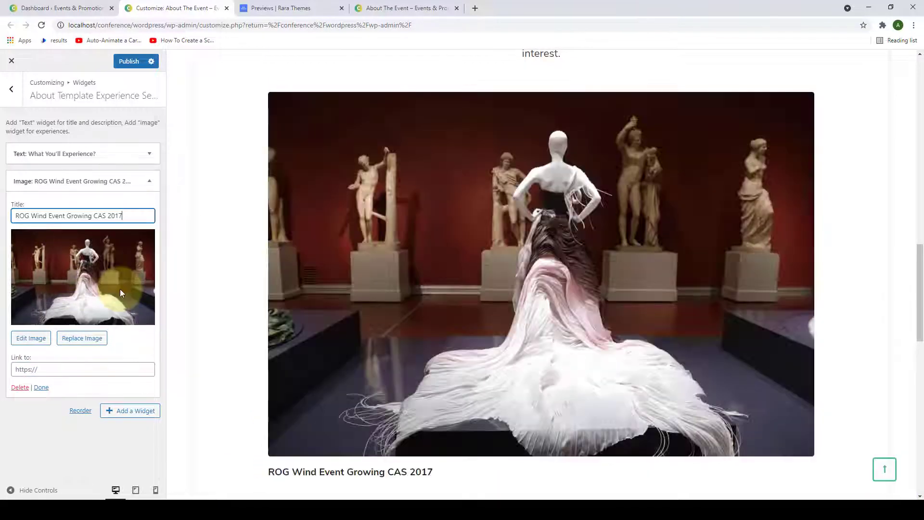
pyautogui.scroll(-4, 385, 256)
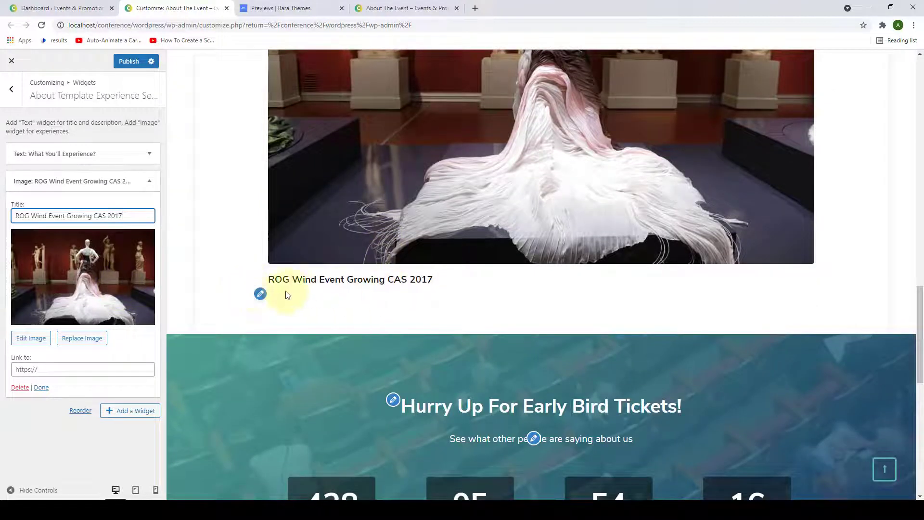
pyautogui.click(41, 387)
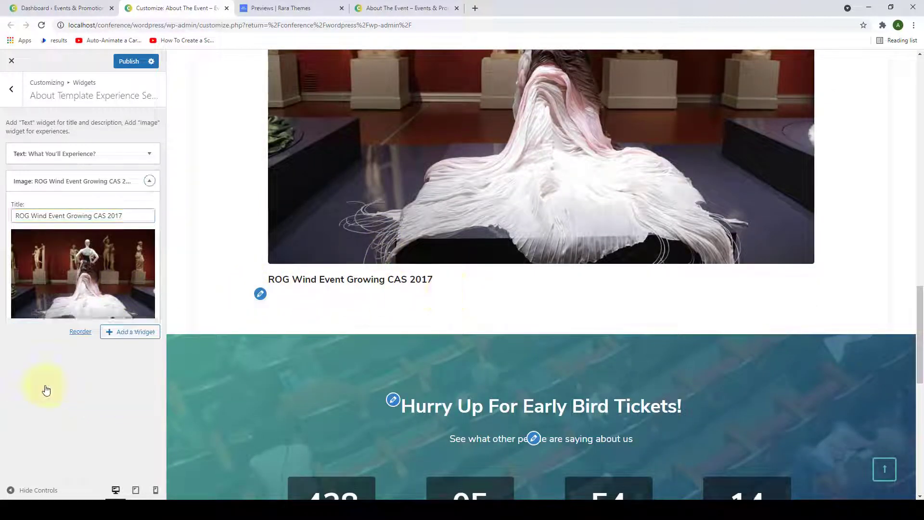
pyautogui.click(111, 207)
pyautogui.click(221, 337)
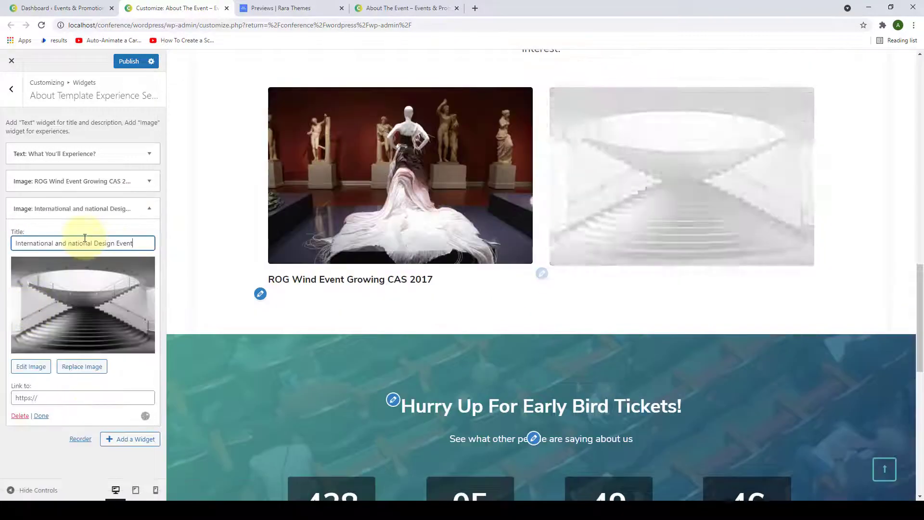
# Add an Image widget with the museum rotunda photo at full size, titled 'International and national Design Event'.
pyautogui.click(42, 414)
pyautogui.click(130, 232)
pyautogui.click(233, 324)
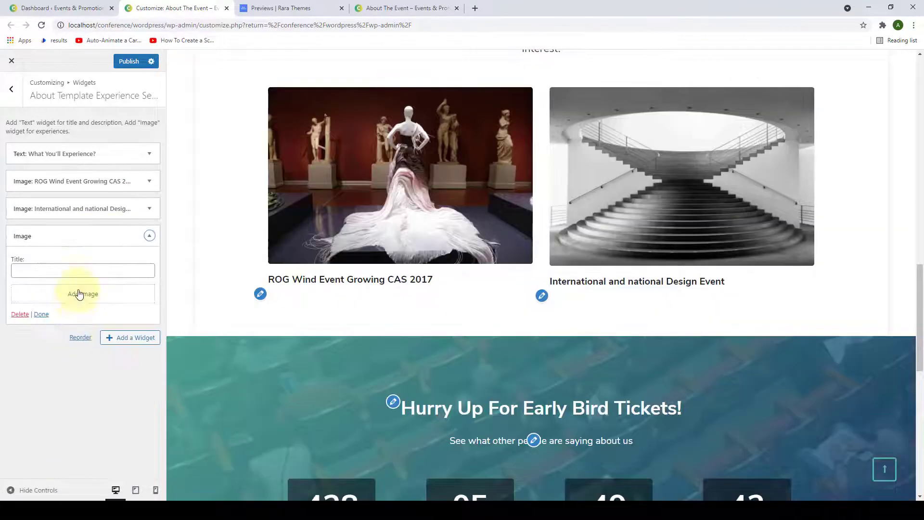
pyautogui.click(79, 292)
pyautogui.scroll(-3, 446, 316)
pyautogui.click(573, 241)
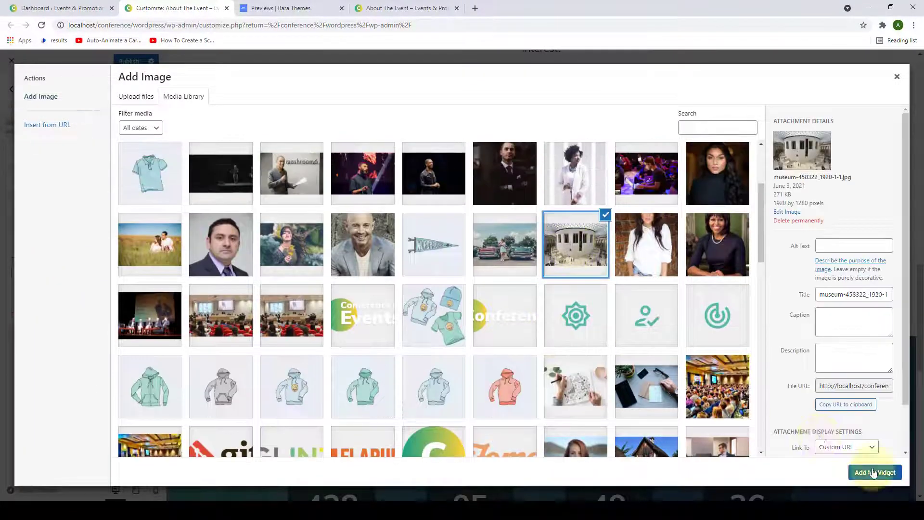
pyautogui.click(875, 472)
pyautogui.click(31, 393)
pyautogui.click(234, 198)
pyautogui.click(220, 236)
pyautogui.click(832, 472)
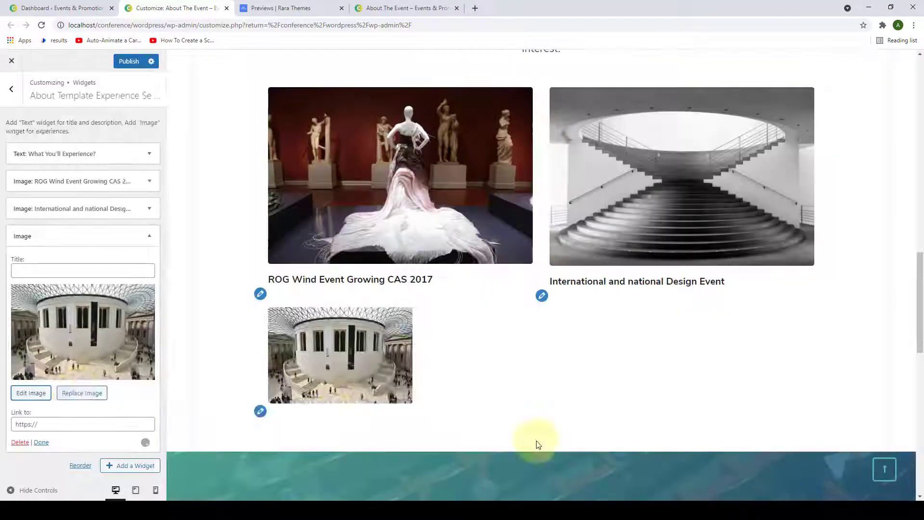
pyautogui.click(43, 442)
pyautogui.rightClick(89, 270)
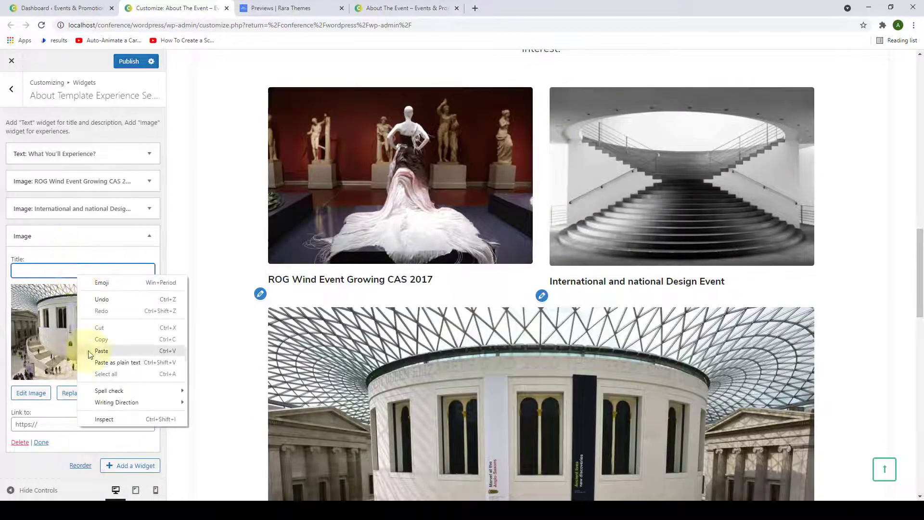
pyautogui.click(103, 350)
pyautogui.click(41, 441)
# Add an Image widget with the farmhouse photo at Full Size 1920 × 1281, titled 'Creative Gallery Lounge and Showcase'.
pyautogui.click(134, 275)
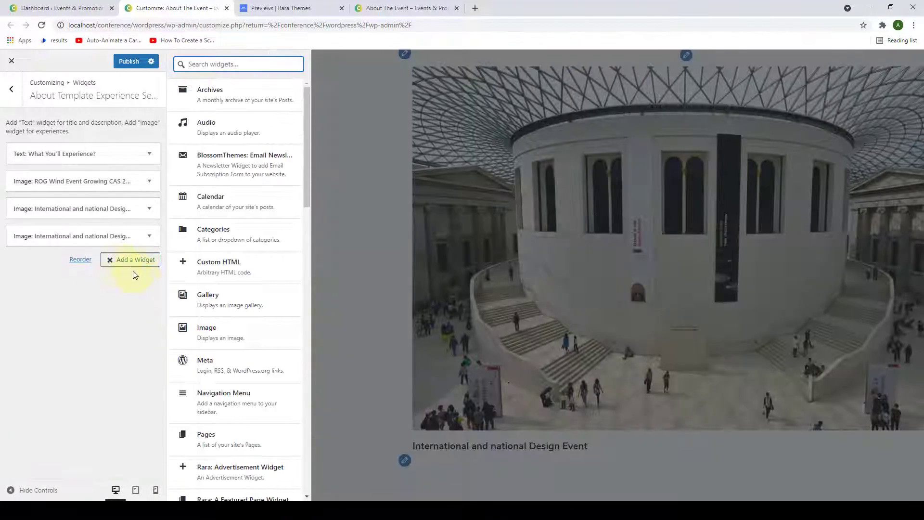
pyautogui.click(188, 339)
pyautogui.click(99, 330)
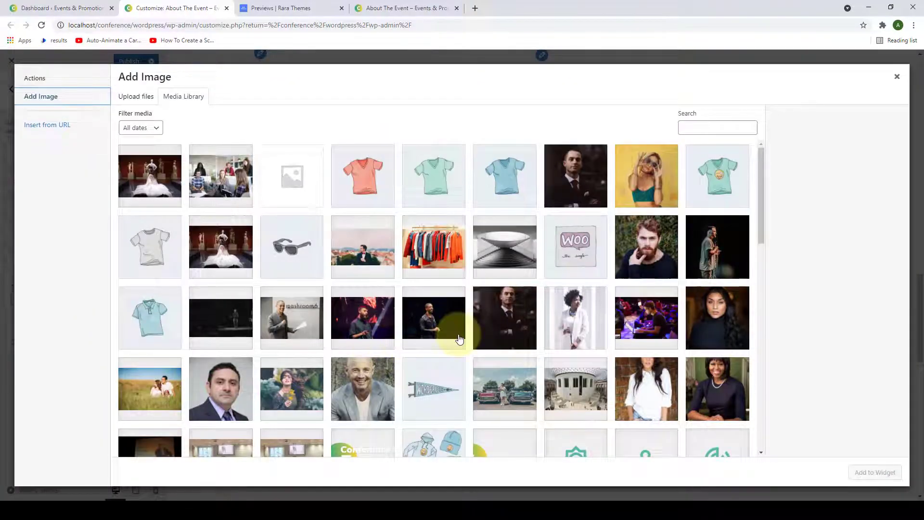
pyautogui.scroll(-3, 476, 365)
pyautogui.scroll(-9, 480, 373)
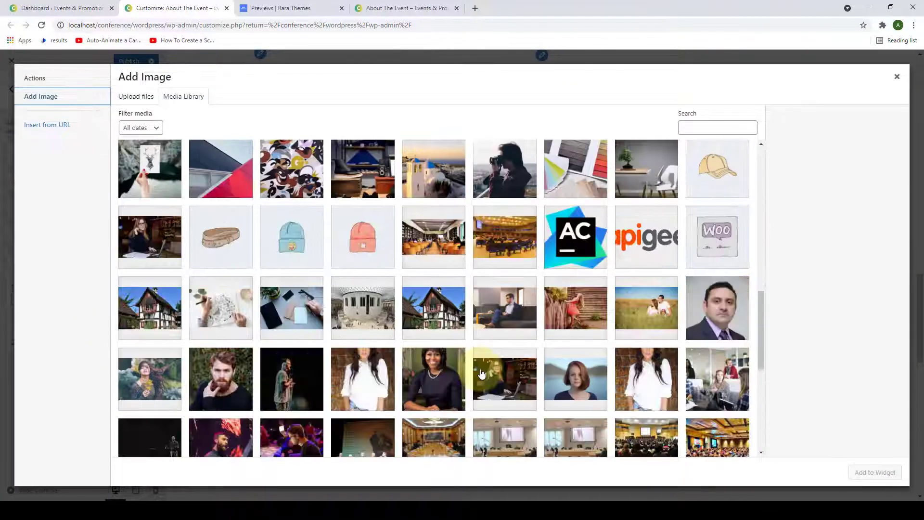
pyautogui.click(426, 296)
pyautogui.scroll(-1, 433, 266)
pyautogui.click(875, 472)
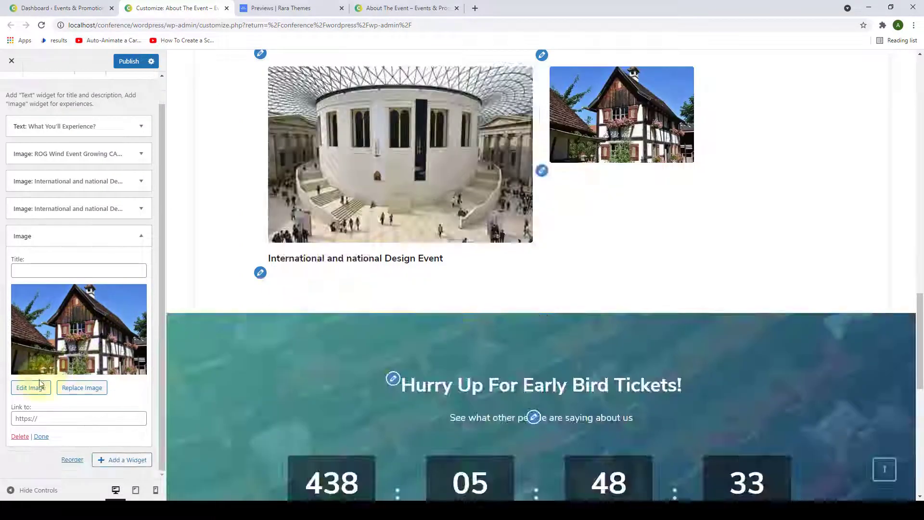
pyautogui.click(31, 387)
pyautogui.click(208, 198)
pyautogui.click(229, 237)
pyautogui.click(832, 472)
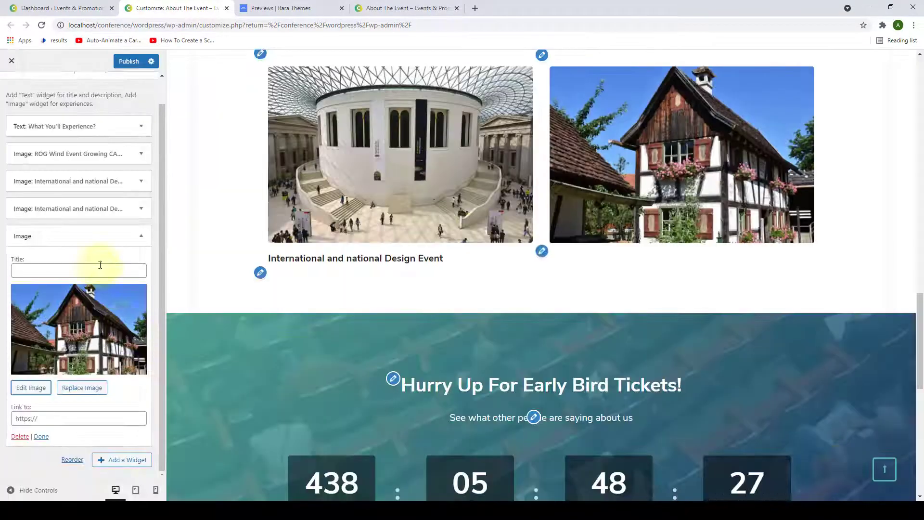
pyautogui.rightClick(102, 269)
pyautogui.click(124, 355)
# Collapse the farmhouse Image widget and scroll back up the widget list.
pyautogui.click(41, 436)
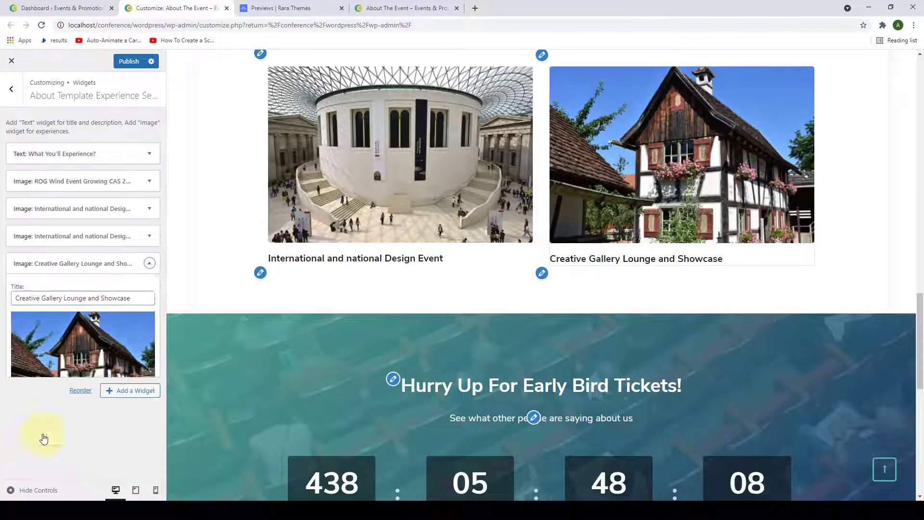
pyautogui.scroll(2, 470, 255)
pyautogui.scroll(3, 575, 252)
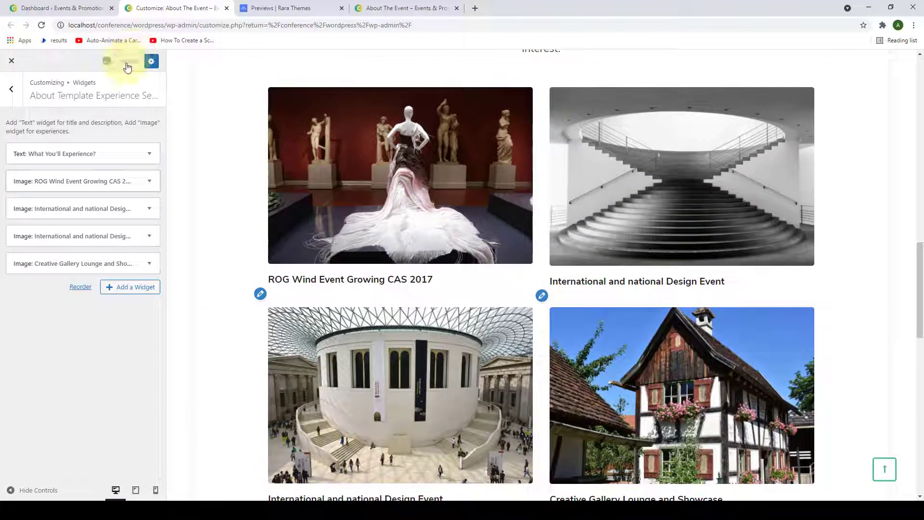
# Reload the live About The Event page and scroll through the experience gallery.
pyautogui.click(372, 8)
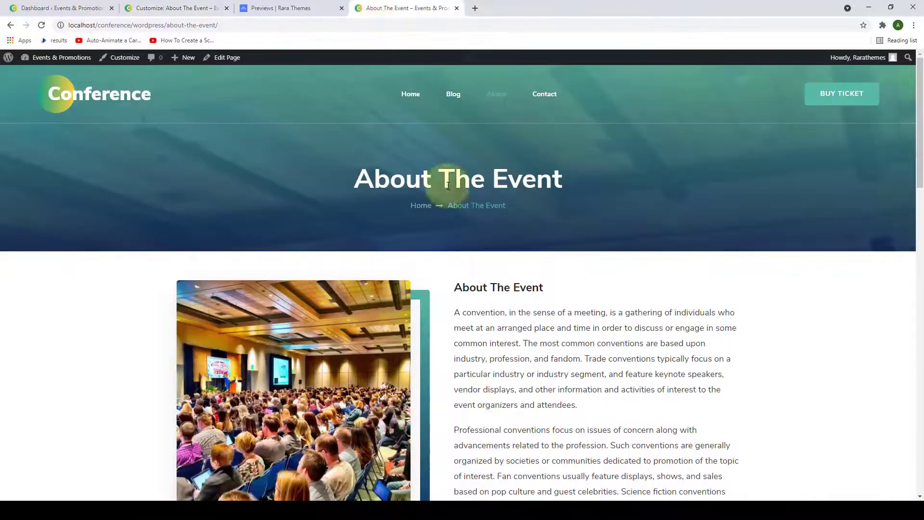
pyautogui.scroll(-7, 470, 169)
pyautogui.scroll(-6, 615, 199)
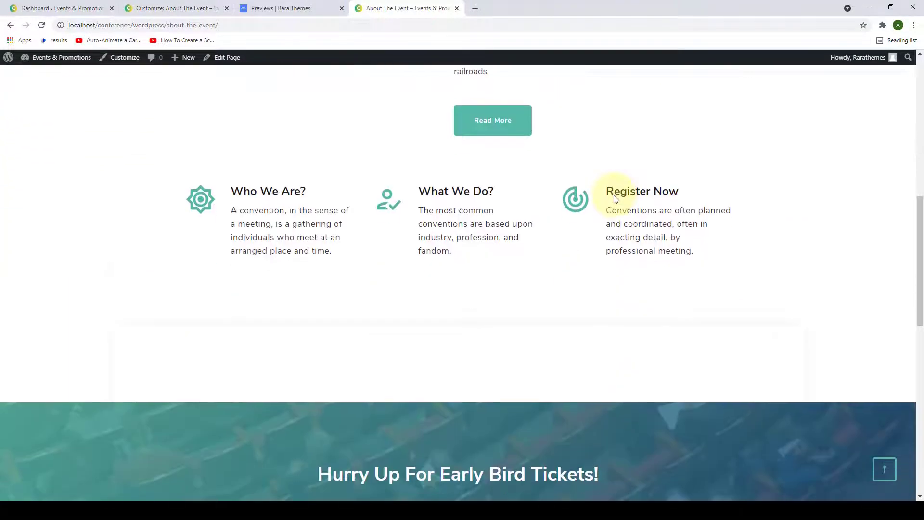
pyautogui.click(41, 25)
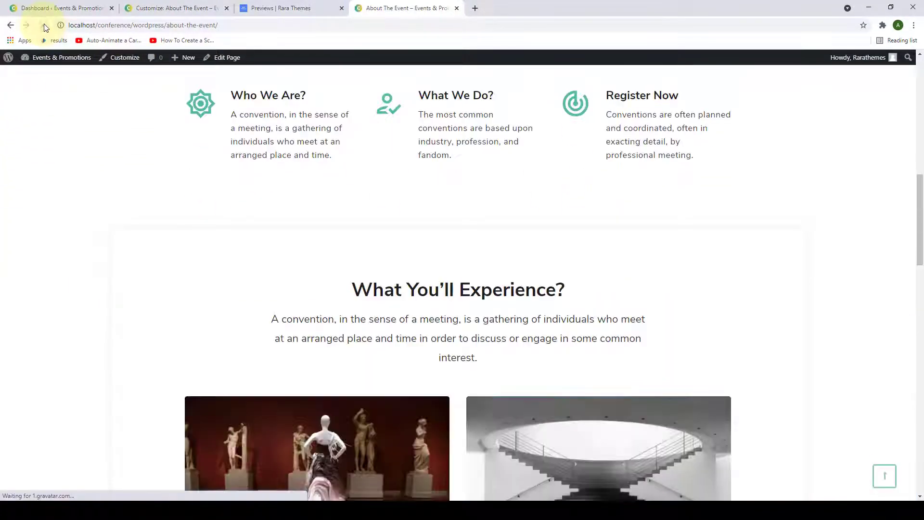
pyautogui.scroll(-4, 467, 238)
pyautogui.scroll(-4, 467, 238)
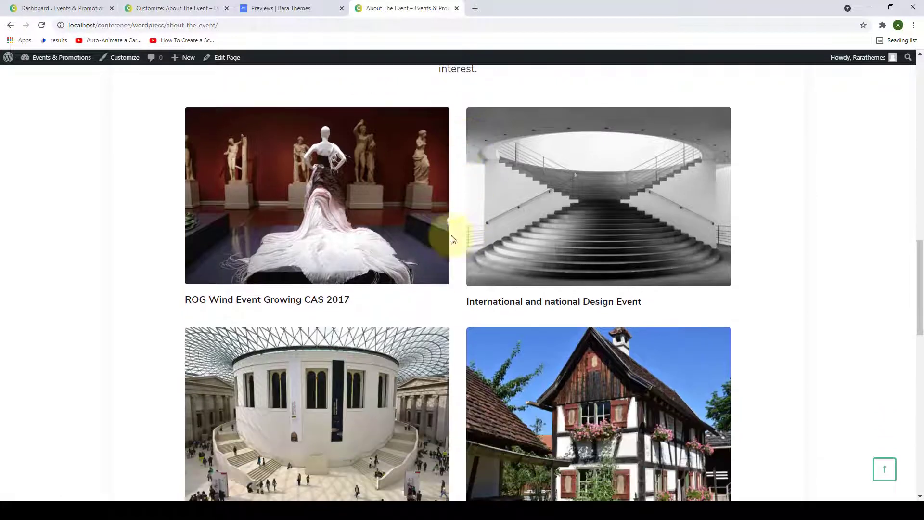
pyautogui.scroll(2, 599, 315)
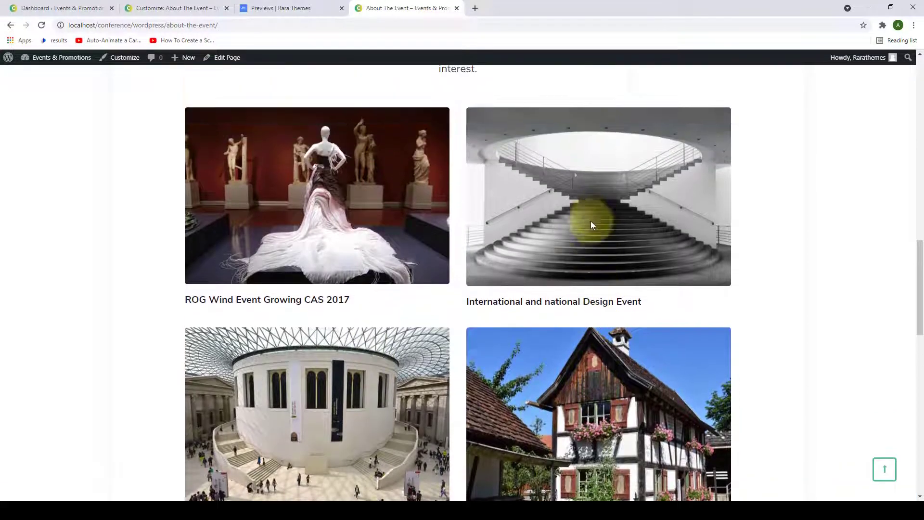
pyautogui.scroll(-1, 592, 221)
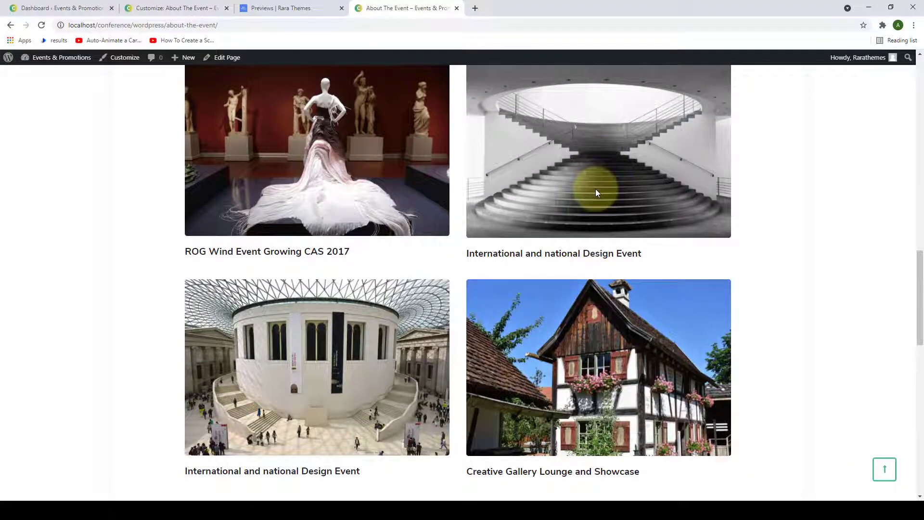
# Return to the Customizer's Experience Section widgets.
pyautogui.click(154, 4)
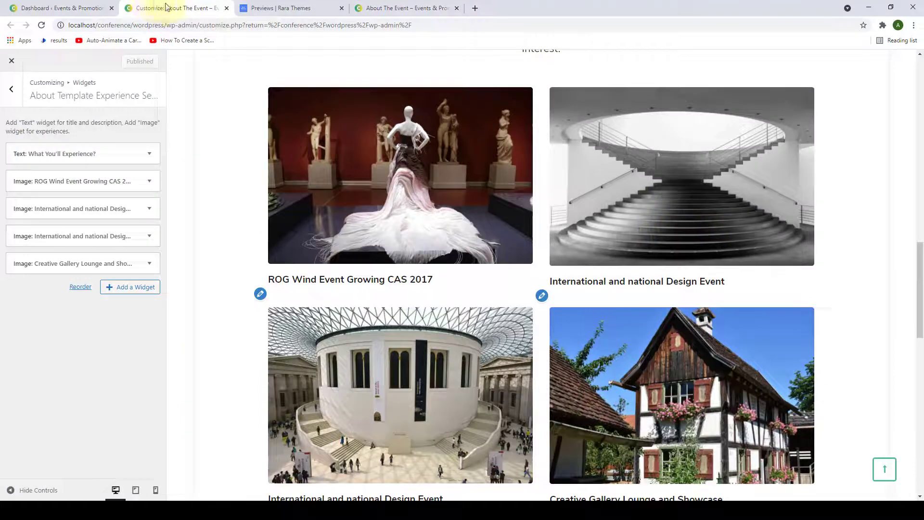
pyautogui.scroll(-2, 612, 295)
pyautogui.scroll(2, 650, 287)
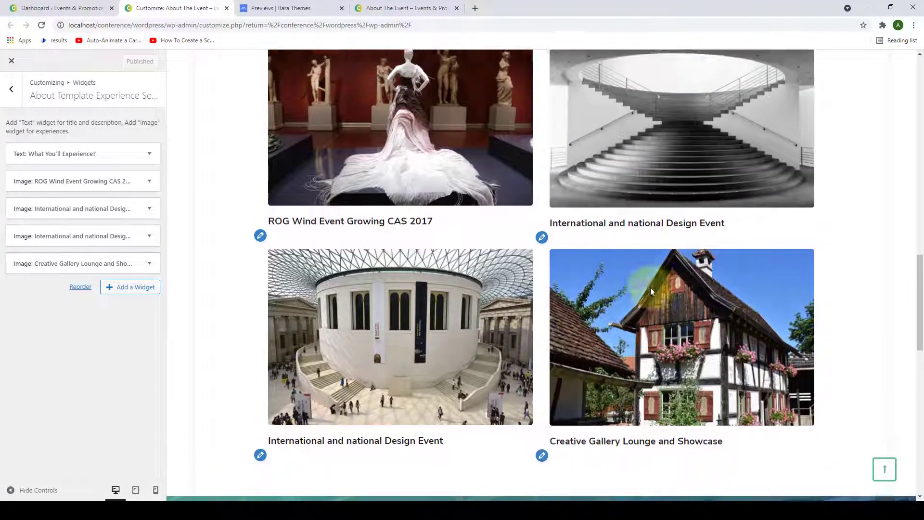
# Caption the ROG Wind Event image 'Fashion Industry Gossip Was Once Whispered'.
pyautogui.click(129, 182)
pyautogui.click(32, 334)
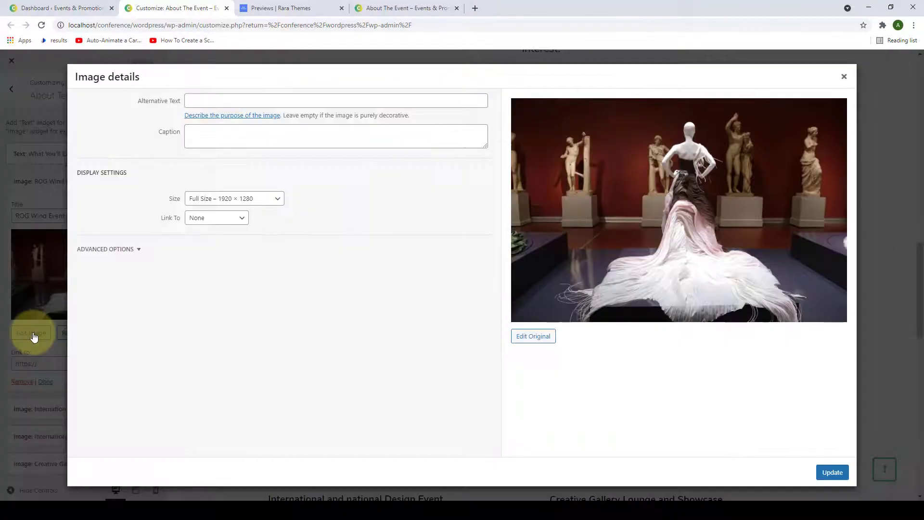
pyautogui.click(241, 137)
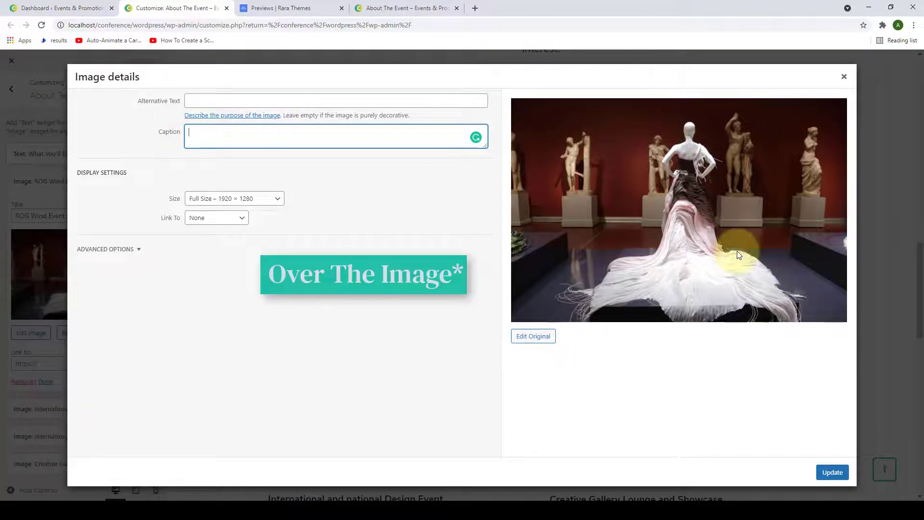
pyautogui.rightClick(249, 137)
pyautogui.click(285, 214)
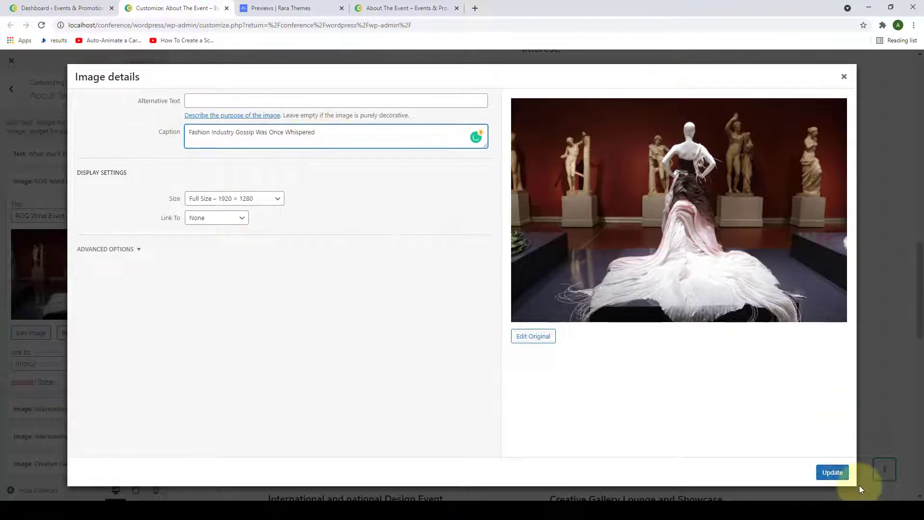
pyautogui.click(832, 471)
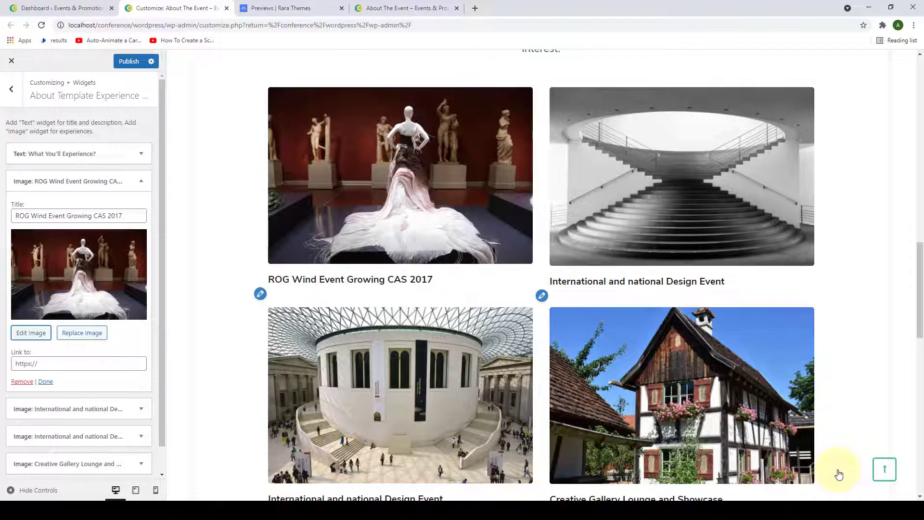
pyautogui.moveTo(450, 253)
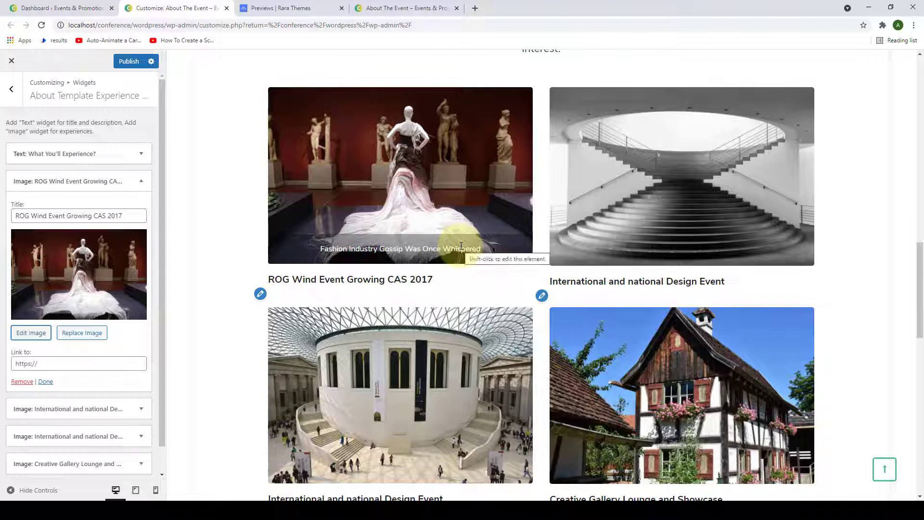
pyautogui.scroll(-2, 639, 228)
pyautogui.scroll(1, 663, 291)
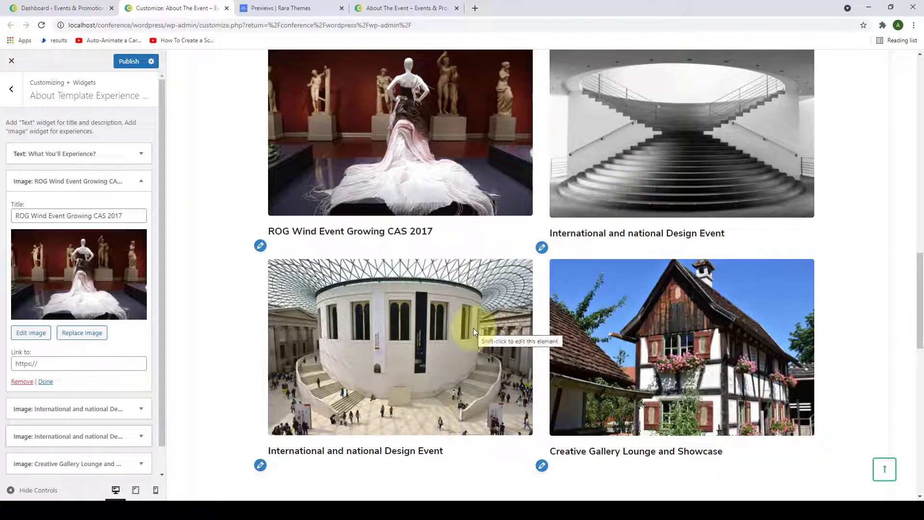
pyautogui.click(42, 388)
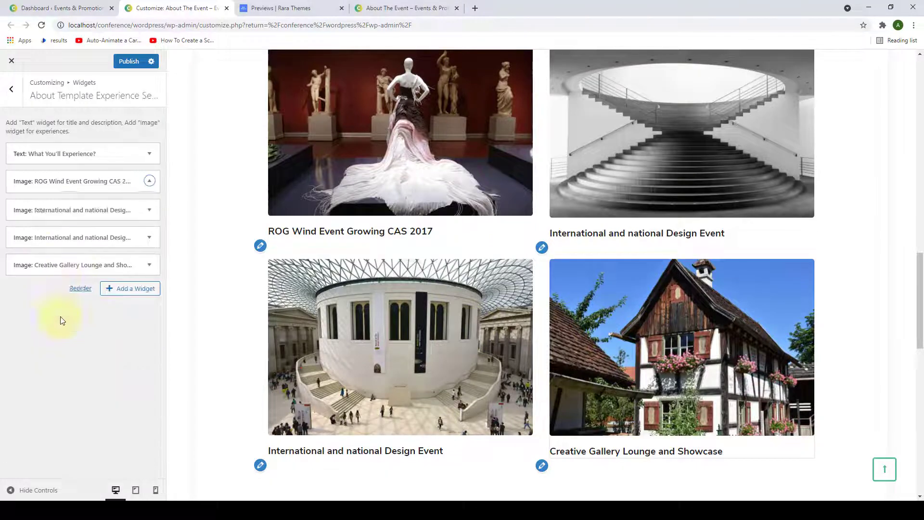
# Update the International and Creative Gallery images' captions and publish the changes.
pyautogui.click(88, 208)
pyautogui.click(32, 361)
pyautogui.click(834, 473)
pyautogui.click(45, 410)
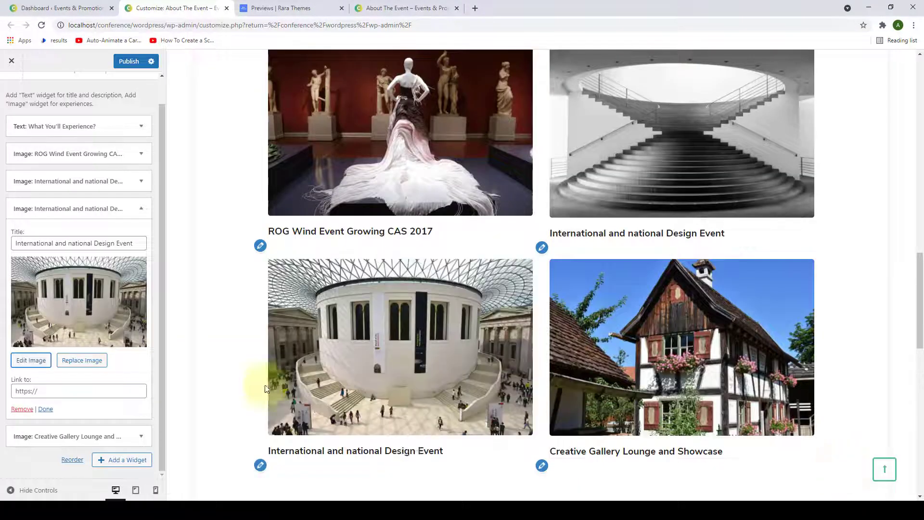
pyautogui.click(58, 436)
pyautogui.click(30, 388)
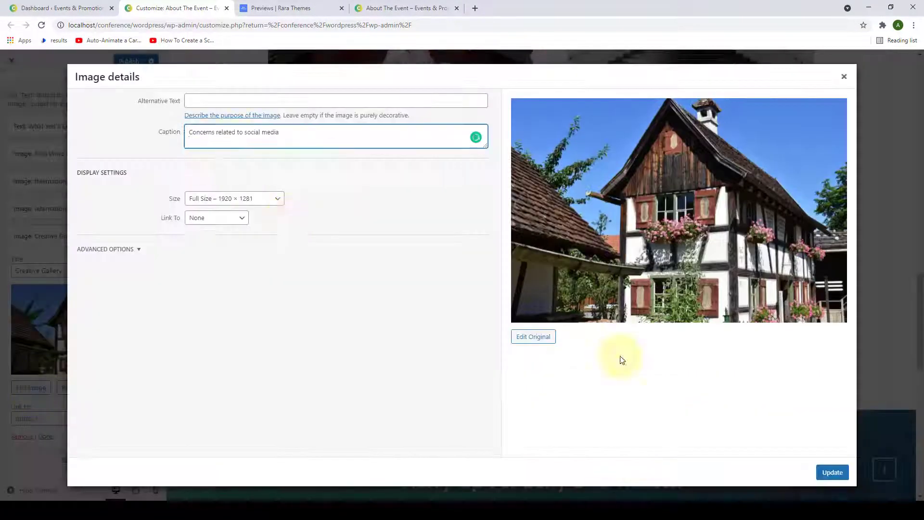
pyautogui.click(831, 471)
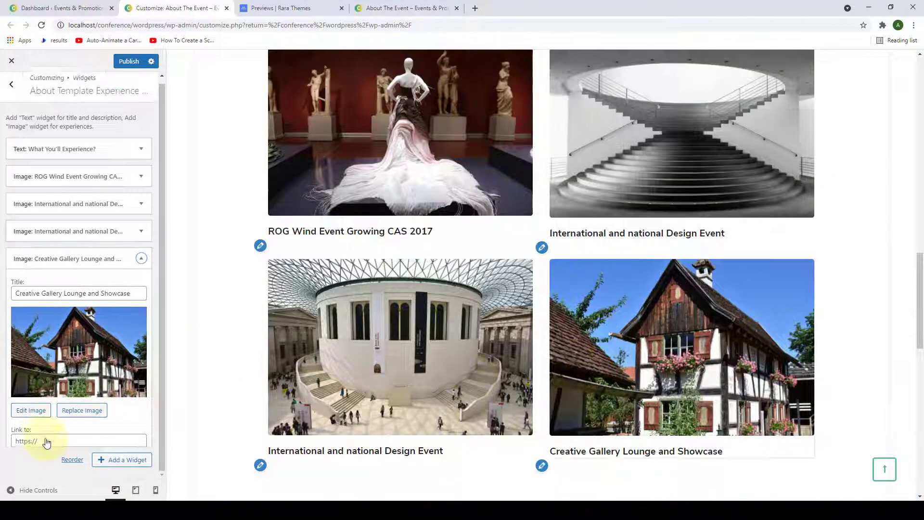
pyautogui.click(46, 436)
pyautogui.click(127, 63)
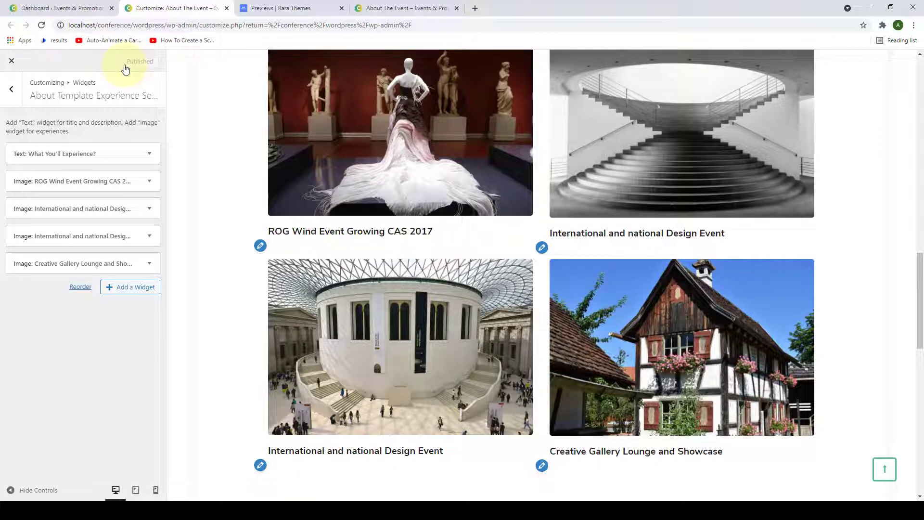
pyautogui.click(419, 5)
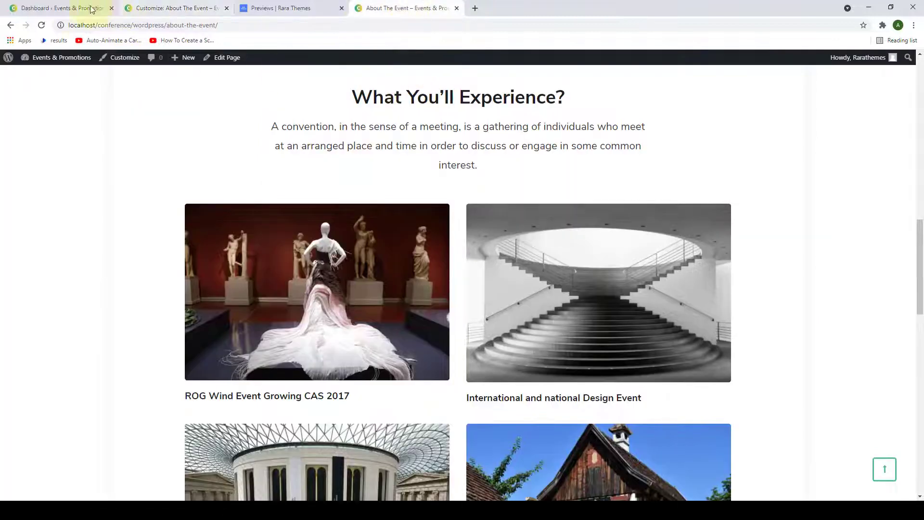
# Reload the live page to check captions like 'Barca Stadium Tour & Museum', then return to the Customizer.
pyautogui.click(42, 26)
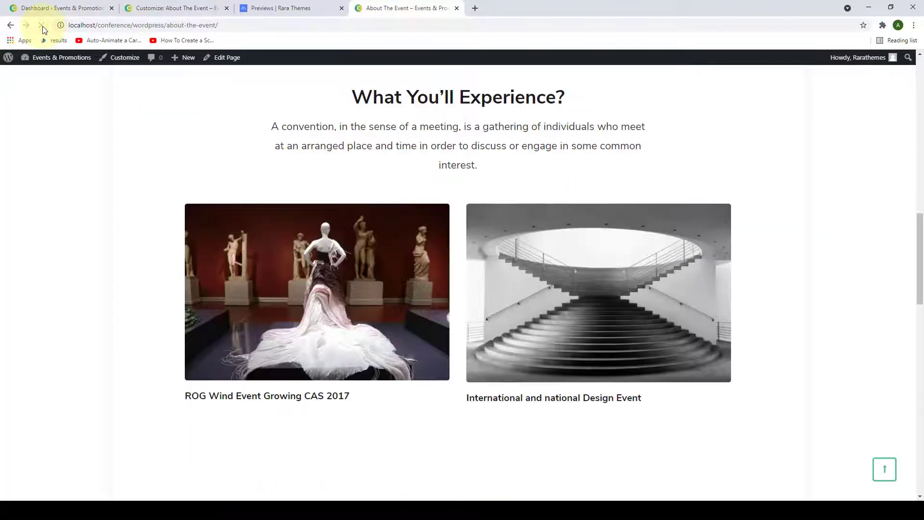
pyautogui.scroll(-1, 115, 252)
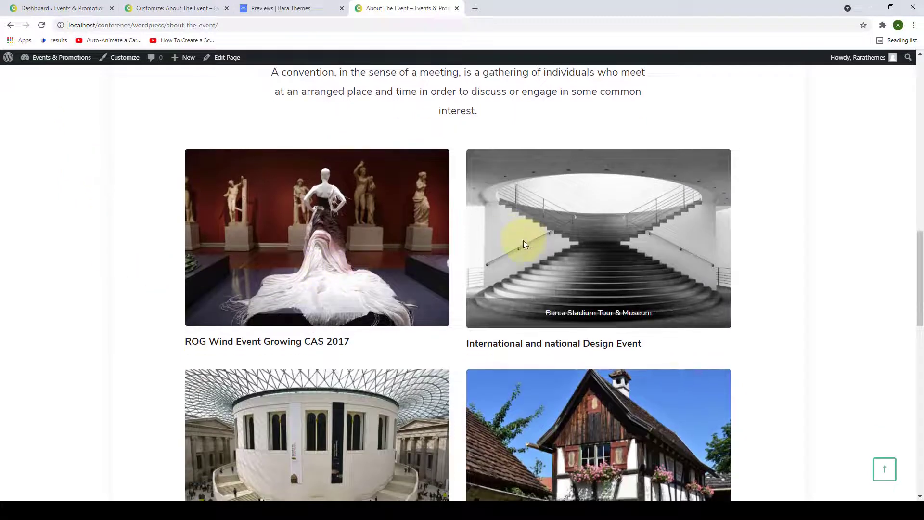
pyautogui.scroll(-4, 523, 240)
pyautogui.scroll(2, 253, 296)
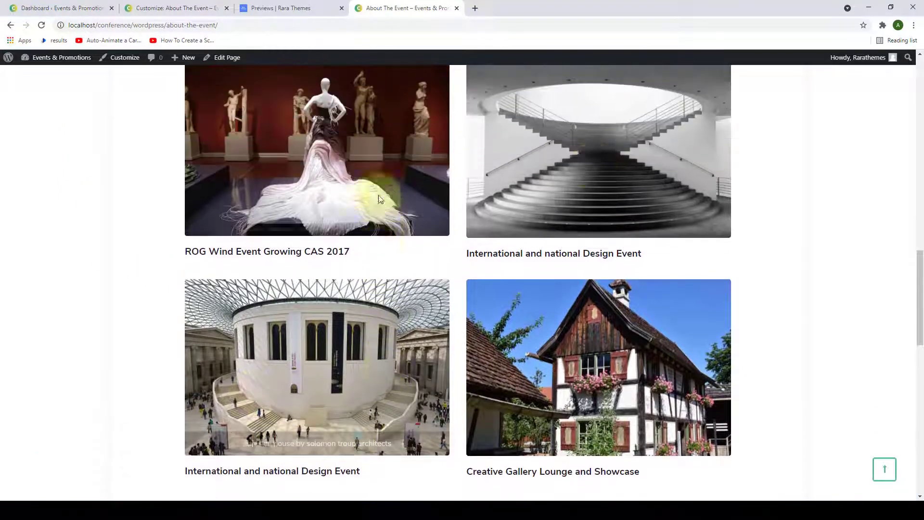
pyautogui.scroll(-1, 396, 304)
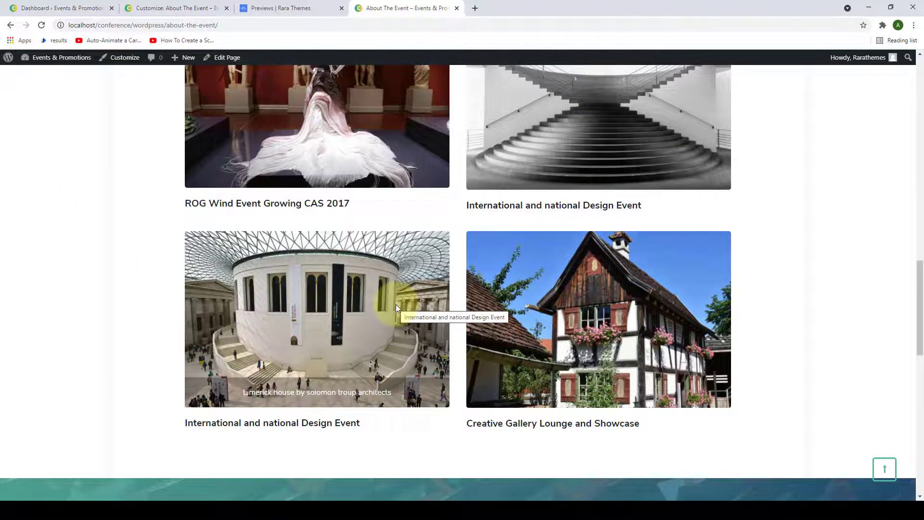
pyautogui.click(204, 7)
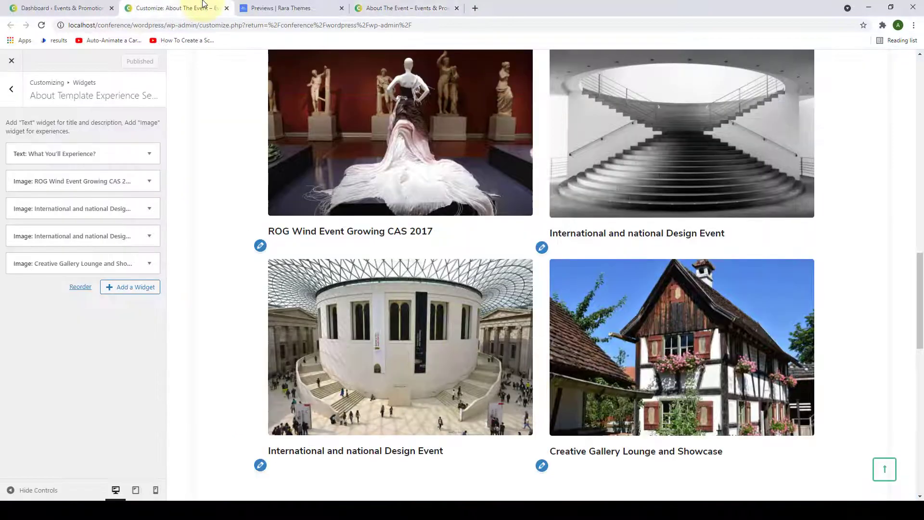
# In the Speakers Section, add an 'Our Speakers' Text widget holding the convention paragraph.
pyautogui.click(11, 91)
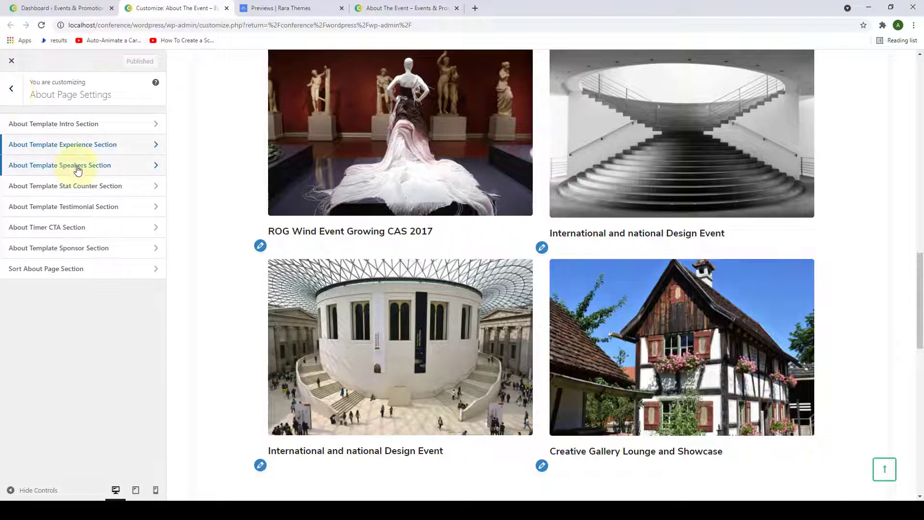
pyautogui.click(120, 166)
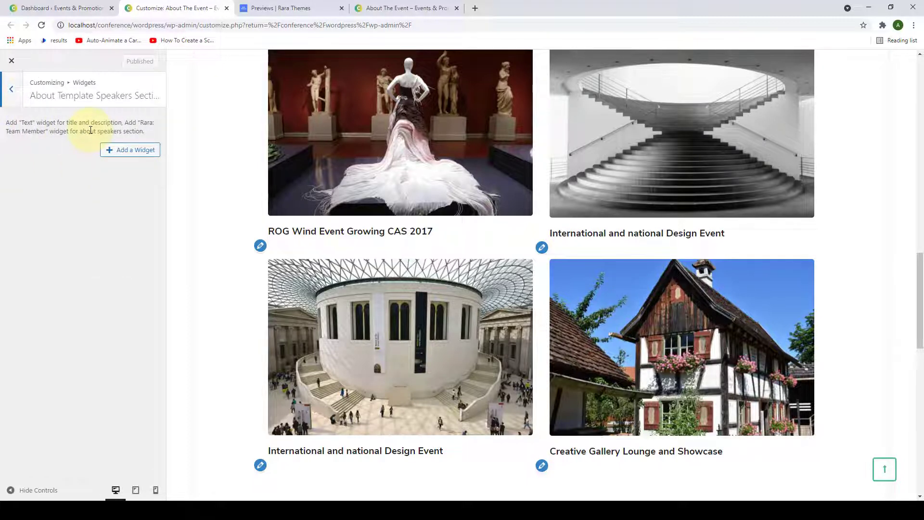
pyautogui.click(107, 151)
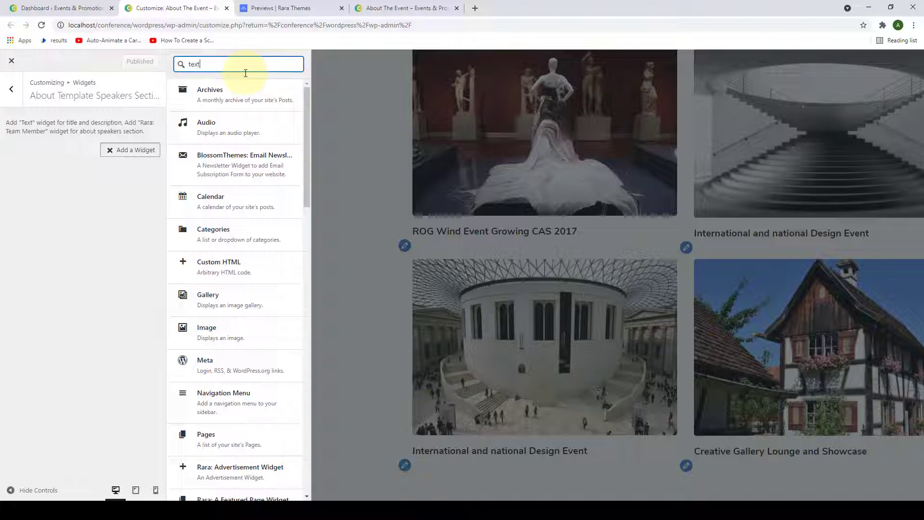
pyautogui.click(213, 154)
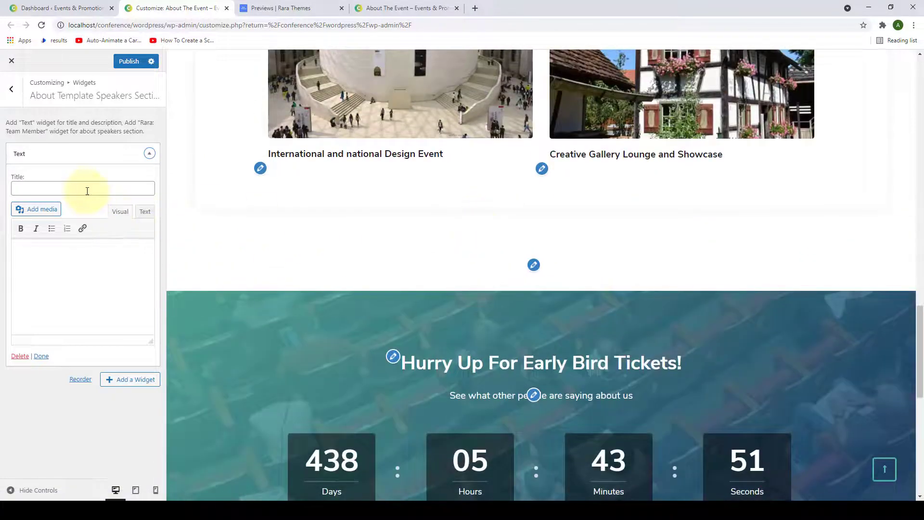
pyautogui.click(87, 191)
pyautogui.write('Our Speakers')
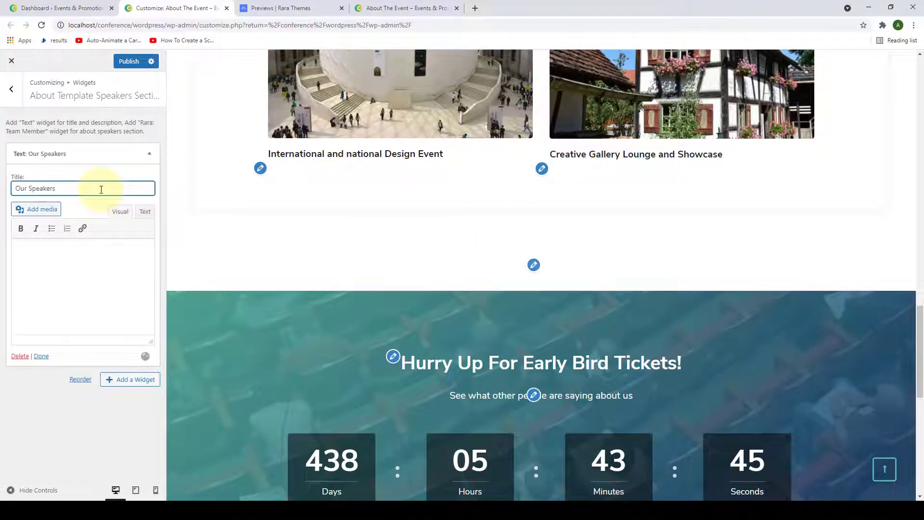
pyautogui.click(14, 254)
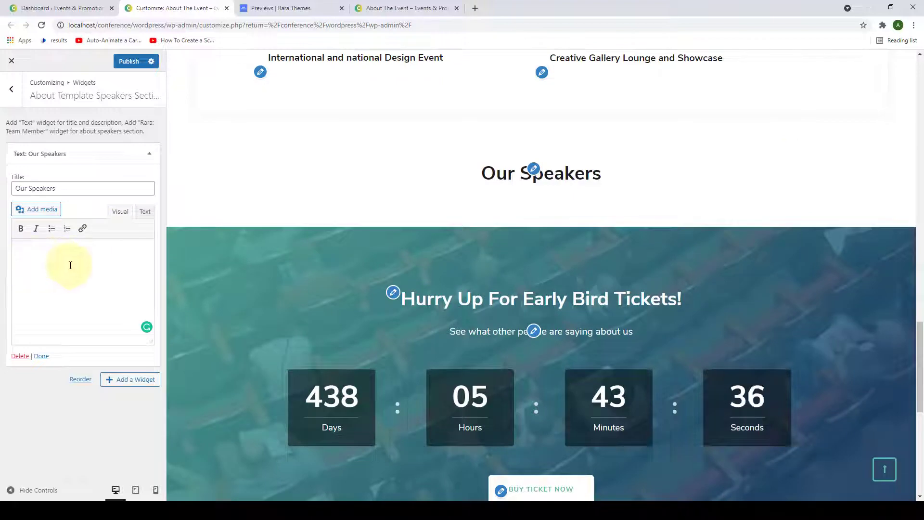
pyautogui.write('A convention, in the sense of a meeting, is a gathering of individuals who meet at an arranged place and time in order to discuss or engage in some common interest. A convention, in the sense of a meeting, is a gathering of individuals who meet at an arranged place and time in order to discuss or engage in some common interest.')
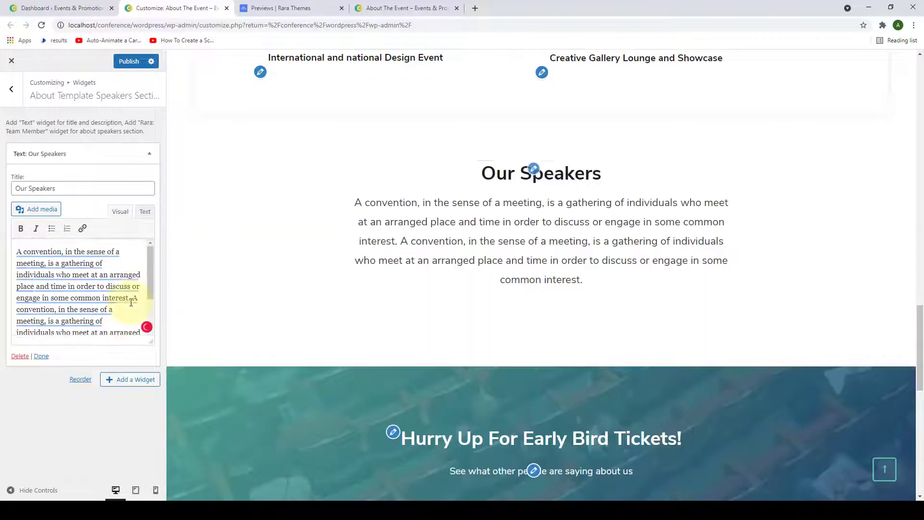
pyautogui.click(41, 356)
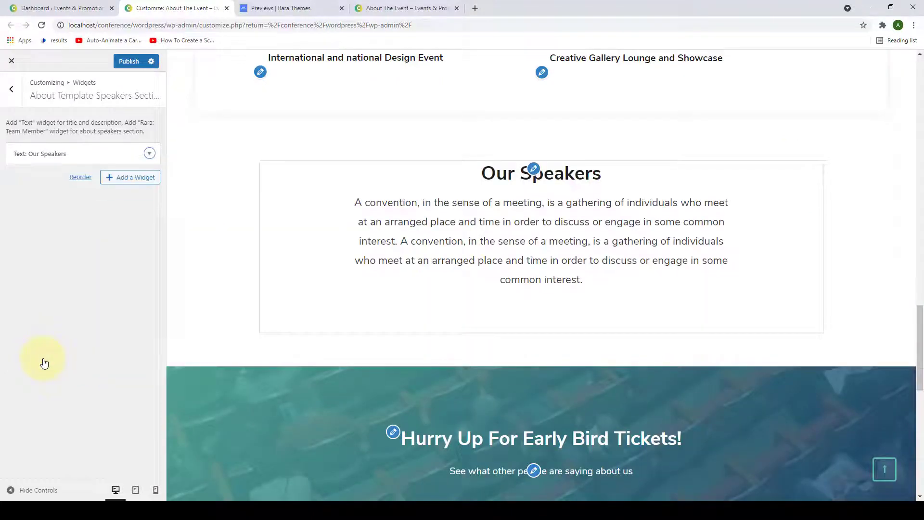
pyautogui.click(111, 178)
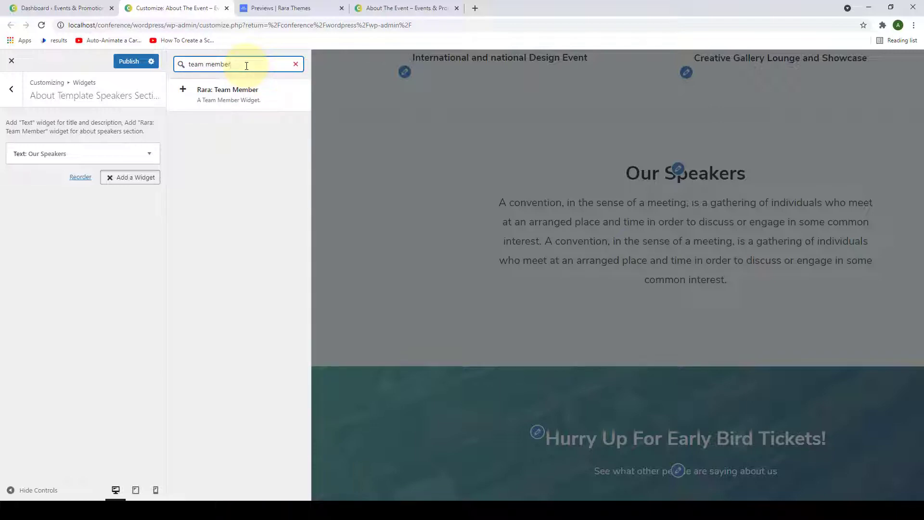
# Add a Rara: Team Member widget with the speaker's name, 'CEO at Fan Solutions' designation and bio.
pyautogui.click(221, 100)
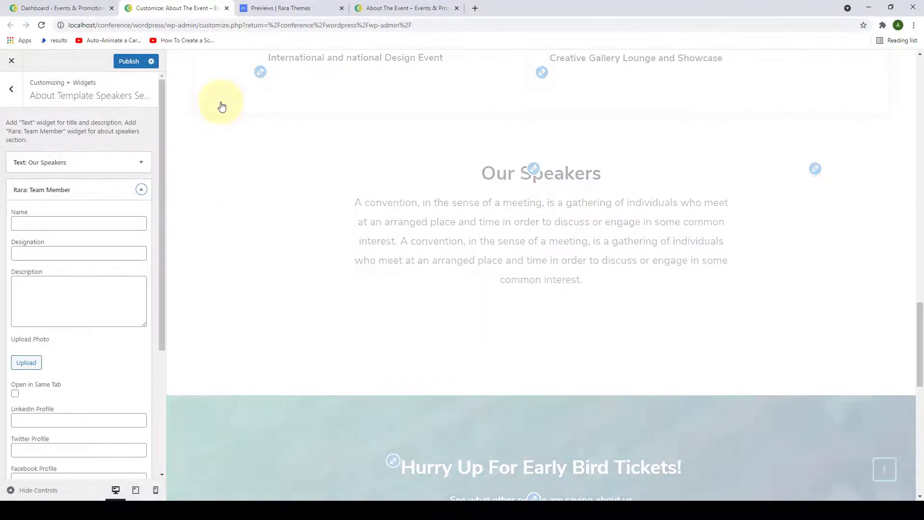
pyautogui.scroll(-2, 35, 197)
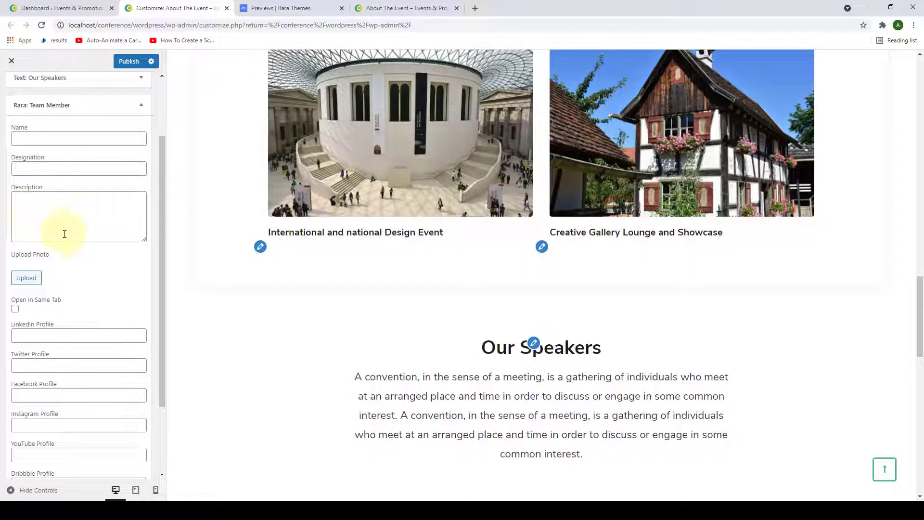
pyautogui.scroll(-1, 64, 236)
pyautogui.scroll(2, 65, 241)
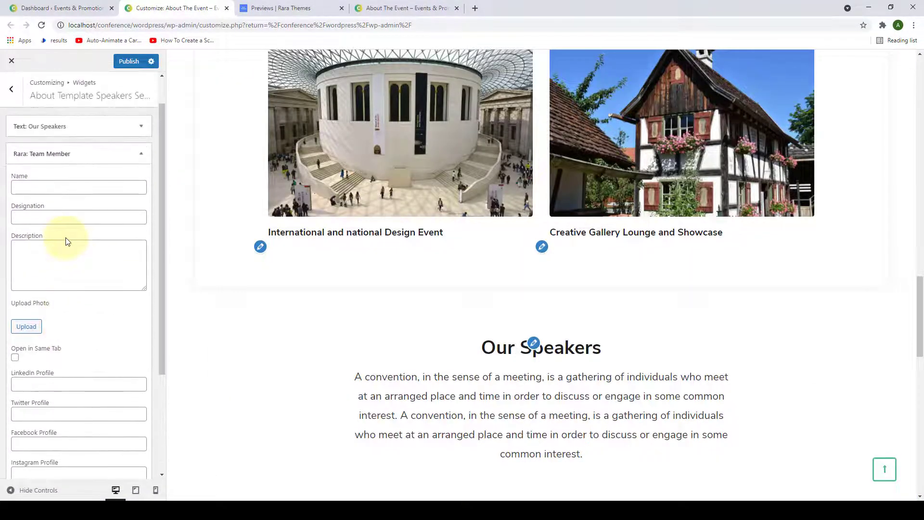
pyautogui.click(75, 190)
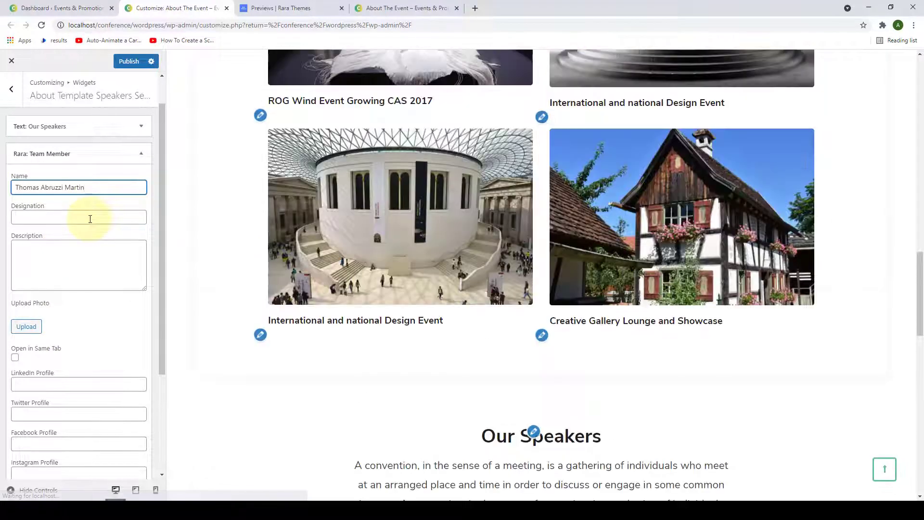
pyautogui.click(99, 220)
pyautogui.write('CEO at Fan Solutions')
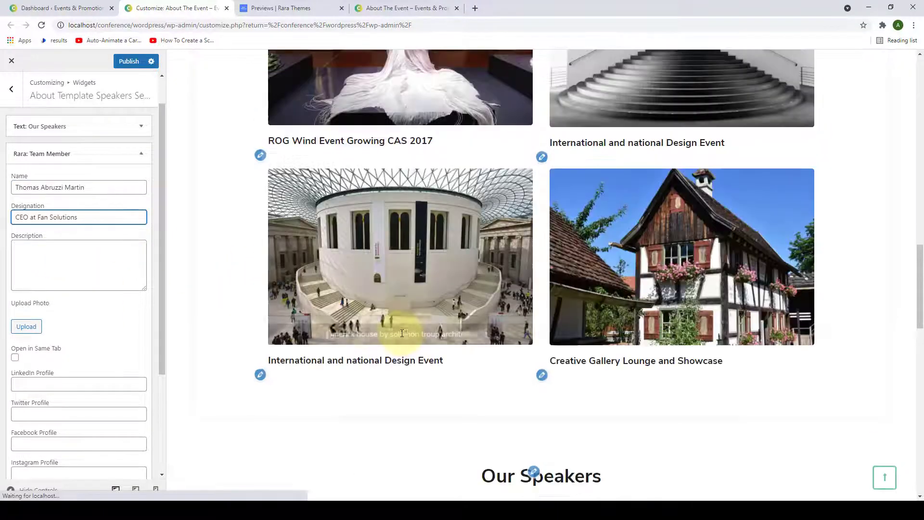
pyautogui.click(79, 261)
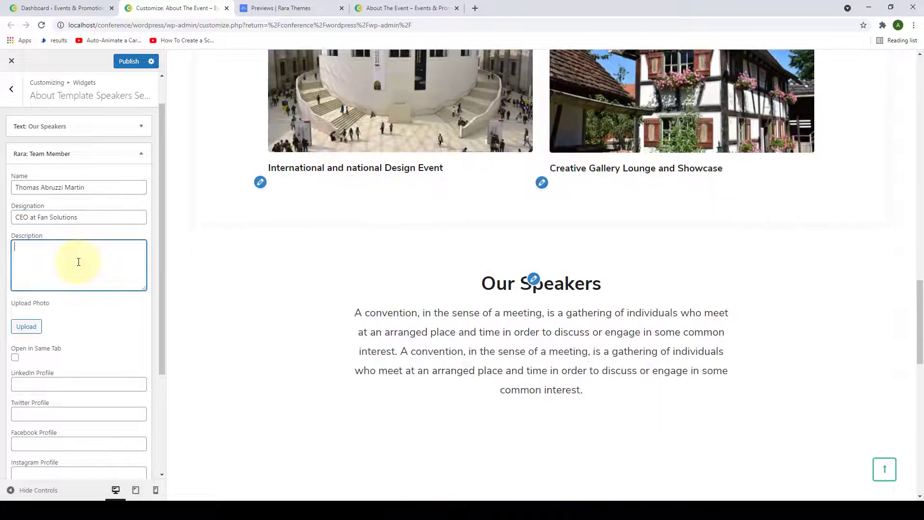
pyautogui.write('A convention, in the sense of a meeting, is a gathering of individuals who meet at an arranged place and time in order to discuss or engage in some common interest. A convention, in the sense of a meeting, is a gathering of individuals who meet at an arranged place and time in order to discuss or engage in some common interest.')
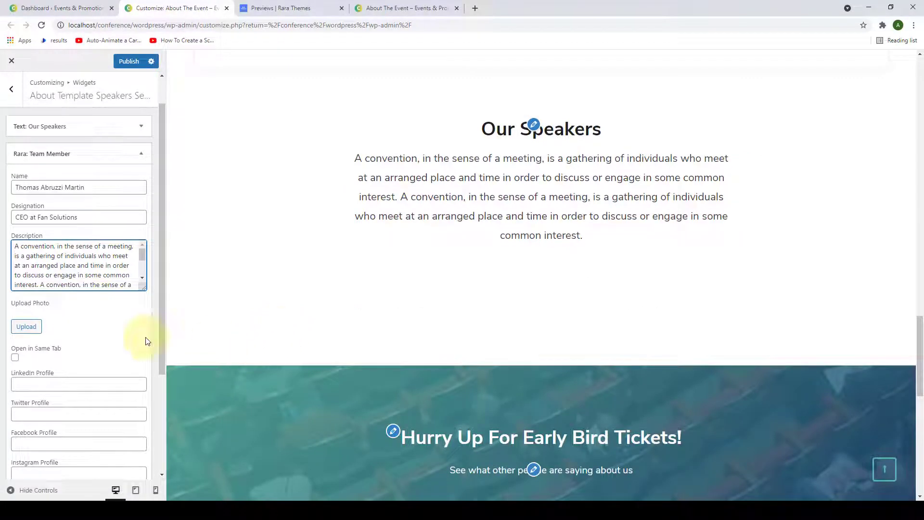
# Set the speaker-on-stage photo and paste the Facebook profile URL.
pyautogui.click(36, 326)
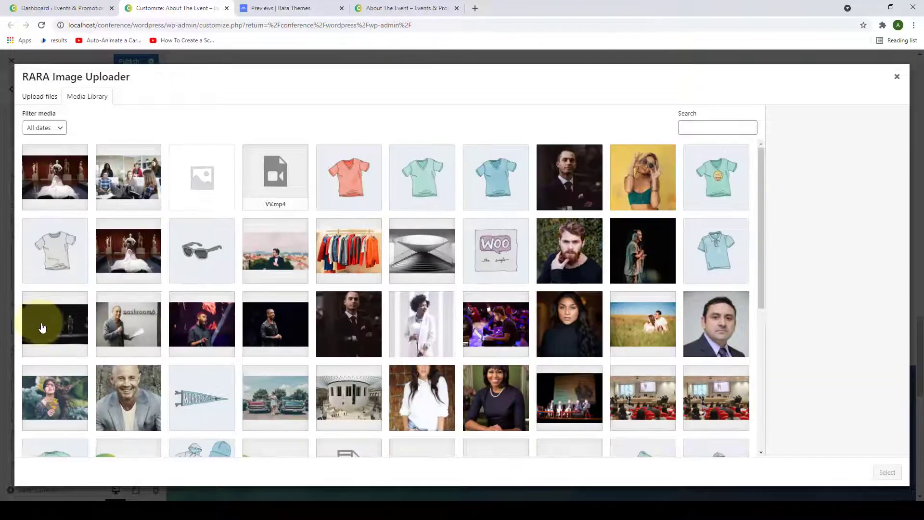
pyautogui.click(255, 329)
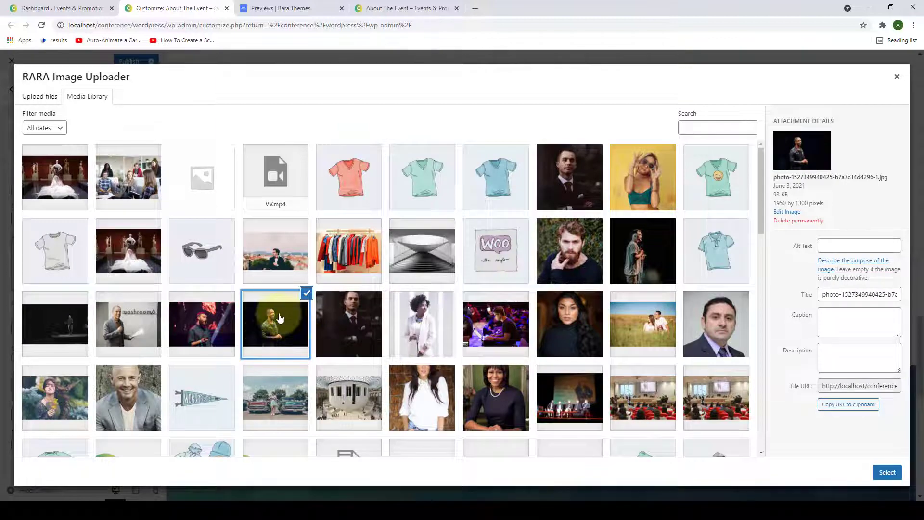
pyautogui.click(889, 473)
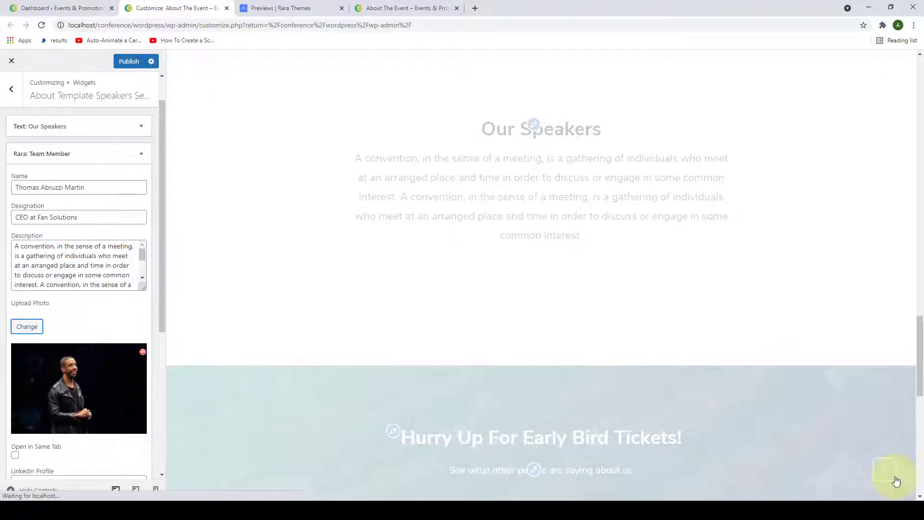
pyautogui.scroll(-5, 513, 391)
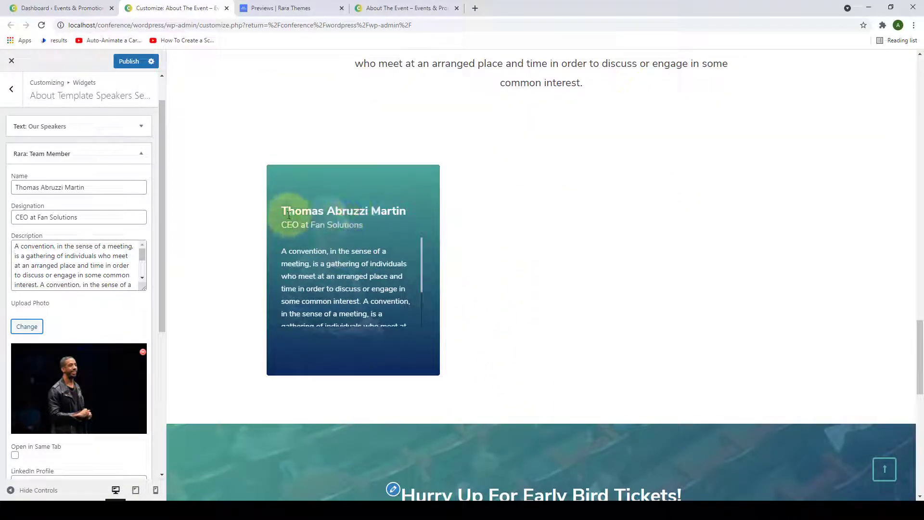
pyautogui.scroll(-2, 355, 246)
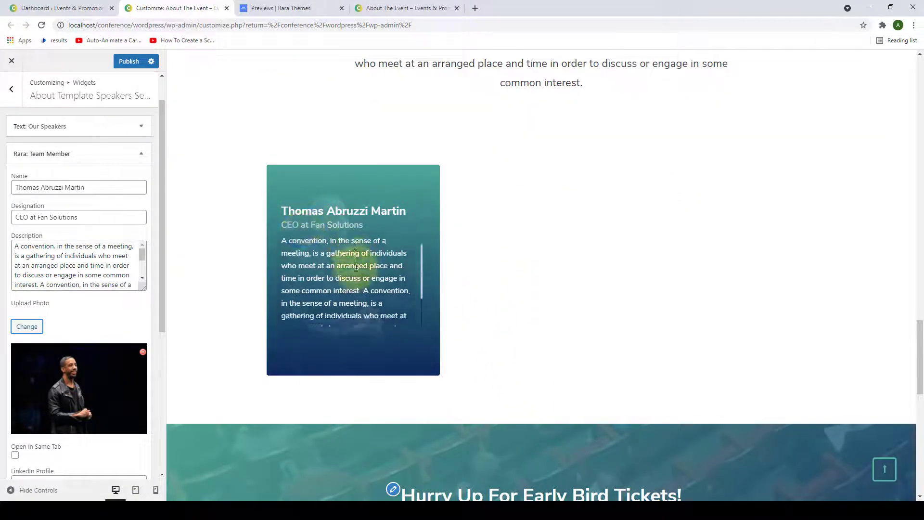
pyautogui.scroll(2, 372, 289)
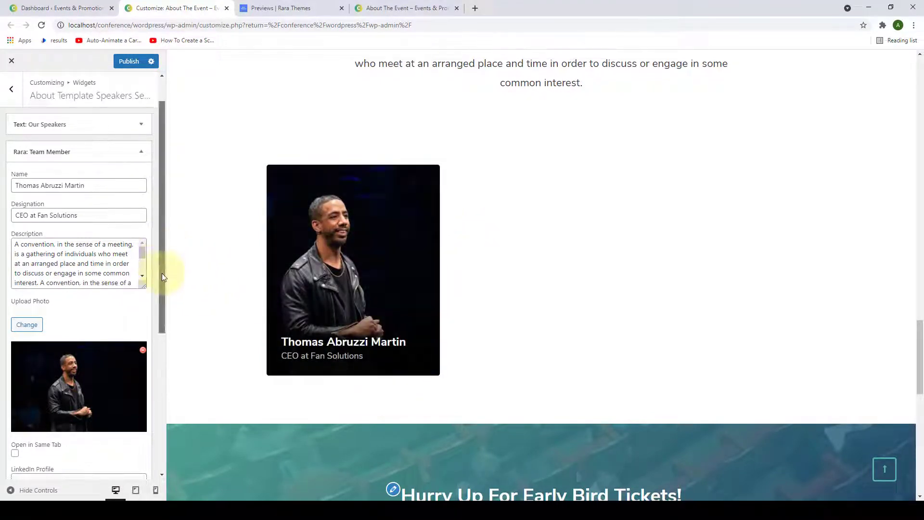
pyautogui.moveTo(162, 273); pyautogui.dragTo(163, 409)
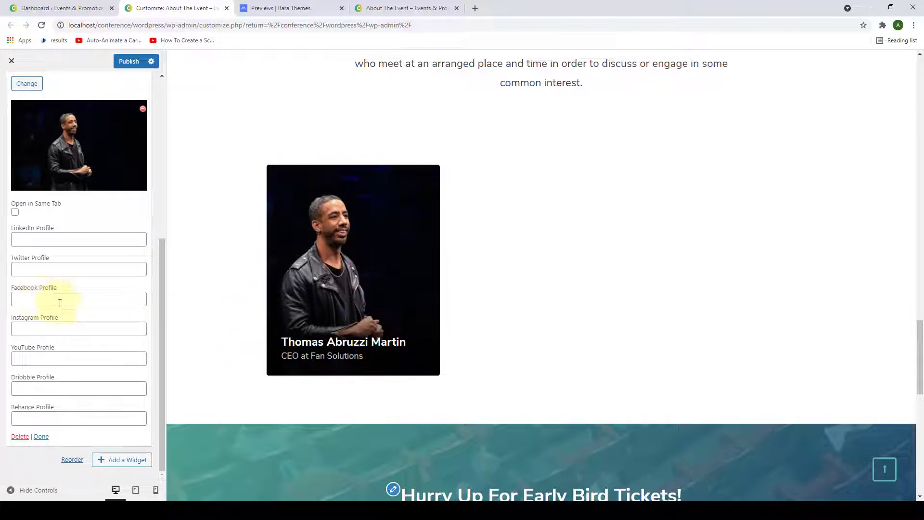
pyautogui.moveTo(347, 257)
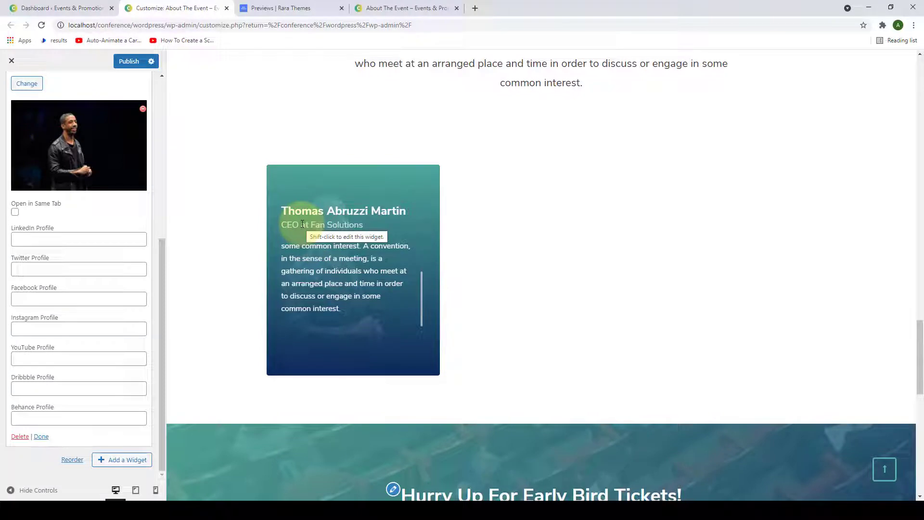
pyautogui.click(114, 299)
pyautogui.write('facebook.com/rarathemesHQ')
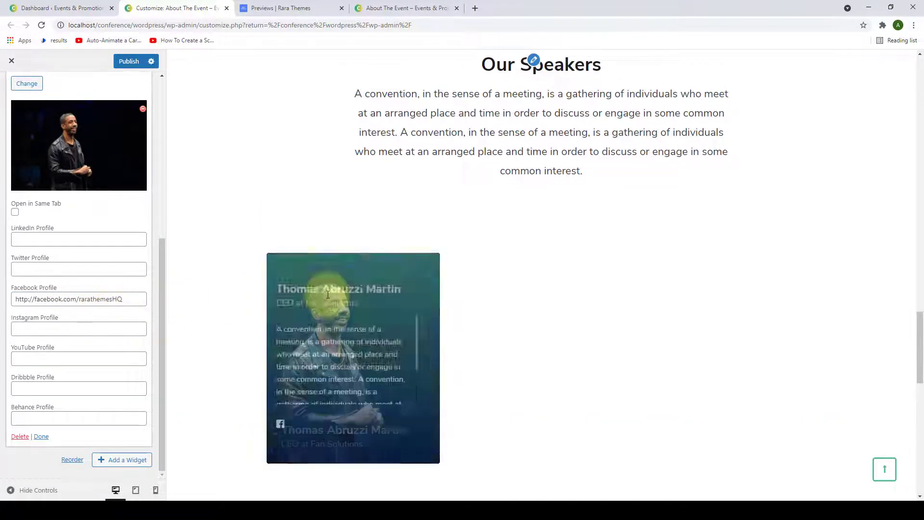
pyautogui.scroll(-3, 327, 296)
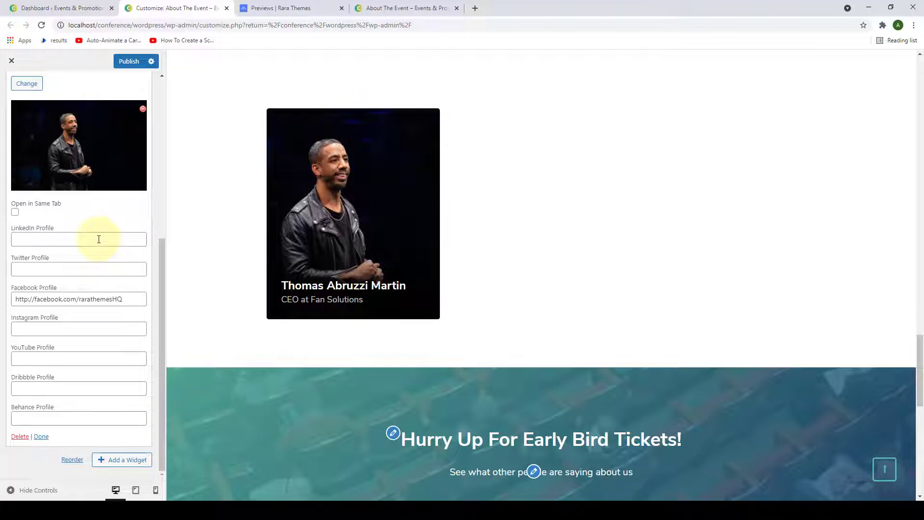
# Add a second Team Member widget for the Economist at Frontech Media, with name and bio.
pyautogui.click(42, 436)
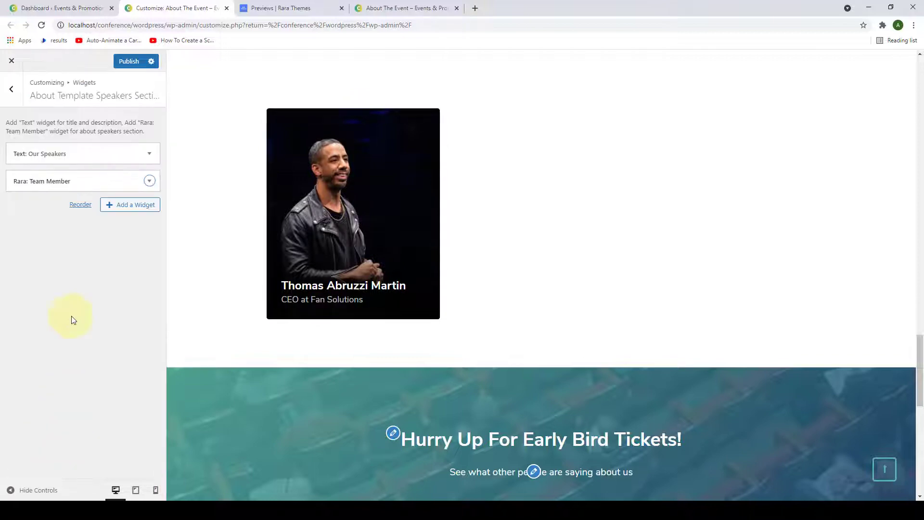
pyautogui.click(130, 204)
pyautogui.write('TEAM')
pyautogui.click(227, 91)
pyautogui.write('Sandra Perry')
pyautogui.click(86, 232)
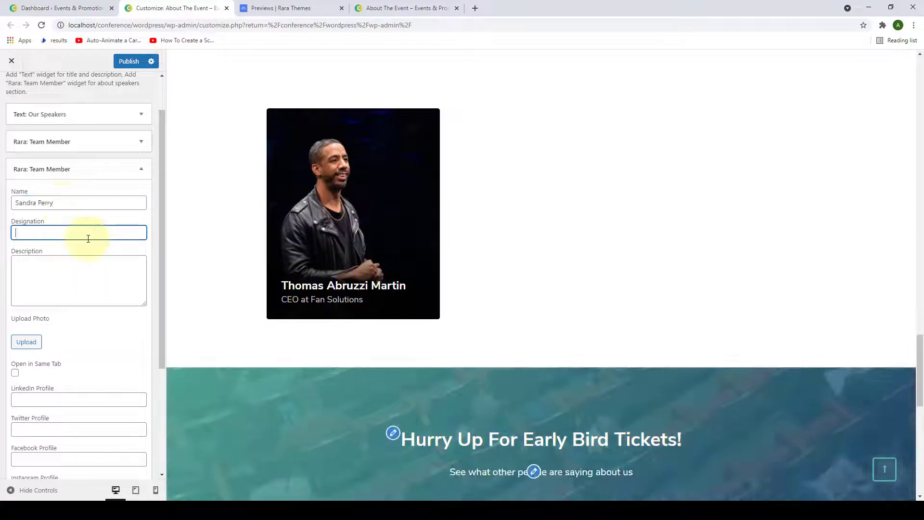
pyautogui.rightClick(74, 233)
pyautogui.click(85, 298)
pyautogui.click(144, 342)
pyautogui.hotkey('ctrl', 'v')
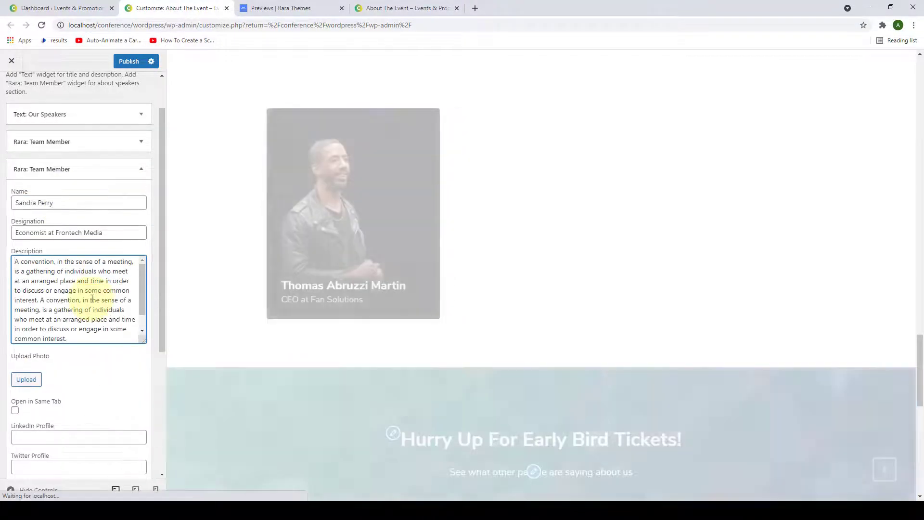
pyautogui.click(26, 380)
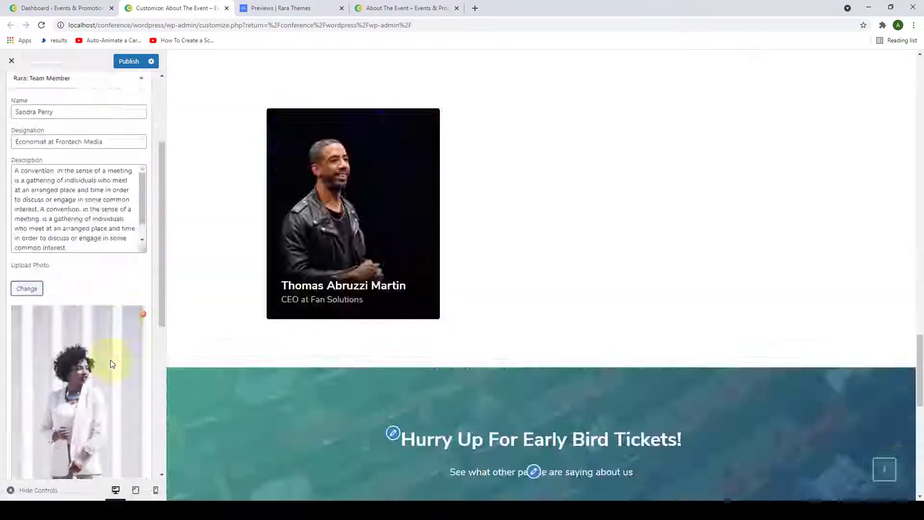
pyautogui.scroll(-10, 77, 337)
pyautogui.click(41, 460)
# Add a third Team Member widget for the Senior Developer at Warephase, with name and bio.
pyautogui.click(124, 231)
pyautogui.write('team')
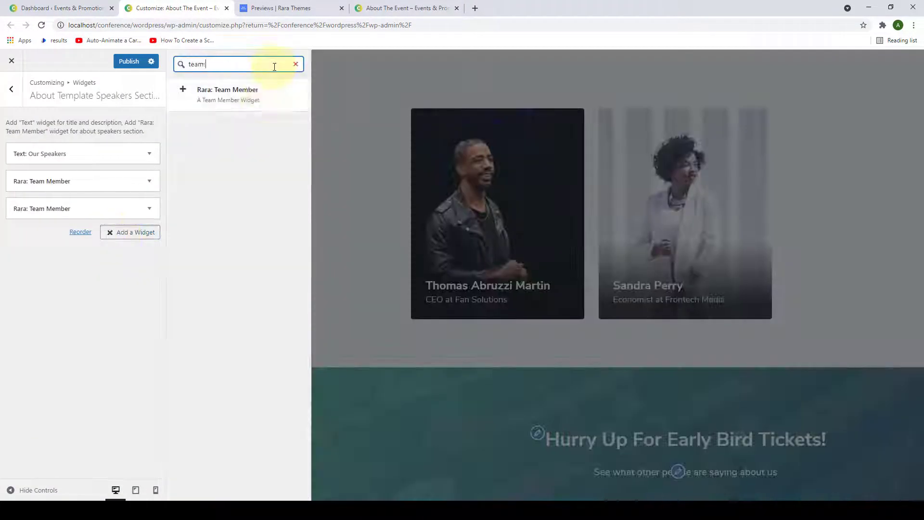
pyautogui.click(226, 91)
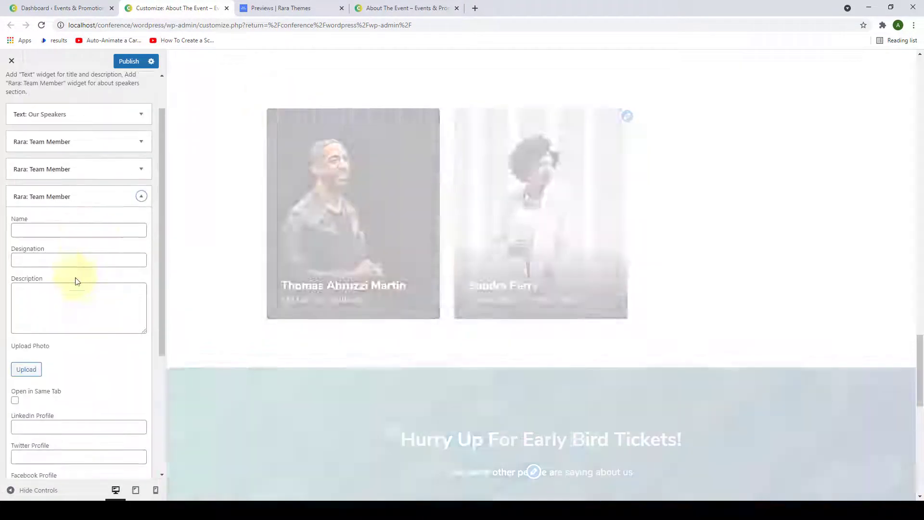
pyautogui.write('Evan Theron')
pyautogui.rightClick(92, 260)
pyautogui.click(114, 334)
pyautogui.rightClick(97, 324)
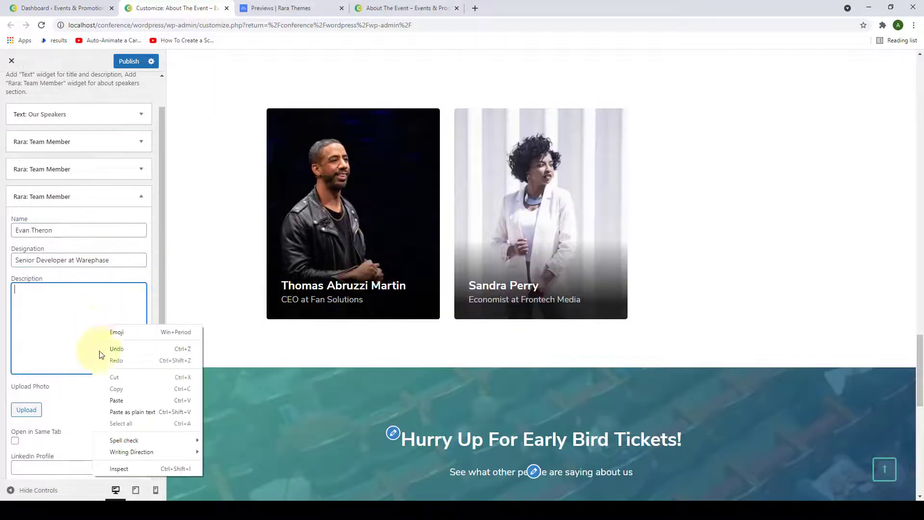
pyautogui.click(114, 400)
# Give the third speaker the mashroom-sign photo and a Behance link, then publish.
pyautogui.click(26, 361)
pyautogui.scroll(-10, 62, 327)
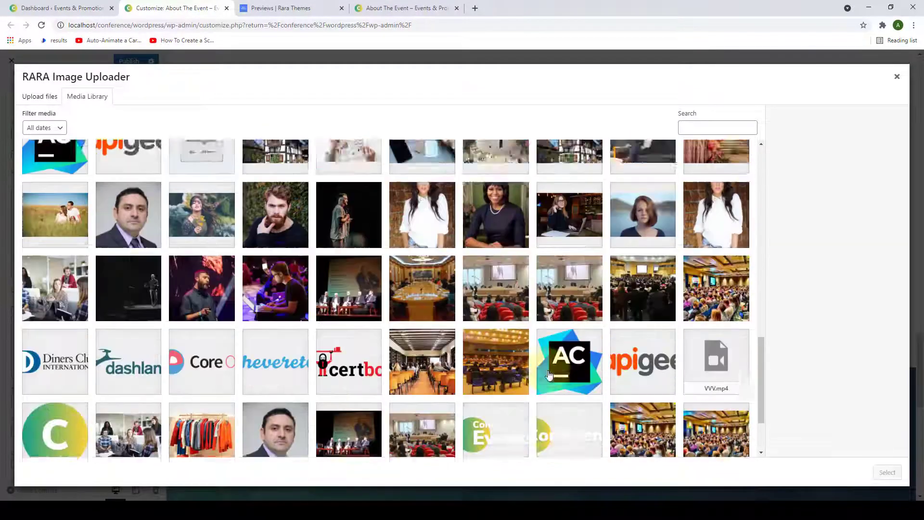
pyautogui.scroll(9, 88, 341)
pyautogui.doubleClick(121, 313)
pyautogui.scroll(-5, 96, 385)
pyautogui.click(74, 457)
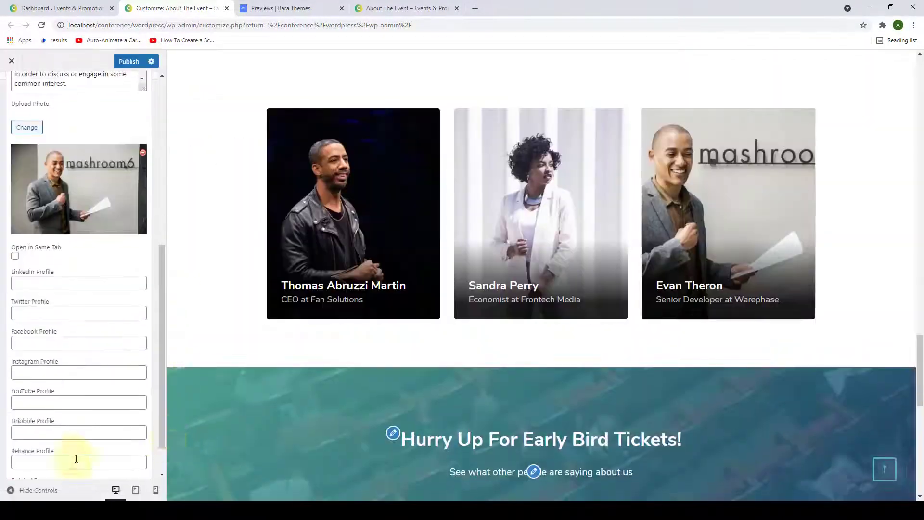
pyautogui.write('http://behance.com')
pyautogui.scroll(-1, 118, 437)
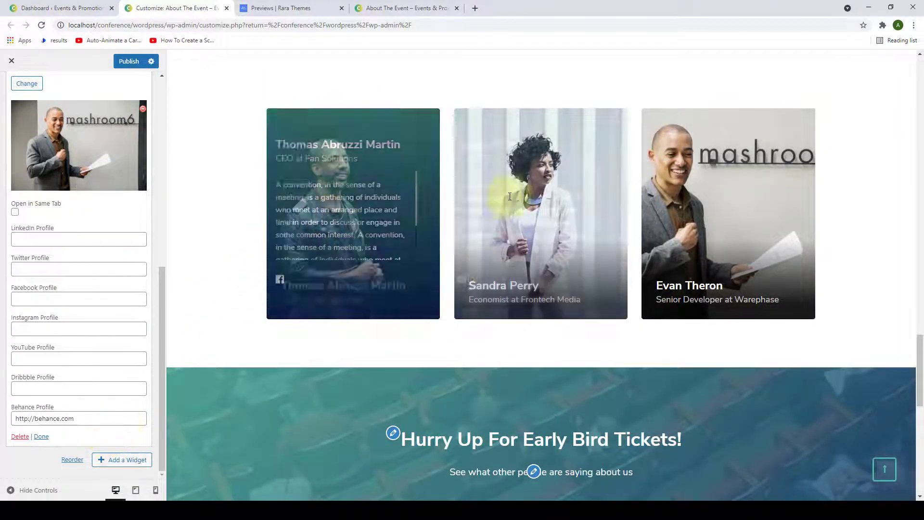
pyautogui.moveTo(708, 189)
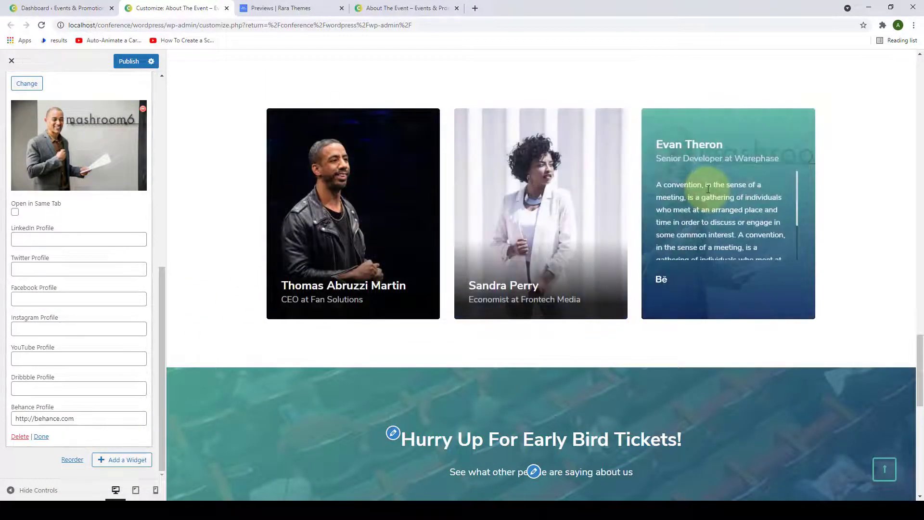
pyautogui.click(41, 436)
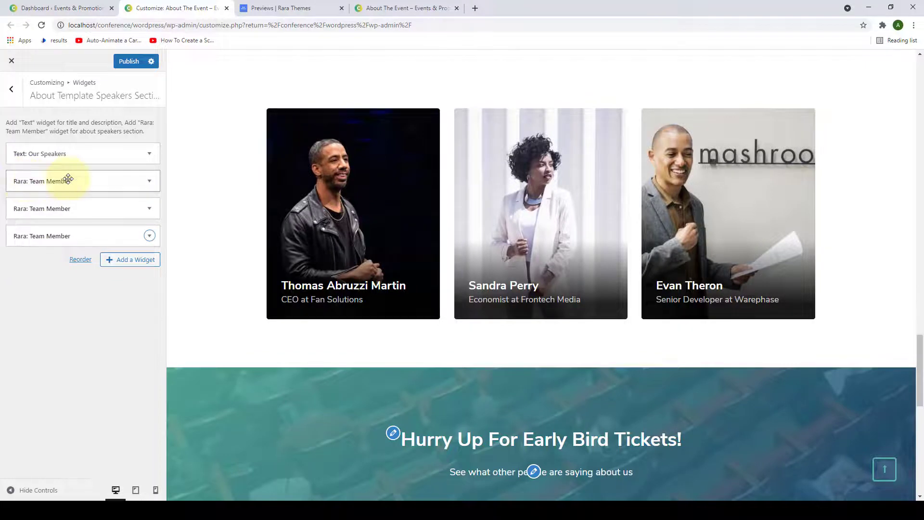
pyautogui.click(126, 61)
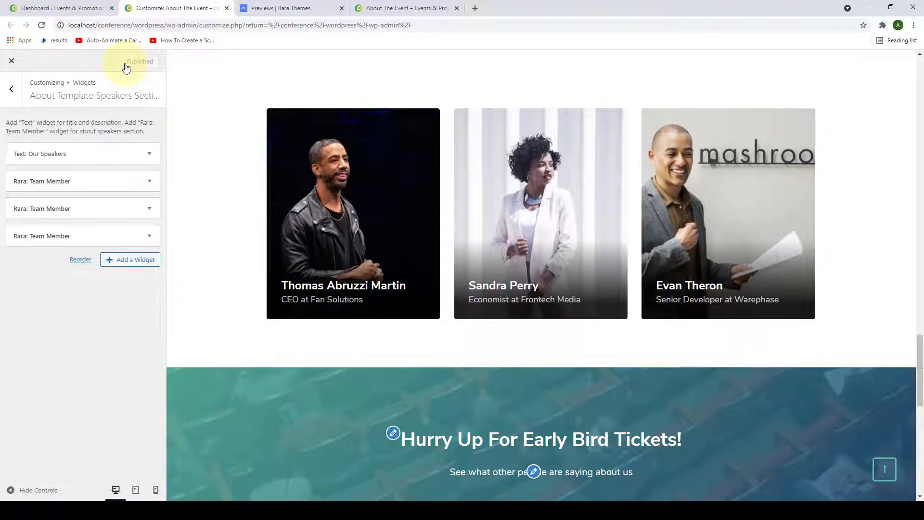
# Reload the live page to view the three speaker cards, then go back to Customizer About Page Settings.
pyautogui.click(408, 8)
pyautogui.scroll(-4, 467, 255)
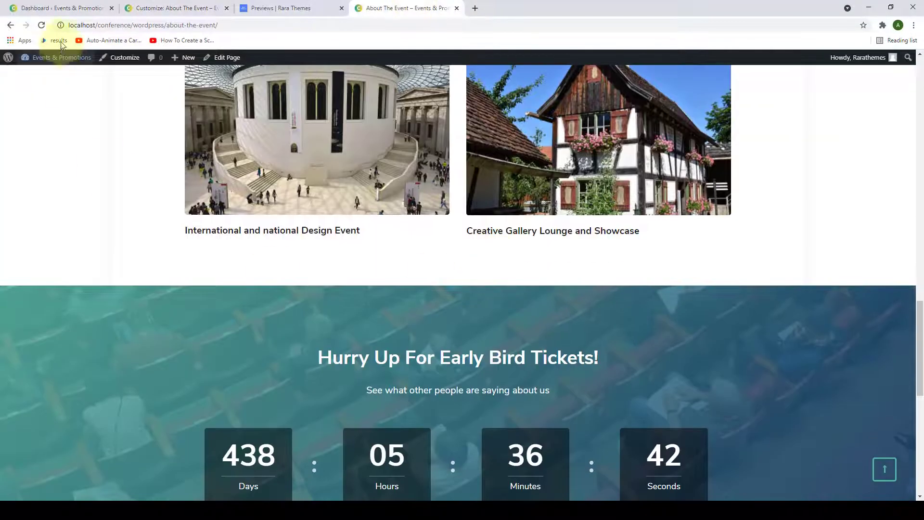
pyautogui.click(45, 27)
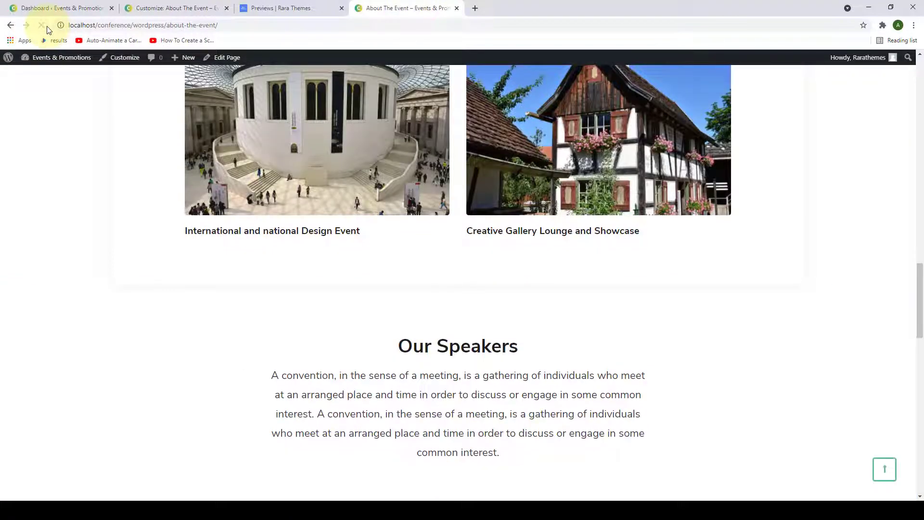
pyautogui.scroll(-6, 460, 216)
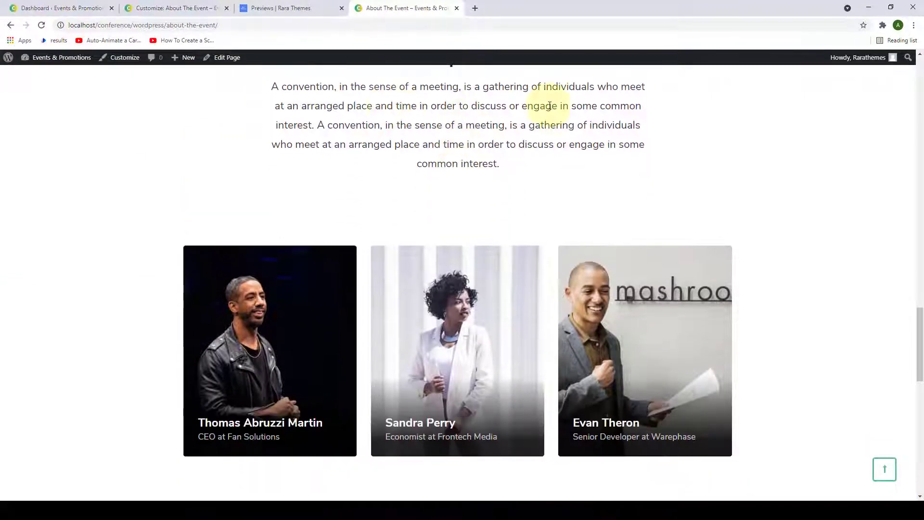
pyautogui.scroll(-2, 549, 106)
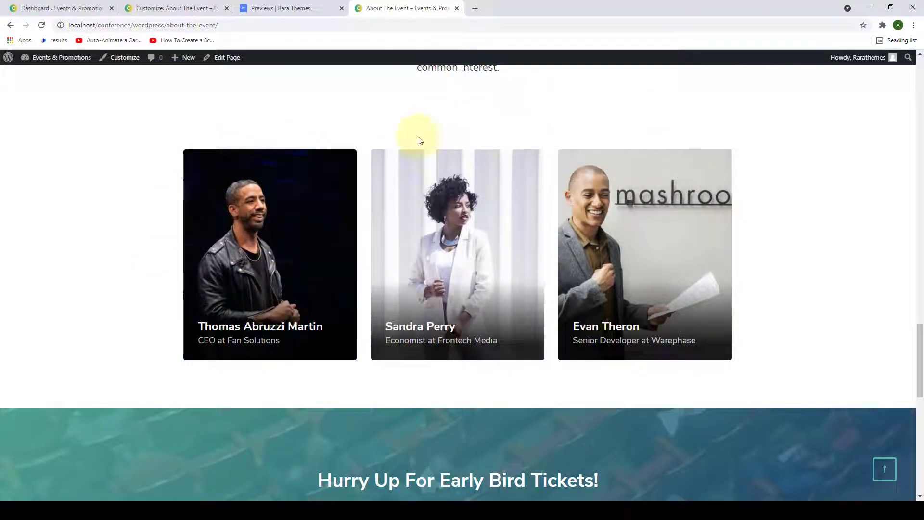
pyautogui.click(200, 8)
pyautogui.click(9, 93)
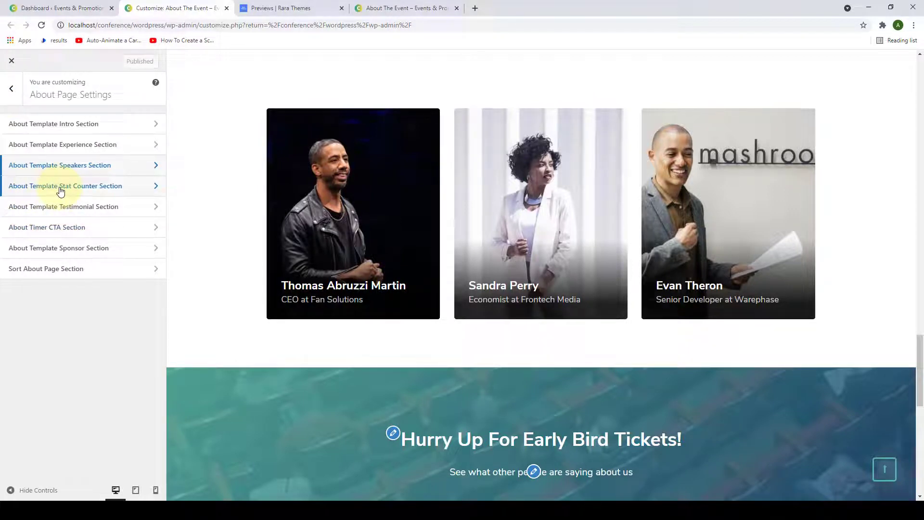
# Add a Rara: Stat Counter widget to the About Template Stat Counter Section titled Hours.
pyautogui.click(132, 191)
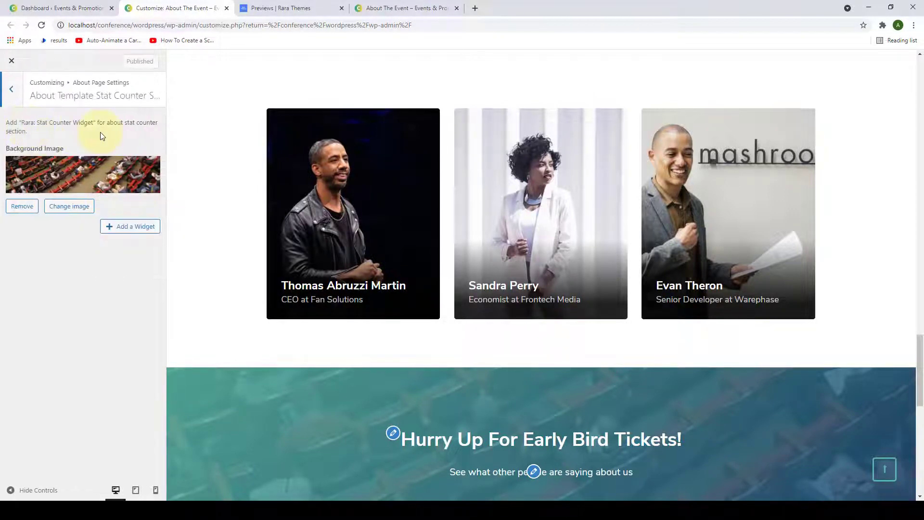
pyautogui.click(108, 226)
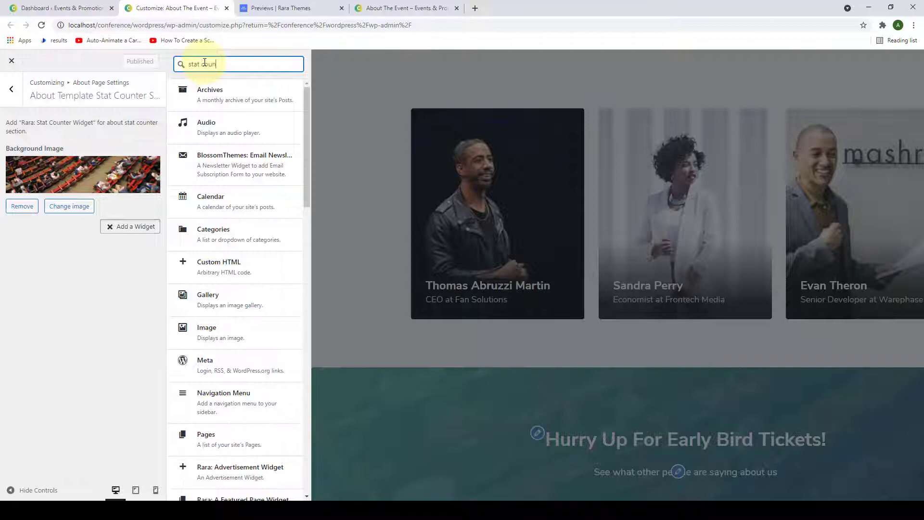
pyautogui.click(249, 102)
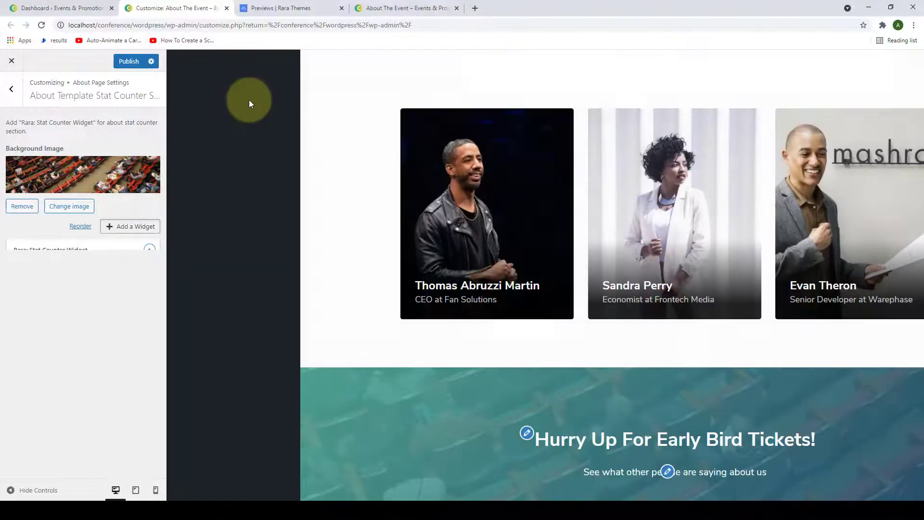
pyautogui.scroll(-3, 155, 298)
pyautogui.scroll(3, 163, 382)
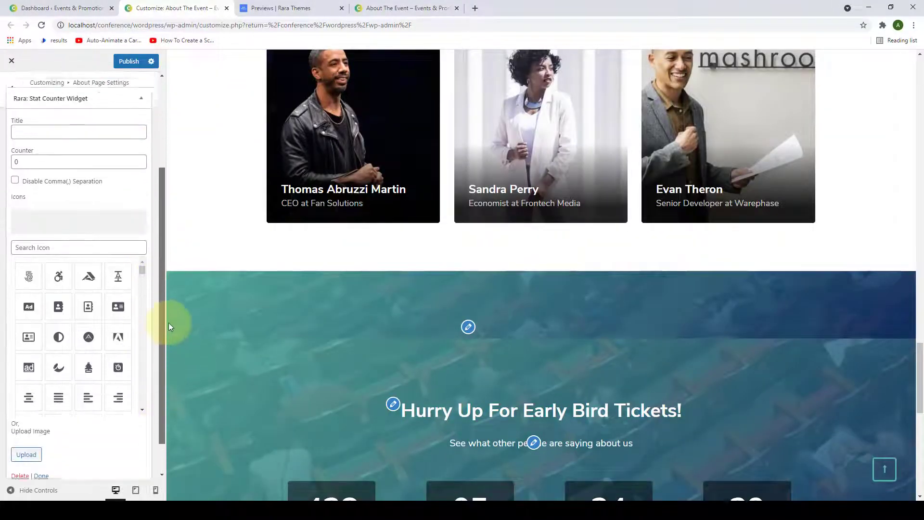
pyautogui.click(129, 224)
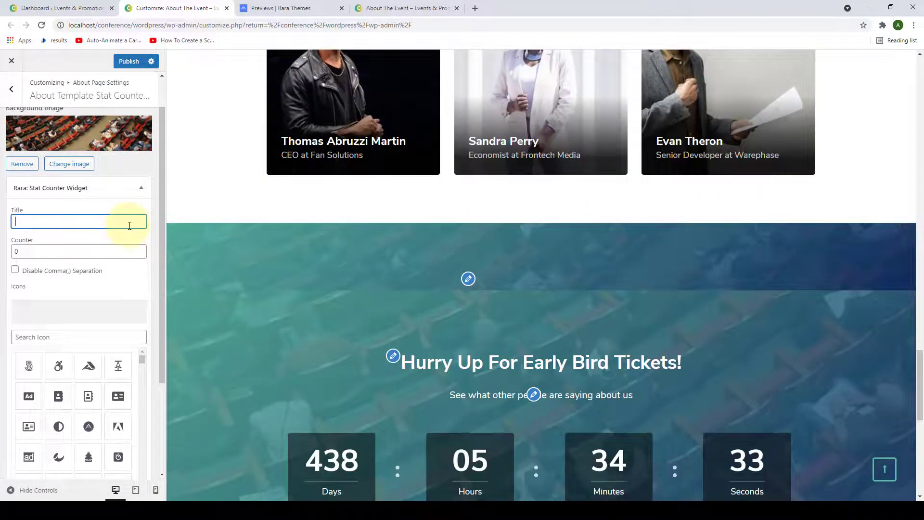
pyautogui.write('Hours')
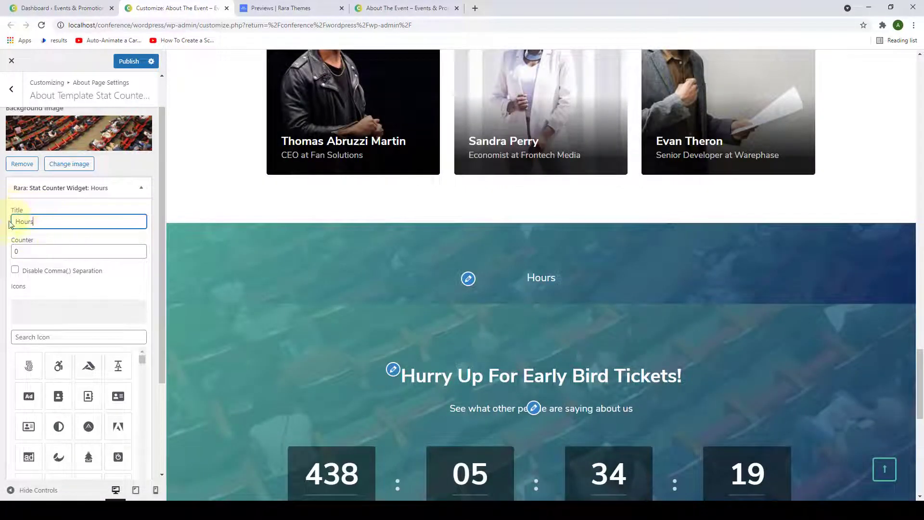
# Set the Hours counter value to 48 and give it a clock icon.
pyautogui.doubleClick(12, 252)
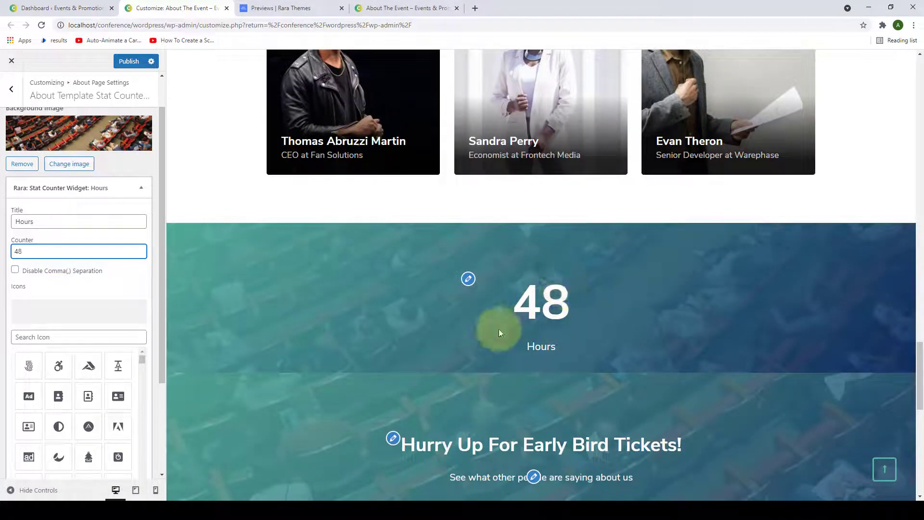
pyautogui.moveTo(159, 265); pyautogui.dragTo(169, 325)
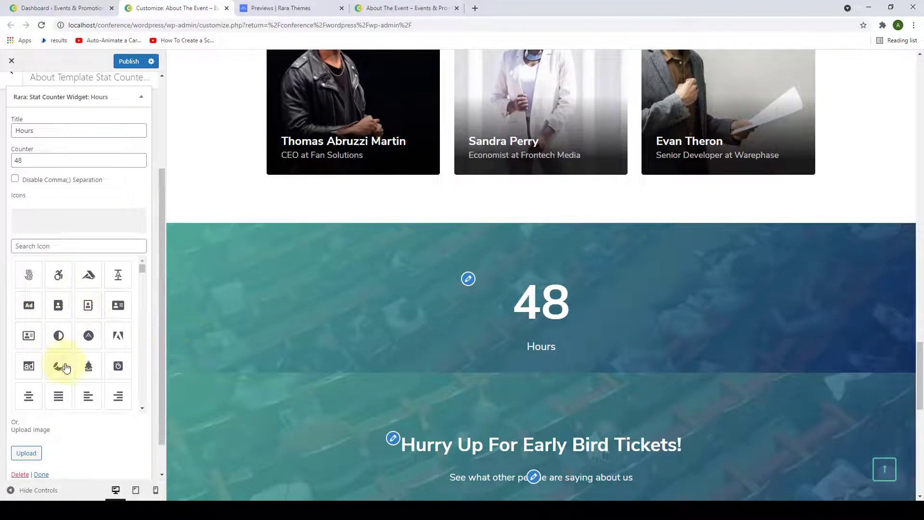
pyautogui.scroll(-1, 97, 347)
pyautogui.scroll(1, 111, 380)
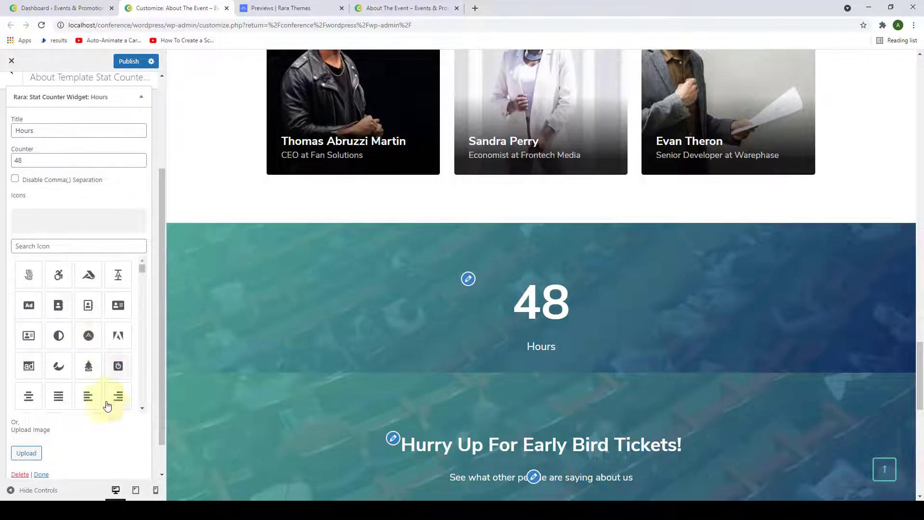
pyautogui.click(28, 454)
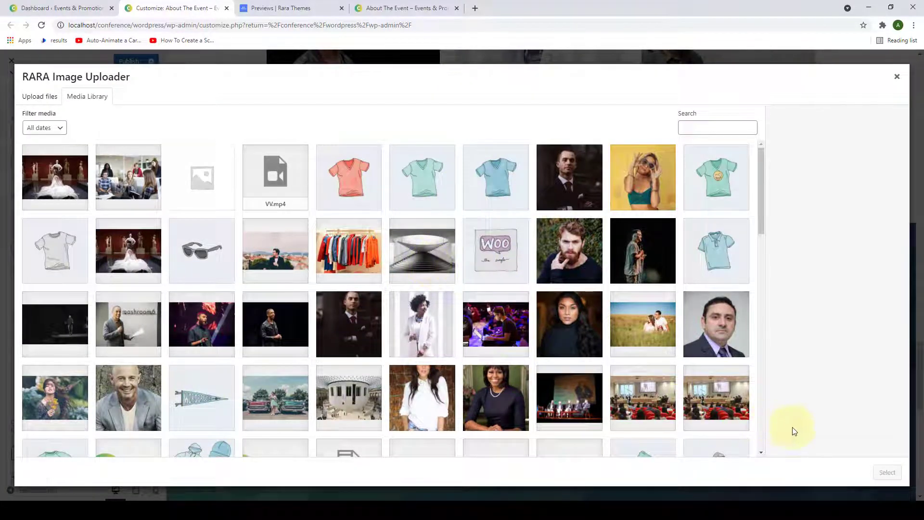
pyautogui.click(896, 79)
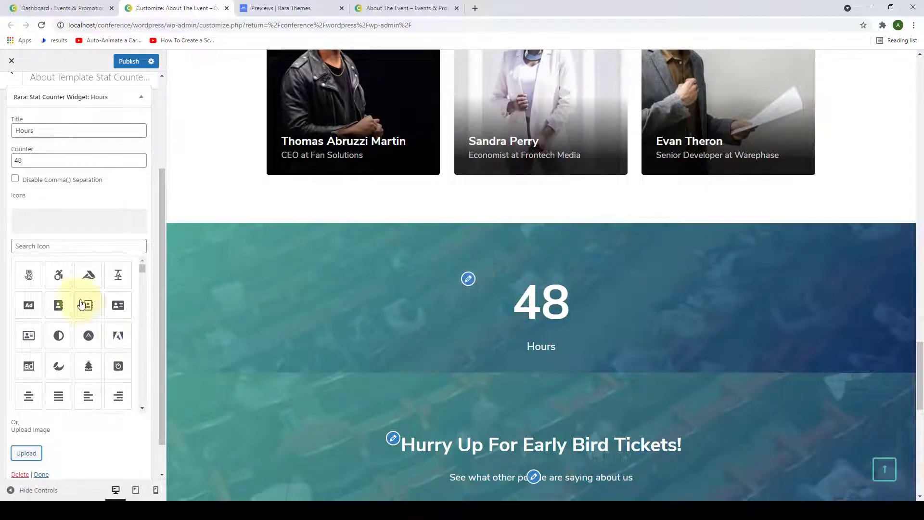
pyautogui.scroll(-1, 87, 332)
pyautogui.scroll(1, 91, 363)
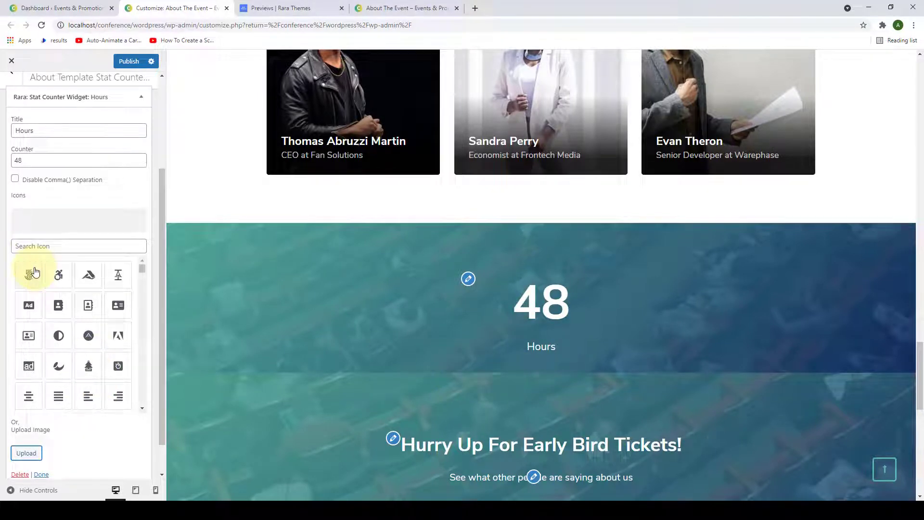
pyautogui.click(19, 245)
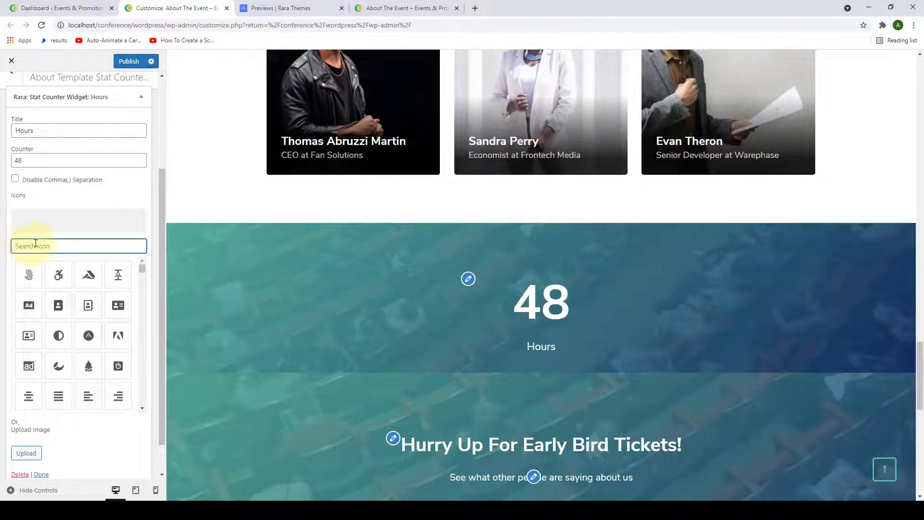
pyautogui.write('cir')
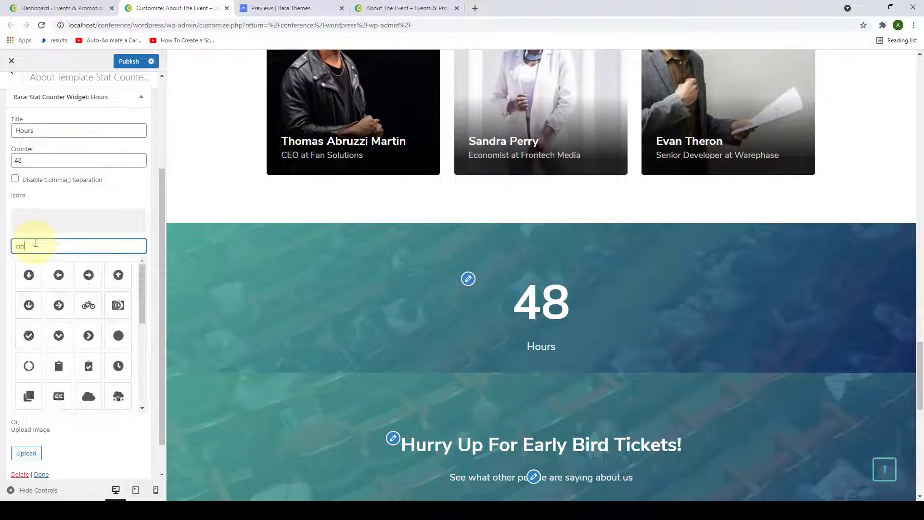
pyautogui.write('ck')
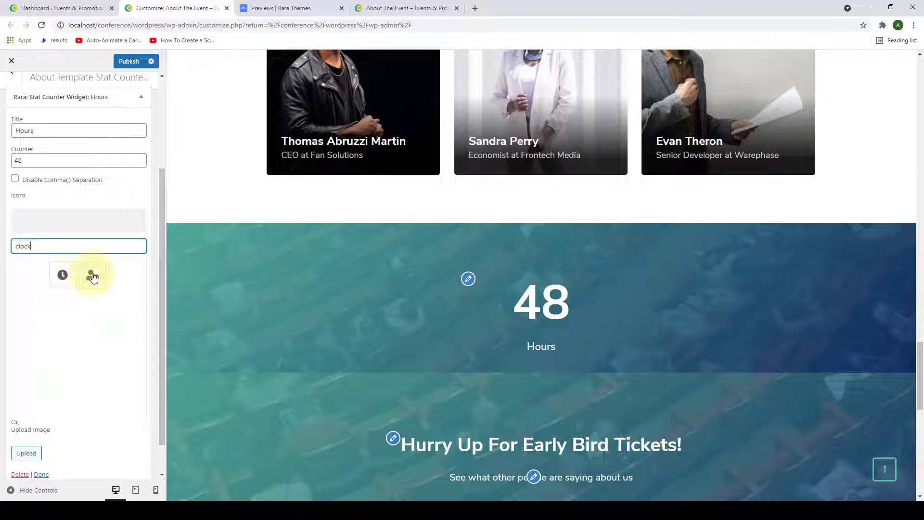
pyautogui.click(62, 276)
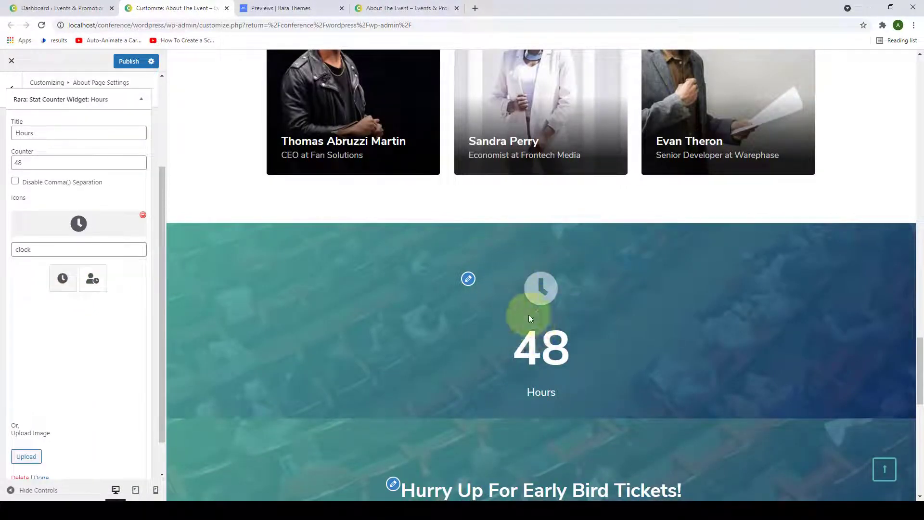
pyautogui.click(44, 439)
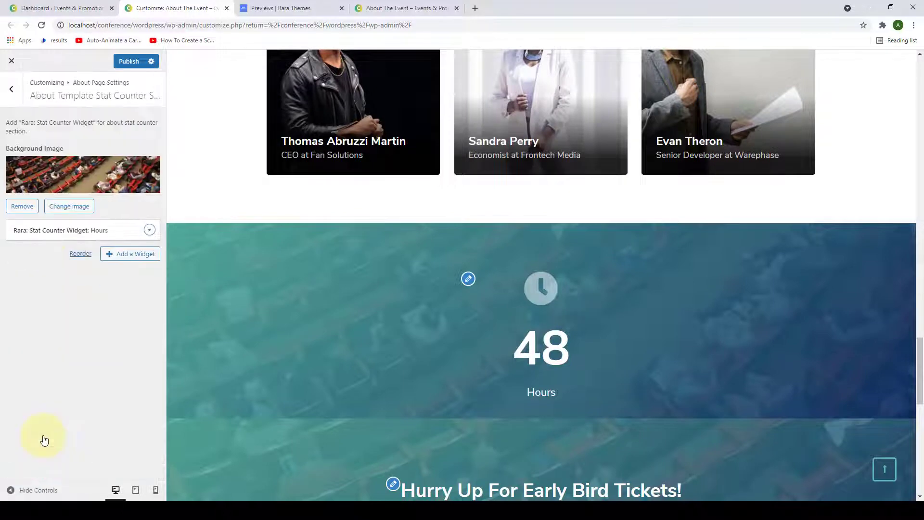
# Add a Speakers stat counter with value 14 and a microphone icon.
pyautogui.click(109, 255)
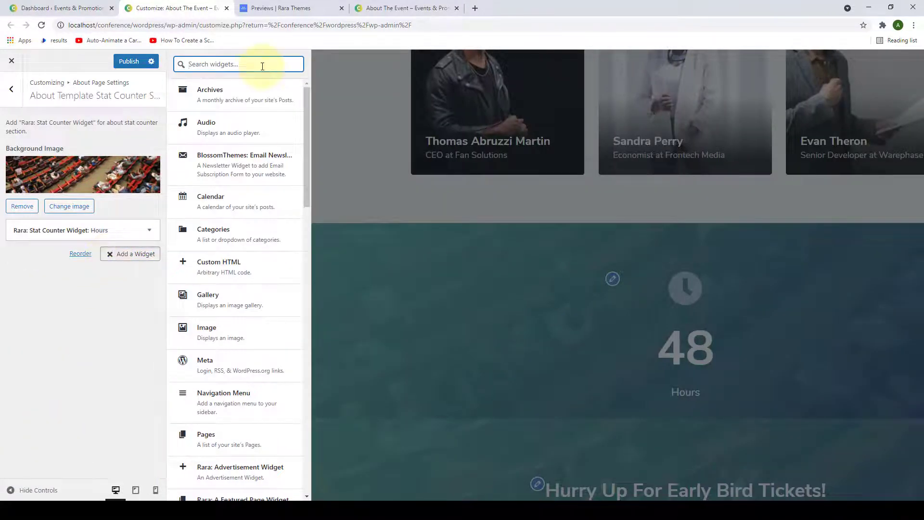
pyautogui.write('stat')
pyautogui.click(236, 91)
pyautogui.write('Speakers')
pyautogui.click(79, 175)
pyautogui.write('14')
pyautogui.click(80, 260)
pyautogui.write('mic')
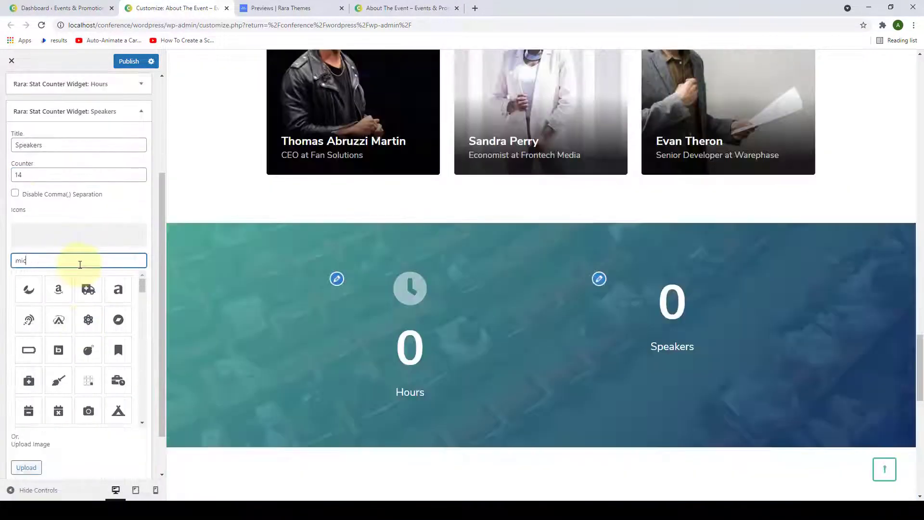
pyautogui.write('rophone')
pyautogui.click(62, 237)
pyautogui.click(45, 446)
# Add a Seats stat counter with value 250 and a wheelchair icon.
pyautogui.click(124, 278)
pyautogui.write('stat')
pyautogui.click(235, 92)
pyautogui.write('s')
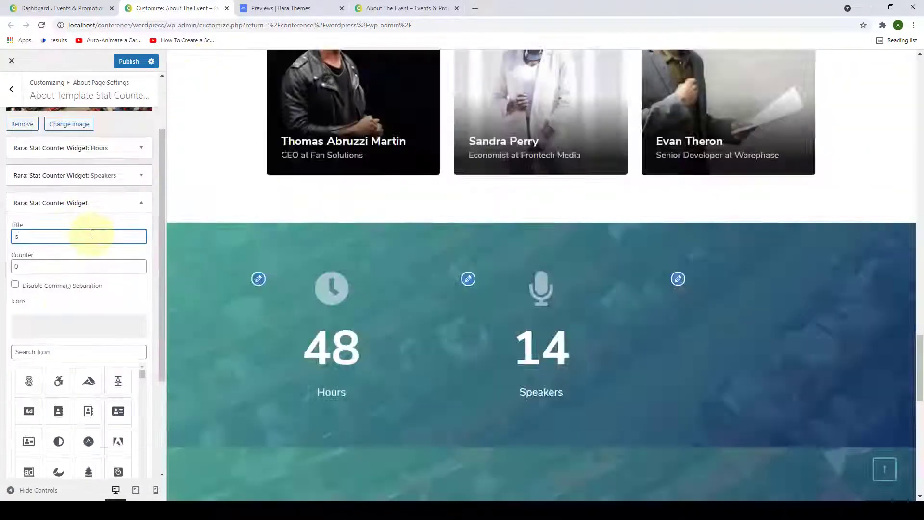
pyautogui.write('eats')
pyautogui.doubleClick(86, 266)
pyautogui.write('250')
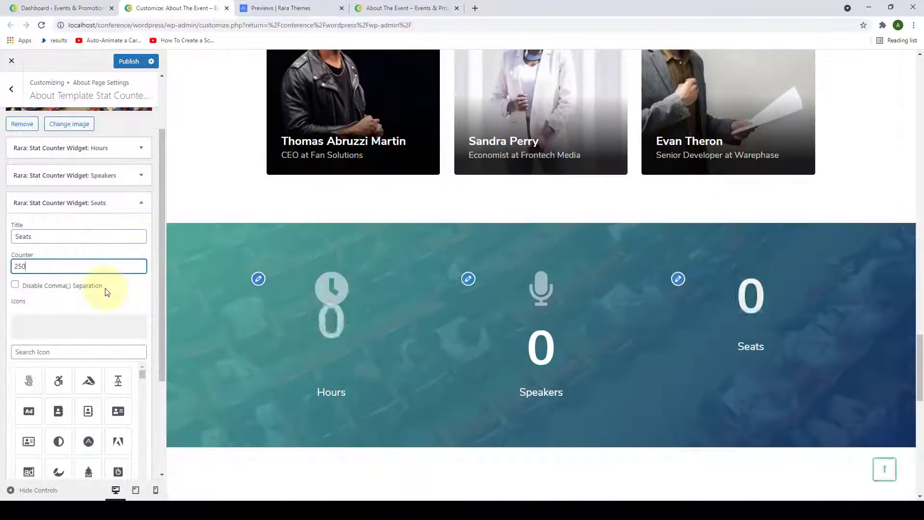
pyautogui.click(58, 381)
pyautogui.scroll(-5, 155, 406)
pyautogui.click(34, 436)
# Add a Workshop stat counter with value 3600 and a bag icon.
pyautogui.click(134, 304)
pyautogui.write('stat')
pyautogui.click(235, 91)
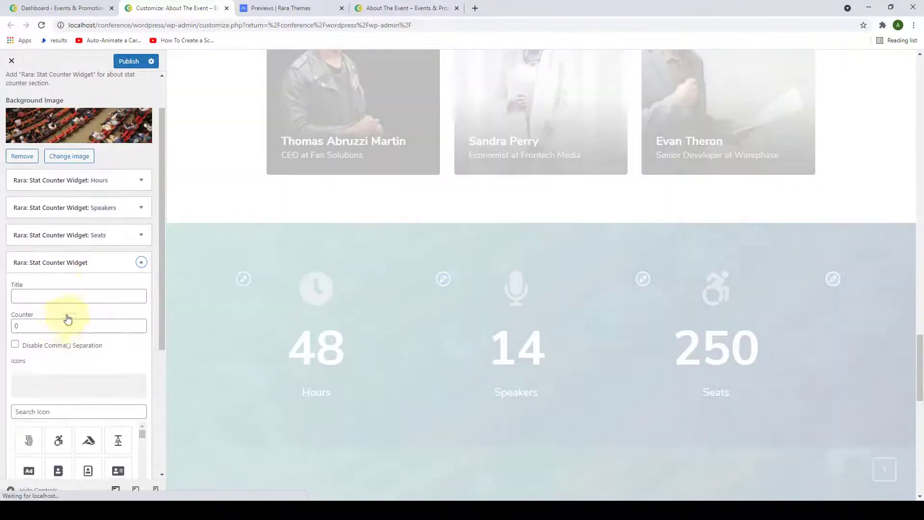
pyautogui.rightClick(84, 296)
pyautogui.click(115, 331)
pyautogui.doubleClick(65, 325)
pyautogui.write('3600')
pyautogui.scroll(-2, 59, 341)
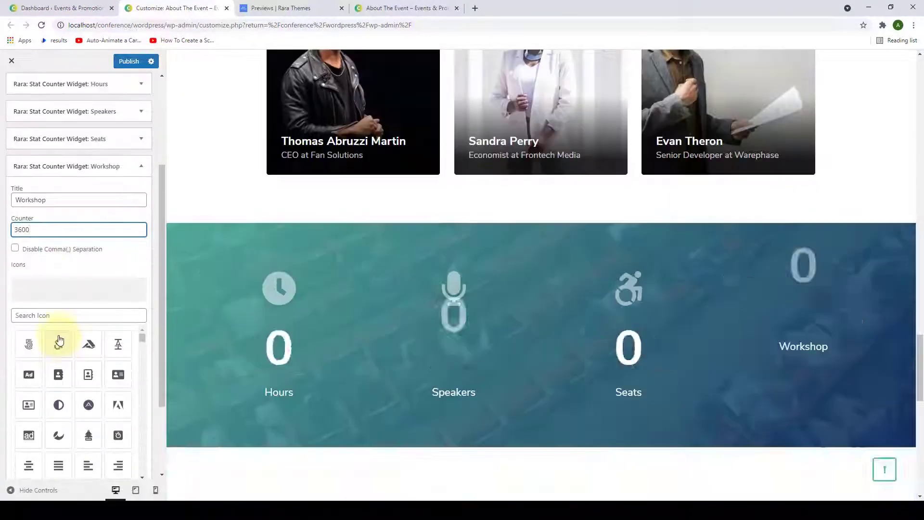
pyautogui.click(56, 315)
pyautogui.write('bag')
pyautogui.click(76, 343)
pyautogui.scroll(-2, 77, 361)
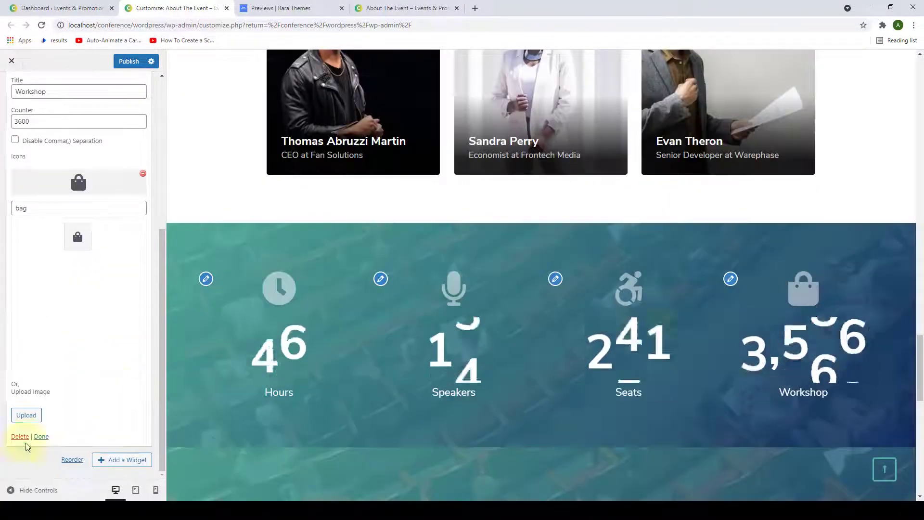
# Add a Sponsors stat counter with value 18 and a person icon.
pyautogui.click(120, 460)
pyautogui.write('stat')
pyautogui.click(217, 93)
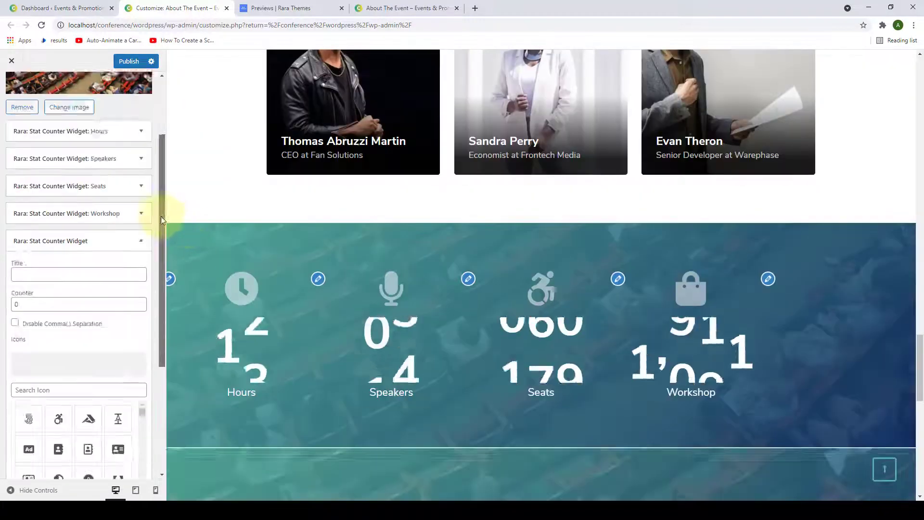
pyautogui.scroll(-2, 161, 215)
pyautogui.click(120, 200)
pyautogui.write('Sponsors')
pyautogui.doubleClick(21, 231)
pyautogui.write('18')
pyautogui.scroll(-1, 21, 231)
pyautogui.click(67, 269)
pyautogui.scroll(-10, 128, 376)
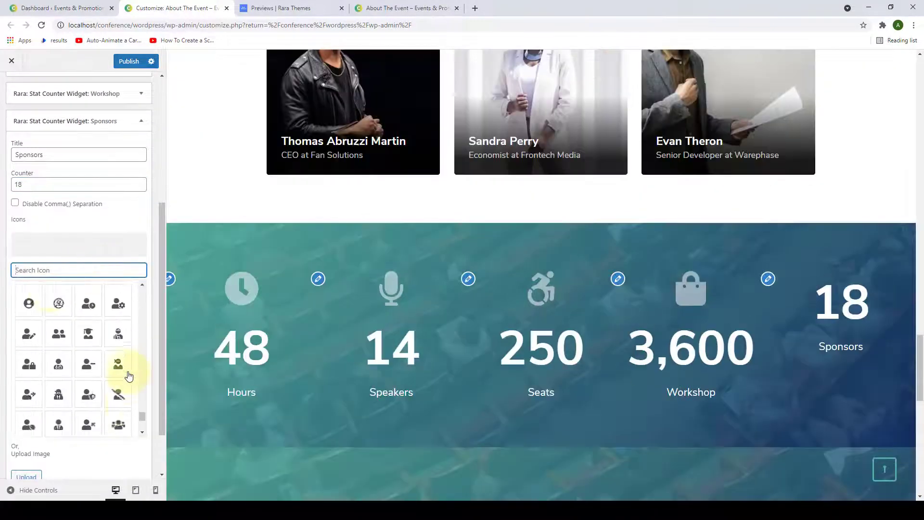
pyautogui.scroll(1, 77, 347)
pyautogui.click(28, 322)
pyautogui.moveTo(164, 264); pyautogui.dragTo(169, 305)
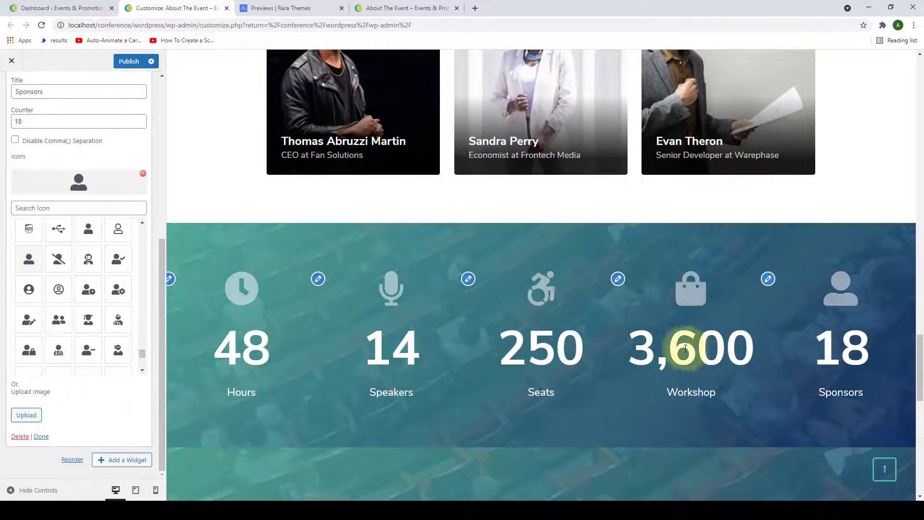
pyautogui.click(42, 437)
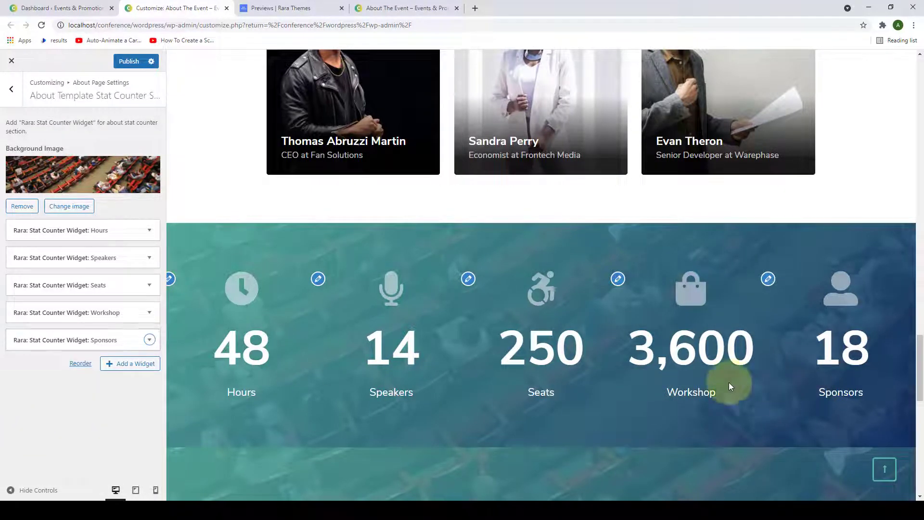
# Tick Disable Comma(,) Separation on the Workshop counter so it reads 3600.
pyautogui.click(110, 310)
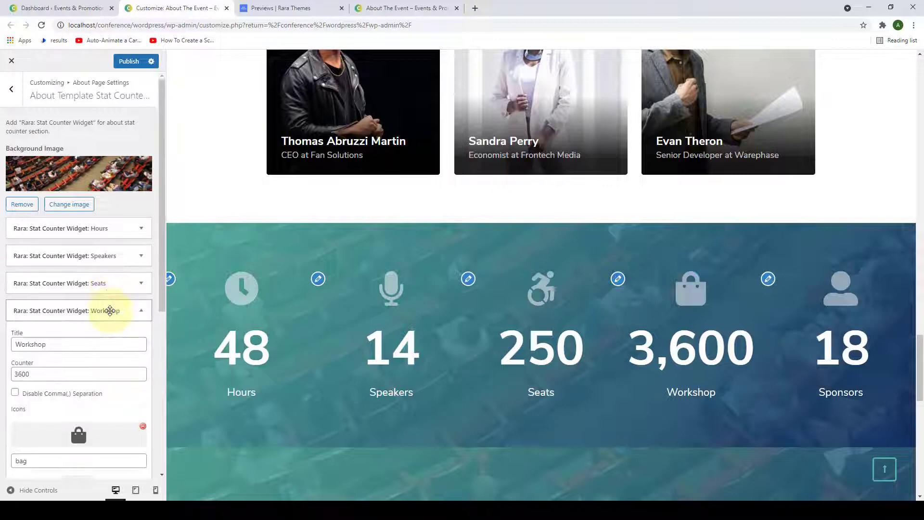
pyautogui.scroll(-1, 106, 309)
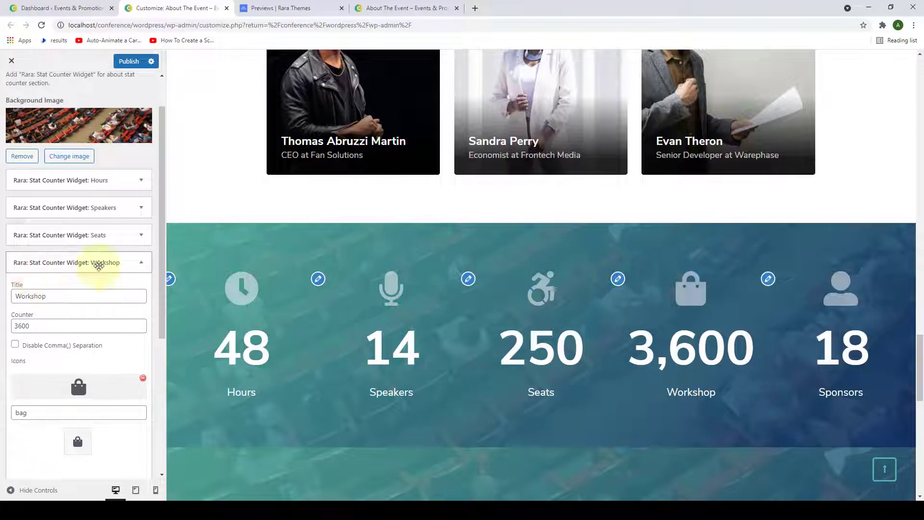
pyautogui.scroll(-2, 99, 269)
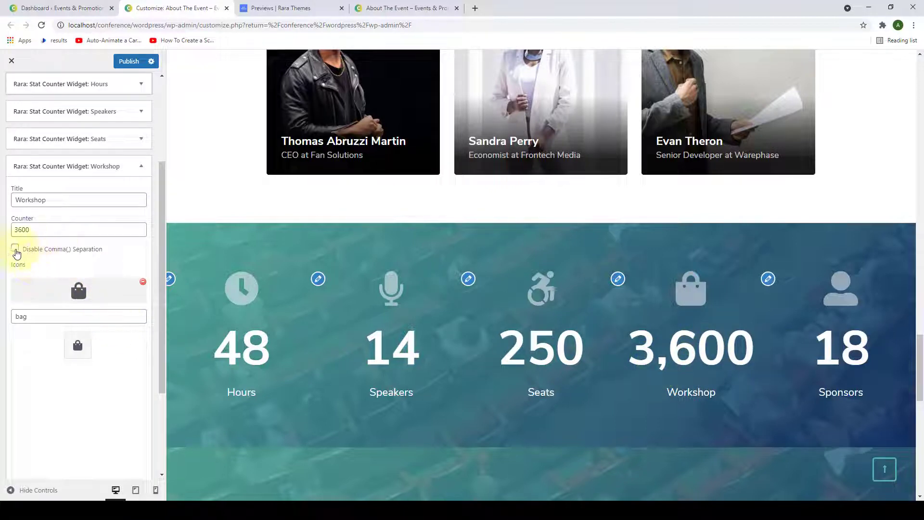
pyautogui.click(15, 248)
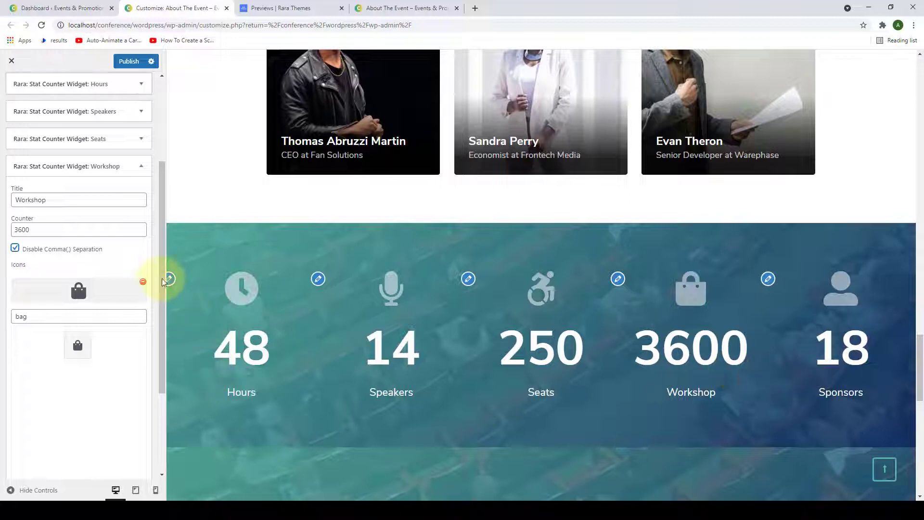
pyautogui.moveTo(164, 274); pyautogui.dragTo(165, 360)
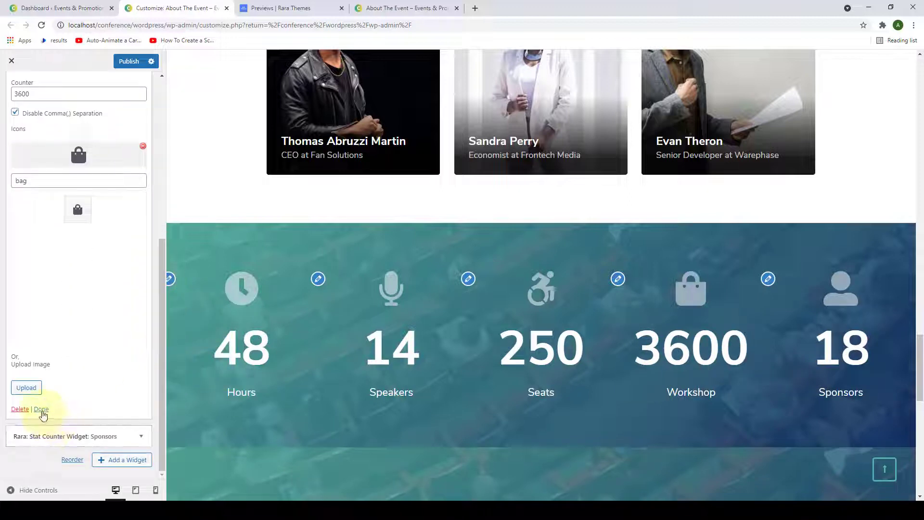
pyautogui.click(41, 408)
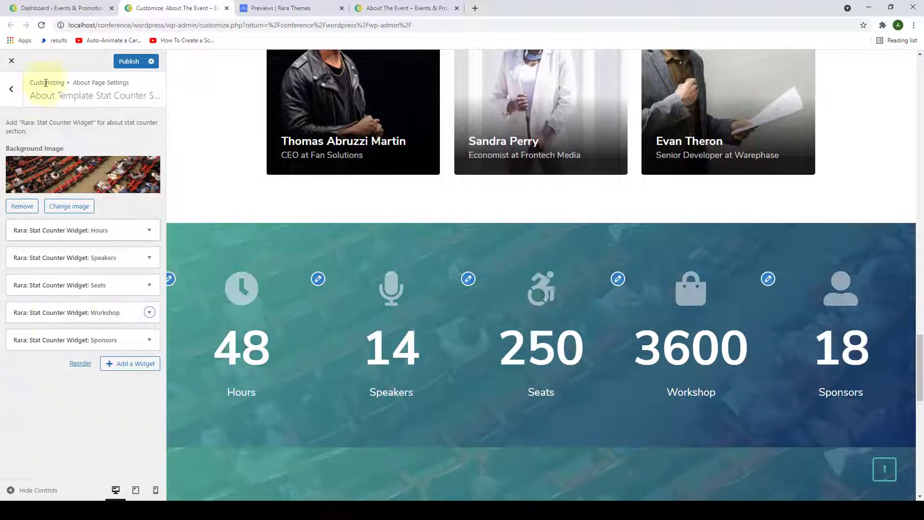
# Reload the live About The Event page to check all five counters, then return to the Customizer.
pyautogui.click(404, 8)
pyautogui.scroll(-2, 675, 328)
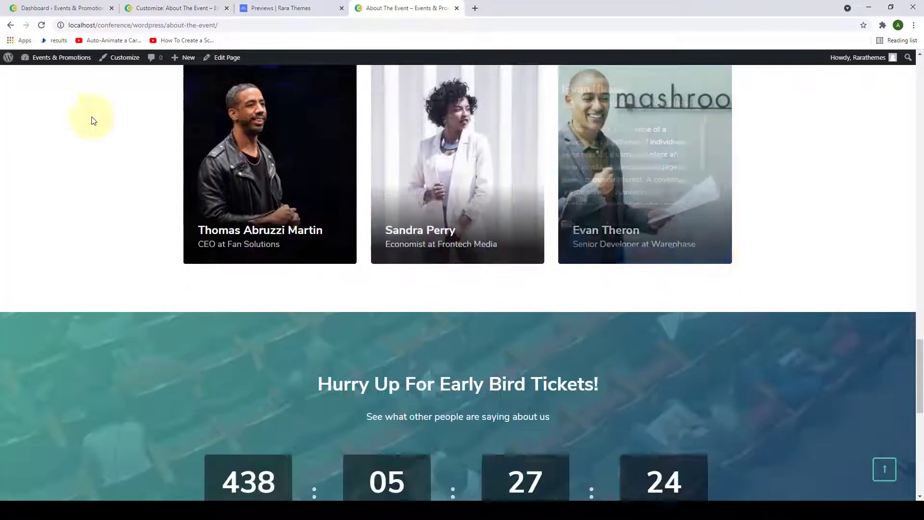
pyautogui.click(42, 25)
pyautogui.scroll(-3, 143, 281)
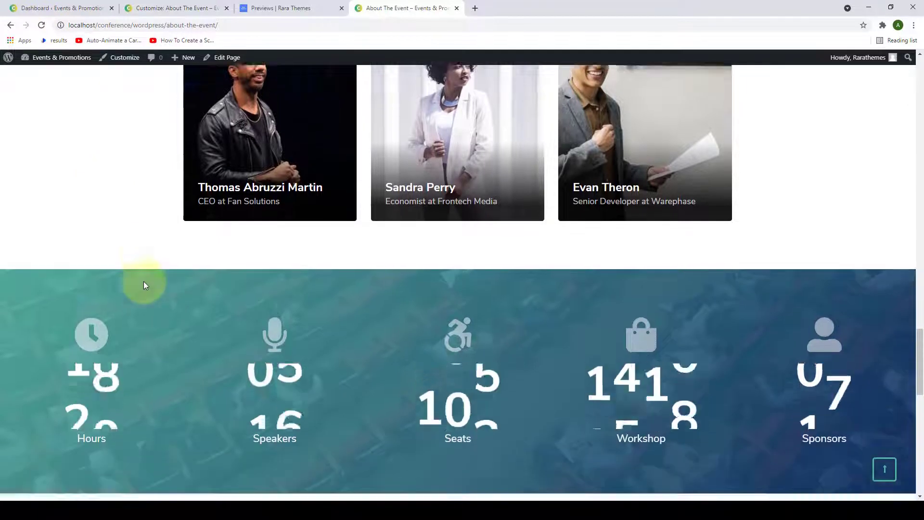
pyautogui.scroll(-1, 143, 281)
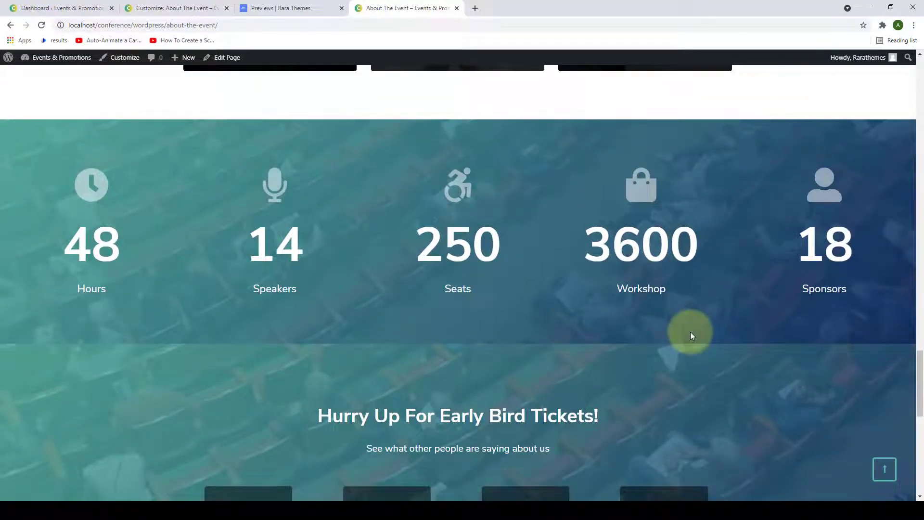
pyautogui.click(161, 9)
# Add a Text widget titled Testimonials reading 'See what other people are saying about us.'.
pyautogui.click(7, 94)
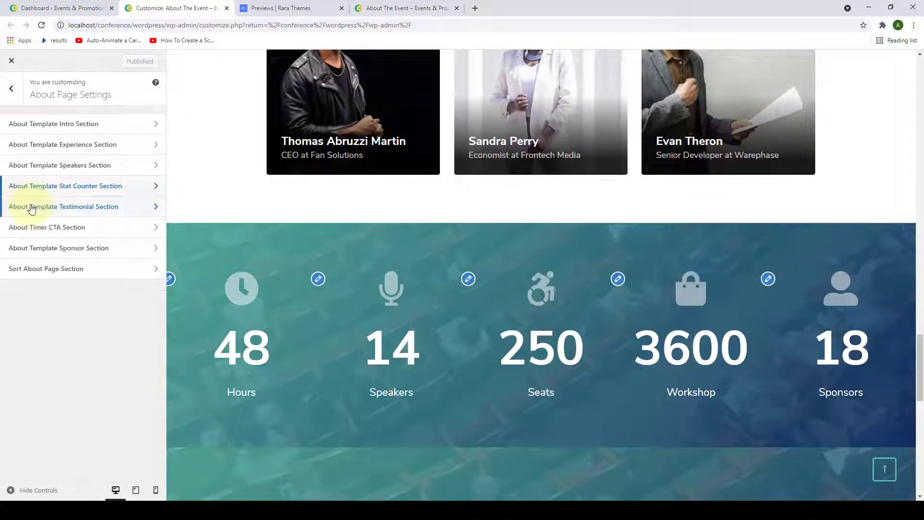
pyautogui.click(124, 216)
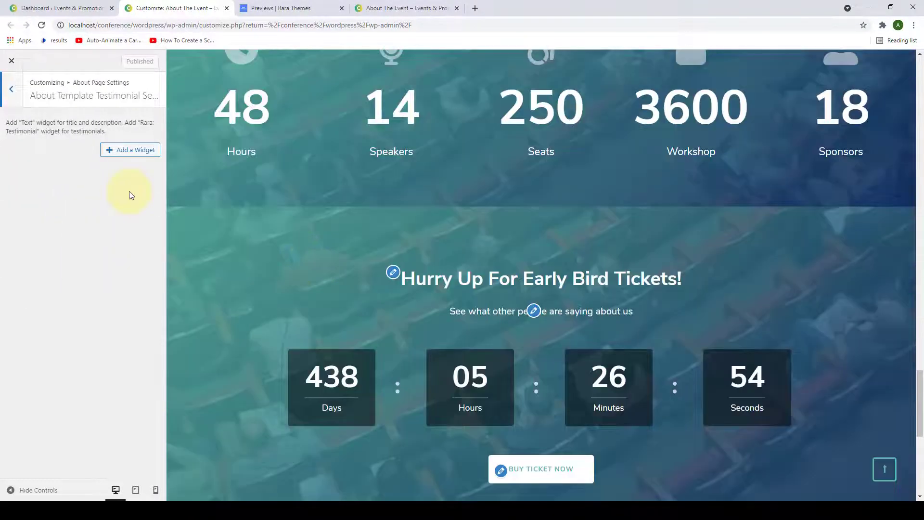
pyautogui.click(113, 157)
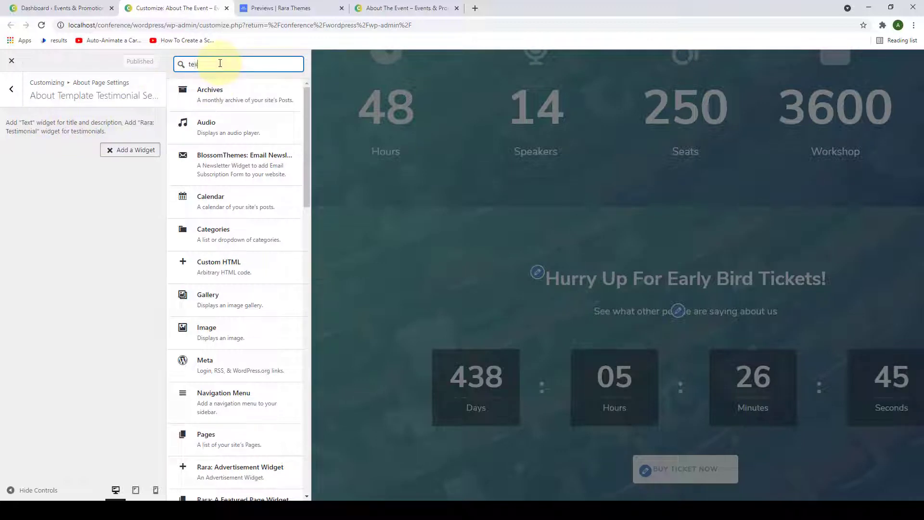
pyautogui.write('t')
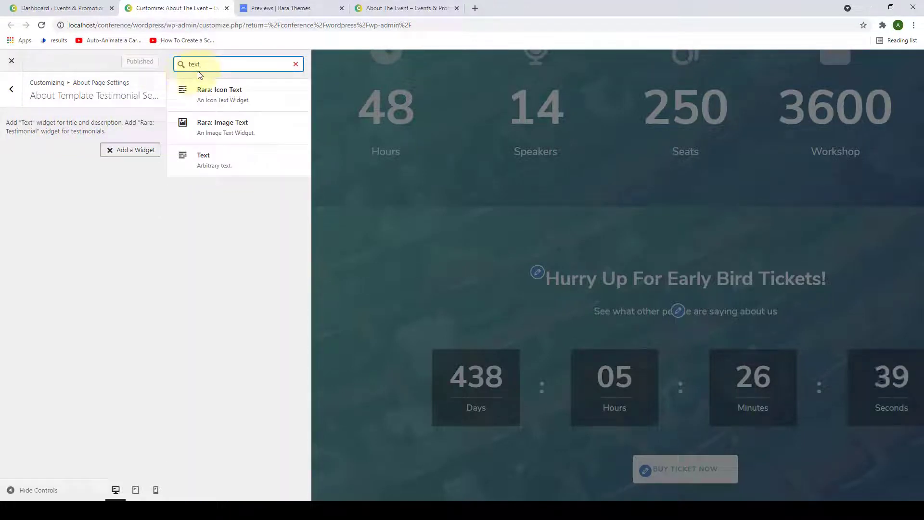
pyautogui.click(217, 161)
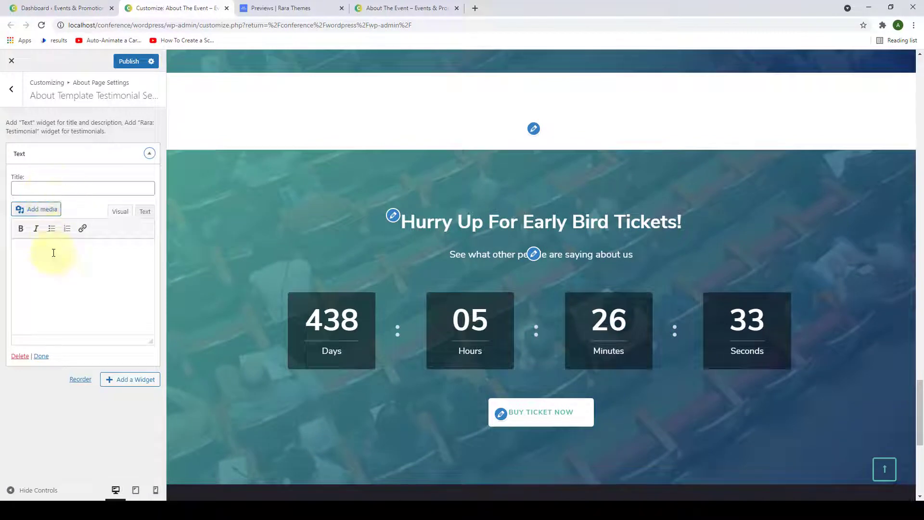
pyautogui.click(97, 188)
pyautogui.write('Testimonials')
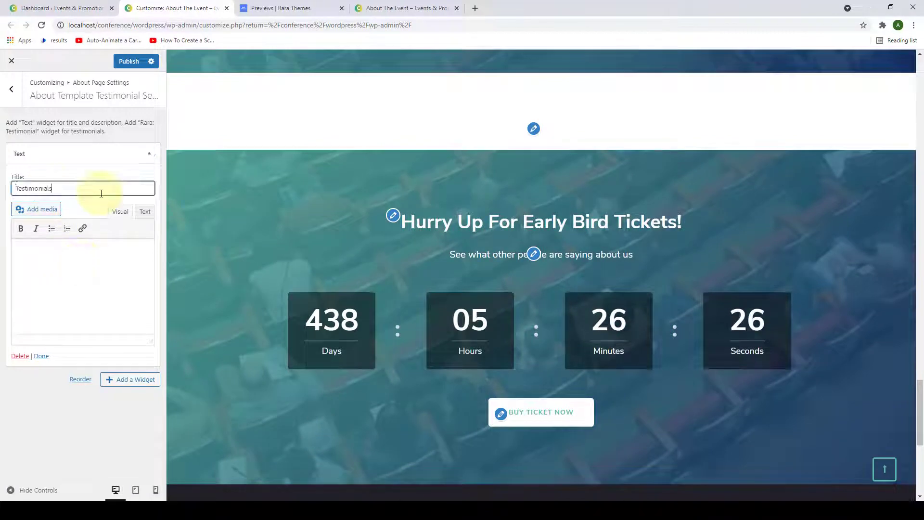
pyautogui.click(109, 256)
pyautogui.write('See what other people are saying about us.')
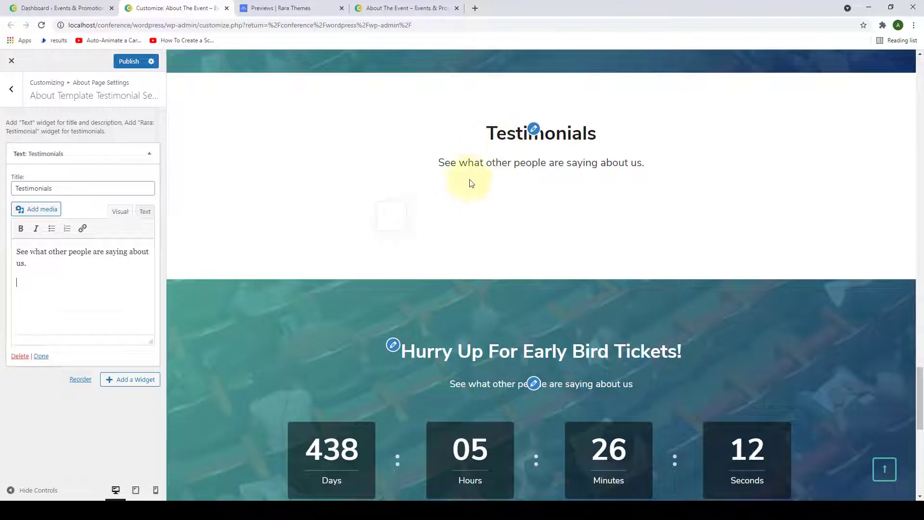
pyautogui.click(41, 356)
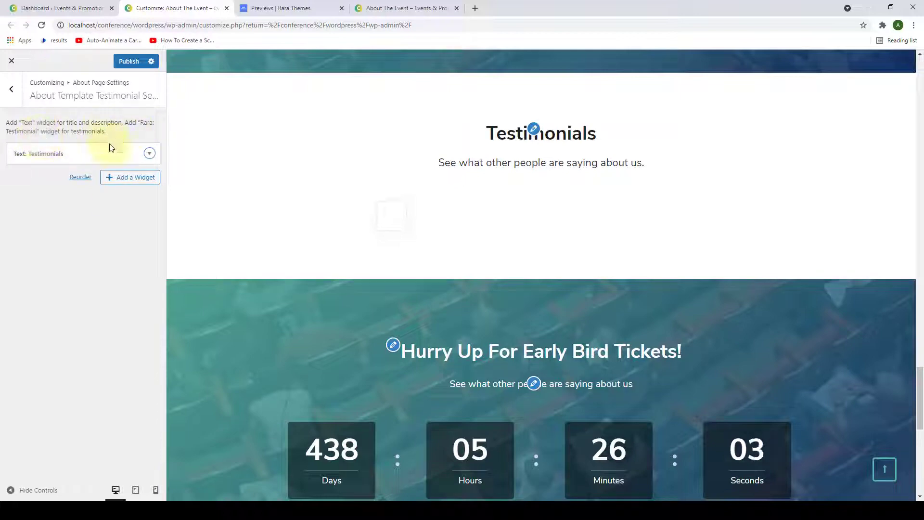
# Add a Rara: Testimonial widget with the reviewer's name, job title 'Business Consultant, Facebook' and pasted quote.
pyautogui.click(112, 182)
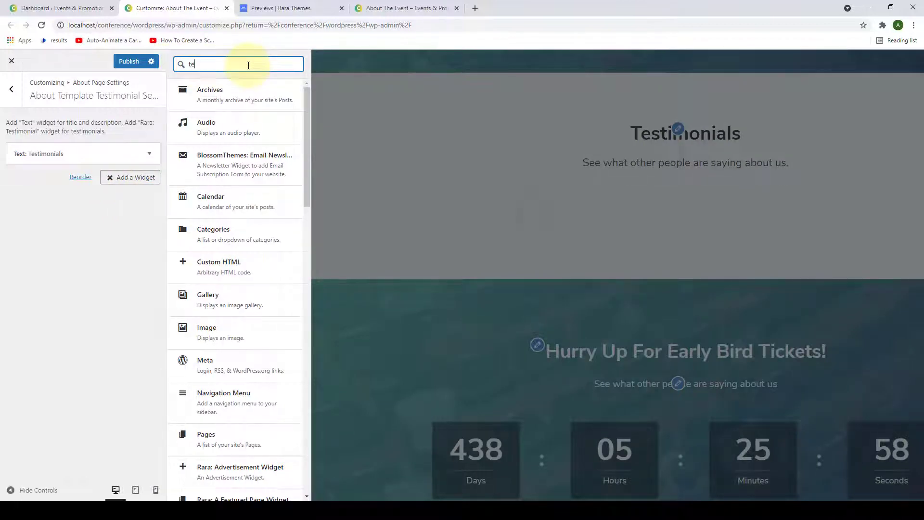
pyautogui.write('testimonial')
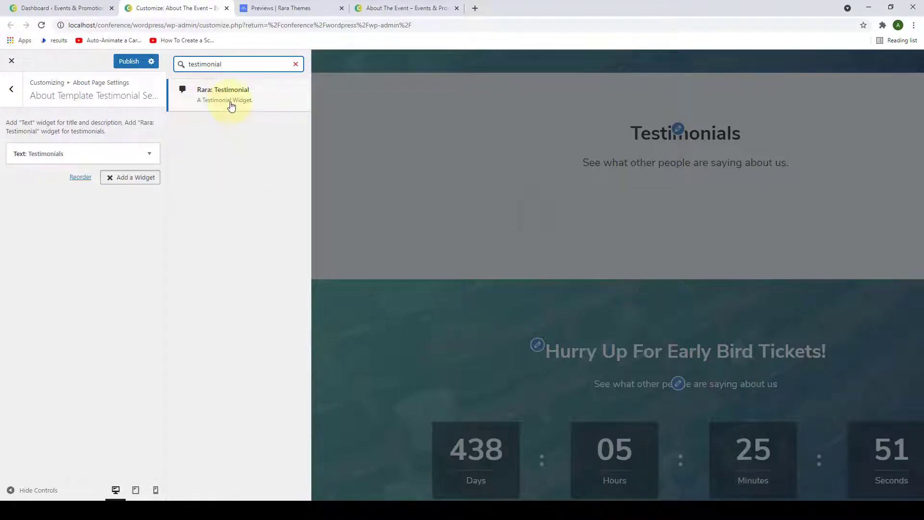
pyautogui.click(231, 105)
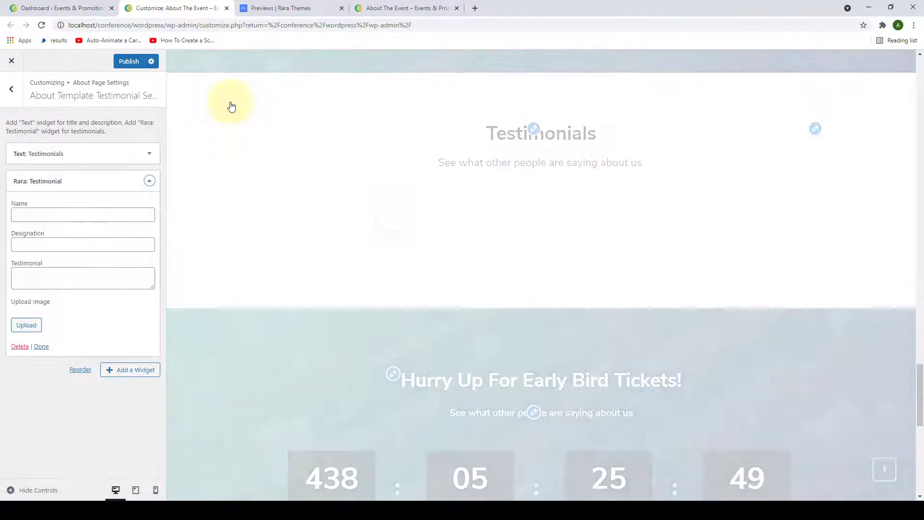
pyautogui.scroll(-4, 241, 126)
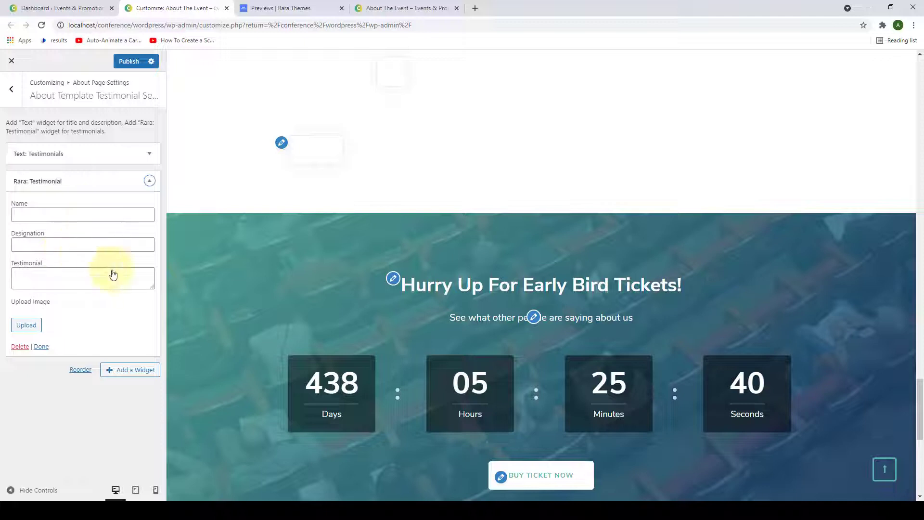
pyautogui.moveTo(149, 288); pyautogui.dragTo(152, 349)
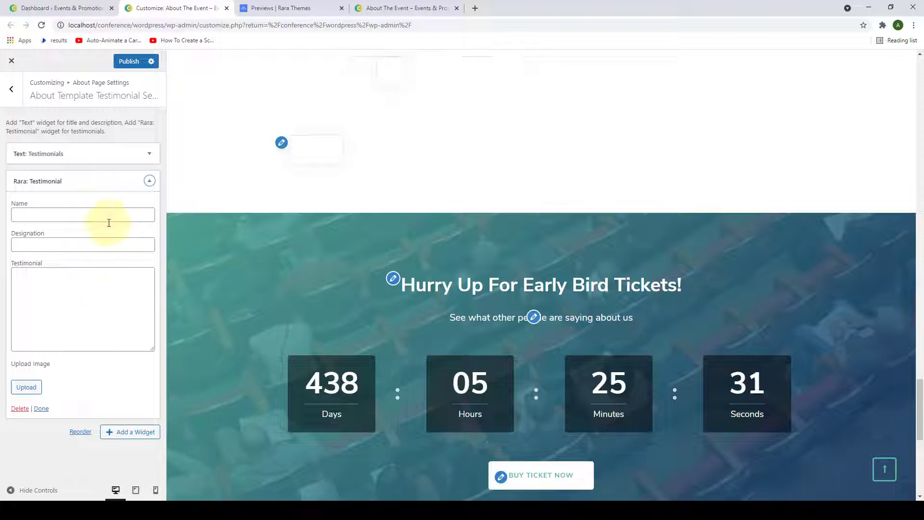
pyautogui.click(77, 218)
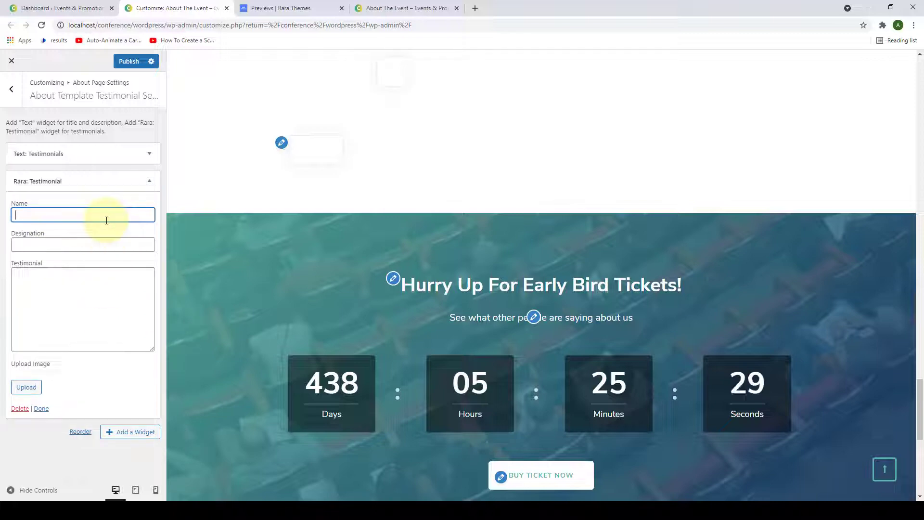
pyautogui.write('ROBIN OXFORD')
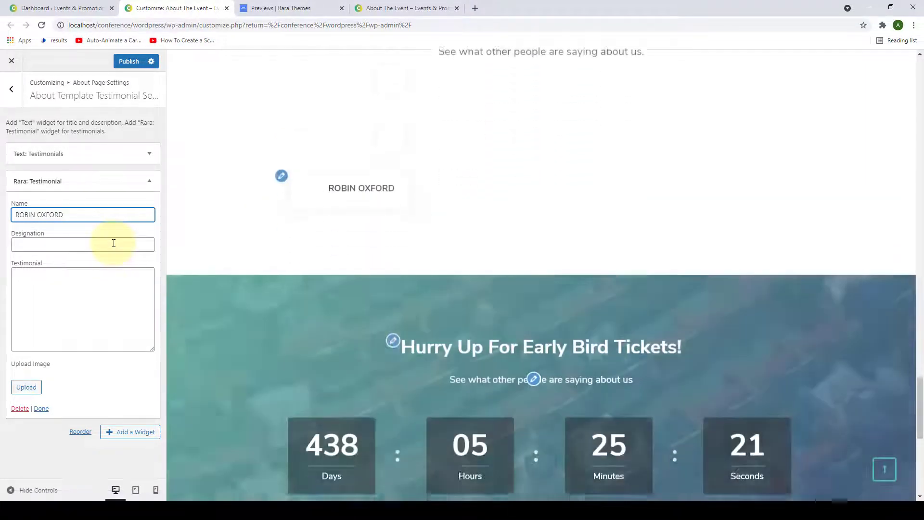
pyautogui.click(113, 243)
pyautogui.write('Business Consultant, Facebook')
pyautogui.click(94, 298)
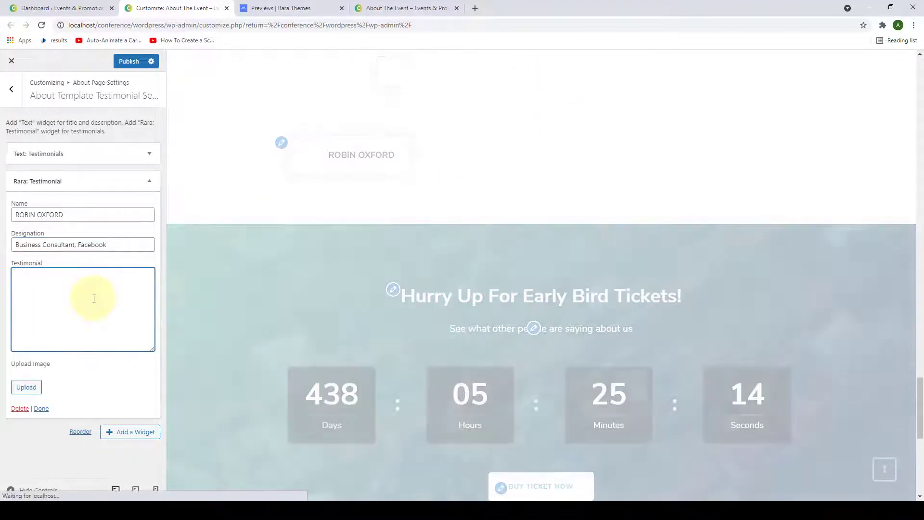
pyautogui.write('A convention, in the sense of a meeting, is a gathering of individuals who meet at an arranged place and time in order to discuss or engage in some common interest.')
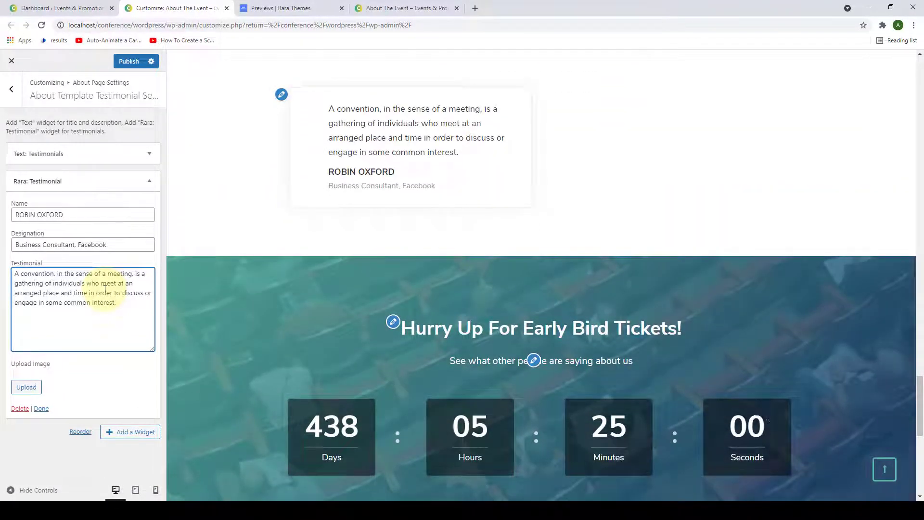
# Set the yellow portrait from the Media Library as the first testimonial's photo.
pyautogui.click(26, 387)
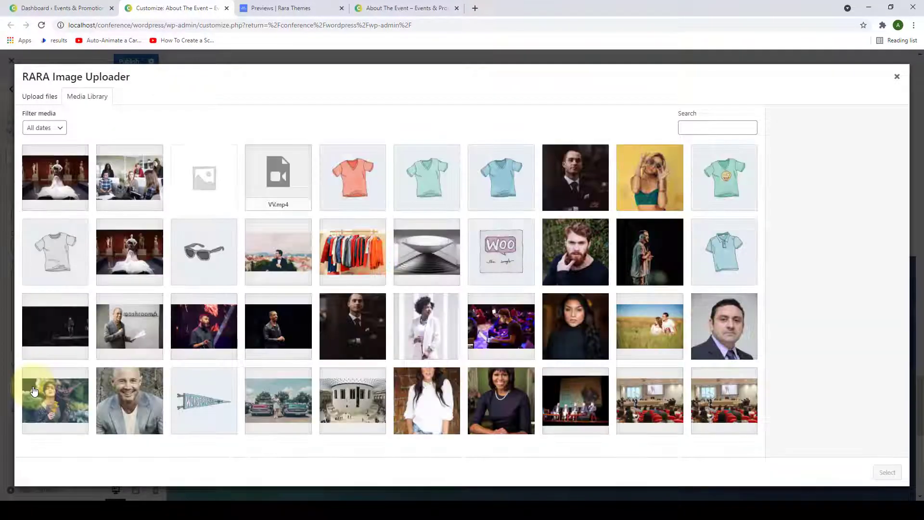
pyautogui.click(662, 163)
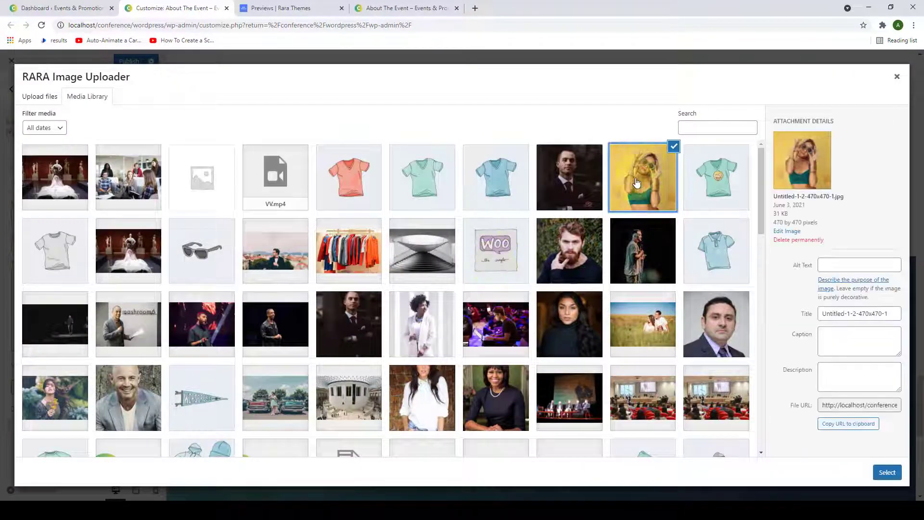
pyautogui.click(887, 473)
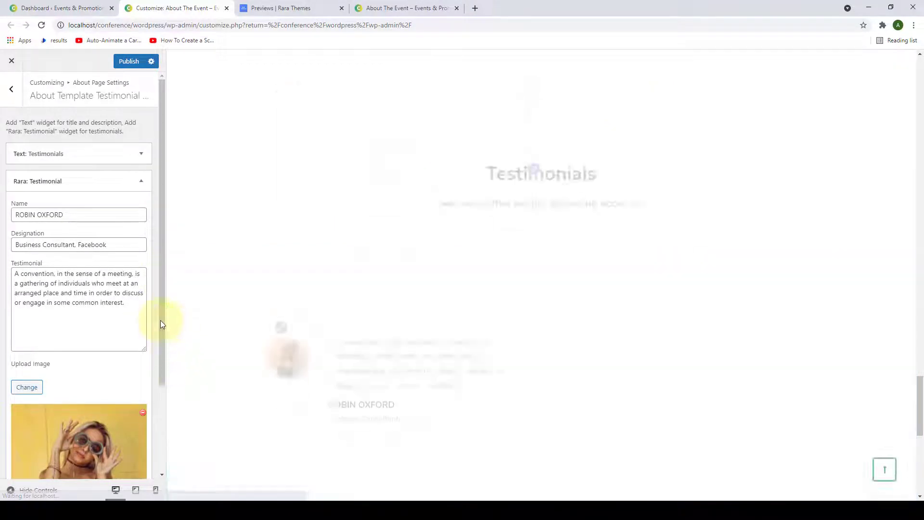
pyautogui.moveTo(161, 319); pyautogui.dragTo(163, 380)
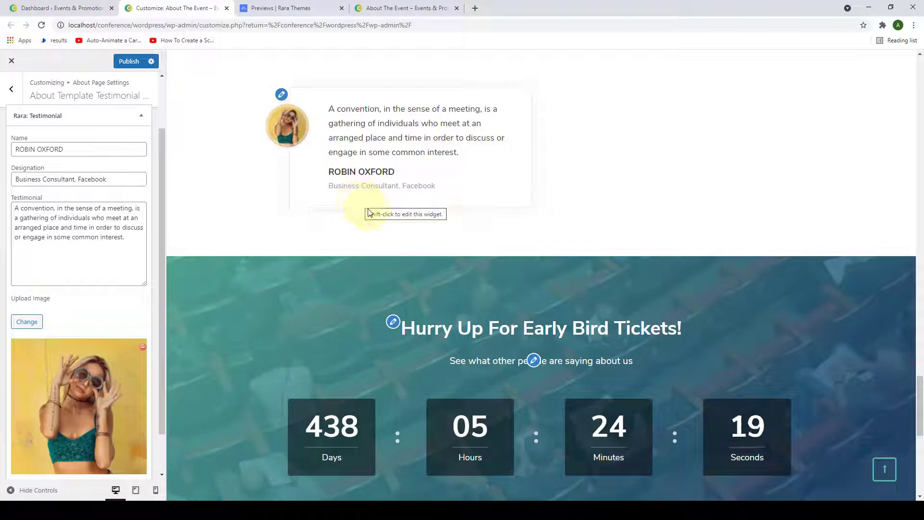
pyautogui.scroll(-1, 79, 451)
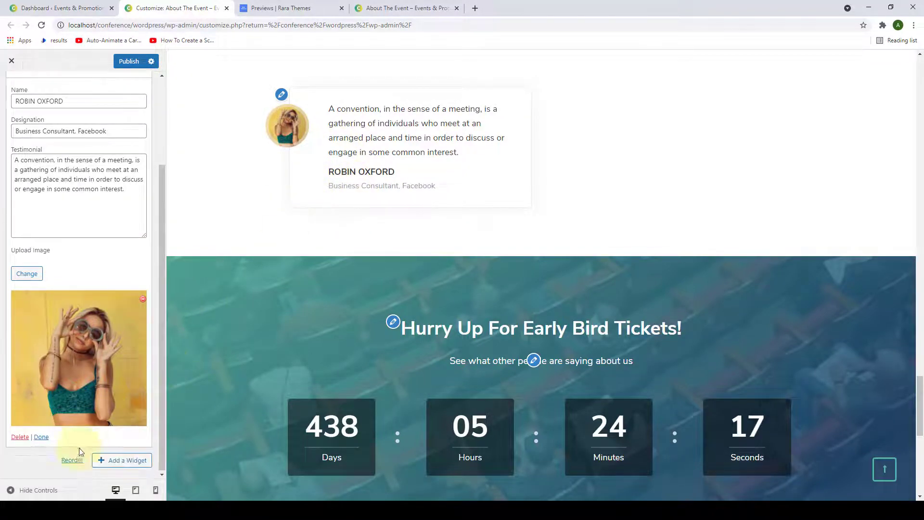
pyautogui.click(42, 438)
# Add a second Rara: Testimonial widget with the reviewer's name, 'Founder NIX' and pasted quote.
pyautogui.click(130, 205)
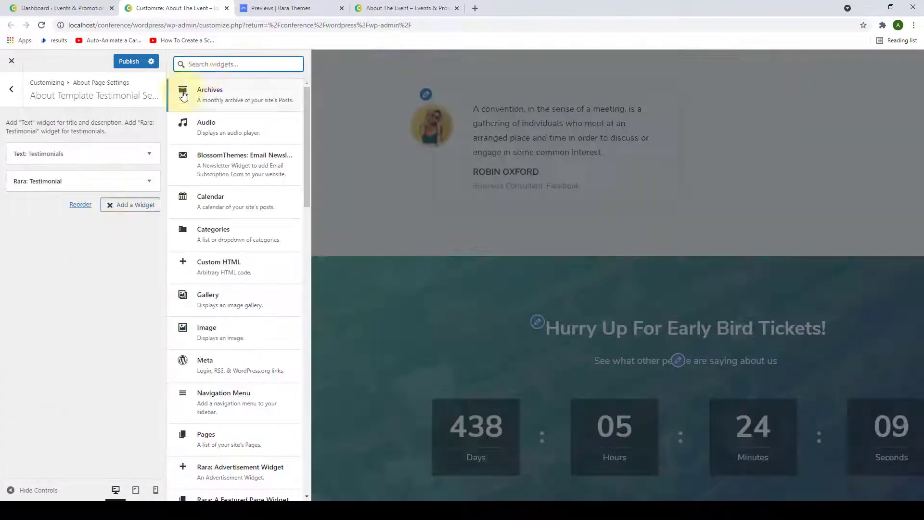
pyautogui.write('testi')
pyautogui.click(222, 155)
pyautogui.write('BOBBY WOLMER')
pyautogui.click(91, 272)
pyautogui.write('Founder NIX')
pyautogui.click(140, 376)
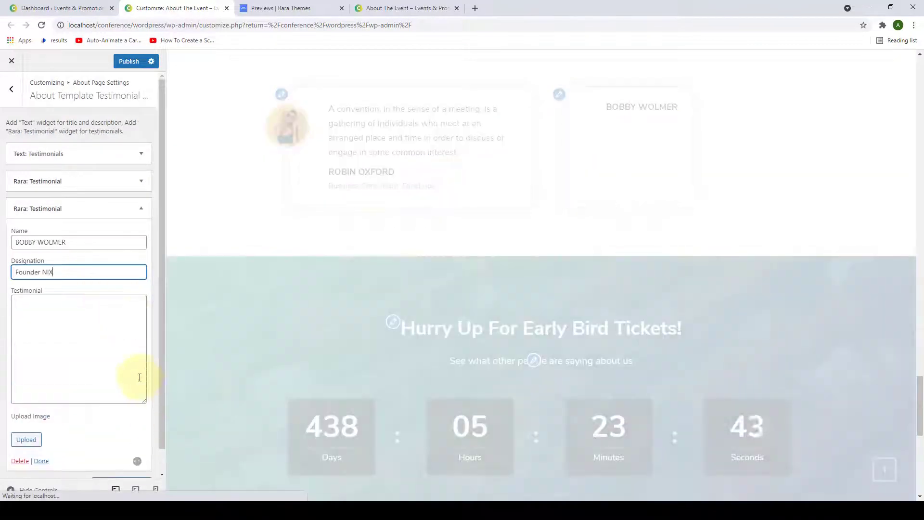
pyautogui.write('Trade conventions typically focus on a particular industry or industry segment, and feature keynote speakers, vendor displays, and other information and activities .')
pyautogui.press('Return')
pyautogui.press('Return')
# Give the second testimonial the portrait photo with flowers and publish the changes.
pyautogui.click(27, 412)
pyautogui.scroll(-3, 308, 288)
pyautogui.click(56, 247)
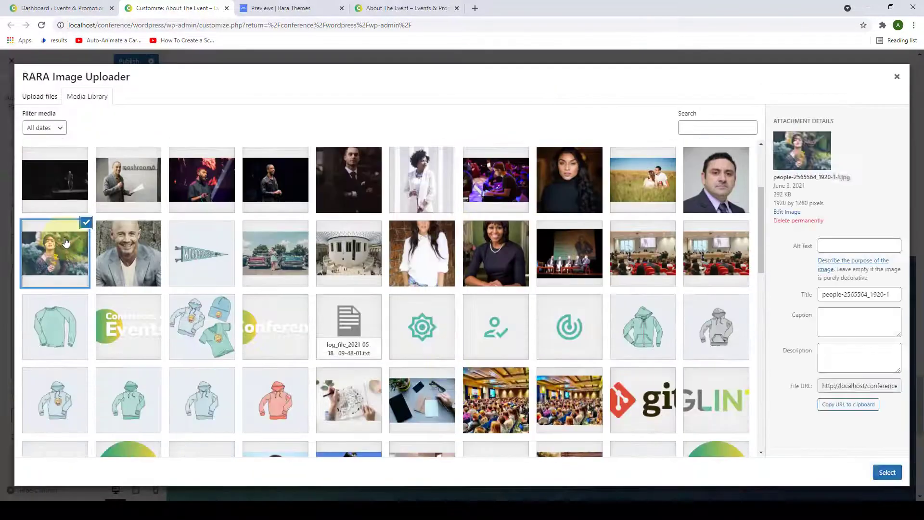
pyautogui.click(886, 470)
pyautogui.click(41, 436)
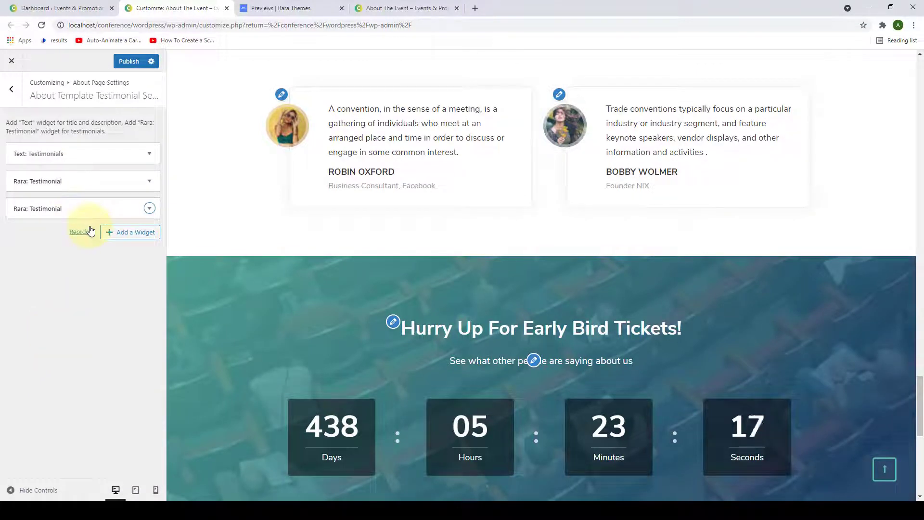
pyautogui.click(128, 61)
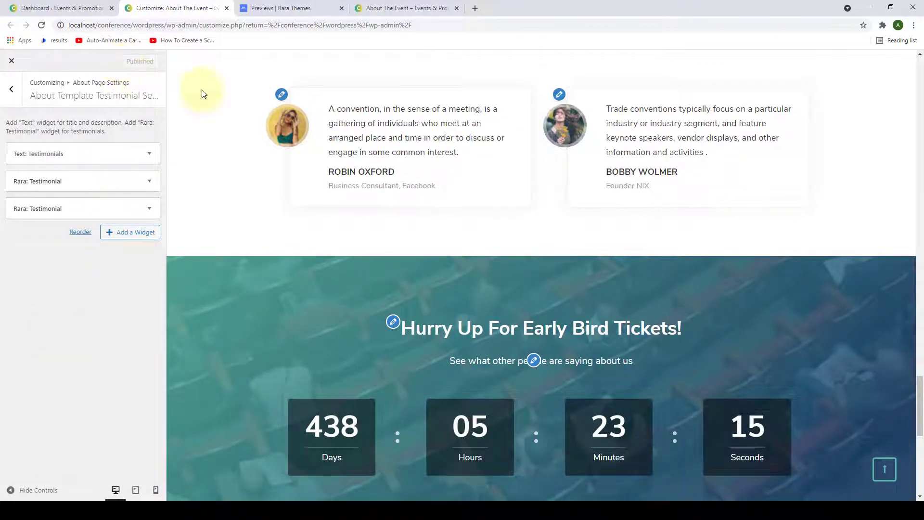
# Reload the live About The Event page to review both testimonials, then return to the About Page Settings list.
pyautogui.click(381, 8)
pyautogui.scroll(-3, 380, 121)
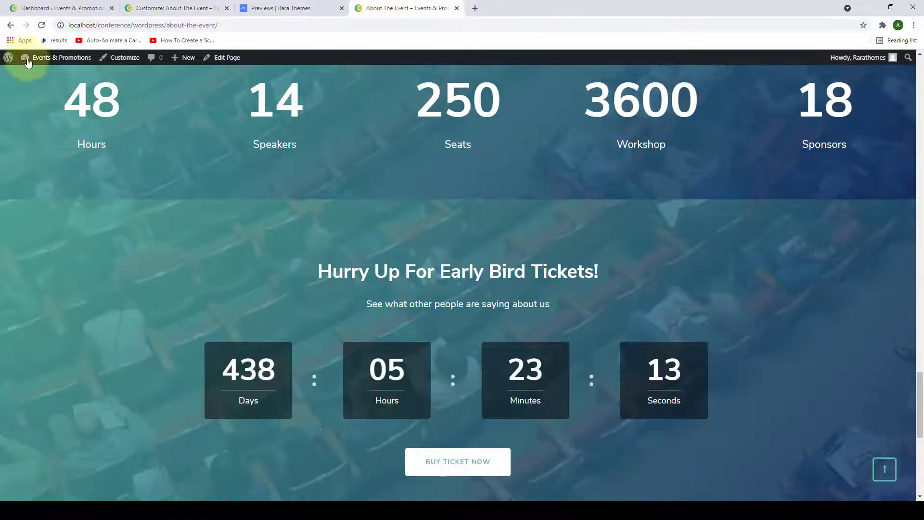
pyautogui.click(41, 25)
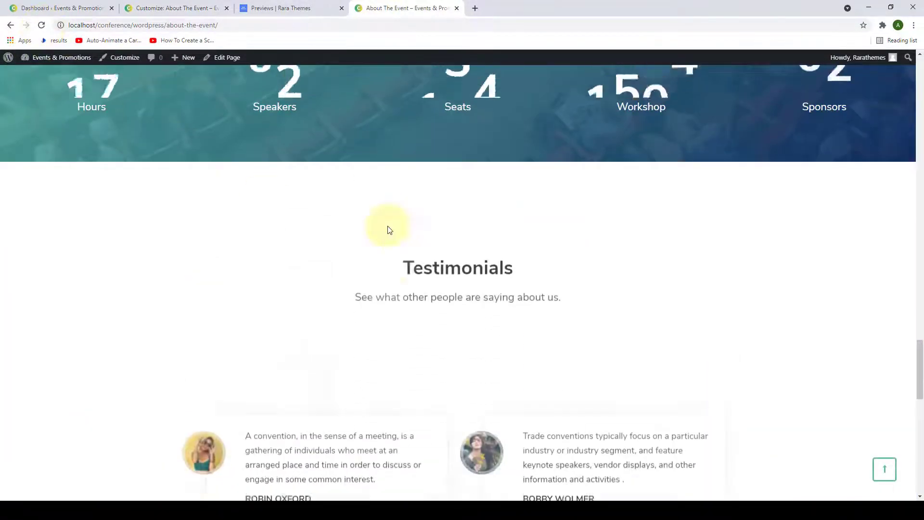
pyautogui.scroll(-5, 390, 230)
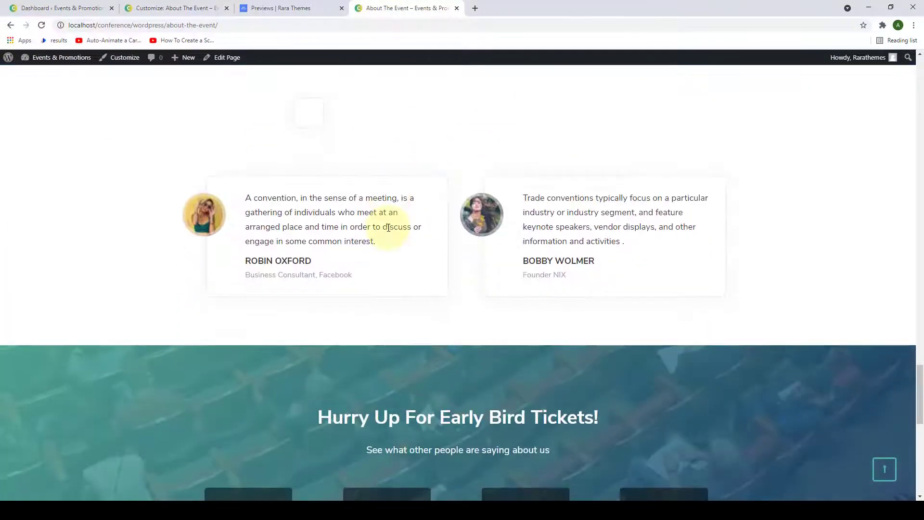
pyautogui.scroll(-1, 389, 227)
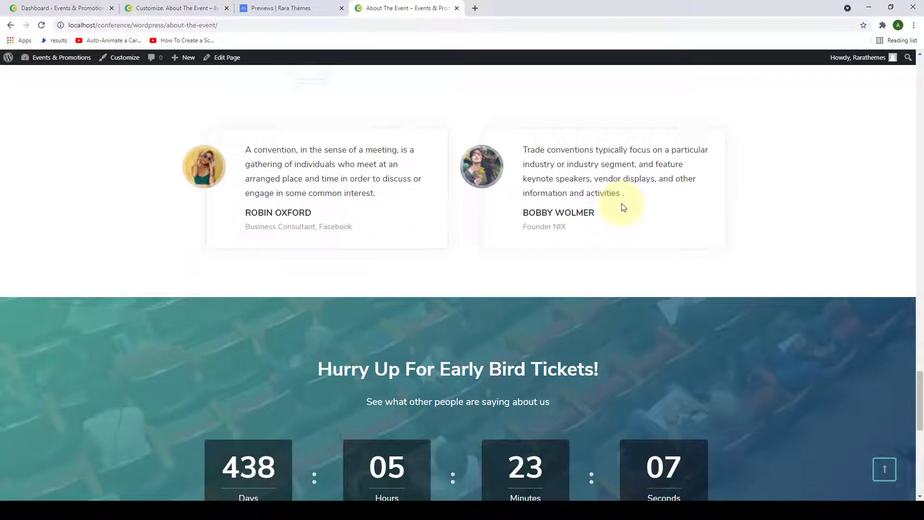
pyautogui.click(130, 8)
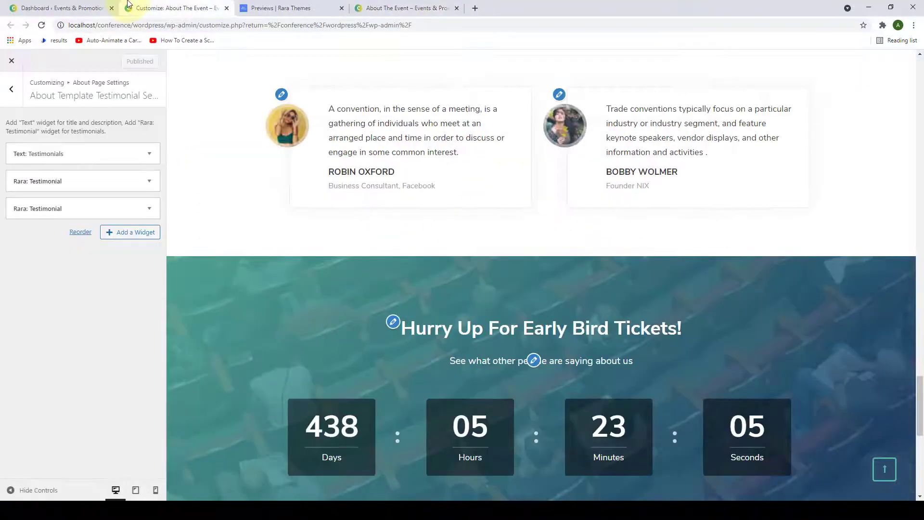
pyautogui.click(14, 85)
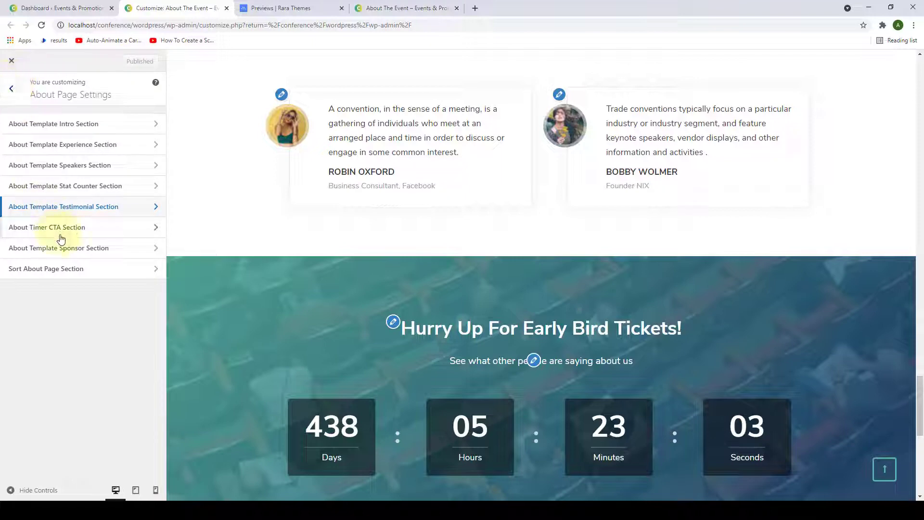
# Open About Timer CTA Section, review title and description, and toggle Show Upcoming Event off and back on.
pyautogui.click(89, 231)
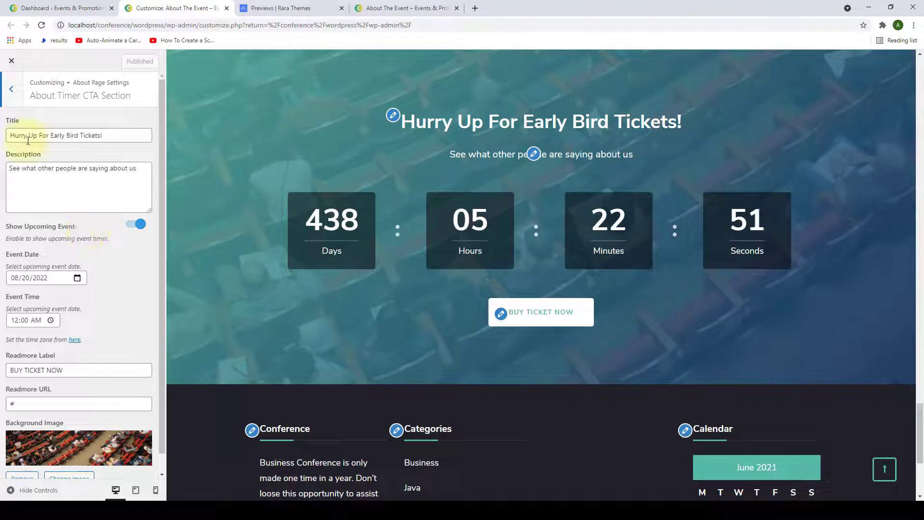
pyautogui.tripleClick(108, 136)
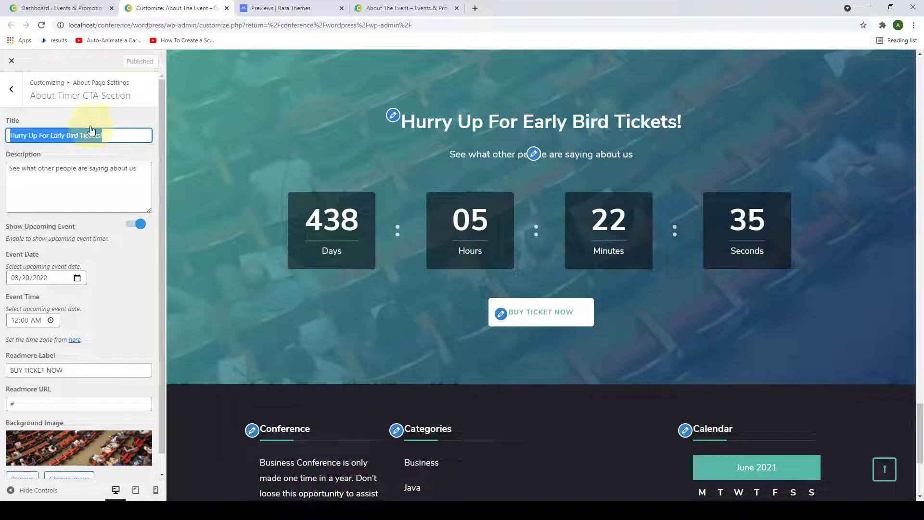
pyautogui.click(102, 172)
pyautogui.scroll(-1, 99, 240)
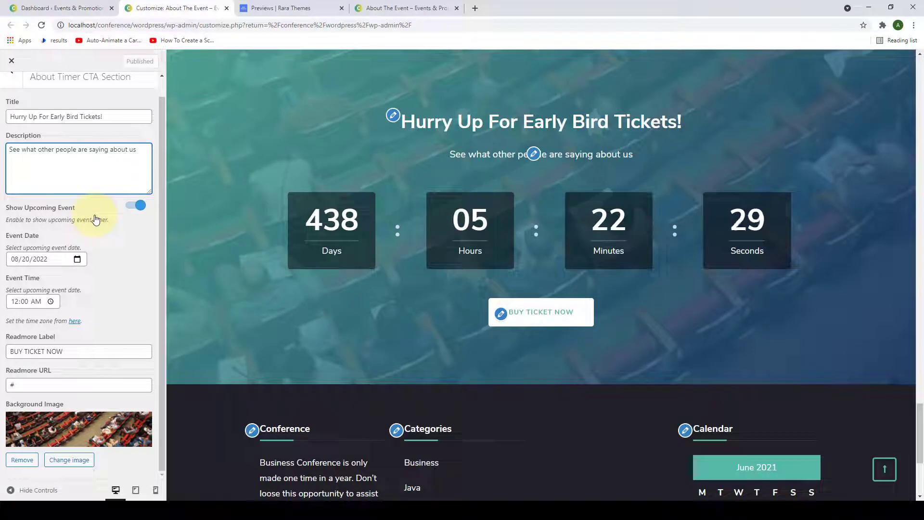
pyautogui.click(132, 207)
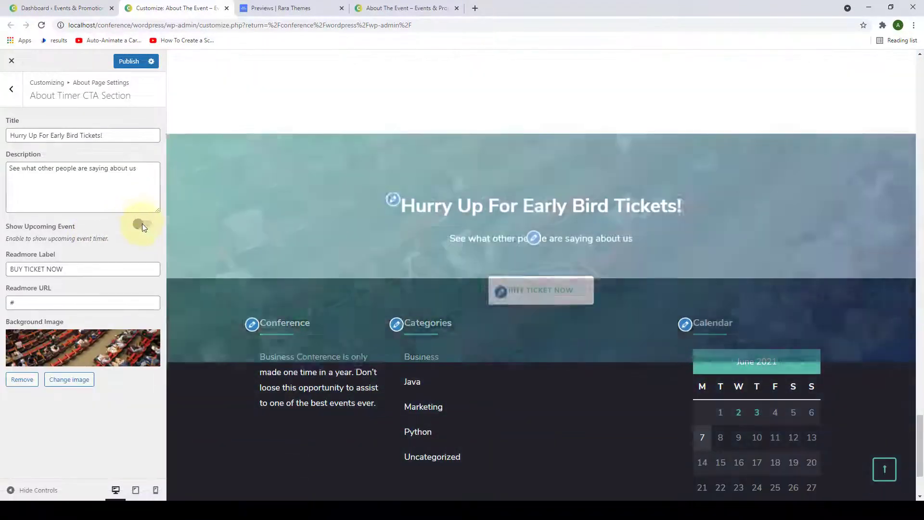
pyautogui.click(142, 223)
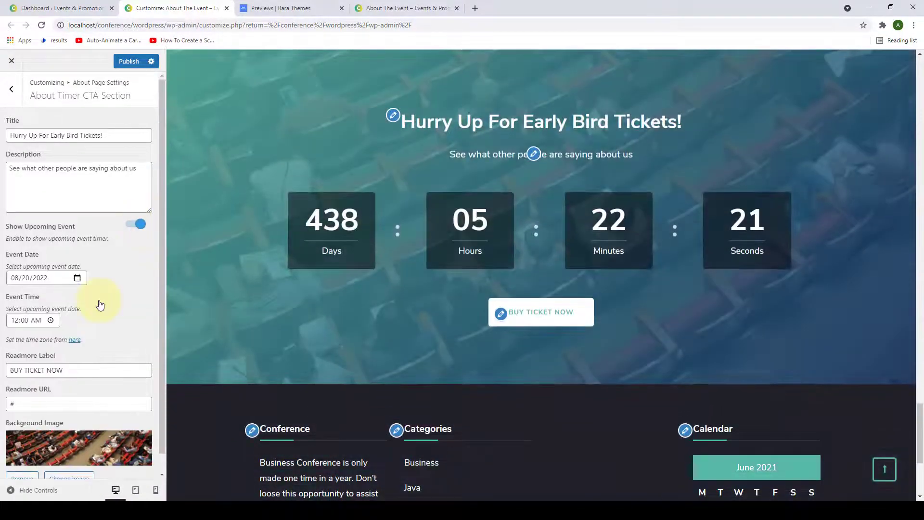
# Keep the event date 08/20/2022, time 12:00 AM, and the ticket button label and link unchanged.
pyautogui.scroll(-1, 99, 305)
pyautogui.click(77, 259)
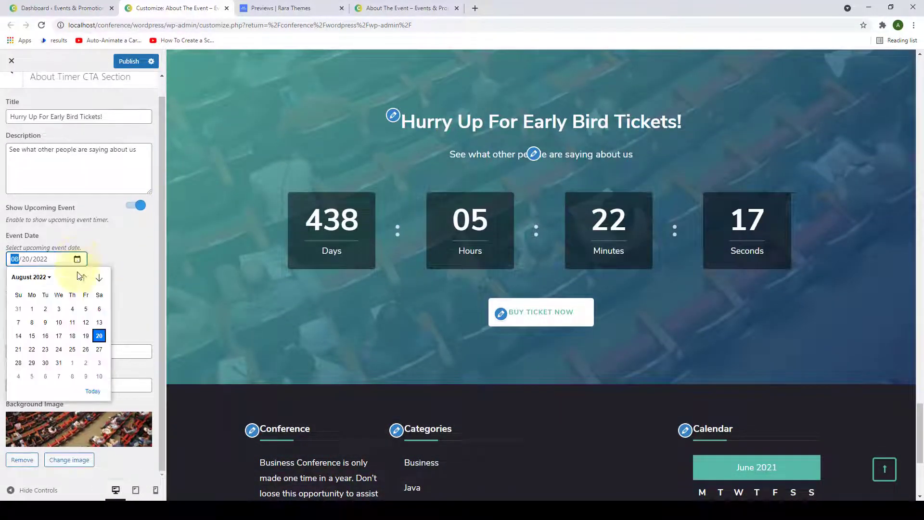
pyautogui.click(116, 264)
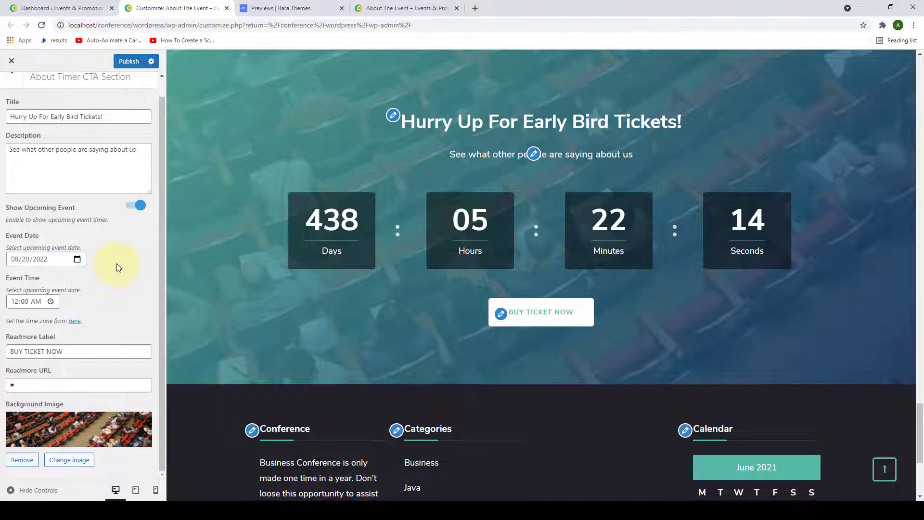
pyautogui.click(51, 304)
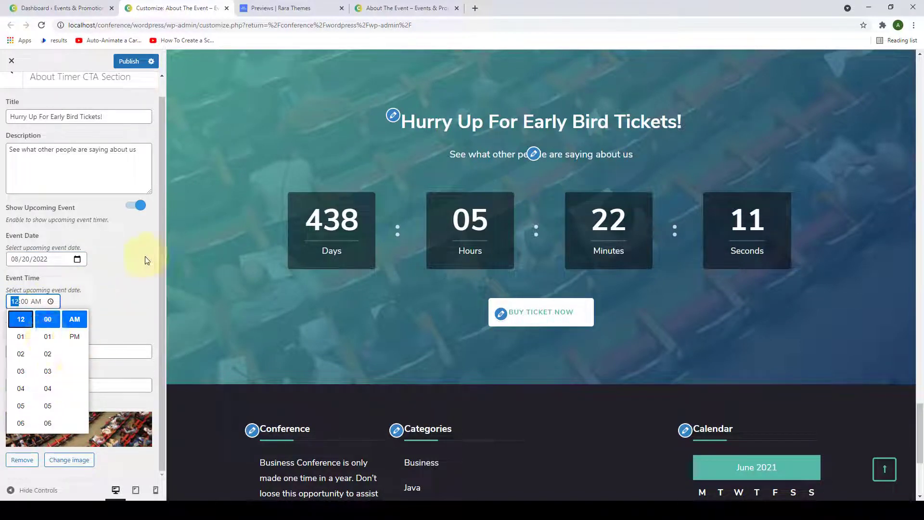
pyautogui.click(47, 342)
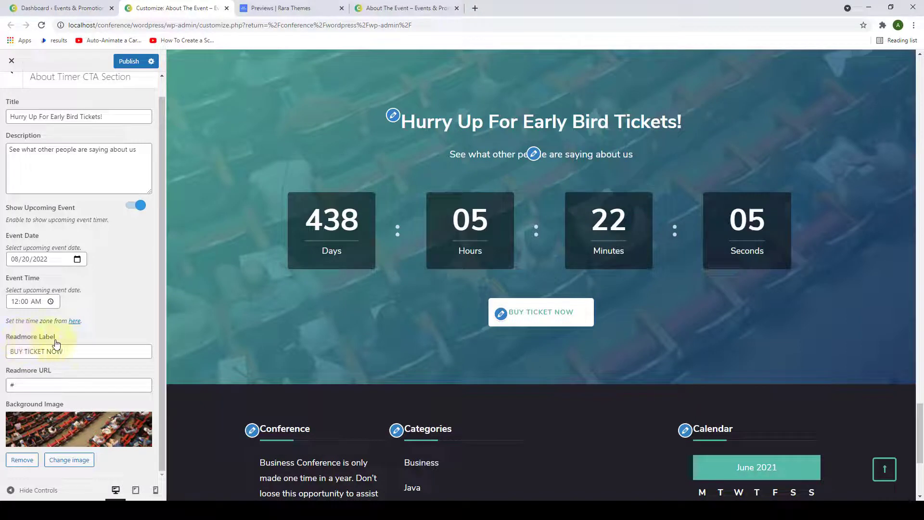
pyautogui.moveTo(64, 352); pyautogui.dragTo(8, 351)
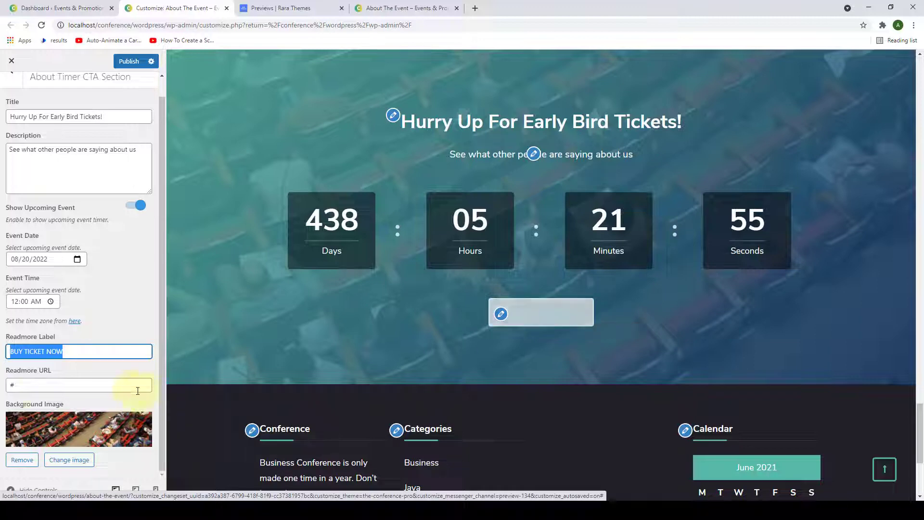
pyautogui.click(22, 389)
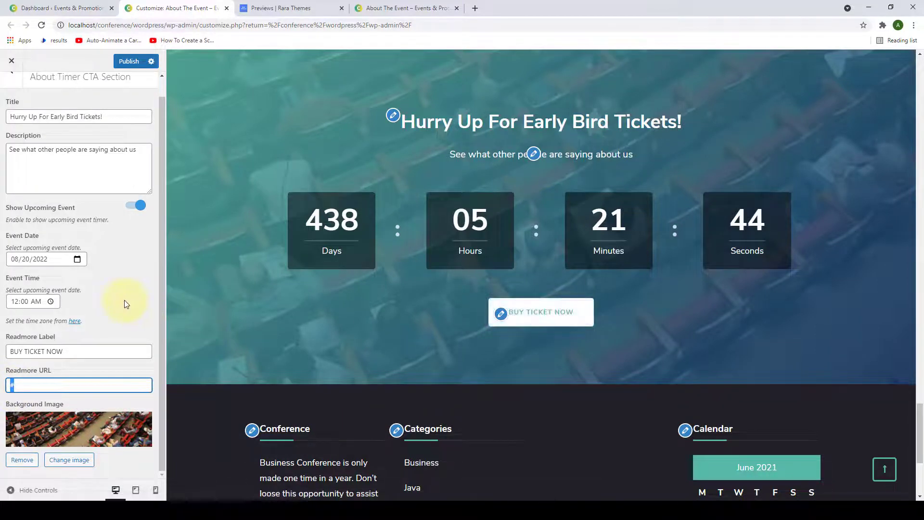
pyautogui.click(101, 326)
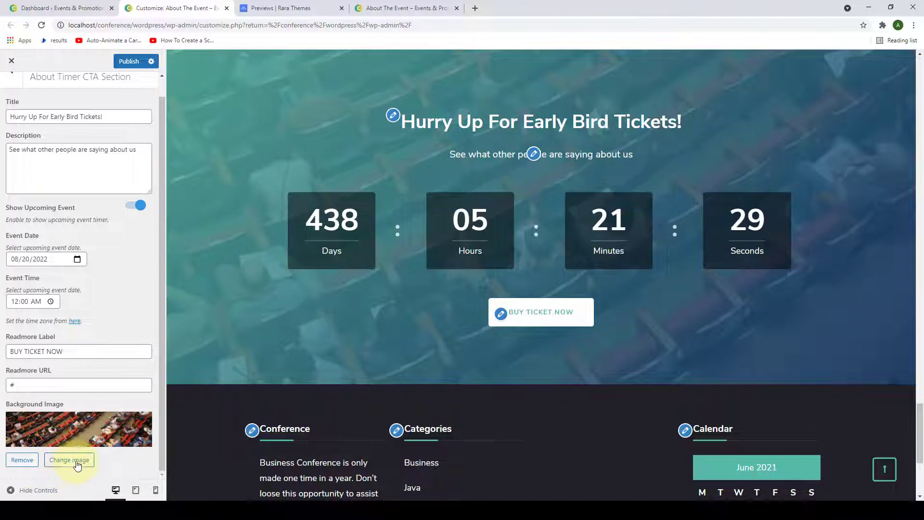
pyautogui.click(77, 463)
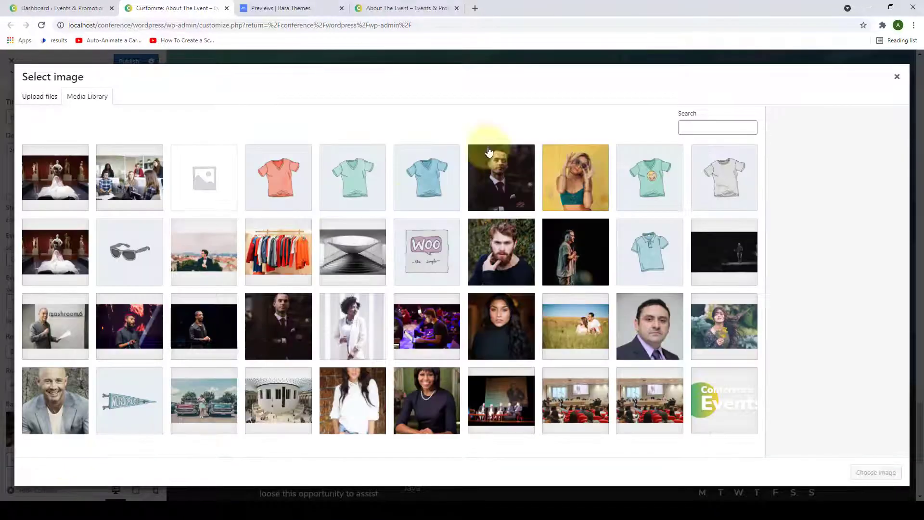
pyautogui.click(898, 75)
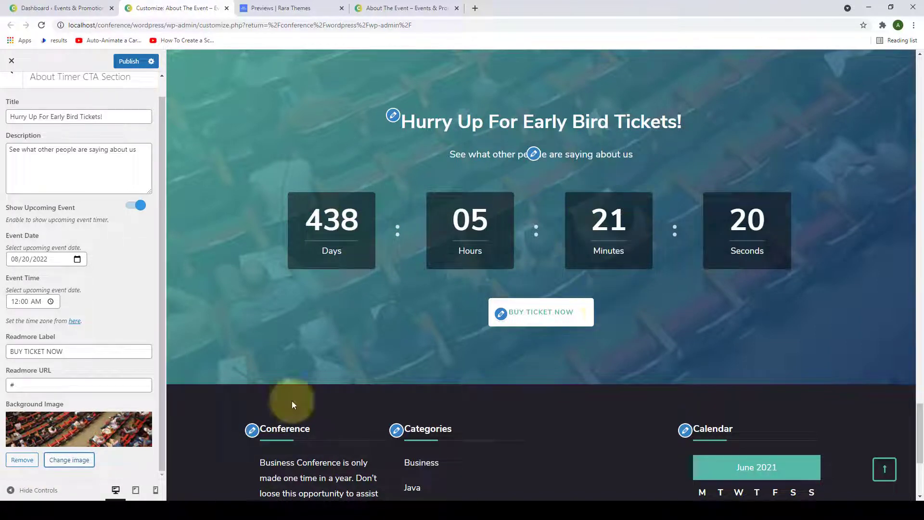
pyautogui.scroll(1, 94, 226)
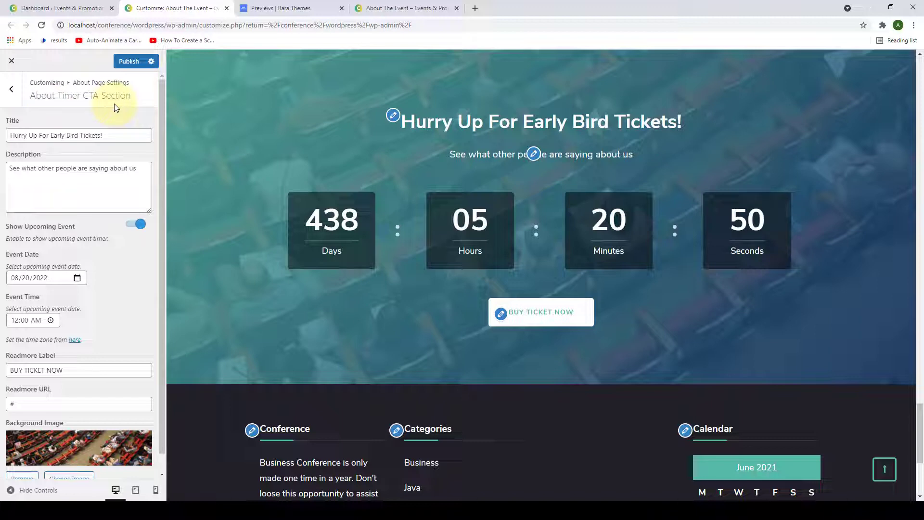
# Publish the Timer CTA settings and scroll through the live About The Event page.
pyautogui.click(122, 62)
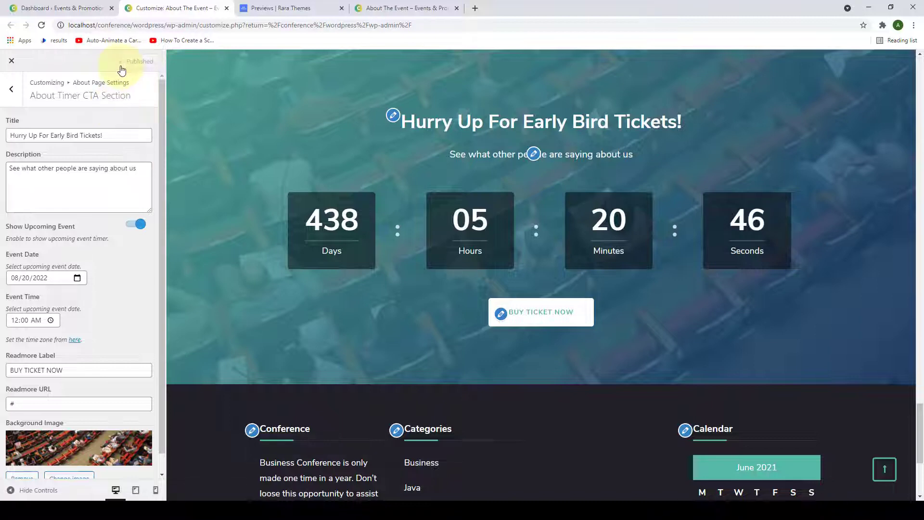
pyautogui.click(377, 8)
pyautogui.scroll(-3, 572, 207)
pyautogui.scroll(-4, 571, 212)
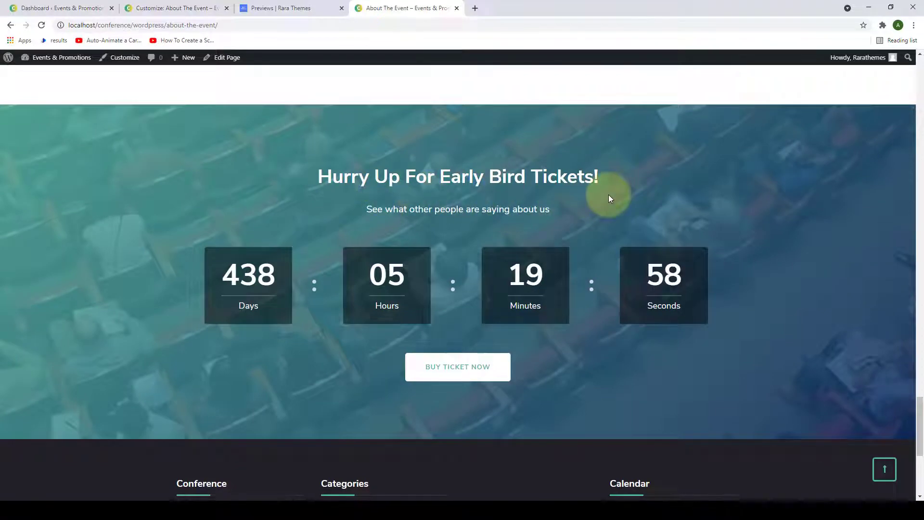
# Reload the live page to confirm the early-bird countdown, then return to the About Page Settings list.
pyautogui.click(192, 9)
pyautogui.scroll(-1, 79, 433)
pyautogui.scroll(1, 128, 274)
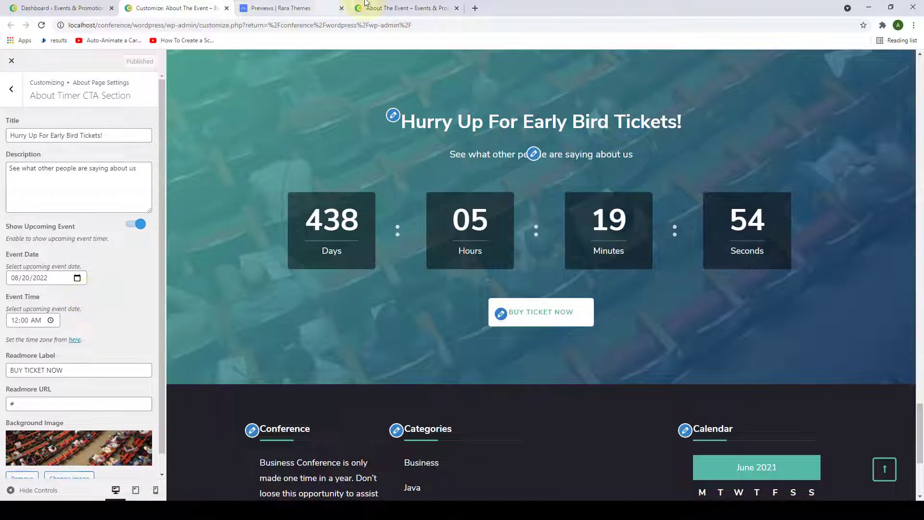
pyautogui.click(380, 9)
pyautogui.click(41, 26)
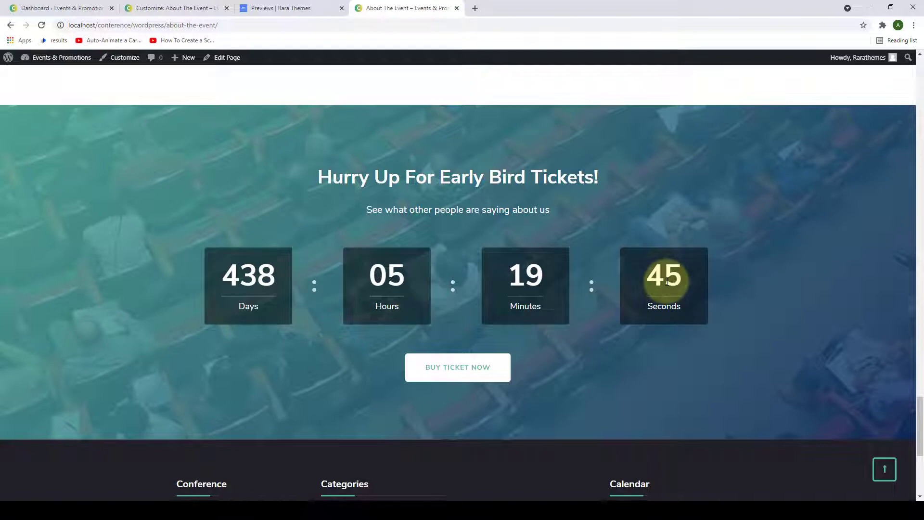
pyautogui.click(154, 8)
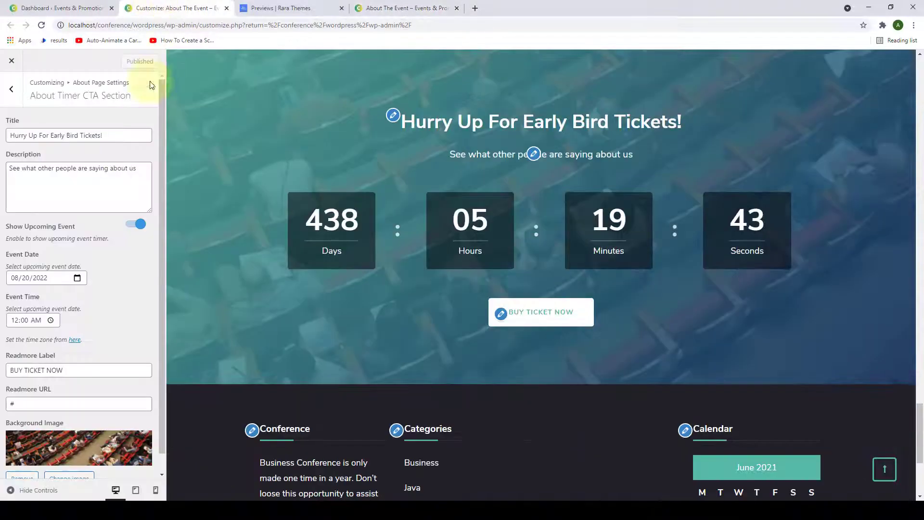
pyautogui.click(11, 88)
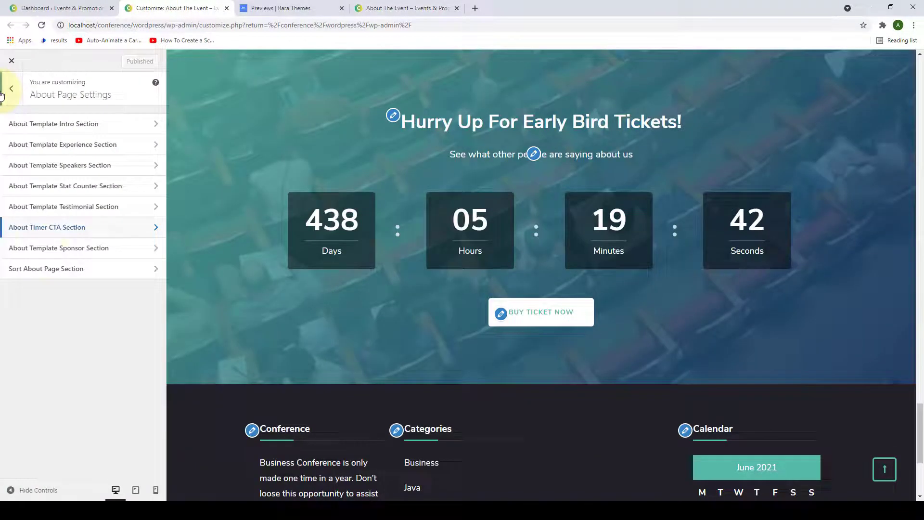
# Add a Text widget to the About Template Sponsor Section.
pyautogui.click(106, 255)
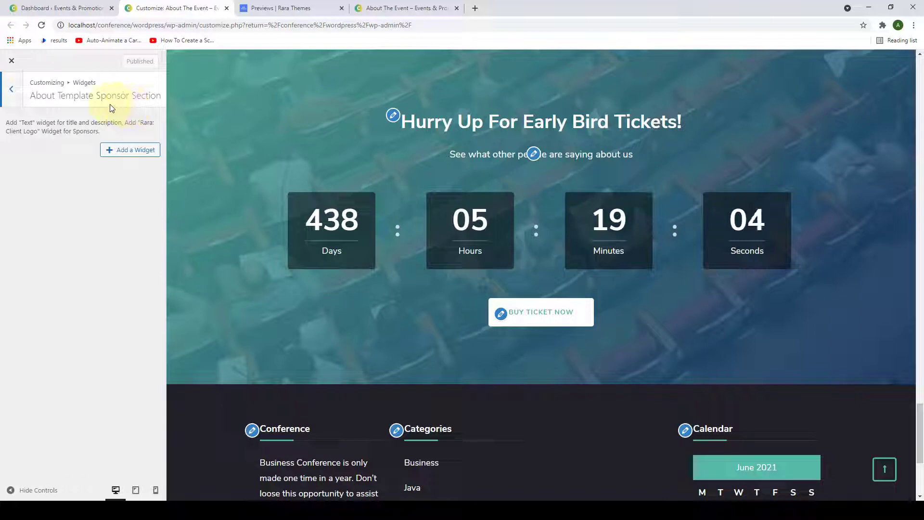
pyautogui.click(107, 152)
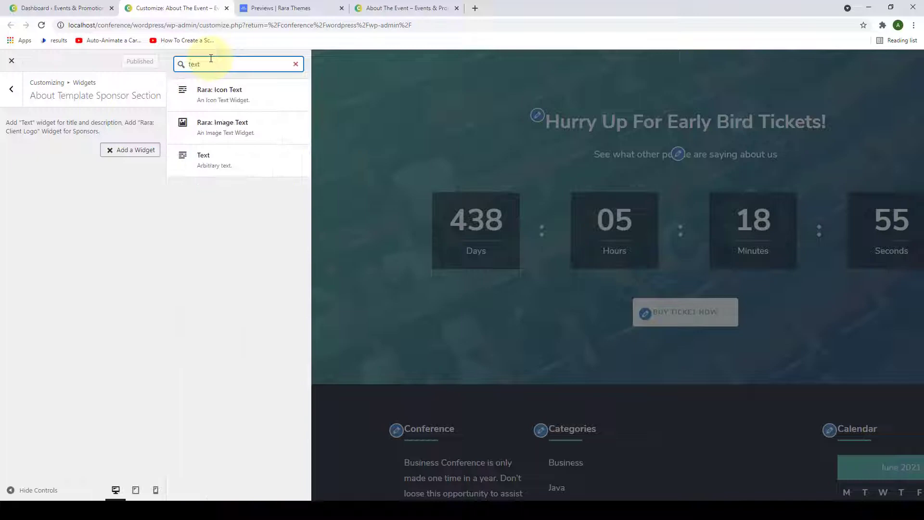
pyautogui.click(227, 169)
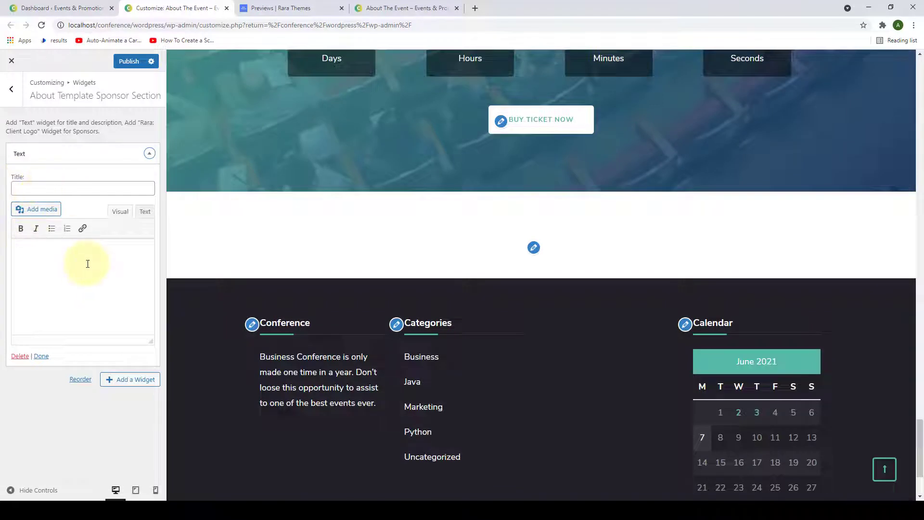
# Give the Text widget the title Our Event Sponsors and a one-line description, then find Rara: Client Logo.
pyautogui.click(97, 191)
pyautogui.write('Our Event Sponsors')
pyautogui.click(118, 268)
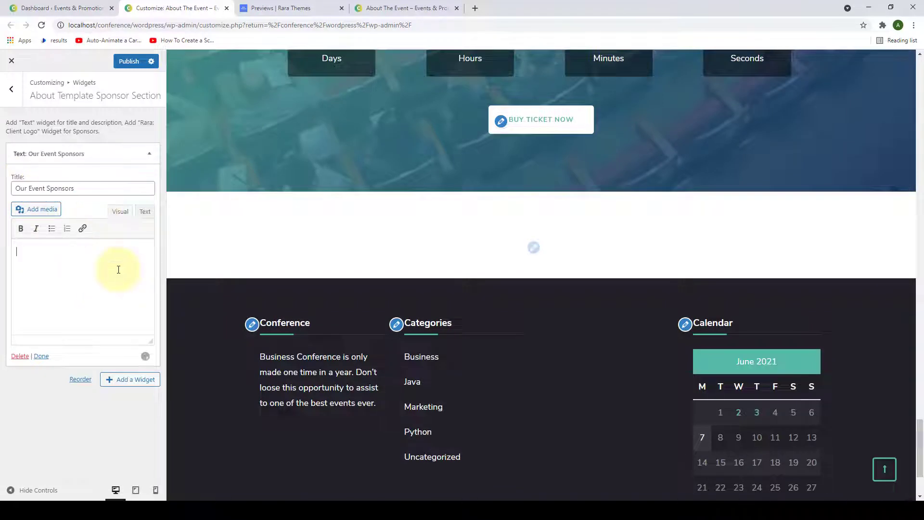
pyautogui.write('Check who makes the event possible.')
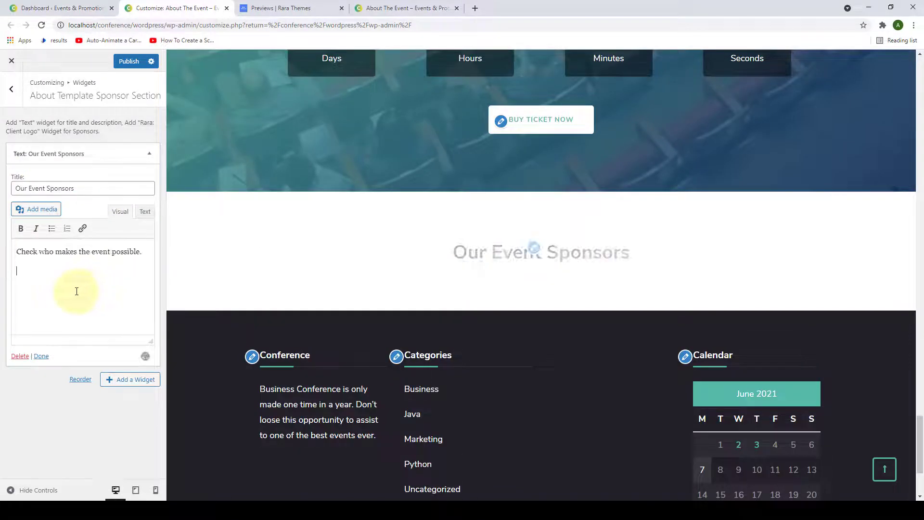
pyautogui.click(42, 357)
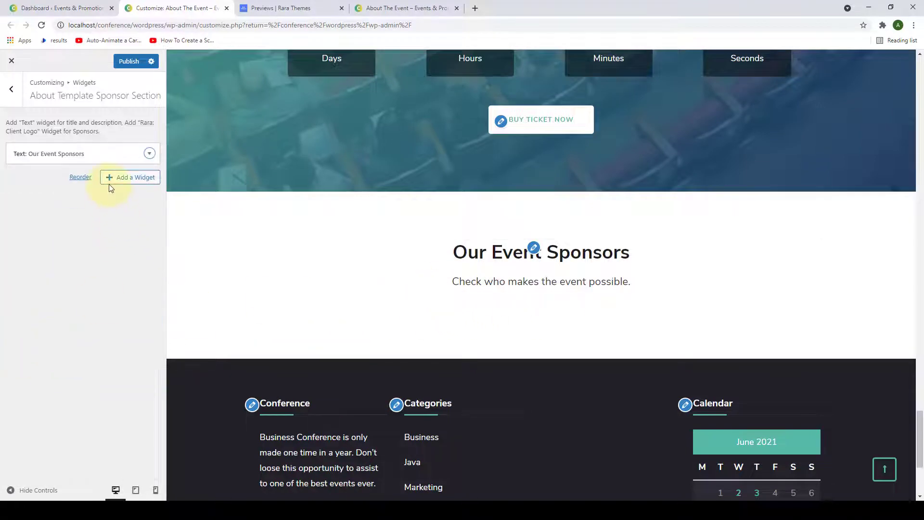
pyautogui.click(110, 187)
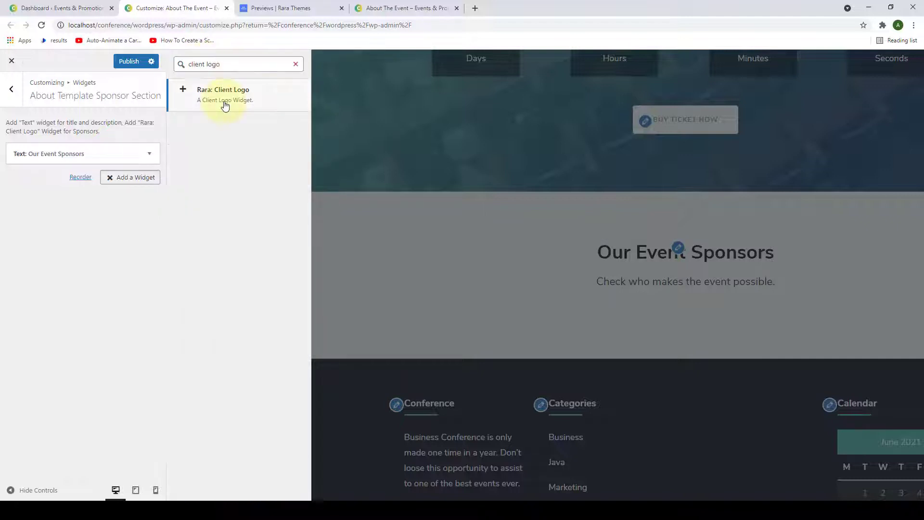
# Add a Rara: Client Logo widget titled Platinum Sponsors with a linked git logo.
pyautogui.click(223, 101)
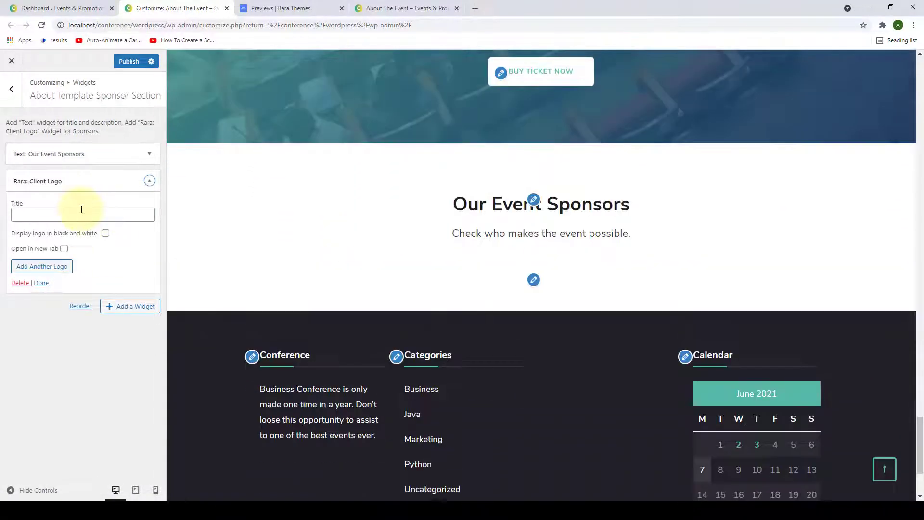
pyautogui.click(29, 215)
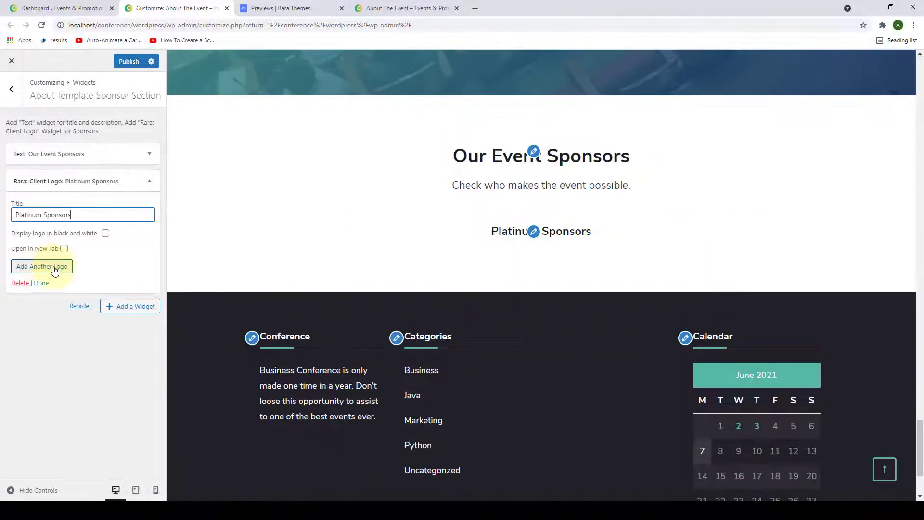
pyautogui.click(55, 270)
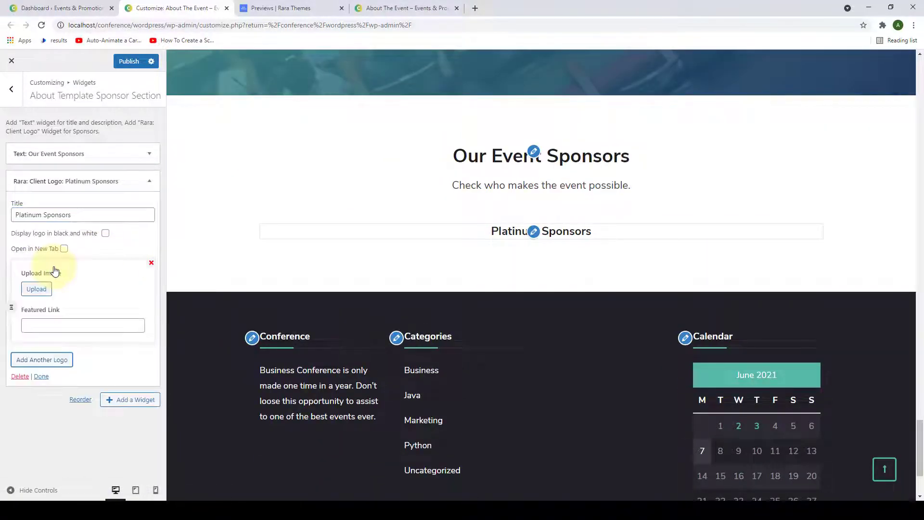
pyautogui.click(41, 290)
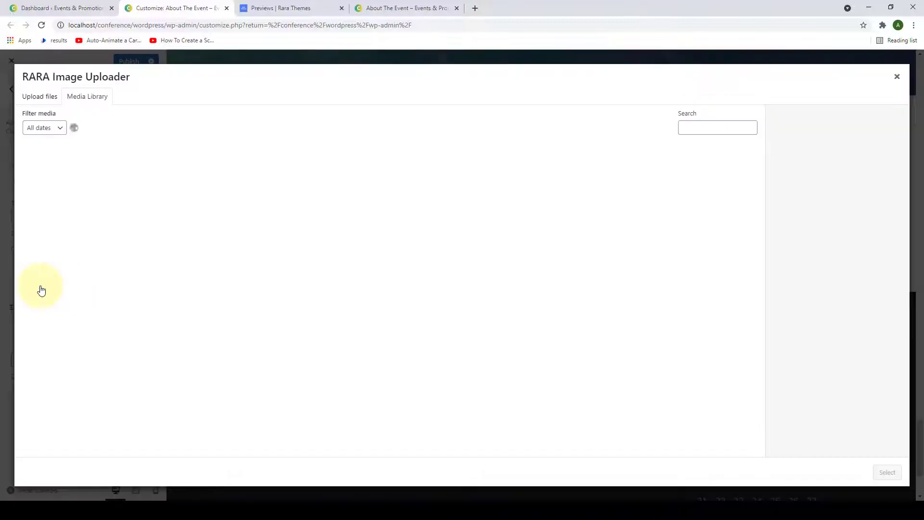
pyautogui.scroll(-6, 481, 279)
pyautogui.scroll(1, 519, 283)
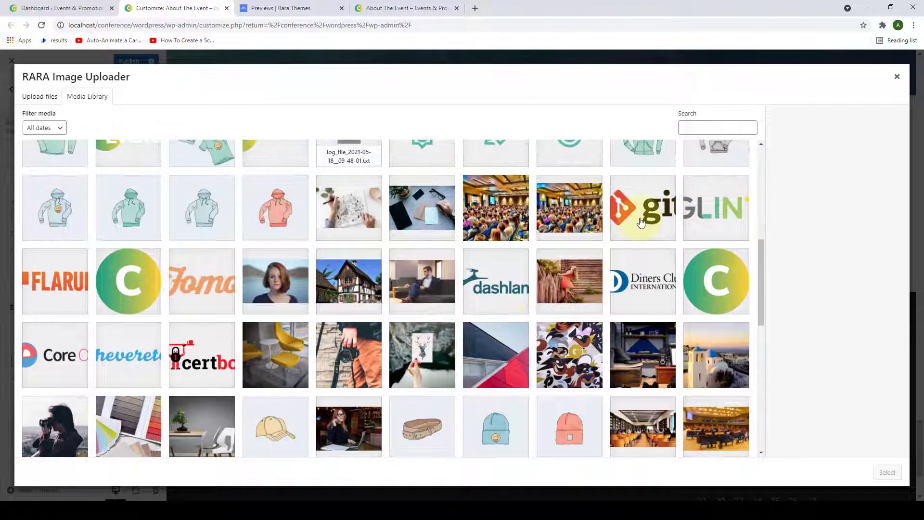
pyautogui.click(632, 201)
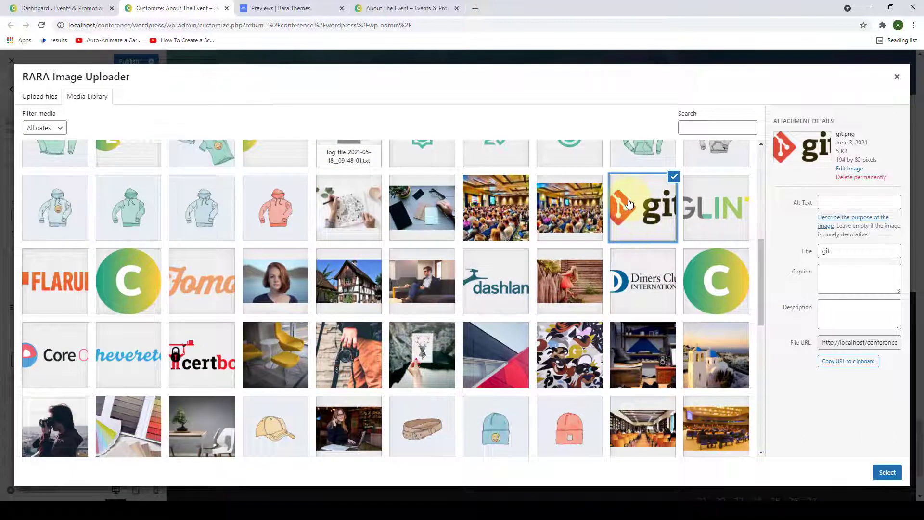
pyautogui.click(887, 470)
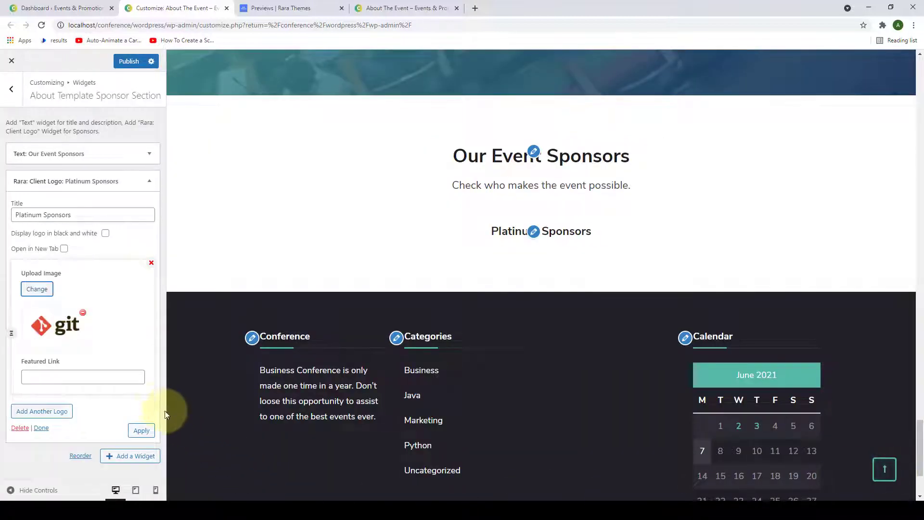
pyautogui.click(83, 375)
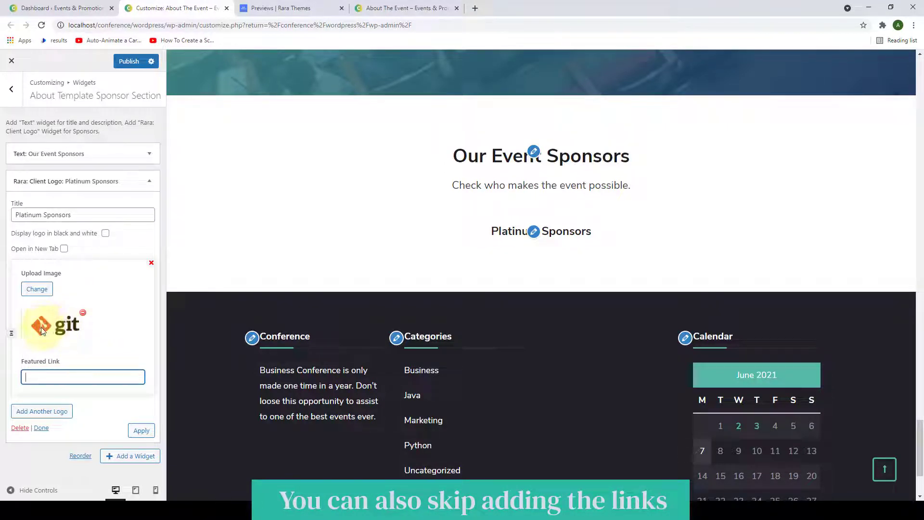
pyautogui.write('http://localhost/conference/wordpress/wp-admin/customize.php?return=%2Fconference%2Fwordpress%2Fwp-admin%2F')
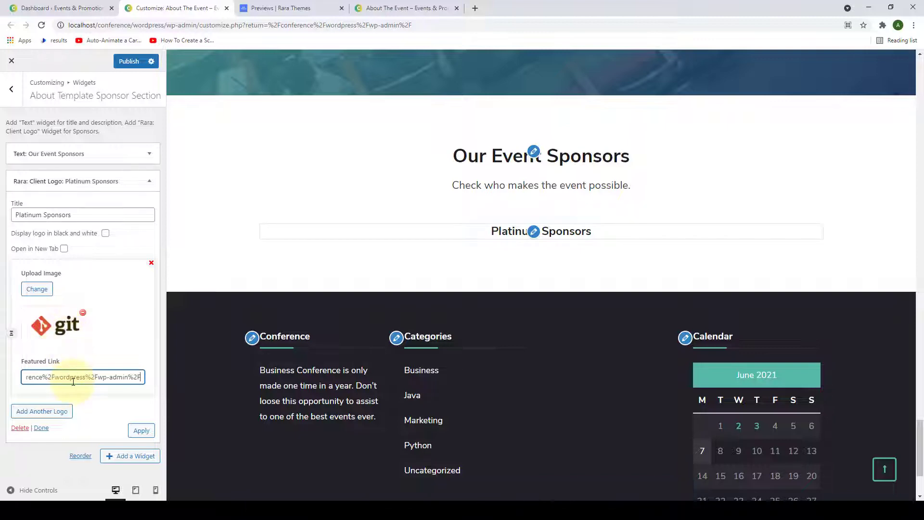
# Add GLINT, FLARUM and AC logo entries from the media library.
pyautogui.click(44, 412)
pyautogui.scroll(-2, 38, 414)
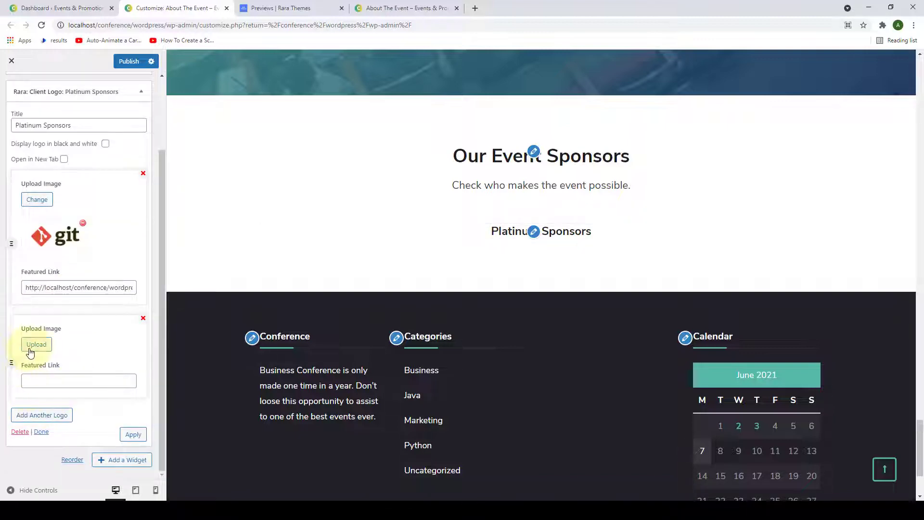
pyautogui.click(33, 347)
pyautogui.scroll(-7, 578, 270)
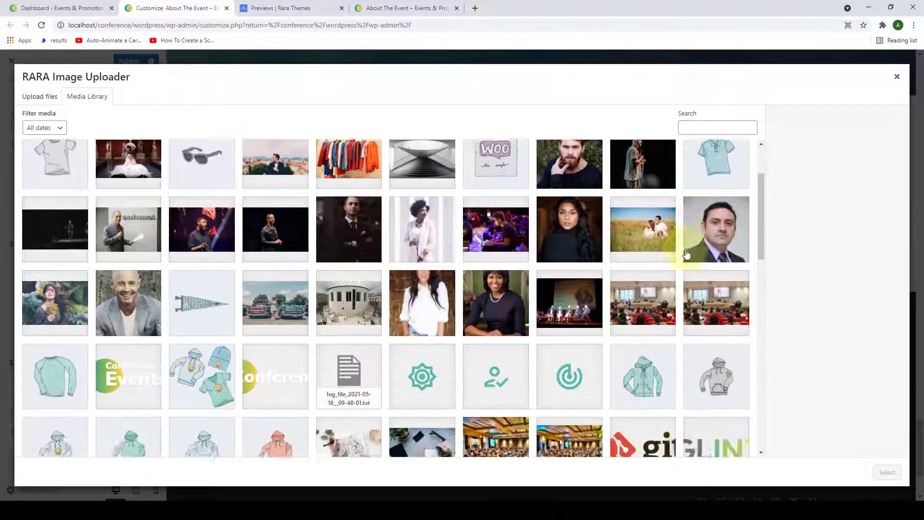
pyautogui.click(716, 218)
pyautogui.click(887, 472)
pyautogui.click(36, 344)
pyautogui.scroll(-3, 402, 289)
pyautogui.click(58, 231)
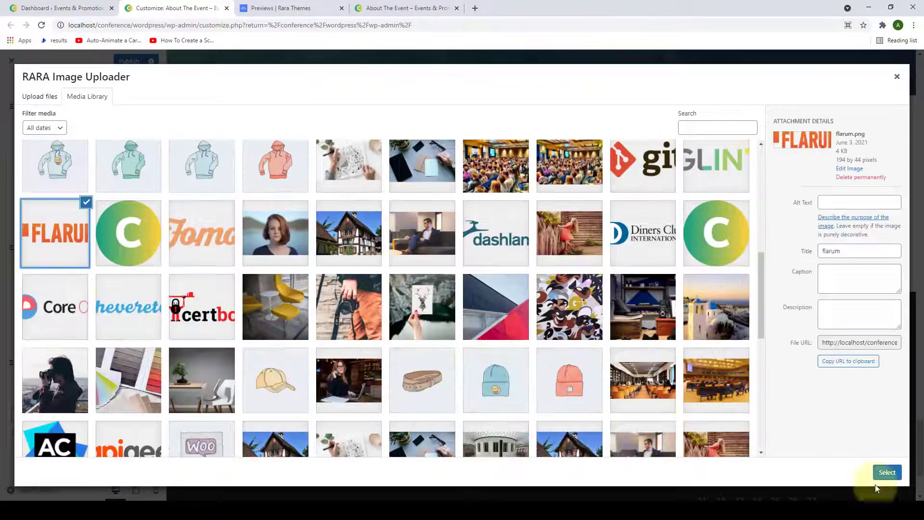
pyautogui.click(887, 472)
pyautogui.click(62, 415)
pyautogui.click(37, 436)
pyautogui.scroll(-5, 330, 373)
pyautogui.click(54, 310)
pyautogui.click(887, 472)
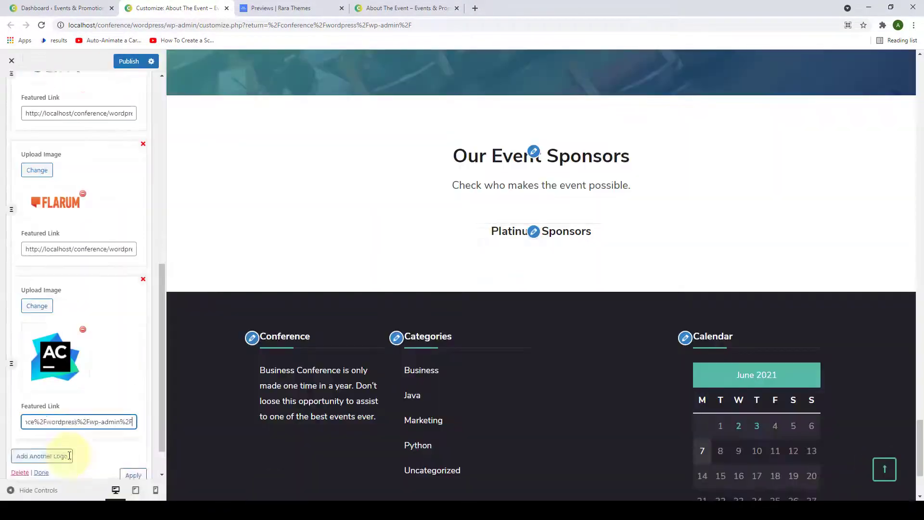
# Add certbot, dashlane and Diners Club logo entries from the media library.
pyautogui.click(46, 454)
pyautogui.click(37, 353)
pyautogui.scroll(-10, 195, 262)
pyautogui.click(202, 211)
pyautogui.click(887, 472)
pyautogui.click(45, 414)
pyautogui.click(38, 435)
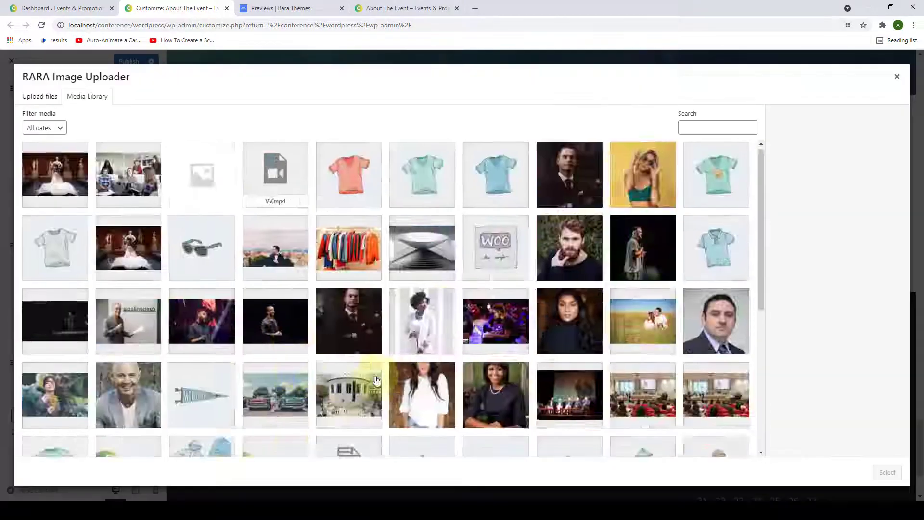
pyautogui.scroll(-9, 403, 289)
pyautogui.click(496, 161)
pyautogui.click(887, 472)
pyautogui.click(61, 415)
pyautogui.click(37, 437)
pyautogui.click(645, 344)
pyautogui.click(887, 472)
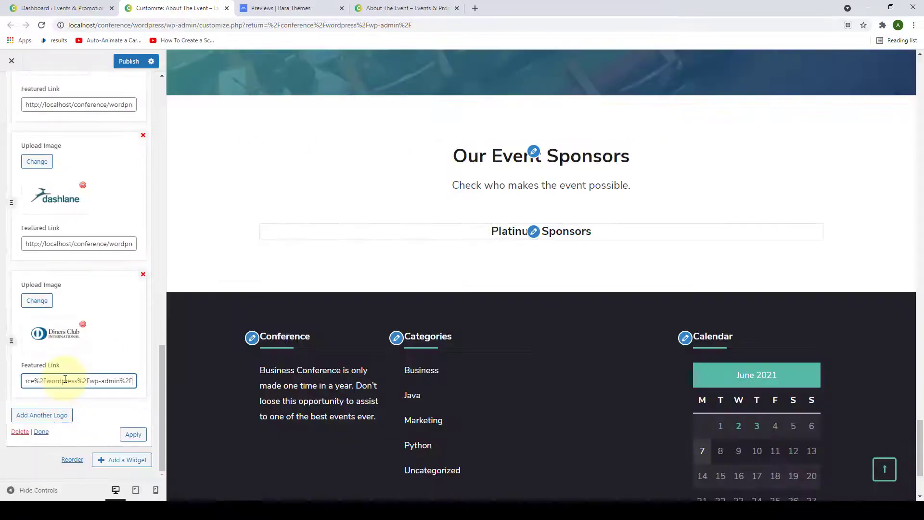
# Link the Diners Club logo, apply the changes and finish the Platinum Sponsors widget.
pyautogui.scroll(3, 116, 380)
pyautogui.scroll(5, 114, 350)
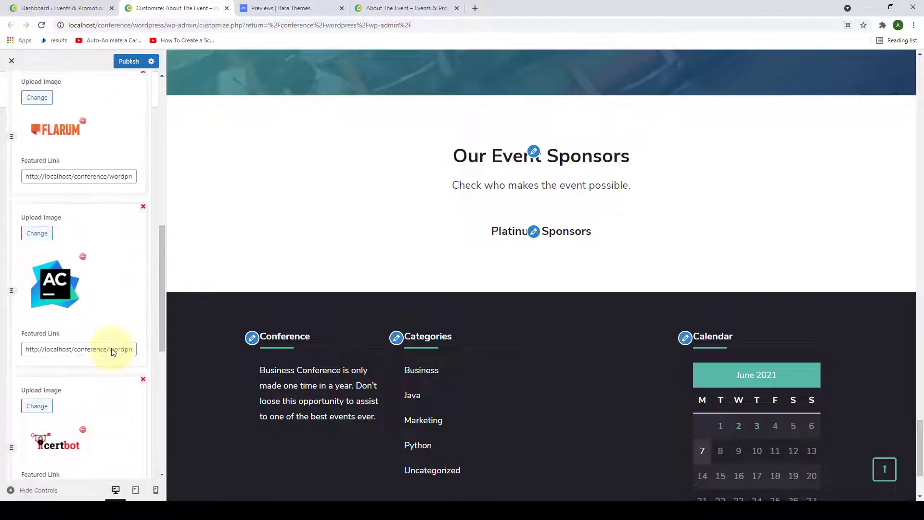
pyautogui.scroll(-7, 114, 368)
pyautogui.click(108, 426)
pyautogui.hotkey('ctrl', 'v')
pyautogui.scroll(-1, 108, 412)
pyautogui.click(133, 435)
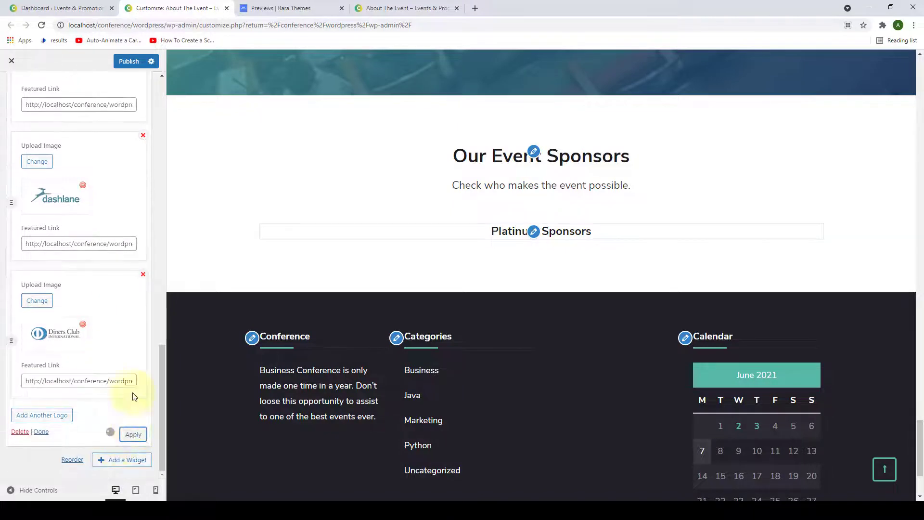
pyautogui.scroll(6, 133, 351)
pyautogui.scroll(6, 135, 346)
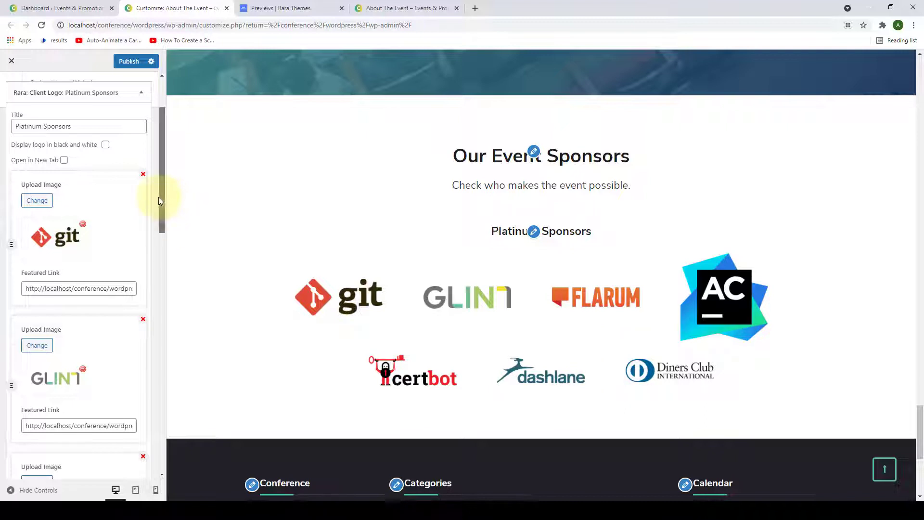
pyautogui.moveTo(157, 197); pyautogui.dragTo(164, 448)
pyautogui.click(41, 431)
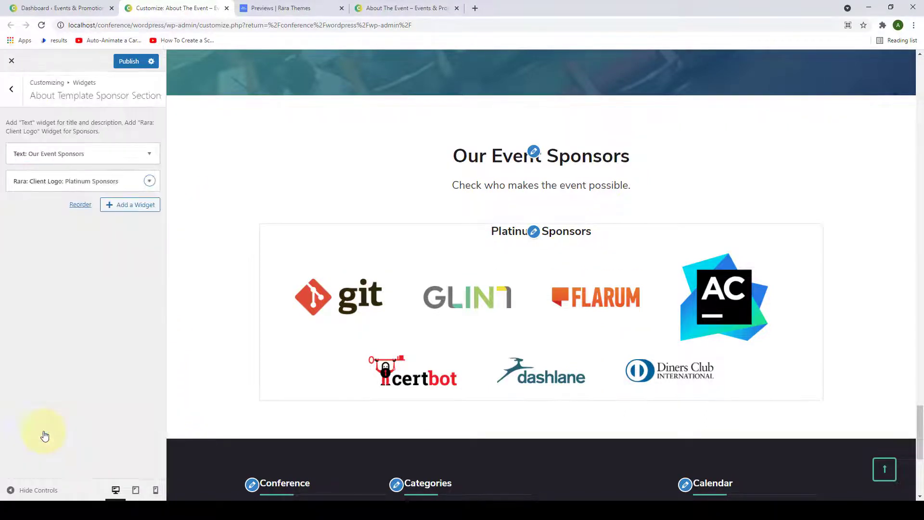
pyautogui.click(116, 206)
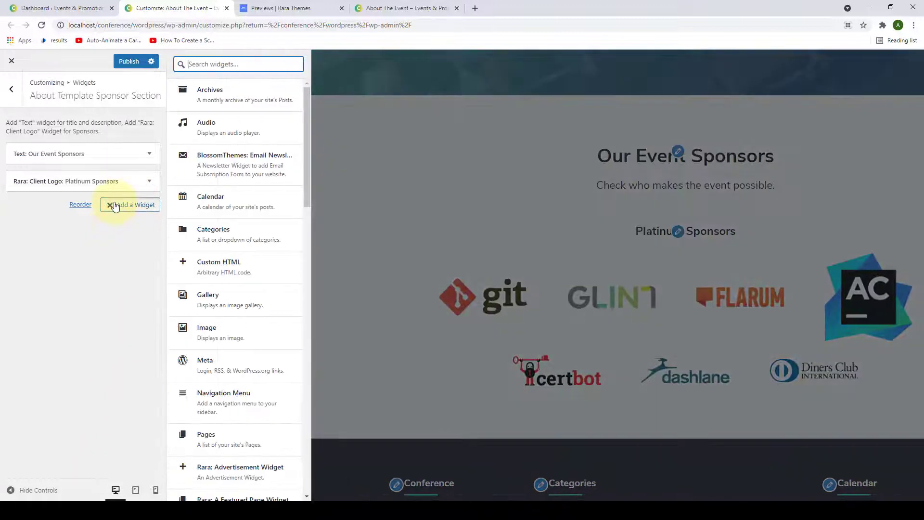
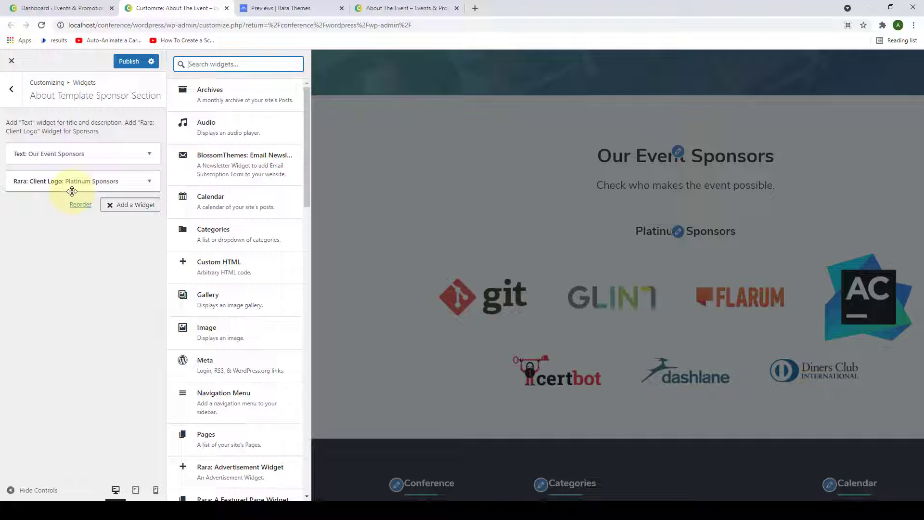
# Publish the sponsor changes and verify the Platinum Sponsors logos on the live About The Event page.
pyautogui.click(95, 241)
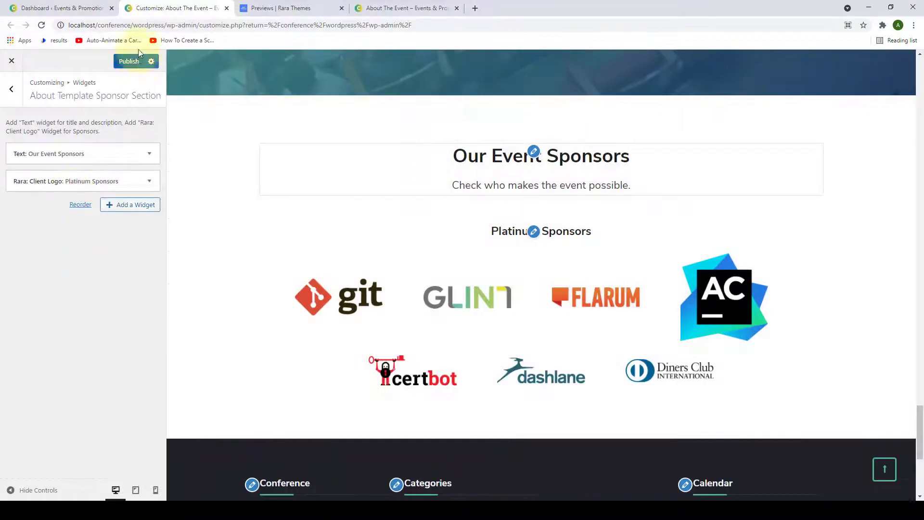
pyautogui.click(130, 63)
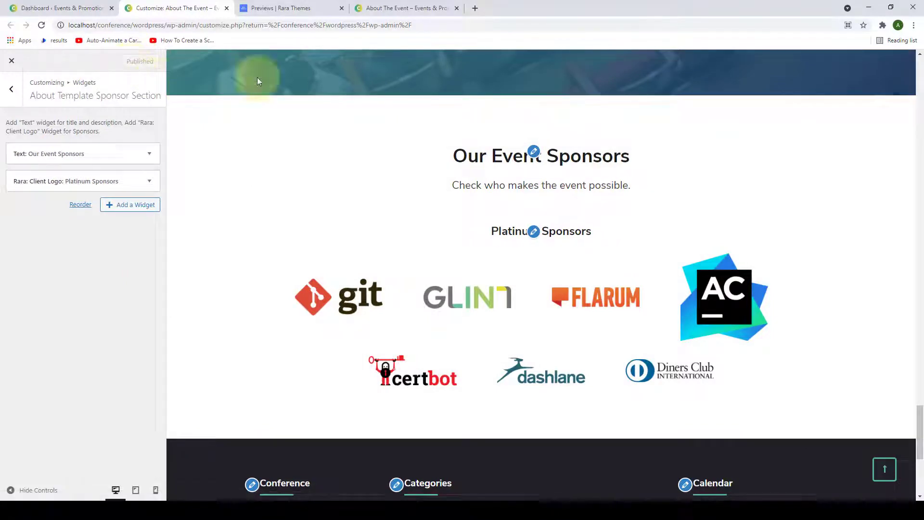
pyautogui.click(355, 10)
pyautogui.scroll(-5, 107, 136)
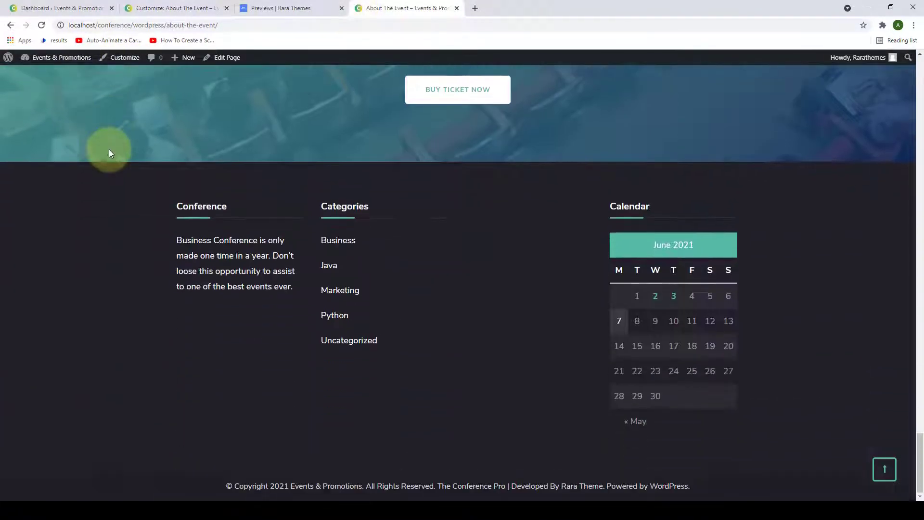
pyautogui.click(41, 25)
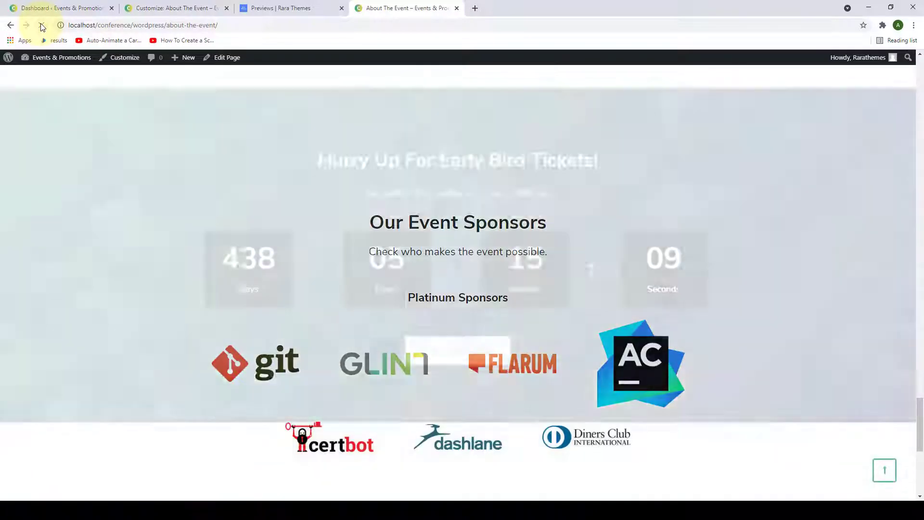
pyautogui.scroll(-2, 476, 191)
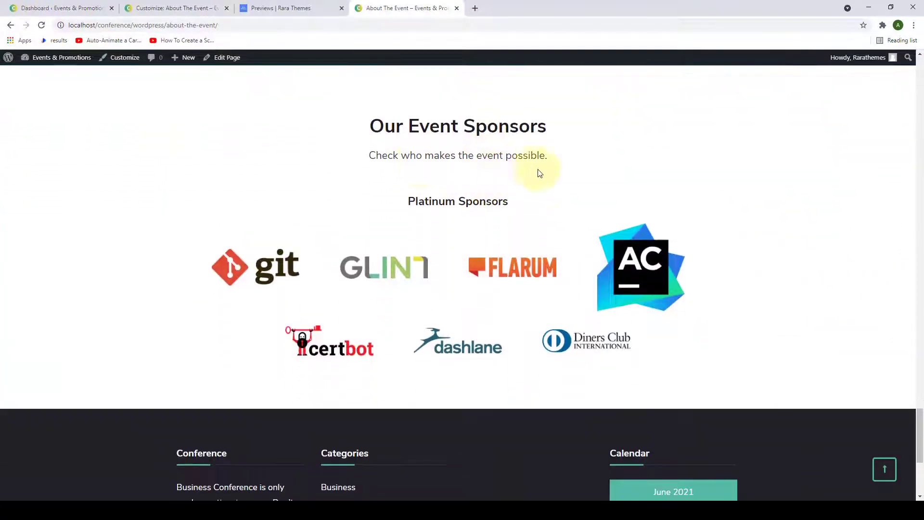
pyautogui.scroll(-2, 577, 203)
pyautogui.scroll(1, 313, 243)
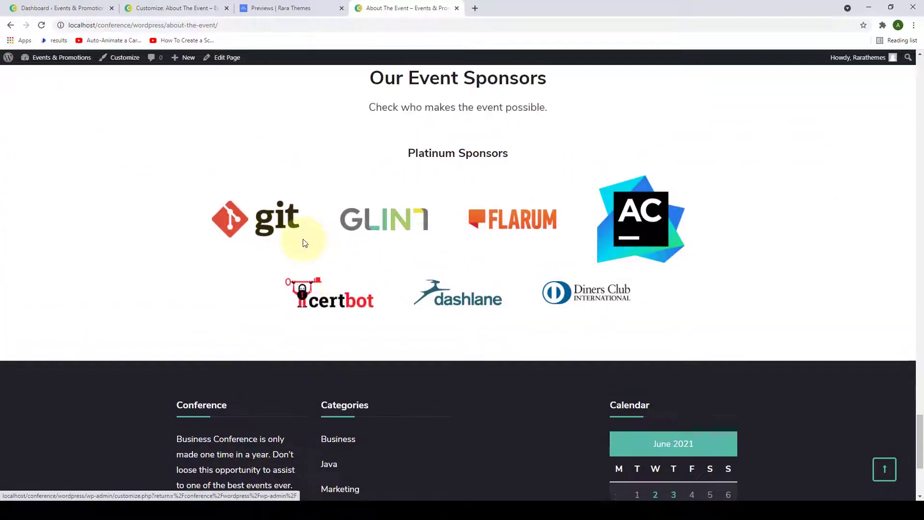
pyautogui.scroll(1, 593, 149)
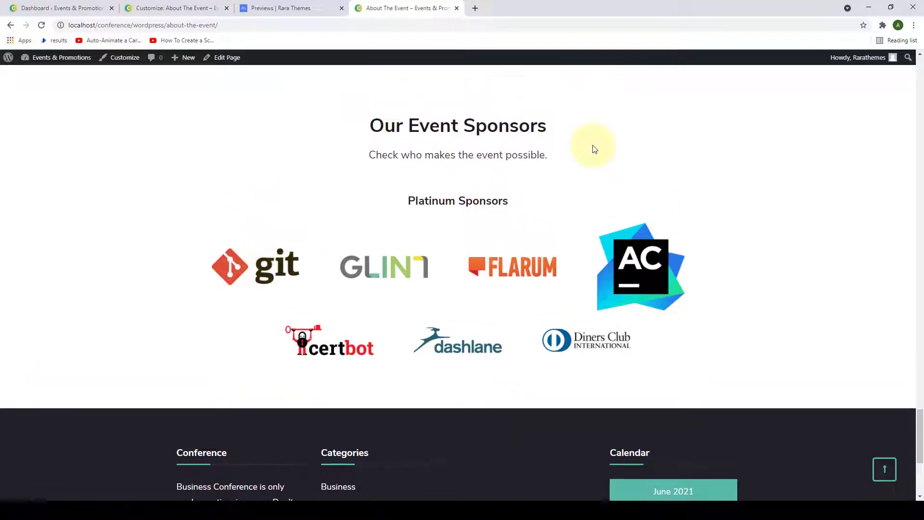
pyautogui.click(168, 6)
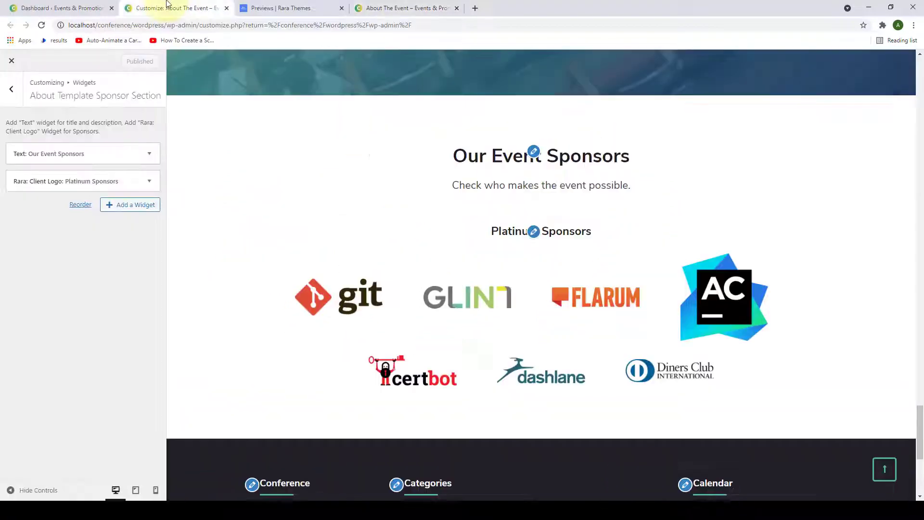
# Expand and collapse the Platinum Sponsors widget, then open Sort About Page Section.
pyautogui.click(92, 181)
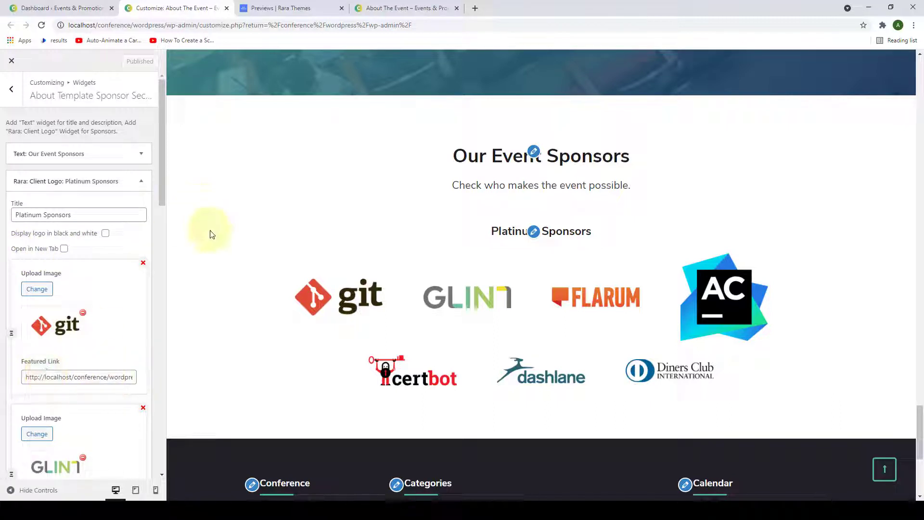
pyautogui.click(141, 181)
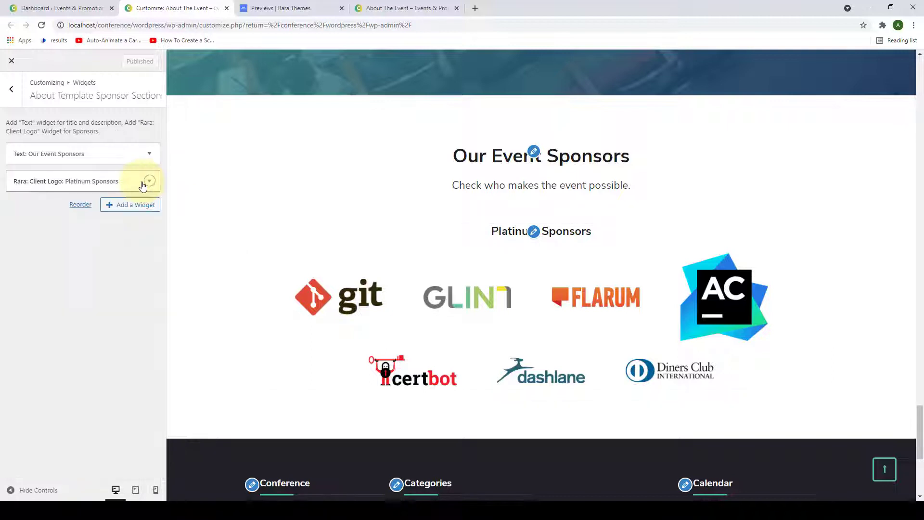
pyautogui.click(12, 87)
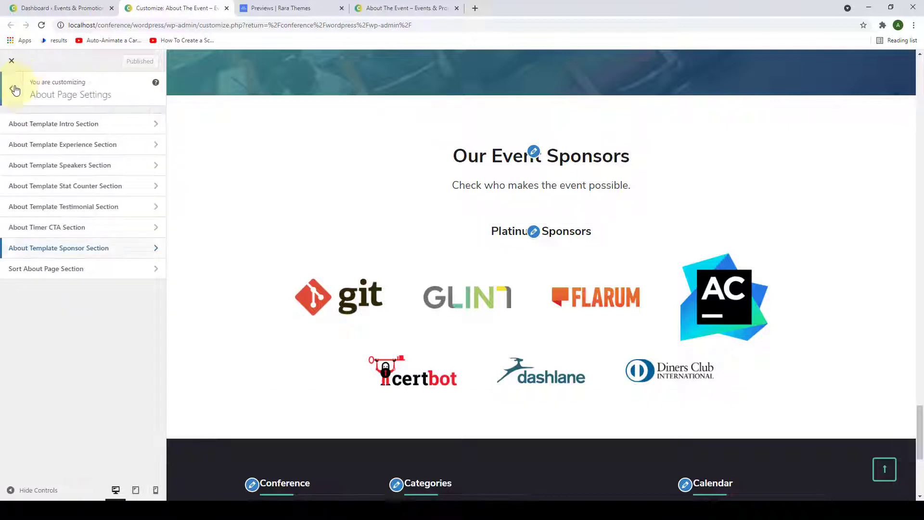
pyautogui.click(87, 275)
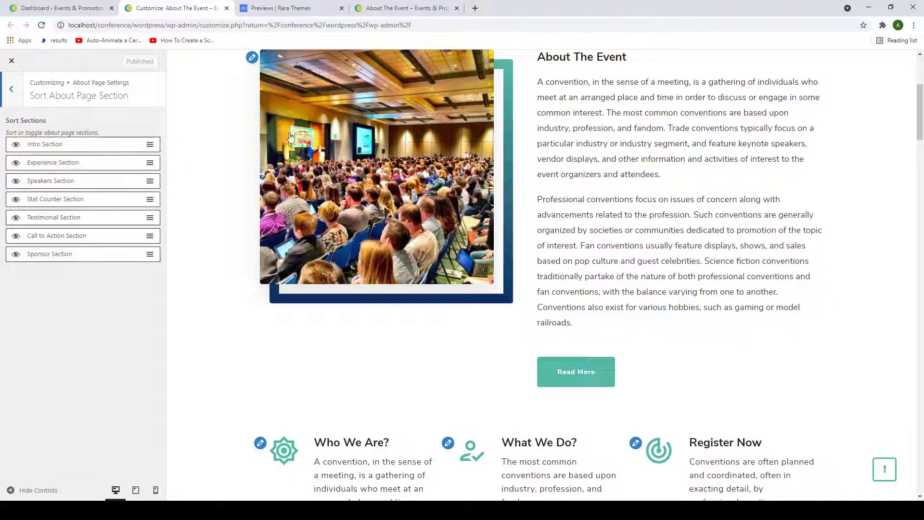
# Hide the Intro Section on the About page, then make it visible again.
pyautogui.scroll(2, 325, 138)
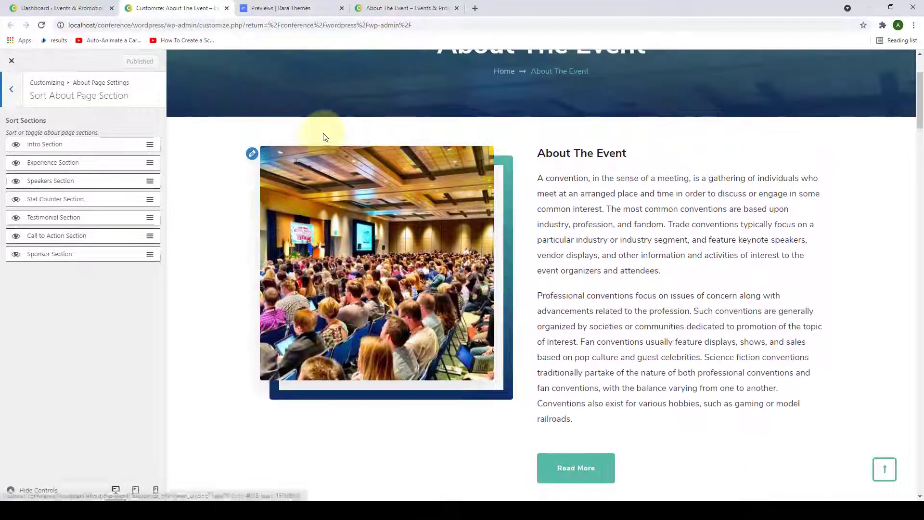
pyautogui.click(16, 146)
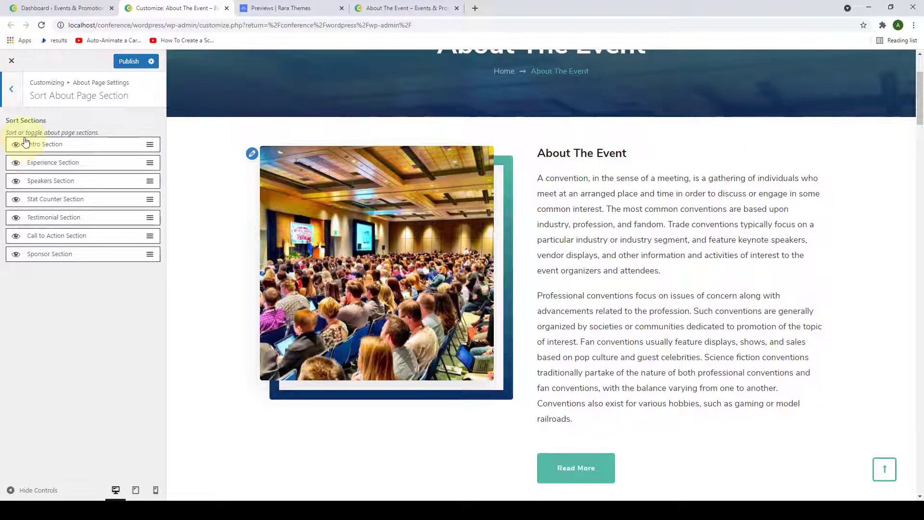
pyautogui.click(15, 146)
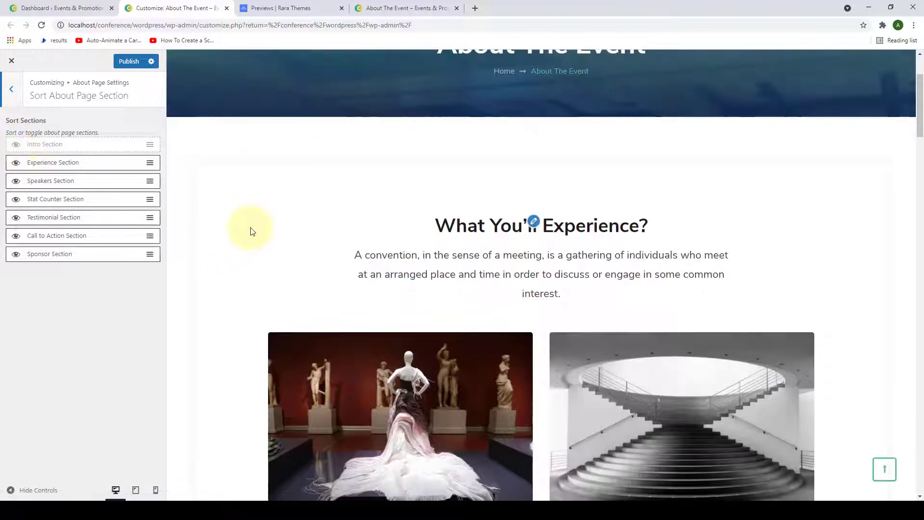
pyautogui.scroll(-1, 249, 221)
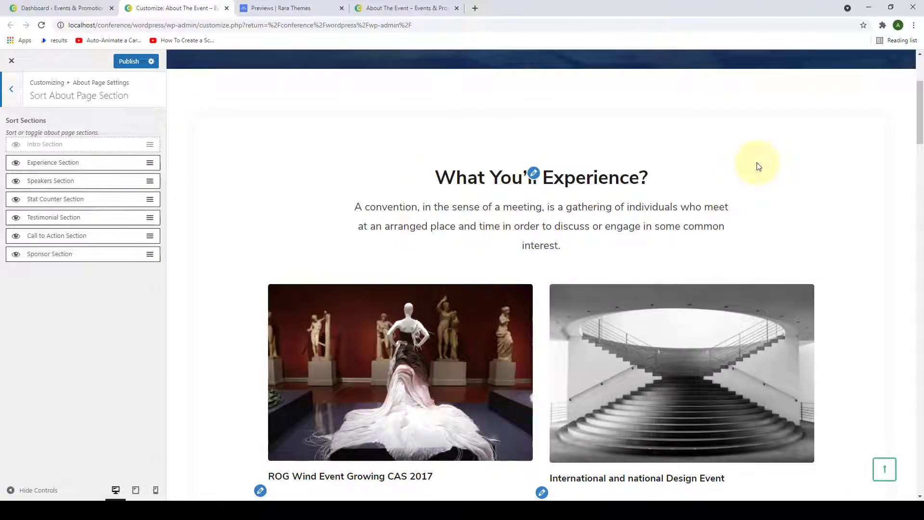
pyautogui.scroll(-15, 759, 166)
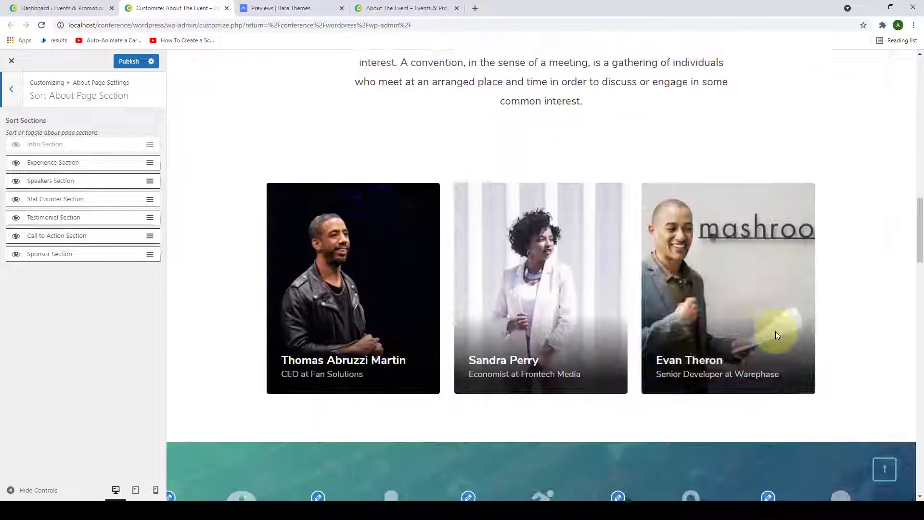
pyautogui.scroll(15, 772, 308)
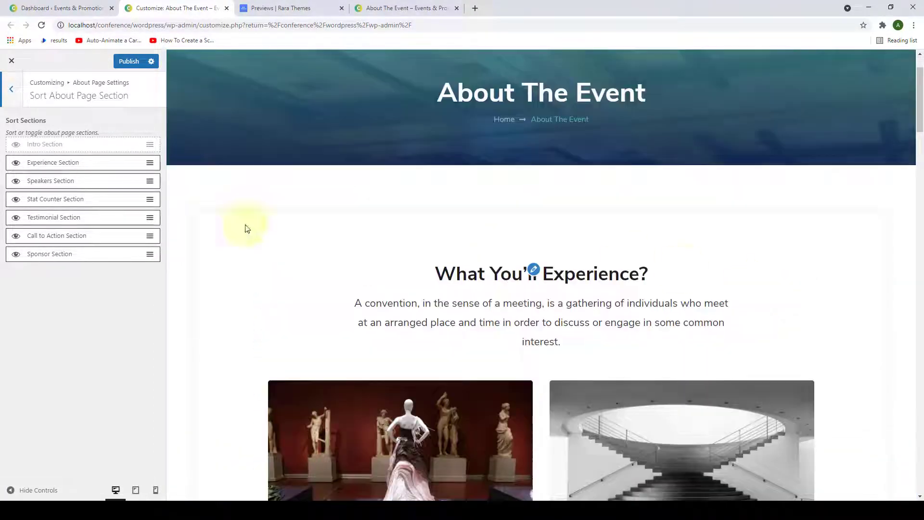
pyautogui.click(15, 145)
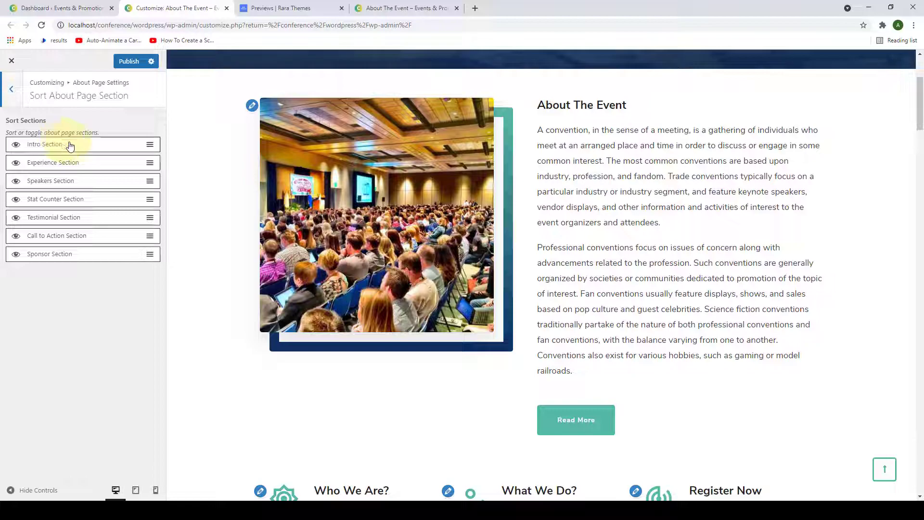
# Move Sponsor Section to the top, return it to the bottom, and publish.
pyautogui.scroll(-15, 859, 207)
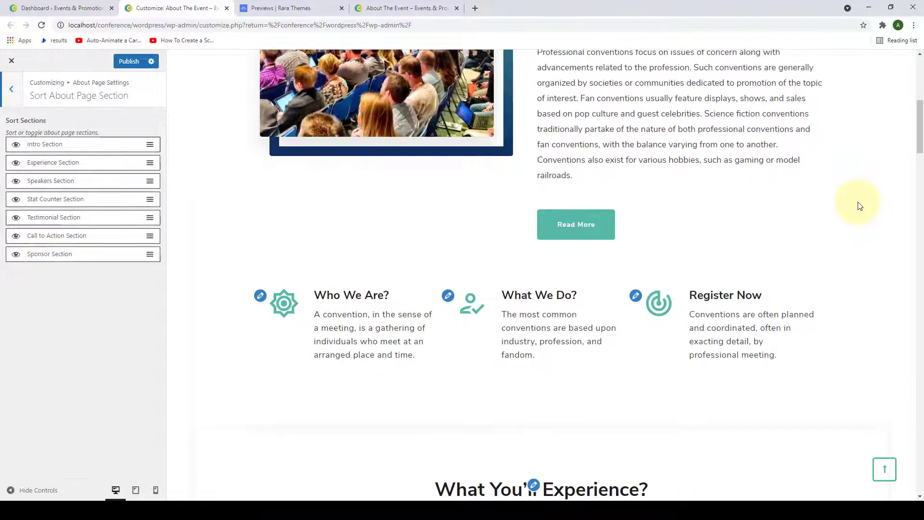
pyautogui.scroll(-15, 860, 207)
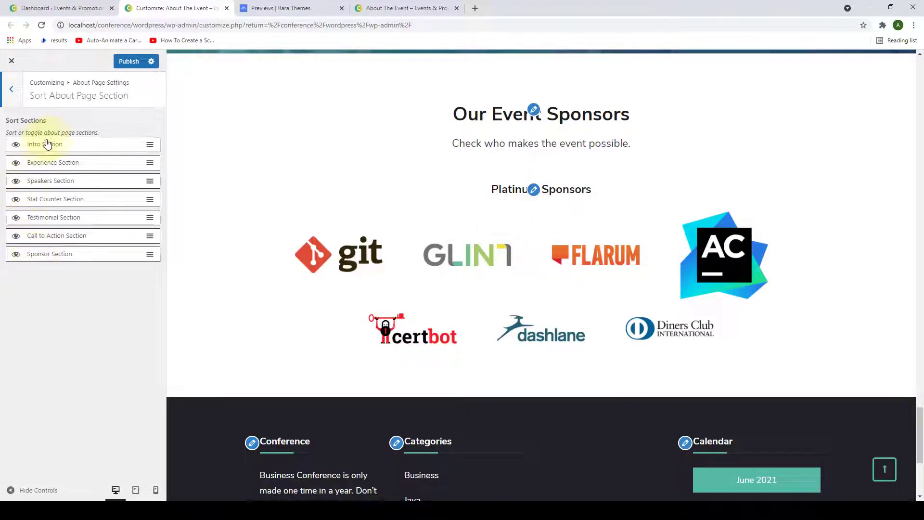
pyautogui.moveTo(33, 261); pyautogui.dragTo(32, 146)
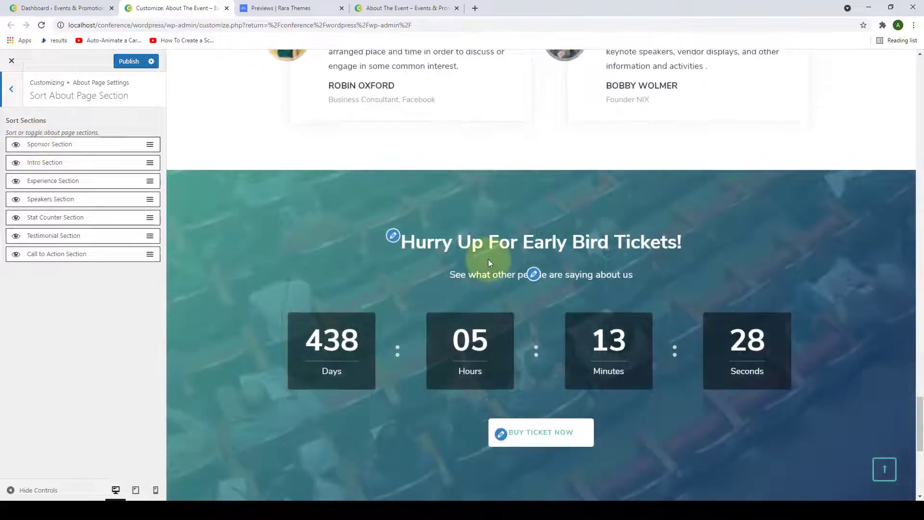
pyautogui.scroll(-6, 489, 262)
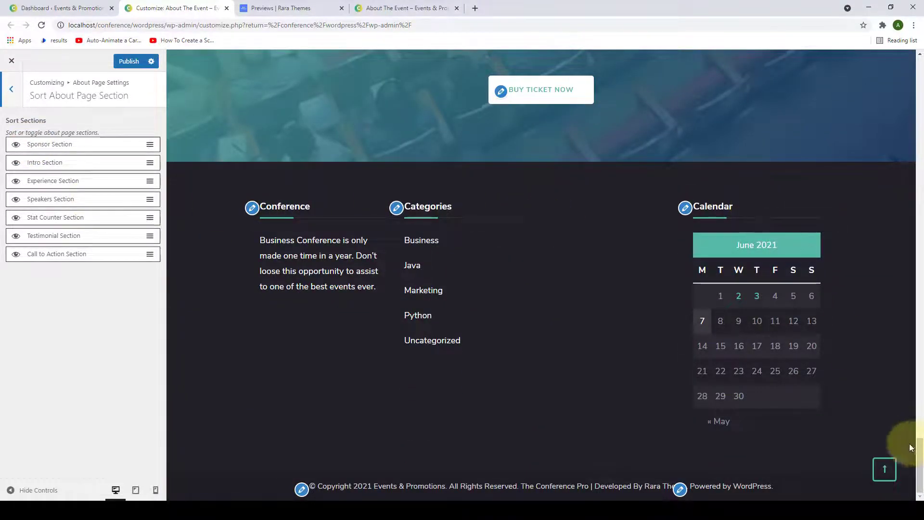
pyautogui.click(885, 470)
pyautogui.scroll(-5, 763, 319)
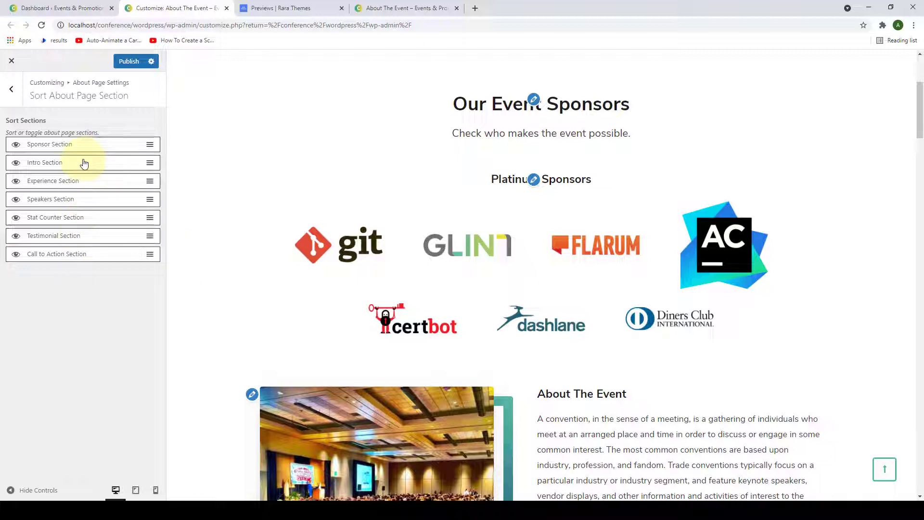
pyautogui.moveTo(82, 145); pyautogui.dragTo(80, 264)
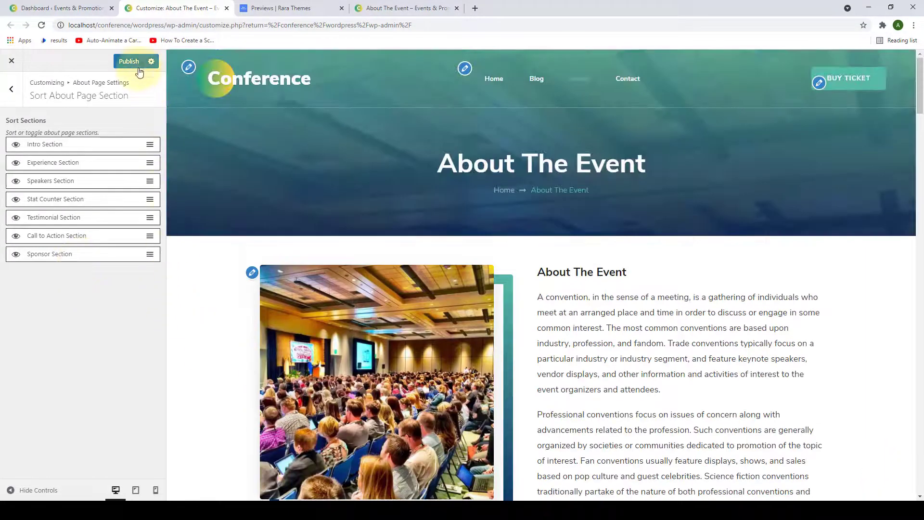
pyautogui.click(139, 72)
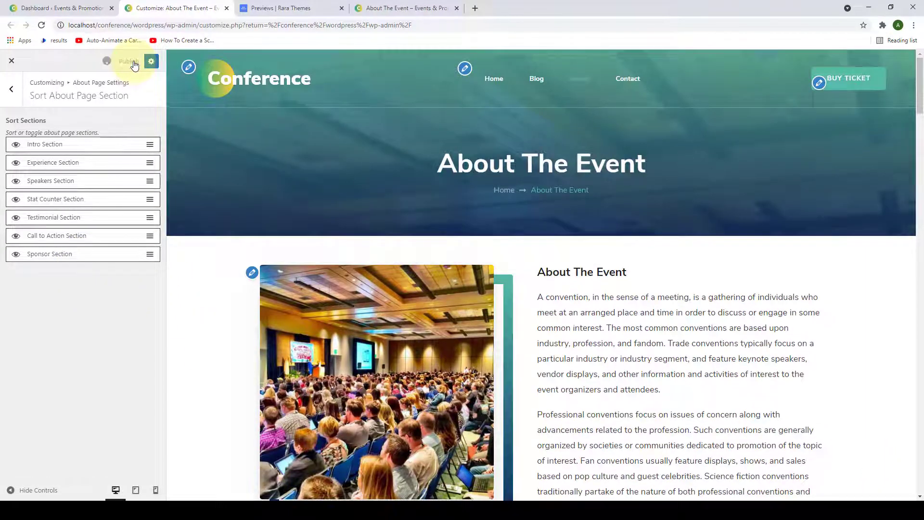
# Return to the main customizer menu, open Schedule Page Settings, and go to the admin Dashboard.
pyautogui.click(11, 89)
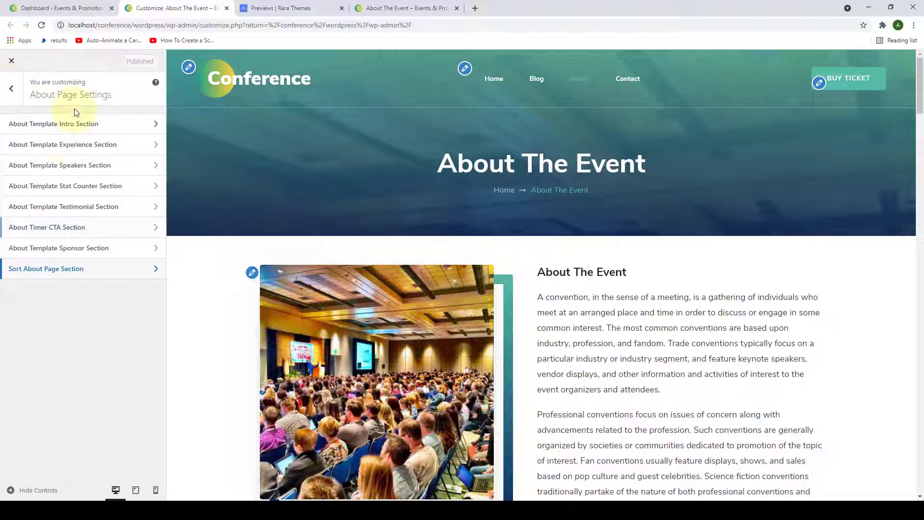
pyautogui.click(12, 90)
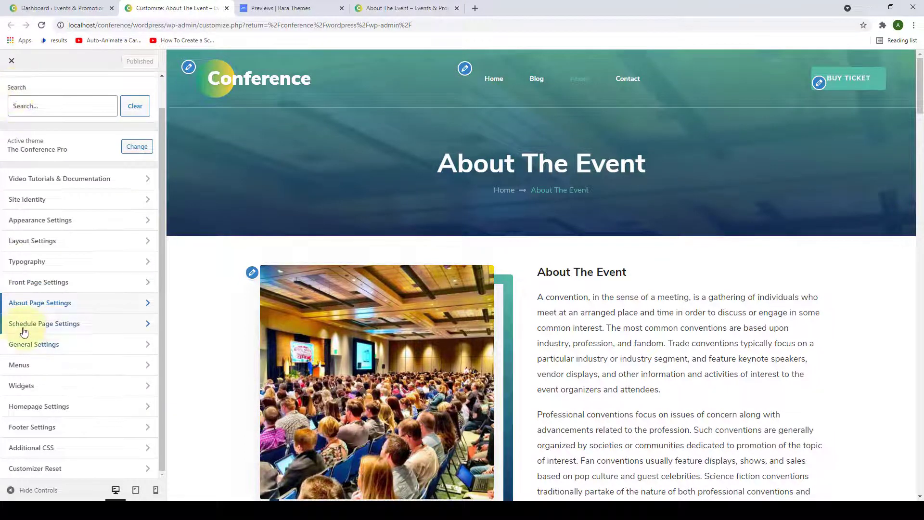
pyautogui.click(96, 330)
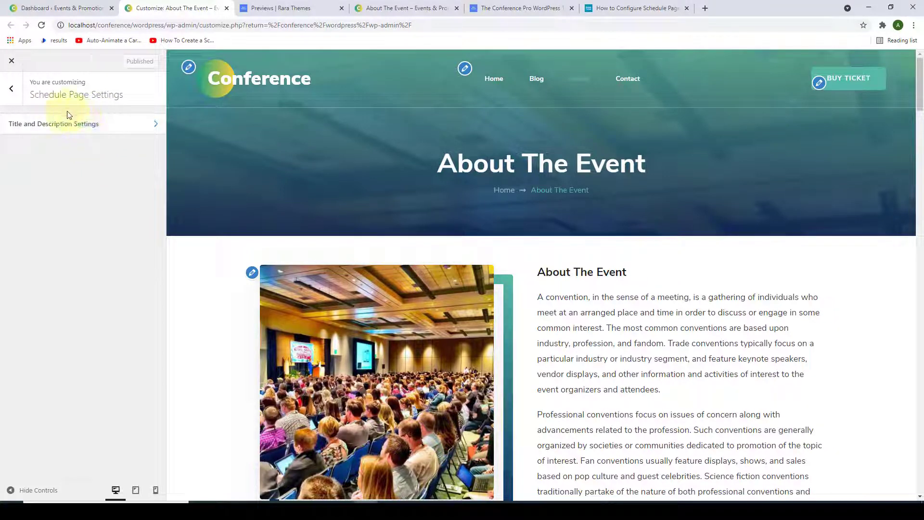
pyautogui.click(80, 6)
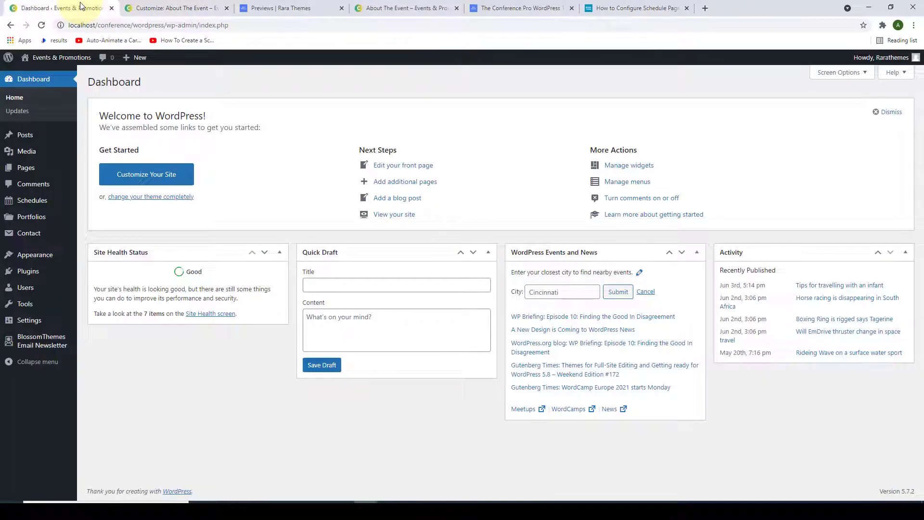
# Start a new page titled 'Our Schedule'.
pyautogui.moveTo(72, 169)
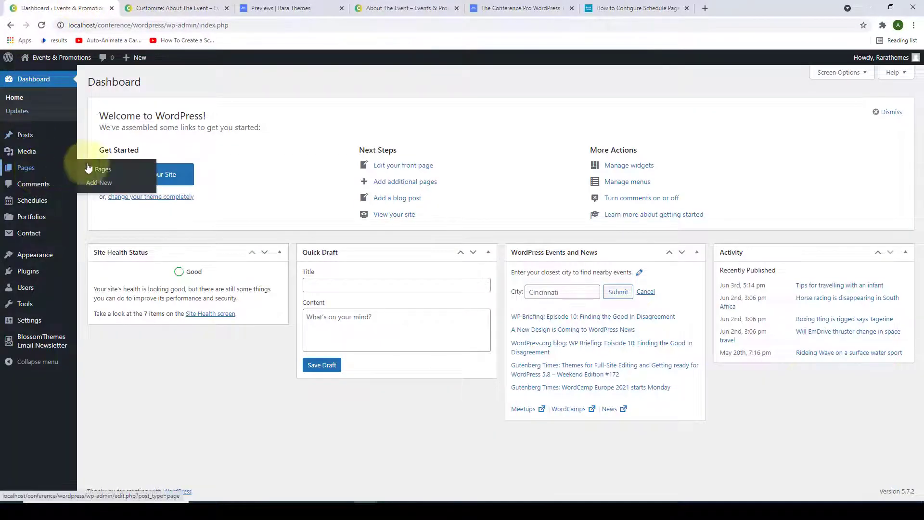
pyautogui.click(109, 183)
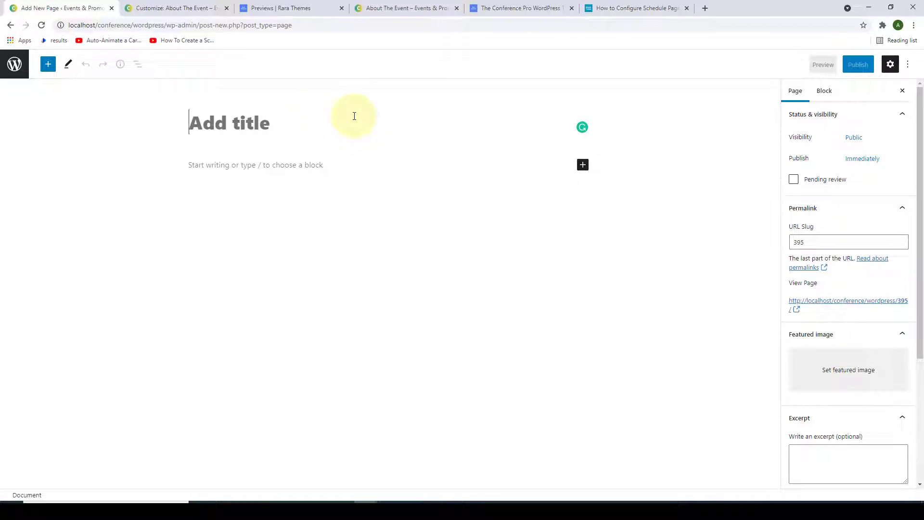
pyautogui.write('Our S')
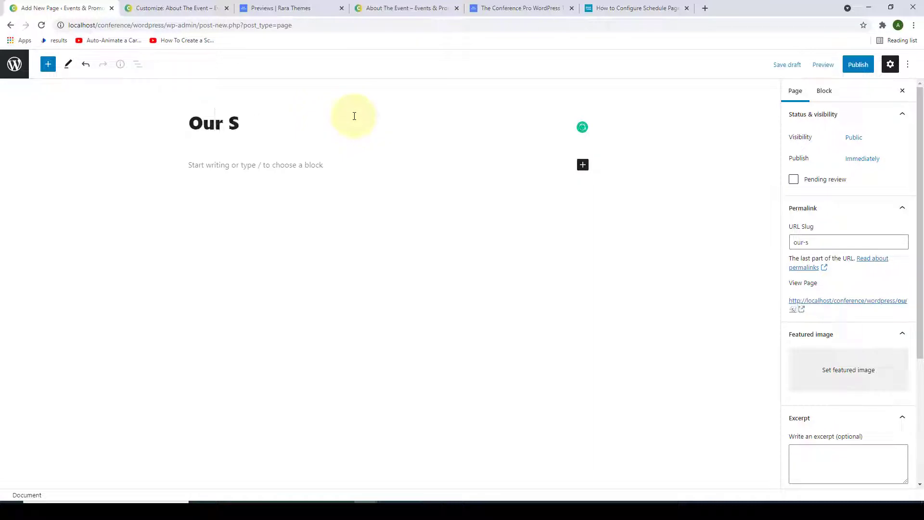
pyautogui.write('chedule')
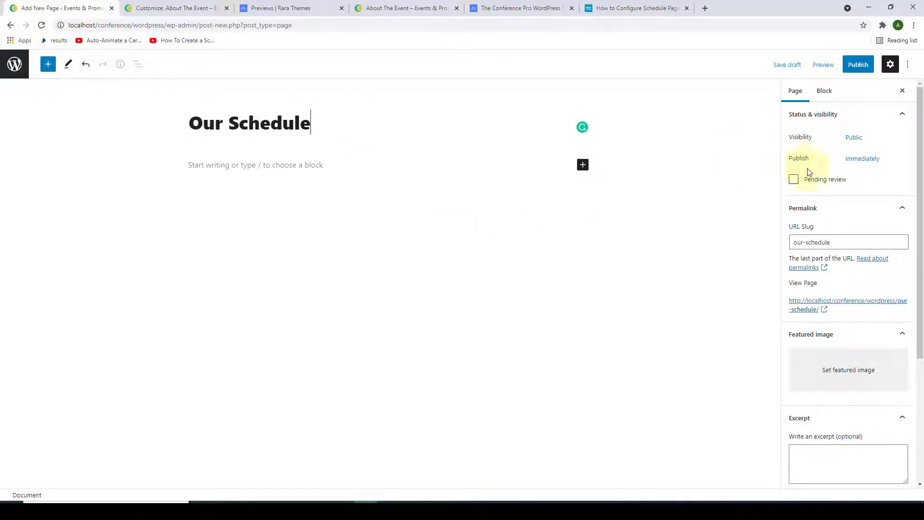
# Assign the Schedule Page template, publish the page, and return to the Pages list.
pyautogui.scroll(-4, 842, 233)
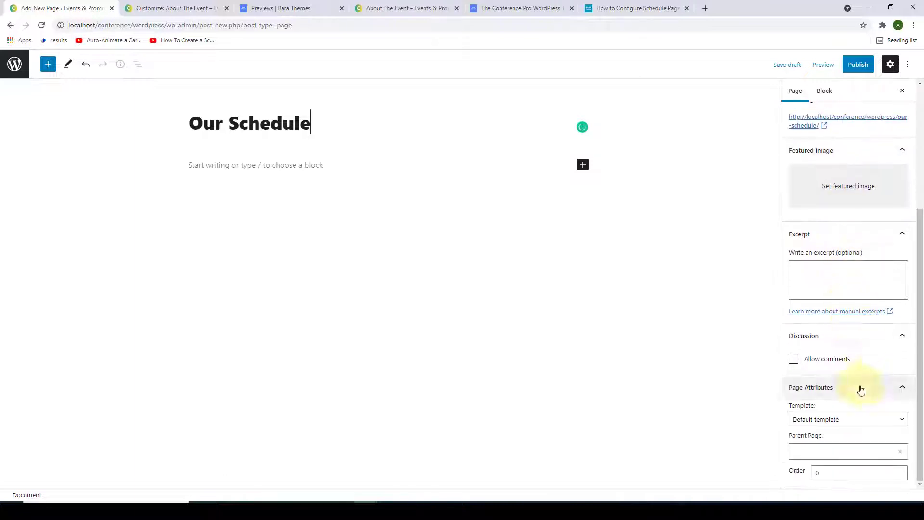
pyautogui.click(847, 397)
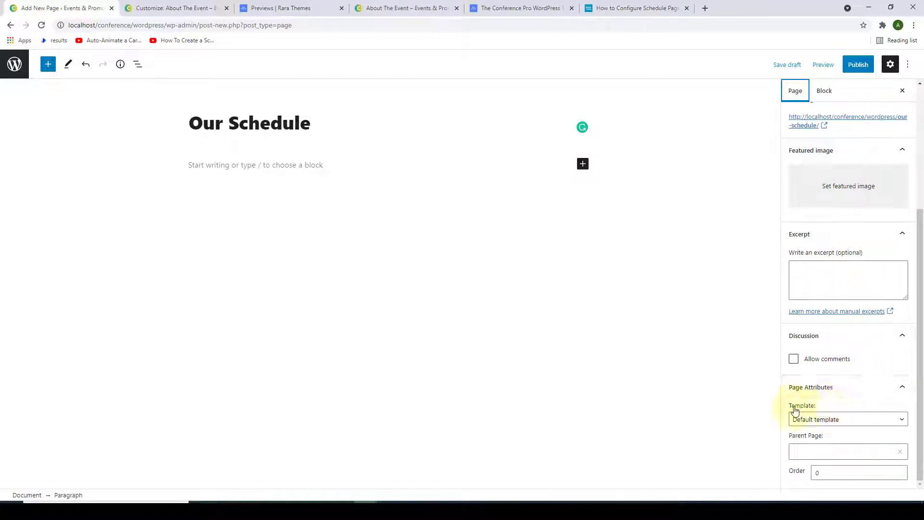
pyautogui.click(853, 425)
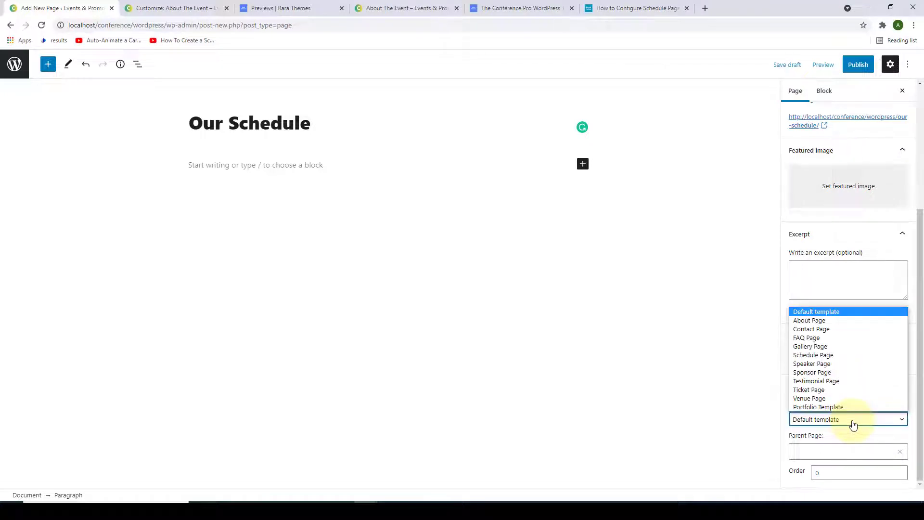
pyautogui.click(834, 358)
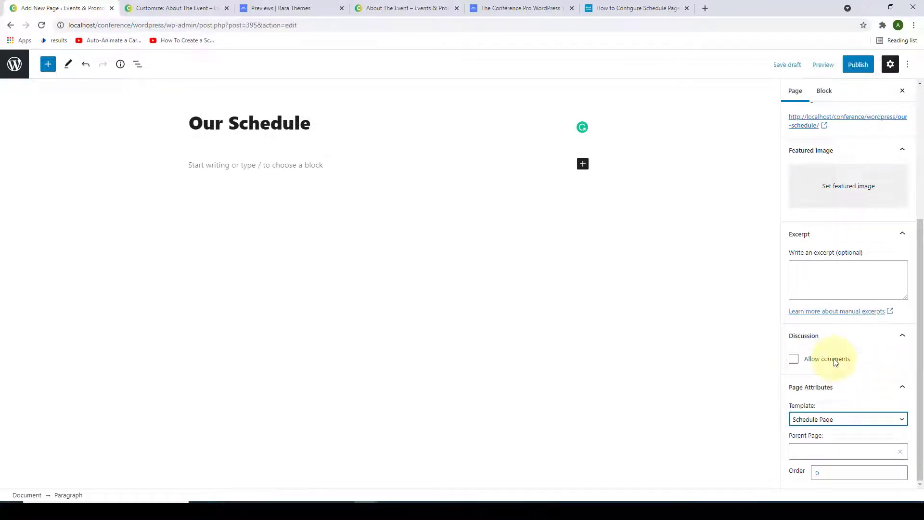
pyautogui.click(851, 65)
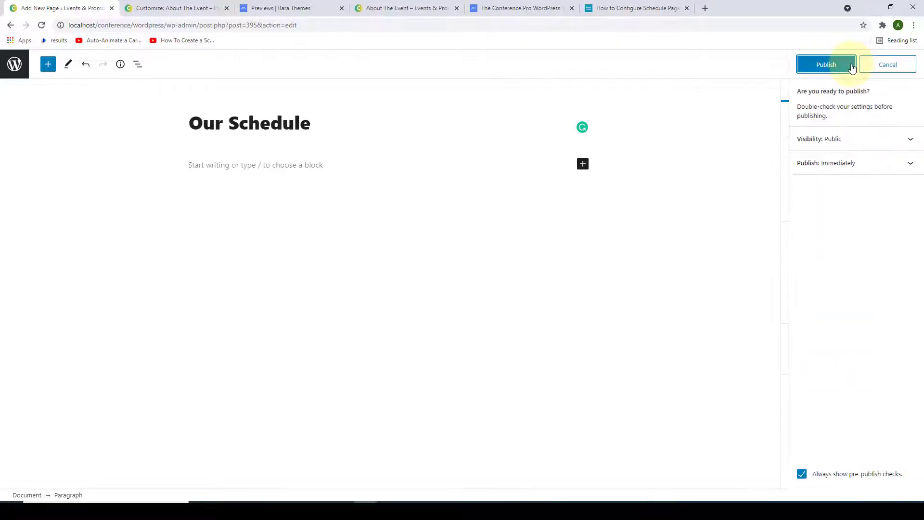
pyautogui.click(852, 66)
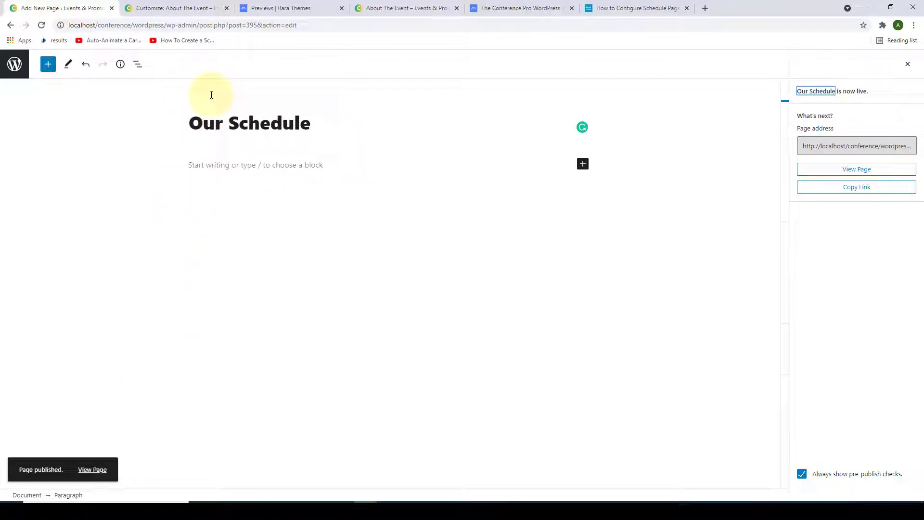
pyautogui.click(13, 63)
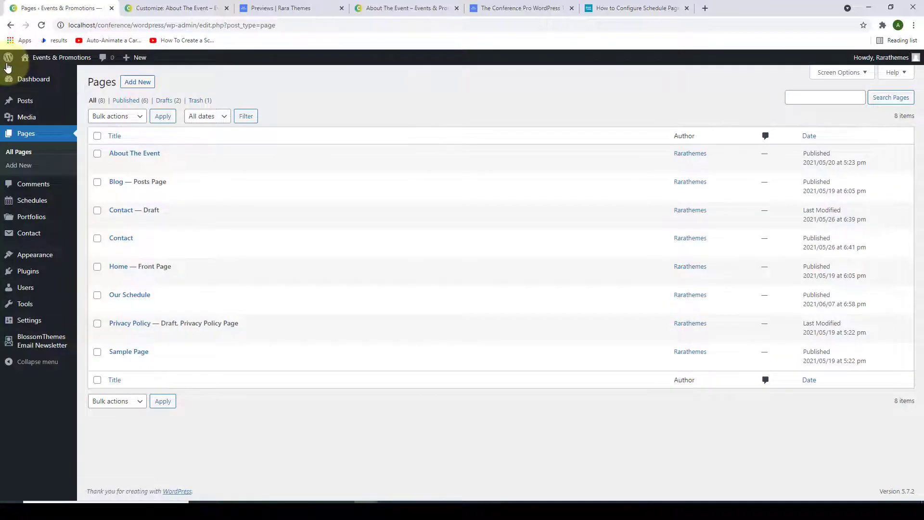
# Add Our Schedule to the Primary Menu right after Blog and save the menu.
pyautogui.moveTo(46, 258)
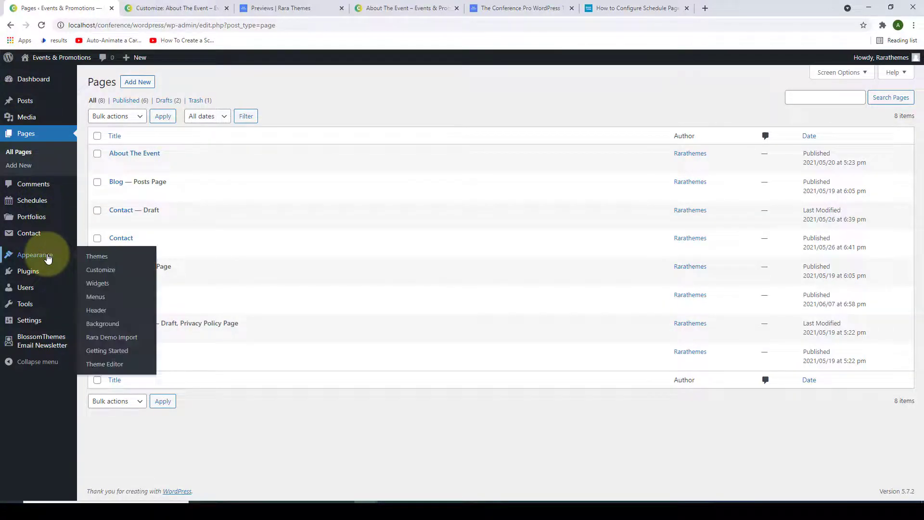
pyautogui.click(95, 297)
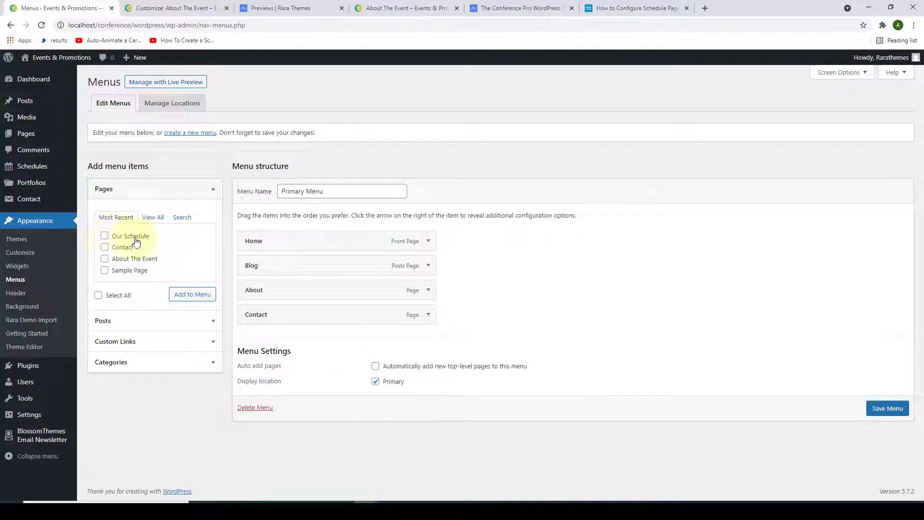
pyautogui.click(105, 237)
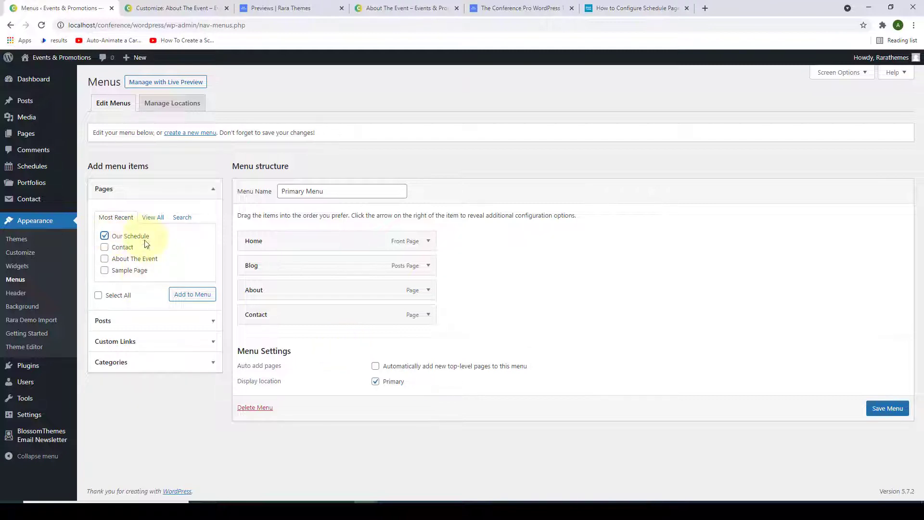
pyautogui.click(191, 295)
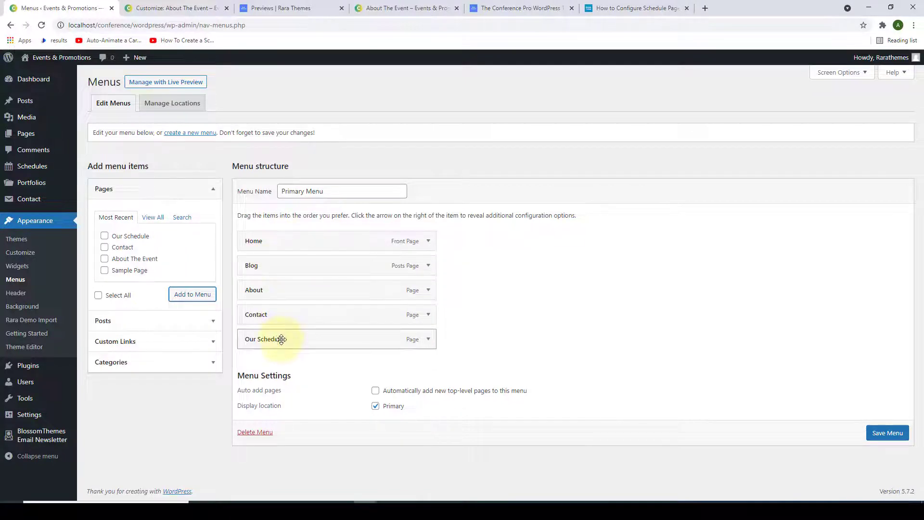
pyautogui.moveTo(282, 337); pyautogui.dragTo(440, 289)
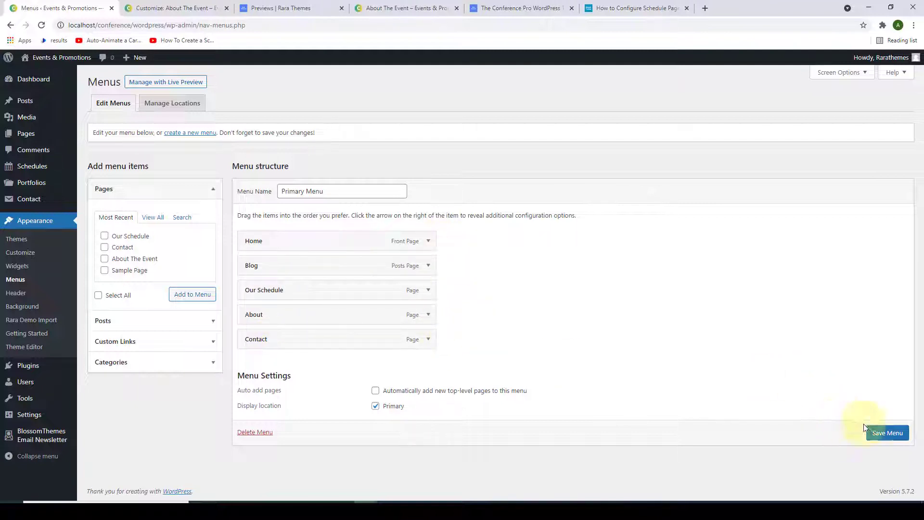
pyautogui.click(899, 433)
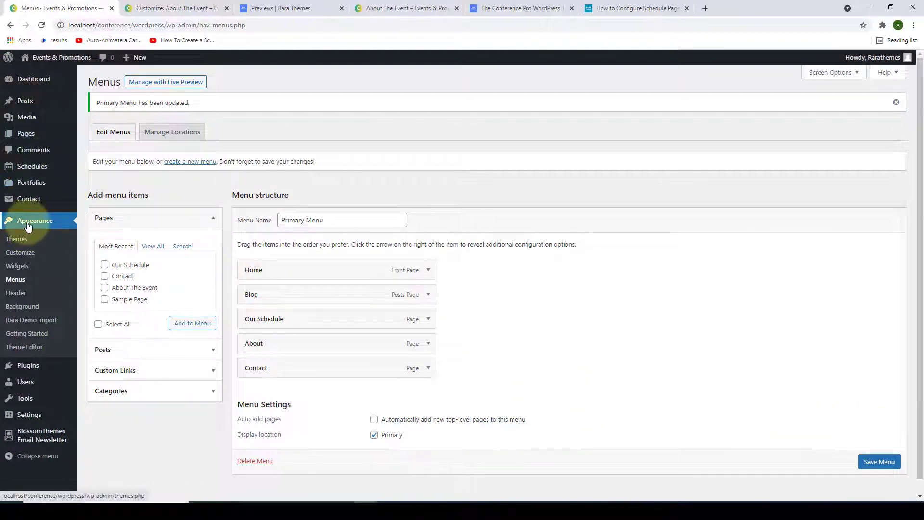
# Reopen the Customizer in a new tab, close the old About The Event one, and open Schedule Page Settings.
pyautogui.rightClick(38, 253)
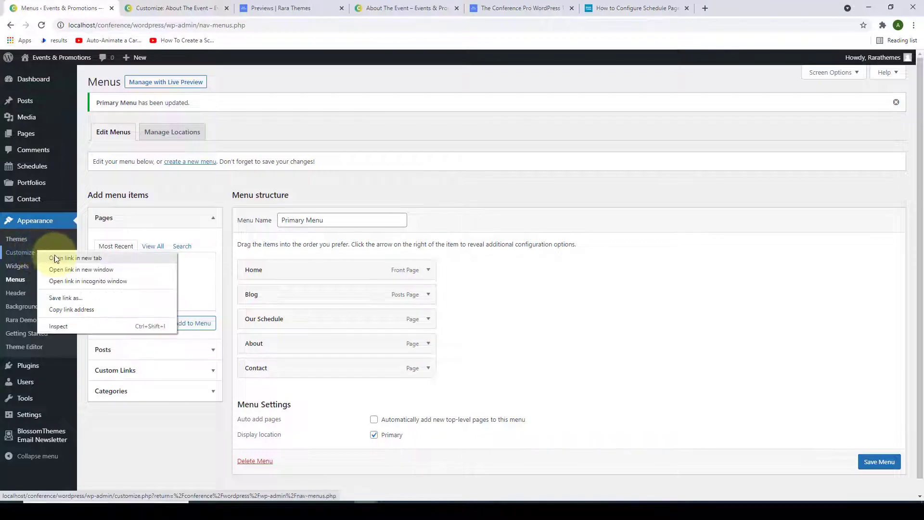
pyautogui.click(56, 259)
pyautogui.click(188, 8)
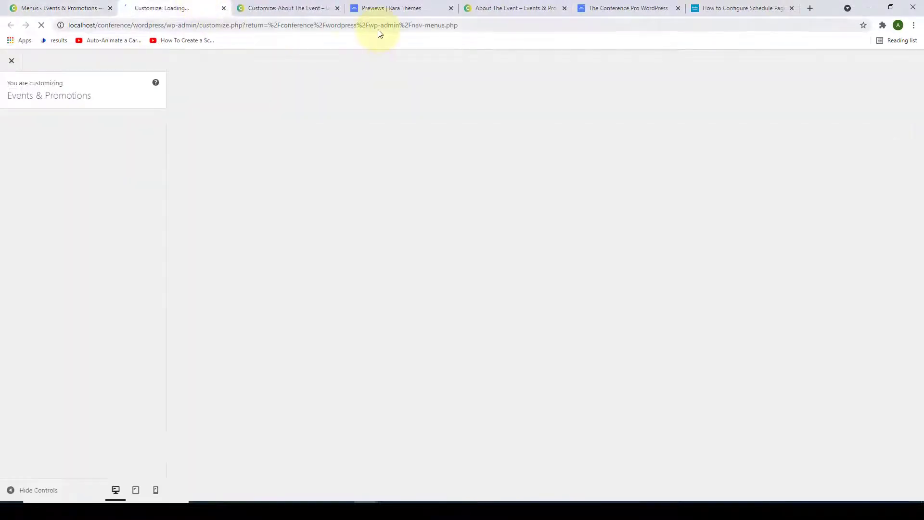
pyautogui.click(338, 8)
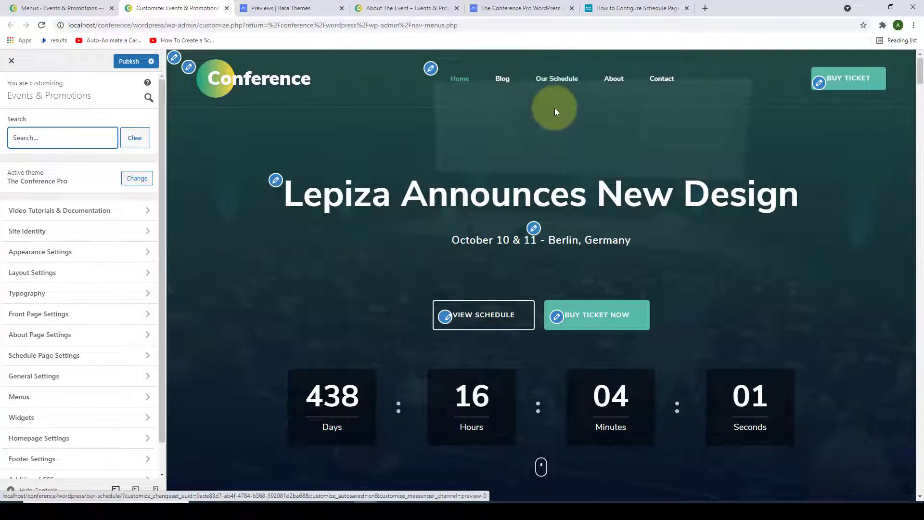
pyautogui.scroll(-1, 113, 250)
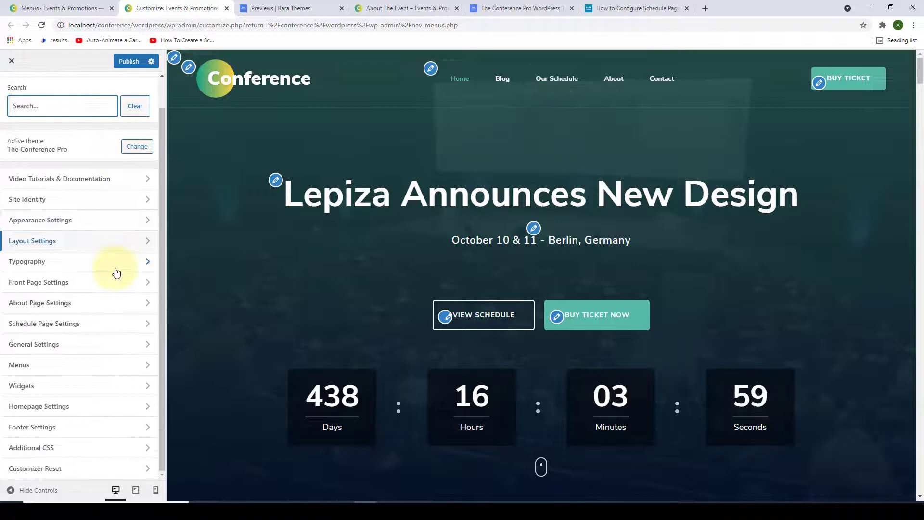
pyautogui.click(109, 324)
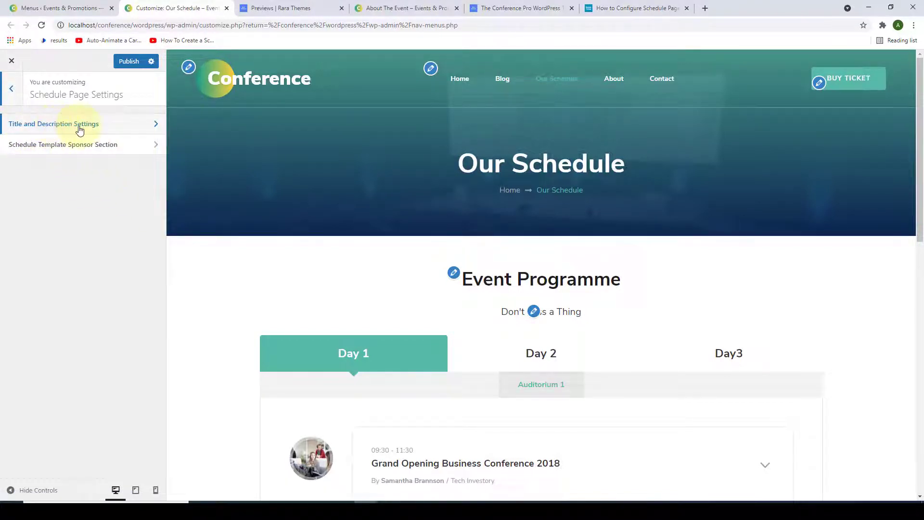
# In Title and Description Settings, replace the # Ticket Button URL with the pasted localhost address.
pyautogui.click(126, 131)
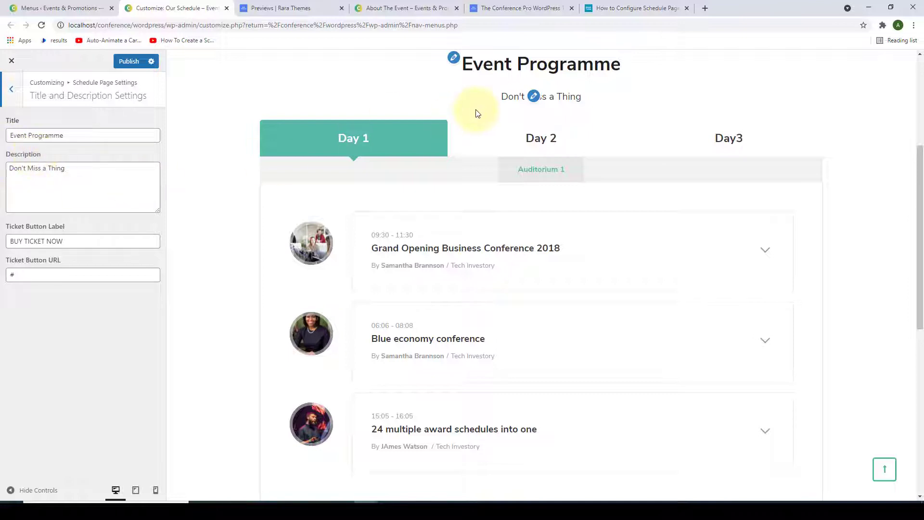
pyautogui.doubleClick(79, 135)
pyautogui.moveTo(79, 134); pyautogui.dragTo(10, 136)
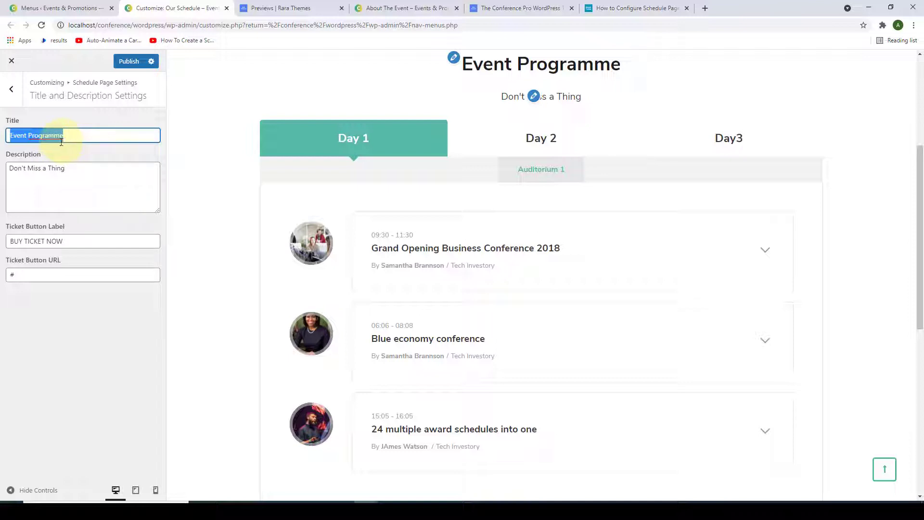
pyautogui.tripleClick(76, 168)
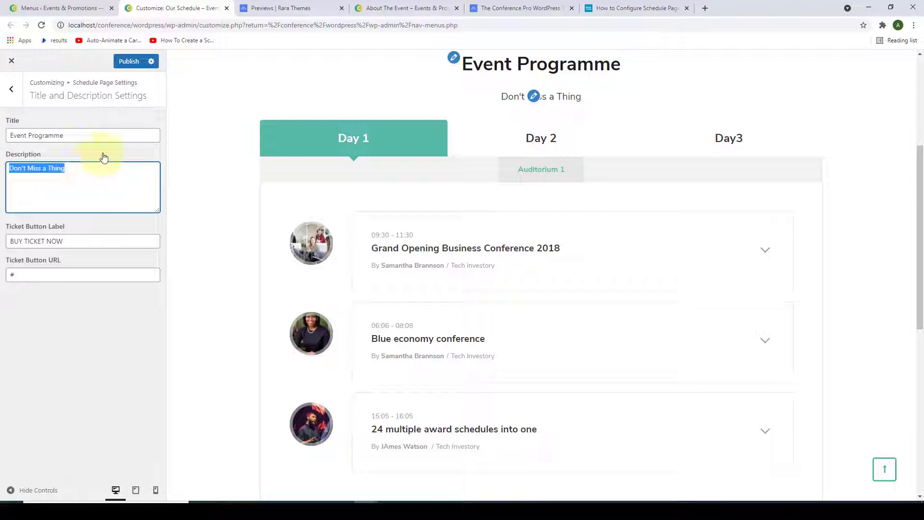
pyautogui.click(52, 230)
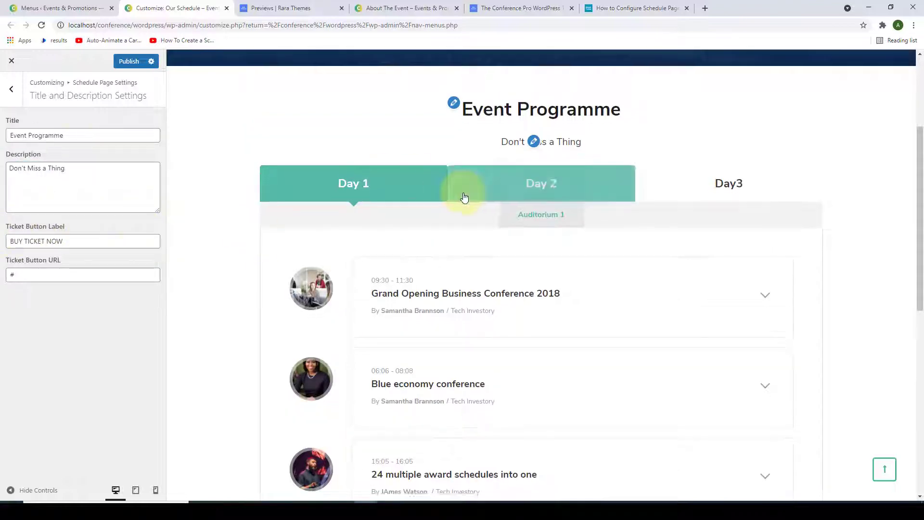
pyautogui.scroll(-8, 465, 200)
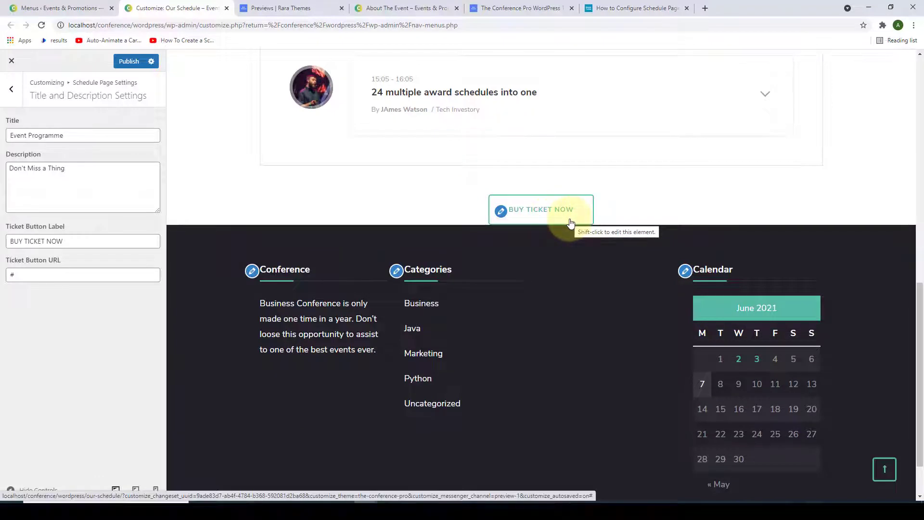
pyautogui.doubleClick(10, 275)
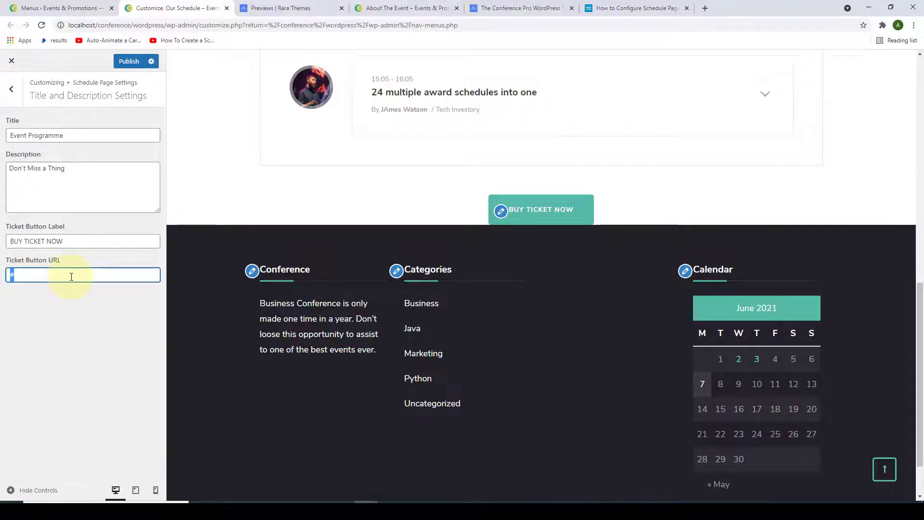
pyautogui.hotkey('ctrl', 'v')
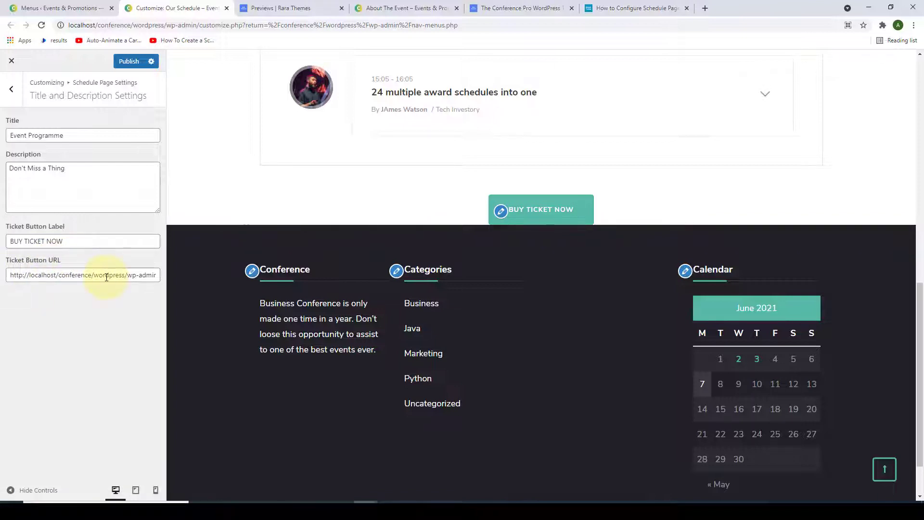
pyautogui.scroll(6, 212, 237)
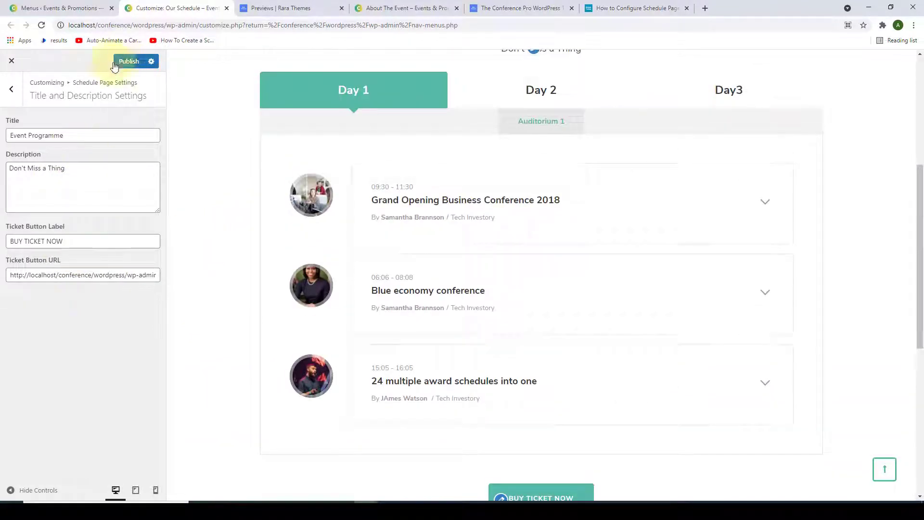
pyautogui.click(12, 89)
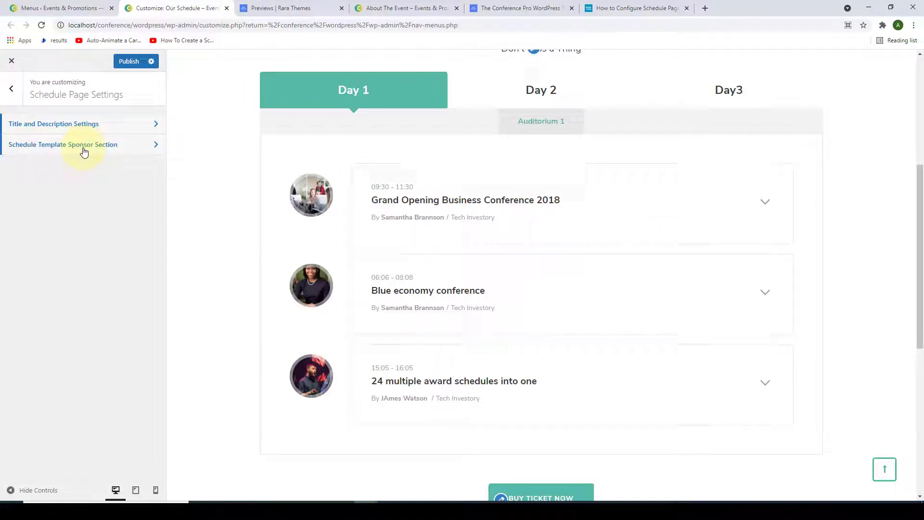
# Add a Text widget 'Our Event Sponsors' reading 'Check who makes the event possible.', then search widgets for client logo.
pyautogui.click(83, 152)
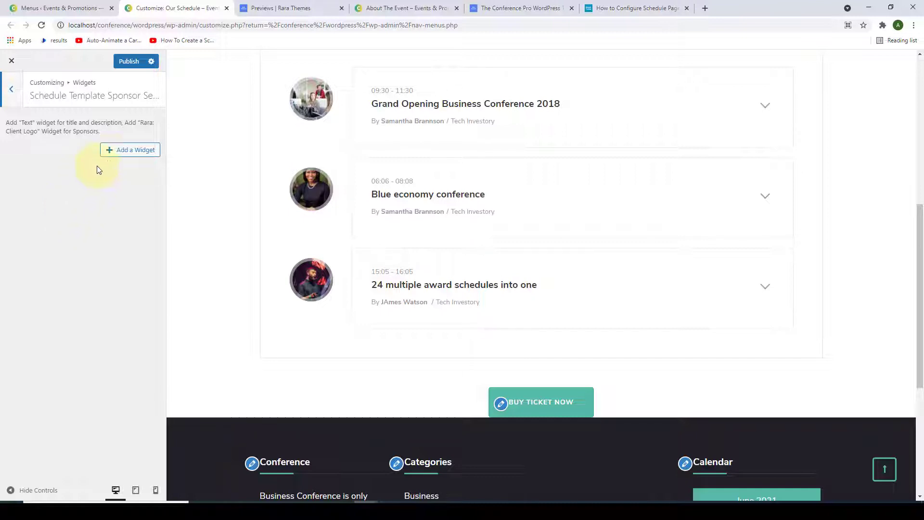
pyautogui.click(111, 157)
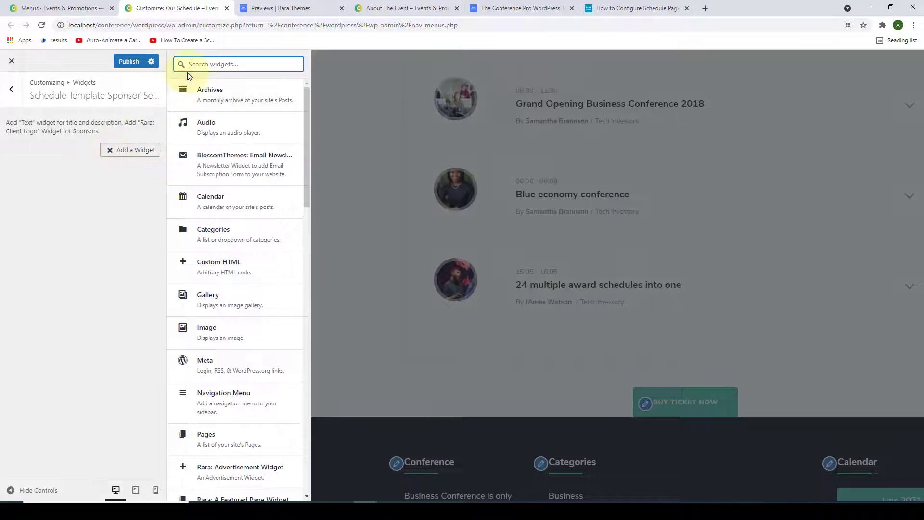
pyautogui.write('text')
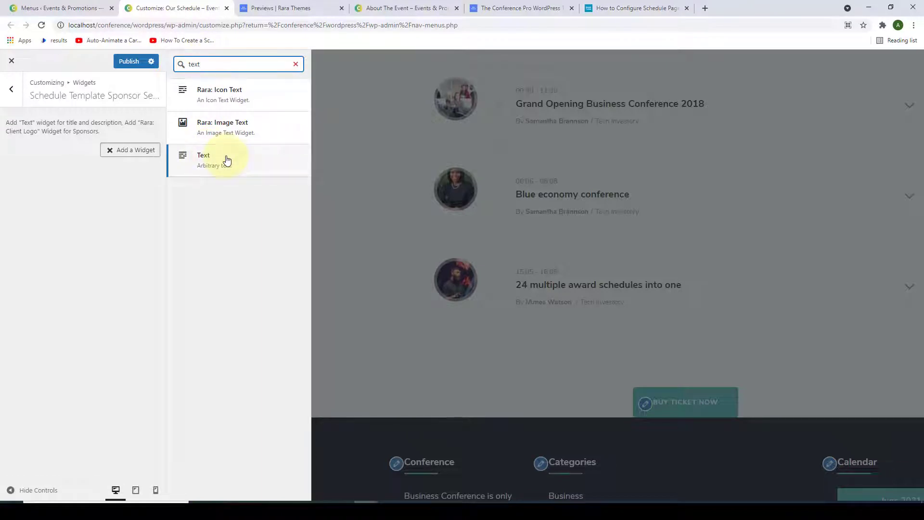
pyautogui.click(227, 160)
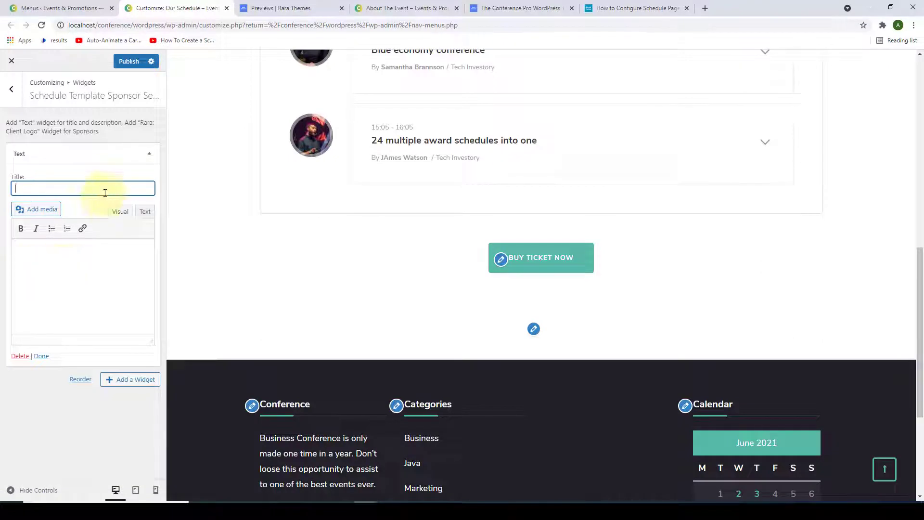
pyautogui.write('Our Event Sponsors')
pyautogui.click(91, 270)
pyautogui.write('Check who makes the event possible.')
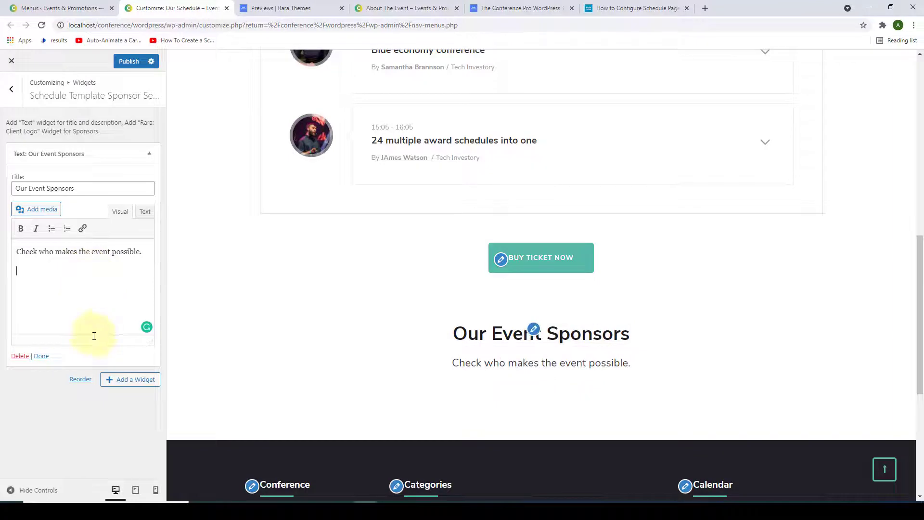
pyautogui.click(41, 356)
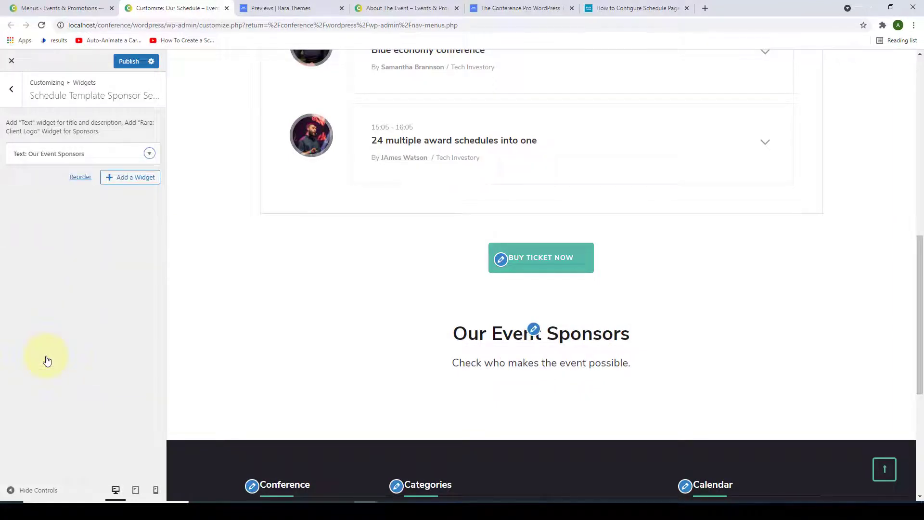
pyautogui.click(114, 180)
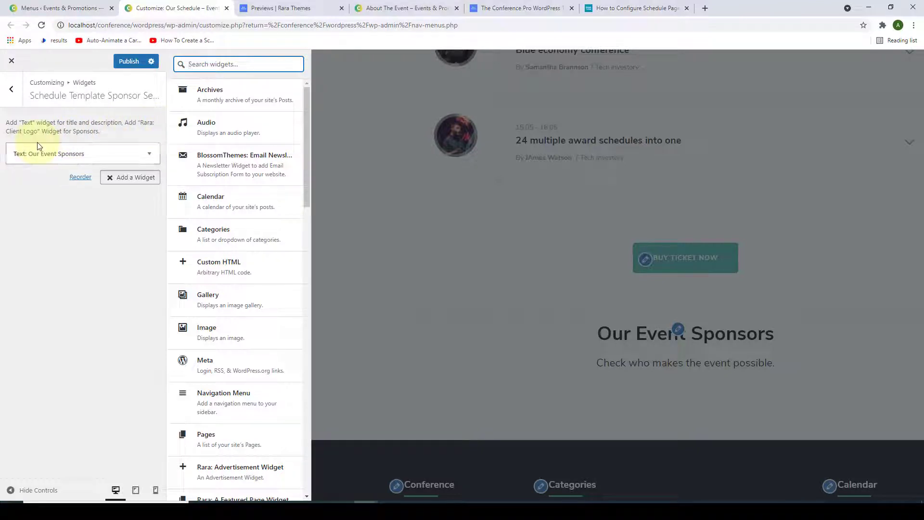
pyautogui.click(209, 58)
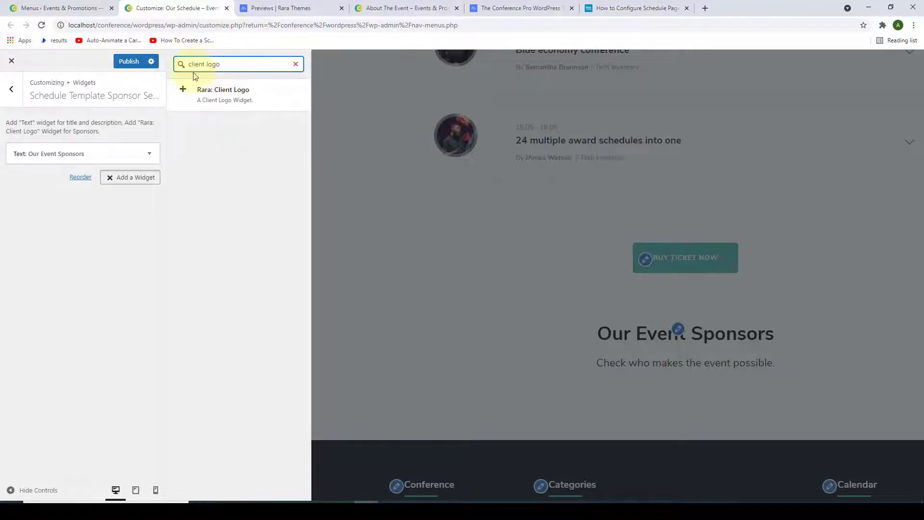
# Add a Rara: Client Logo widget titled Platinum Sponsors.
pyautogui.click(267, 105)
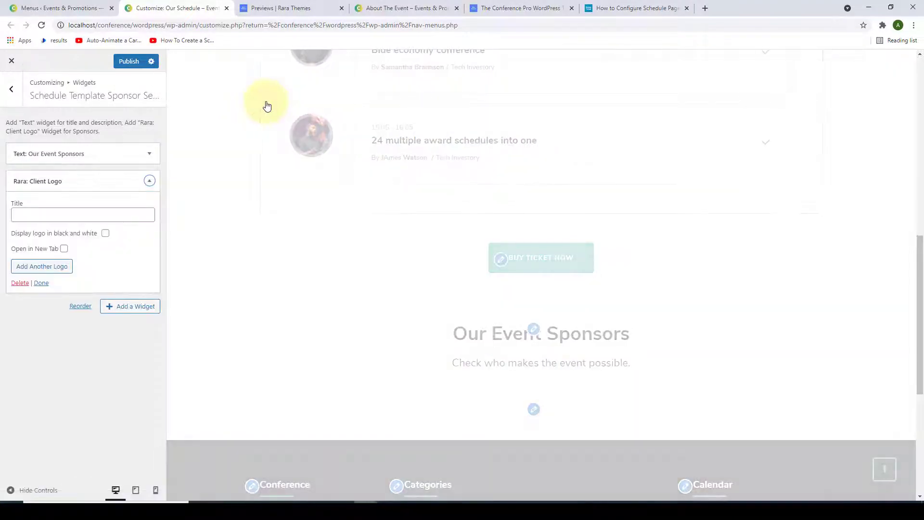
pyautogui.scroll(-5, 477, 320)
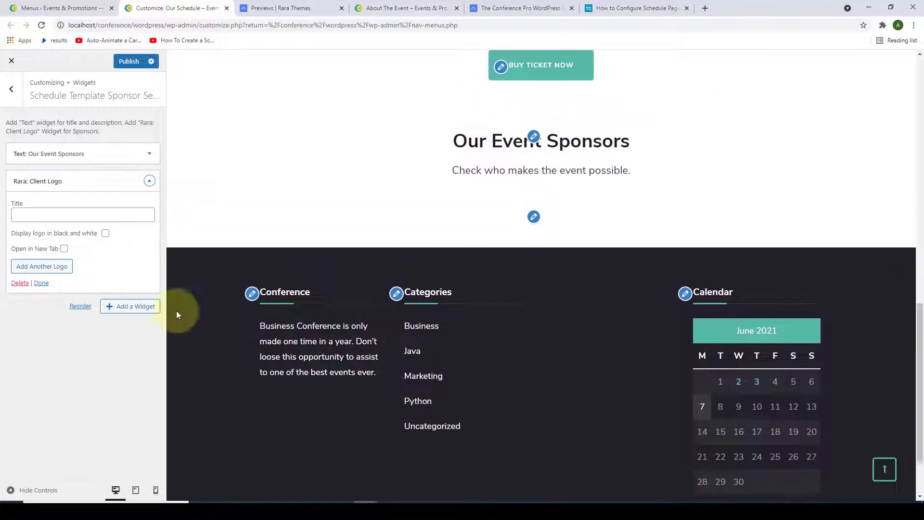
pyautogui.click(61, 215)
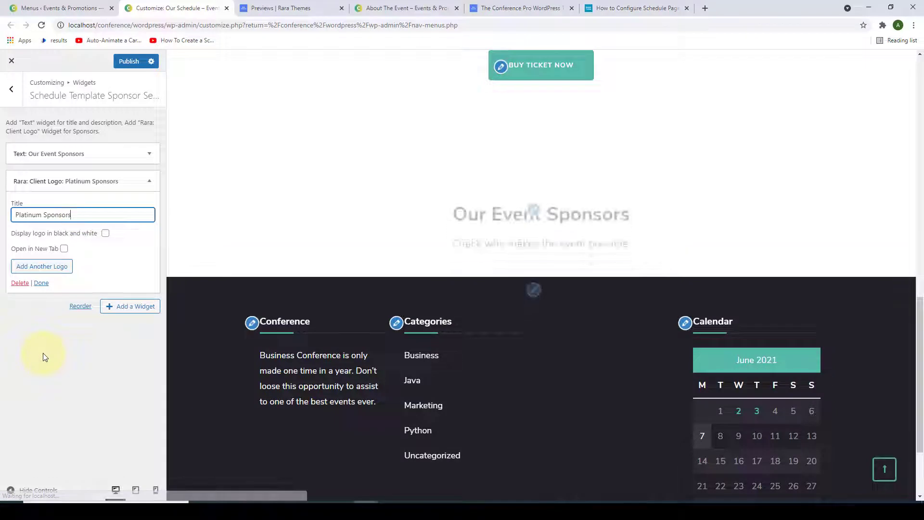
pyautogui.click(50, 349)
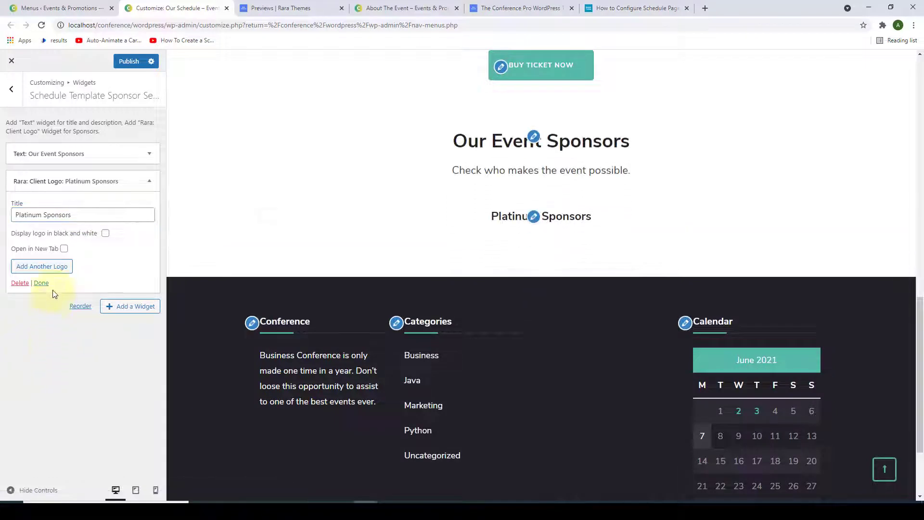
# Add the git logo as the first sponsor entry, leaving its link blank.
pyautogui.click(34, 266)
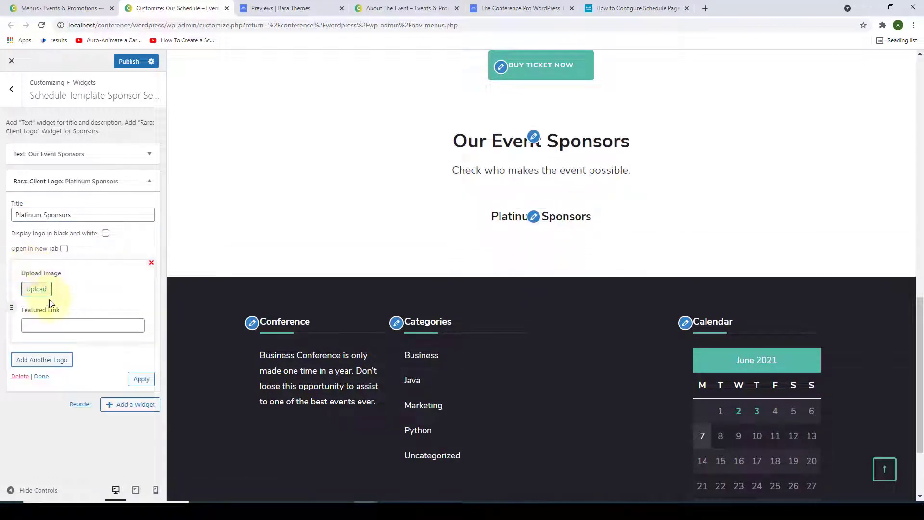
pyautogui.click(37, 291)
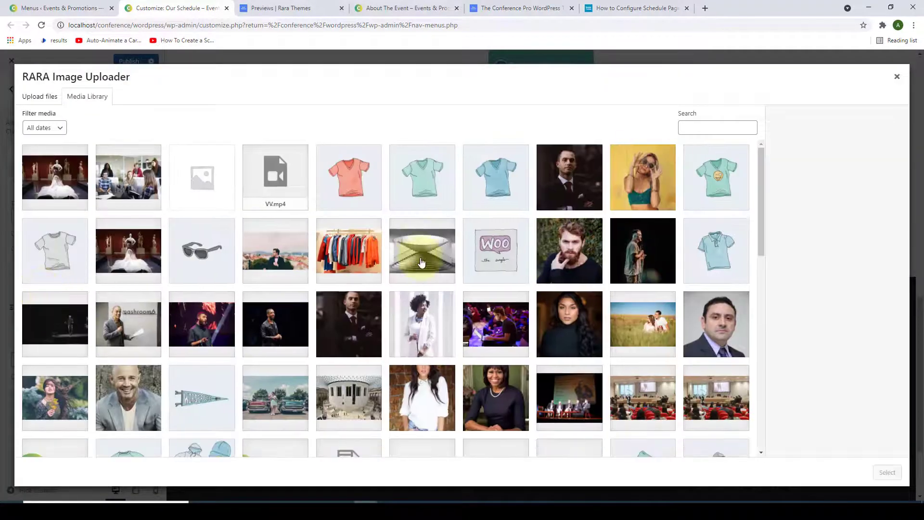
pyautogui.scroll(-5, 422, 265)
pyautogui.click(654, 300)
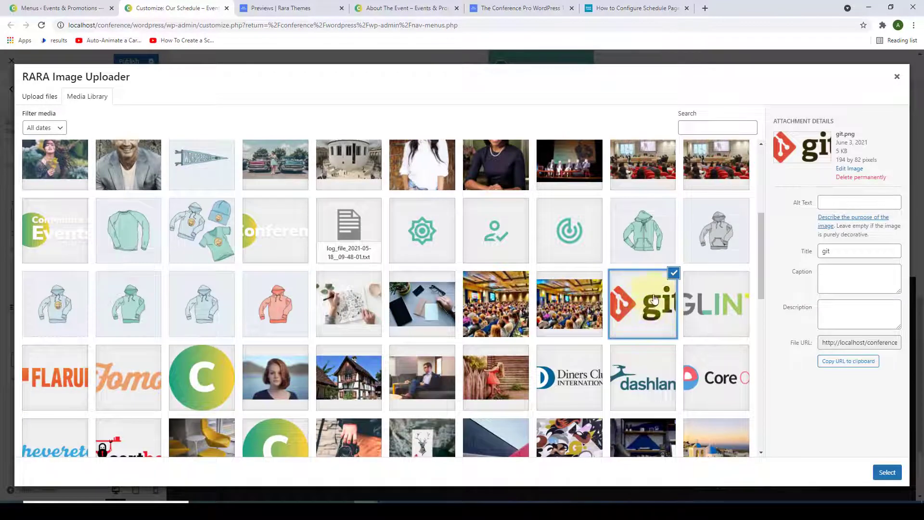
pyautogui.click(887, 472)
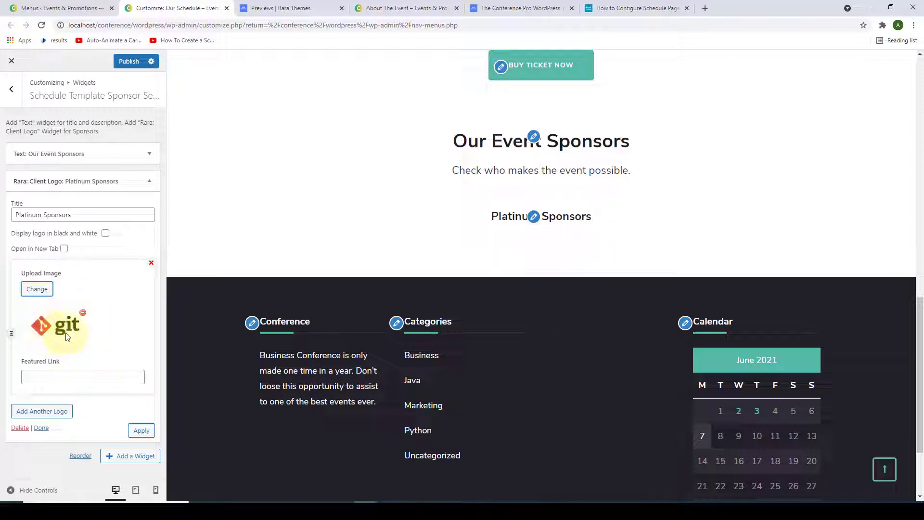
pyautogui.click(60, 378)
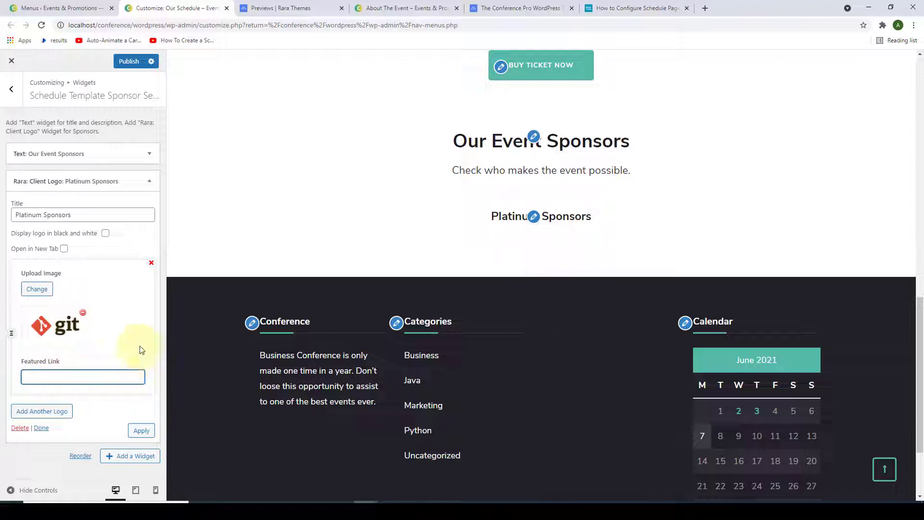
pyautogui.click(84, 410)
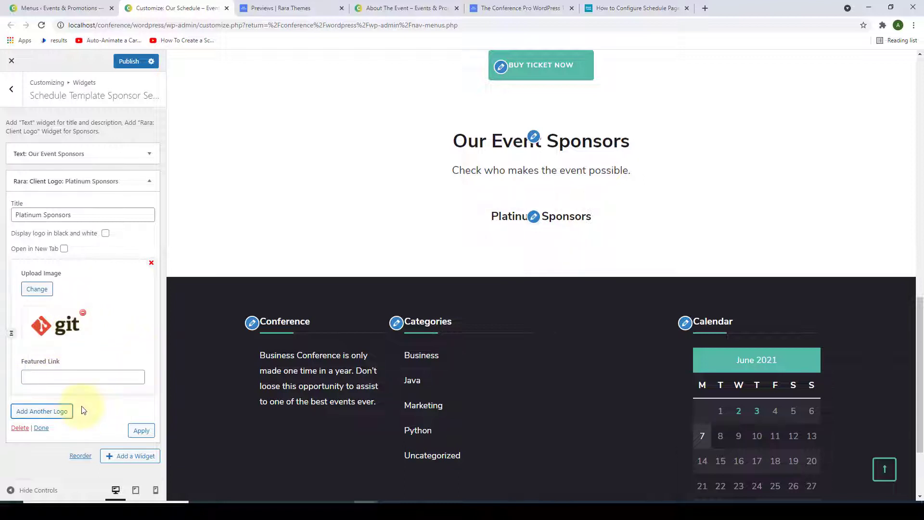
# Add GLINT and FLARUM logo entries from the media library.
pyautogui.click(41, 411)
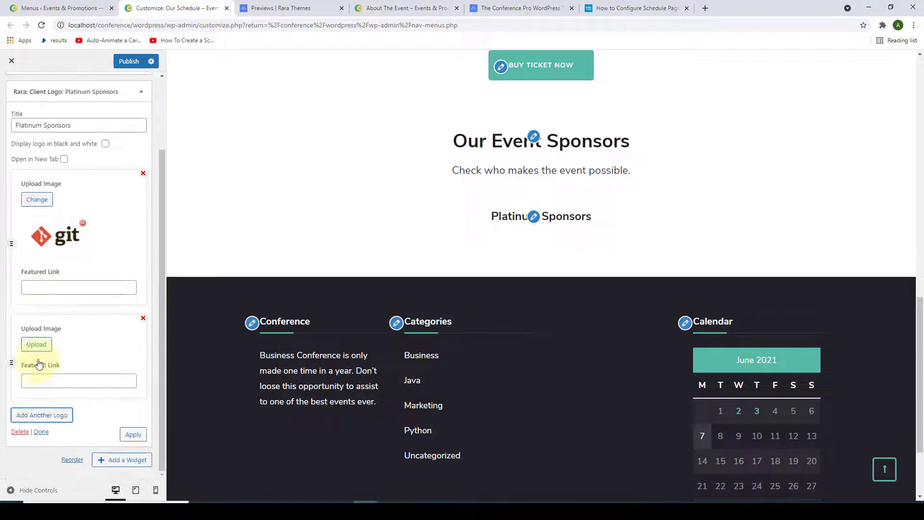
pyautogui.click(37, 347)
pyautogui.scroll(-5, 577, 373)
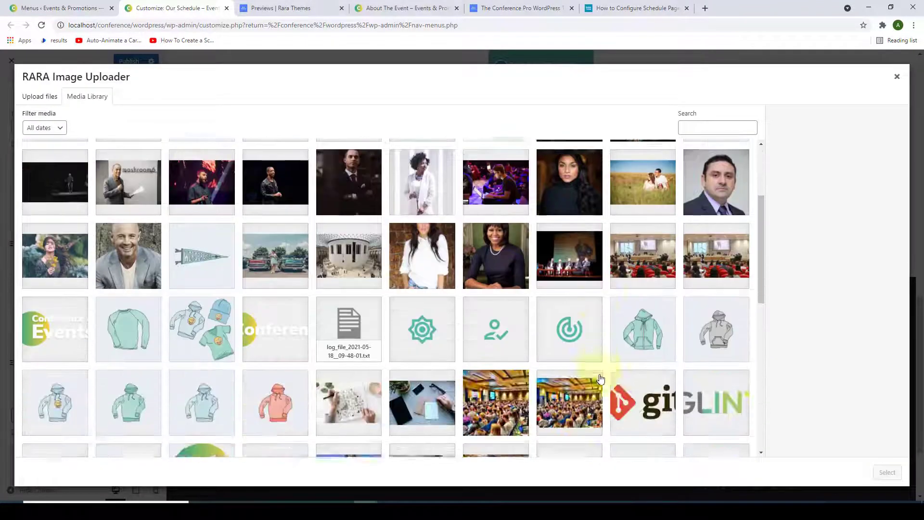
pyautogui.click(725, 289)
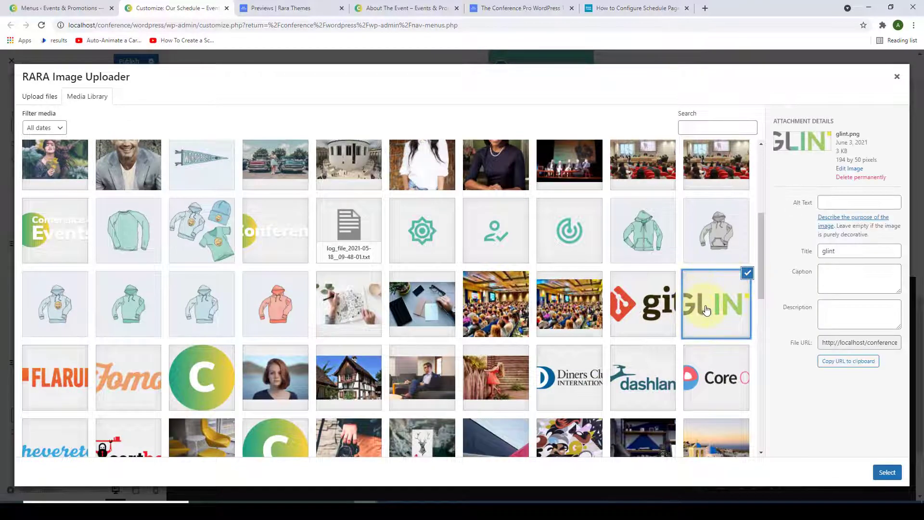
pyautogui.click(887, 472)
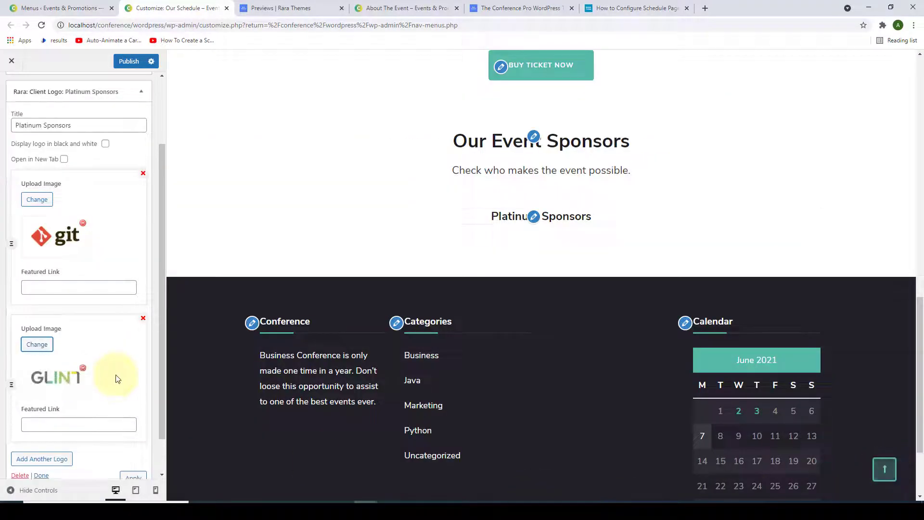
pyautogui.scroll(-2, 120, 405)
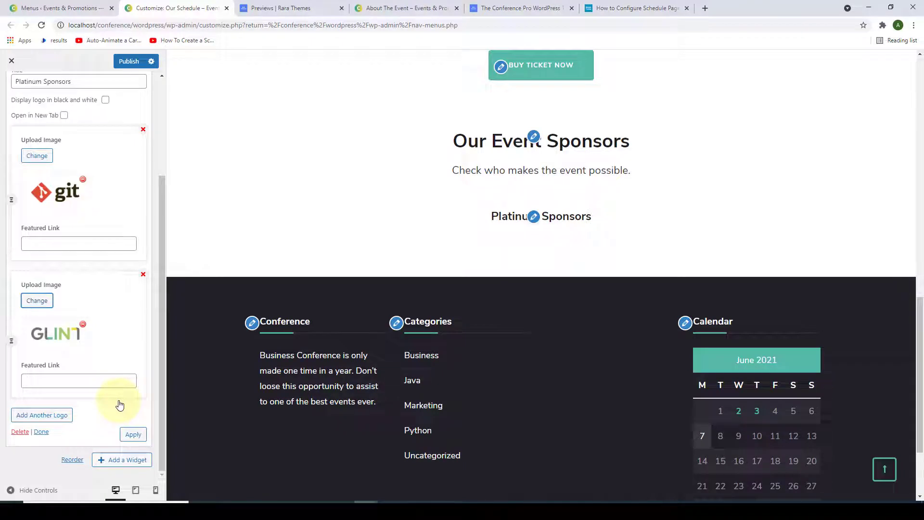
pyautogui.click(53, 415)
pyautogui.scroll(-1, 79, 293)
pyautogui.click(64, 345)
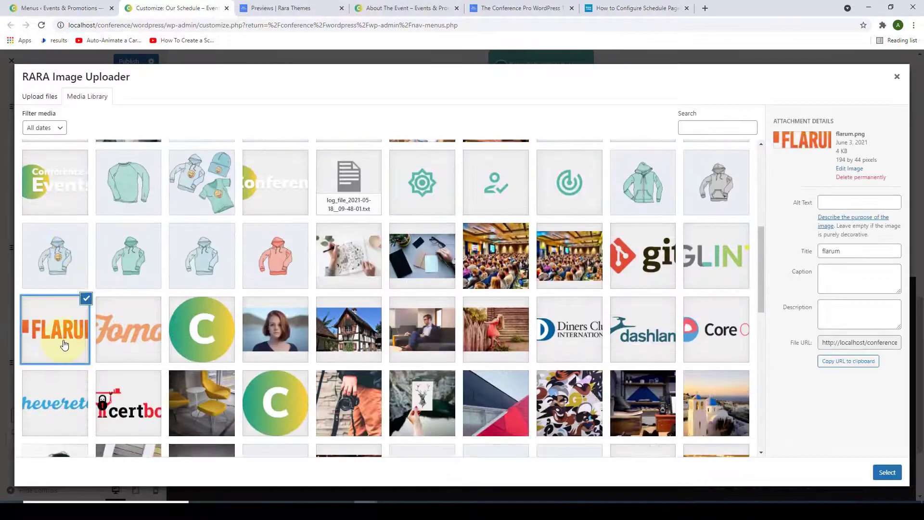
pyautogui.click(886, 472)
# Add the Fomo logo entry, apply the four logos, and finish the widget.
pyautogui.click(54, 414)
pyautogui.scroll(-1, 130, 392)
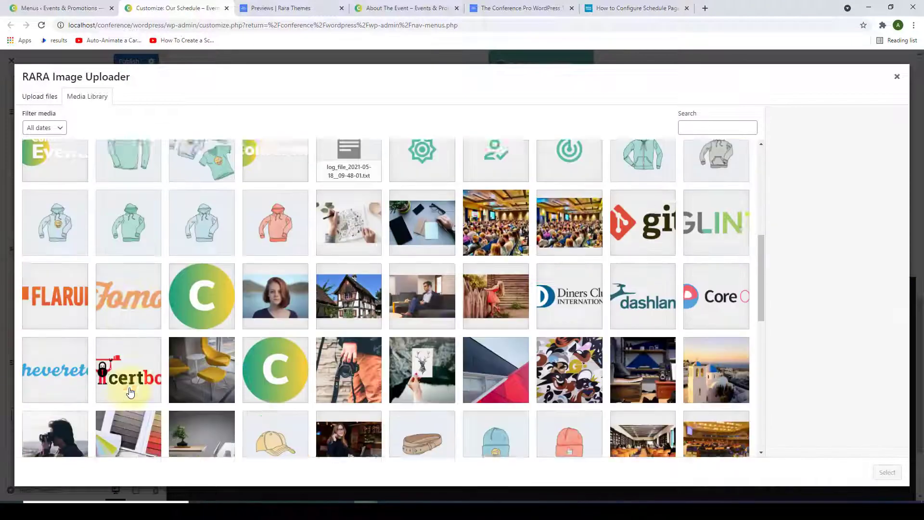
pyautogui.scroll(-1, 130, 392)
pyautogui.click(128, 232)
pyautogui.click(887, 472)
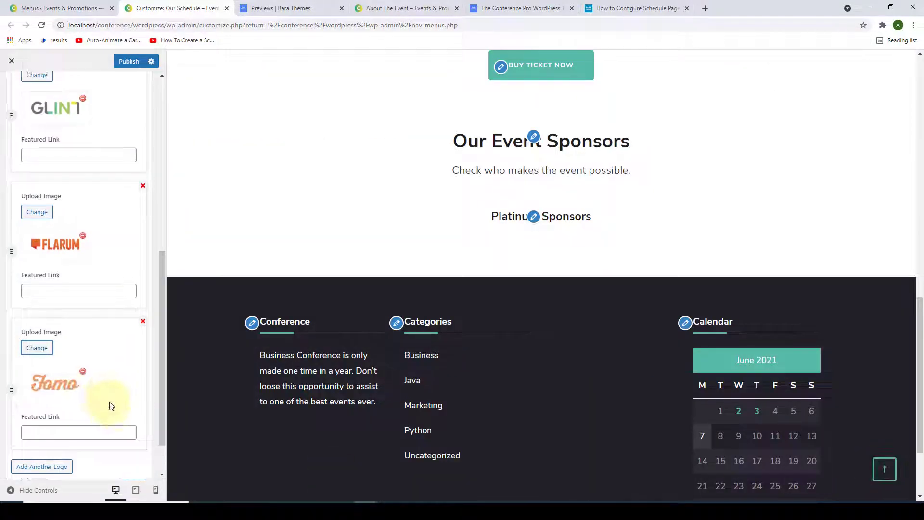
pyautogui.scroll(5, 109, 394)
pyautogui.scroll(-3, 99, 347)
pyautogui.scroll(-3, 101, 384)
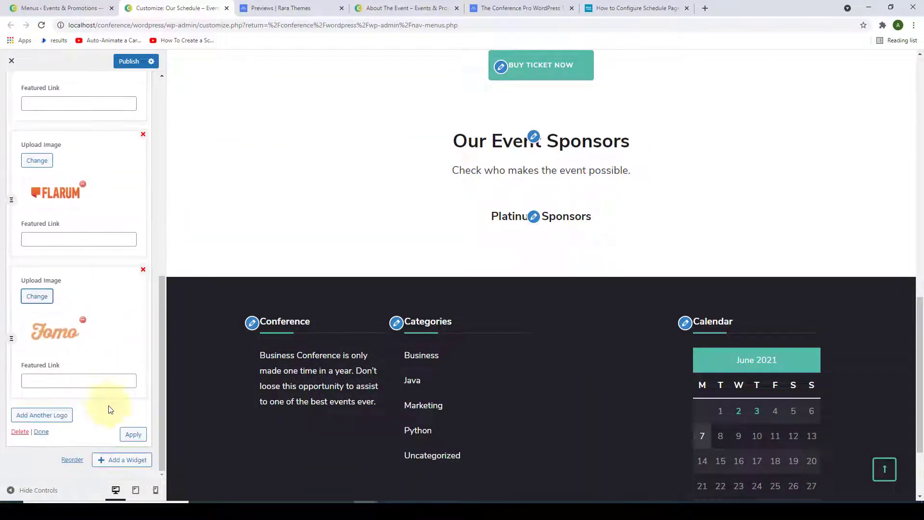
pyautogui.click(132, 434)
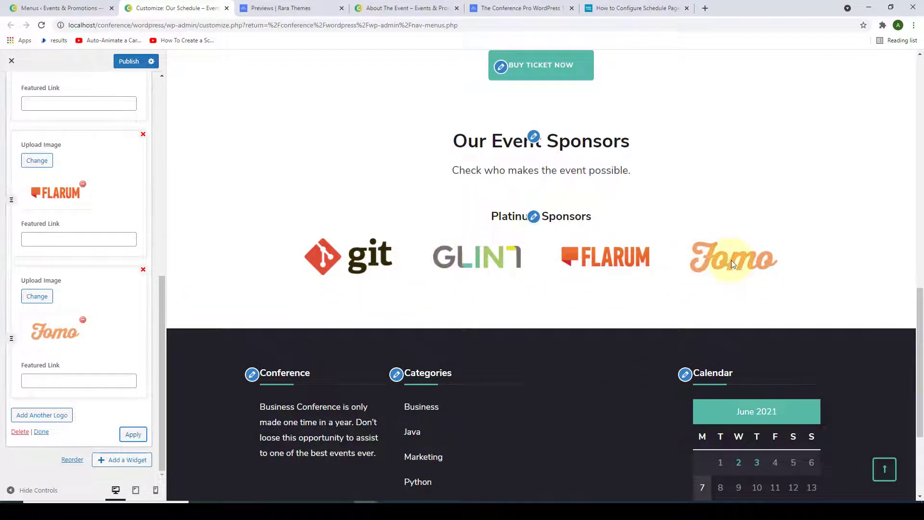
pyautogui.click(42, 433)
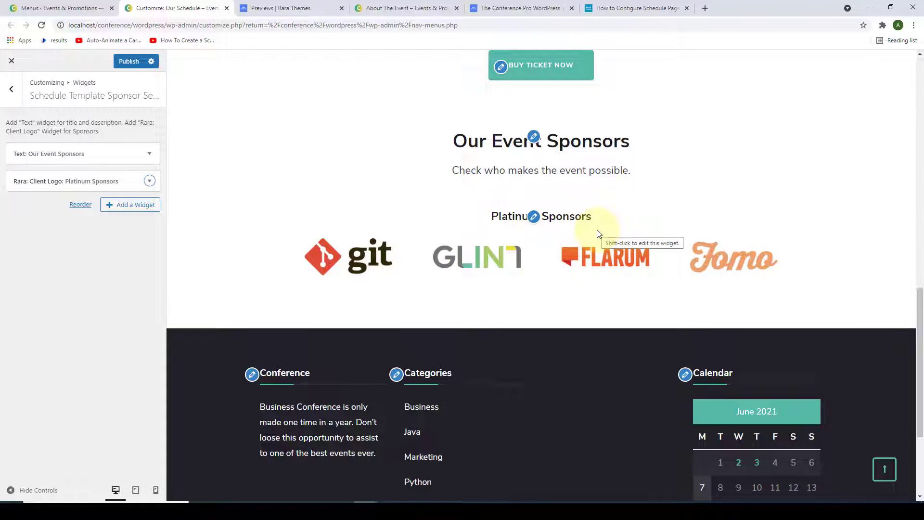
# Add a second Client Logo widget titled Silver Sponsors.
pyautogui.click(112, 206)
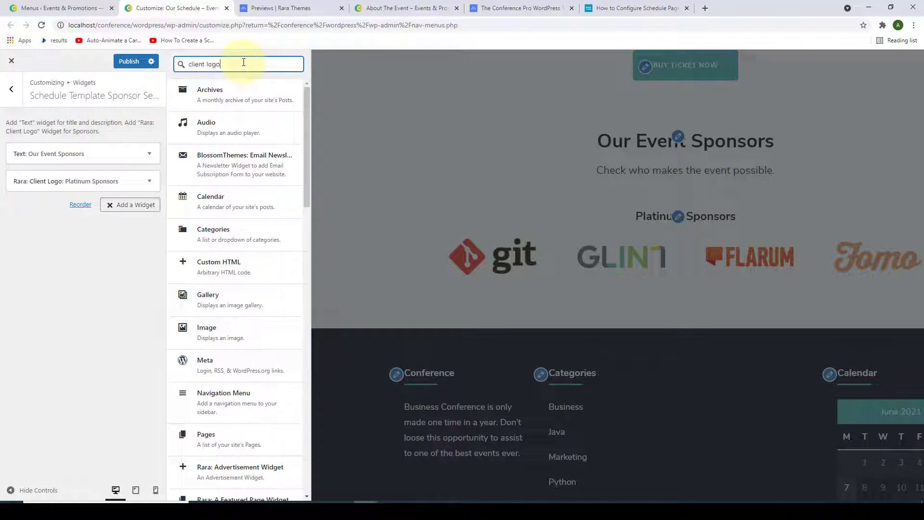
pyautogui.click(246, 100)
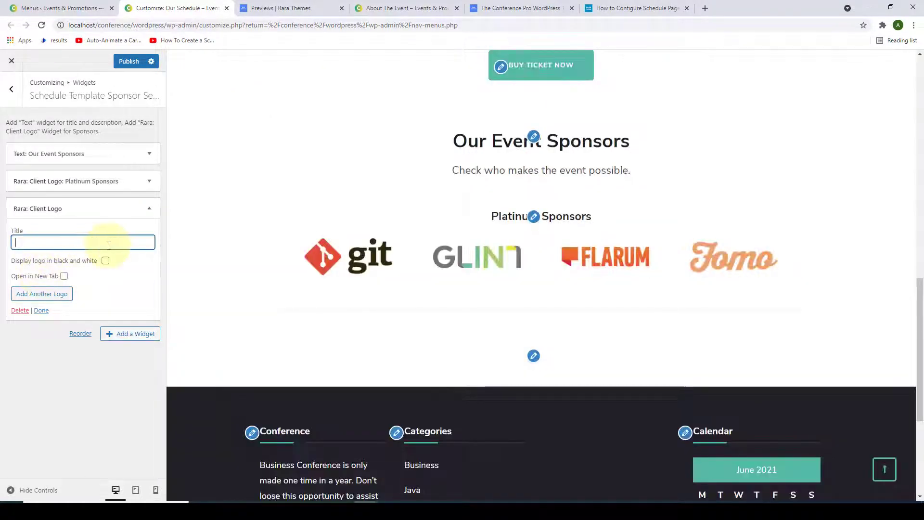
pyautogui.rightClick(99, 243)
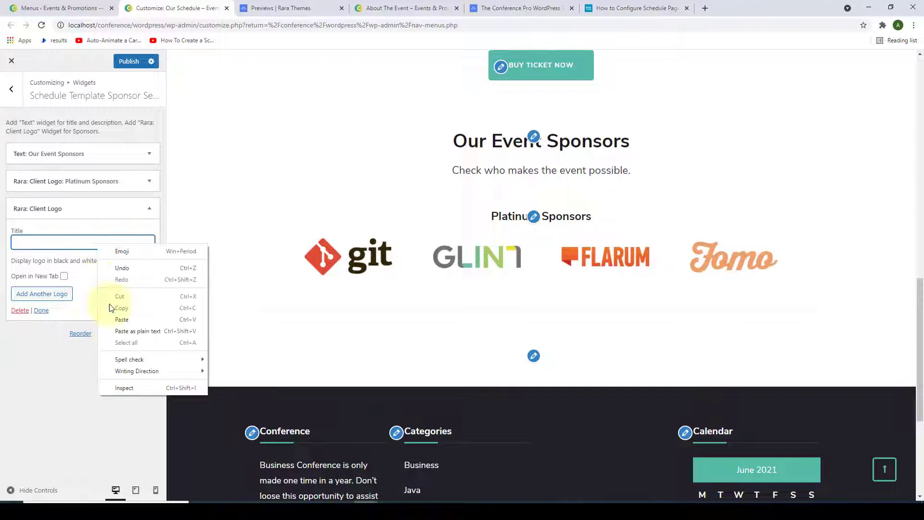
pyautogui.click(129, 322)
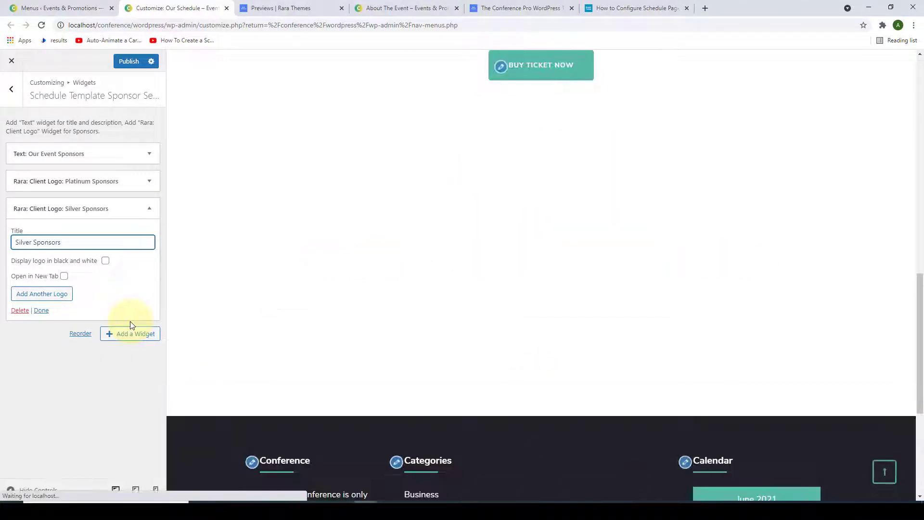
# Add the Diners Club logo as the first Silver Sponsors logo.
pyautogui.click(23, 296)
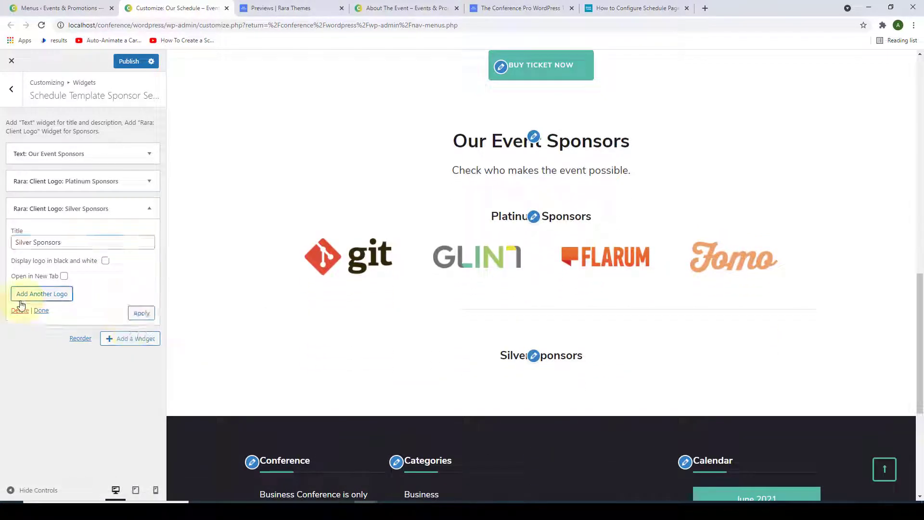
pyautogui.click(57, 301)
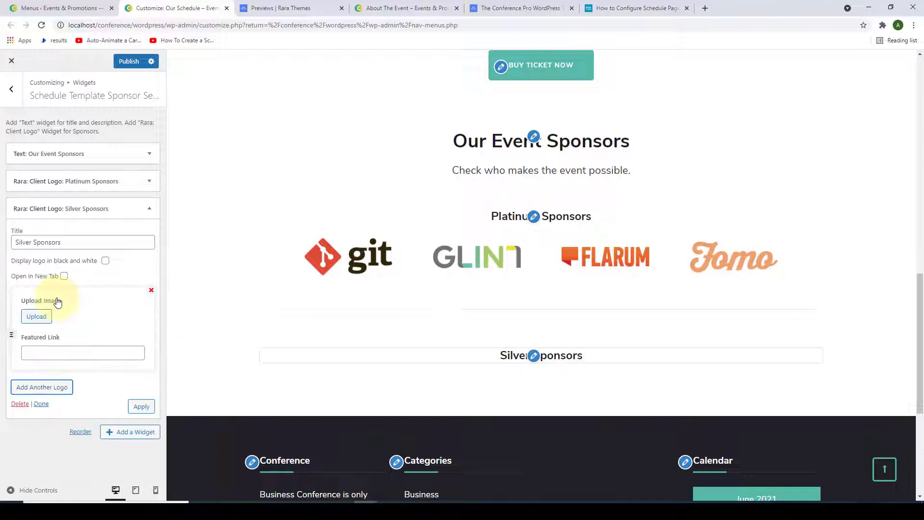
pyautogui.click(44, 317)
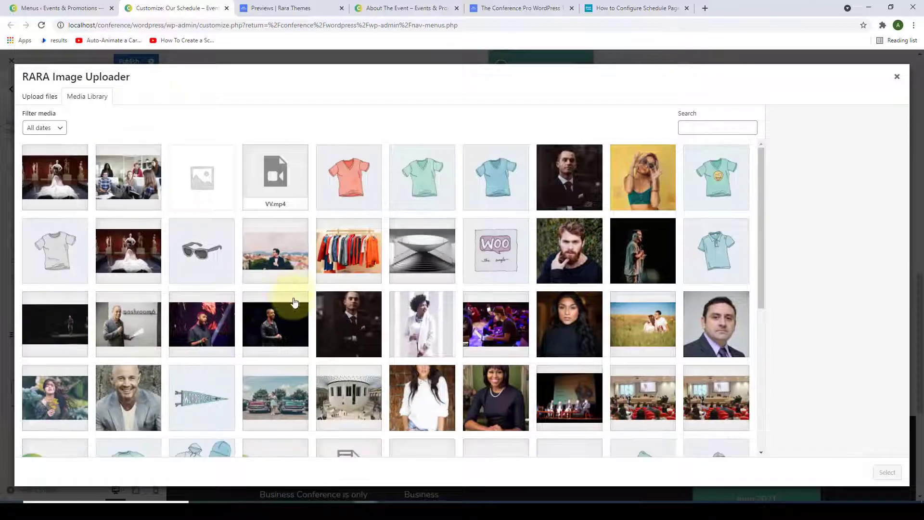
pyautogui.scroll(-8, 572, 285)
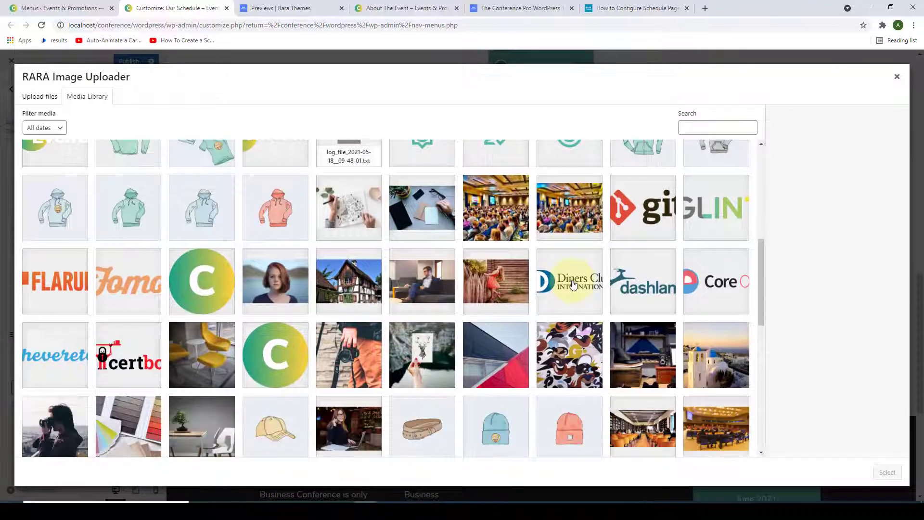
pyautogui.click(573, 284)
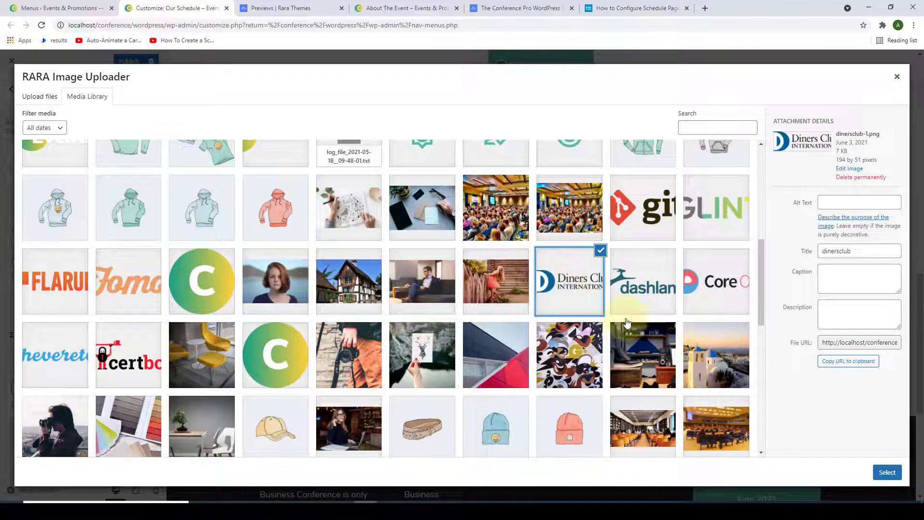
pyautogui.click(887, 472)
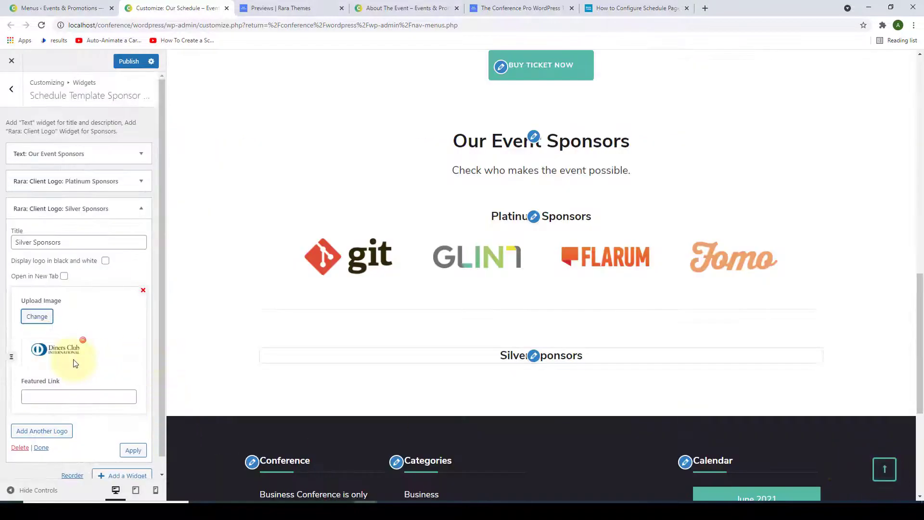
pyautogui.scroll(-1, 72, 356)
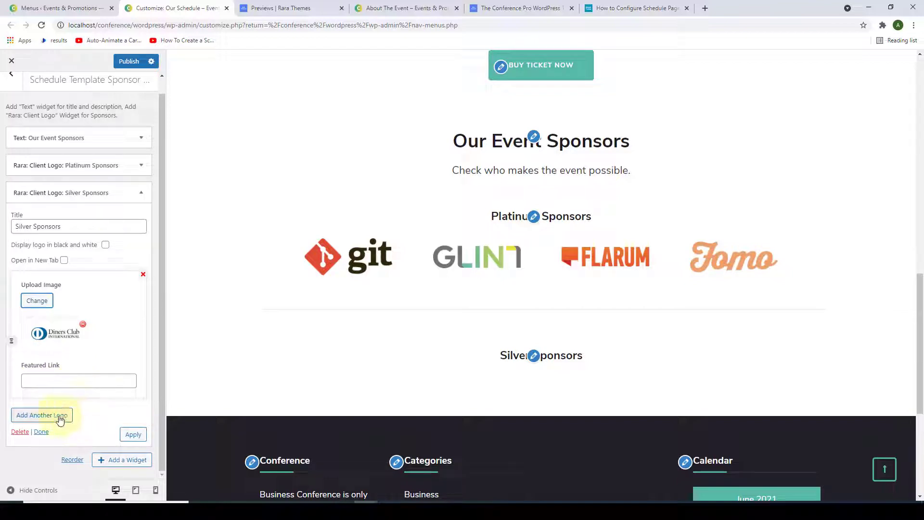
# Add the Dashlane and Core OS logos as two more Silver Sponsors slots.
pyautogui.click(42, 414)
pyautogui.click(37, 435)
pyautogui.scroll(-10, 656, 233)
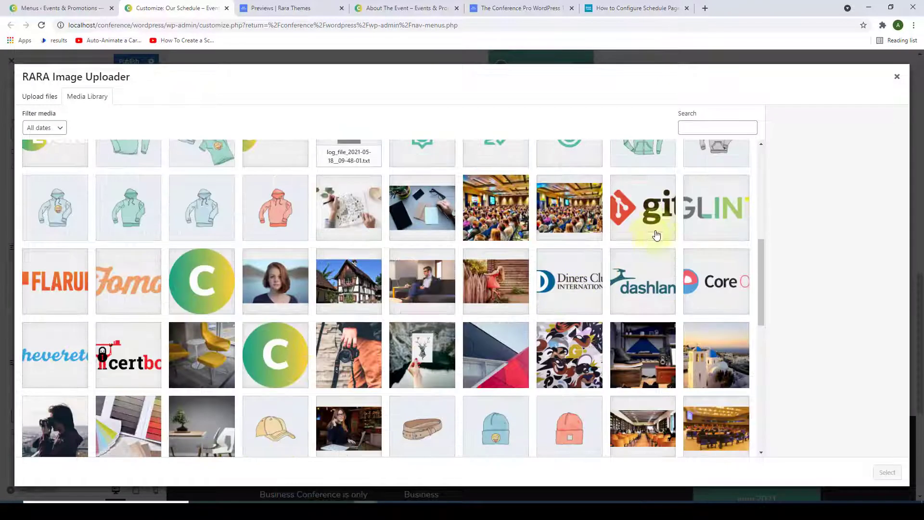
pyautogui.click(646, 277)
pyautogui.click(889, 472)
pyautogui.click(57, 414)
pyautogui.click(37, 435)
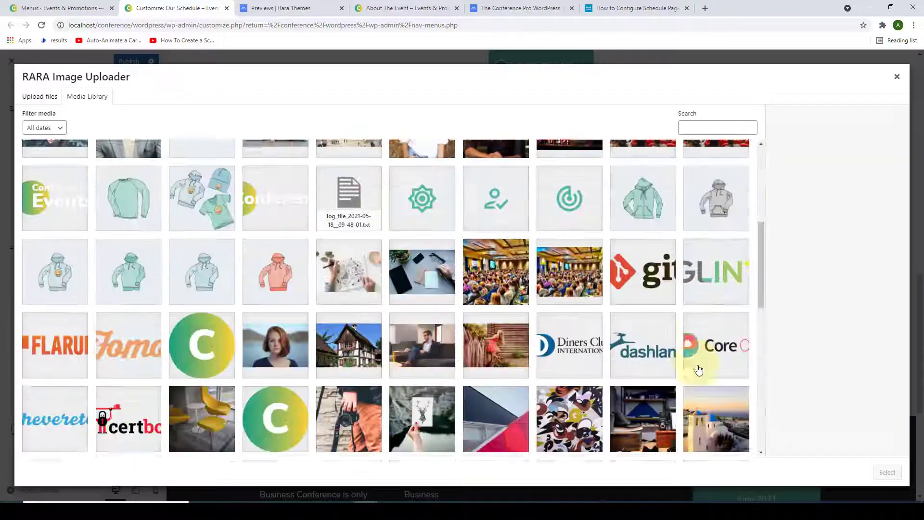
pyautogui.click(717, 354)
pyautogui.click(886, 472)
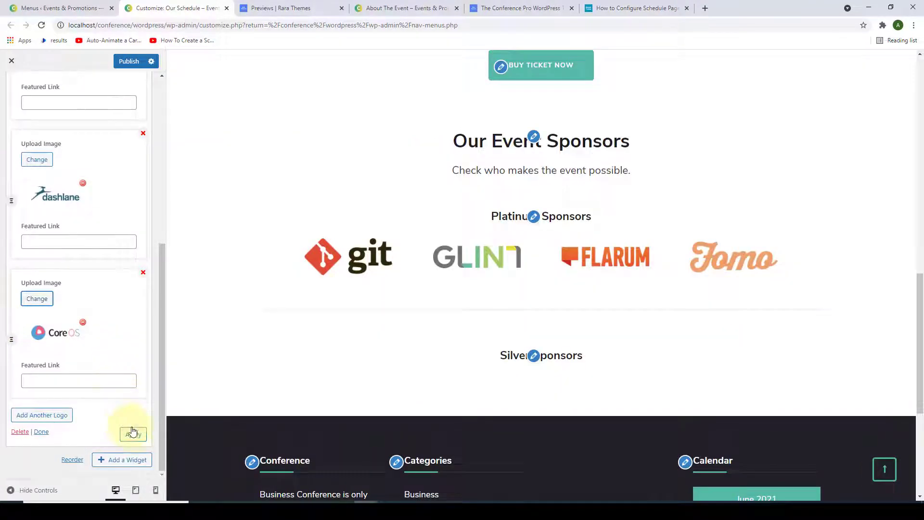
# Apply the logo changes to the preview, finish the widget and publish.
pyautogui.click(133, 438)
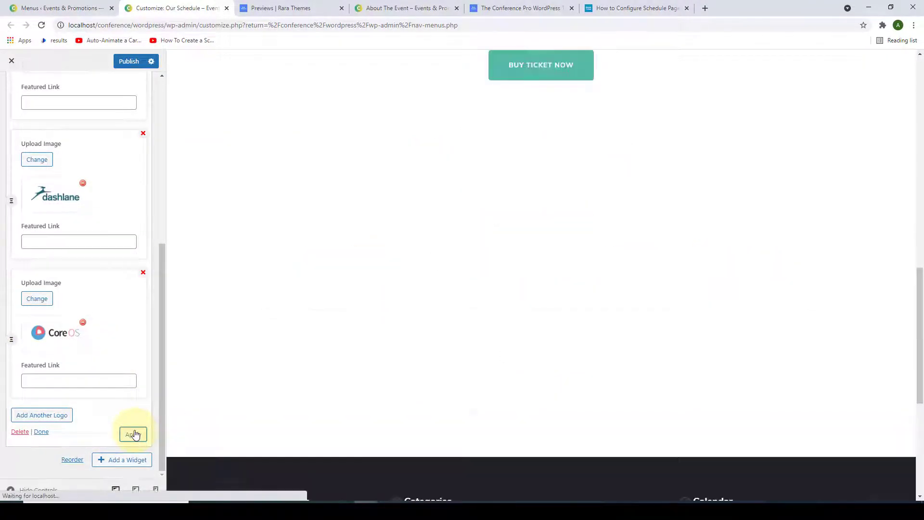
pyautogui.scroll(-1, 491, 266)
pyautogui.scroll(-2, 491, 266)
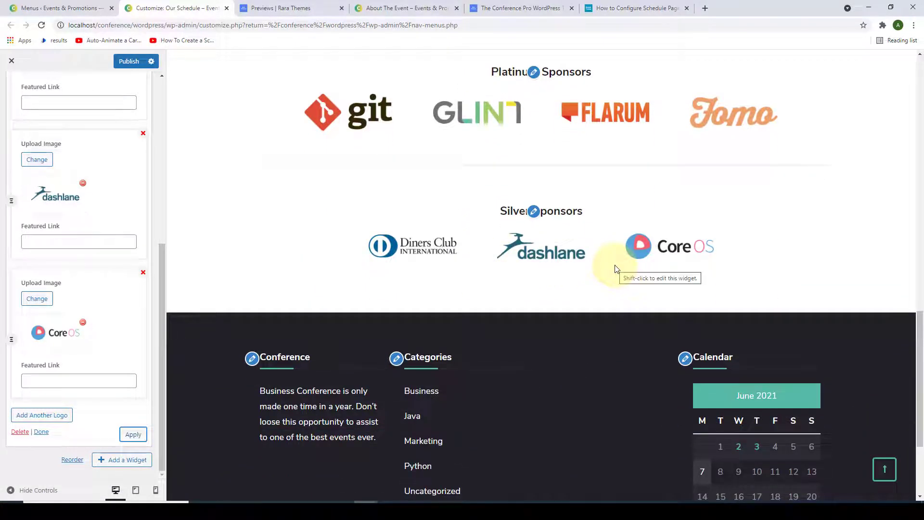
pyautogui.scroll(1, 615, 270)
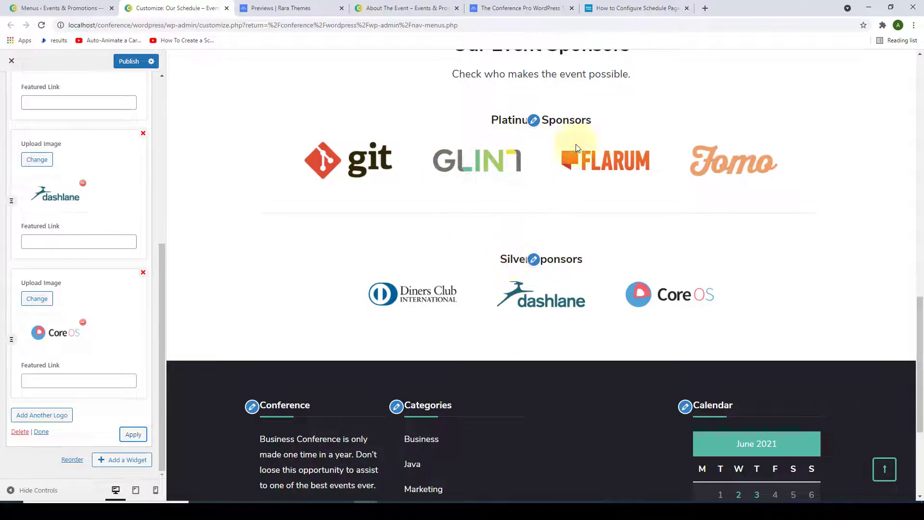
pyautogui.click(41, 431)
pyautogui.click(137, 67)
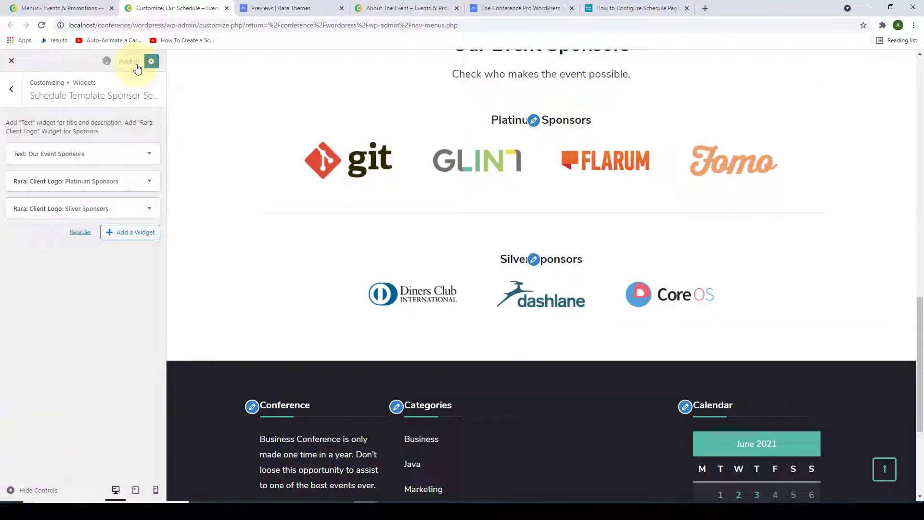
# Reload the live site, check the sponsor rows on Our Schedule, then return to the customizer.
pyautogui.click(424, 5)
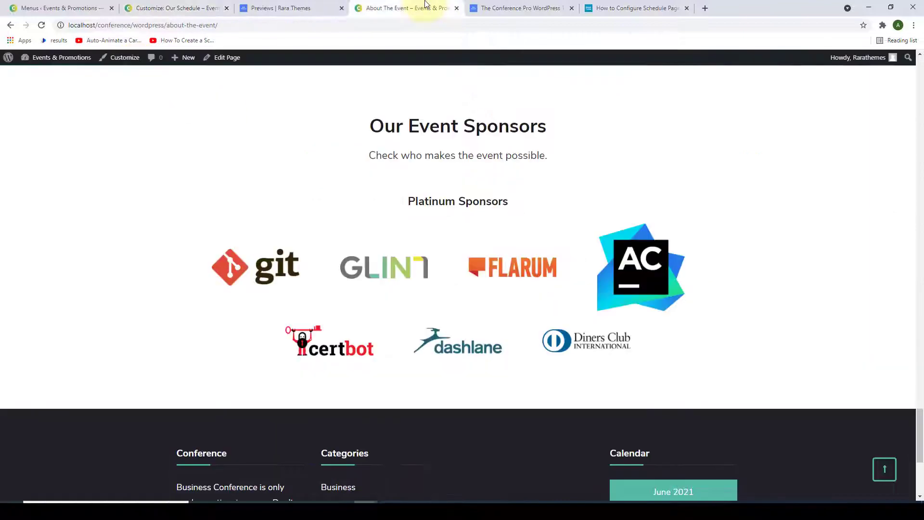
pyautogui.click(884, 469)
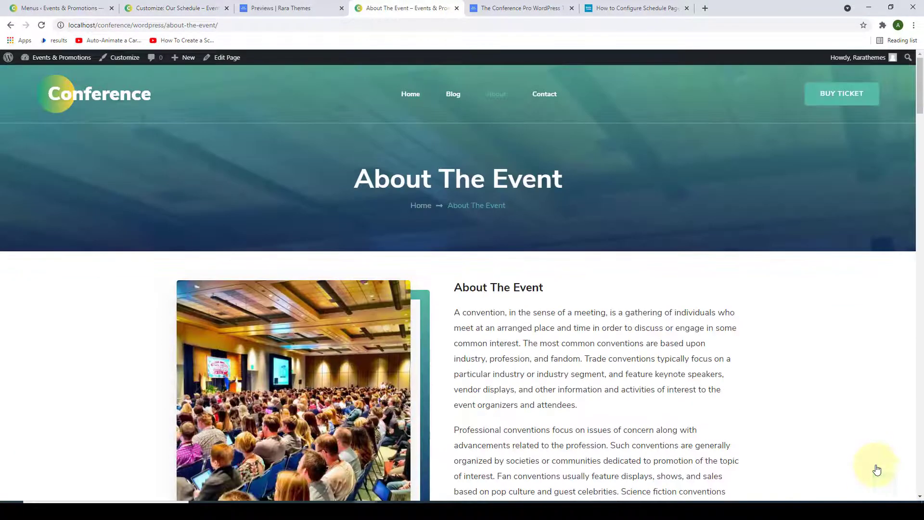
pyautogui.click(40, 24)
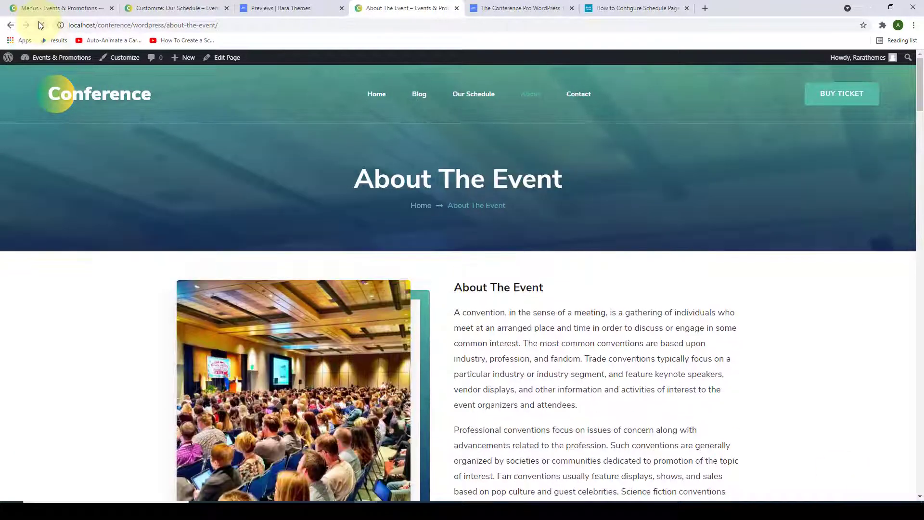
pyautogui.click(472, 95)
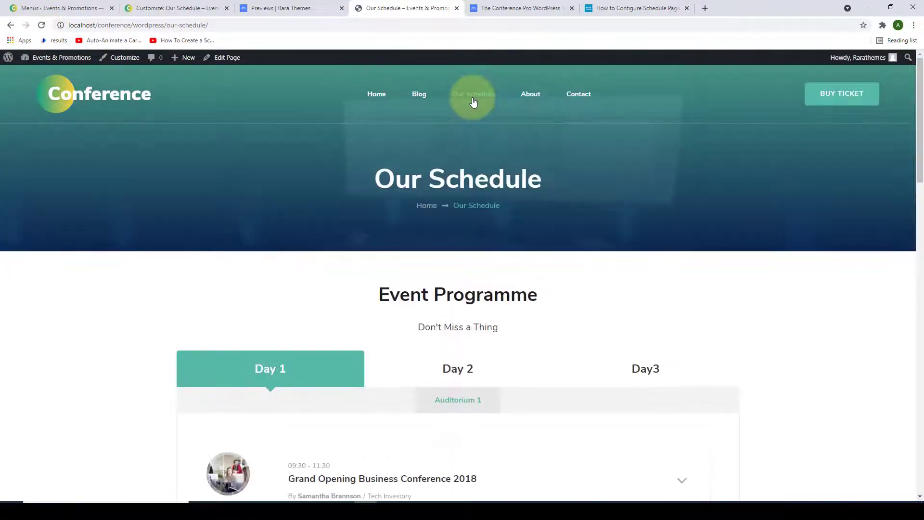
pyautogui.scroll(-15, 731, 320)
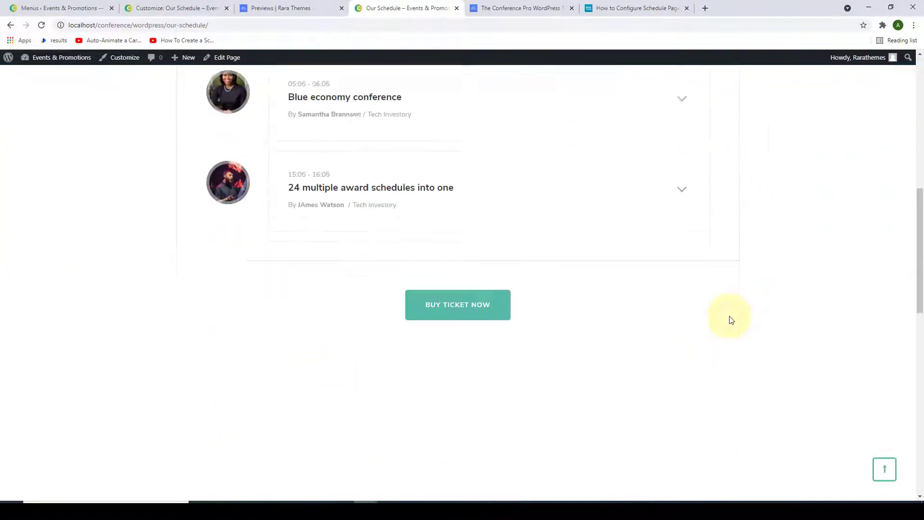
pyautogui.scroll(-4, 731, 320)
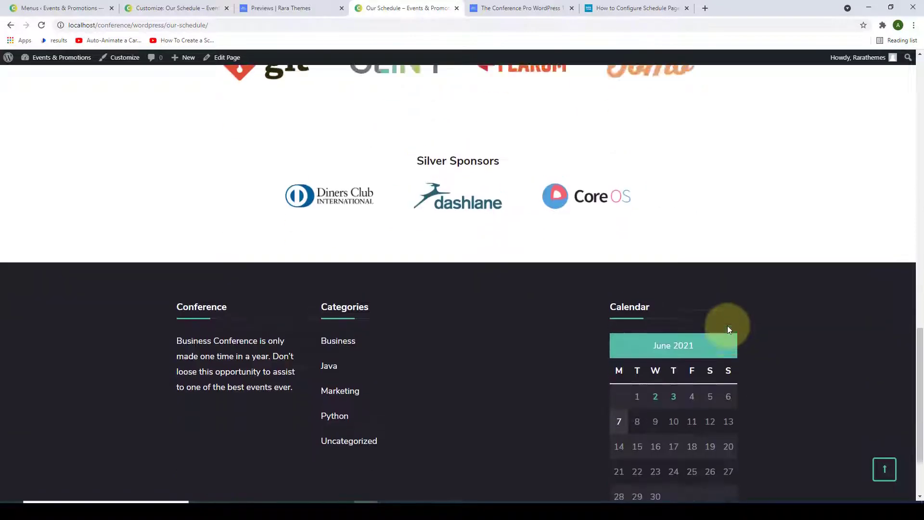
pyautogui.scroll(4, 727, 326)
pyautogui.scroll(2, 729, 330)
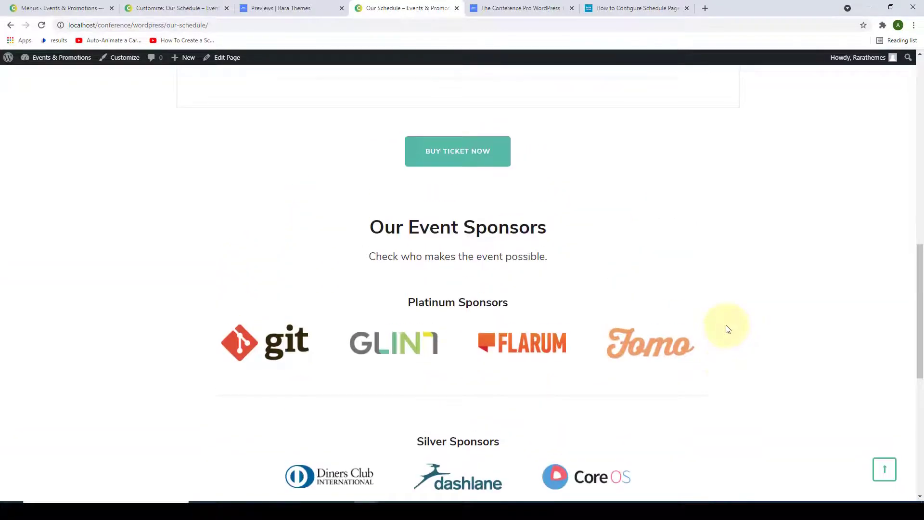
pyautogui.click(147, 8)
pyautogui.click(4, 98)
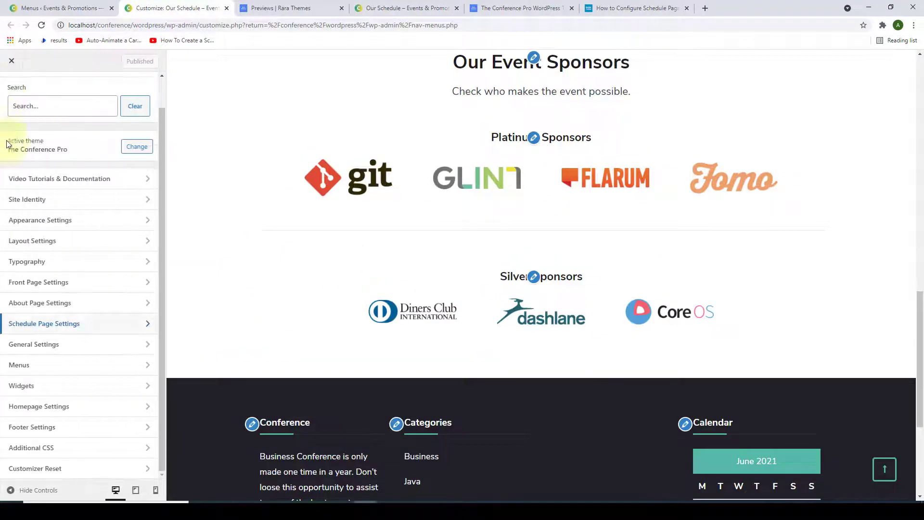
# Make the header sticky in Header Settings.
pyautogui.click(96, 344)
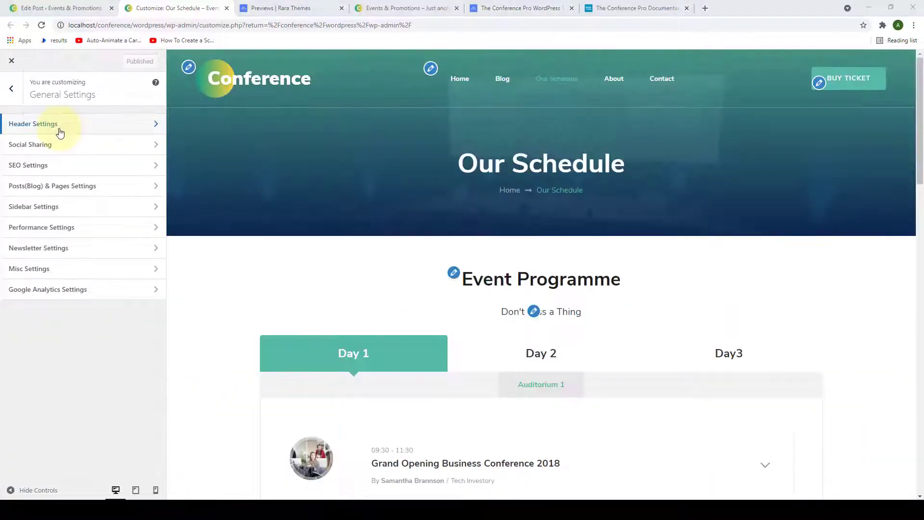
pyautogui.click(59, 133)
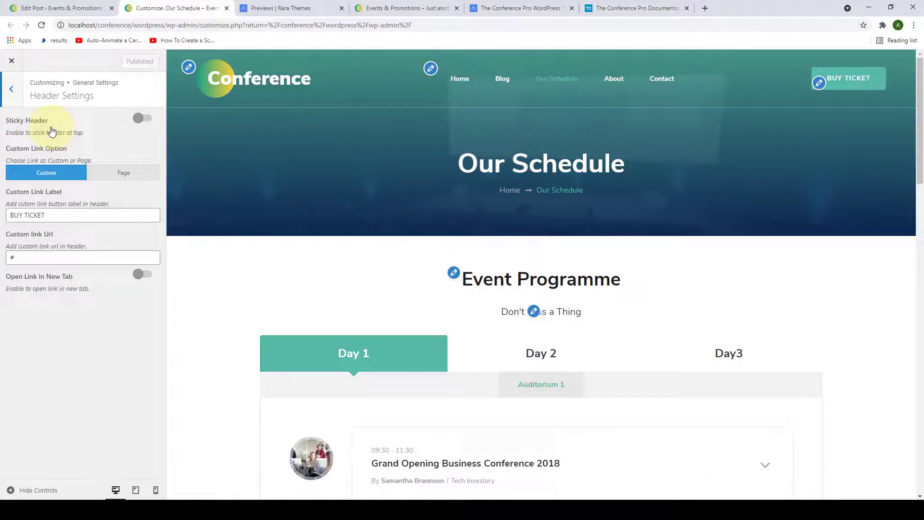
pyautogui.click(146, 118)
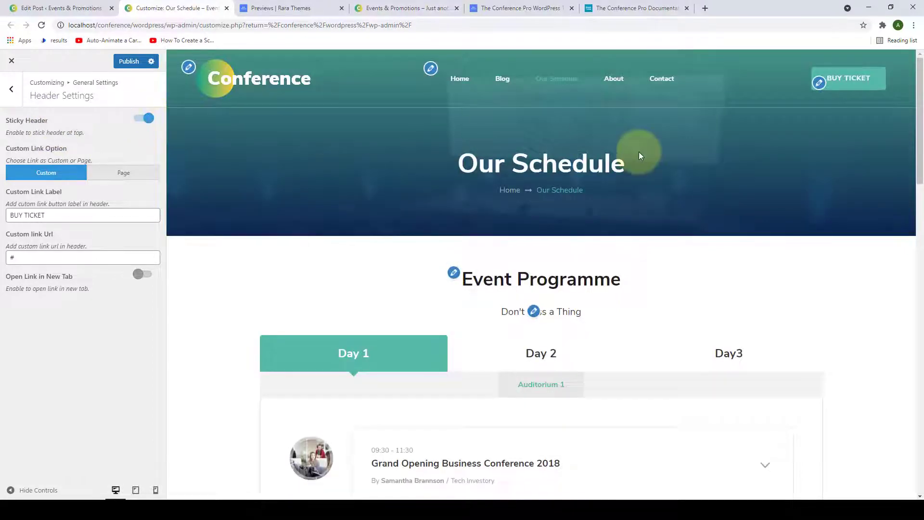
pyautogui.scroll(-3, 639, 152)
pyautogui.scroll(-5, 639, 160)
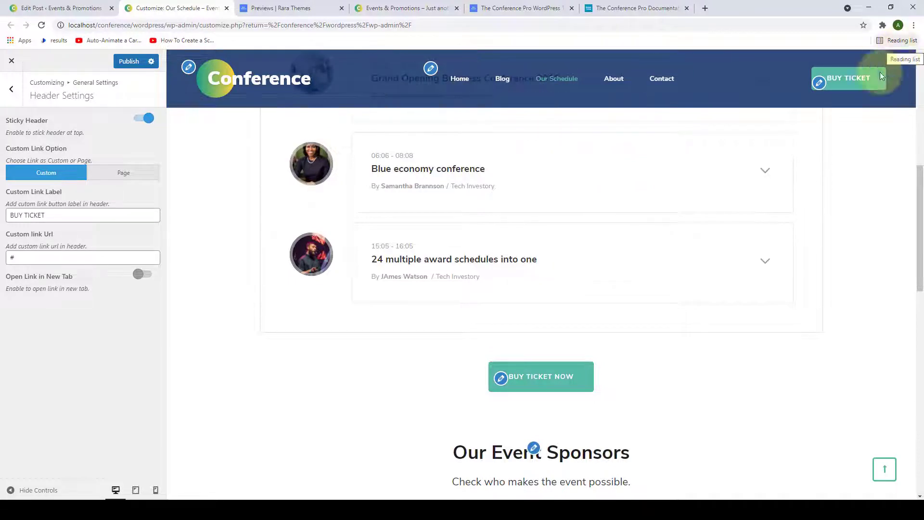
pyautogui.scroll(1, 639, 208)
pyautogui.scroll(7, 639, 208)
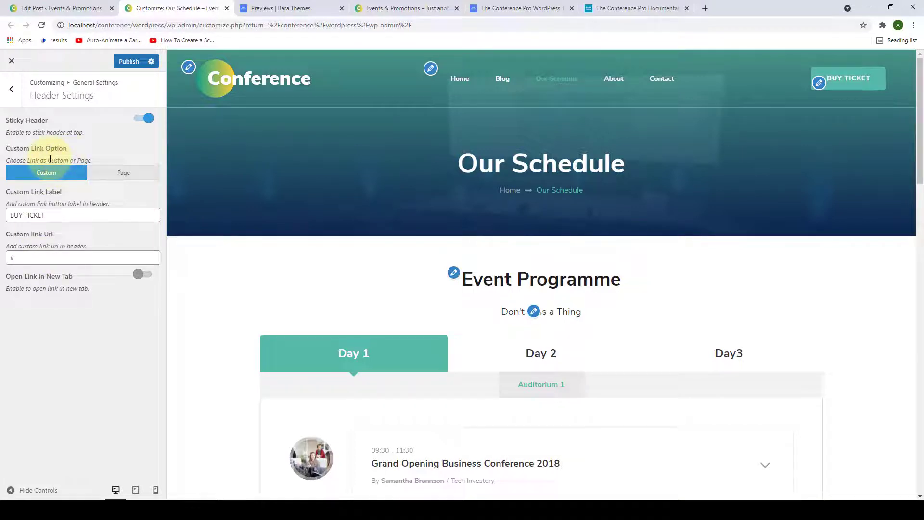
# Keep the header button as the BUY TICKET custom link instead of the Contact page, and publish.
pyautogui.click(129, 180)
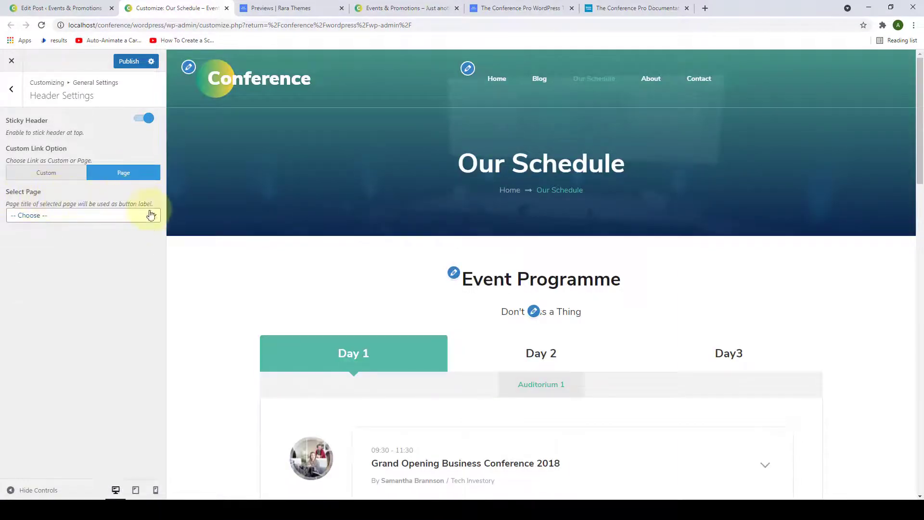
pyautogui.click(155, 220)
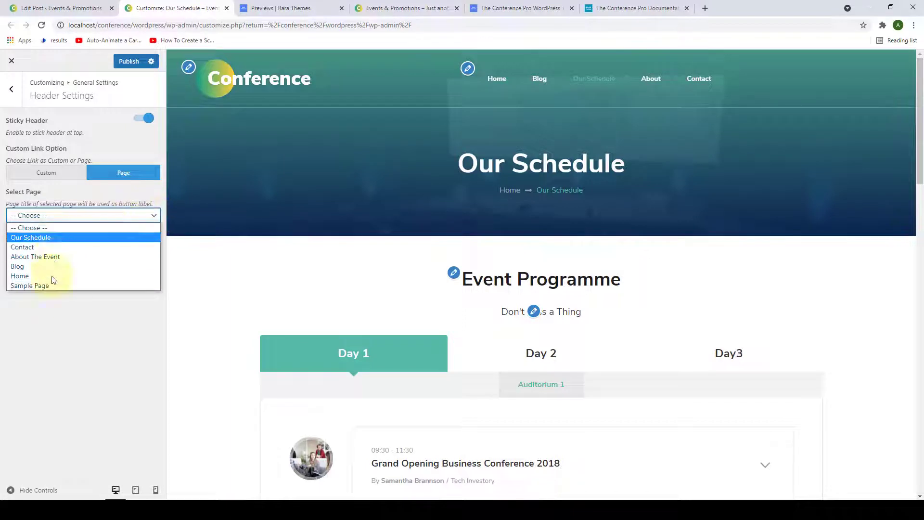
pyautogui.click(53, 248)
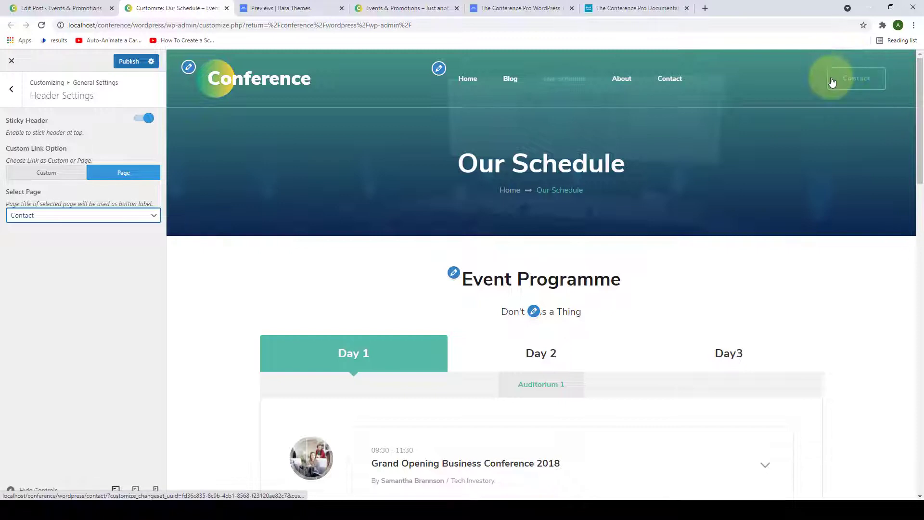
pyautogui.click(44, 174)
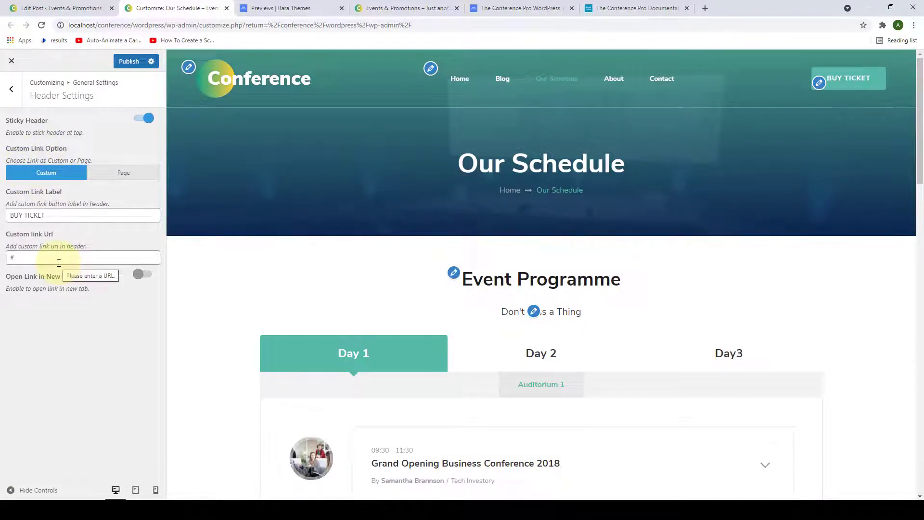
pyautogui.click(126, 62)
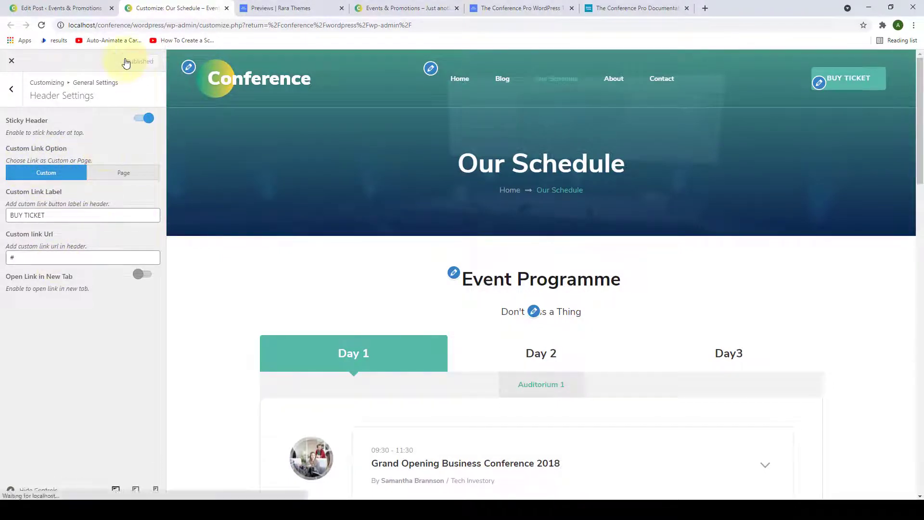
# Preview the Tips for travelling with an infant post and disable Enable Social Sharing Buttons.
pyautogui.click(15, 100)
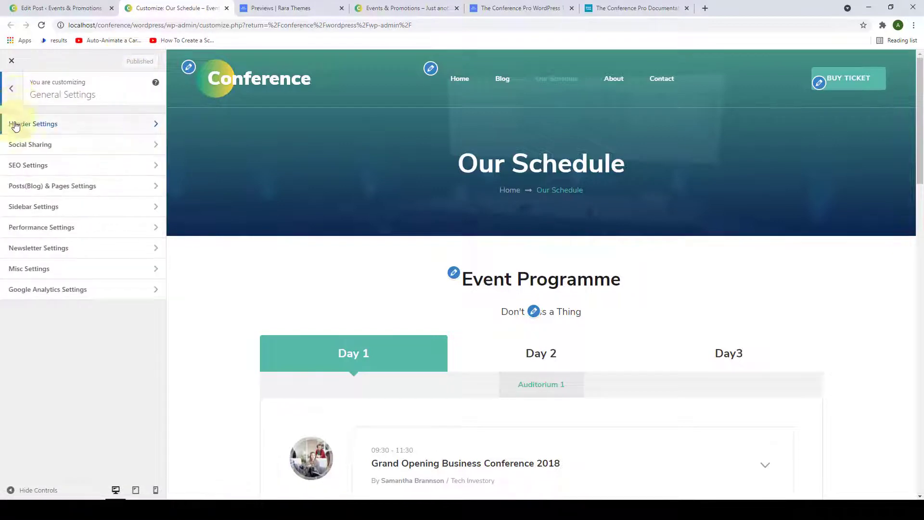
pyautogui.click(67, 155)
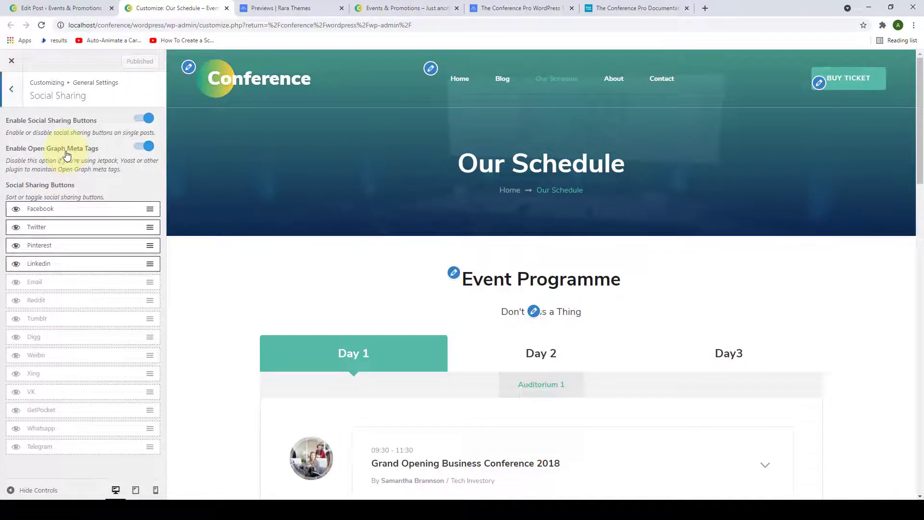
pyautogui.click(503, 81)
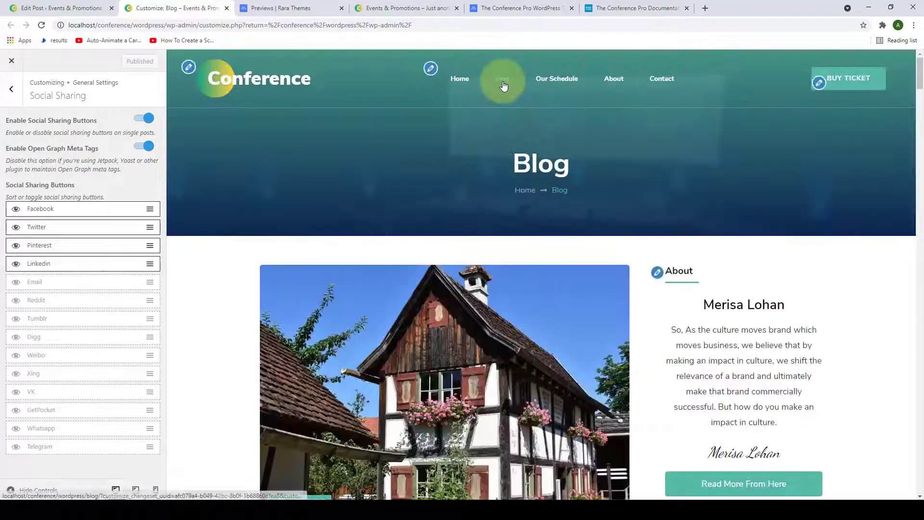
pyautogui.scroll(-7, 452, 212)
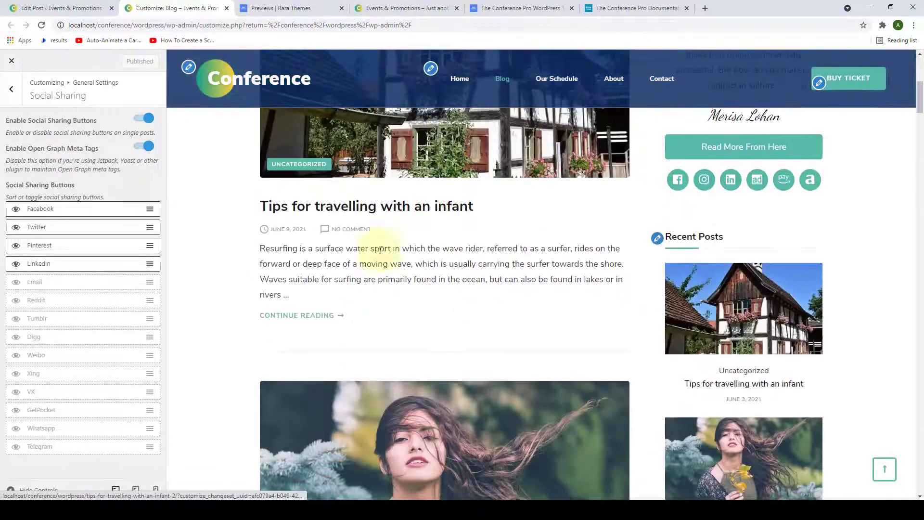
pyautogui.click(319, 210)
pyautogui.scroll(-1, 319, 209)
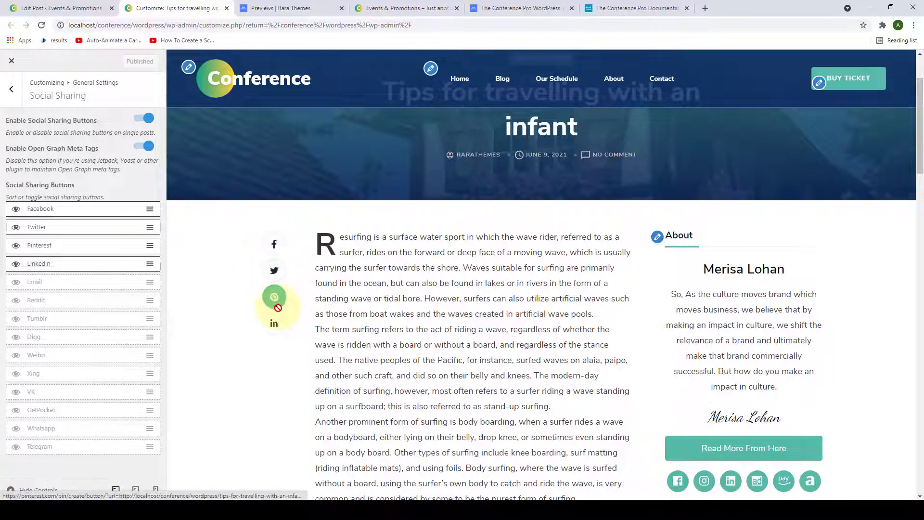
pyautogui.click(142, 124)
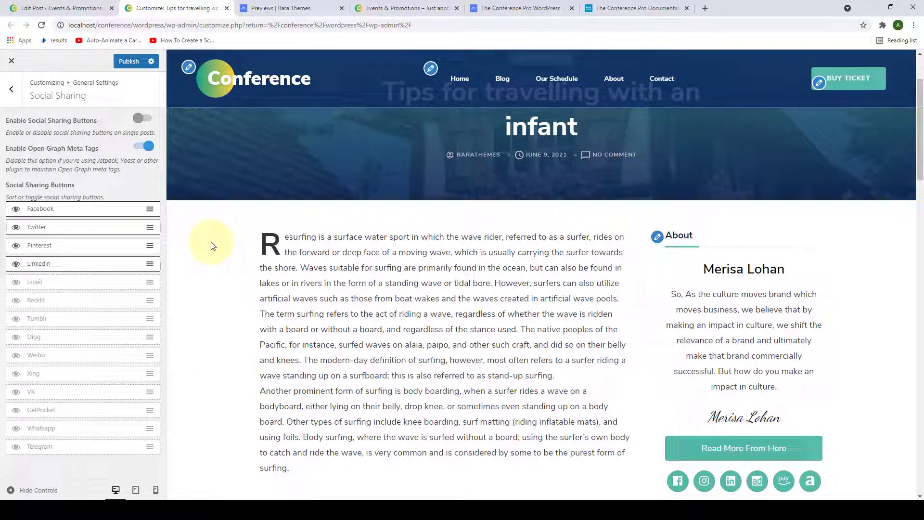
# Re-enable social sharing buttons and add Email as the first share button.
pyautogui.click(143, 118)
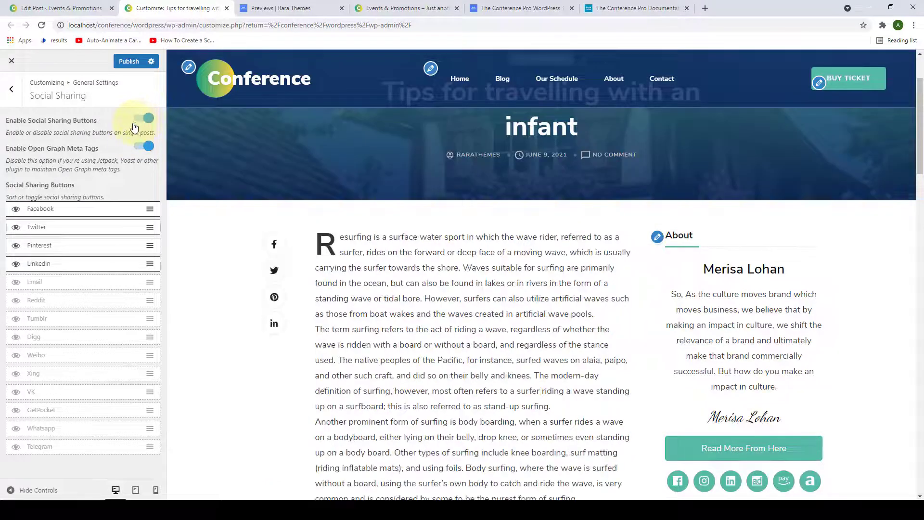
pyautogui.click(274, 244)
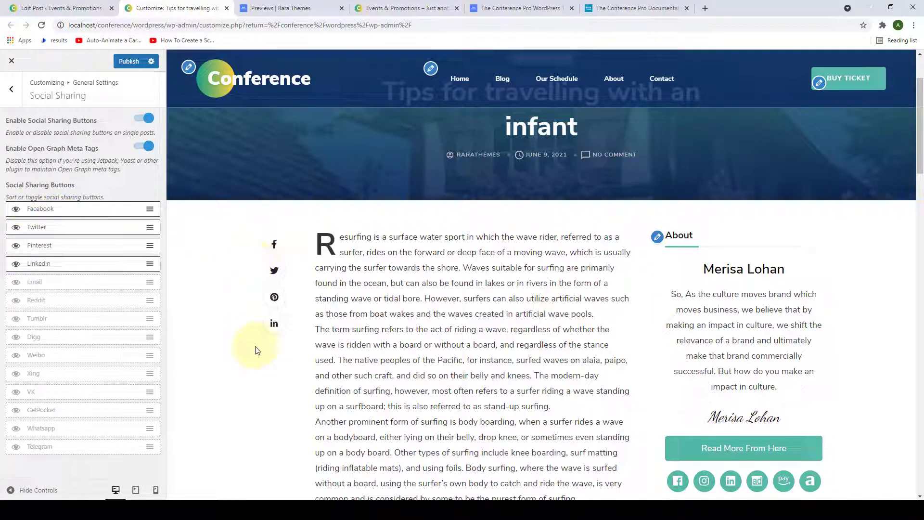
pyautogui.click(17, 284)
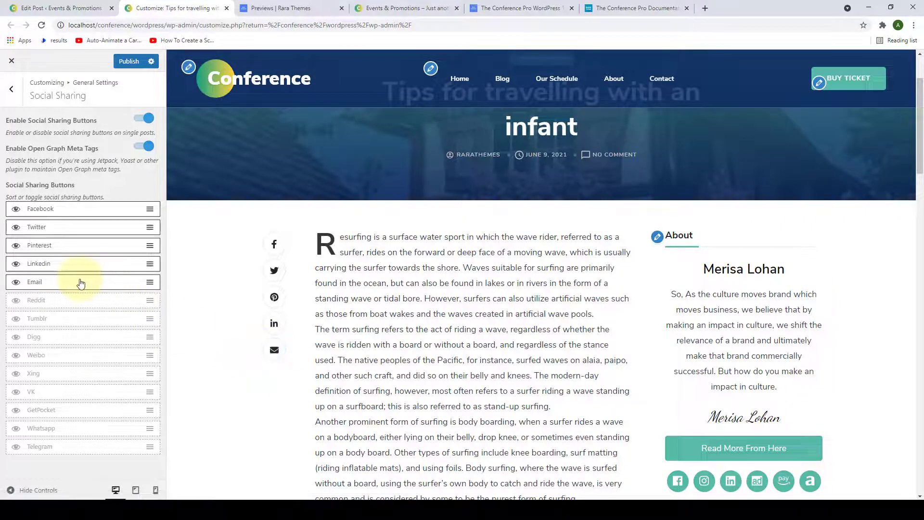
pyautogui.moveTo(83, 283); pyautogui.dragTo(81, 239)
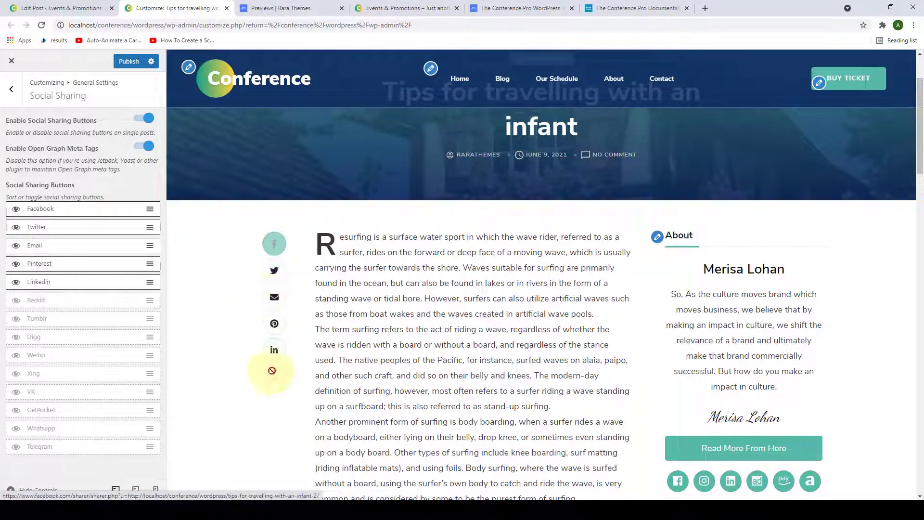
pyautogui.moveTo(90, 245); pyautogui.dragTo(91, 207)
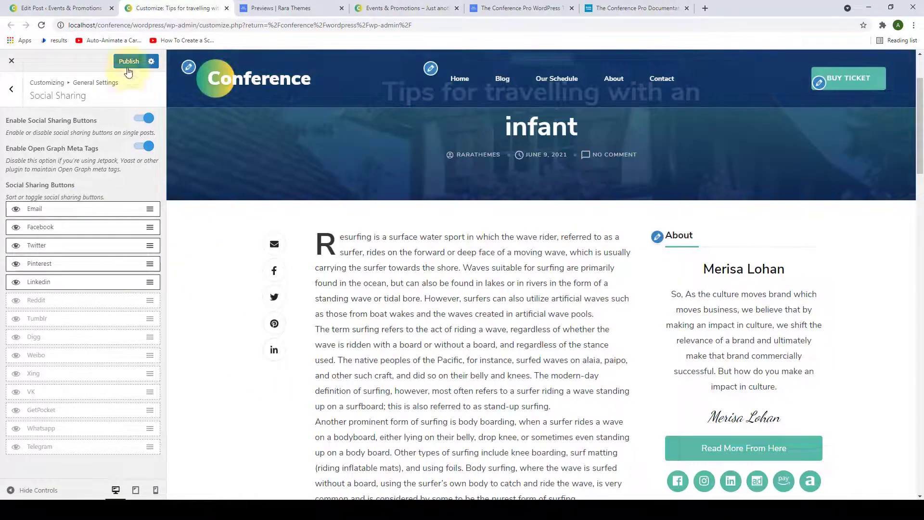
# Publish the social sharing changes and open SEO Settings.
pyautogui.click(127, 63)
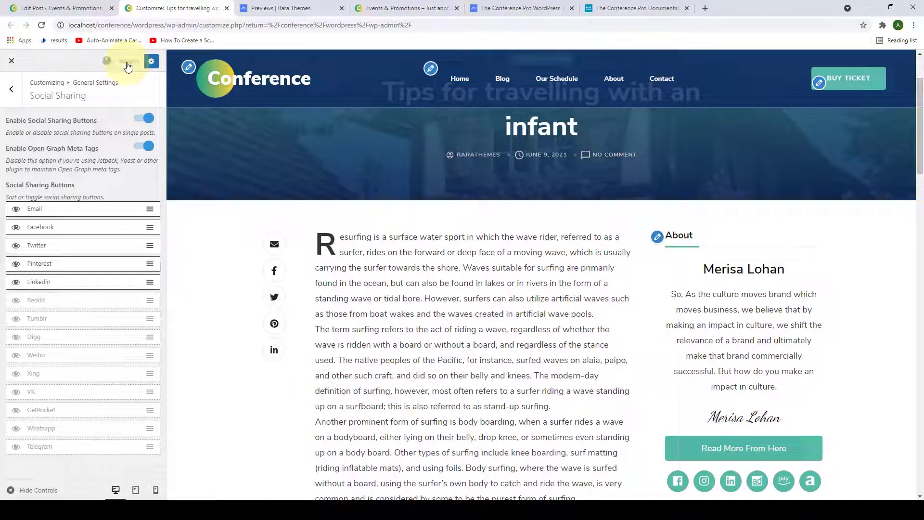
pyautogui.click(8, 91)
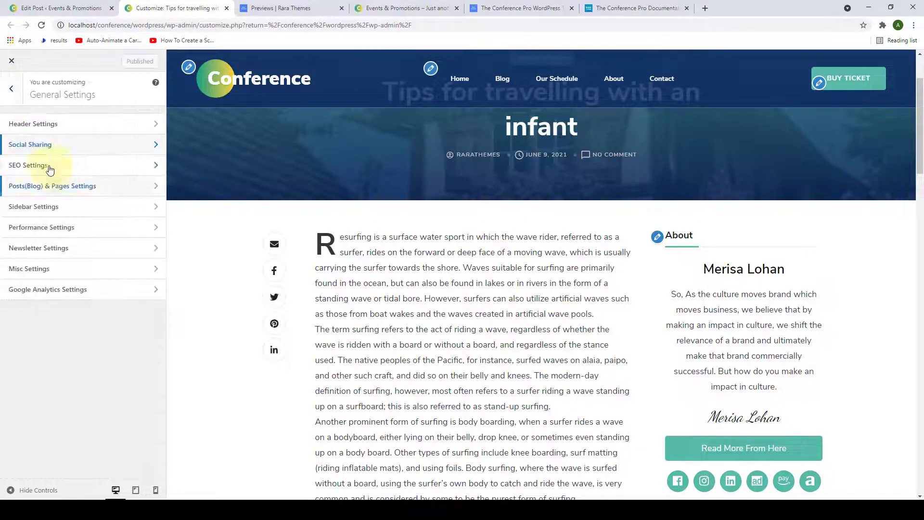
pyautogui.click(77, 170)
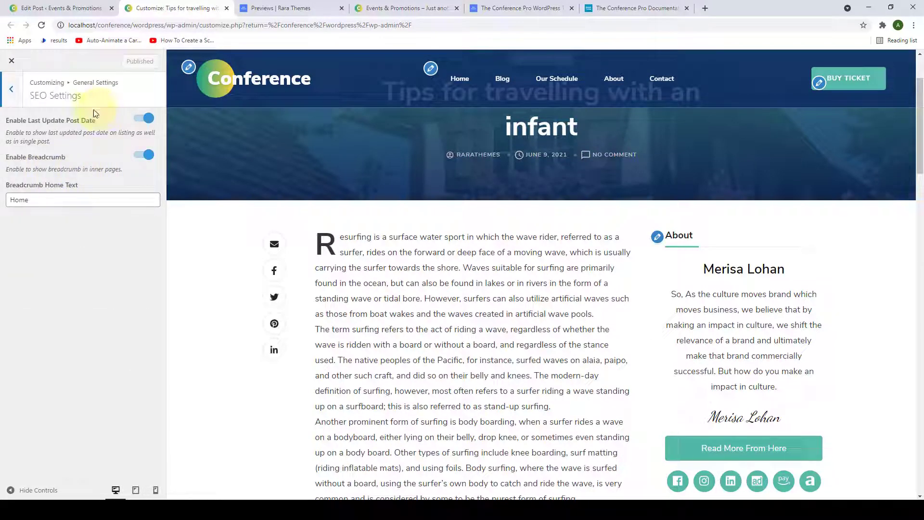
# Open Posts(Blog) & Pages Settings and switch on Blog Post Image Crop.
pyautogui.click(4, 93)
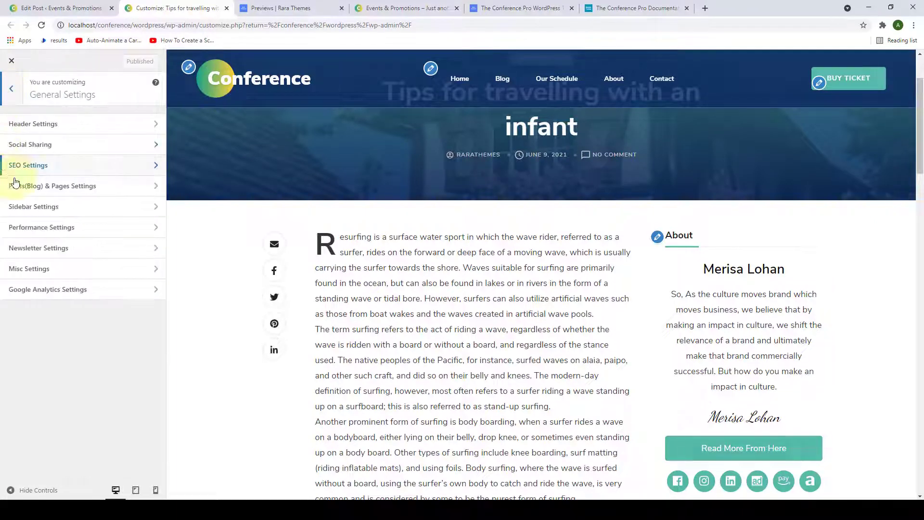
pyautogui.click(75, 188)
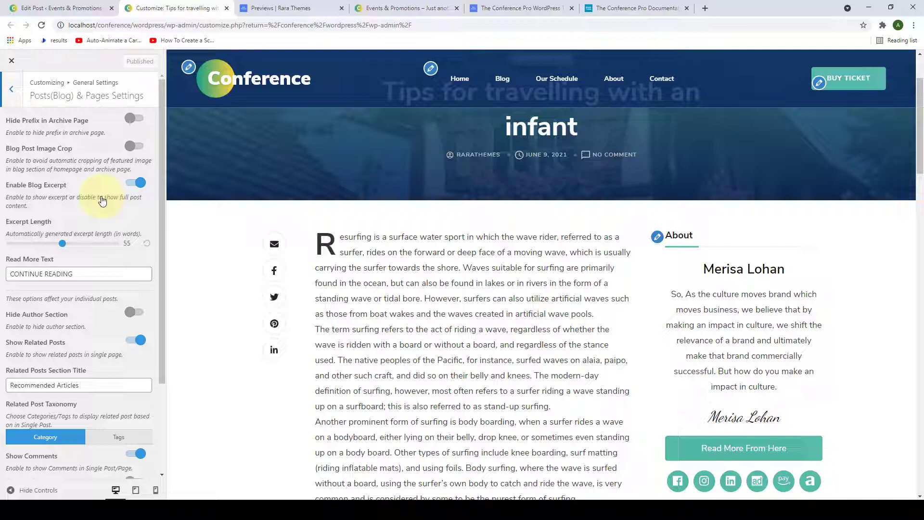
pyautogui.scroll(-2, 107, 154)
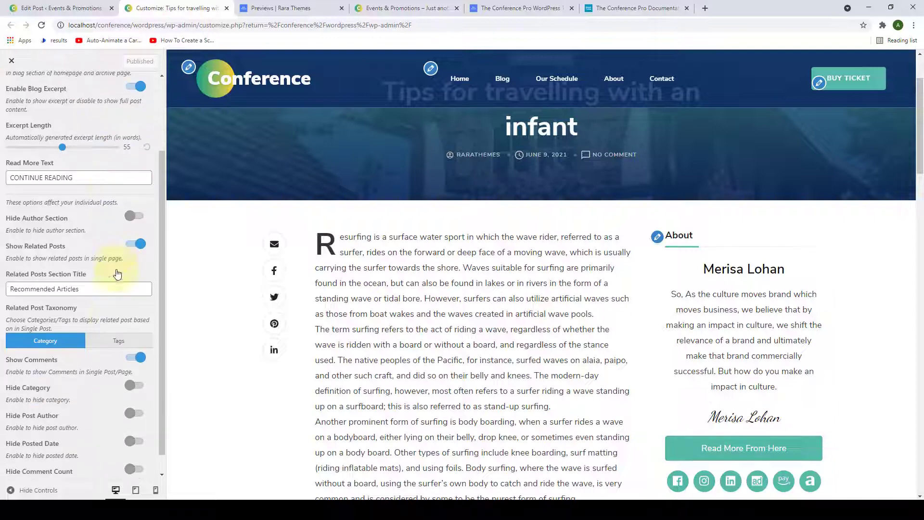
pyautogui.scroll(2, 108, 226)
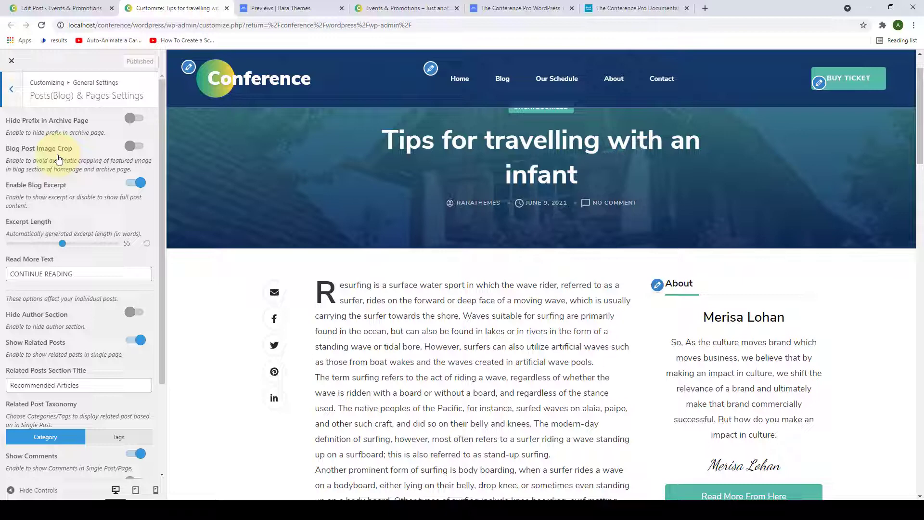
pyautogui.click(139, 146)
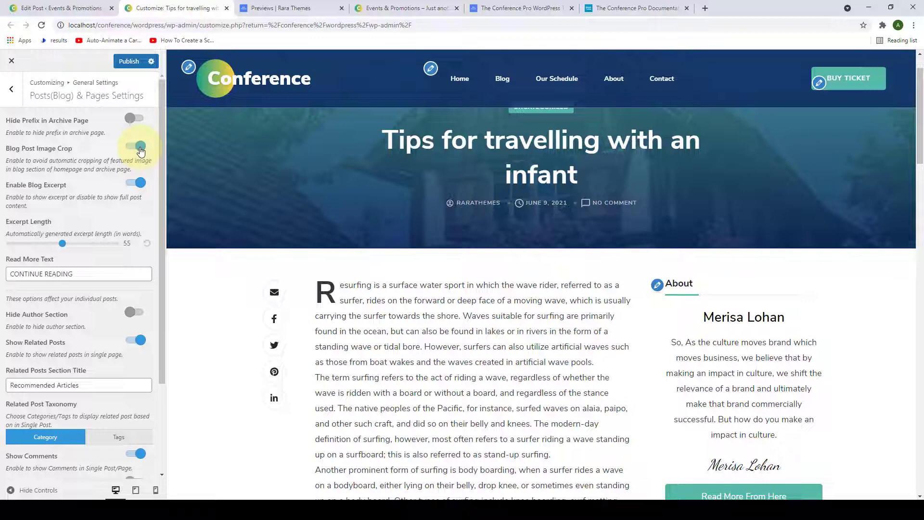
pyautogui.scroll(-3, 103, 162)
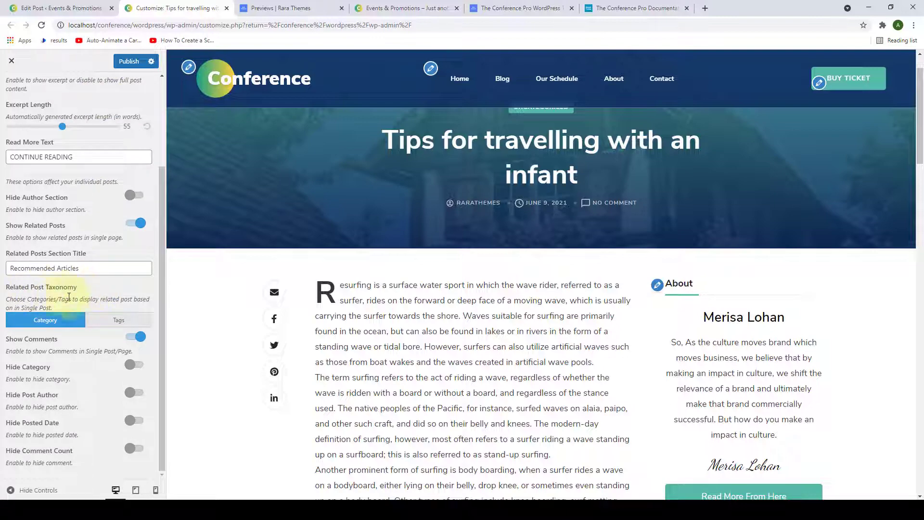
pyautogui.scroll(-10, 525, 217)
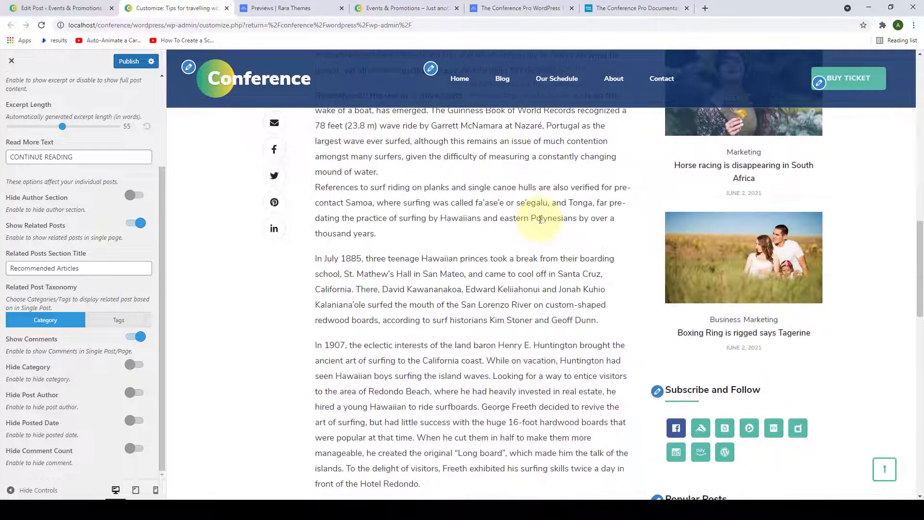
pyautogui.scroll(-15, 539, 219)
pyautogui.scroll(8, 540, 216)
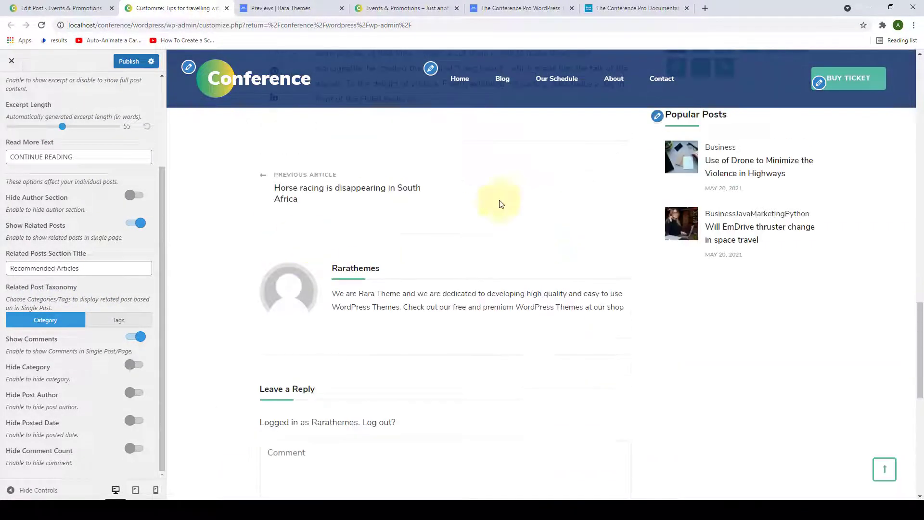
pyautogui.scroll(15, 499, 259)
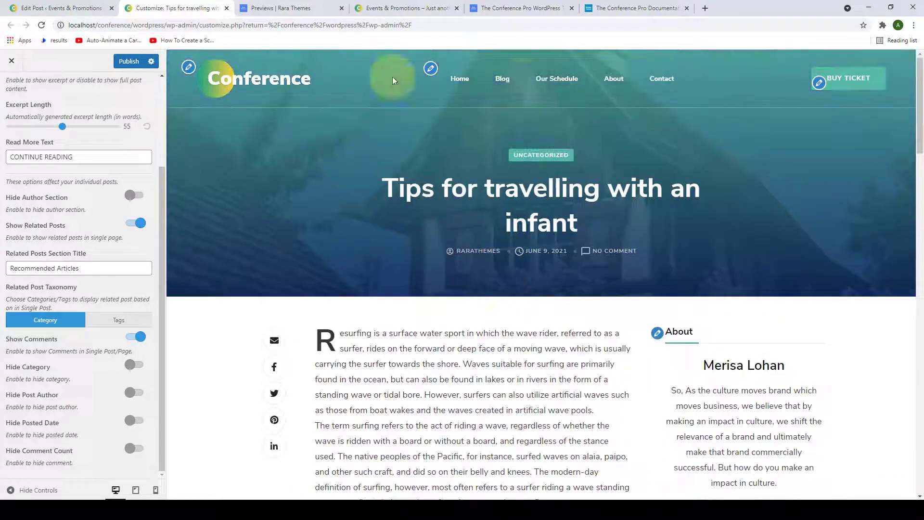
# Preview the Horse racing is disappearing in South Africa post from the Blog page.
pyautogui.click(505, 78)
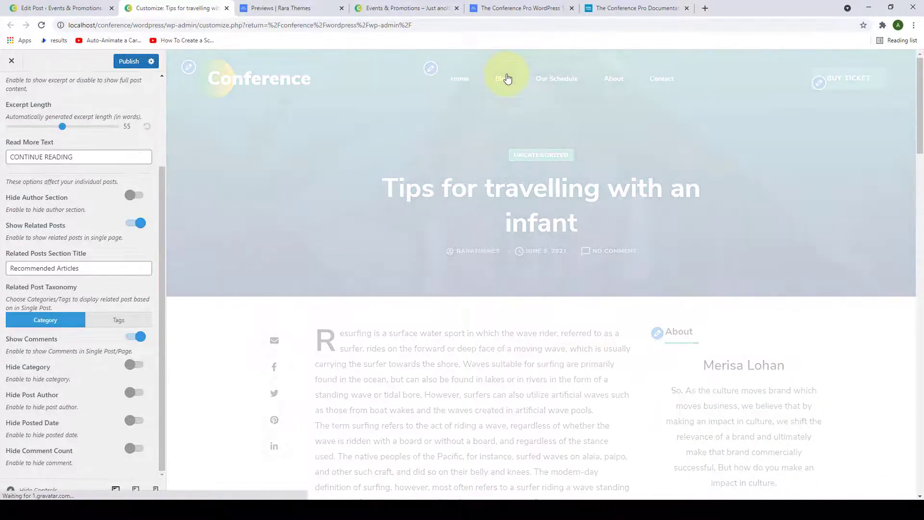
pyautogui.scroll(-15, 502, 144)
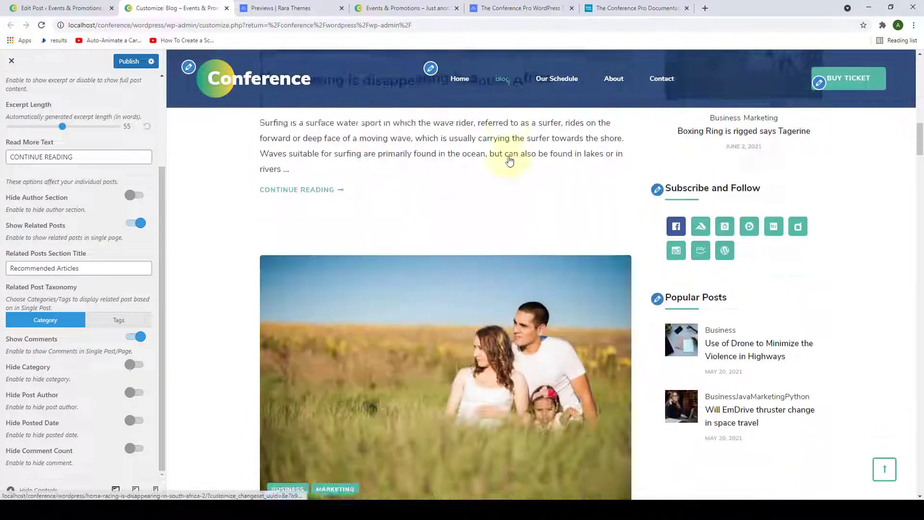
pyautogui.scroll(3, 510, 161)
pyautogui.click(361, 223)
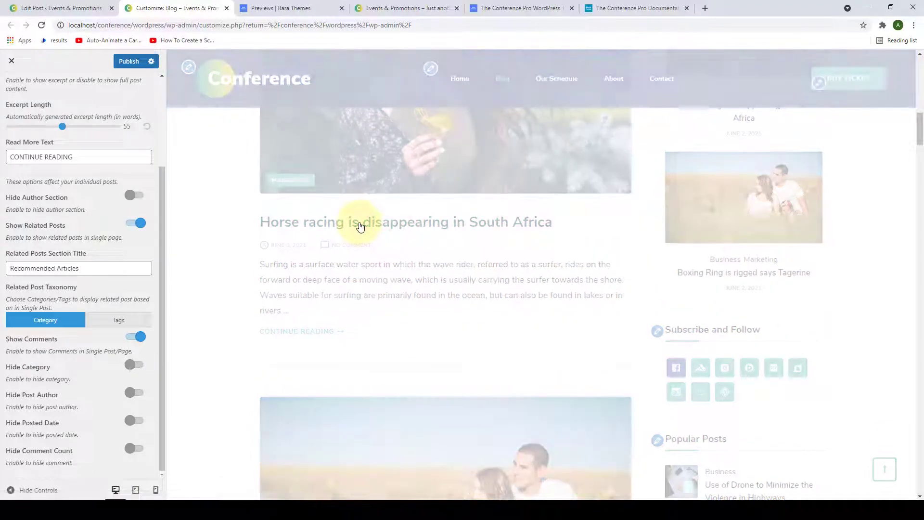
pyautogui.scroll(-10, 447, 204)
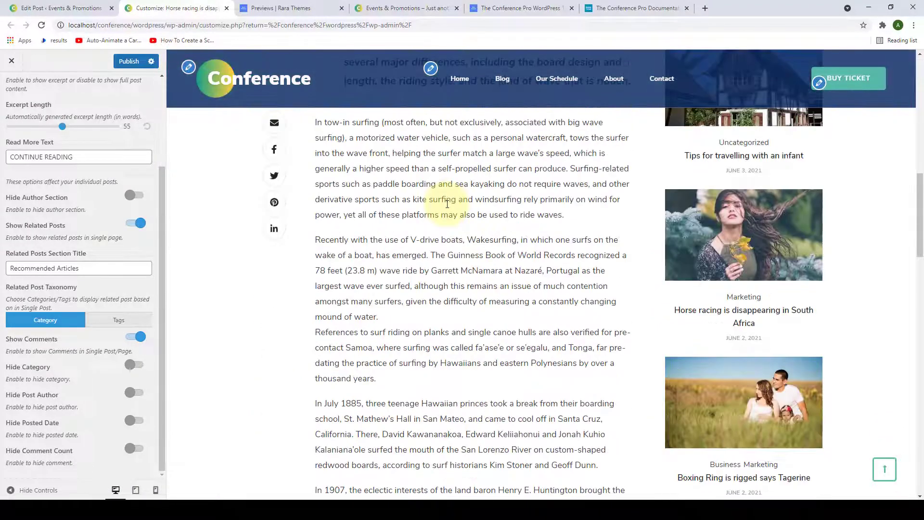
pyautogui.scroll(-15, 447, 204)
pyautogui.scroll(-4, 443, 202)
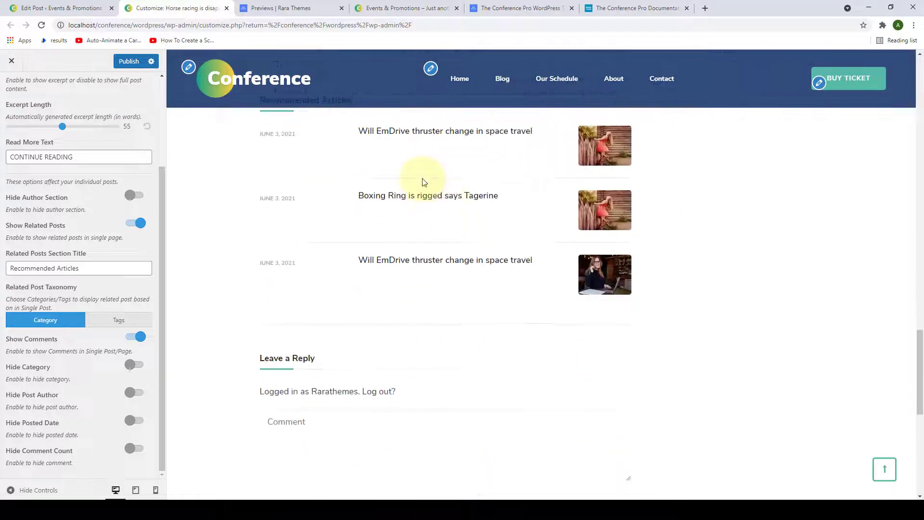
pyautogui.scroll(2, 423, 182)
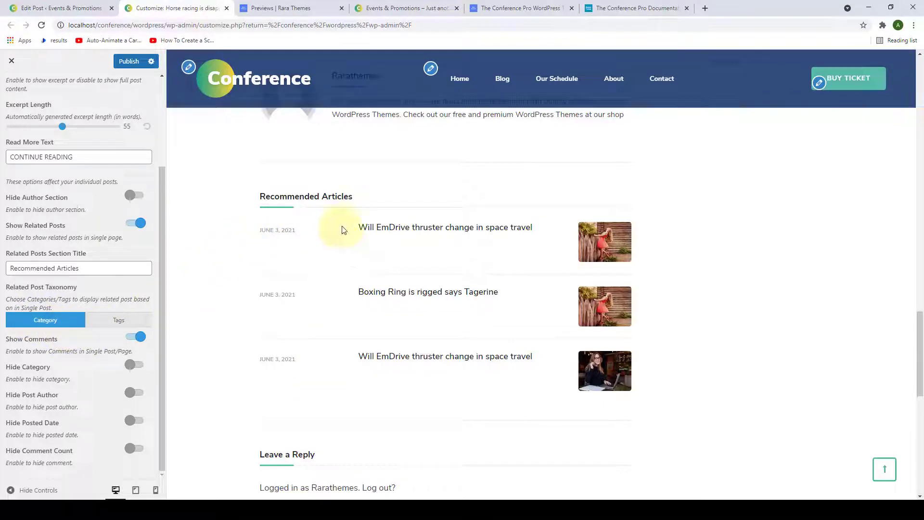
# Set Related Post Taxonomy to Category and publish.
pyautogui.click(120, 321)
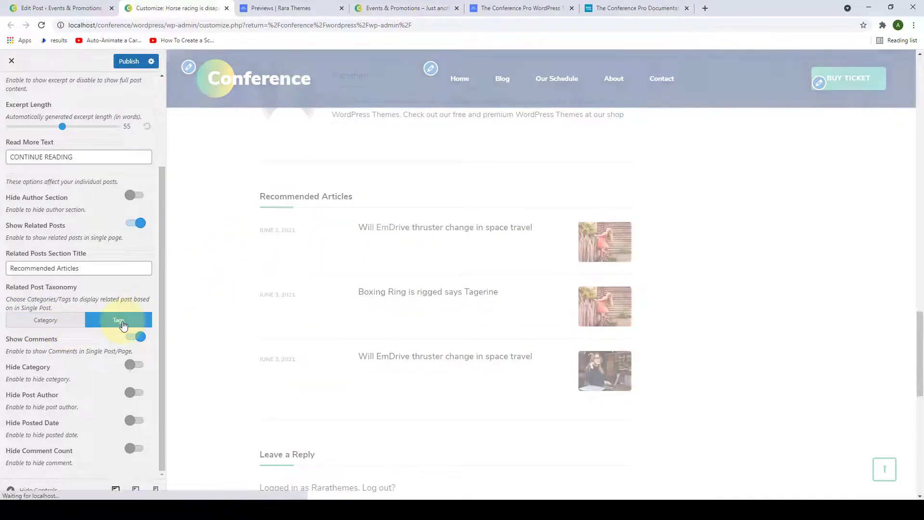
pyautogui.scroll(-2, 318, 337)
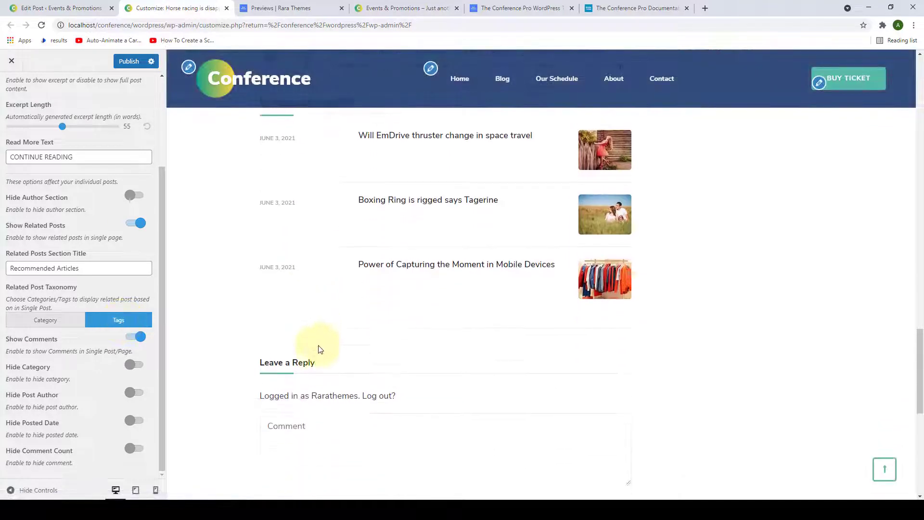
pyautogui.scroll(1, 321, 349)
pyautogui.scroll(3, 322, 350)
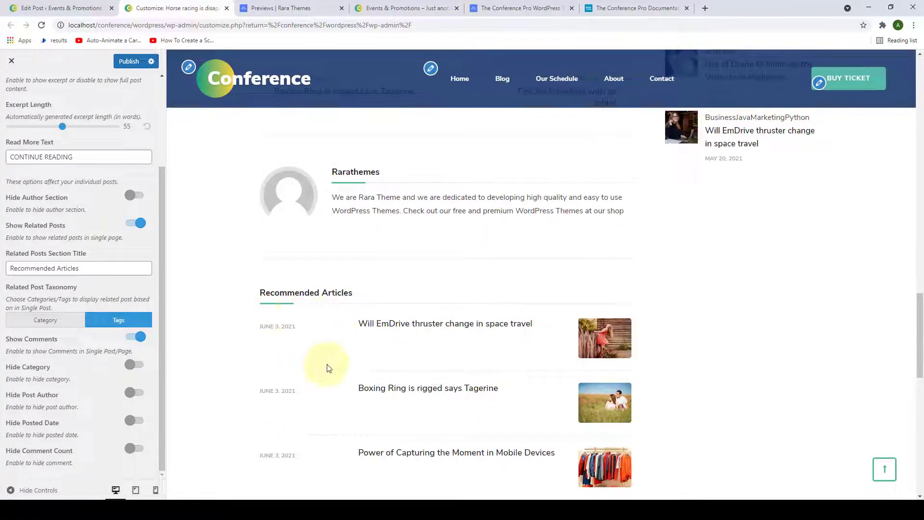
pyautogui.scroll(-1, 325, 368)
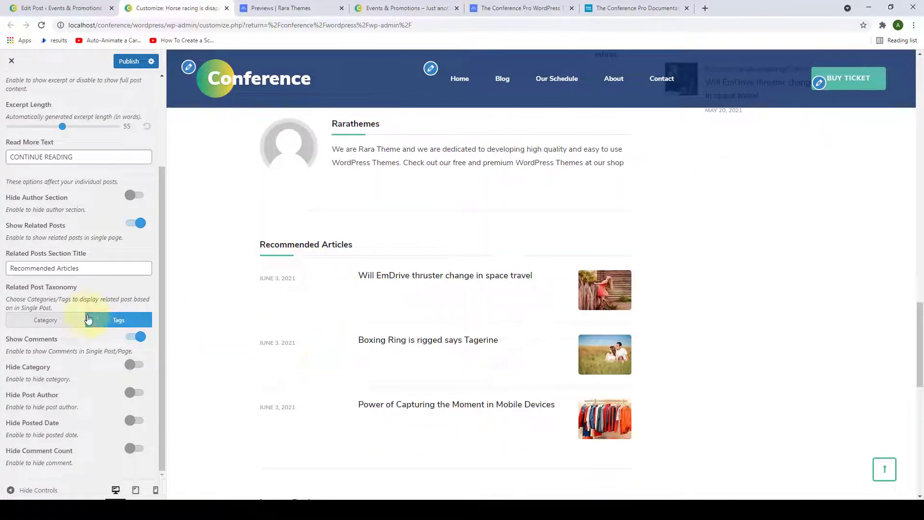
pyautogui.click(44, 322)
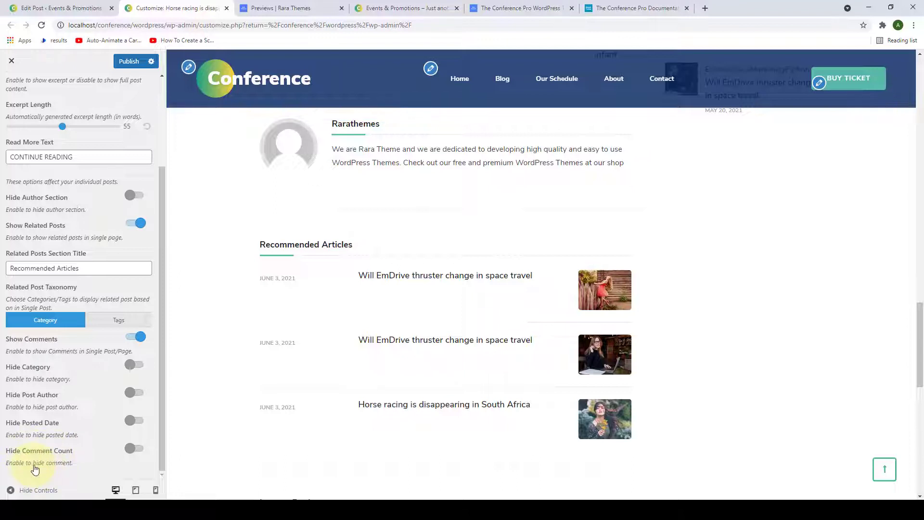
pyautogui.scroll(3, 58, 418)
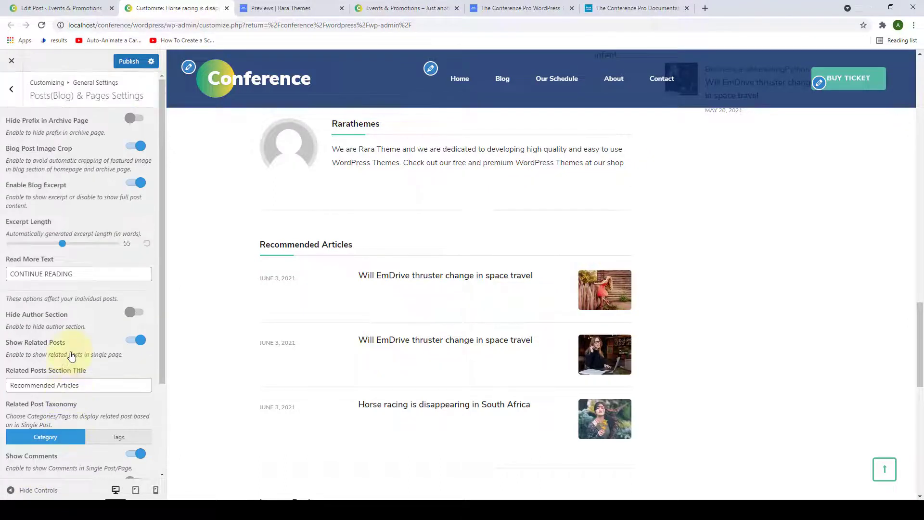
pyautogui.click(128, 66)
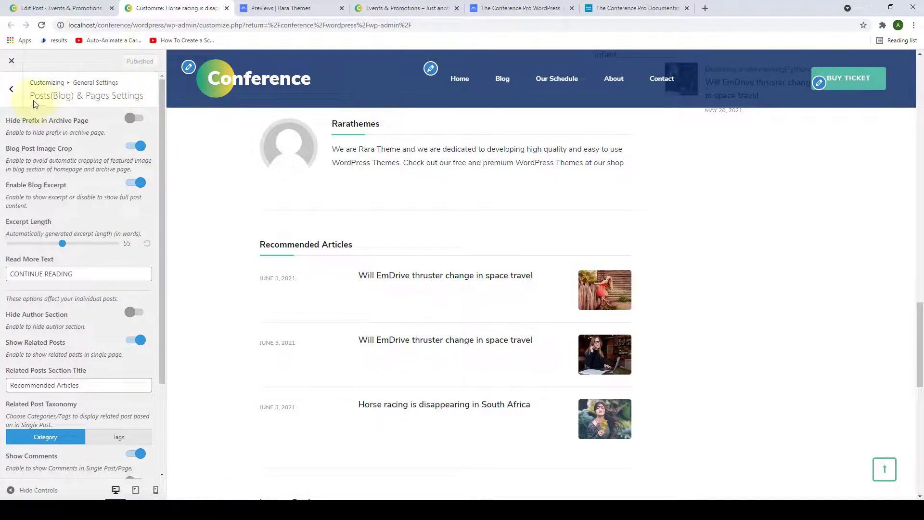
# Review the Sidebar Settings options, then return to General Settings.
pyautogui.click(17, 98)
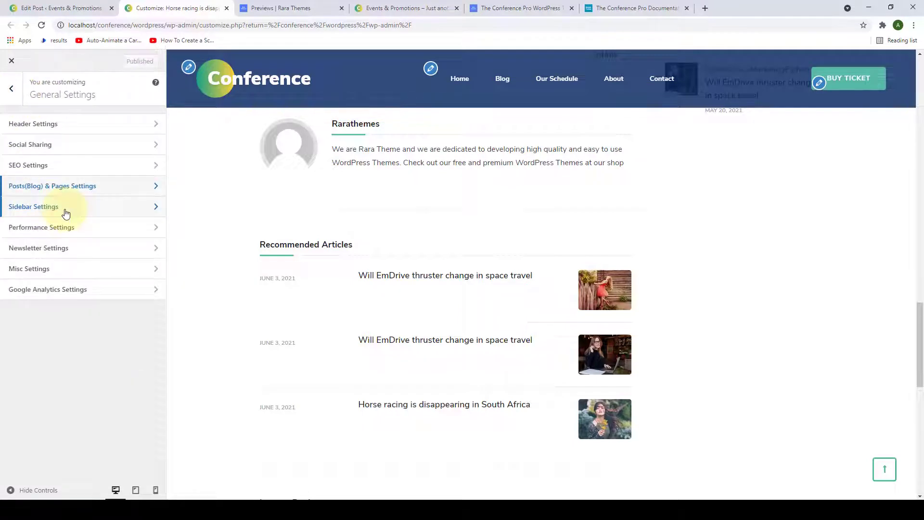
pyautogui.click(64, 208)
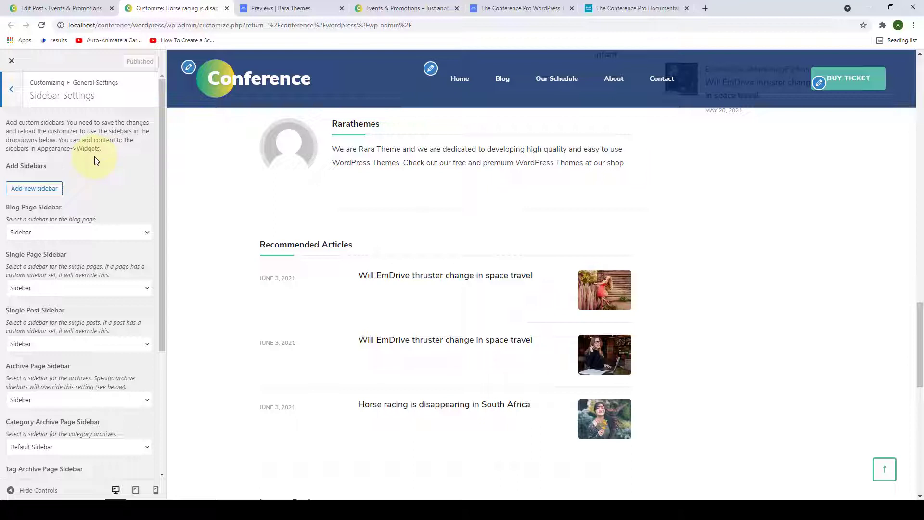
pyautogui.scroll(-4, 120, 291)
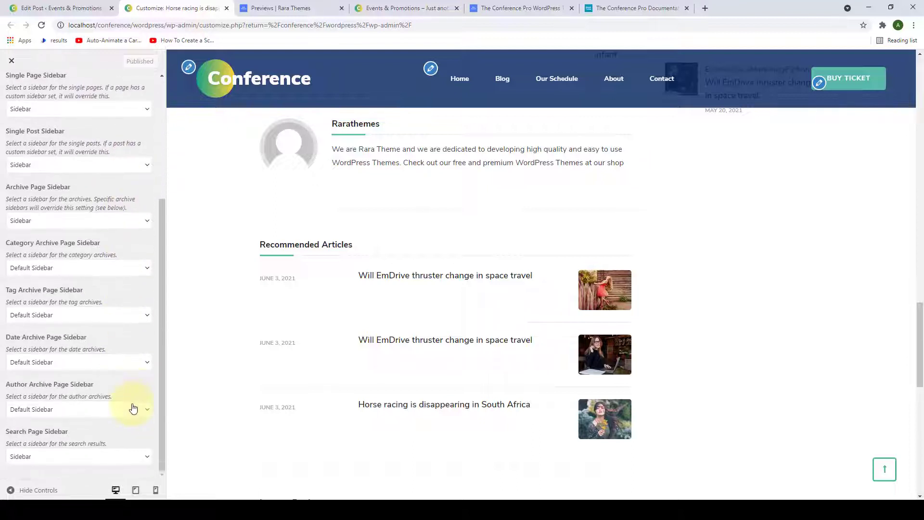
pyautogui.scroll(3, 130, 301)
pyautogui.scroll(-3, 128, 301)
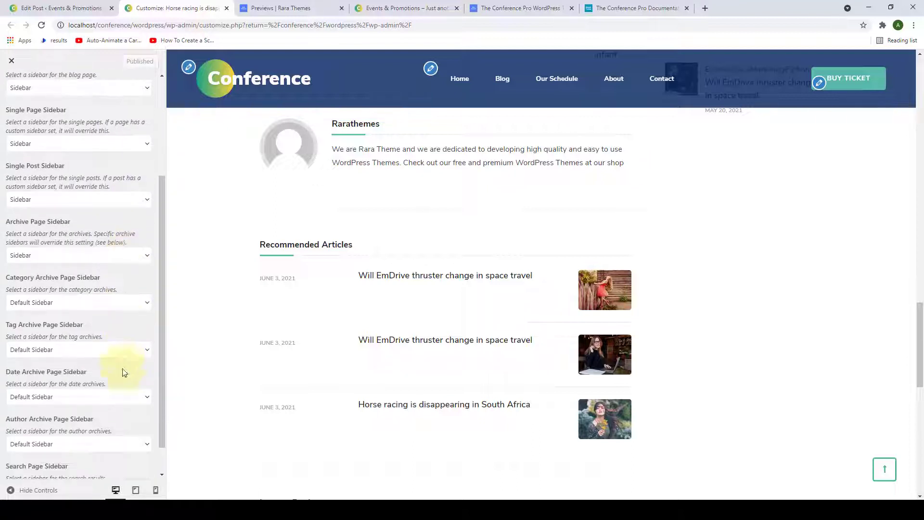
pyautogui.scroll(1, 123, 412)
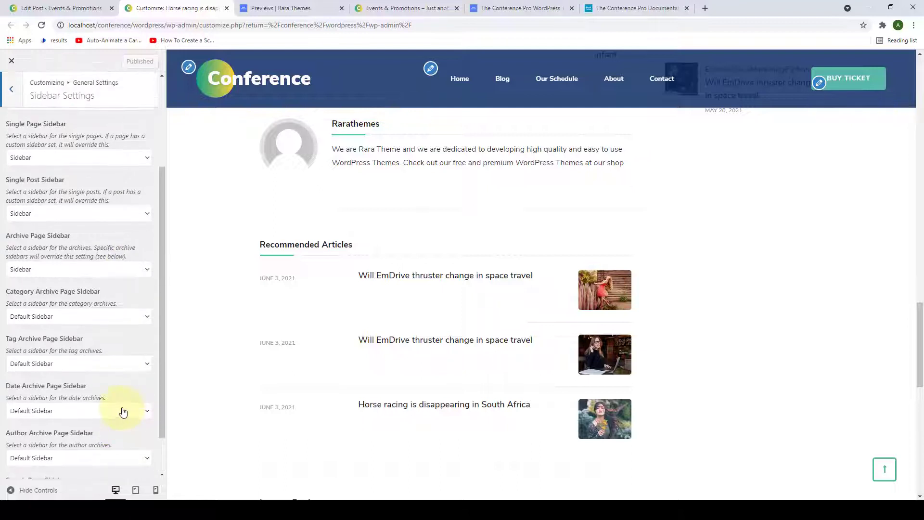
pyautogui.scroll(1, 123, 412)
pyautogui.scroll(3, 123, 412)
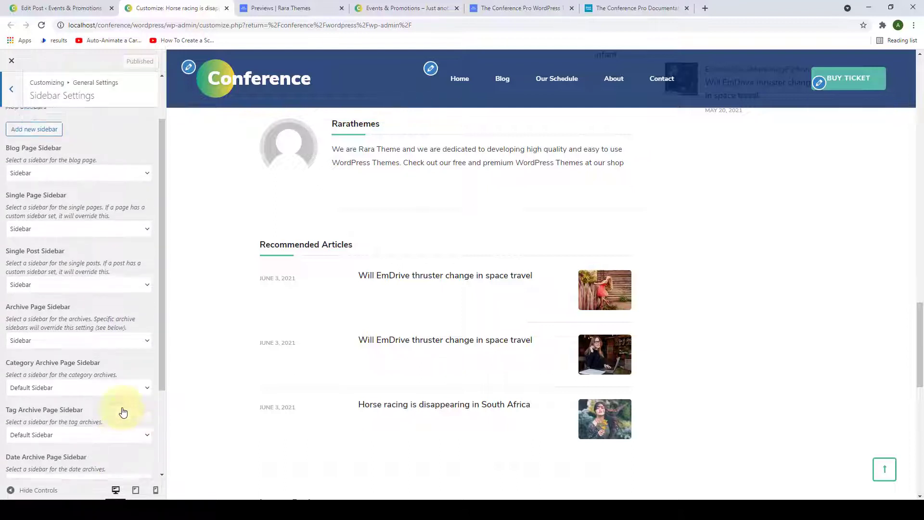
pyautogui.click(11, 89)
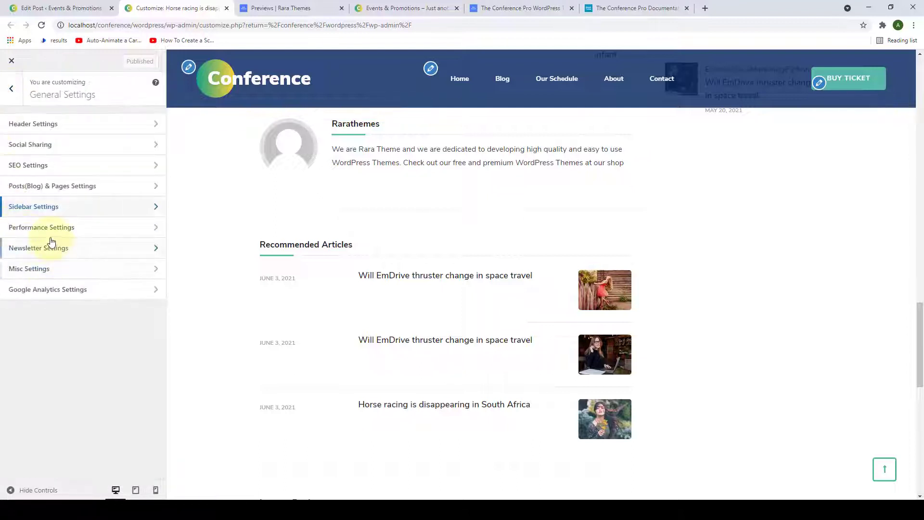
# Switch off Lazy Load and Lazy Load Content Images in Performance Settings and publish.
pyautogui.click(75, 233)
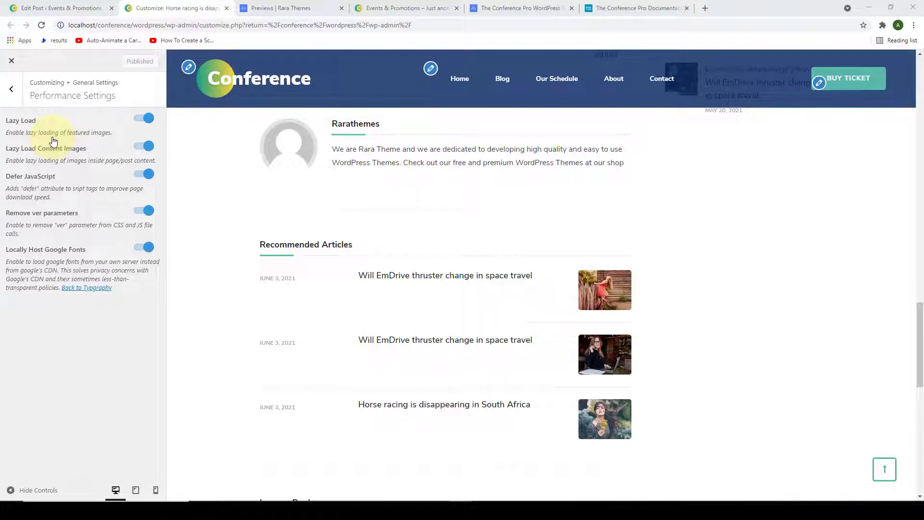
pyautogui.click(143, 120)
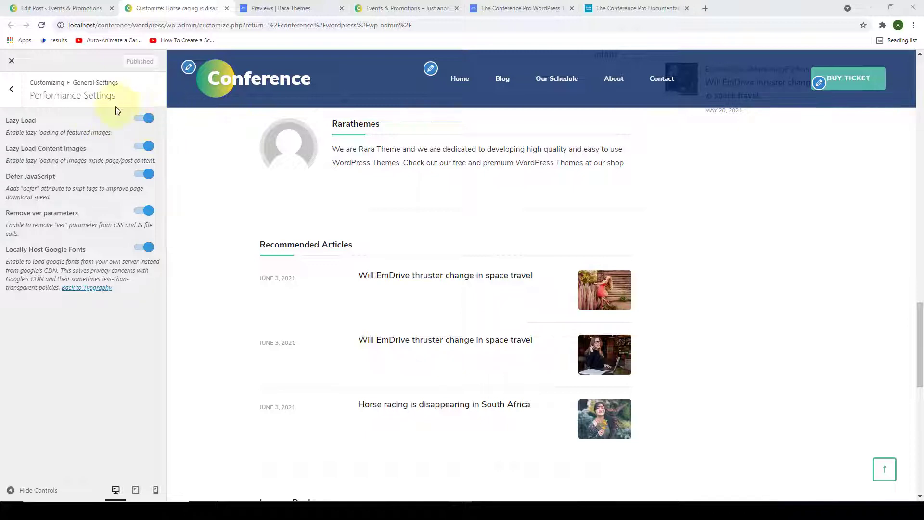
pyautogui.click(152, 142)
pyautogui.click(141, 119)
pyautogui.click(143, 147)
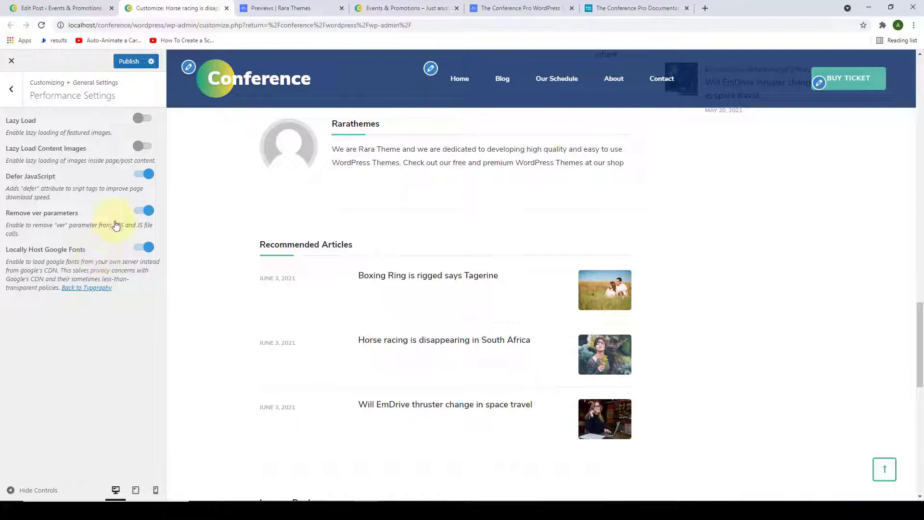
pyautogui.click(120, 63)
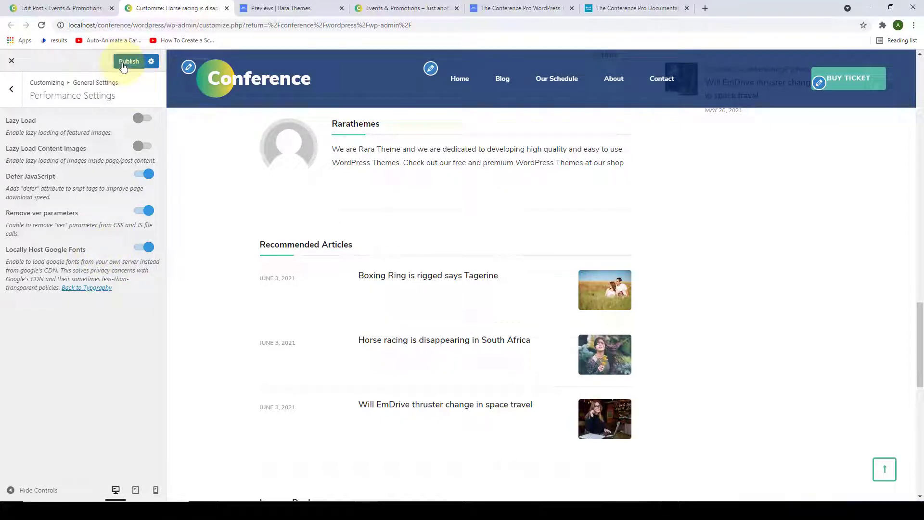
pyautogui.click(12, 92)
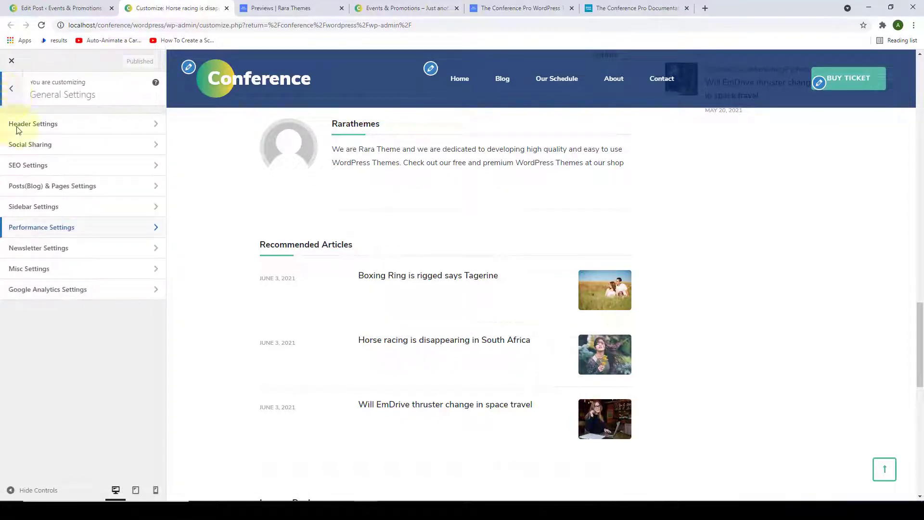
# Check Newsletter Settings, then open Misc Settings from General Settings.
pyautogui.click(26, 257)
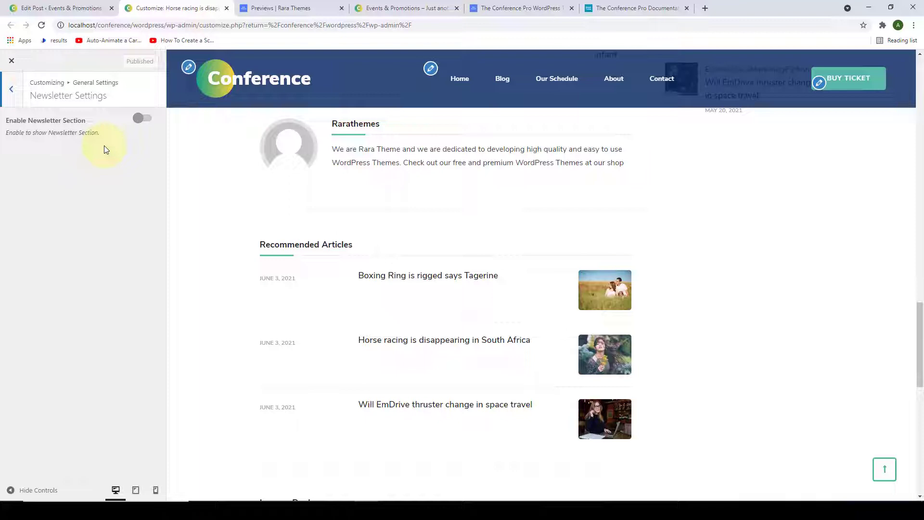
pyautogui.click(11, 93)
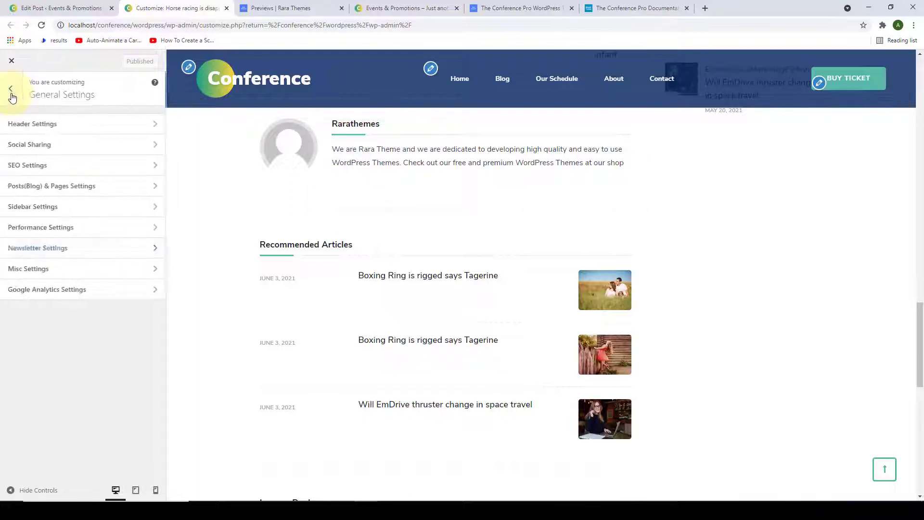
pyautogui.click(74, 269)
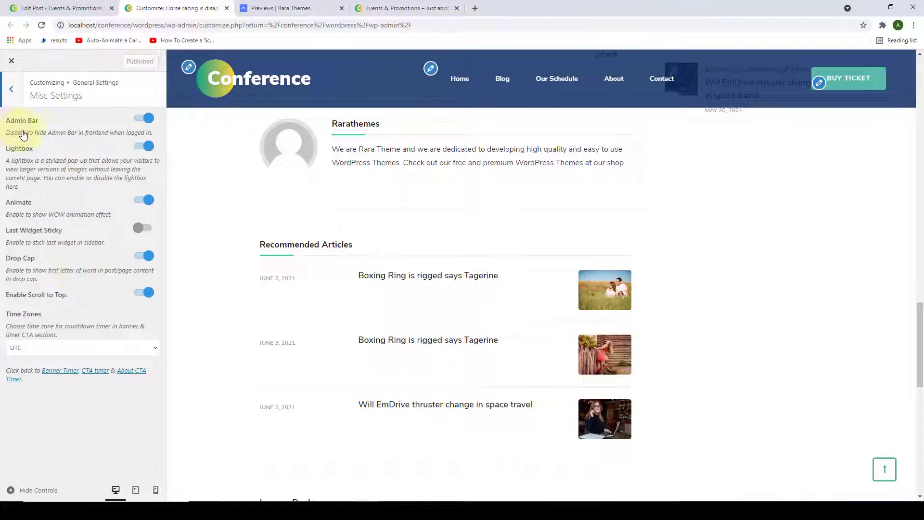
# Switch off the front-end Admin Bar, publish, and reload the home page to check it.
pyautogui.click(367, 10)
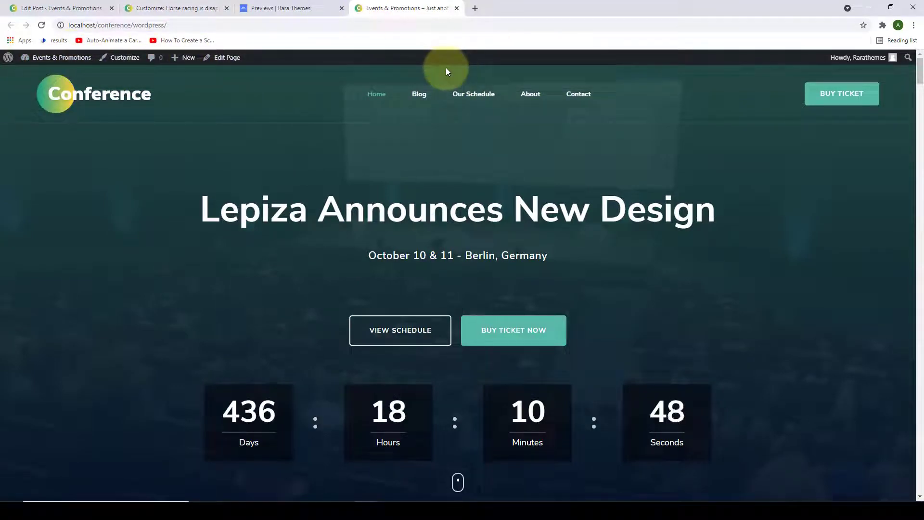
pyautogui.click(180, 8)
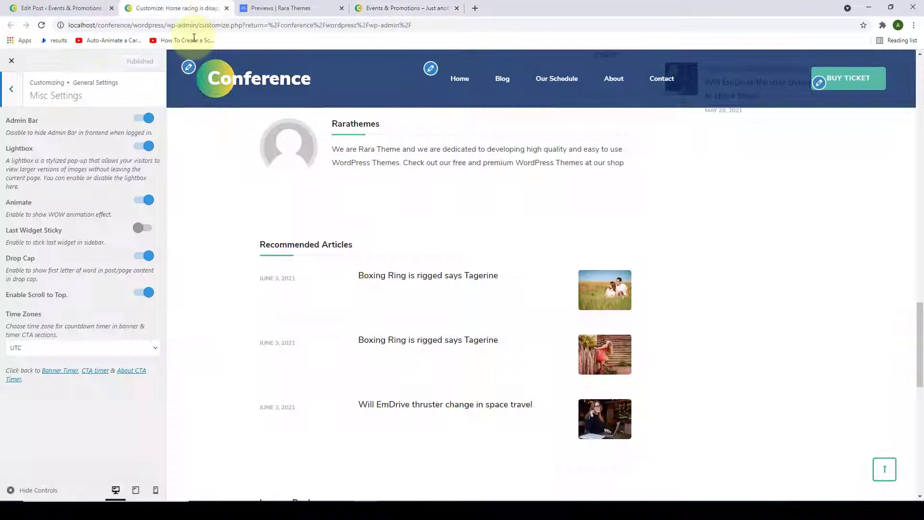
pyautogui.click(145, 117)
pyautogui.click(134, 62)
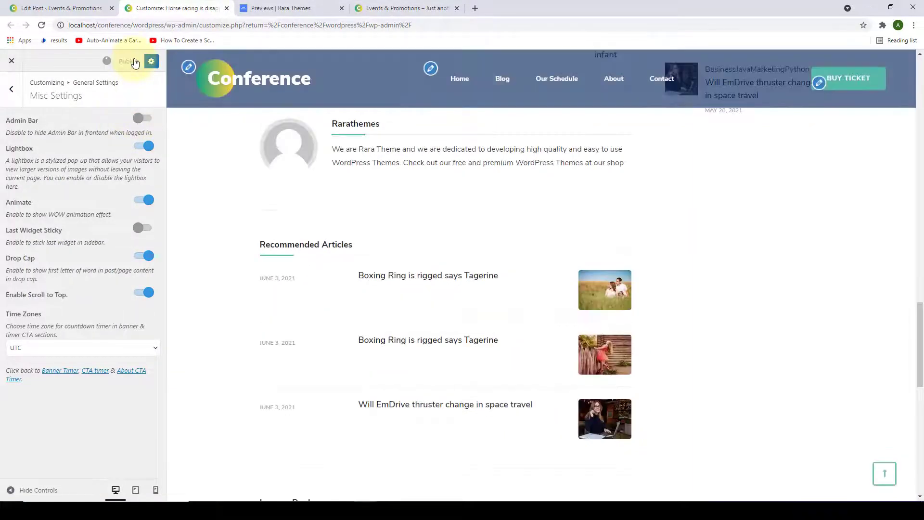
pyautogui.click(380, 9)
pyautogui.click(42, 26)
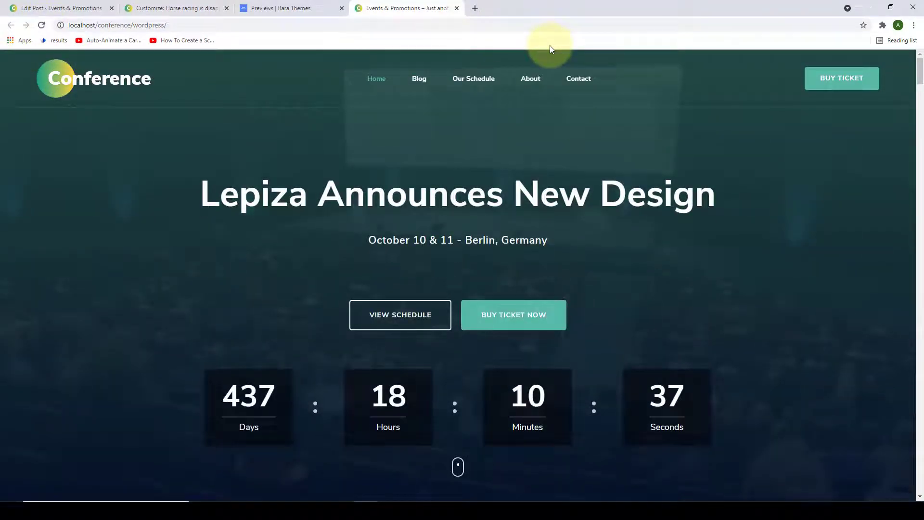
# Switch the Admin Bar back on, publish, and reload the home page to confirm it shows.
pyautogui.click(173, 8)
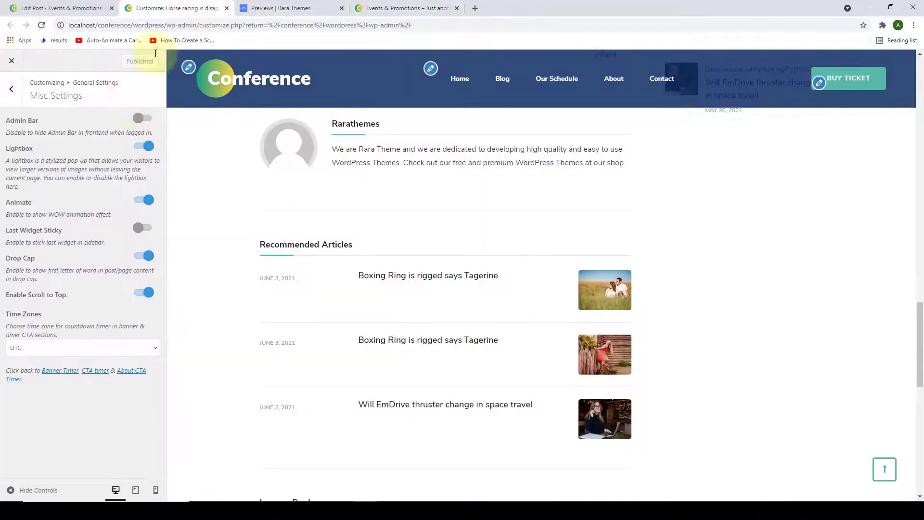
pyautogui.click(147, 119)
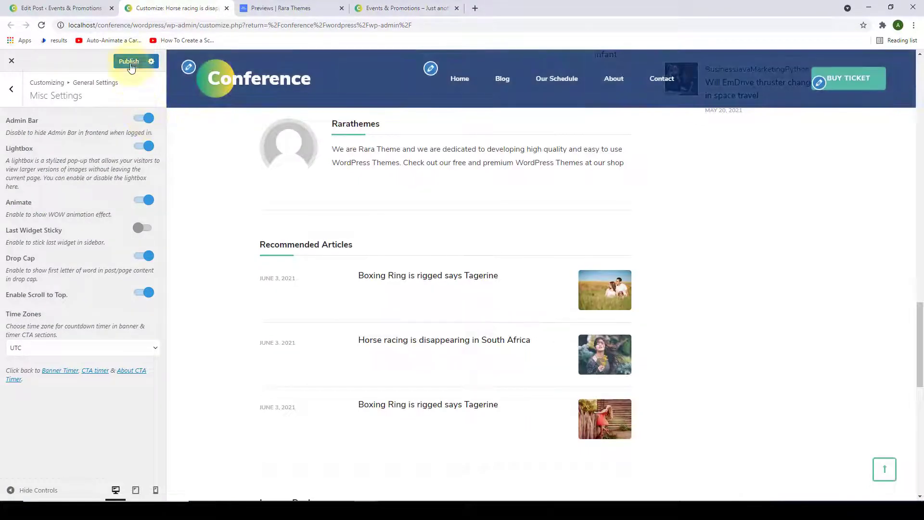
pyautogui.click(128, 61)
pyautogui.click(395, 8)
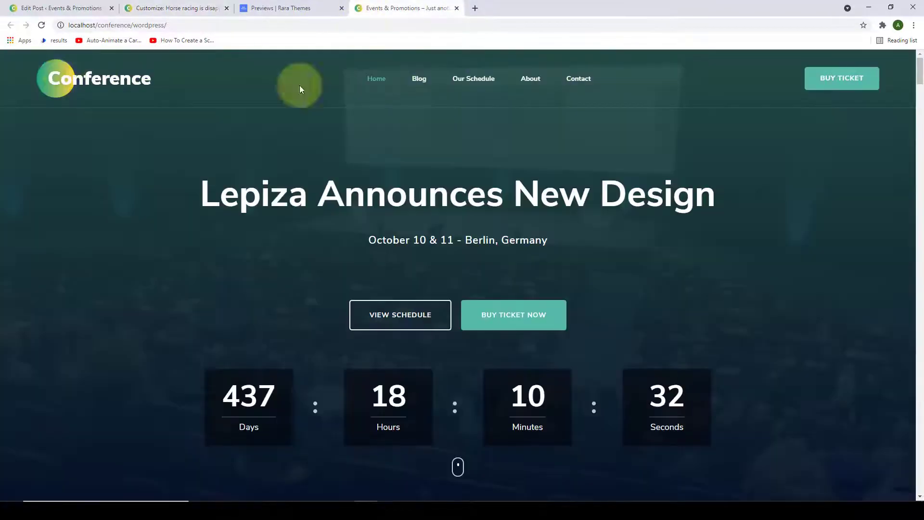
pyautogui.click(42, 25)
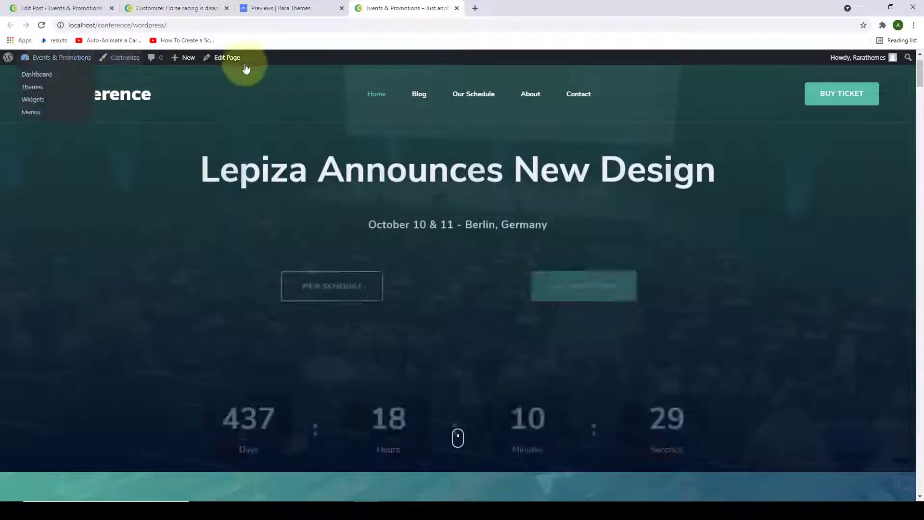
# Go to the Dashboard's Posts > All Posts list.
pyautogui.click(164, 8)
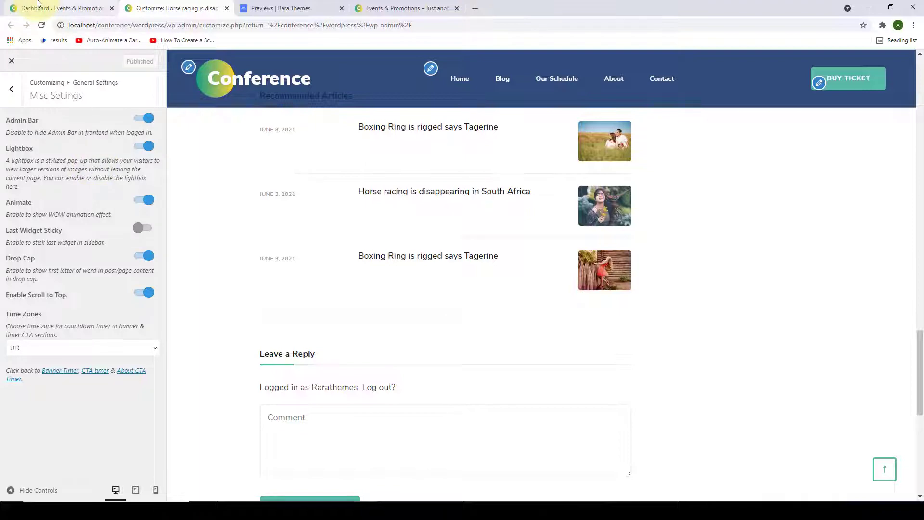
pyautogui.click(37, 5)
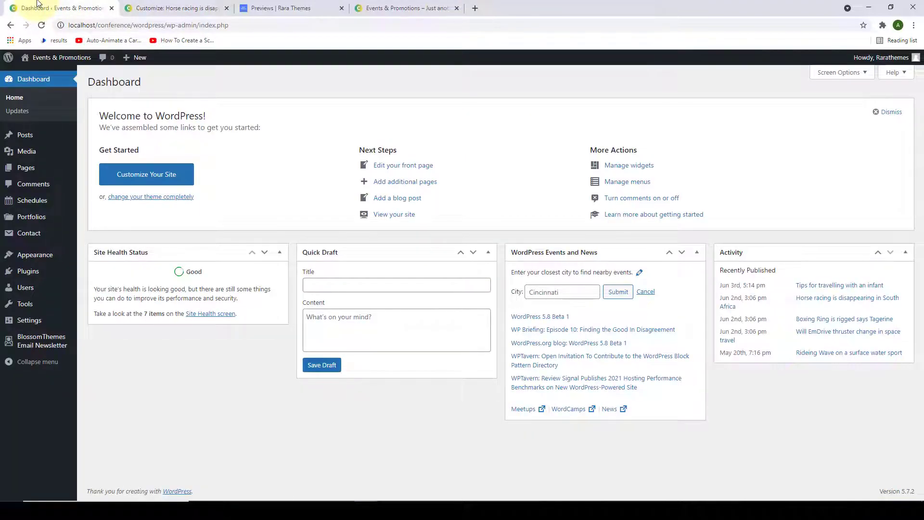
pyautogui.moveTo(25, 134)
pyautogui.click(99, 137)
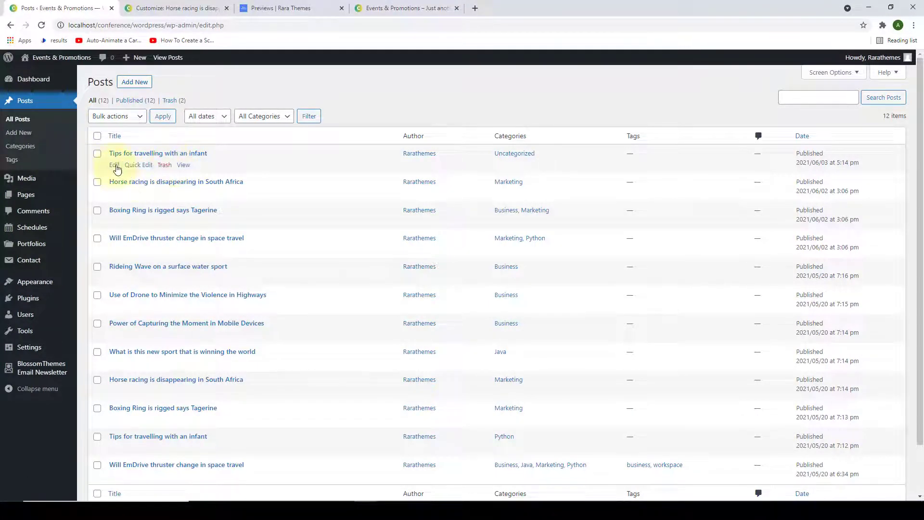
# Edit 'Tips for travelling with an infant' and add an empty paragraph after the stand-up surfing sentence.
pyautogui.click(114, 165)
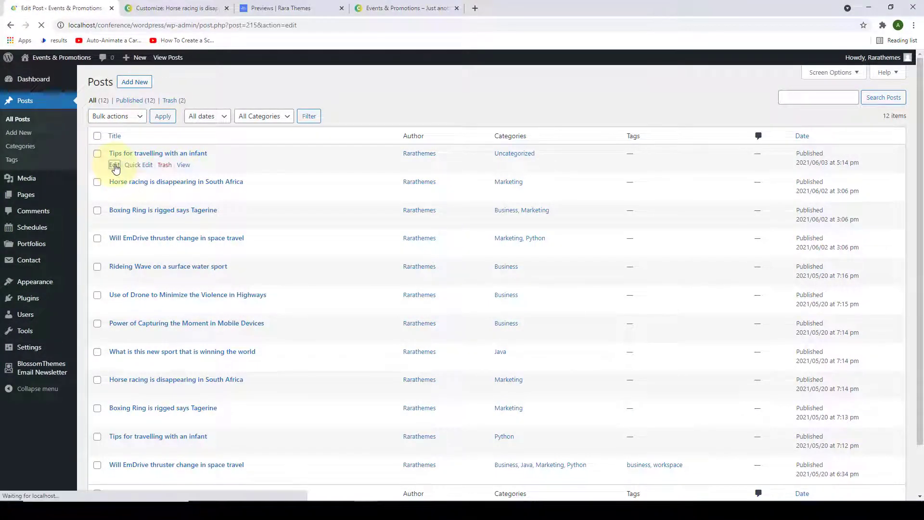
pyautogui.scroll(-2, 510, 180)
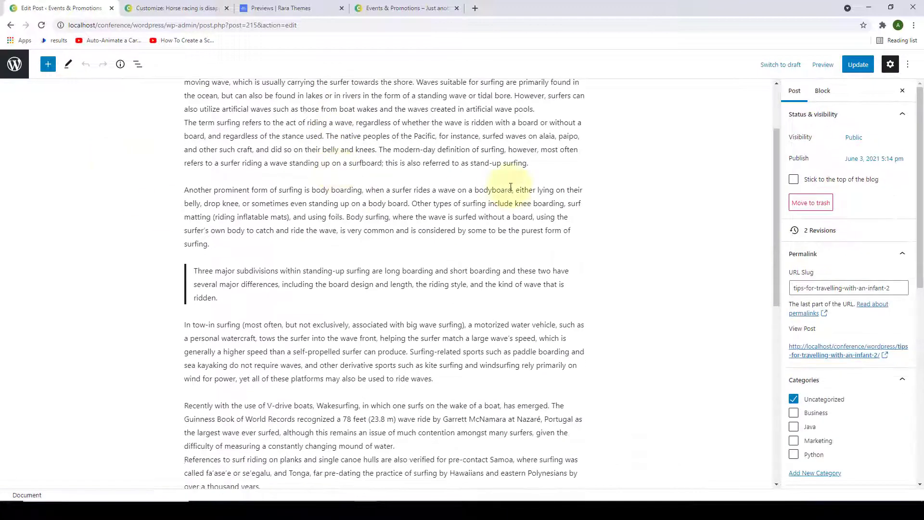
pyautogui.click(545, 165)
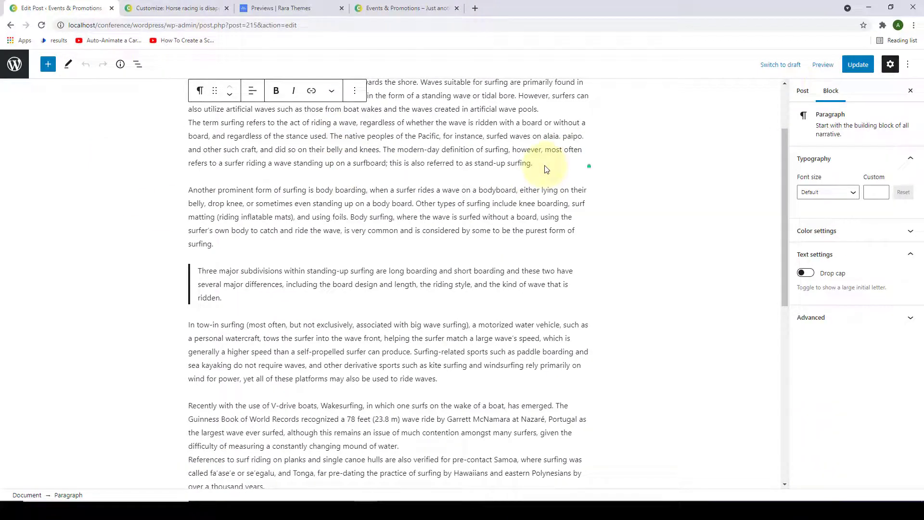
pyautogui.press('Return')
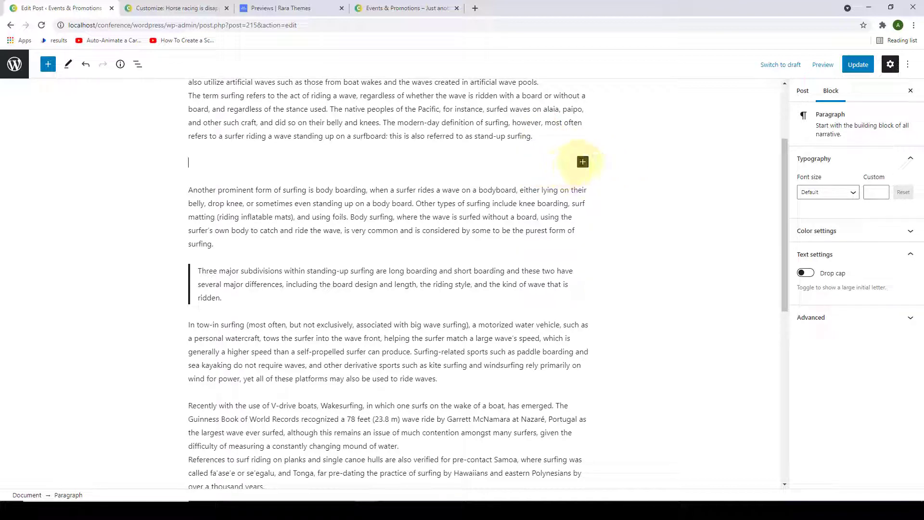
# Turn the empty paragraph into an image block showing oldtimer-1245746_1920-1.jpg from the Media Library.
pyautogui.click(583, 163)
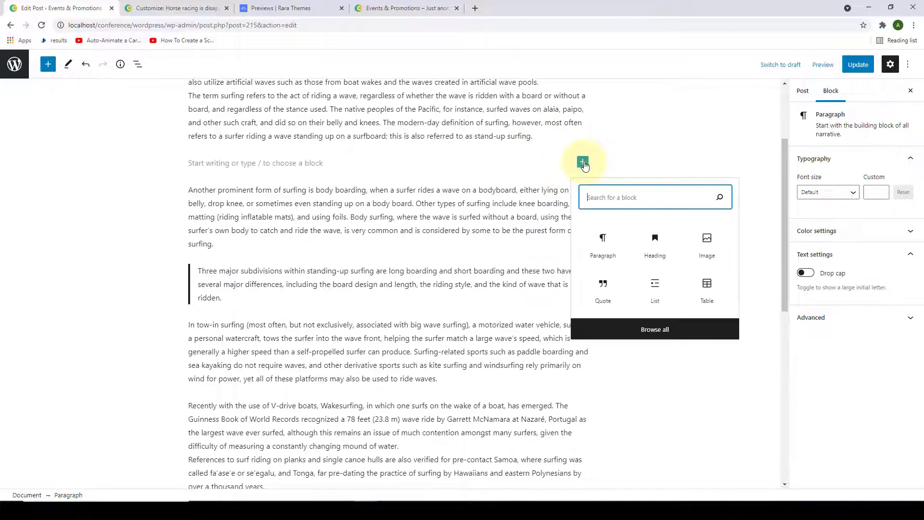
pyautogui.click(708, 245)
pyautogui.scroll(2, 231, 240)
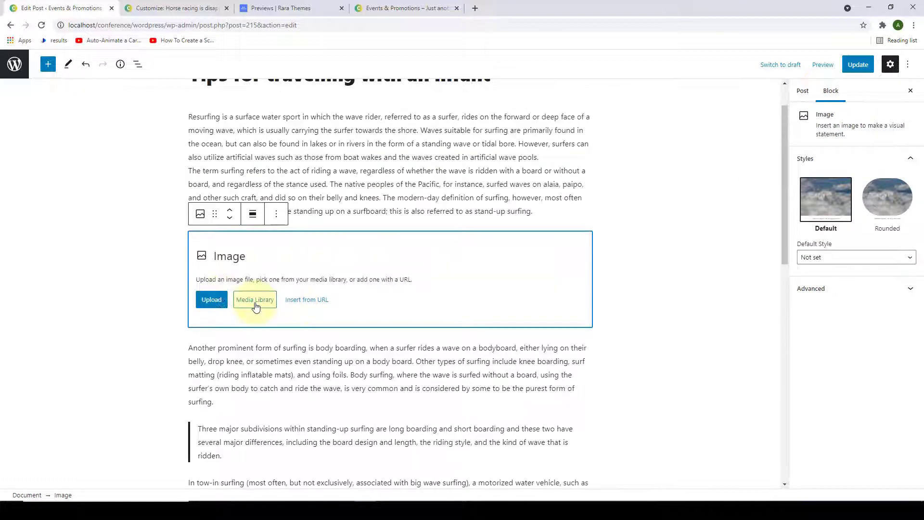
pyautogui.click(253, 301)
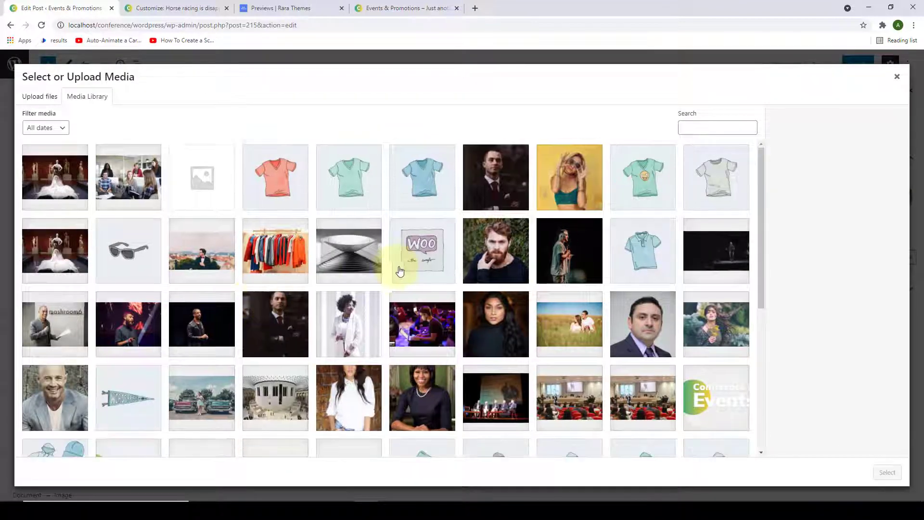
pyautogui.scroll(-2, 594, 260)
pyautogui.scroll(-2, 595, 260)
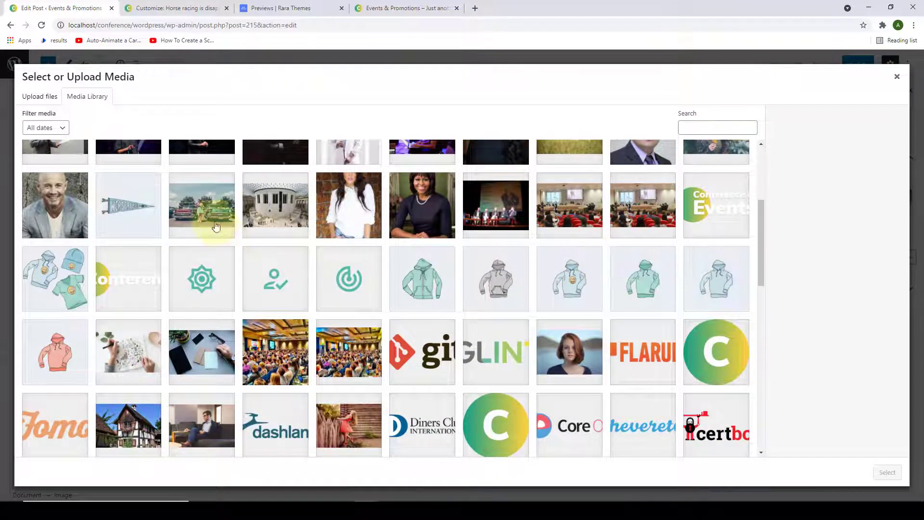
pyautogui.click(199, 206)
pyautogui.scroll(1, 213, 283)
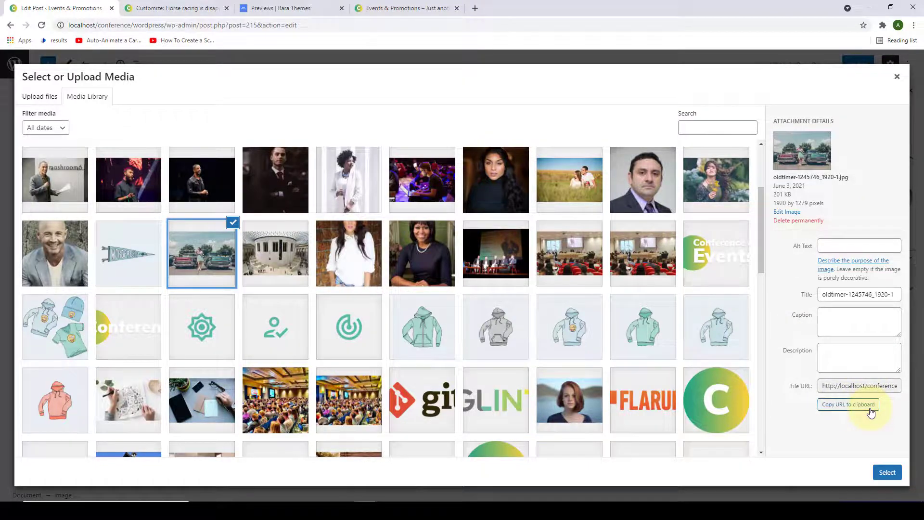
pyautogui.click(887, 472)
# Link the car image to its pasted media-file URL, update the post, and return to the Customizer.
pyautogui.scroll(4, 399, 267)
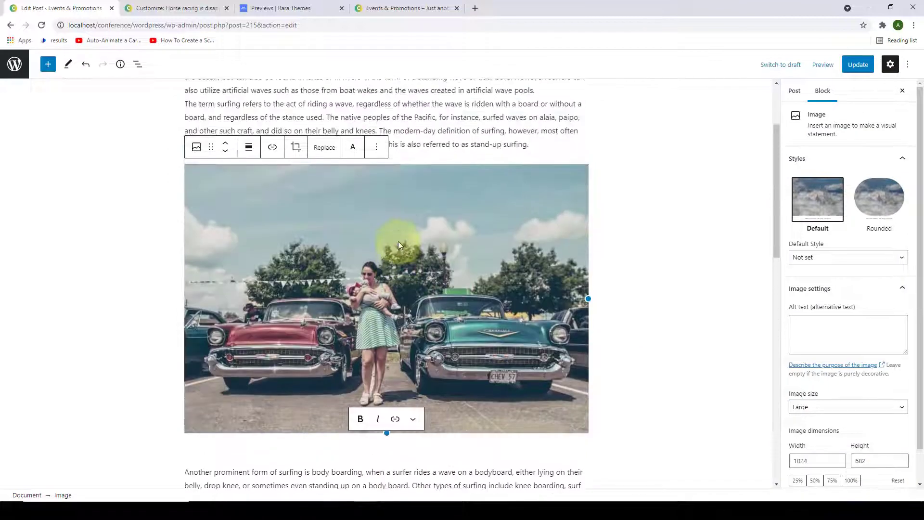
pyautogui.click(276, 153)
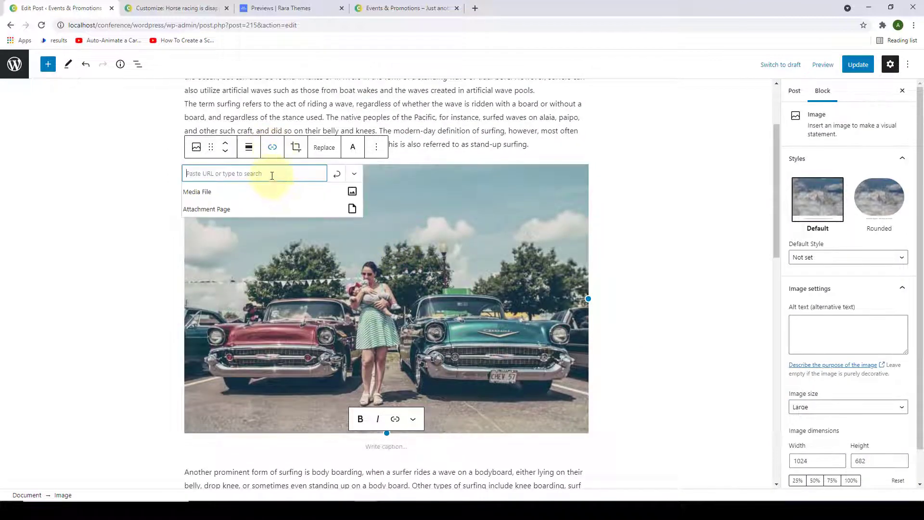
pyautogui.rightClick(272, 175)
pyautogui.click(296, 252)
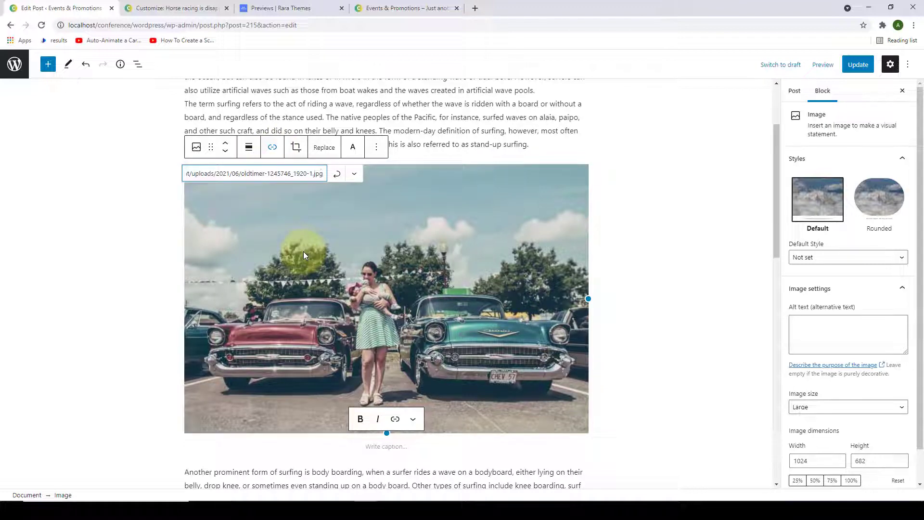
pyautogui.click(338, 175)
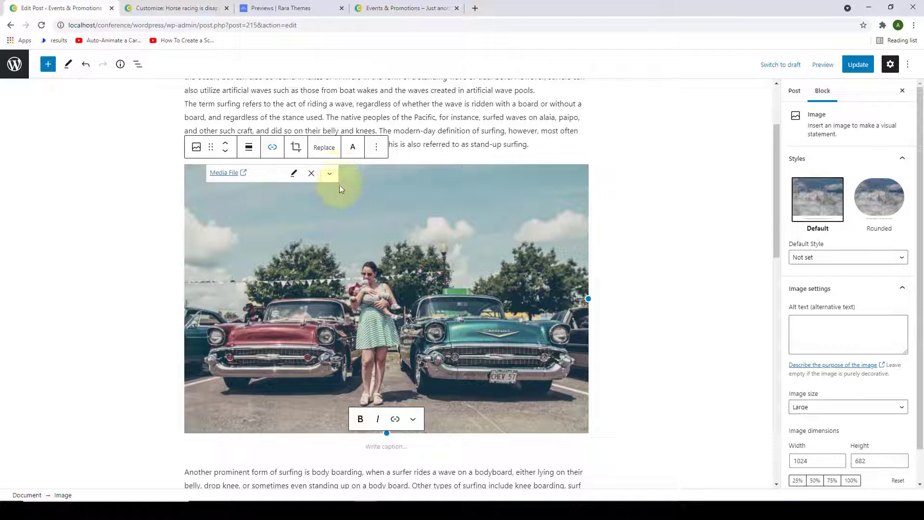
pyautogui.click(871, 67)
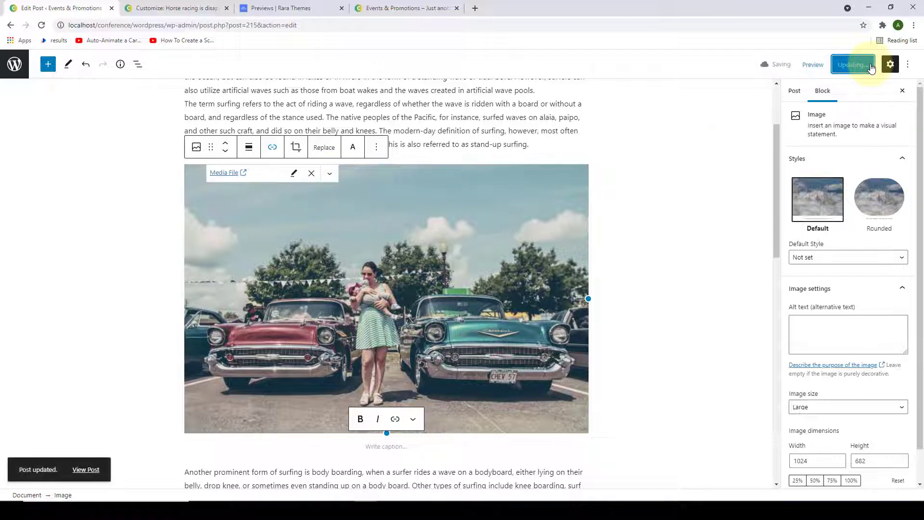
pyautogui.click(171, 6)
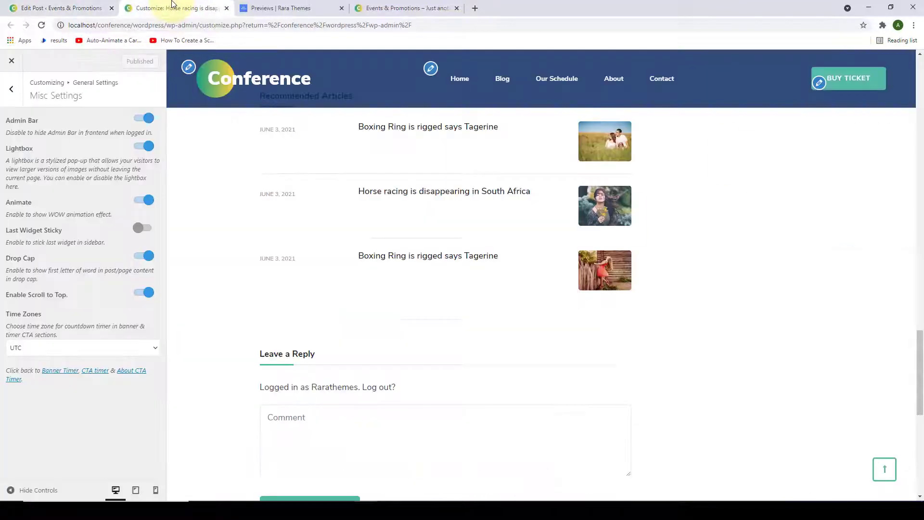
# Navigate the preview to the Blog page and open 'Tips for travelling with an infant'.
pyautogui.click(889, 470)
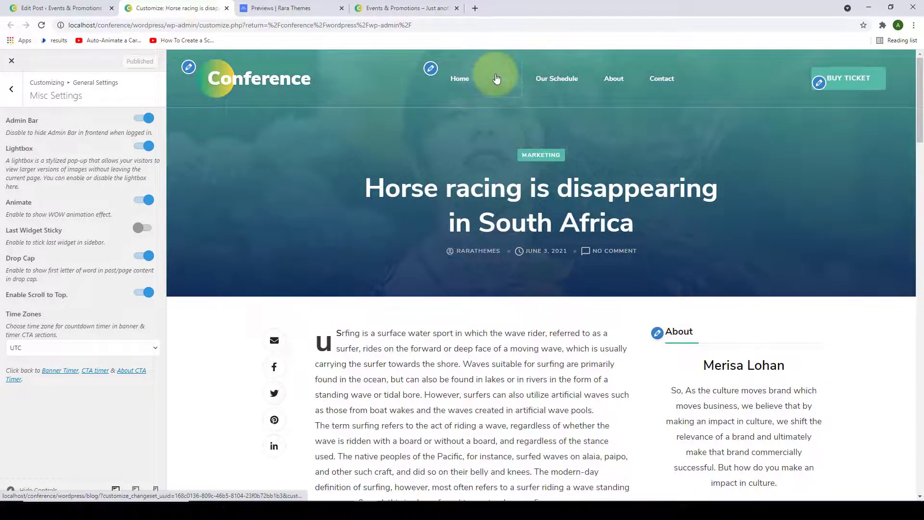
pyautogui.click(497, 78)
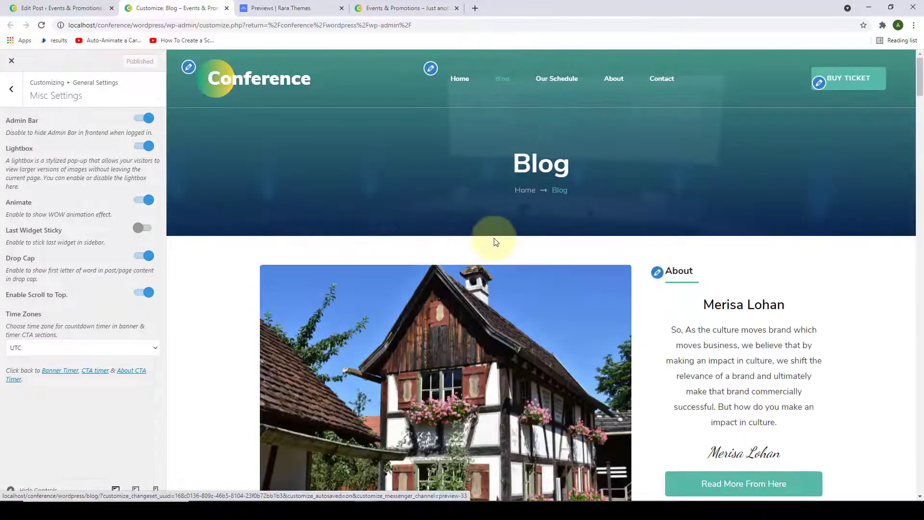
pyautogui.scroll(-5, 496, 242)
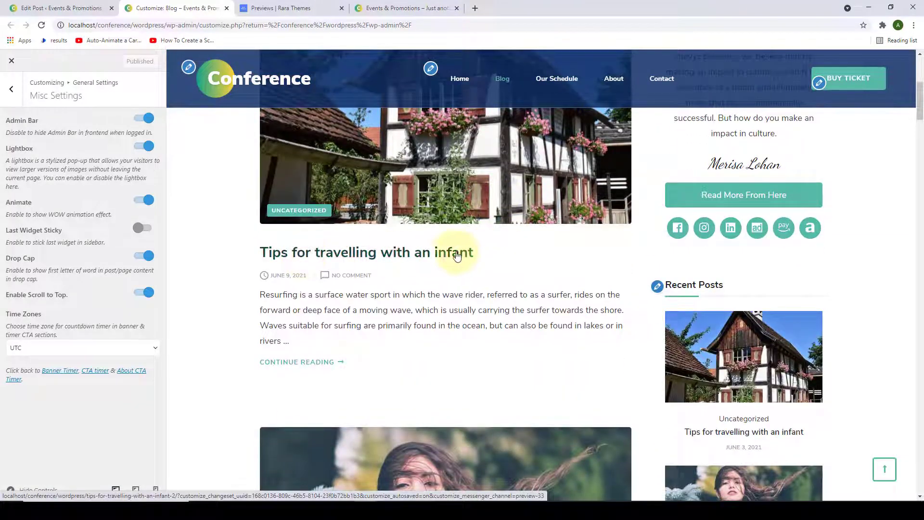
pyautogui.click(453, 253)
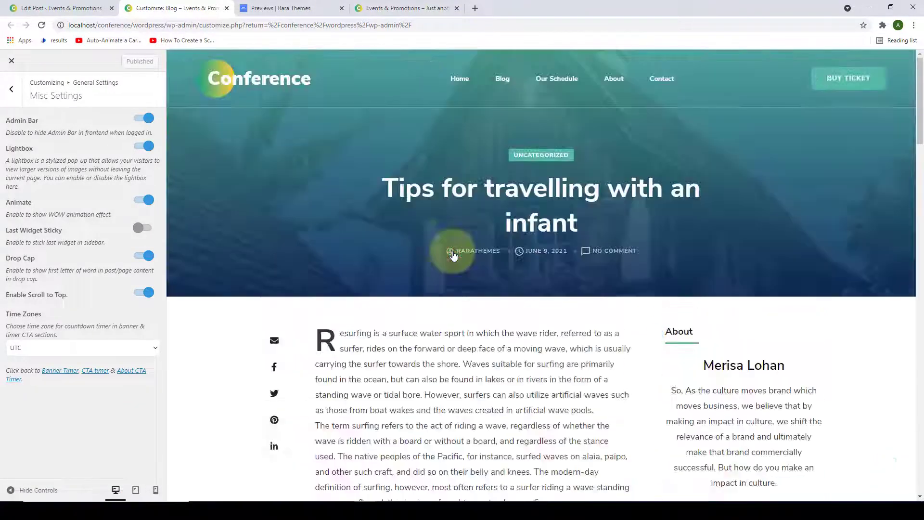
pyautogui.scroll(-4, 454, 255)
pyautogui.scroll(-3, 454, 254)
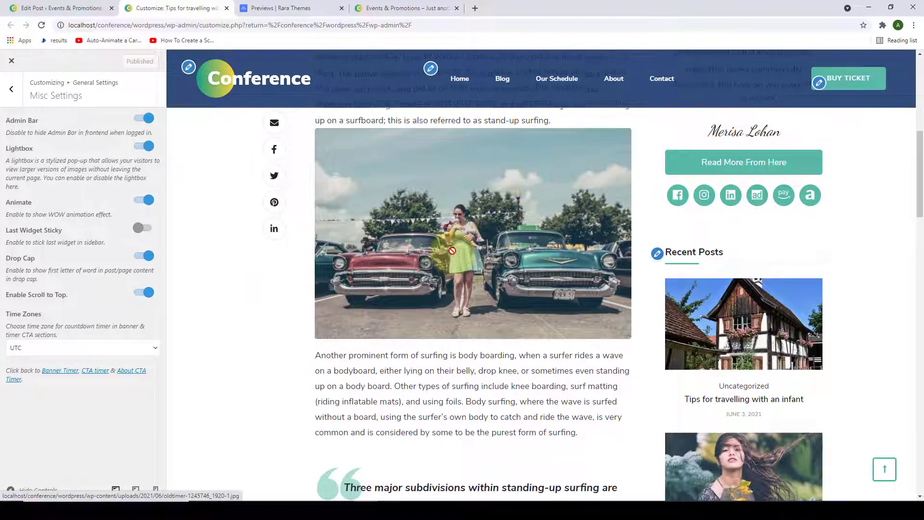
pyautogui.scroll(1, 454, 252)
# Toggle Lightbox off and back on in Misc Settings, then publish.
pyautogui.click(140, 147)
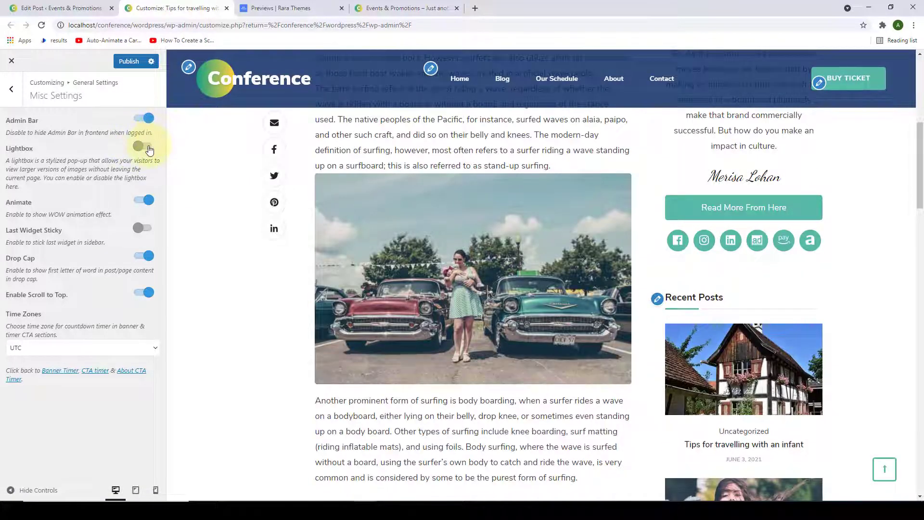
pyautogui.click(149, 148)
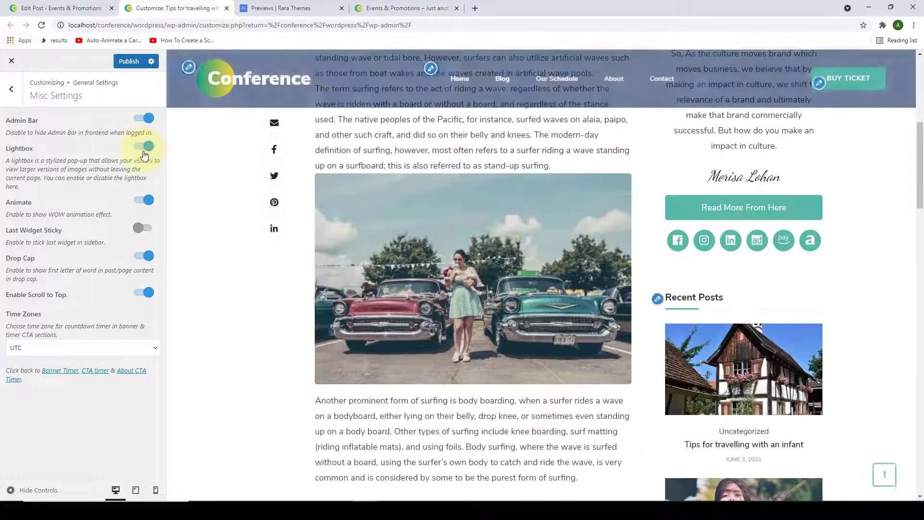
pyautogui.click(129, 67)
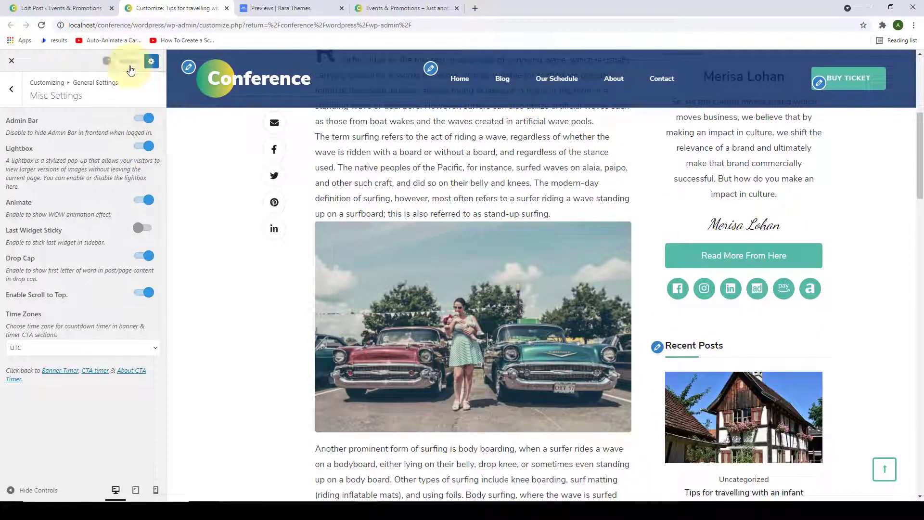
pyautogui.click(404, 6)
# On the live site, open the travel post and check the car photo enlarges in a lightbox.
pyautogui.click(424, 97)
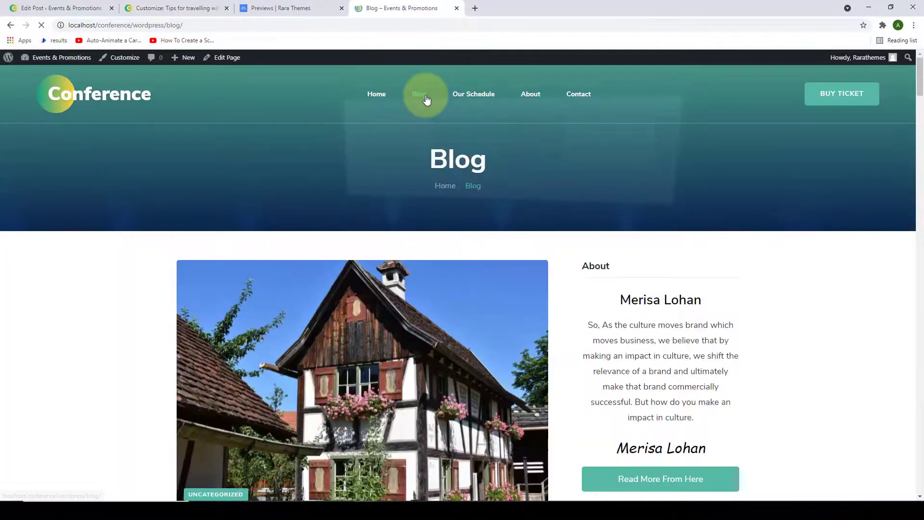
pyautogui.scroll(-7, 425, 161)
pyautogui.click(319, 172)
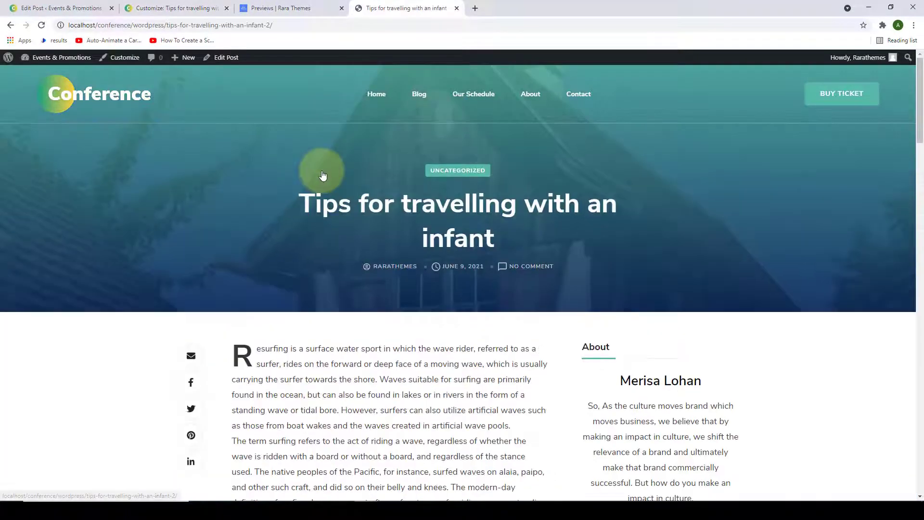
pyautogui.scroll(-8, 323, 175)
pyautogui.click(412, 214)
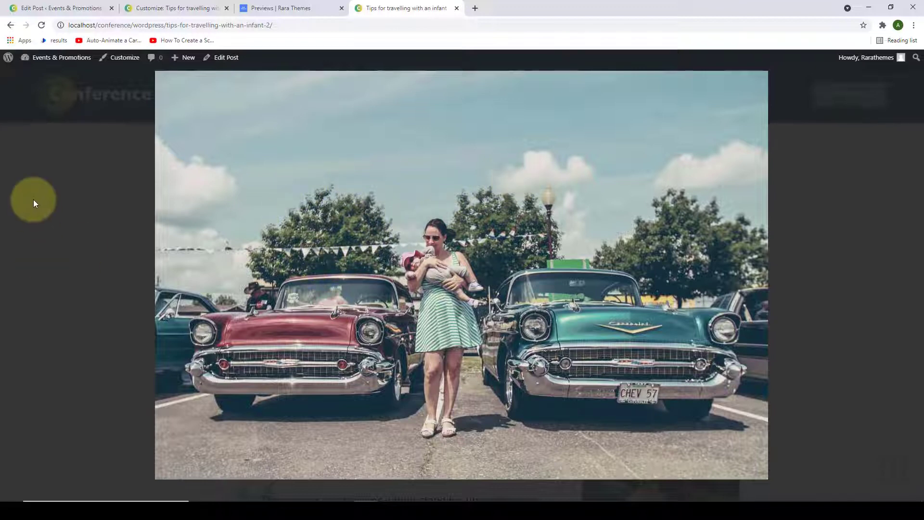
pyautogui.click(33, 199)
pyautogui.scroll(5, 409, 209)
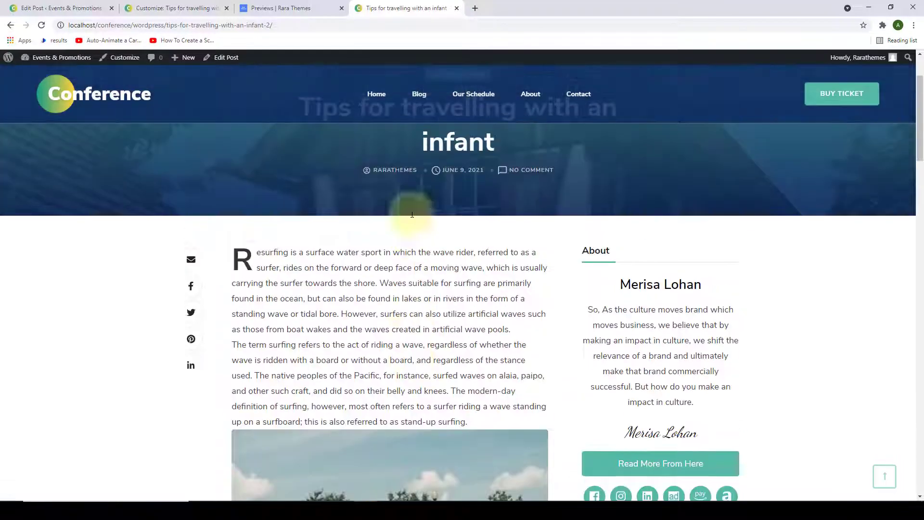
pyautogui.click(172, 7)
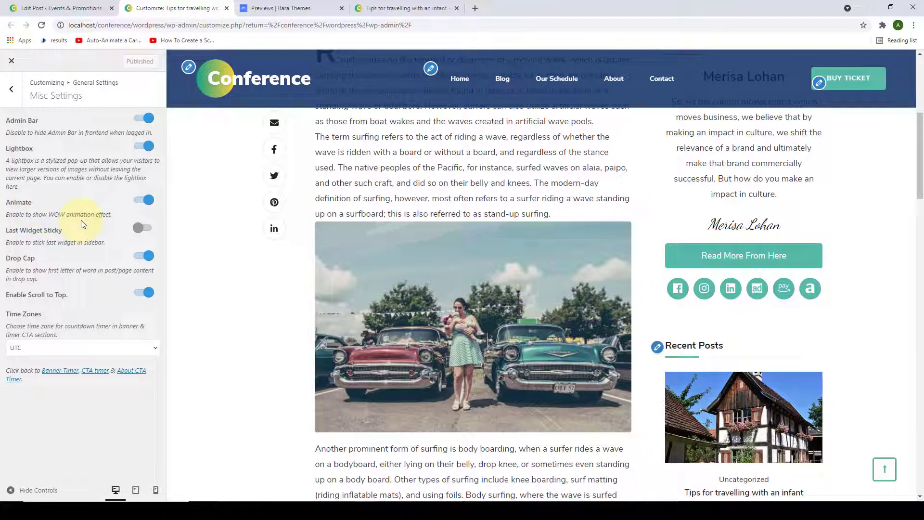
# Load the home page in the preview and switch Animate off, then back on.
pyautogui.scroll(2, 423, 216)
pyautogui.click(461, 82)
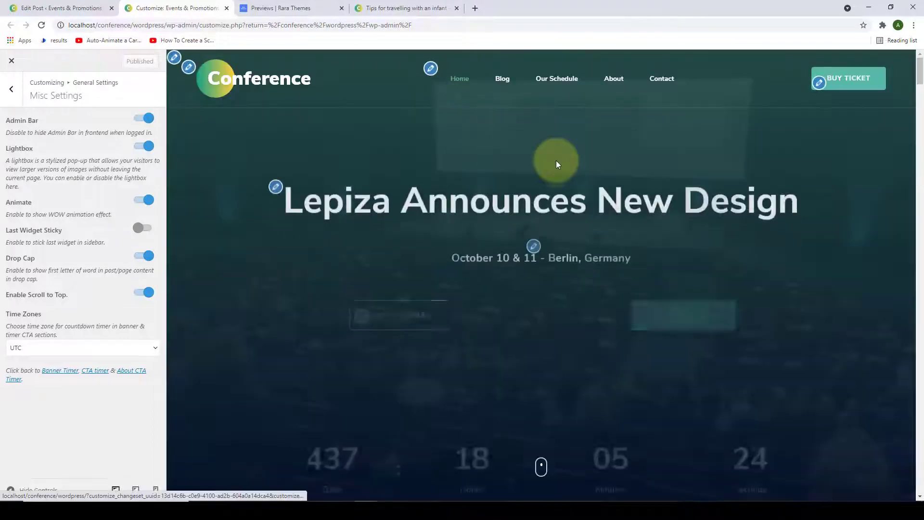
pyautogui.scroll(-3, 562, 205)
pyautogui.scroll(-8, 562, 205)
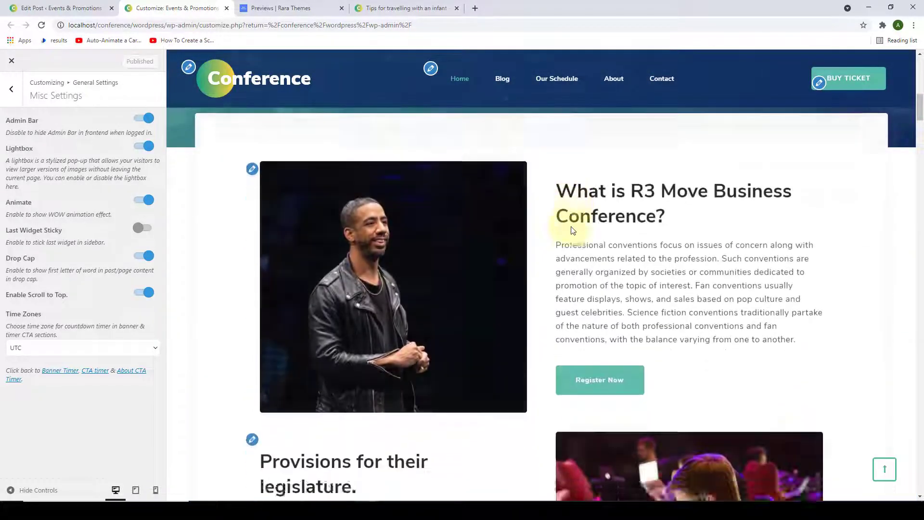
pyautogui.scroll(4, 571, 226)
pyautogui.scroll(-15, 571, 227)
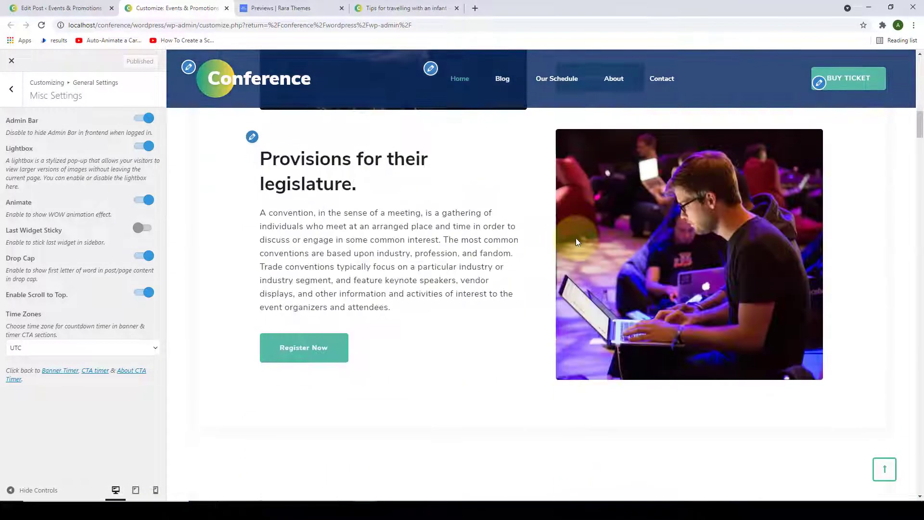
pyautogui.scroll(3, 577, 242)
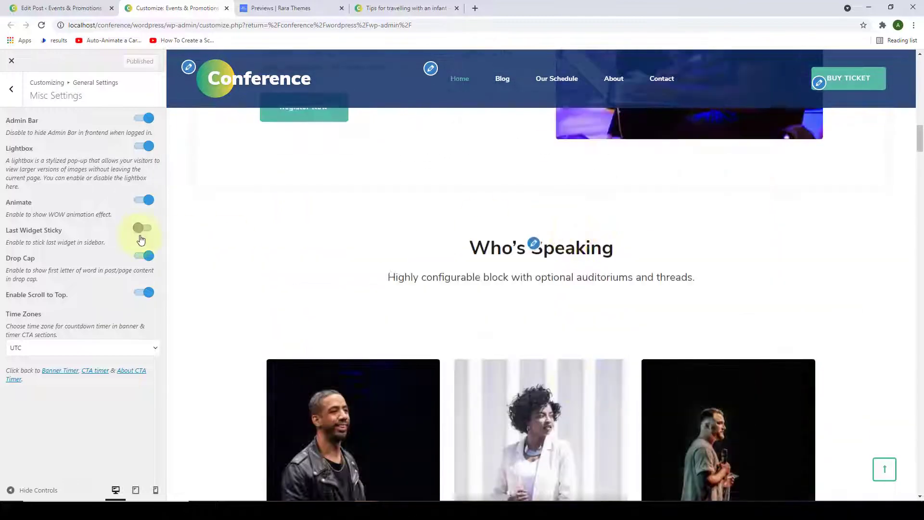
pyautogui.click(143, 204)
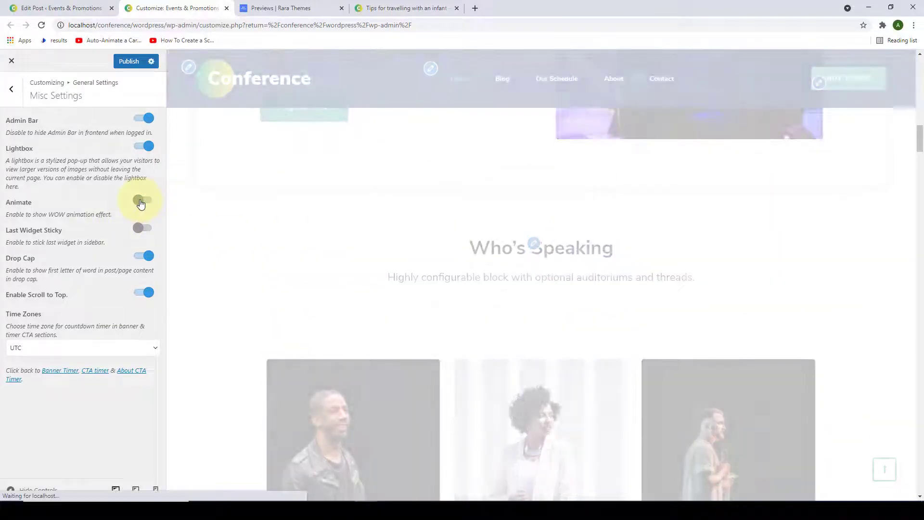
pyautogui.scroll(20, 525, 266)
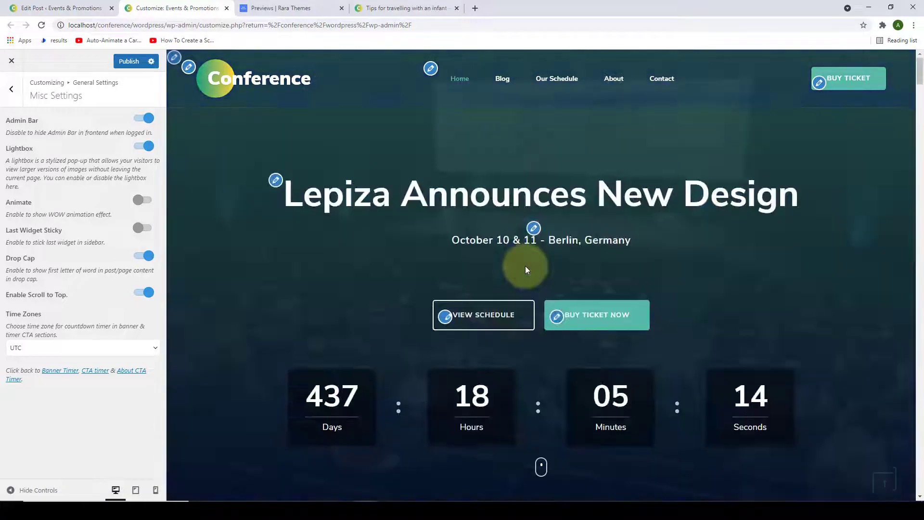
pyautogui.scroll(-10, 524, 266)
pyautogui.scroll(5, 526, 266)
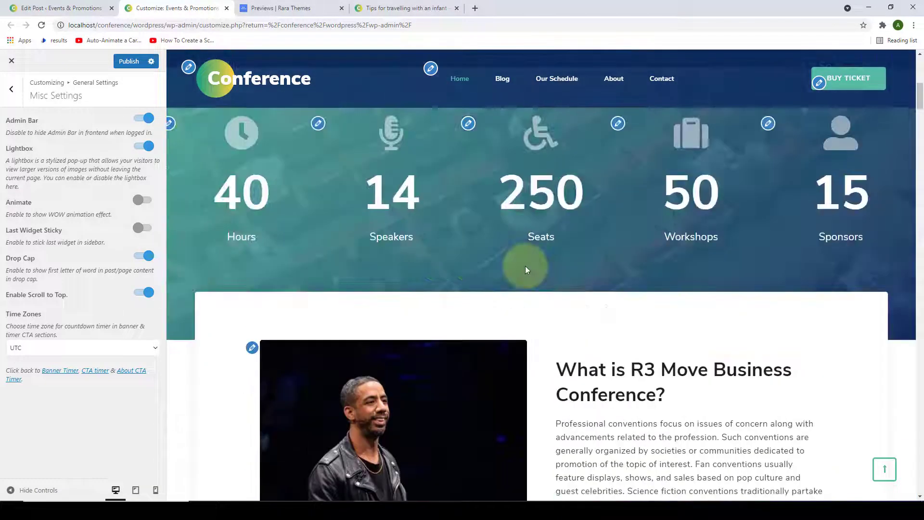
pyautogui.click(146, 201)
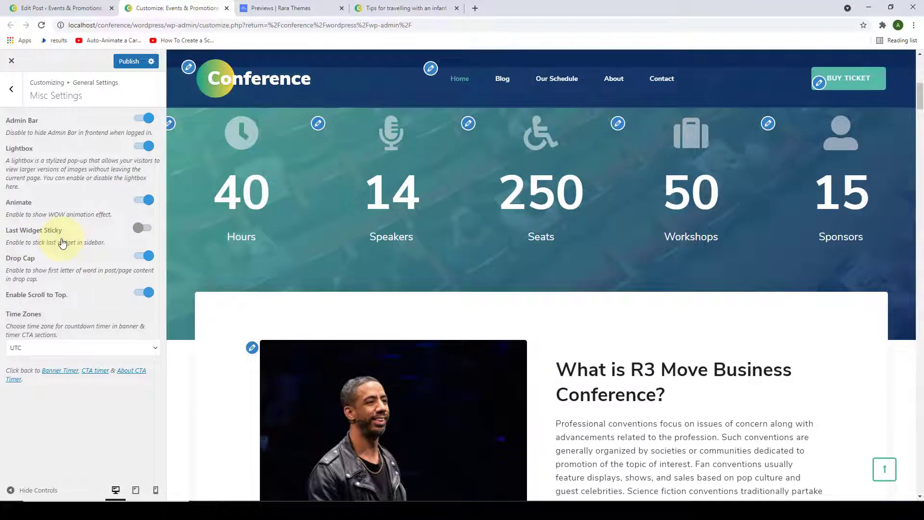
# Show the Blog page in the preview and enable Last Widget Sticky.
pyautogui.click(503, 83)
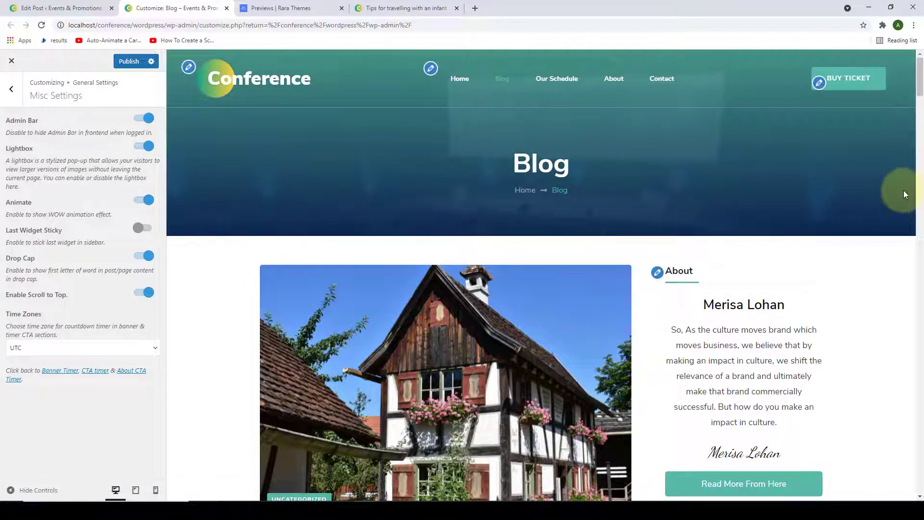
pyautogui.scroll(-5, 907, 192)
pyautogui.scroll(-15, 909, 194)
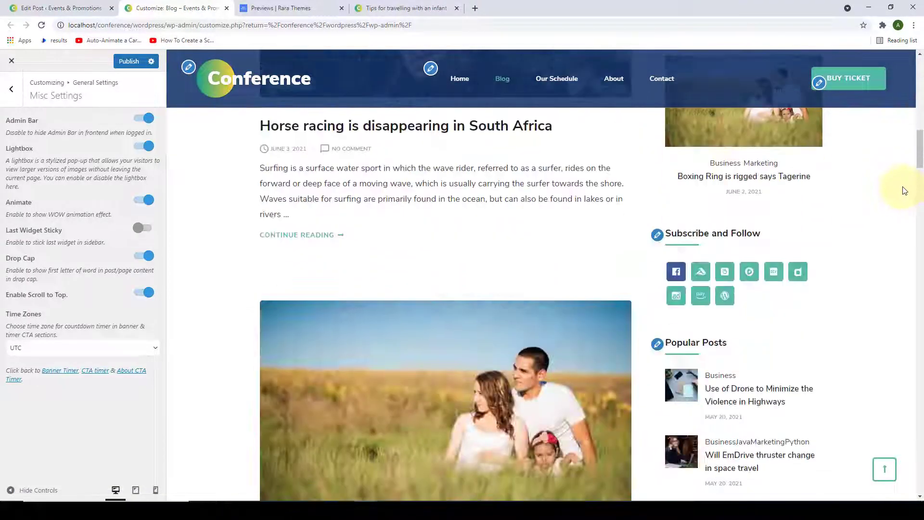
pyautogui.scroll(-4, 904, 191)
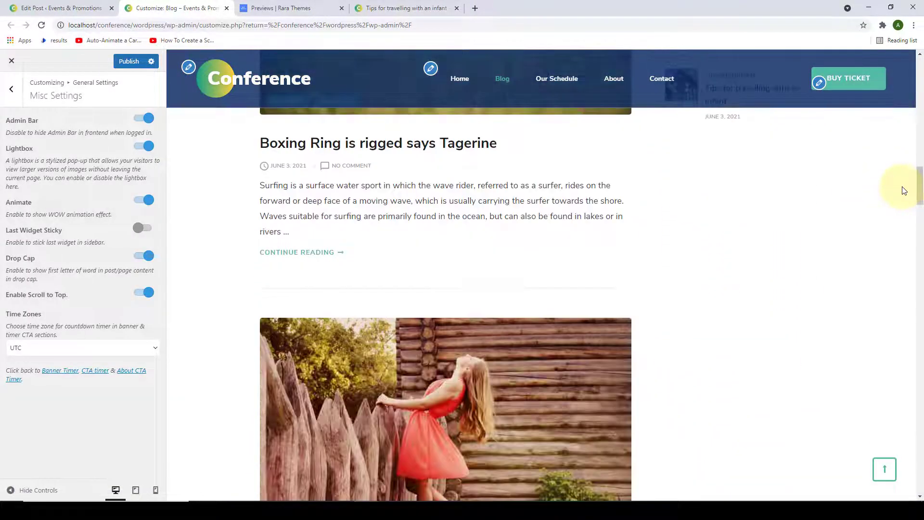
pyautogui.scroll(-1, 900, 183)
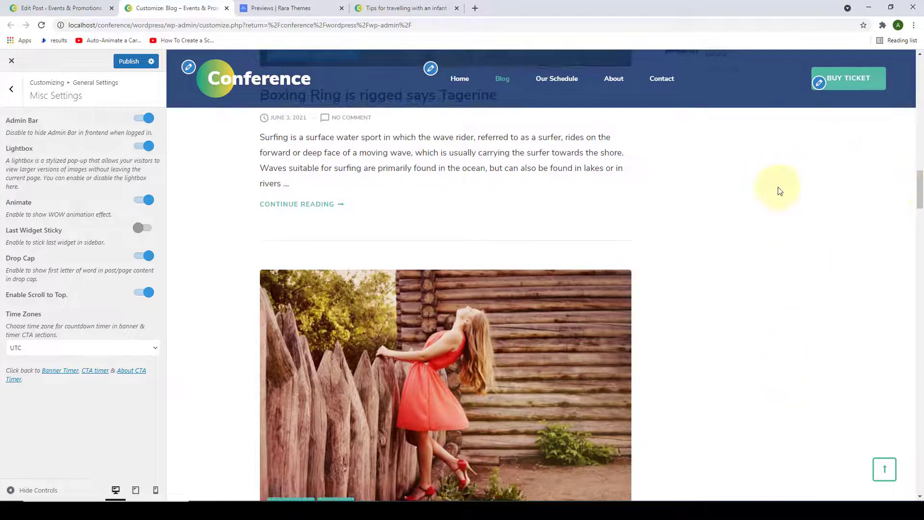
pyautogui.click(145, 229)
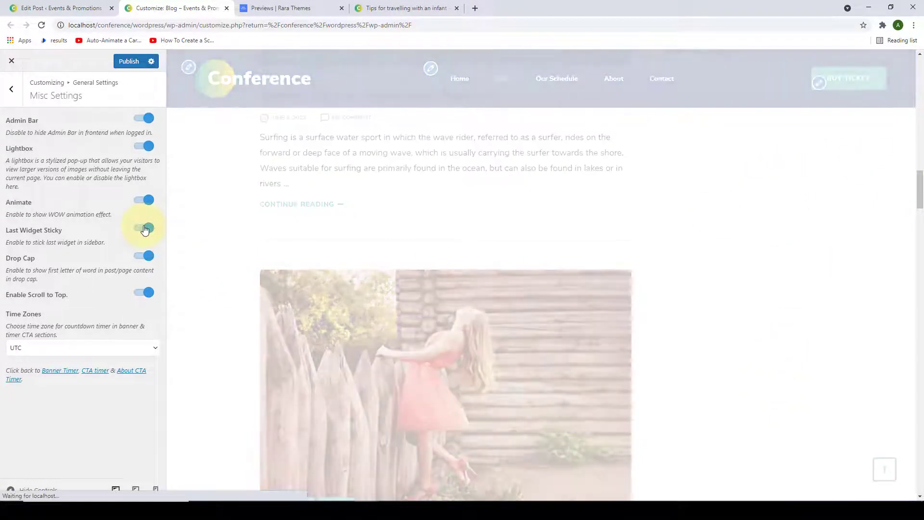
# Open 'Tips for travelling with an infant' in the preview and switch Enable Scroll to Top back on.
pyautogui.scroll(-13, 767, 188)
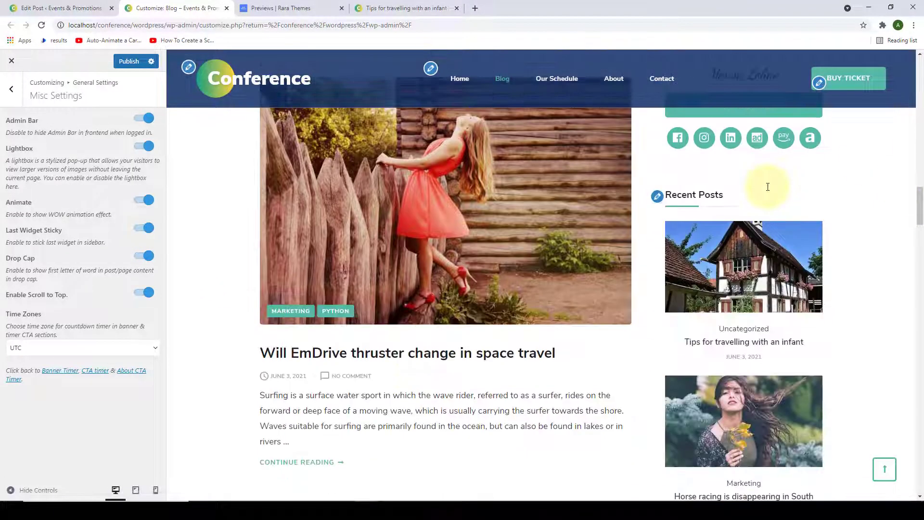
pyautogui.scroll(-10, 768, 194)
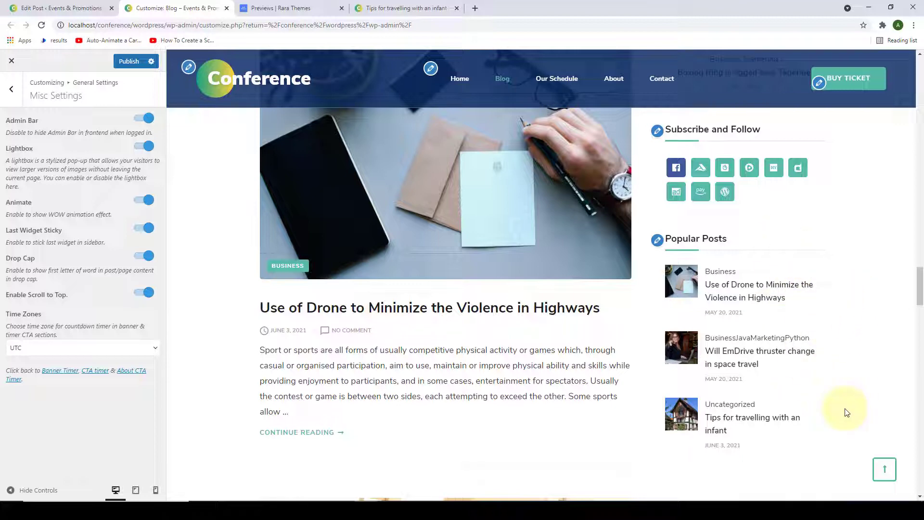
pyautogui.click(884, 469)
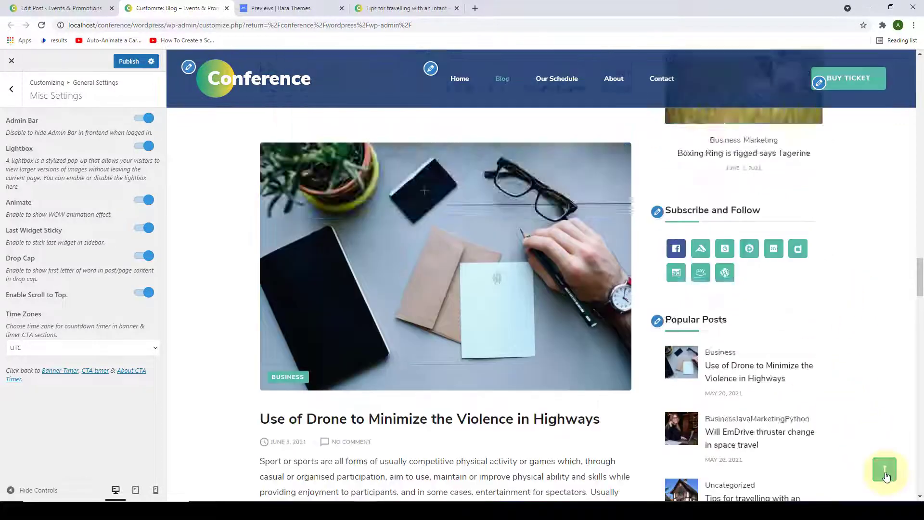
pyautogui.scroll(-5, 392, 317)
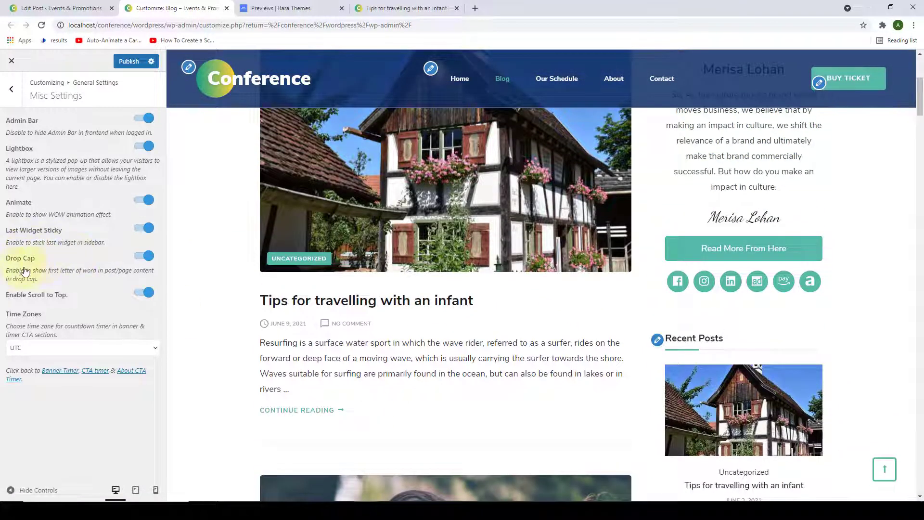
pyautogui.click(291, 307)
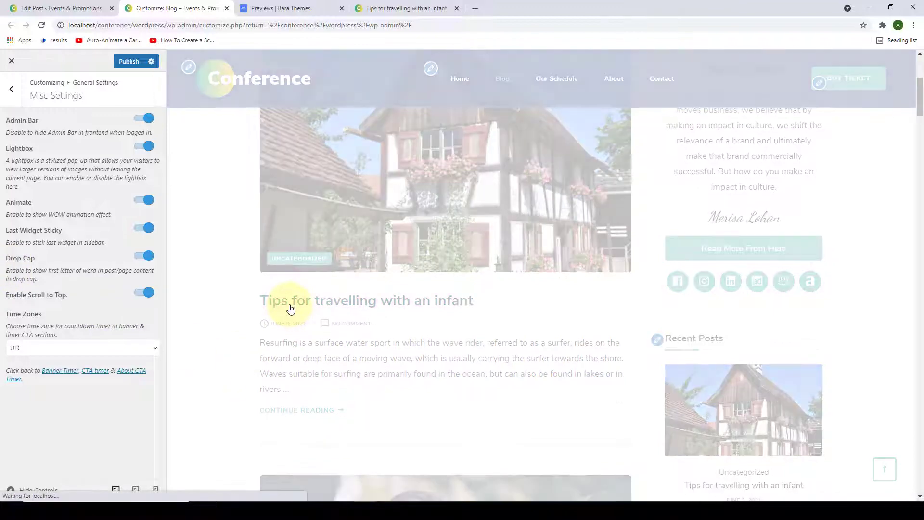
pyautogui.scroll(-2, 332, 291)
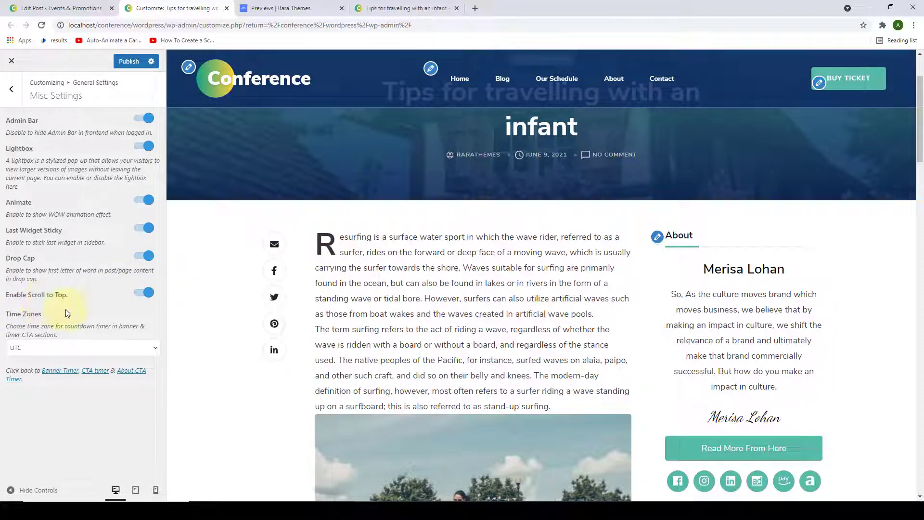
pyautogui.scroll(-5, 873, 474)
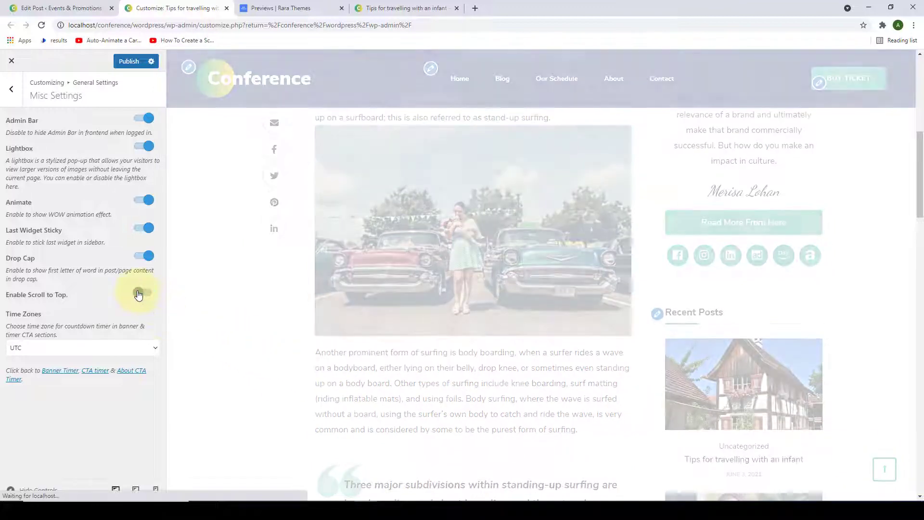
pyautogui.scroll(-5, 871, 462)
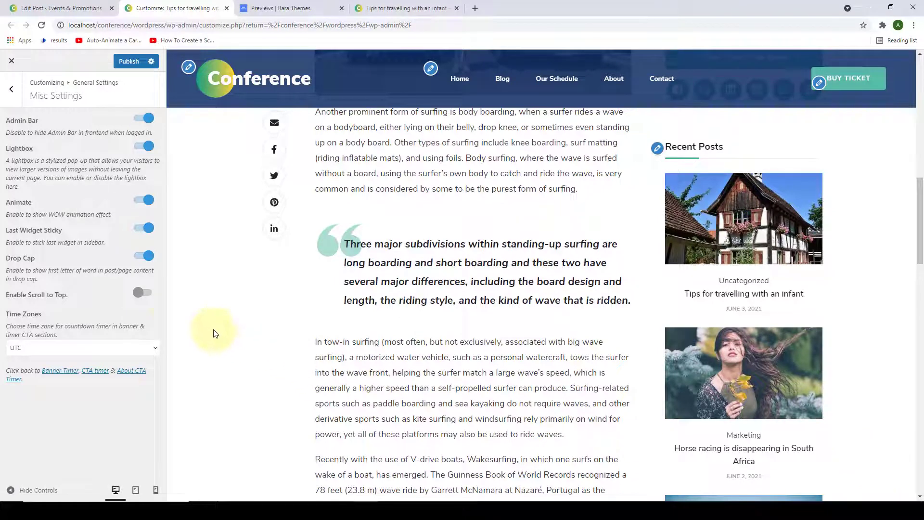
pyautogui.click(145, 292)
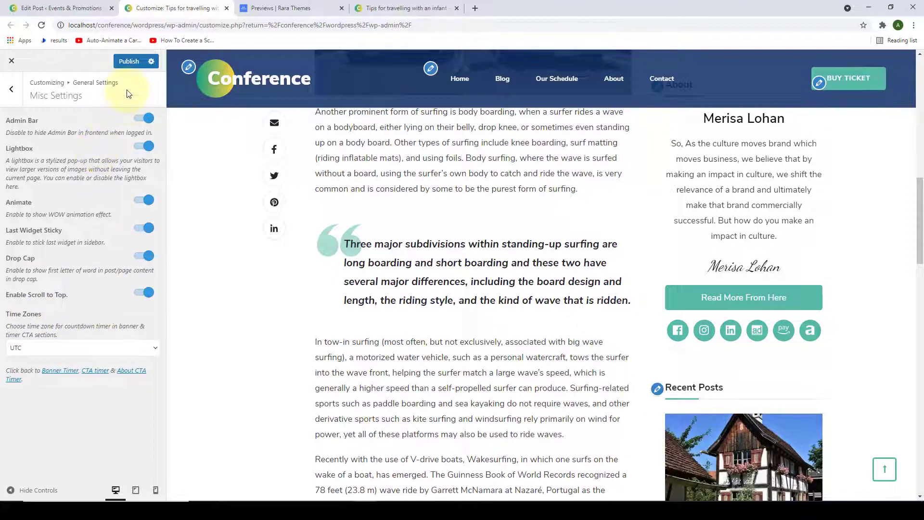
# Publish the misc settings, look at Google Analytics settings, and return to the main sections.
pyautogui.click(129, 65)
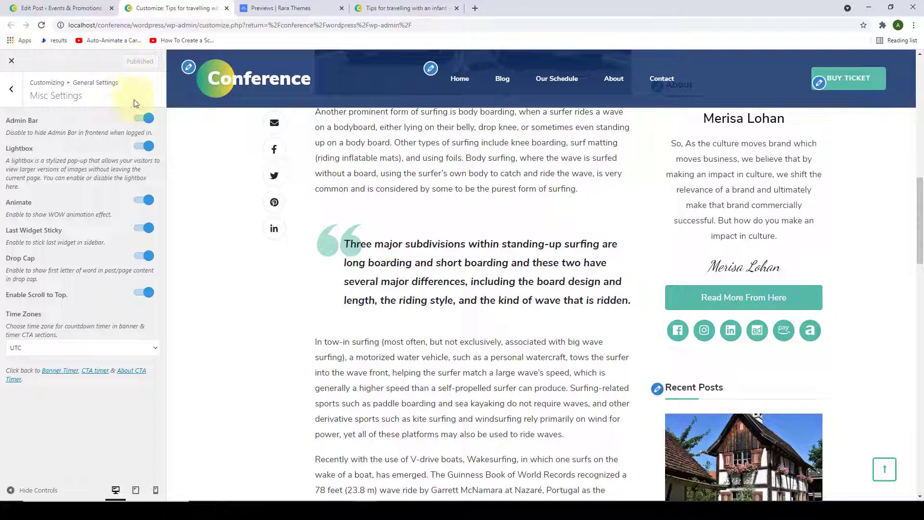
pyautogui.click(18, 96)
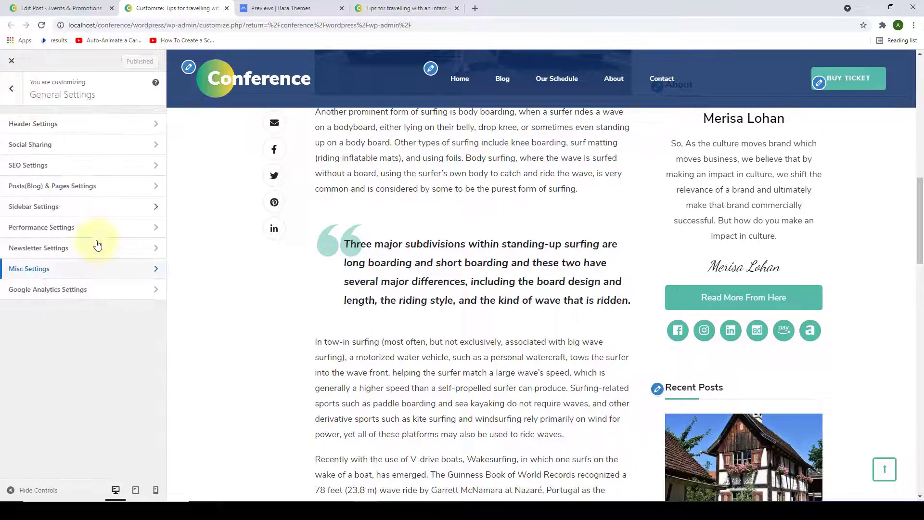
pyautogui.click(105, 290)
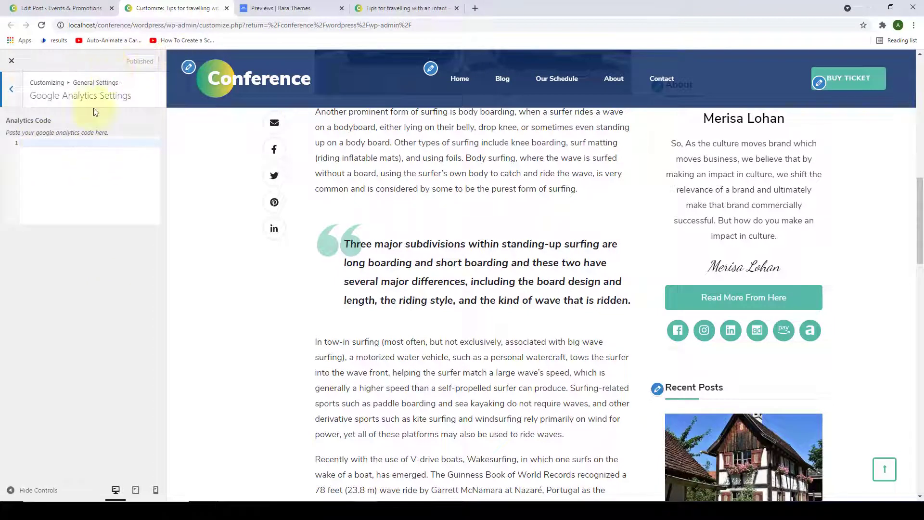
pyautogui.click(12, 90)
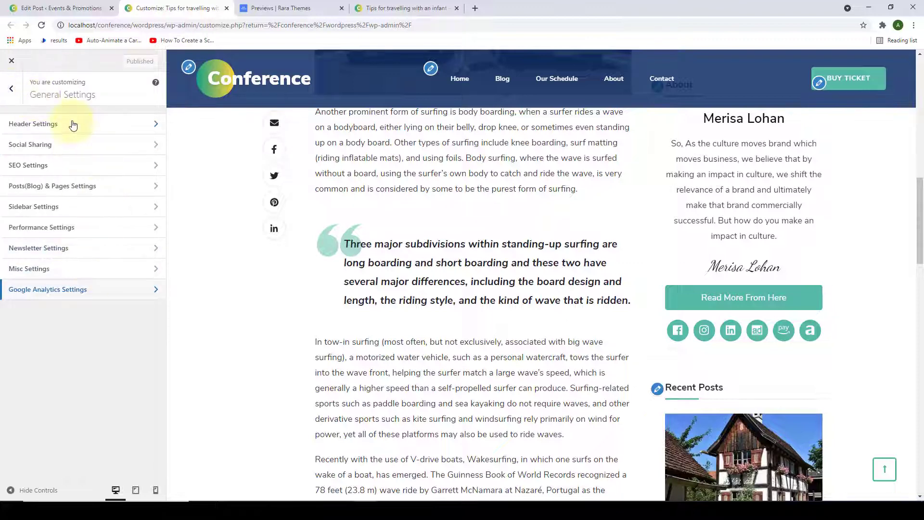
pyautogui.click(12, 88)
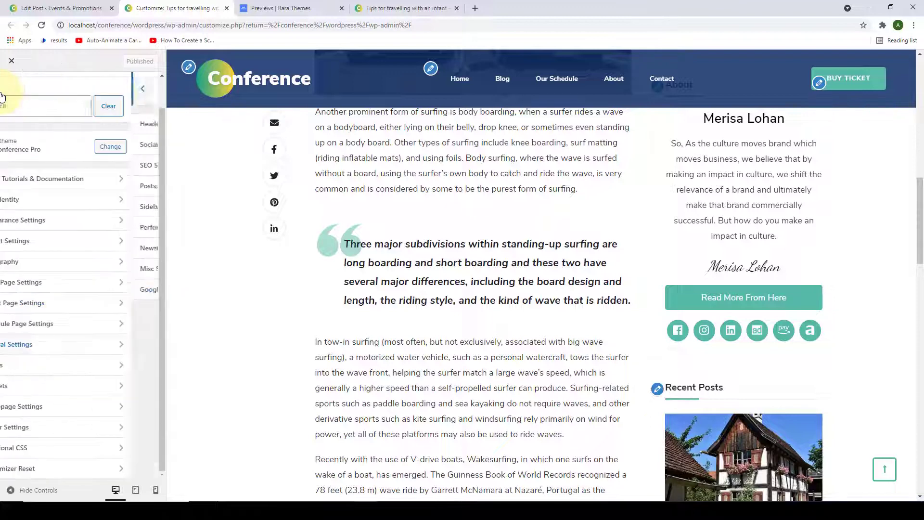
# Browse the Menus, Widgets and Homepage Settings sections, ending at the main Customizer list.
pyautogui.click(110, 368)
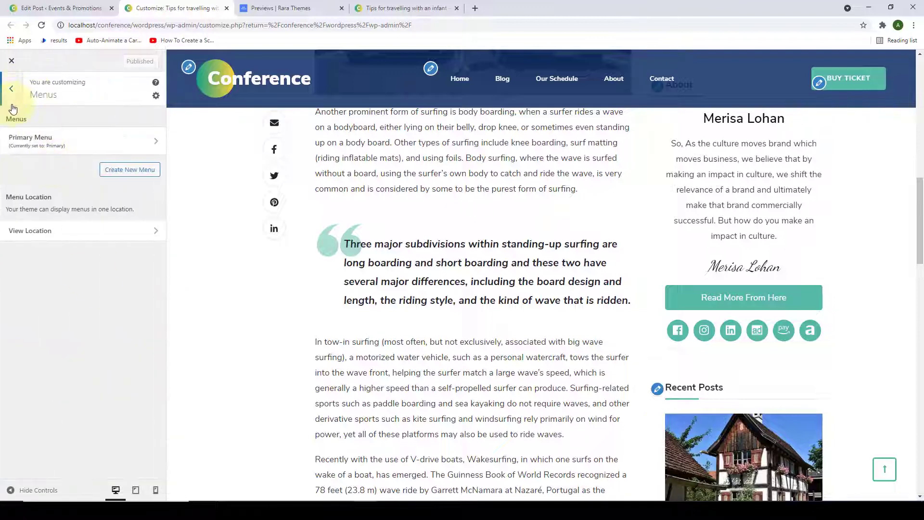
pyautogui.click(12, 89)
pyautogui.click(68, 388)
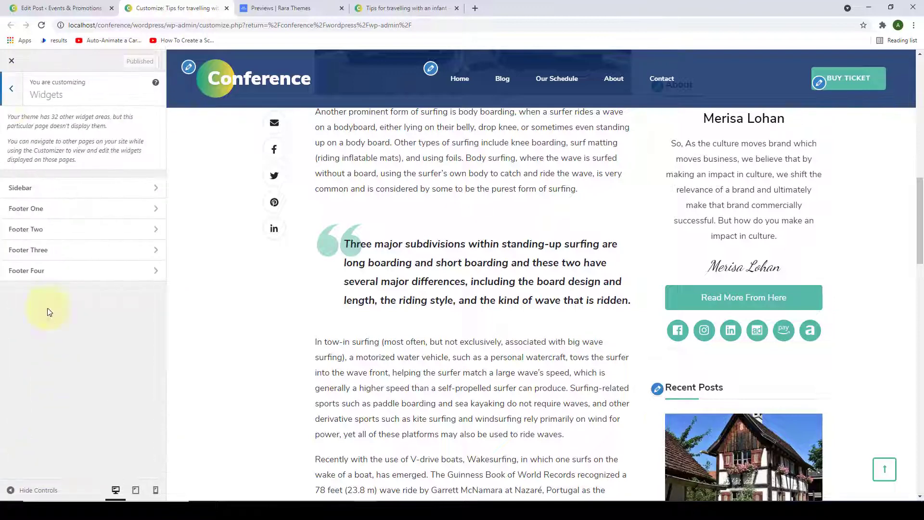
pyautogui.click(9, 86)
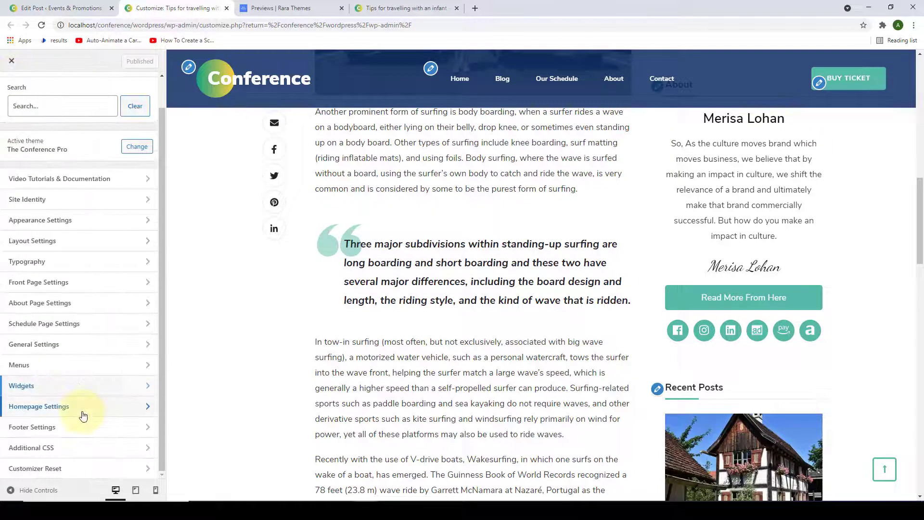
pyautogui.click(83, 409)
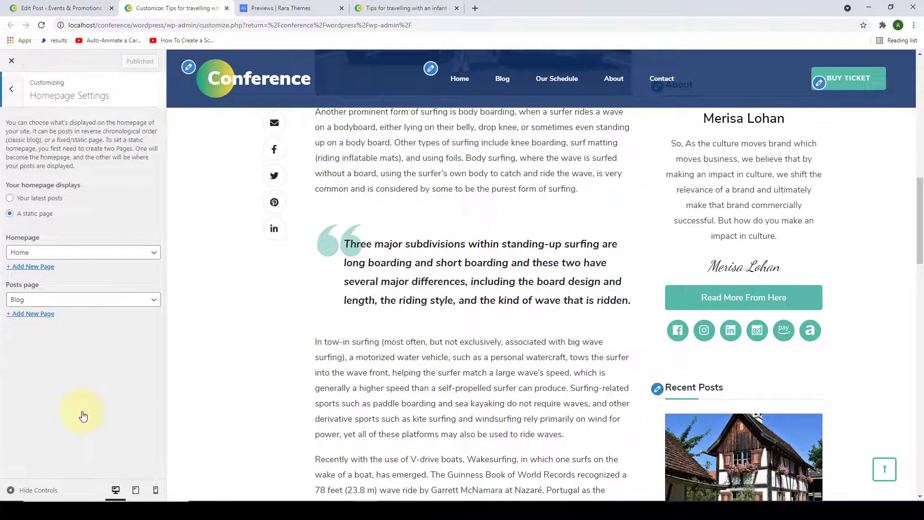
pyautogui.click(12, 89)
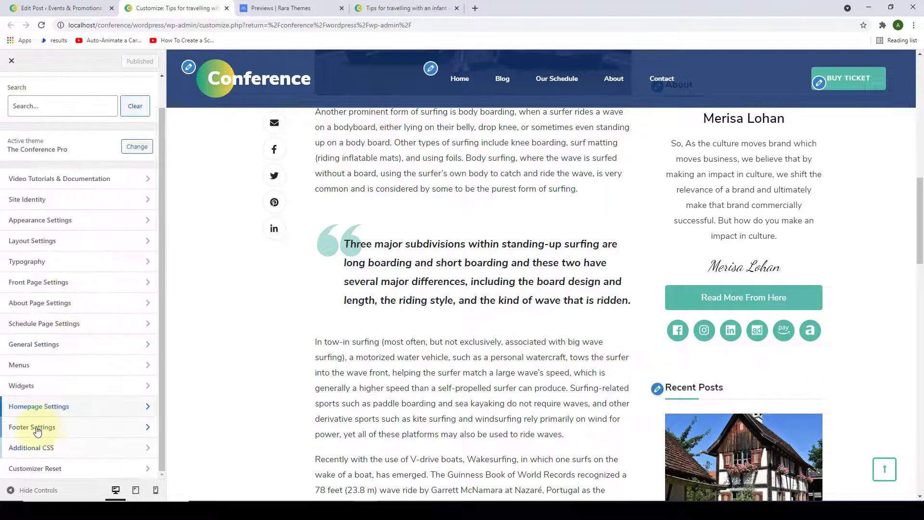
# In Footer Settings, turn on Hide WordPress Link and Hide Author Link, leaving copyright text empty.
pyautogui.click(80, 427)
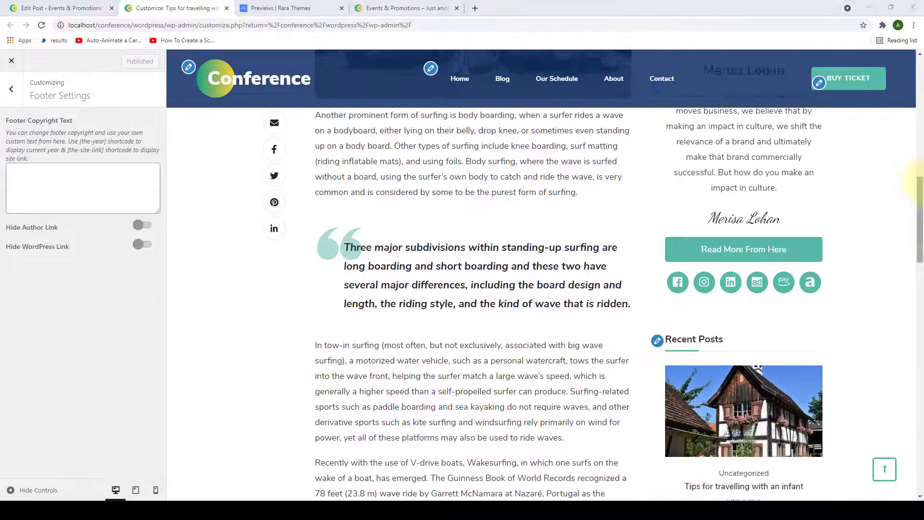
pyautogui.moveTo(920, 215); pyautogui.dragTo(921, 442)
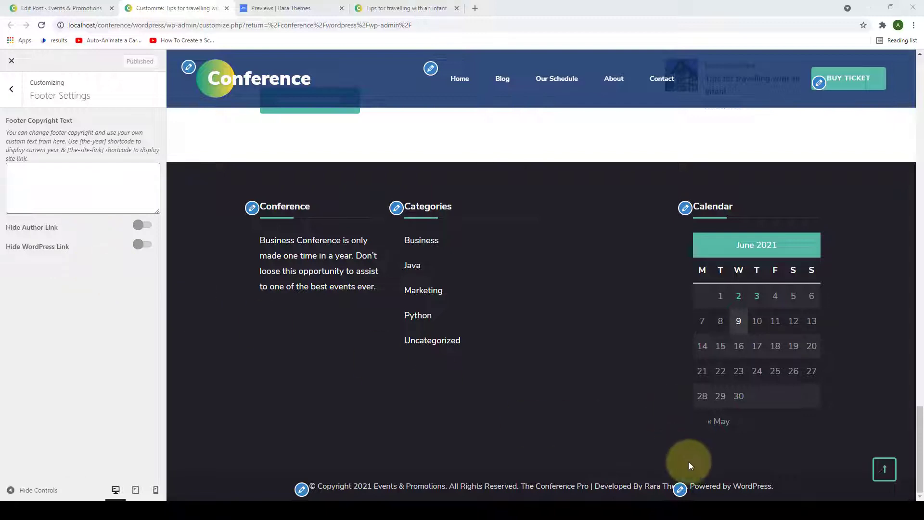
pyautogui.click(751, 486)
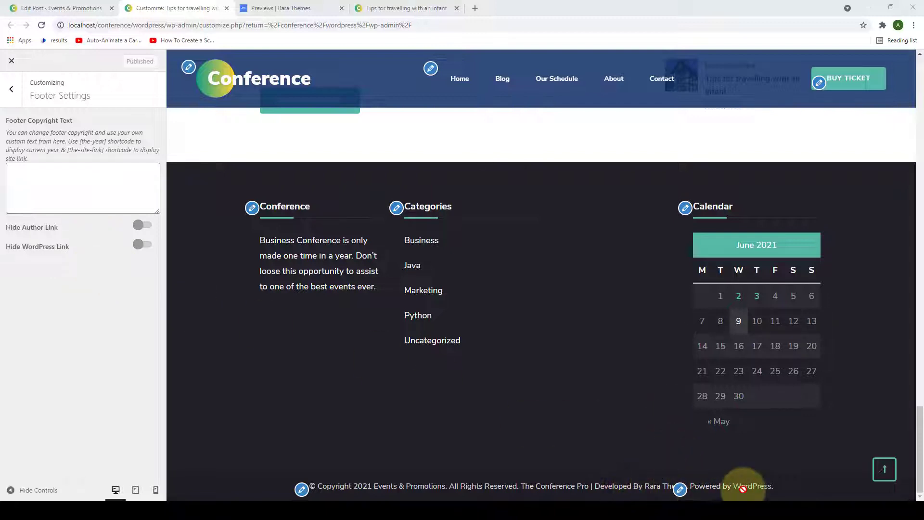
pyautogui.click(138, 244)
pyautogui.click(141, 224)
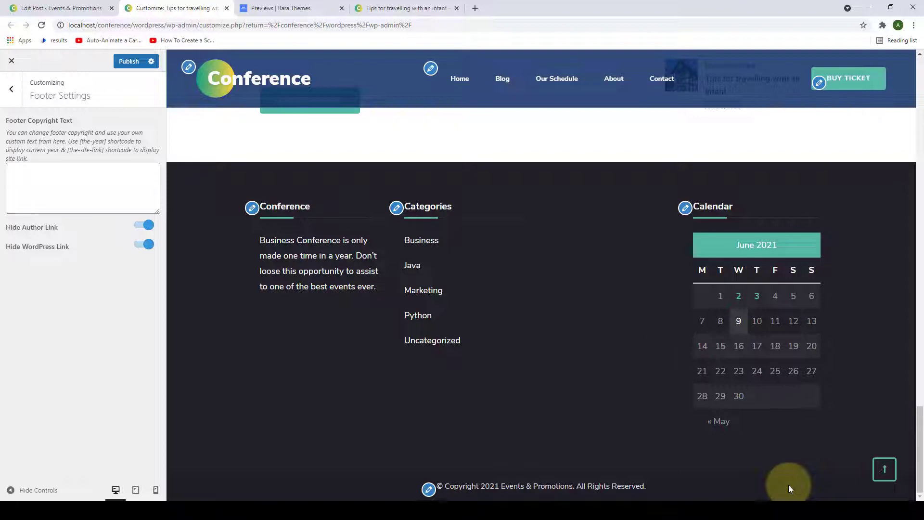
# Paste the [the-year] and [the-site-link] shortcodes into the Footer Copyright Text box.
pyautogui.click(28, 178)
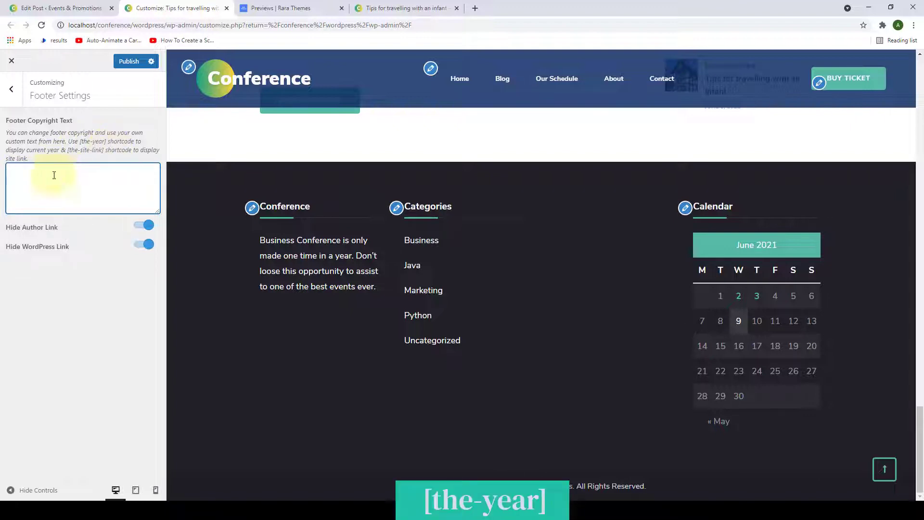
pyautogui.write('[the-year]')
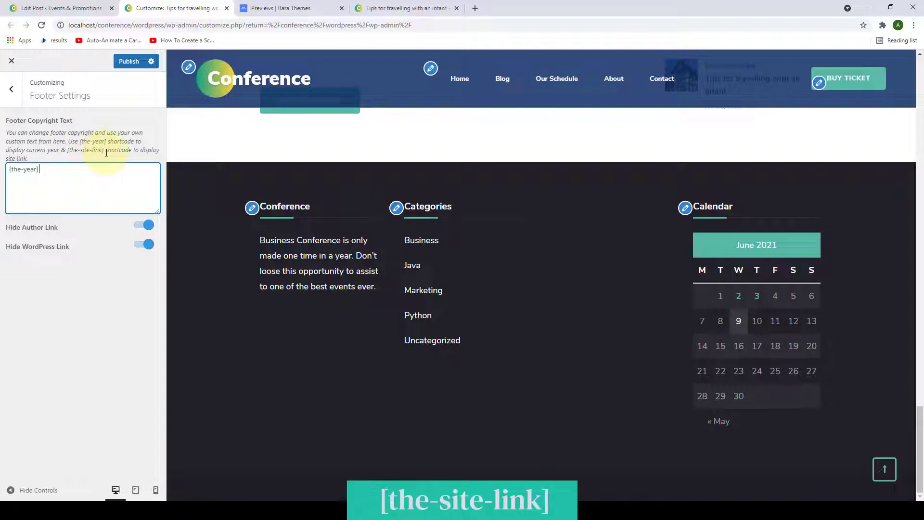
pyautogui.moveTo(103, 150); pyautogui.dragTo(69, 151)
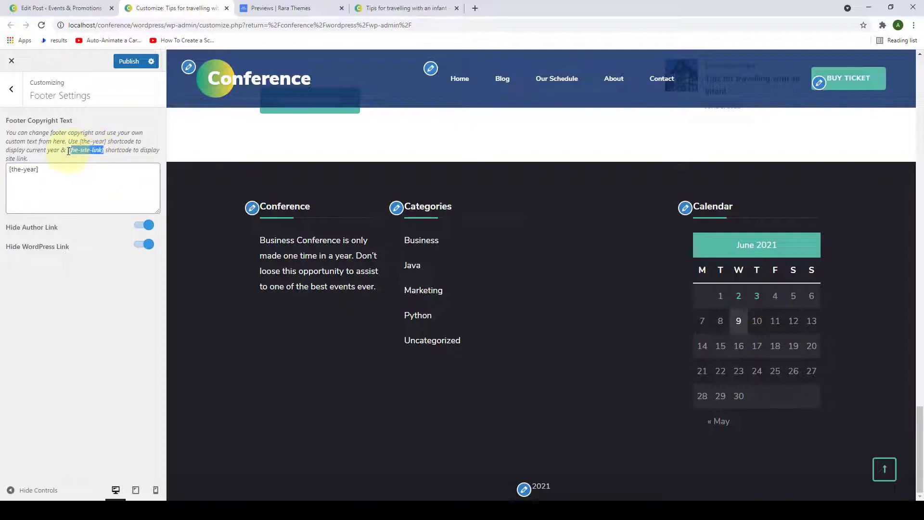
pyautogui.rightClick(68, 151)
pyautogui.click(84, 157)
pyautogui.rightClick(68, 172)
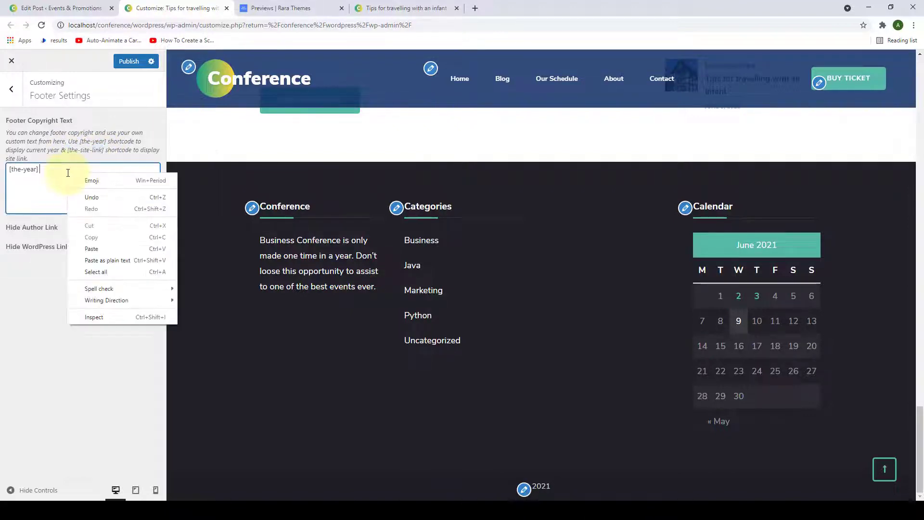
pyautogui.click(97, 255)
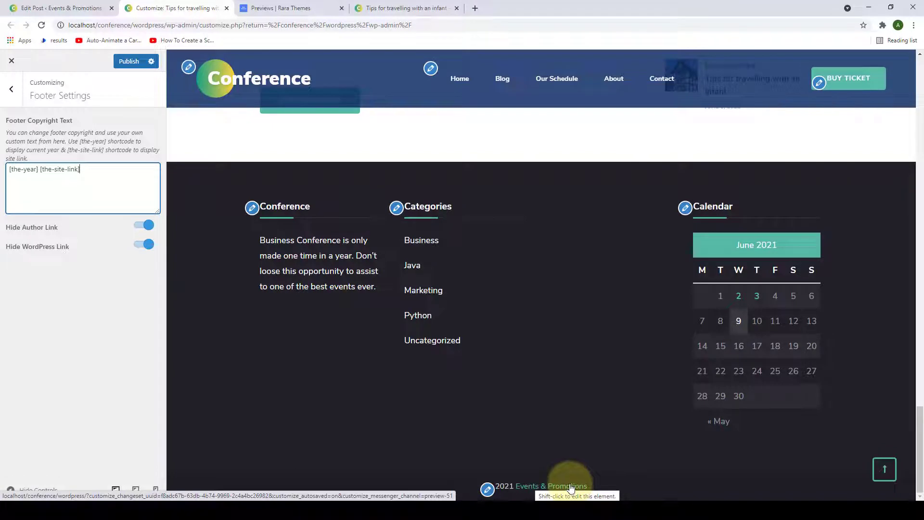
# Make the text read 'Copyright [the-year] [the-site-link] . All Rights Reserved.'.
pyautogui.click(40, 171)
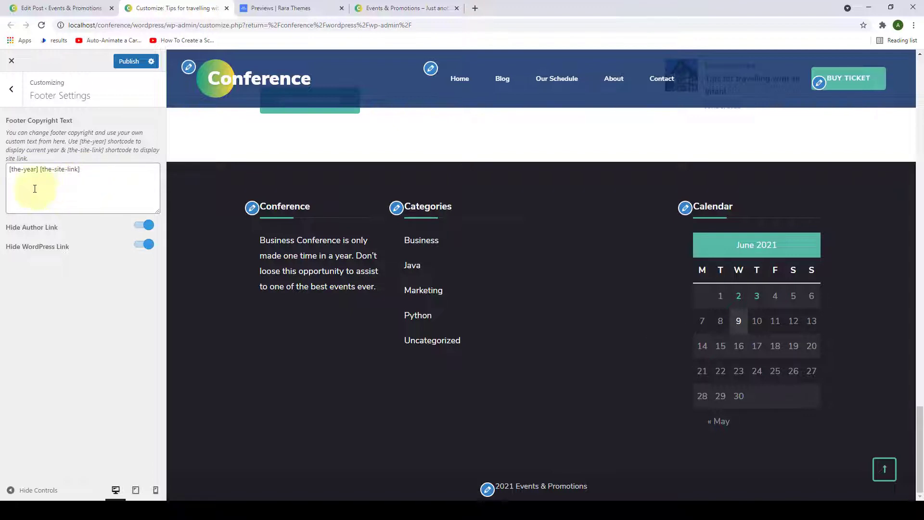
pyautogui.click(8, 174)
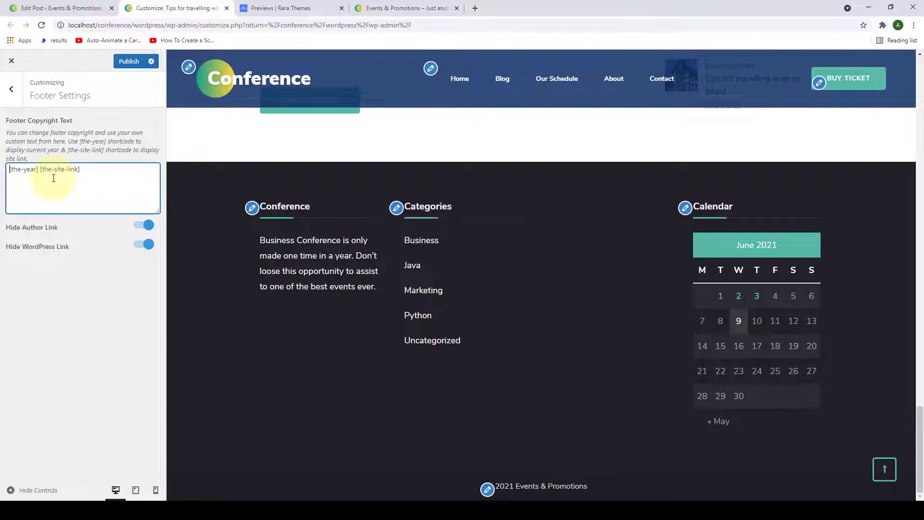
pyautogui.write('Copu')
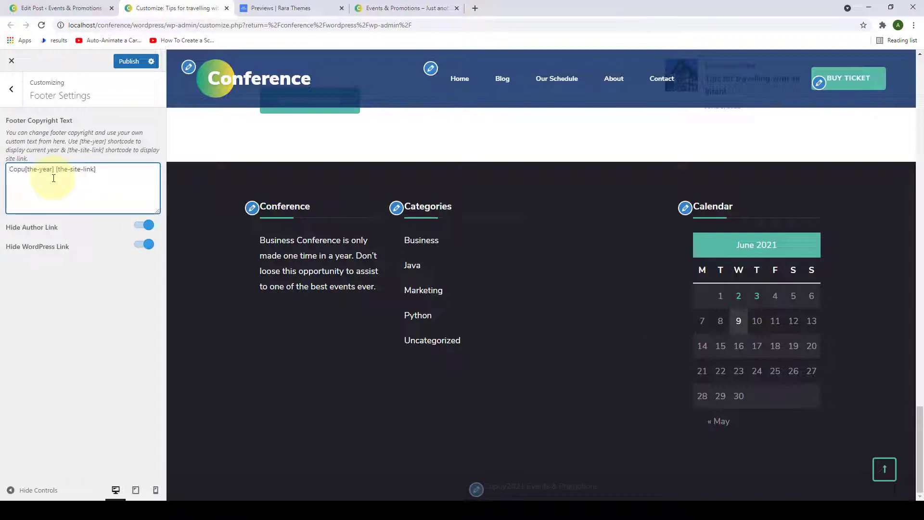
pyautogui.press('BackSpace')
pyautogui.write('yrigh')
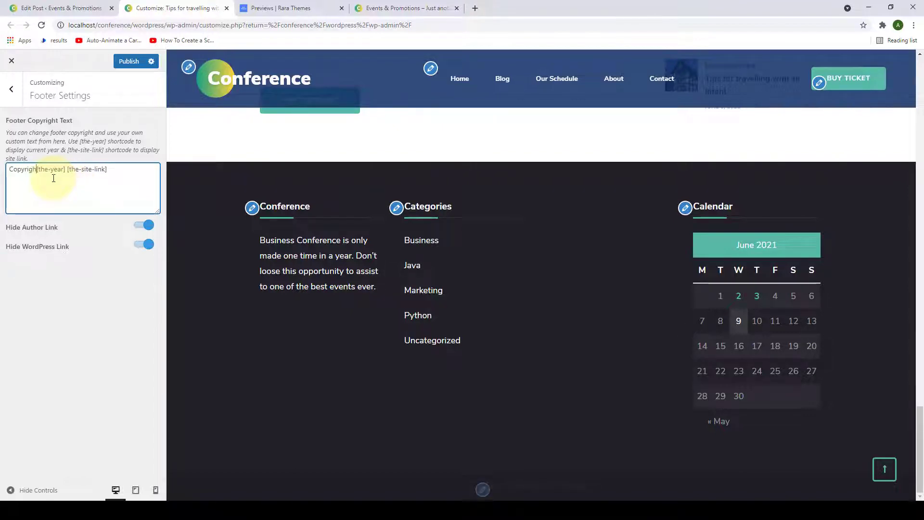
pyautogui.write('t [the-year]')
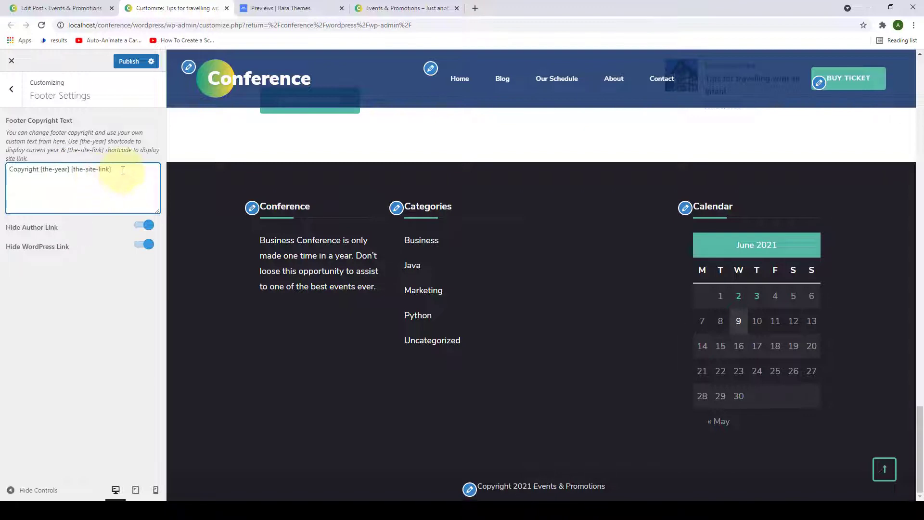
pyautogui.write(' [the-site-link] . Al')
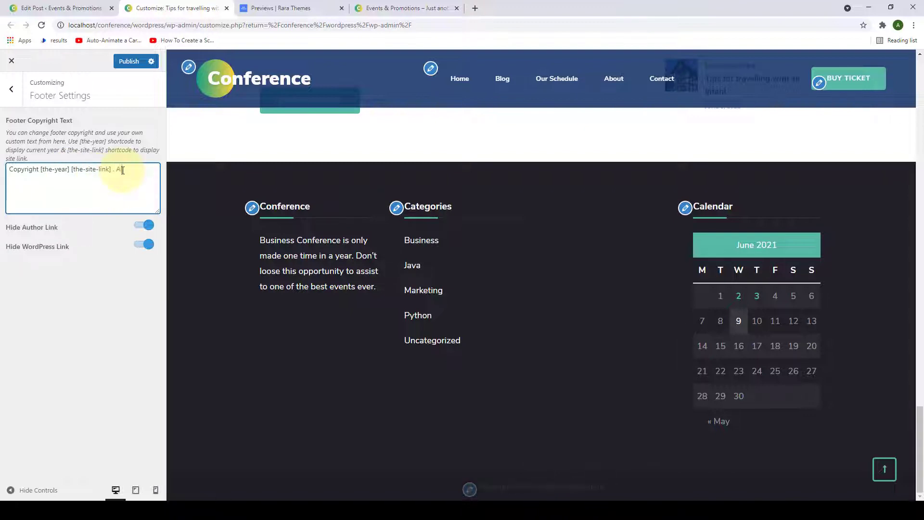
pyautogui.write('l Rights Reserved.')
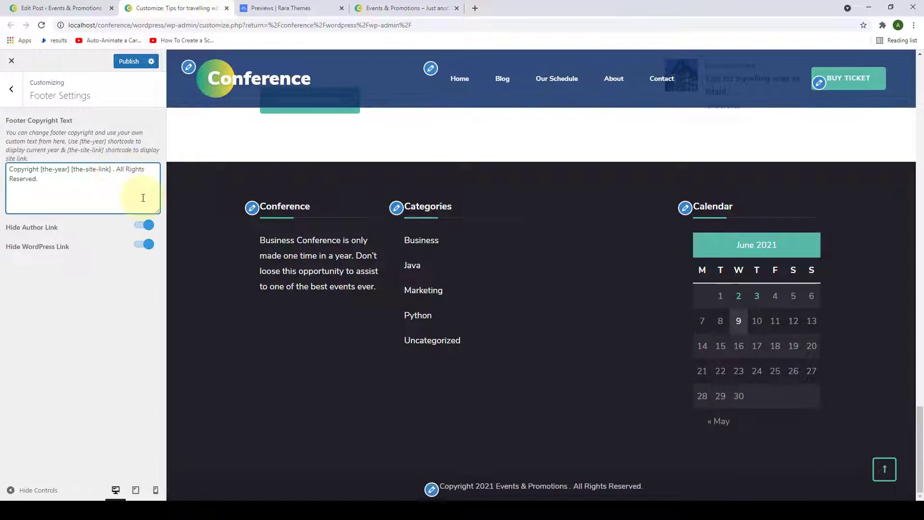
# Publish the footer and confirm the live site shows 'Copyright 2021 Events & Promotions . All Rights Reserved.'.
pyautogui.click(135, 62)
pyautogui.click(404, 8)
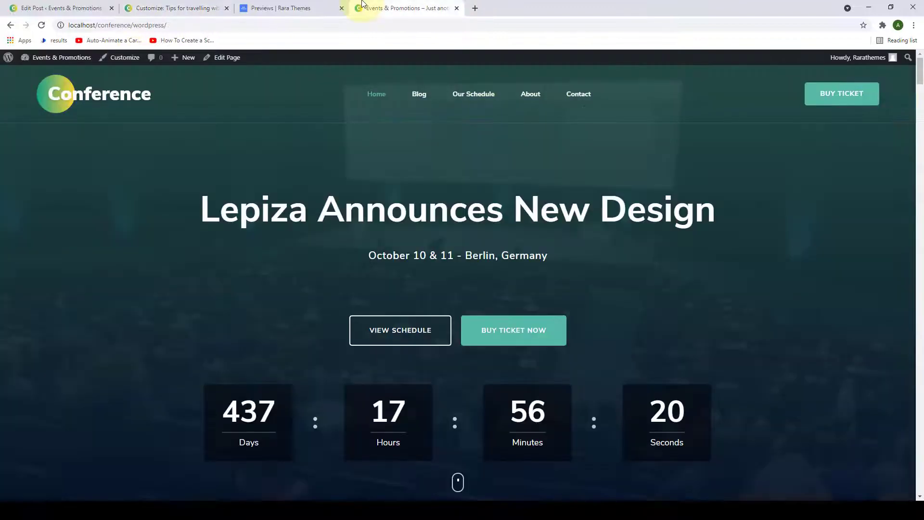
pyautogui.moveTo(920, 75); pyautogui.dragTo(911, 484)
pyautogui.click(41, 25)
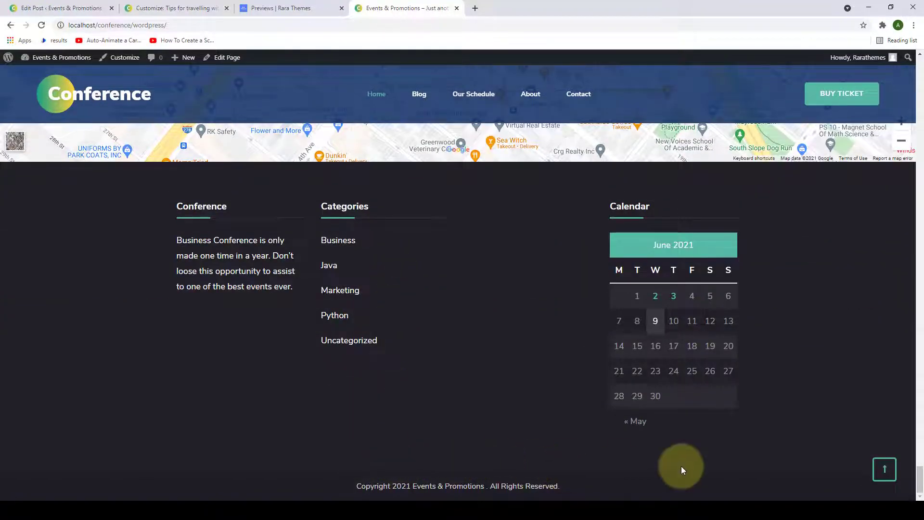
pyautogui.click(886, 471)
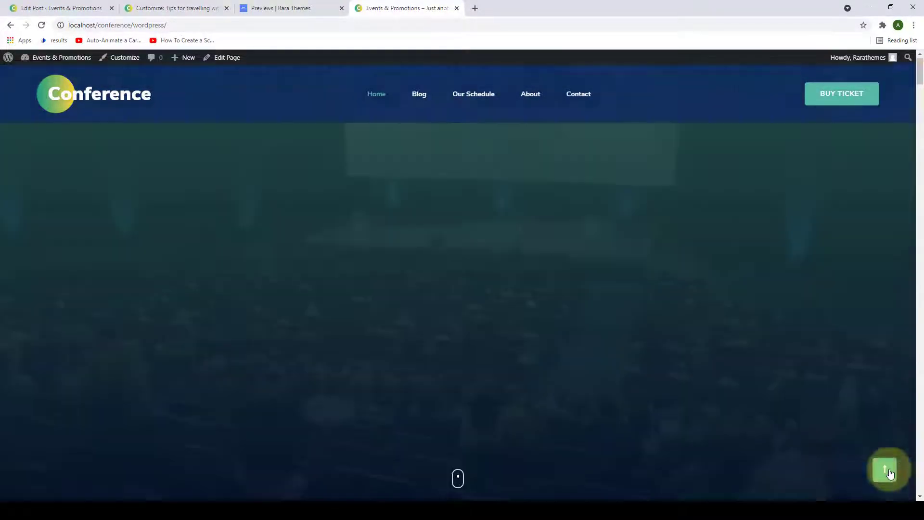
pyautogui.click(176, 8)
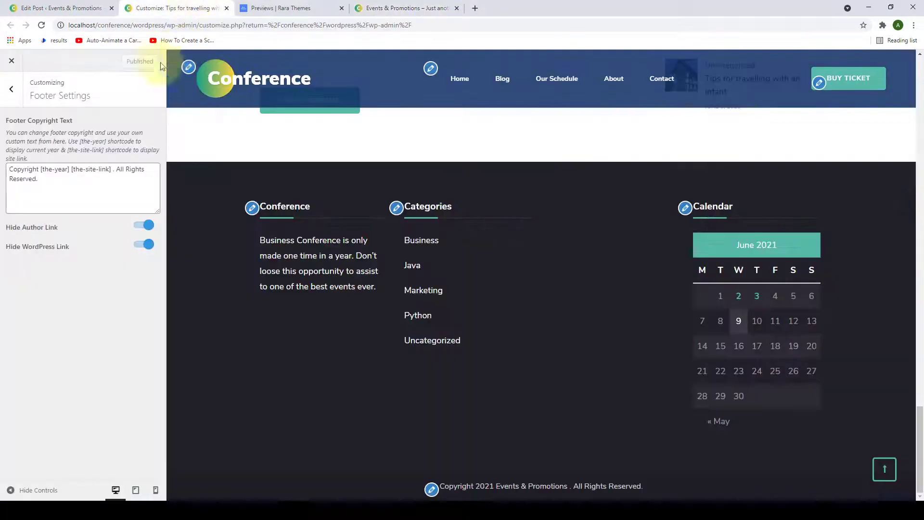
# Glance at the empty Additional CSS panel, then open the Customizer Reset section.
pyautogui.click(8, 101)
pyautogui.click(48, 452)
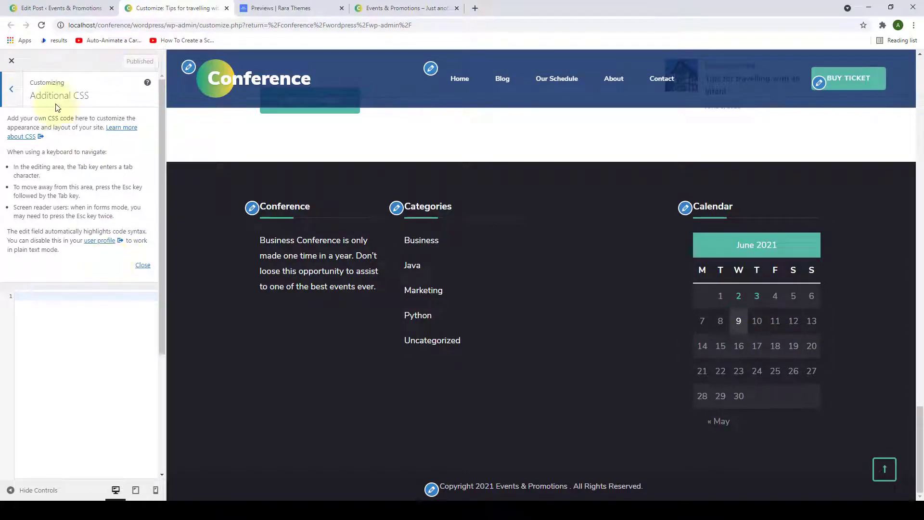
pyautogui.click(12, 90)
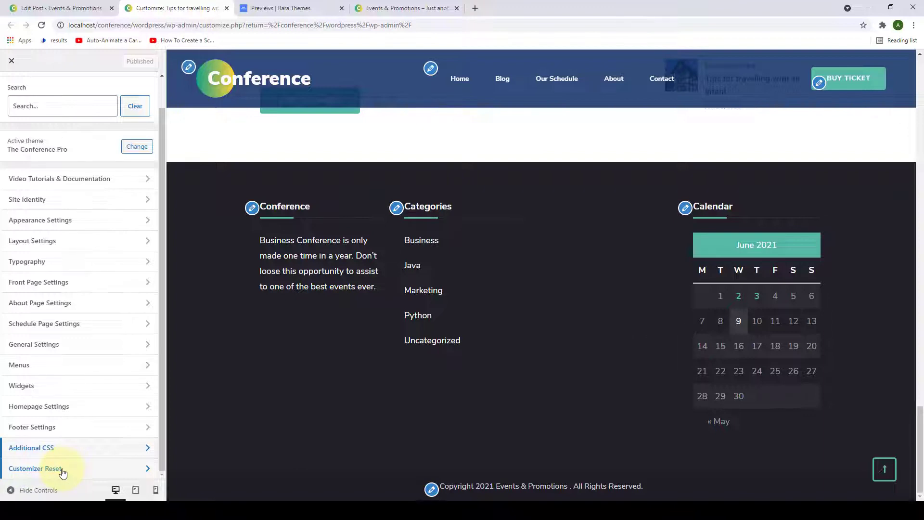
pyautogui.click(36, 469)
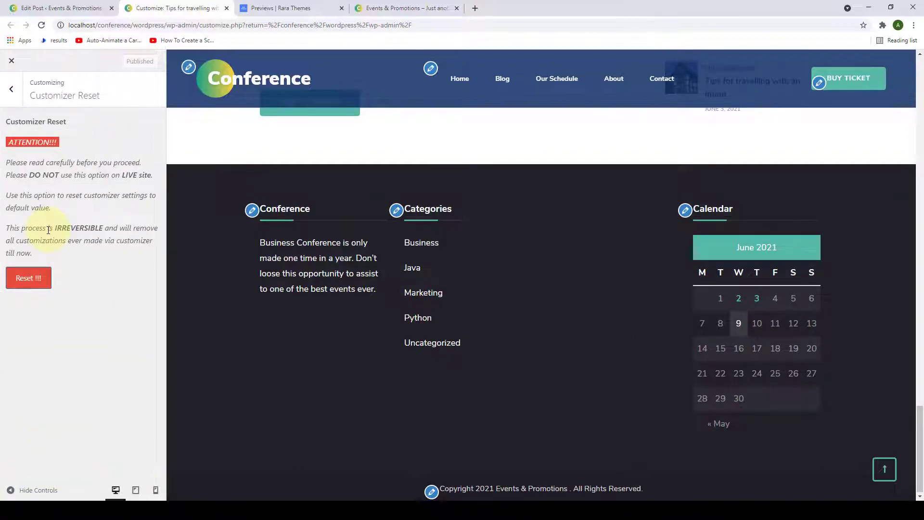
# Start a customizer reset but answer NO to keep all customizations.
pyautogui.click(30, 282)
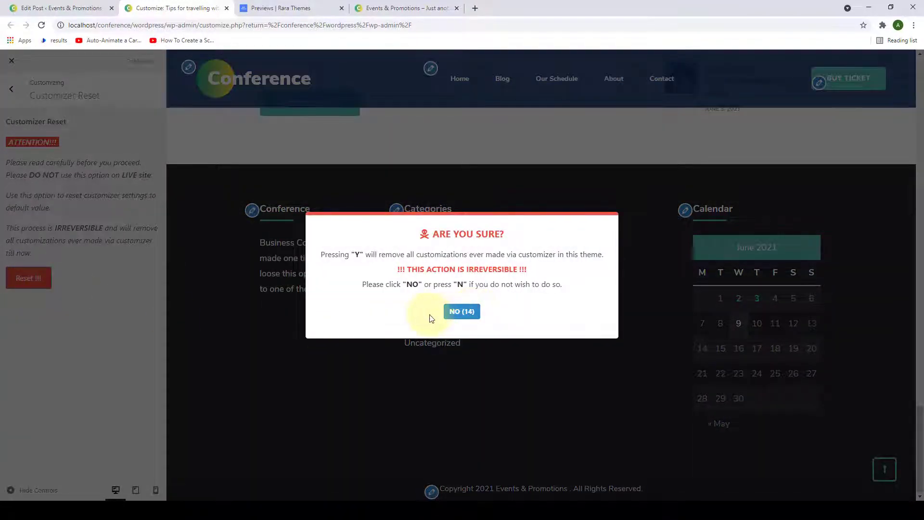
pyautogui.click(462, 312)
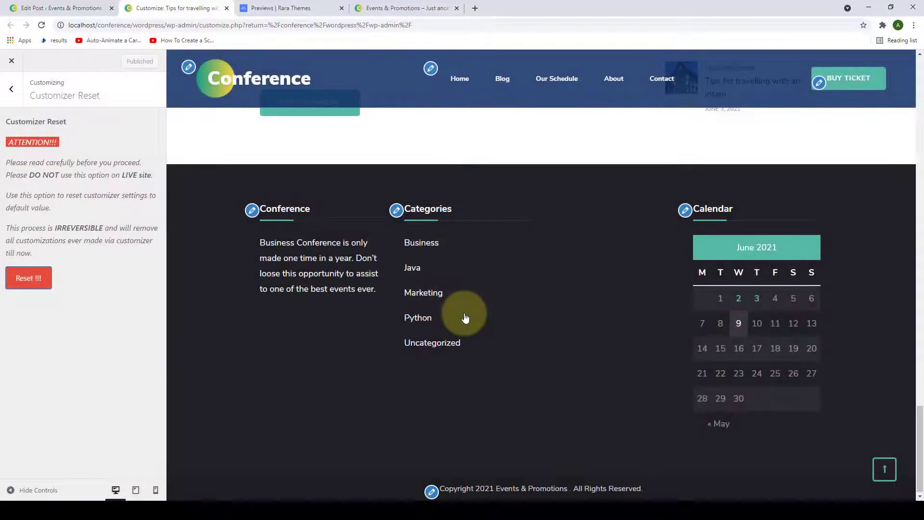
pyautogui.click(107, 310)
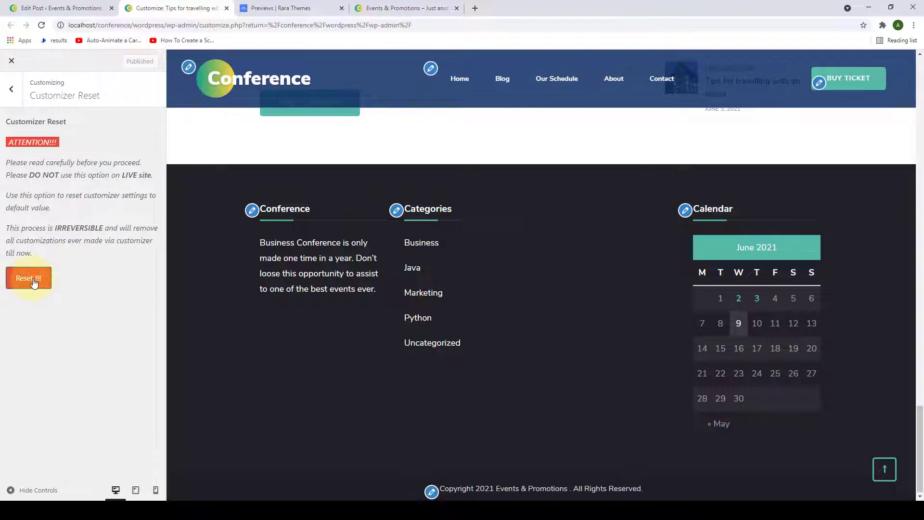
# Return to the main customizer sections and load Home in the preview.
pyautogui.click(11, 89)
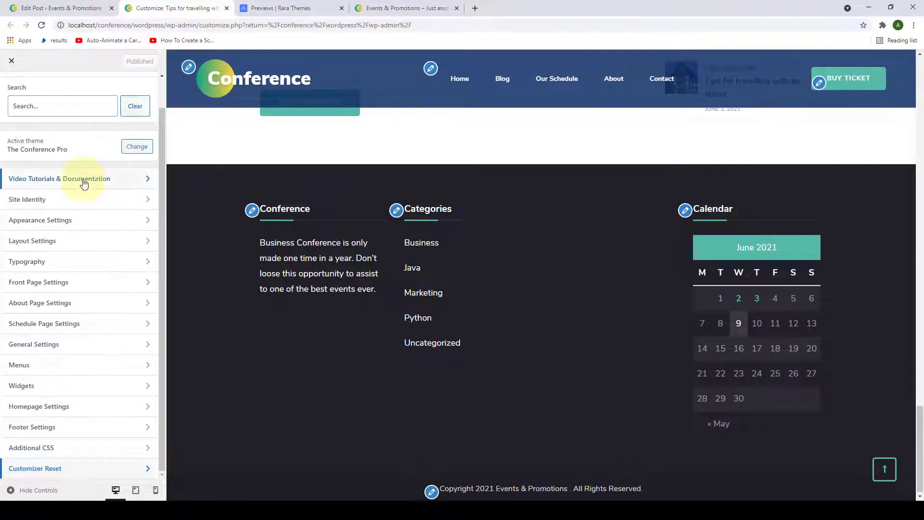
pyautogui.click(884, 469)
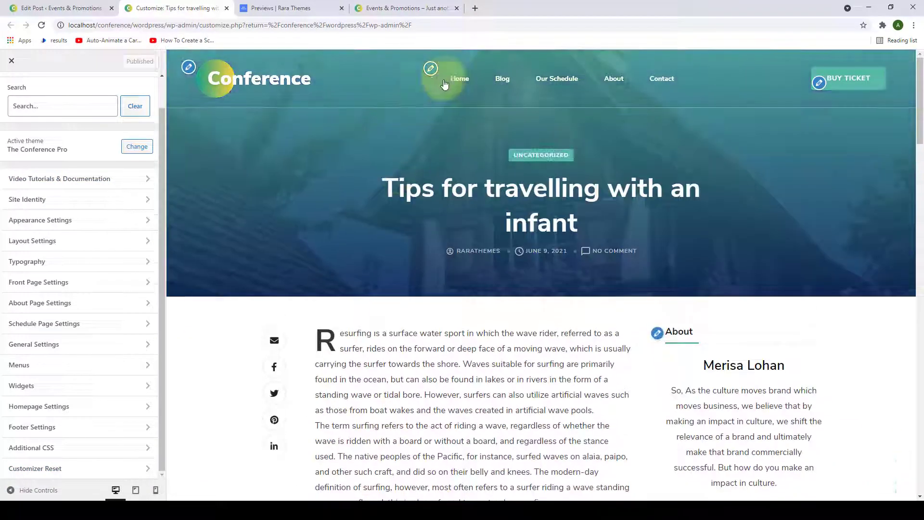
pyautogui.click(460, 81)
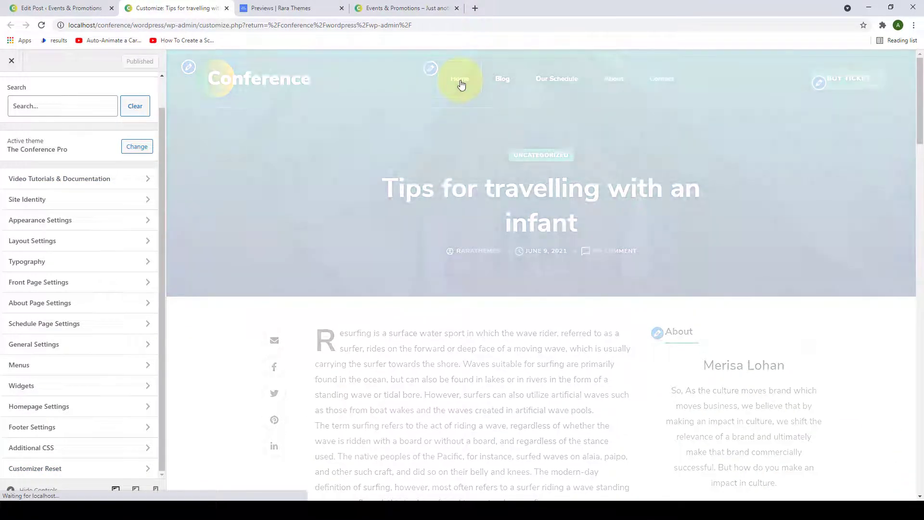